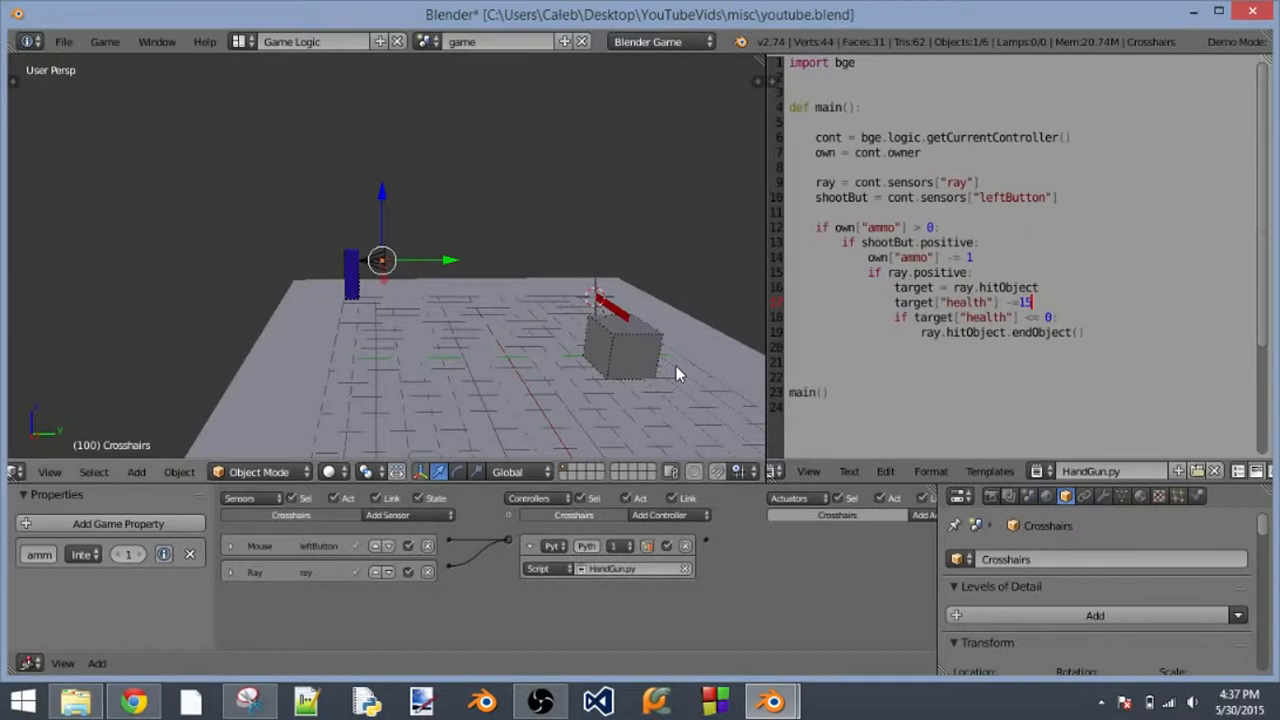
- Run the game from the viewport, fire seven shots with the handgun to test the crosshairs, and stop the game
{"action": "scroll", "coordinate": [419, 245], "scroll_direction": "up", "scroll_amount": 5}
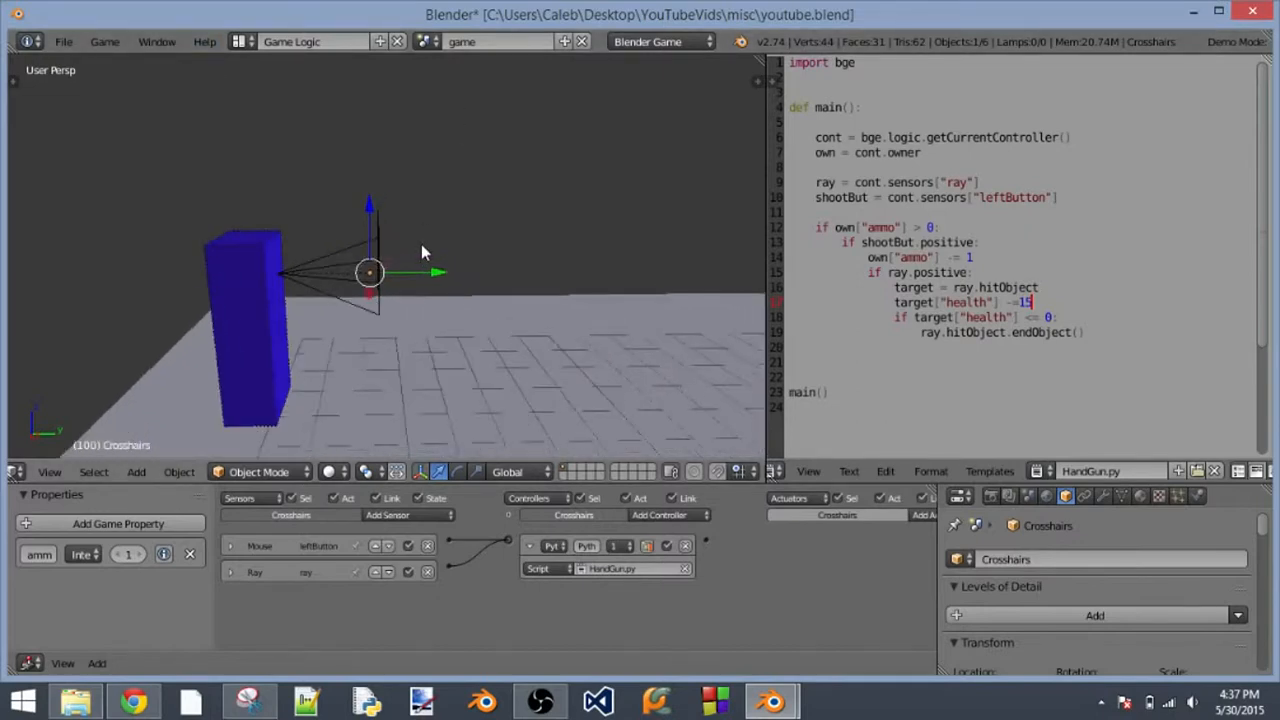
{"action": "scroll", "coordinate": [392, 305], "scroll_direction": "down", "scroll_amount": 3}
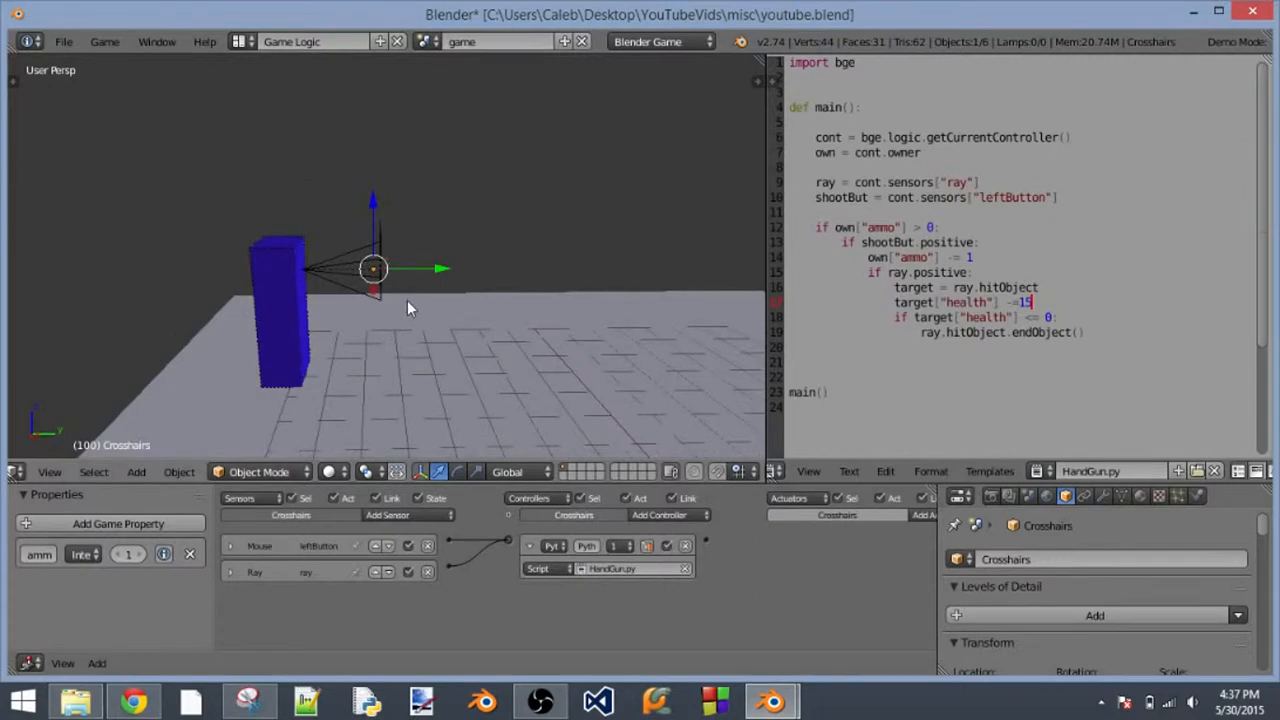
{"action": "key", "text": "KP_0"}
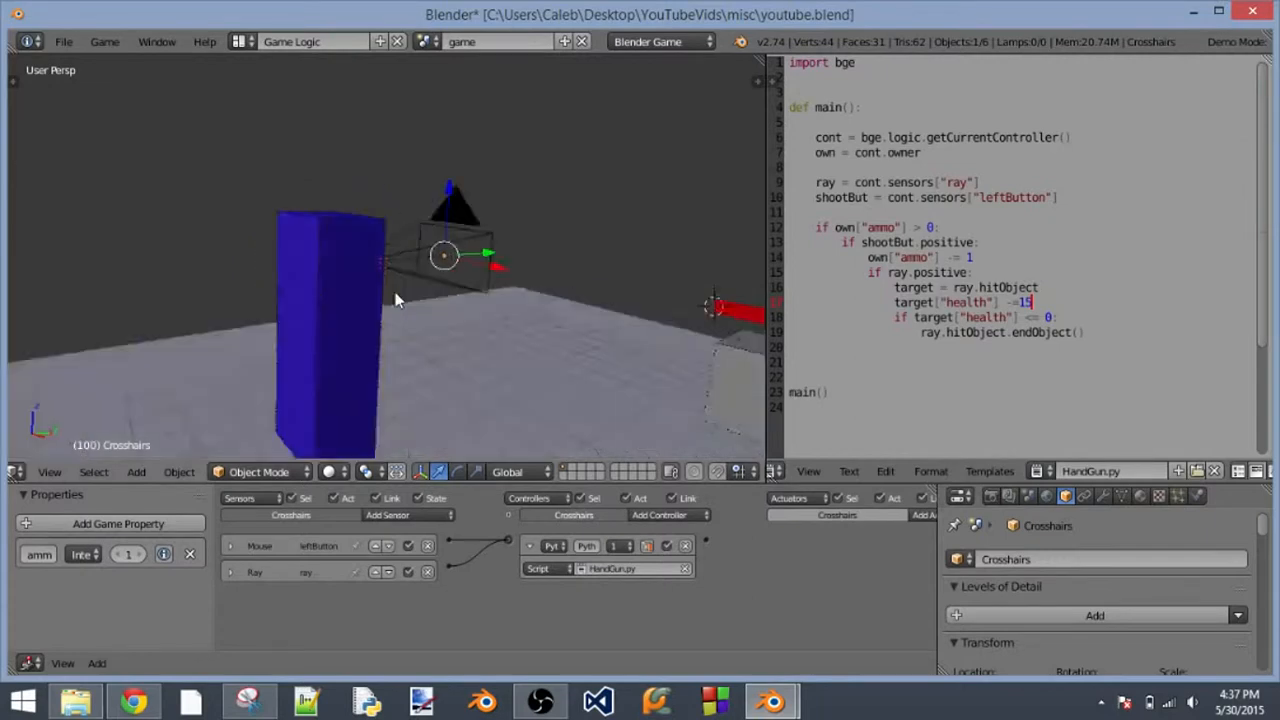
{"action": "key", "text": "p"}
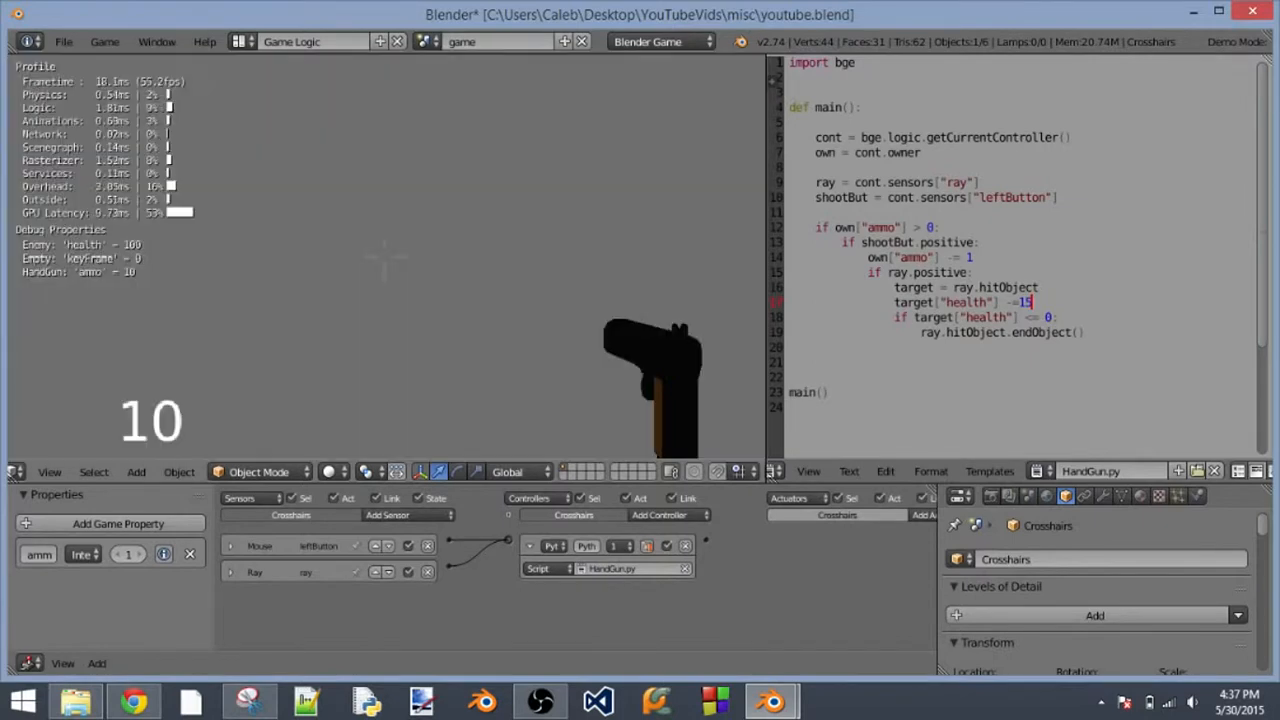
{"action": "left_click", "coordinate": [384, 256]}
{"action": "left_click", "coordinate": [384, 256]}
{"action": "left_click", "coordinate": [384, 256]}
{"action": "left_click", "coordinate": [384, 256]}
{"action": "left_click", "coordinate": [384, 256]}
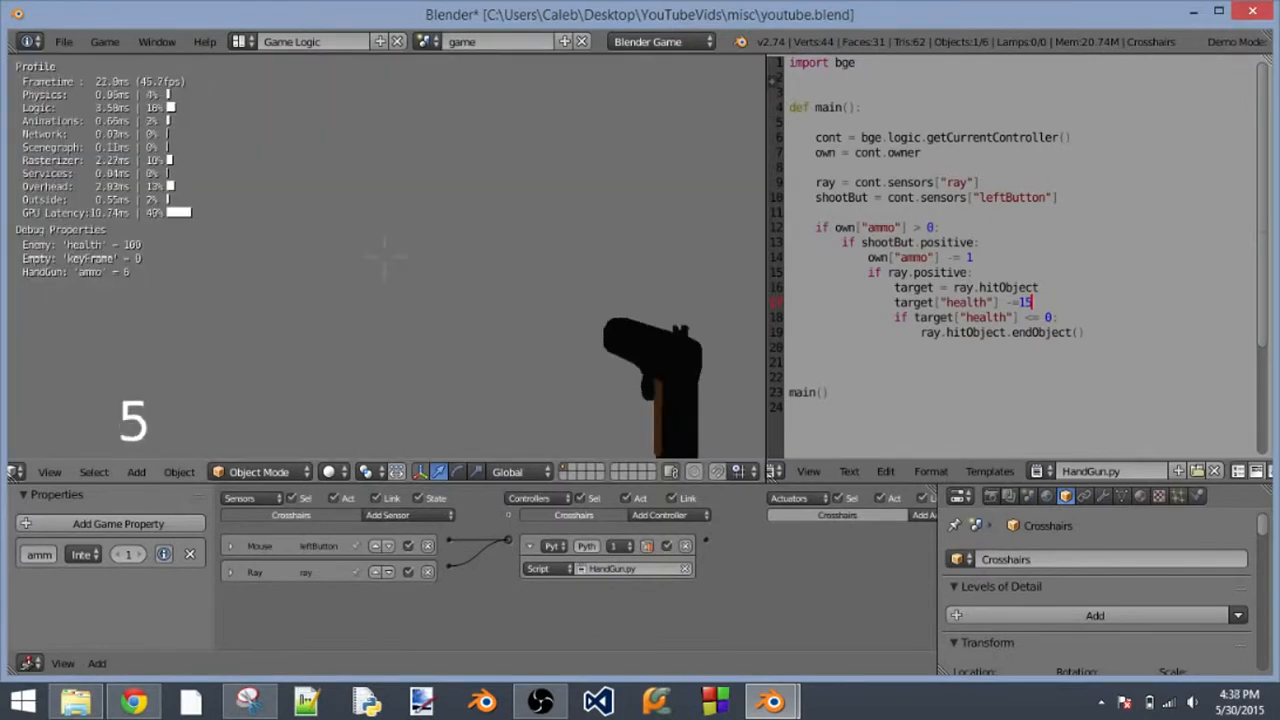
{"action": "left_click", "coordinate": [384, 256]}
{"action": "left_click", "coordinate": [384, 256]}
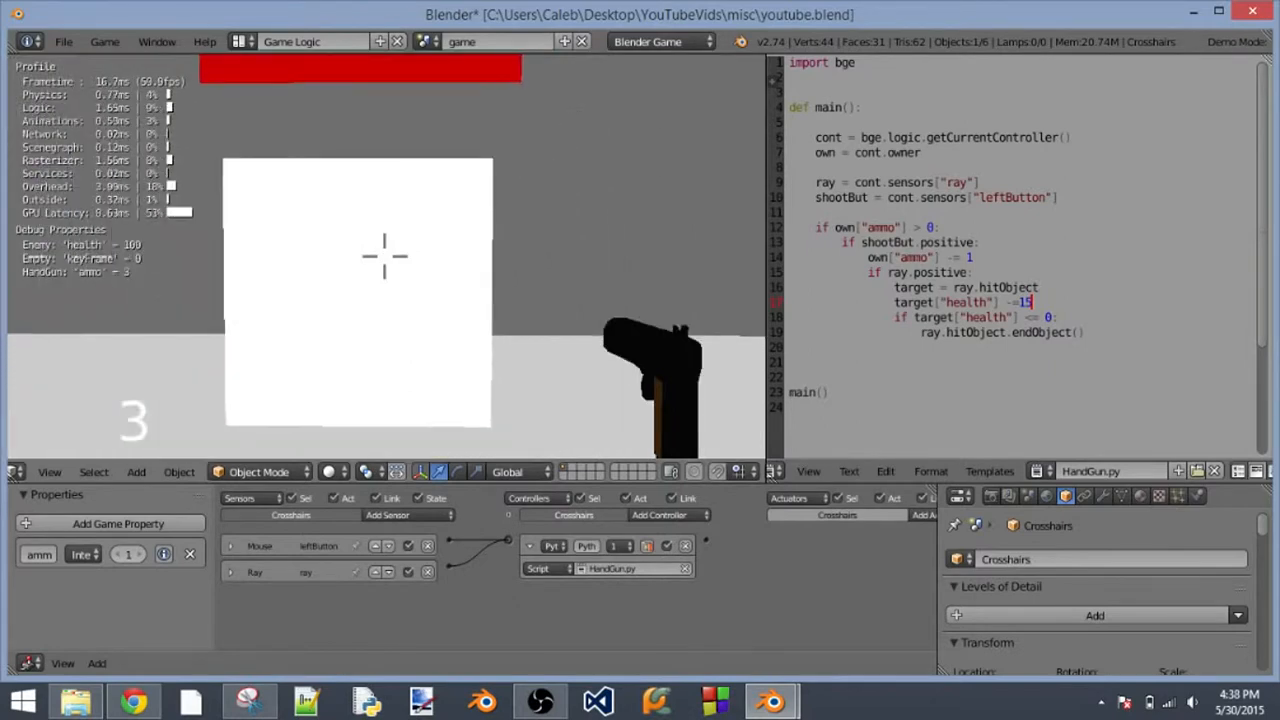
{"action": "key", "text": "Escape"}
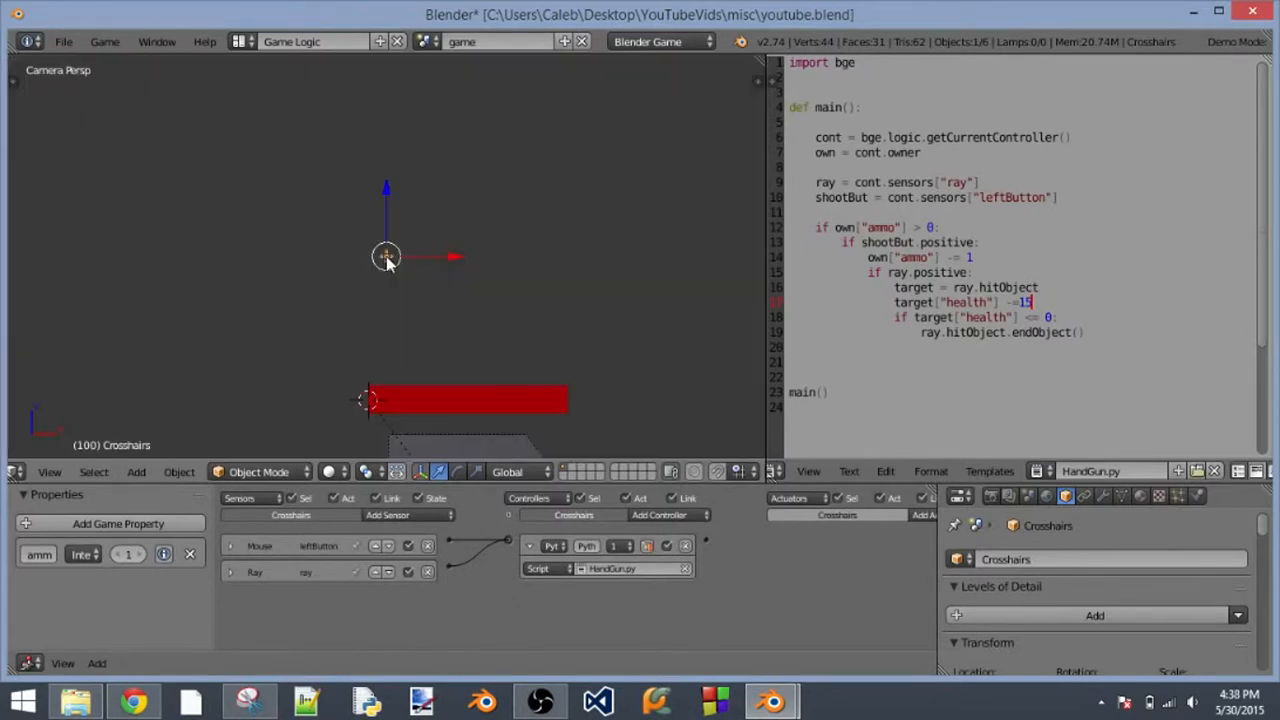
- Move the crosshairs back along the Y axis, close to the tip of the camera at the blue player block
{"action": "middle_click_drag", "start_coordinate": [387, 258], "coordinate": [364, 318]}
{"action": "middle_click_drag", "start_coordinate": [262, 330], "coordinate": [377, 316]}
{"action": "scroll", "coordinate": [392, 286], "scroll_direction": "up", "scroll_amount": 7}
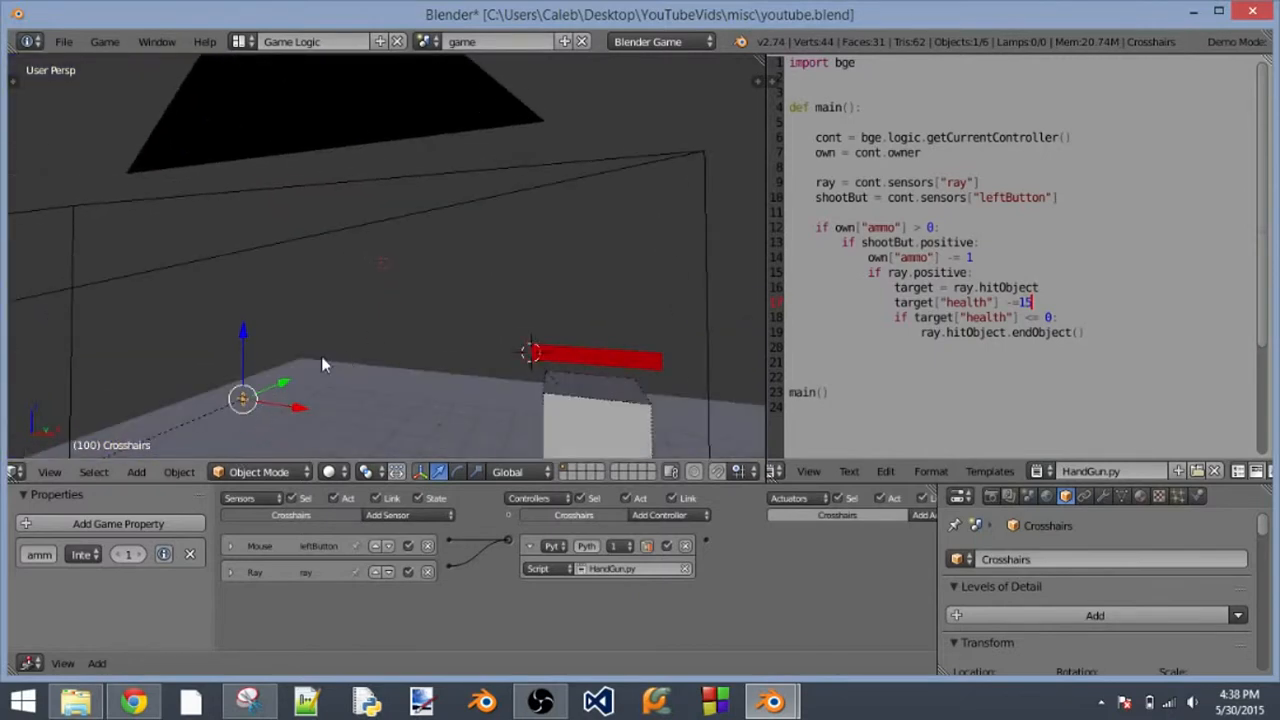
{"action": "mouse_move", "coordinate": [321, 365]}
{"action": "middle_mouse_down"}
{"action": "mouse_move", "coordinate": [202, 402]}
{"action": "mouse_move", "coordinate": [380, 406]}
{"action": "mouse_move", "coordinate": [760, 240]}
{"action": "mouse_move", "coordinate": [678, 276]}
{"action": "mouse_move", "coordinate": [560, 234]}
{"action": "mouse_move", "coordinate": [517, 249]}
{"action": "mouse_move", "coordinate": [603, 303]}
{"action": "mouse_move", "coordinate": [621, 296]}
{"action": "mouse_move", "coordinate": [684, 354]}
{"action": "mouse_move", "coordinate": [311, 344]}
{"action": "middle_mouse_up"}
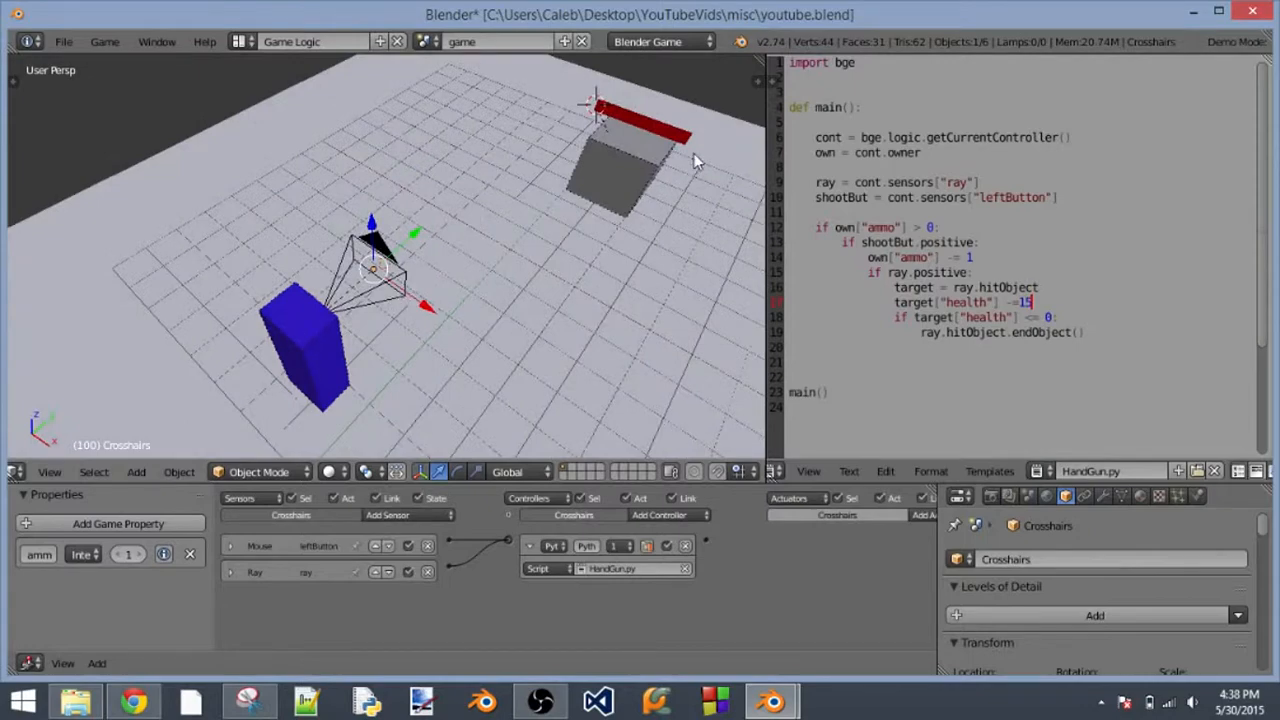
{"action": "middle_click_drag", "start_coordinate": [380, 322], "coordinate": [419, 280]}
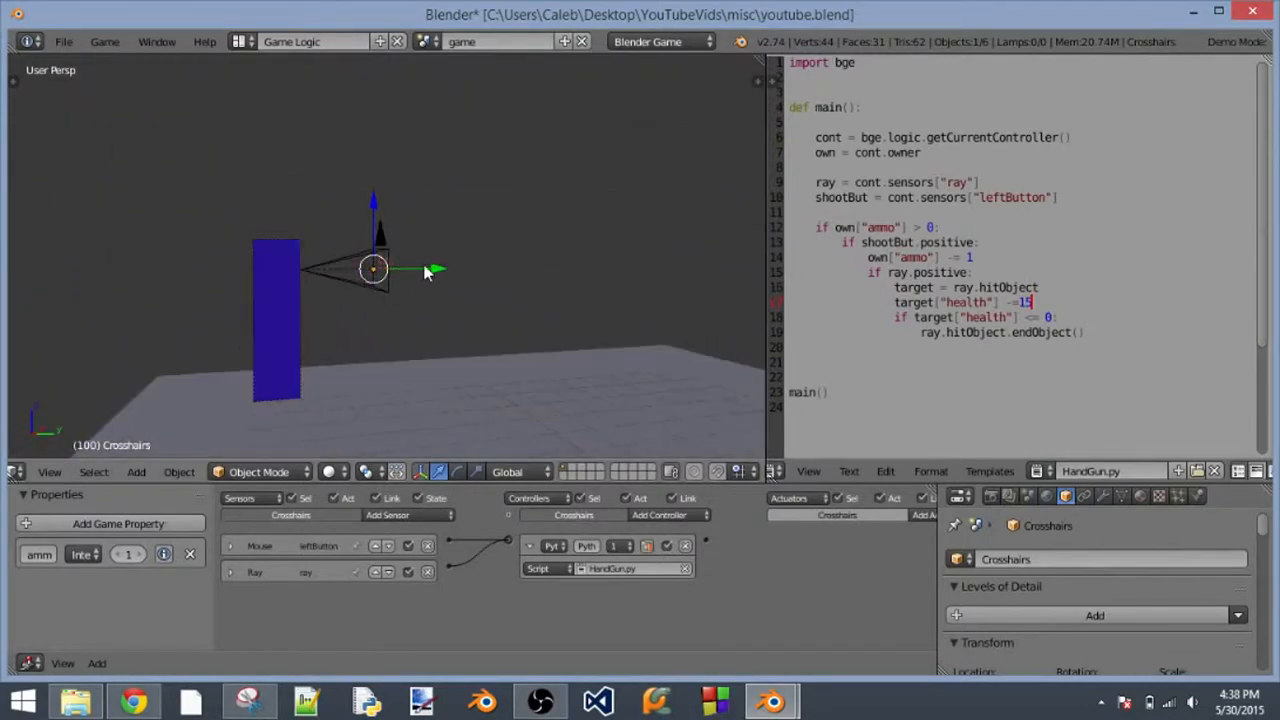
{"action": "left_click_drag", "start_coordinate": [427, 270], "coordinate": [364, 283]}
{"action": "scroll", "coordinate": [364, 283], "scroll_direction": "up", "scroll_amount": 8}
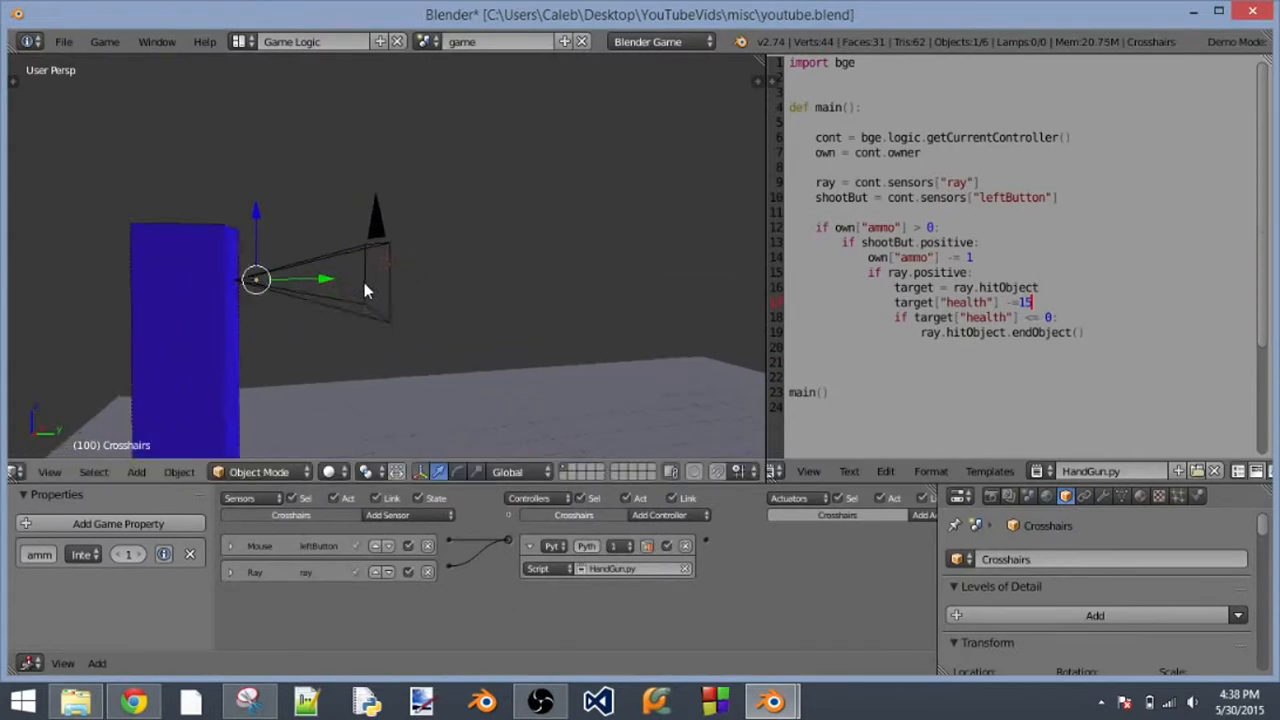
{"action": "middle_click_drag", "start_coordinate": [206, 325], "coordinate": [378, 210], "text": "shift"}
{"action": "scroll", "coordinate": [368, 216], "scroll_direction": "up", "scroll_amount": 2}
{"action": "scroll", "coordinate": [368, 216], "scroll_direction": "down", "scroll_amount": 2}
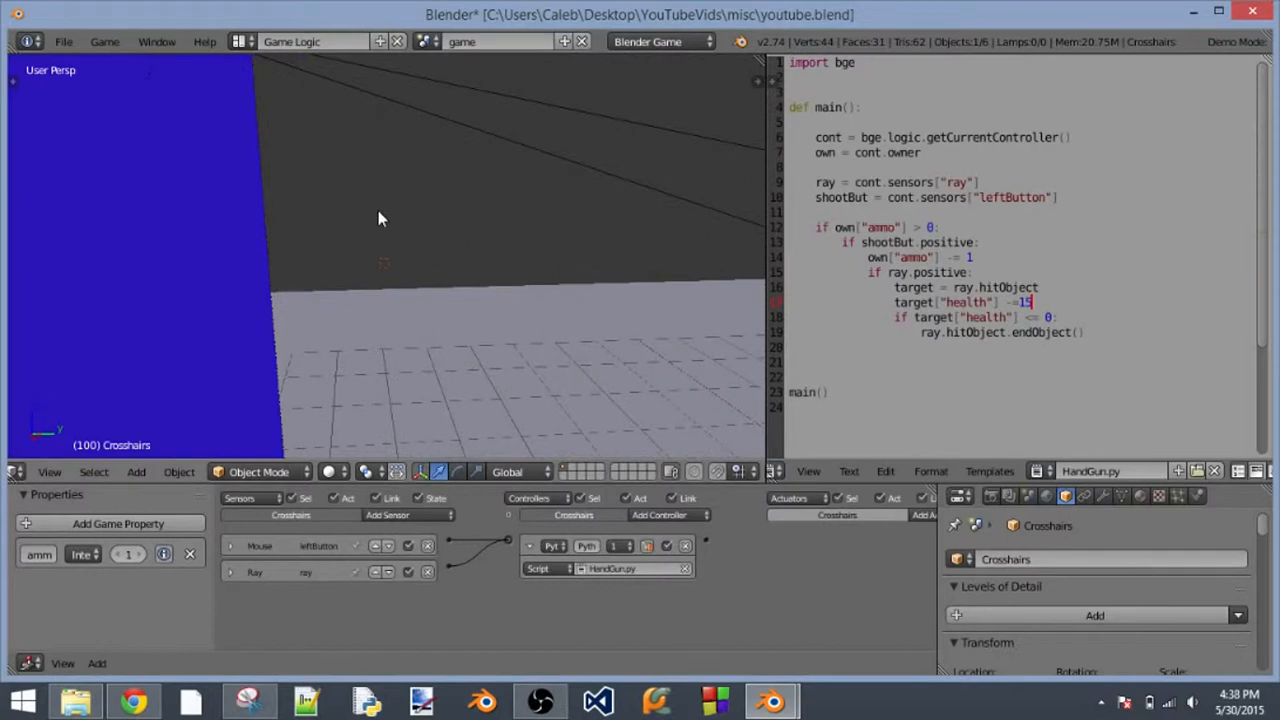
- Shift the crosshairs farther back along the global Y axis while looking through the camera
{"action": "key", "text": "KP_0"}
{"action": "scroll", "coordinate": [439, 197], "scroll_direction": "down", "scroll_amount": 2}
{"action": "scroll", "coordinate": [439, 197], "scroll_direction": "up", "scroll_amount": 1}
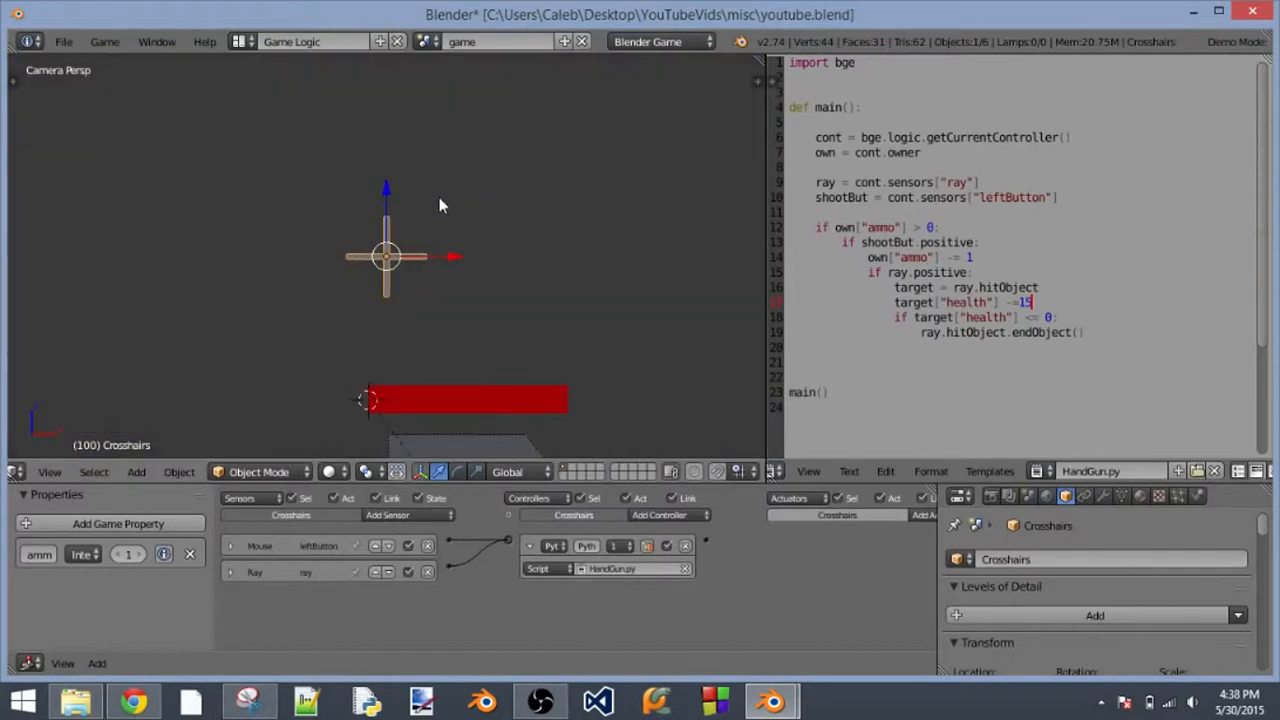
{"action": "key", "text": "g"}
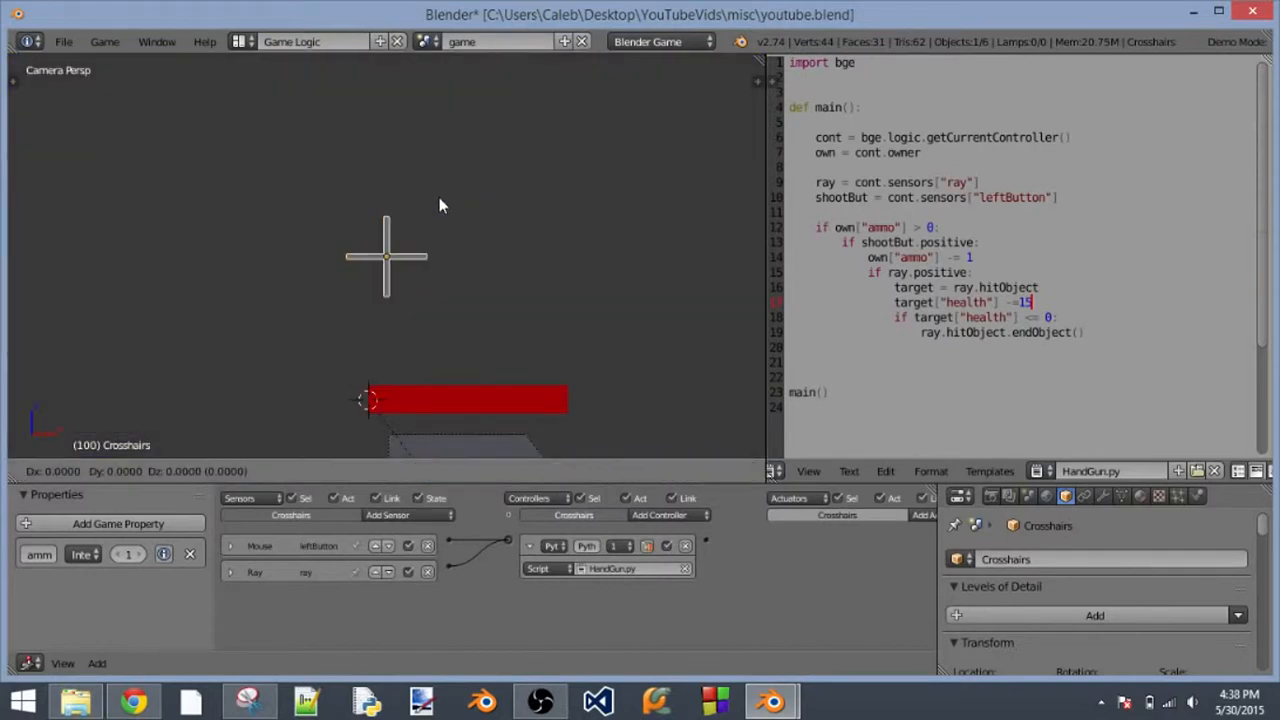
{"action": "key", "text": "y"}
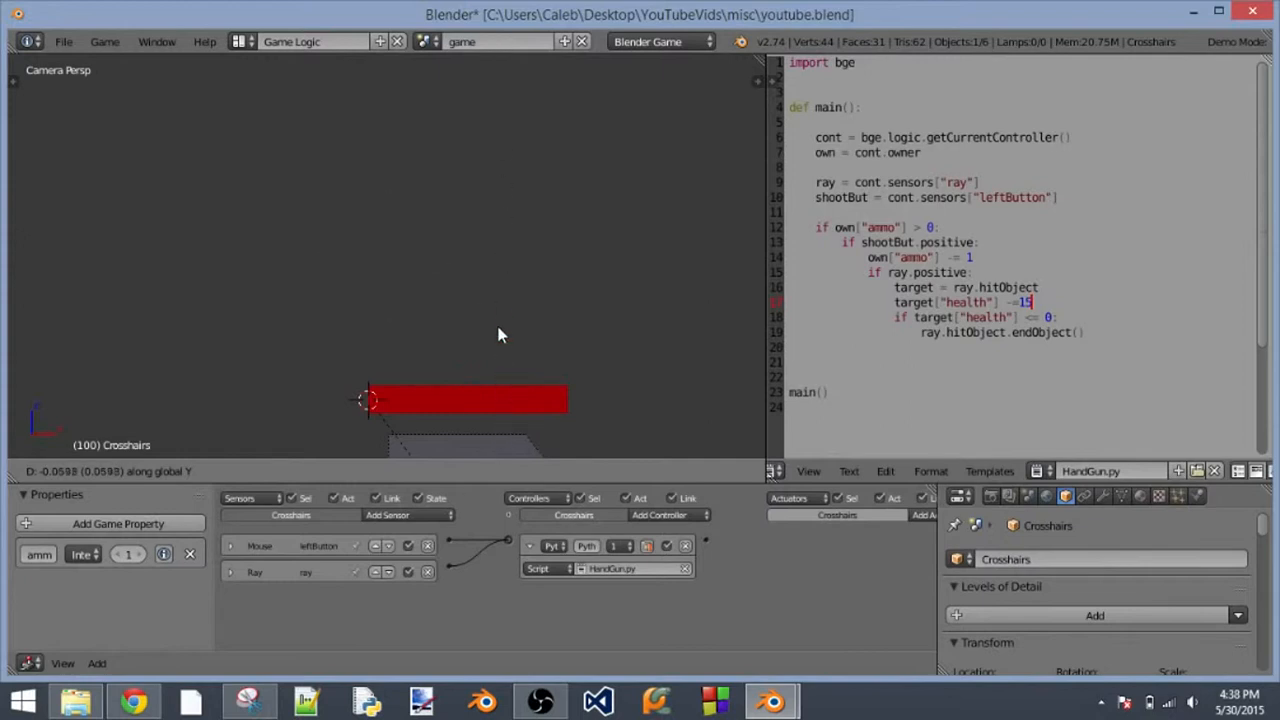
{"action": "left_click", "coordinate": [497, 392]}
- Pull the crosshairs back along Y to the camera's origin and check them through the camera
{"action": "key", "text": "KP_0"}
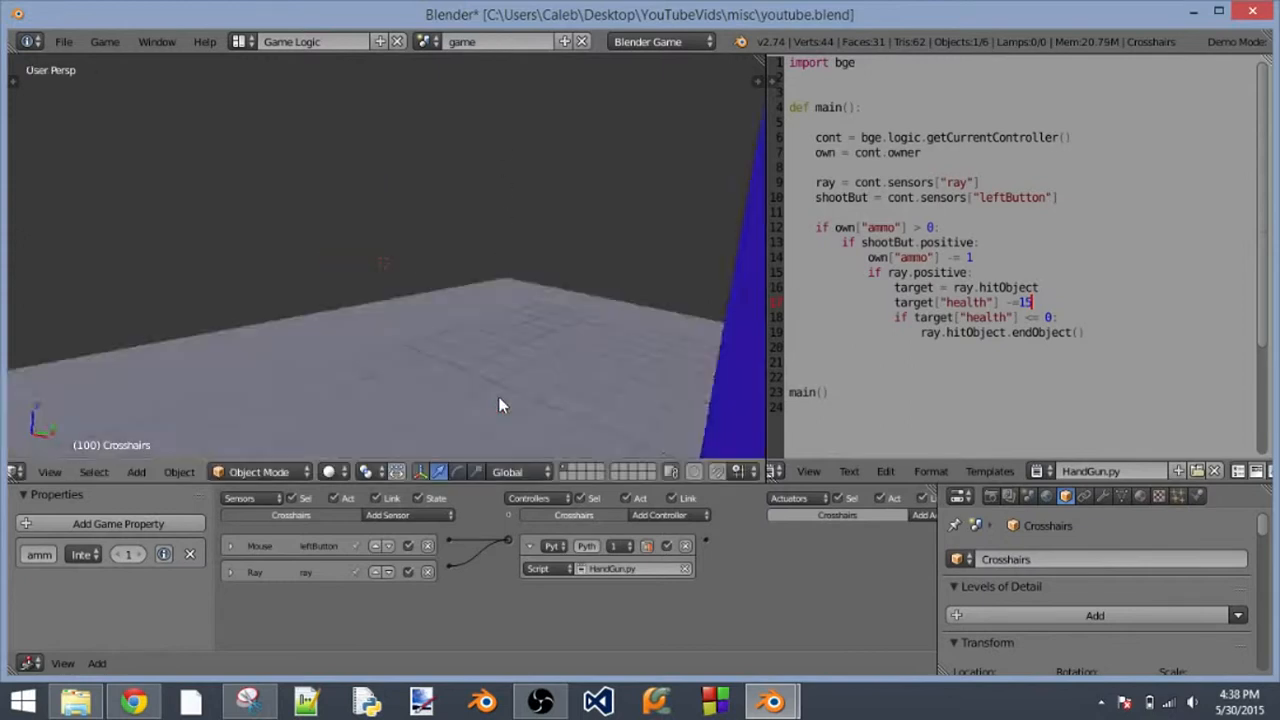
{"action": "middle_click_drag", "start_coordinate": [497, 392], "coordinate": [459, 250]}
{"action": "scroll", "coordinate": [459, 250], "scroll_direction": "down", "scroll_amount": 3}
{"action": "left_click_drag", "start_coordinate": [419, 166], "coordinate": [382, 165]}
{"action": "key", "text": "KP_0"}
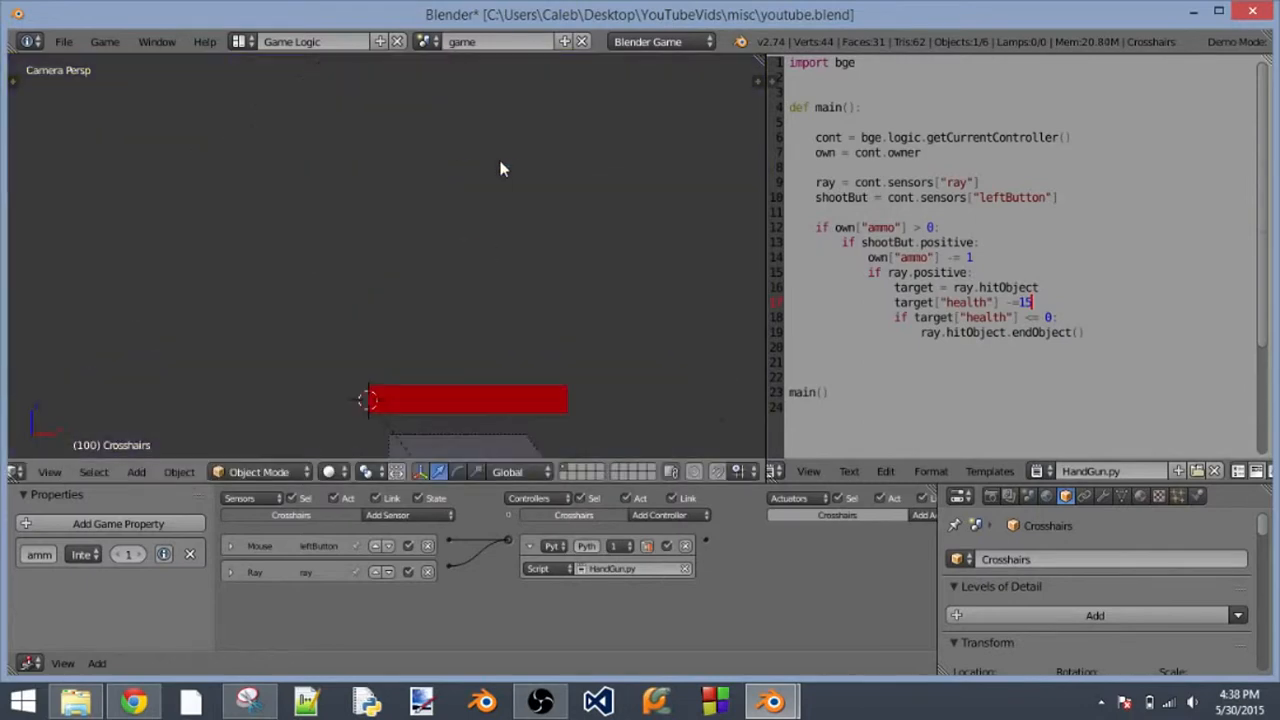
{"action": "scroll", "coordinate": [510, 180], "scroll_direction": "down", "scroll_amount": 2}
{"action": "scroll", "coordinate": [510, 180], "scroll_direction": "up", "scroll_amount": 2}
{"action": "scroll", "coordinate": [510, 187], "scroll_direction": "down", "scroll_amount": 2}
{"action": "key", "text": "KP_0"}
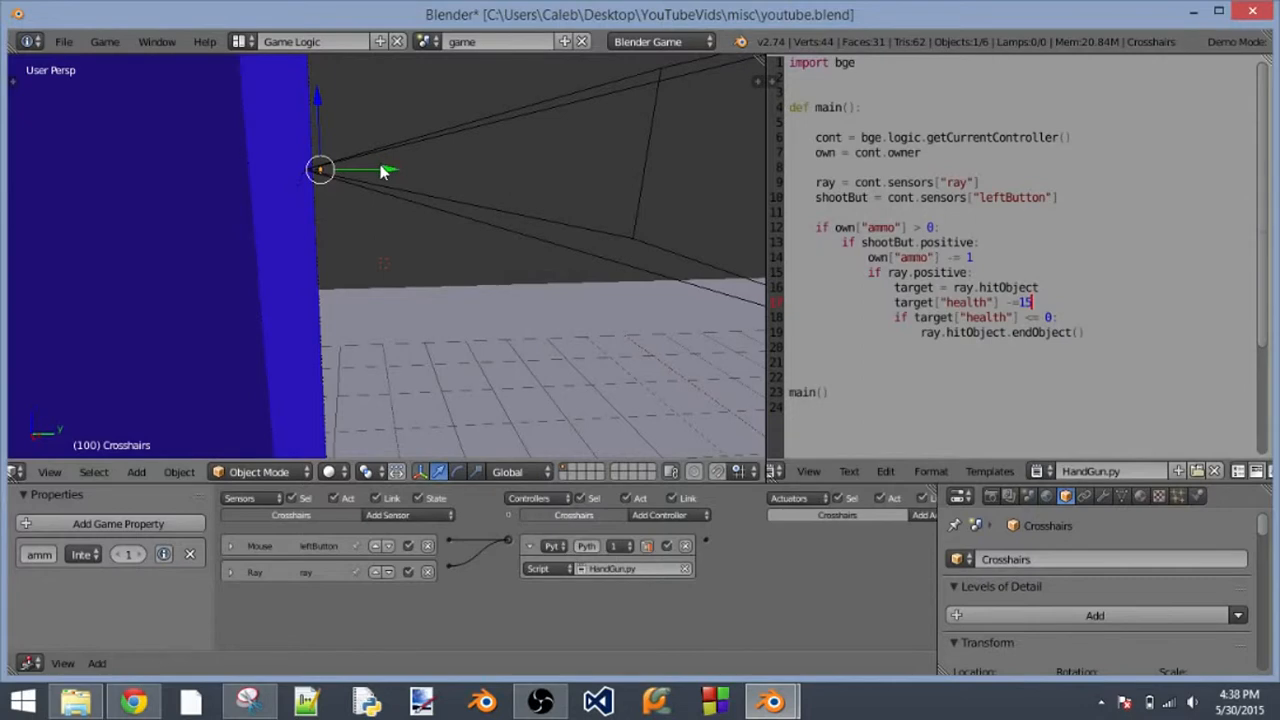
- Move the crosshairs slightly forward along Y, just in front of the camera's origin, and compare the camera and user views
{"action": "left_click_drag", "start_coordinate": [381, 171], "coordinate": [441, 185]}
{"action": "key", "text": "KP_0"}
{"action": "key", "text": "KP_0"}
{"action": "key", "text": "KP_0"}
{"action": "key", "text": "KP_0"}
{"action": "key", "text": "KP_0"}
{"action": "key", "text": "KP_0"}
{"action": "key", "text": "KP_0"}
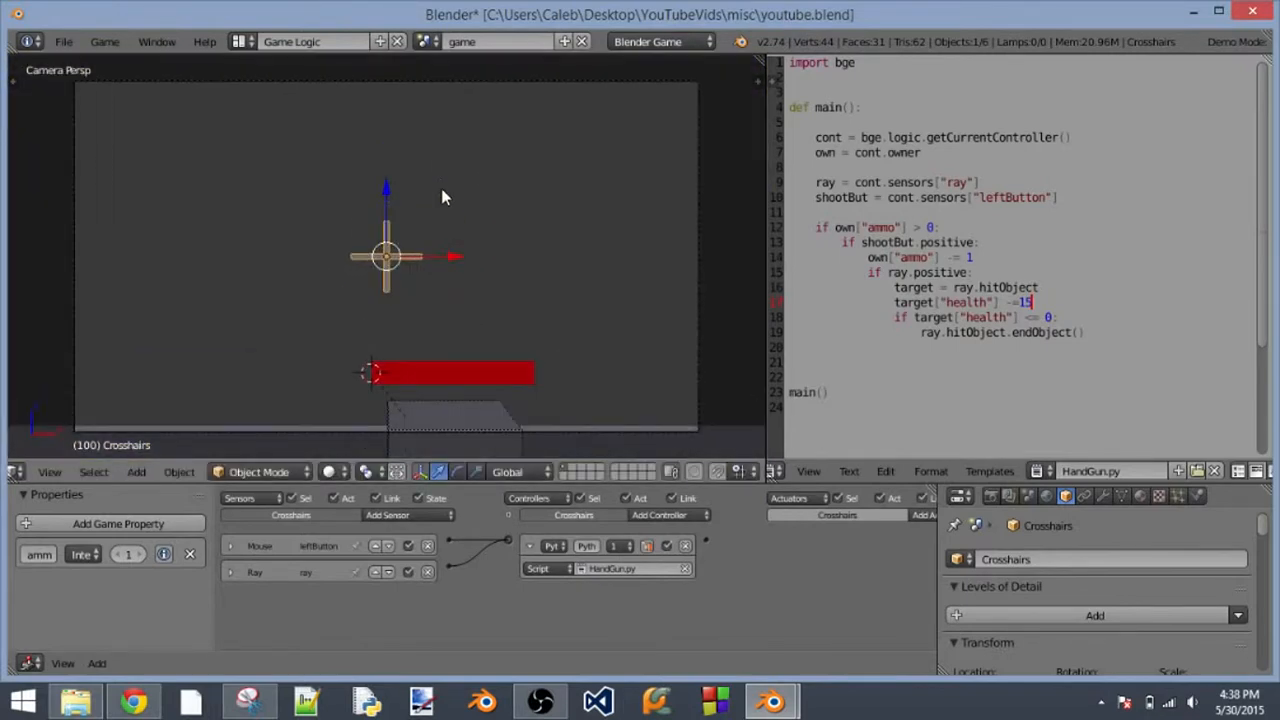
- Scale the crosshairs down to about 0.3 of their size and snap the 3D cursor to them
{"action": "key", "text": "s"}
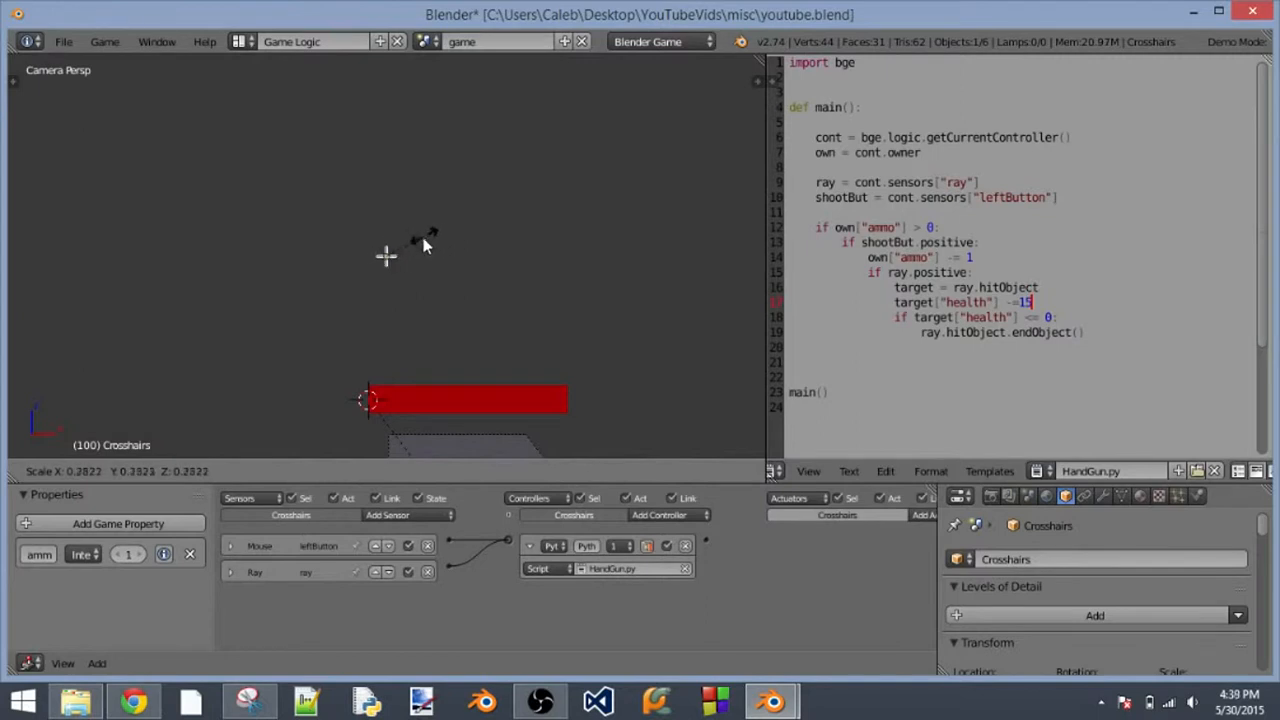
{"action": "left_click", "coordinate": [432, 254]}
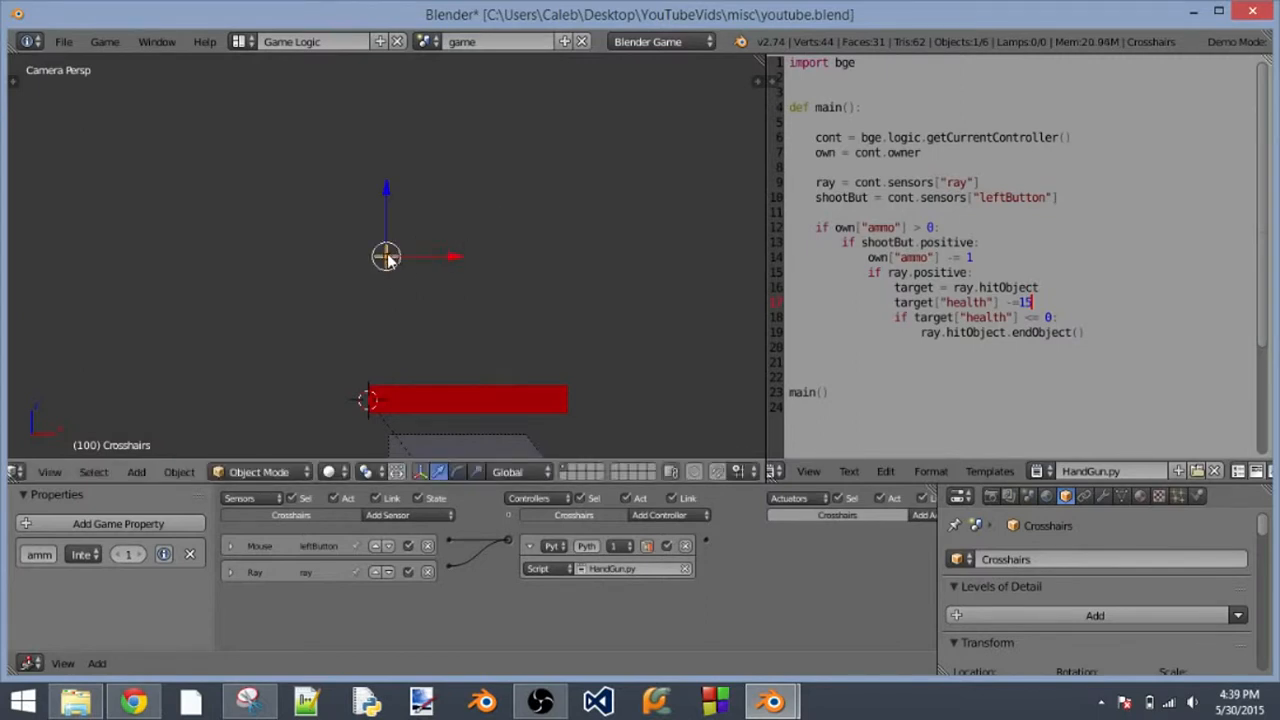
{"action": "key", "text": "shift+s"}
{"action": "left_click", "coordinate": [388, 255]}
{"action": "scroll", "coordinate": [446, 252], "scroll_direction": "up", "scroll_amount": 3}
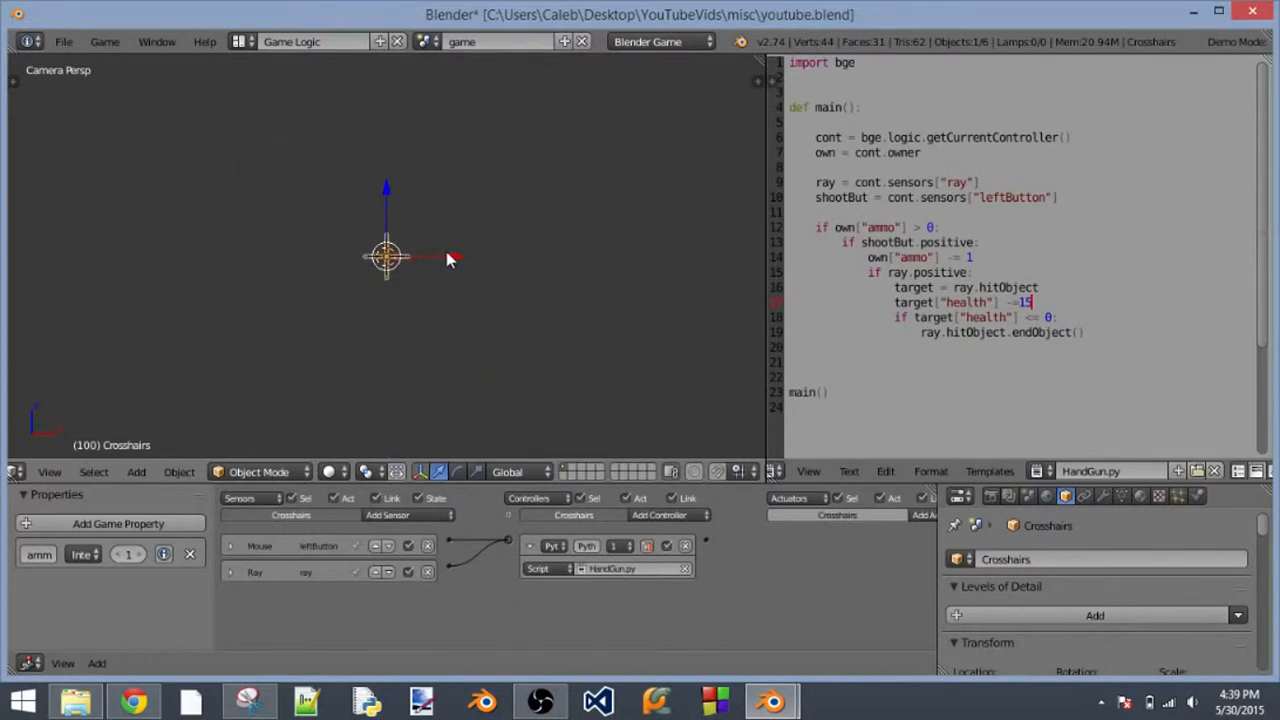
{"action": "scroll", "coordinate": [446, 251], "scroll_direction": "down", "scroll_amount": 3}
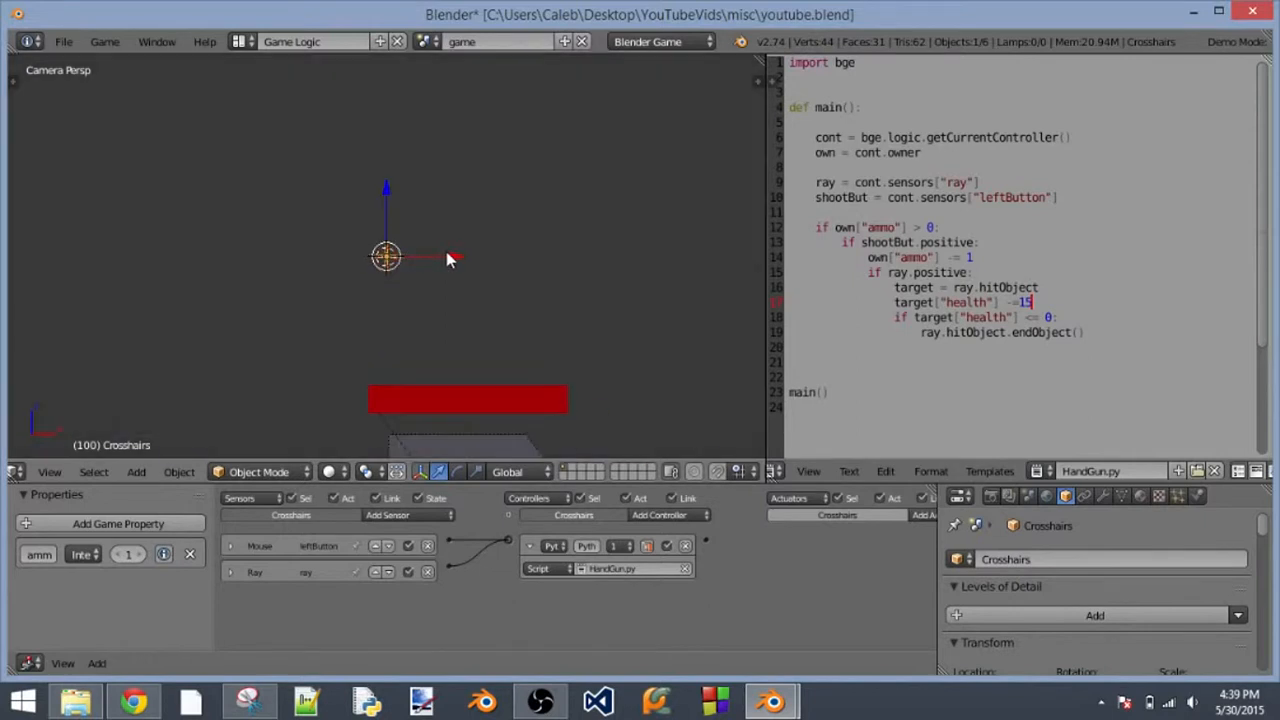
- Scale the crosshairs up by about 1.43 and check their size and placement through the camera
{"action": "key", "text": "s"}
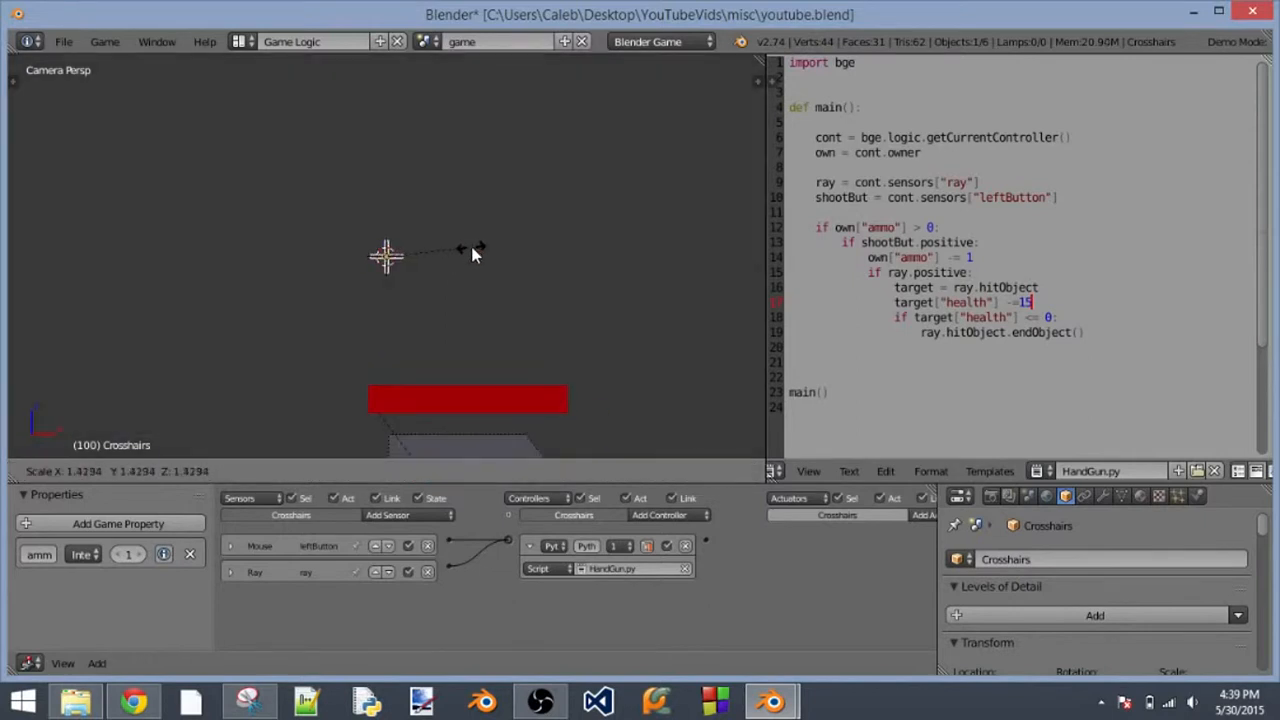
{"action": "left_click", "coordinate": [473, 248]}
{"action": "scroll", "coordinate": [473, 248], "scroll_direction": "down", "scroll_amount": 1}
{"action": "scroll", "coordinate": [473, 248], "scroll_direction": "up", "scroll_amount": 1}
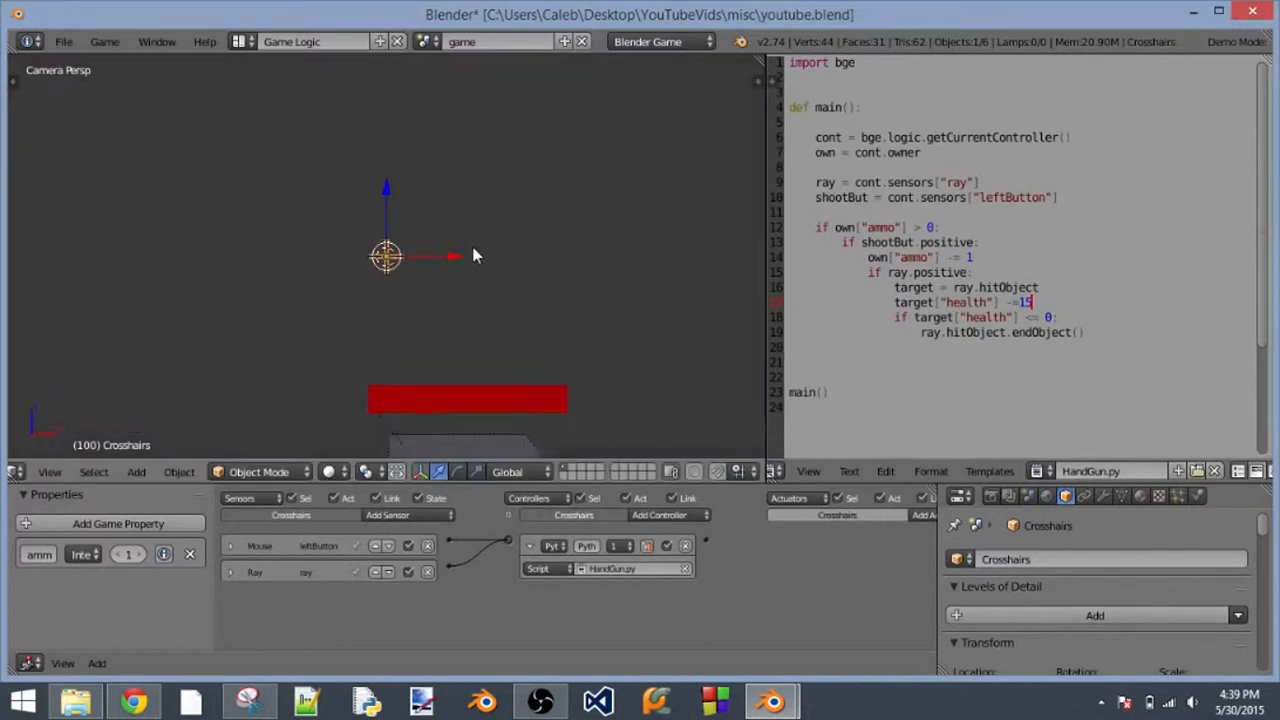
{"action": "key", "text": "KP_0"}
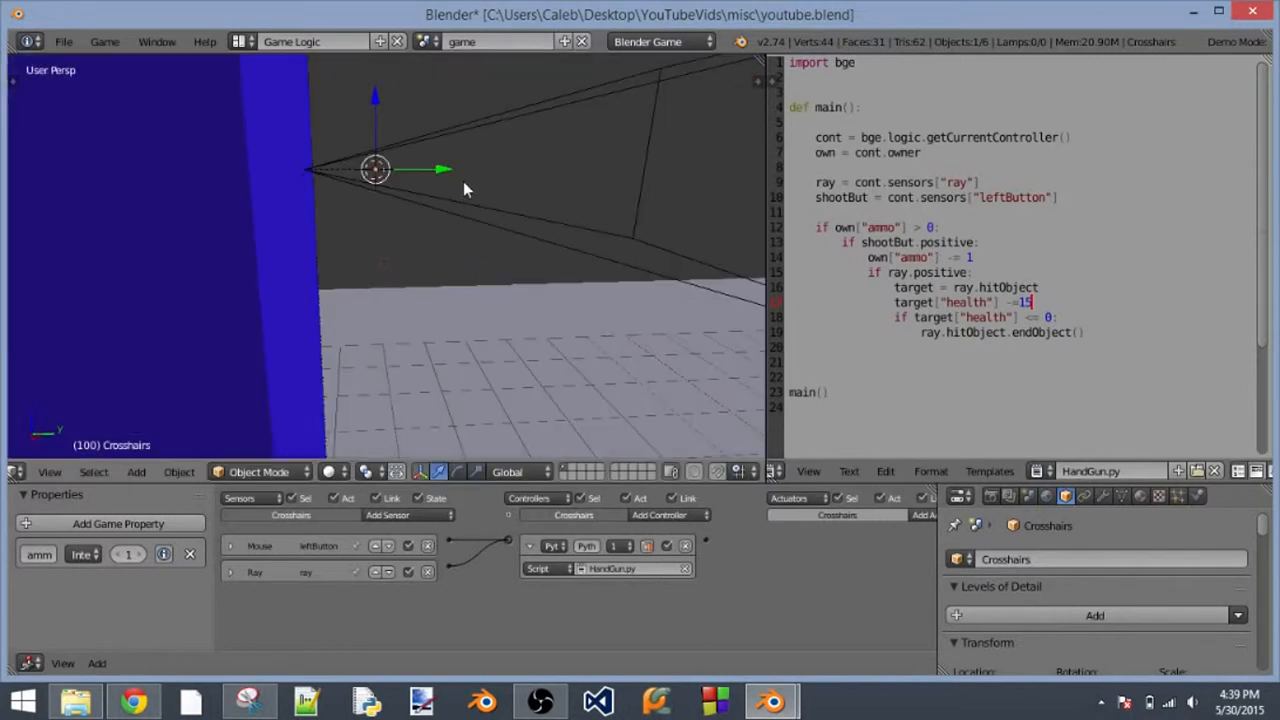
{"action": "key", "text": "KP_0"}
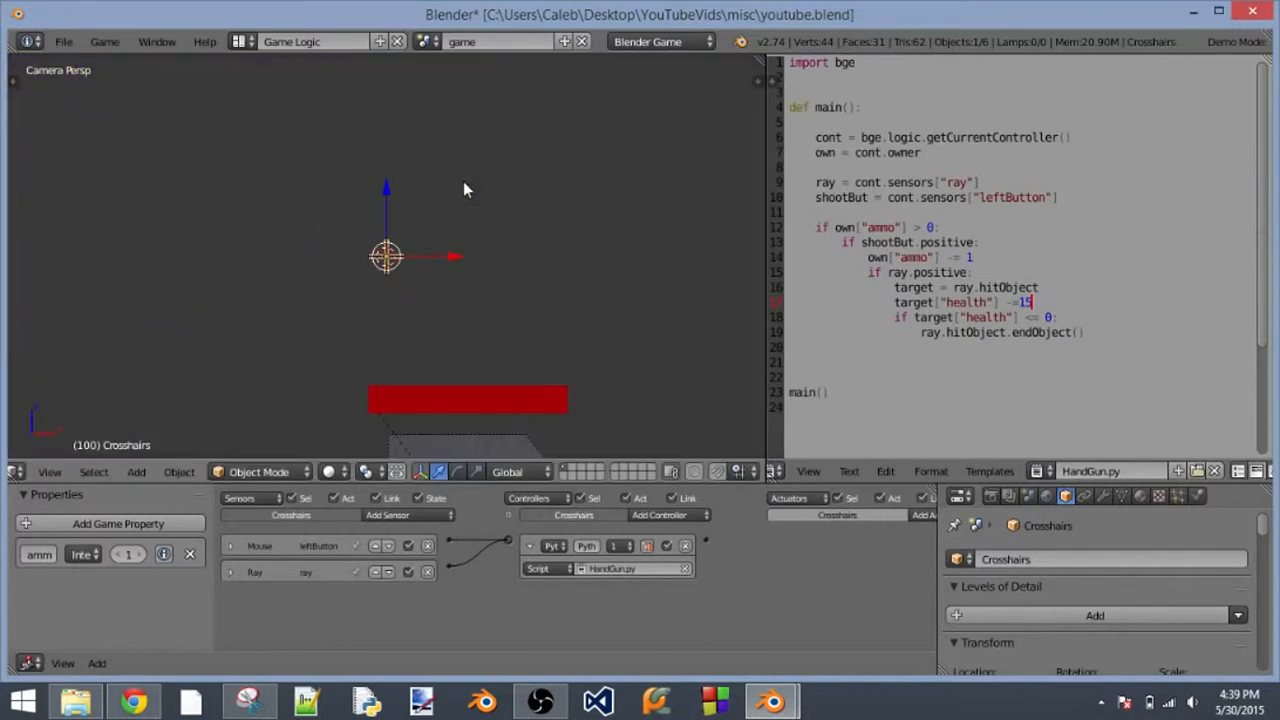
- Run the game again, fire four shots to test the resized crosshairs, and stop the game
{"action": "key", "text": "p"}
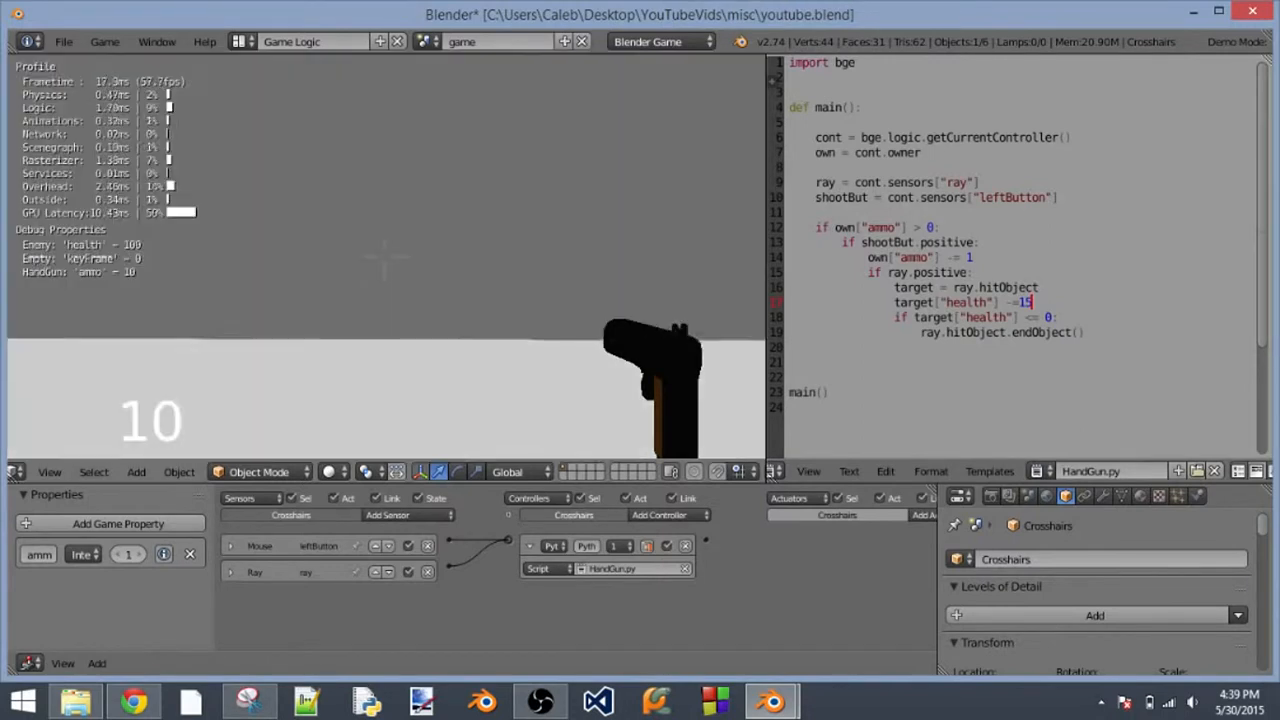
{"action": "left_click", "coordinate": [385, 258]}
{"action": "left_click", "coordinate": [385, 258]}
{"action": "left_click", "coordinate": [385, 258]}
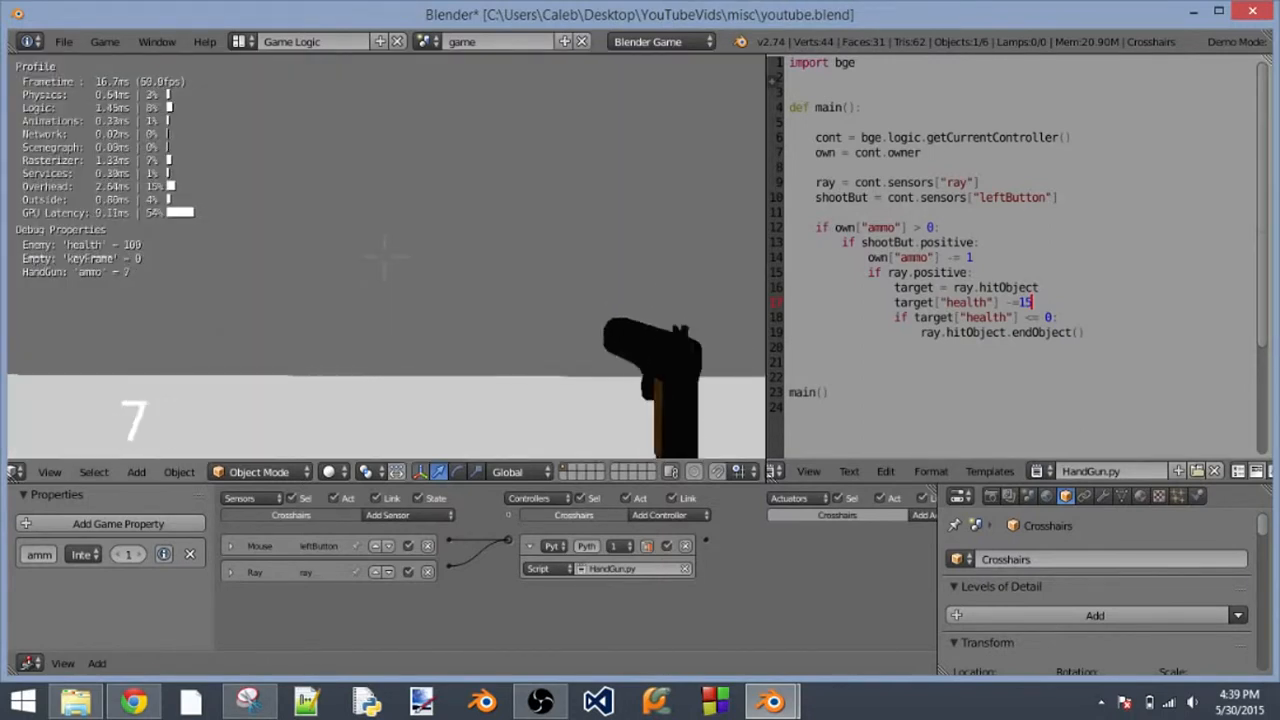
{"action": "left_click", "coordinate": [385, 258]}
{"action": "key", "text": "Escape"}
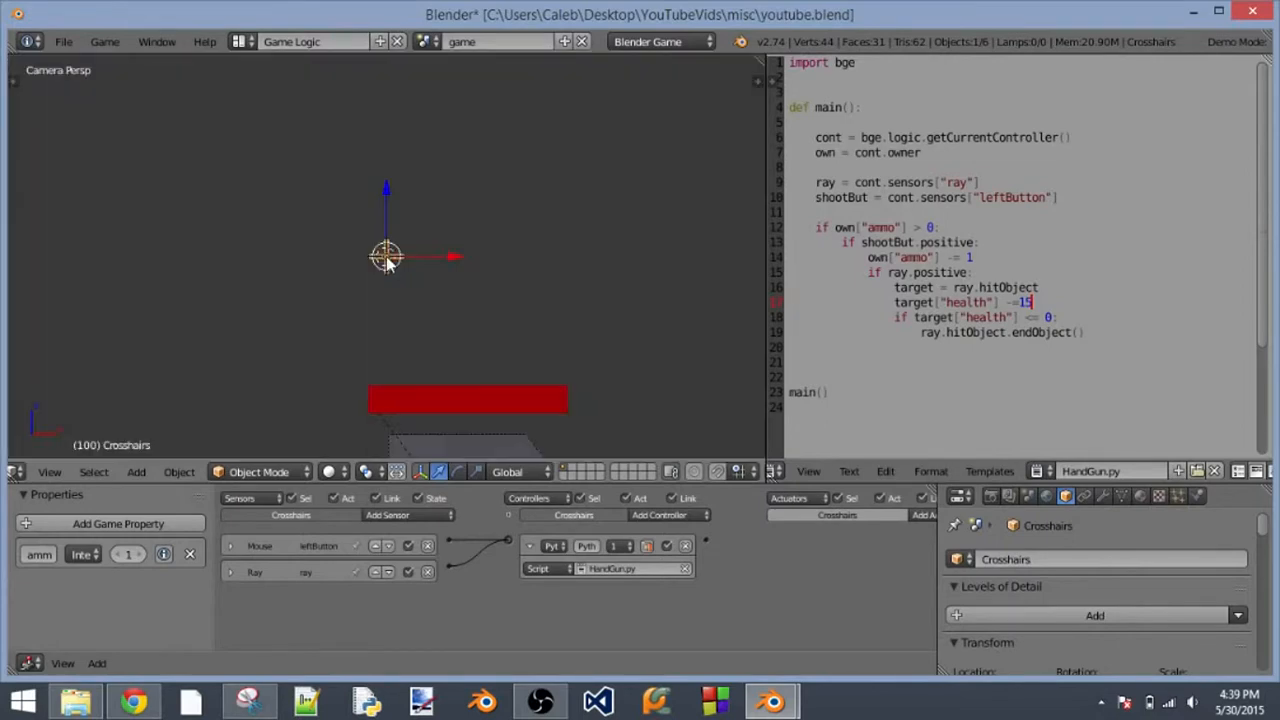
- Move the crosshairs back along Y to behind the camera's origin, inside the blue player block, and check the camera view
{"action": "key", "text": "KP_0"}
{"action": "scroll", "coordinate": [425, 168], "scroll_direction": "up", "scroll_amount": 3}
{"action": "scroll", "coordinate": [425, 168], "scroll_direction": "down", "scroll_amount": 3}
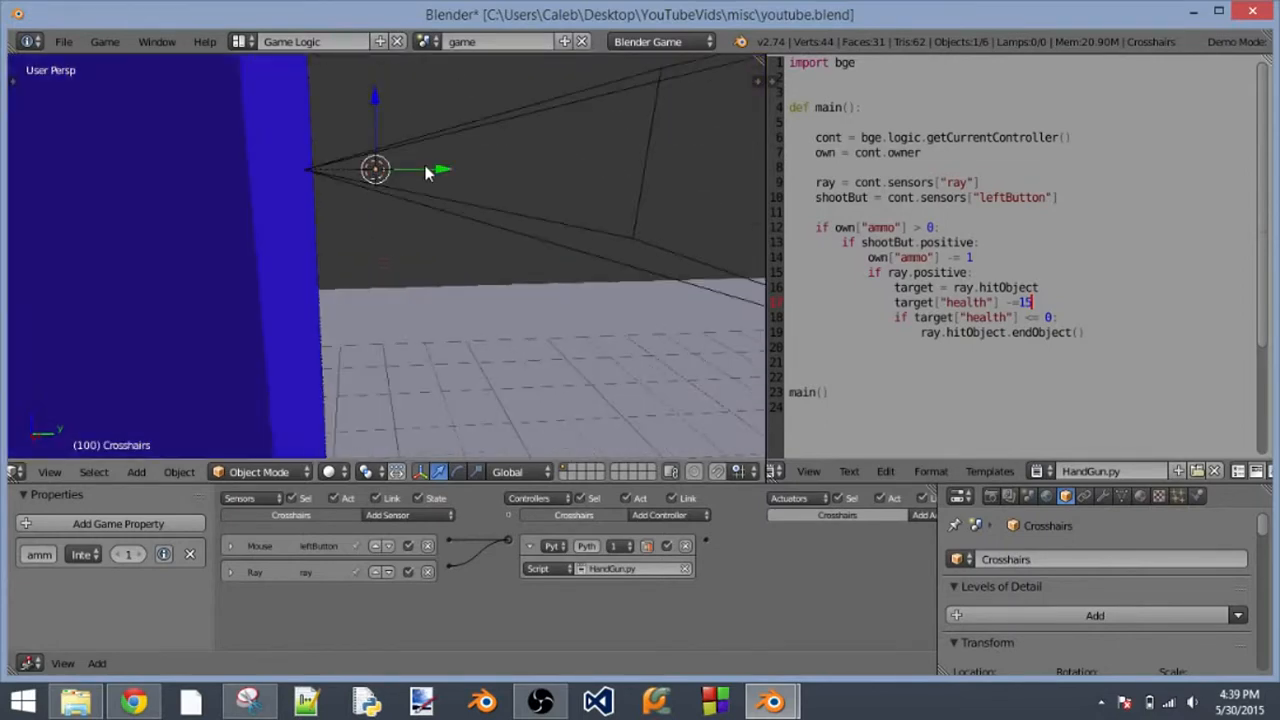
{"action": "middle_click_drag", "start_coordinate": [425, 168], "coordinate": [401, 182]}
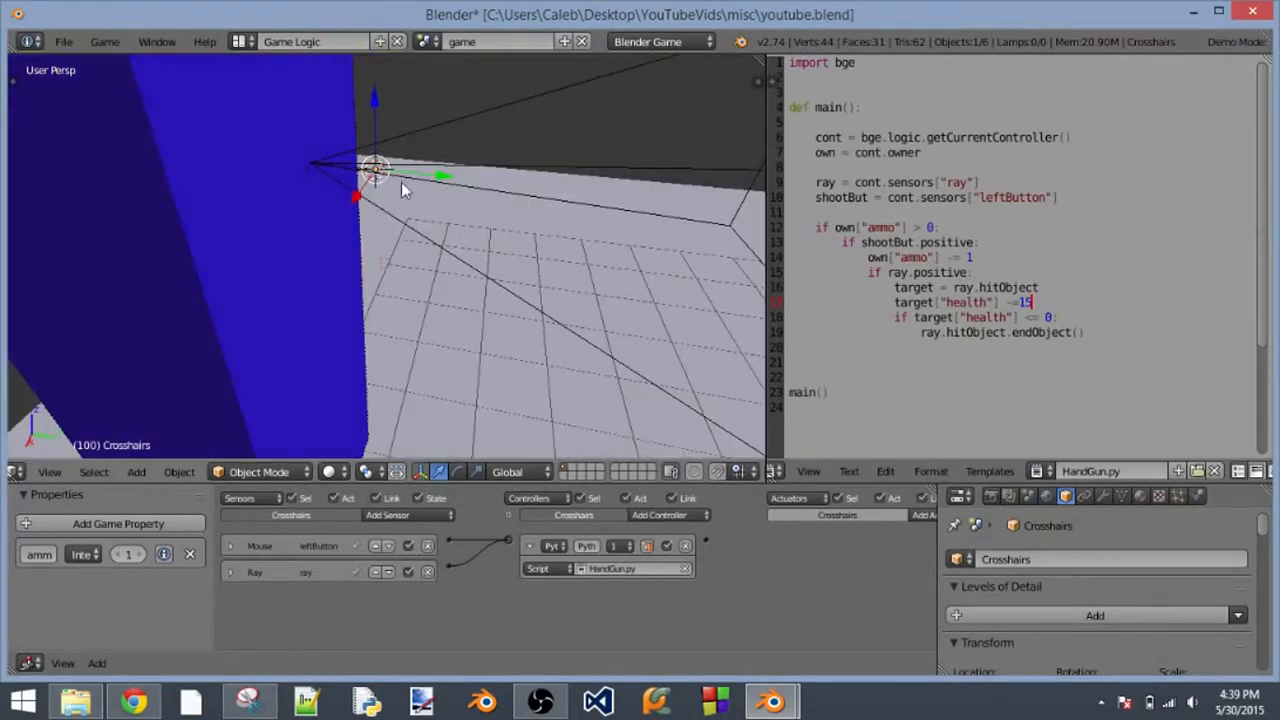
{"action": "left_click_drag", "start_coordinate": [401, 182], "coordinate": [334, 166]}
{"action": "middle_click_drag", "start_coordinate": [334, 166], "coordinate": [528, 178]}
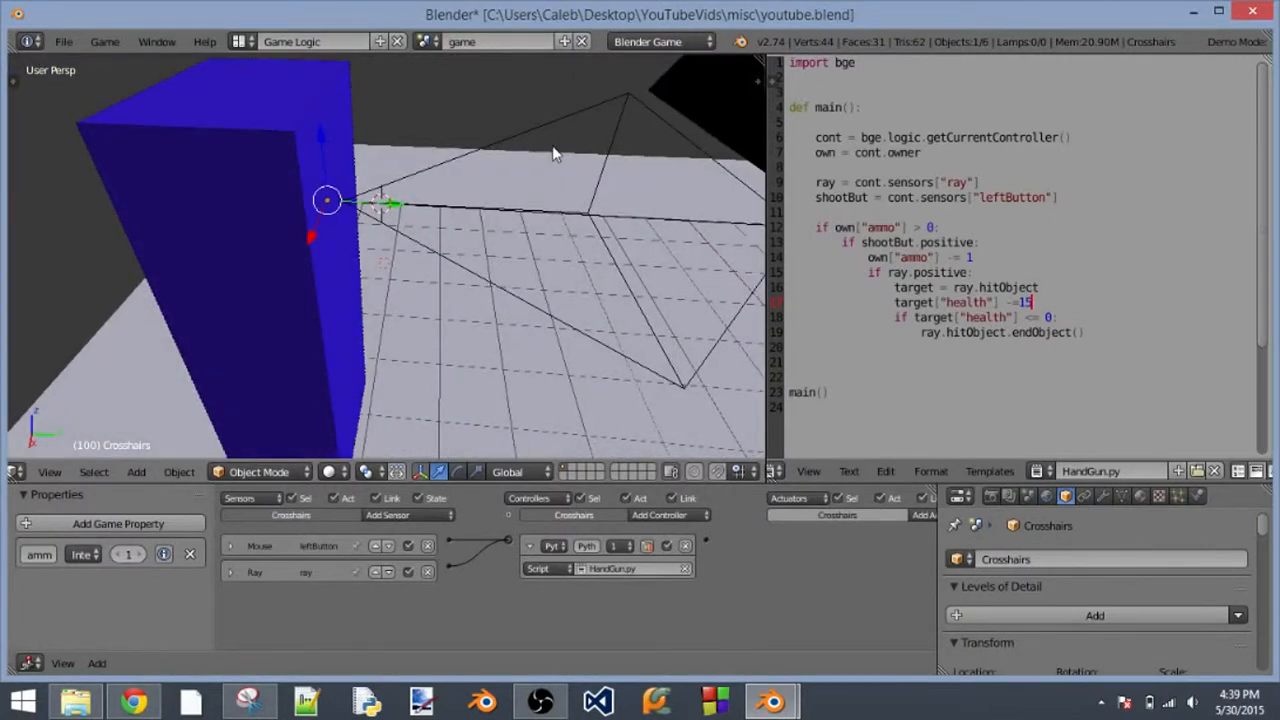
{"action": "key", "text": "s"}
{"action": "right_click", "coordinate": [524, 160]}
{"action": "middle_click_drag", "start_coordinate": [390, 237], "coordinate": [517, 216]}
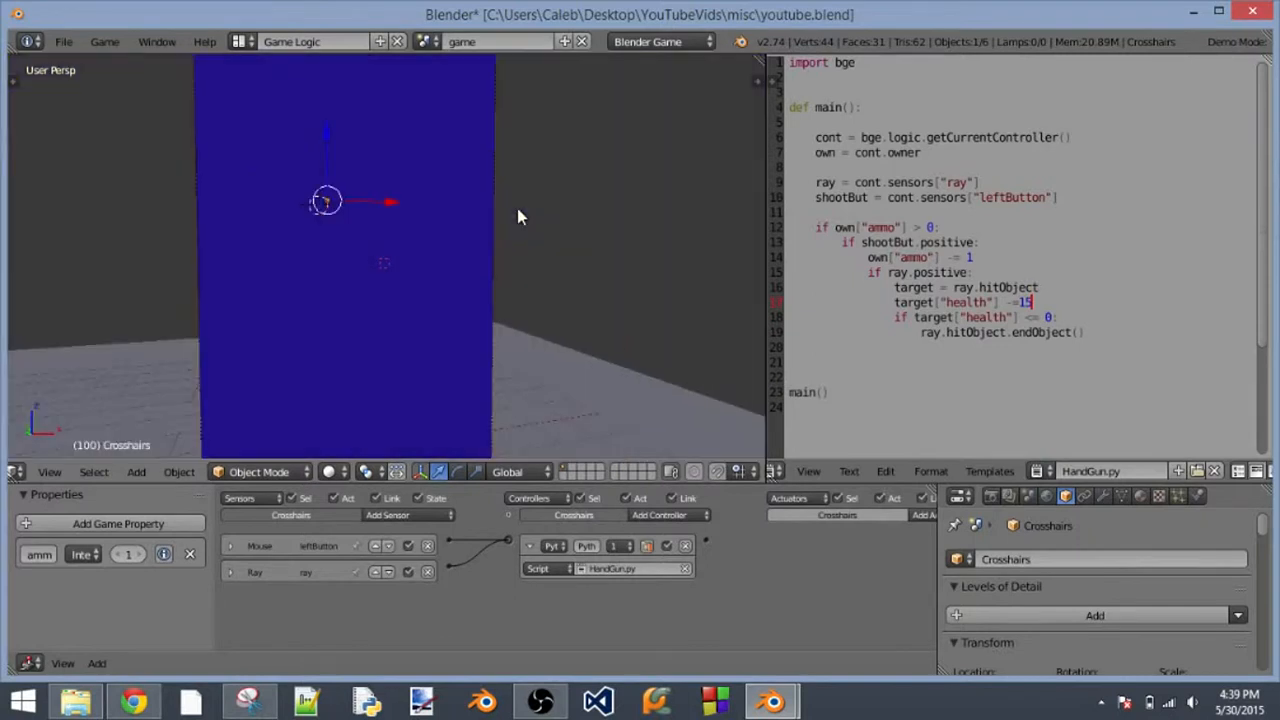
{"action": "key", "text": "KP_0"}
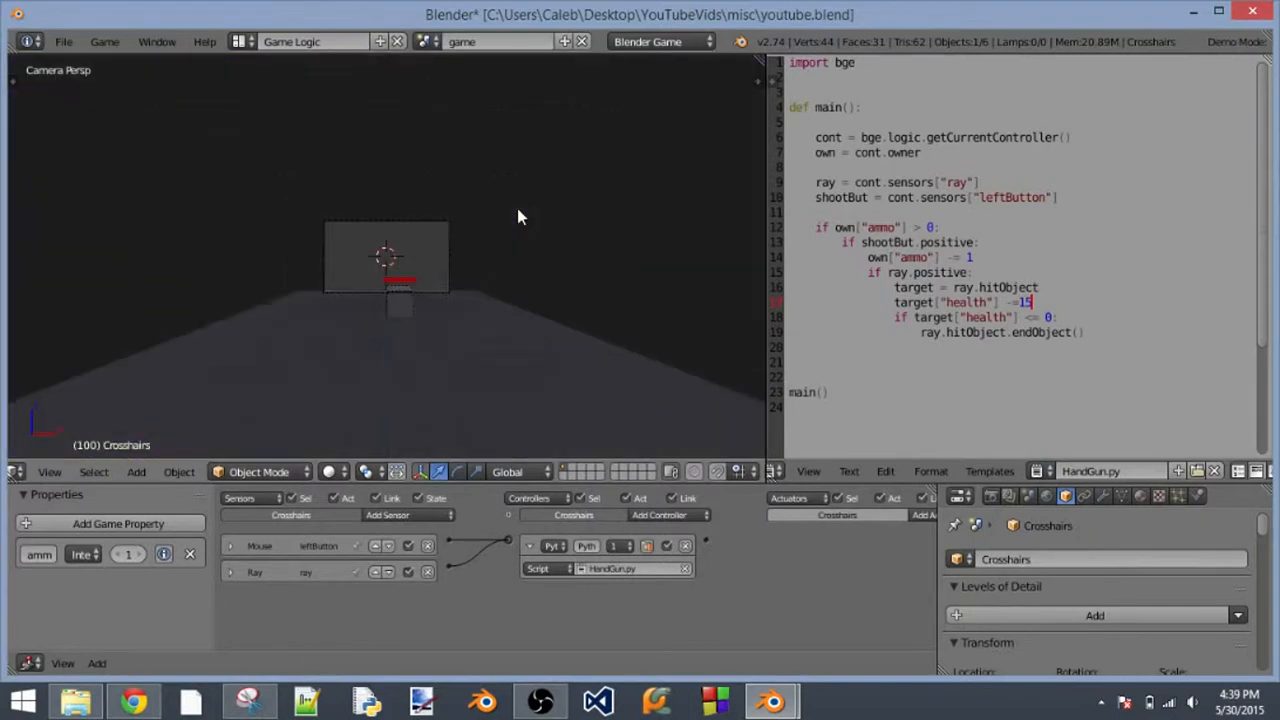
- Start and stop the game briefly, then scale the crosshairs down slightly inside the blue player block
{"action": "key", "text": "p"}
{"action": "key", "text": "Escape"}
{"action": "key", "text": "KP_0"}
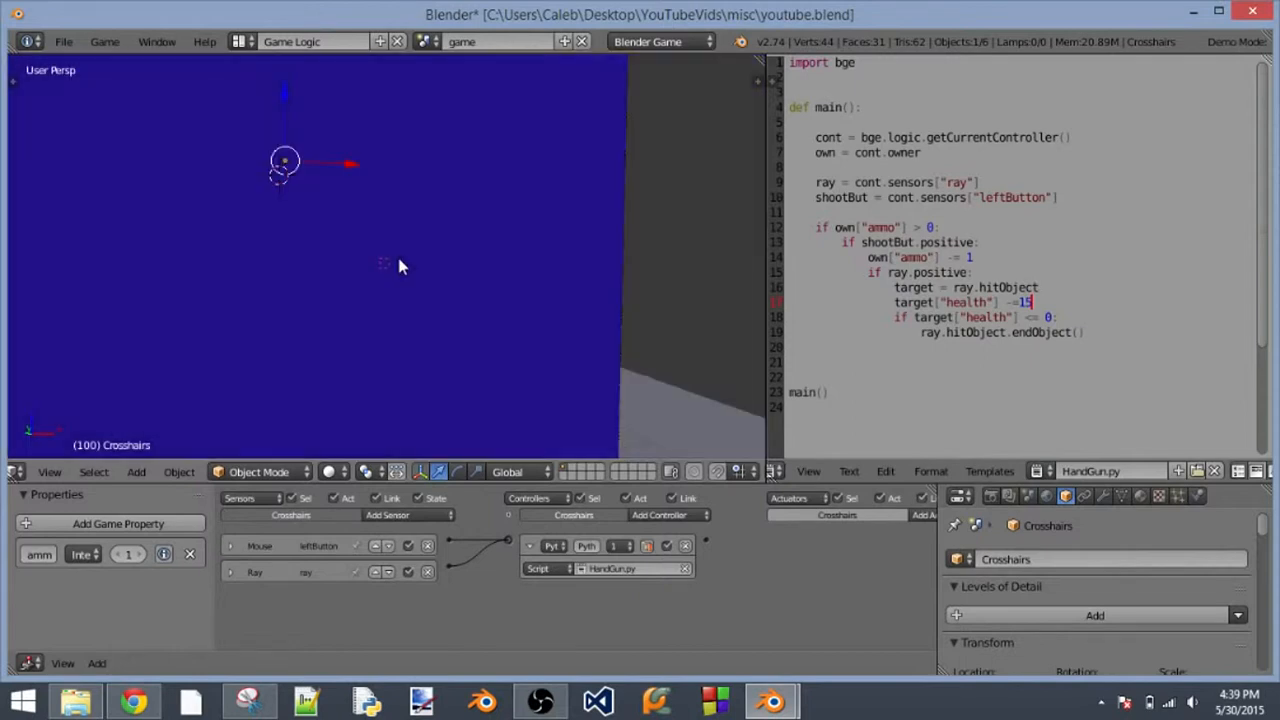
{"action": "scroll", "coordinate": [398, 260], "scroll_direction": "up", "scroll_amount": 2}
{"action": "middle_click_drag", "start_coordinate": [381, 267], "coordinate": [387, 265]}
{"action": "middle_click_drag", "start_coordinate": [220, 203], "coordinate": [387, 358]}
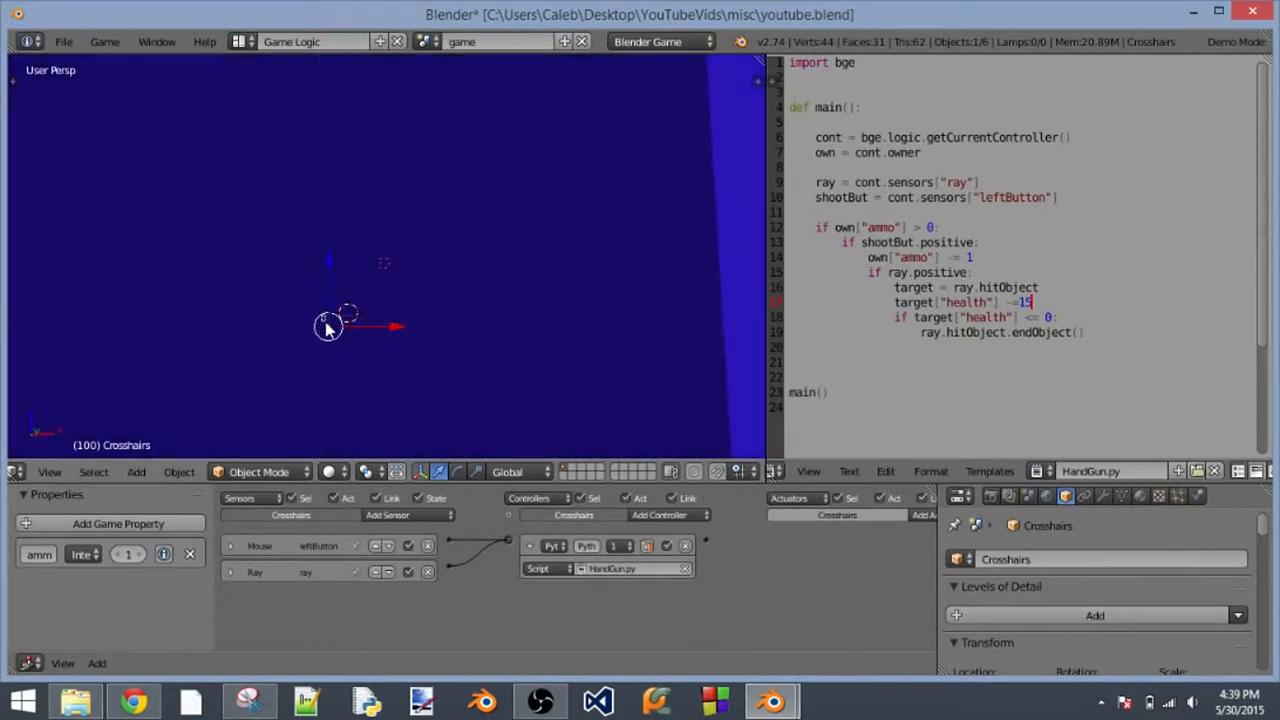
{"action": "key", "text": "KP_Decimal"}
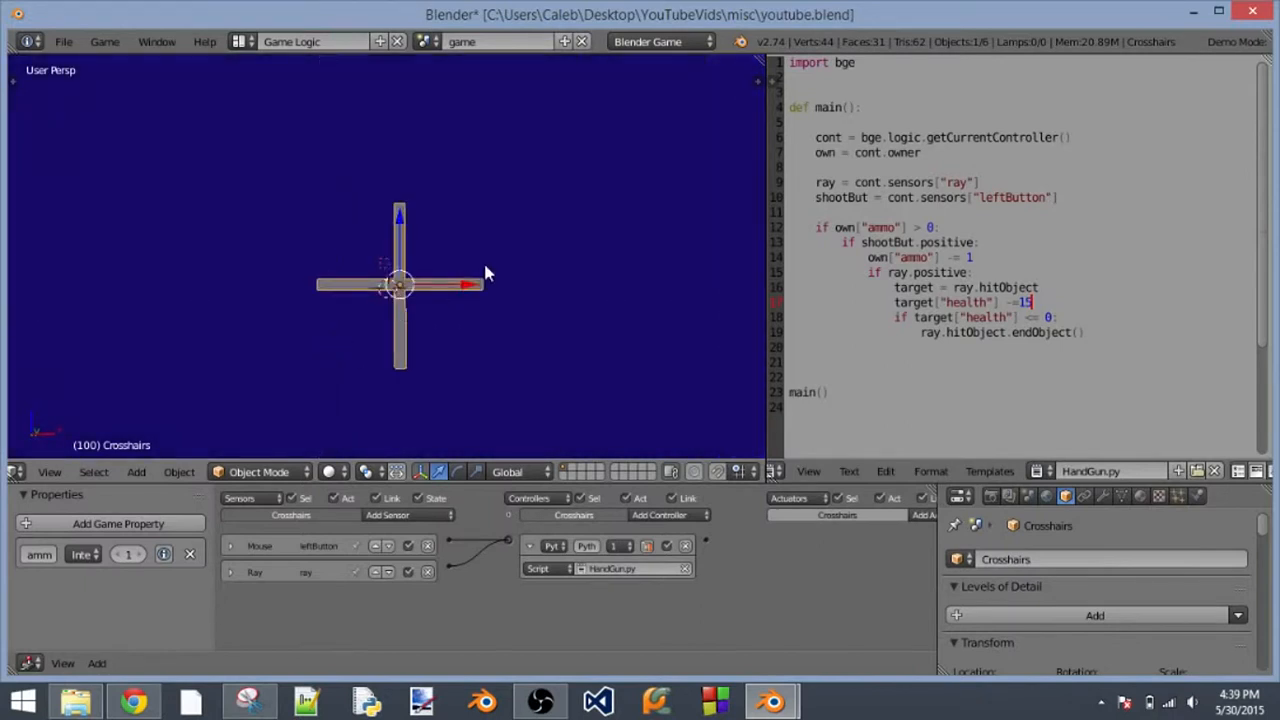
{"action": "key", "text": "s"}
{"action": "left_click", "coordinate": [460, 252]}
- Run the game, fire at the enemy while moving back and forth to test the smaller crosshairs, and stop the game
{"action": "key", "text": "p"}
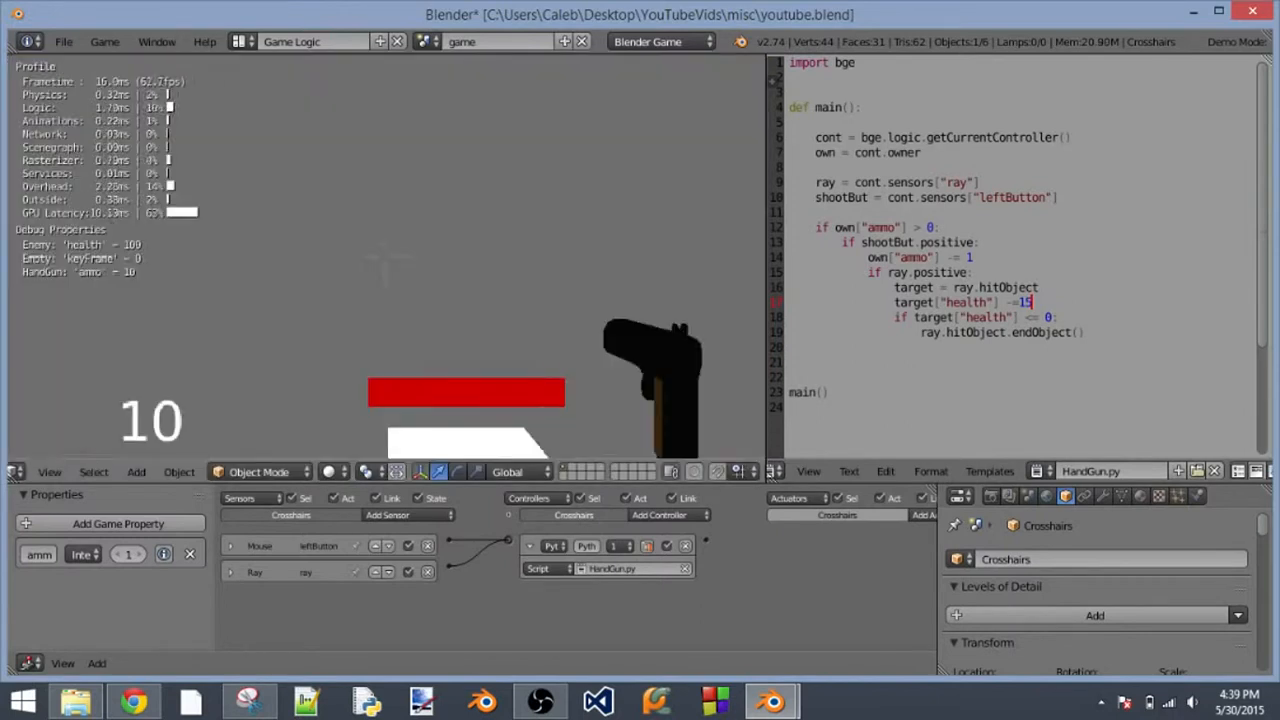
{"action": "left_click", "coordinate": [384, 255]}
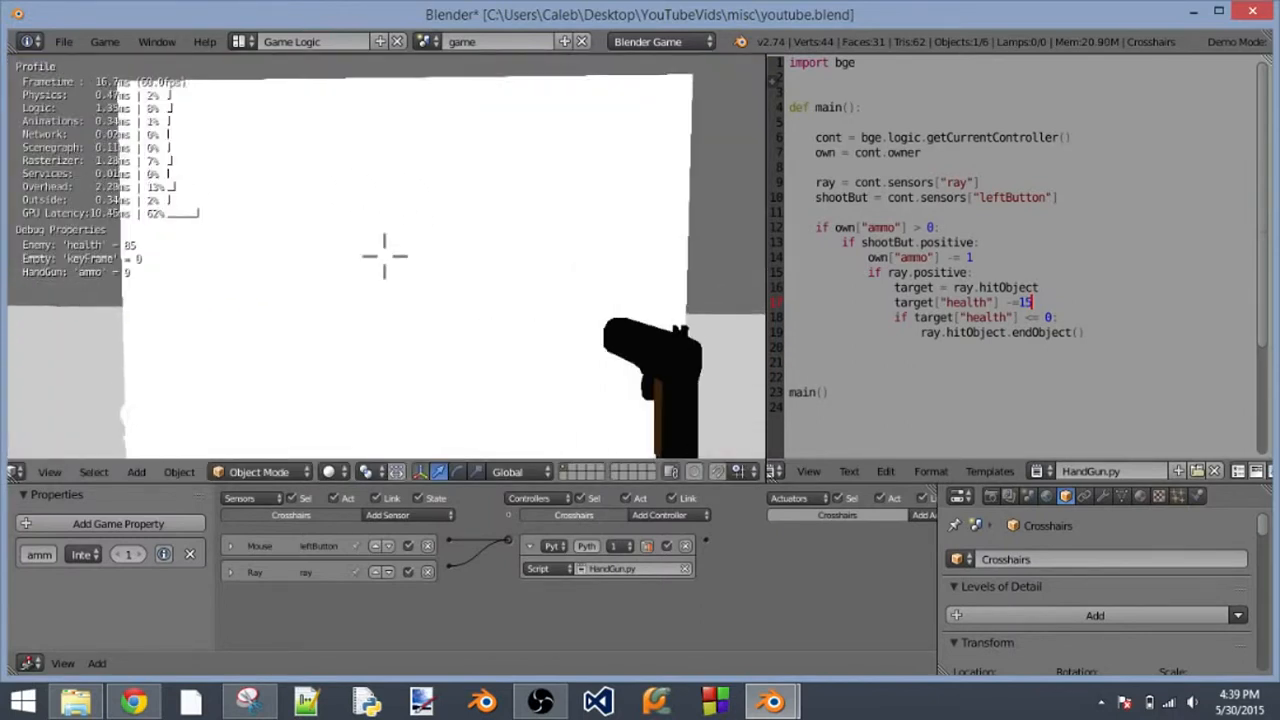
{"action": "left_click", "coordinate": [384, 255]}
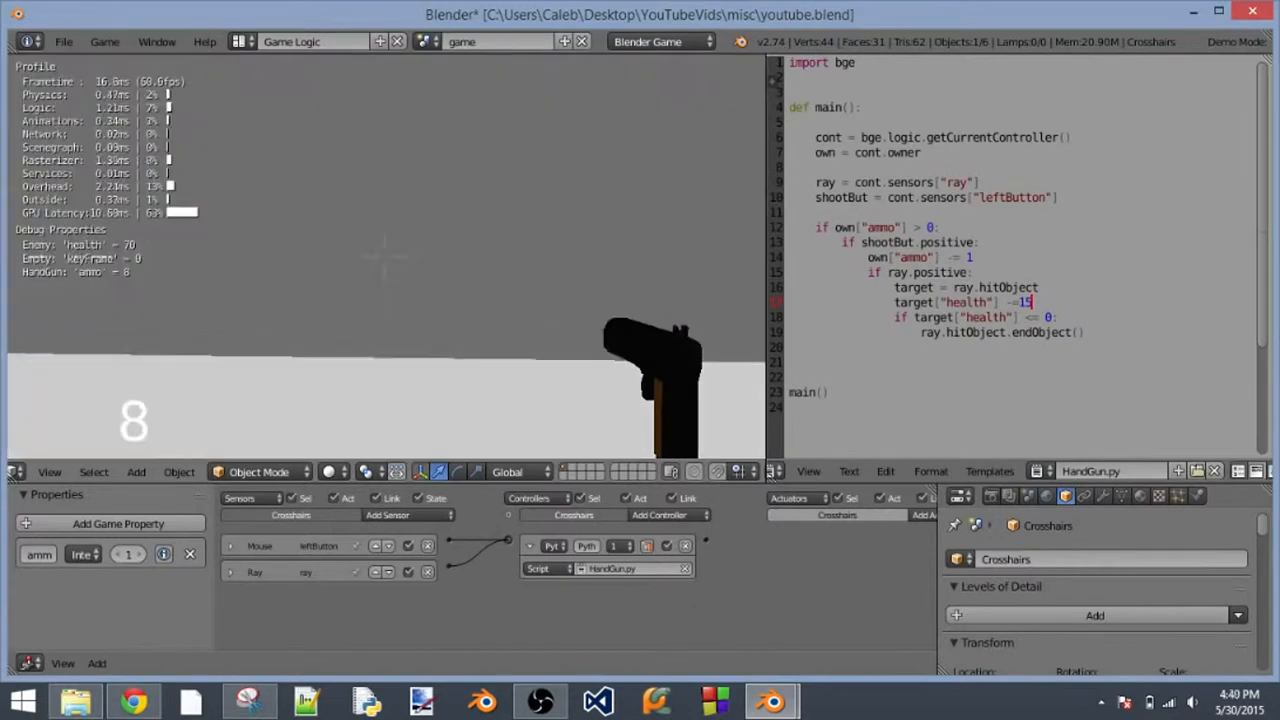
{"action": "left_click", "coordinate": [384, 255]}
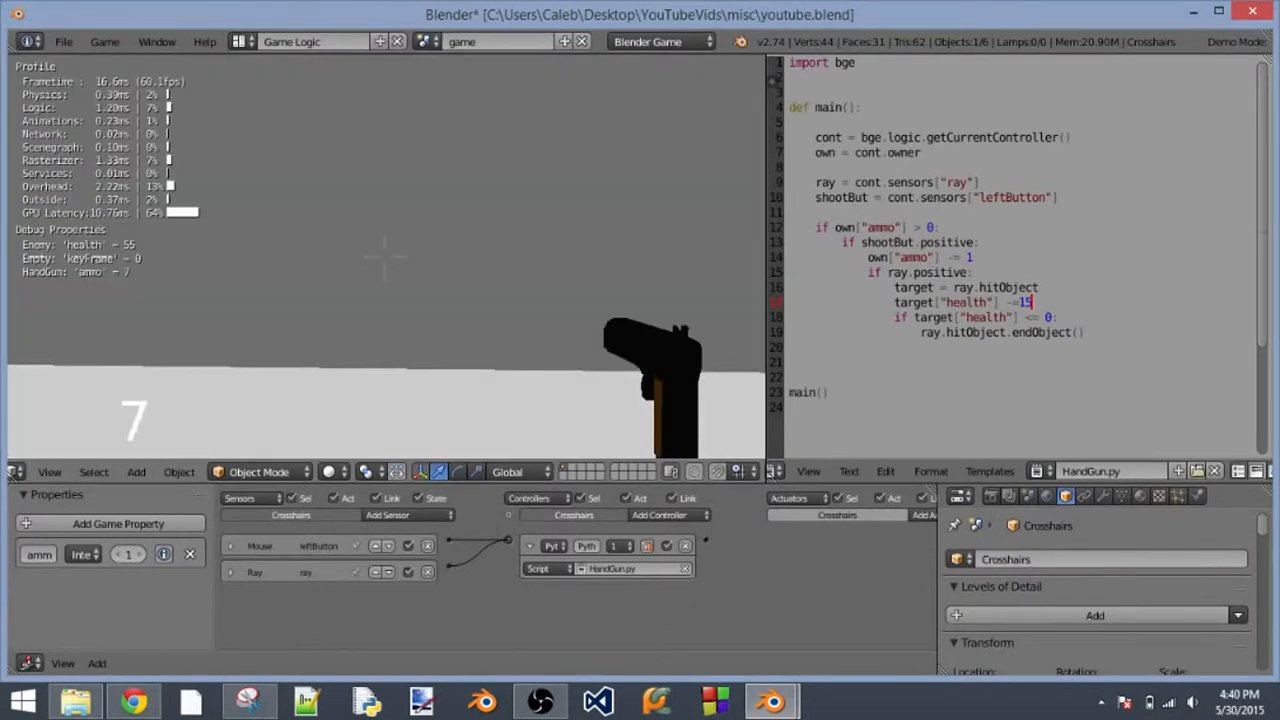
{"action": "left_click", "coordinate": [384, 255]}
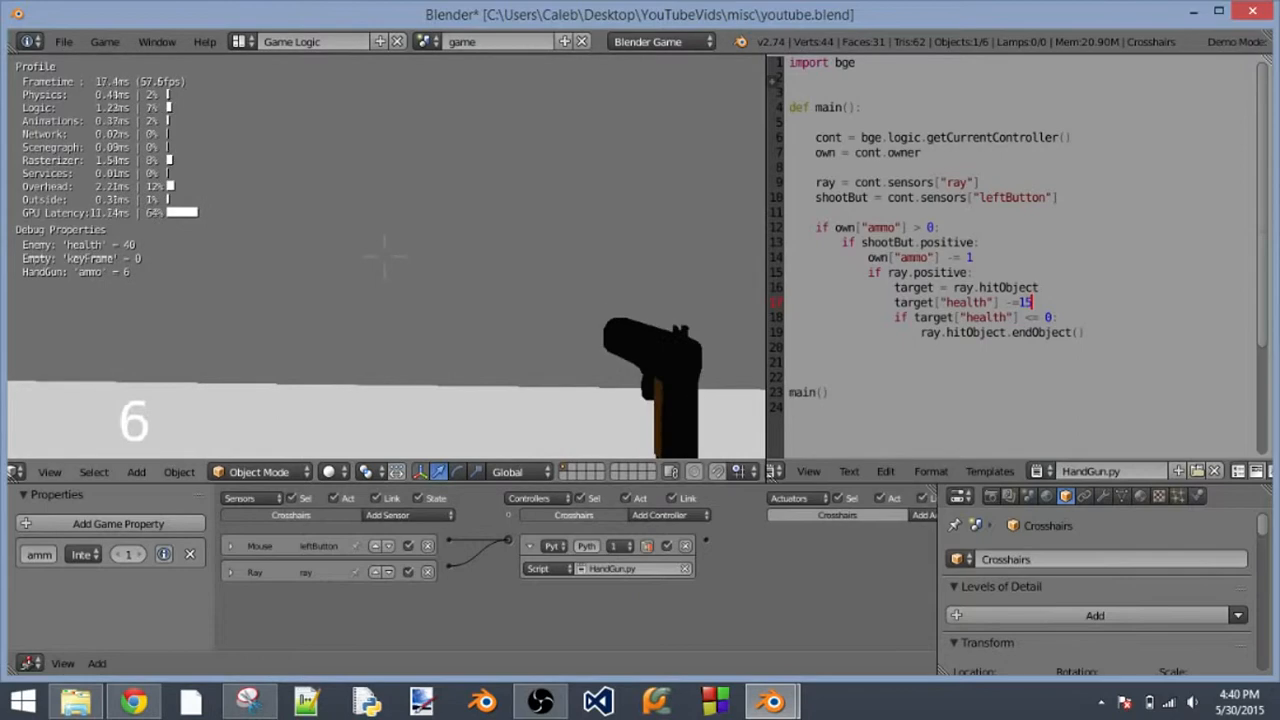
{"action": "key", "text": "s"}
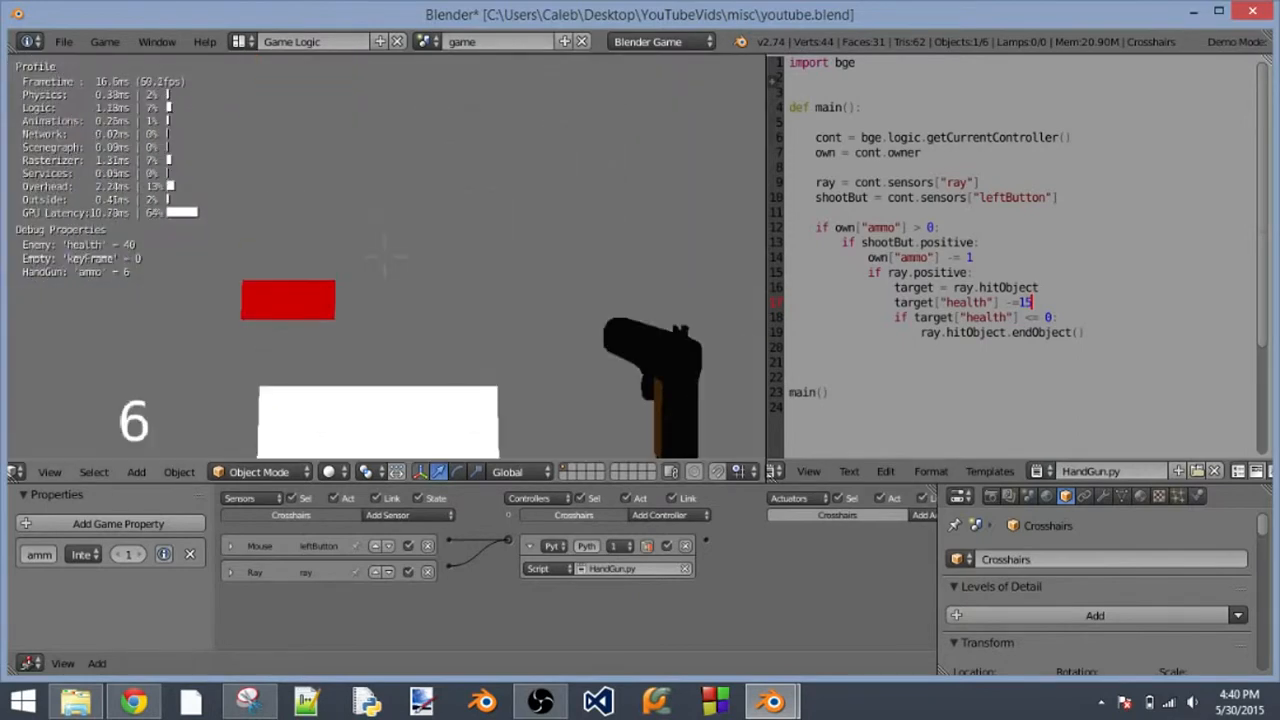
{"action": "key", "text": "w"}
{"action": "left_click", "coordinate": [384, 255]}
{"action": "left_click", "coordinate": [384, 255]}
{"action": "key", "text": "Escape"}
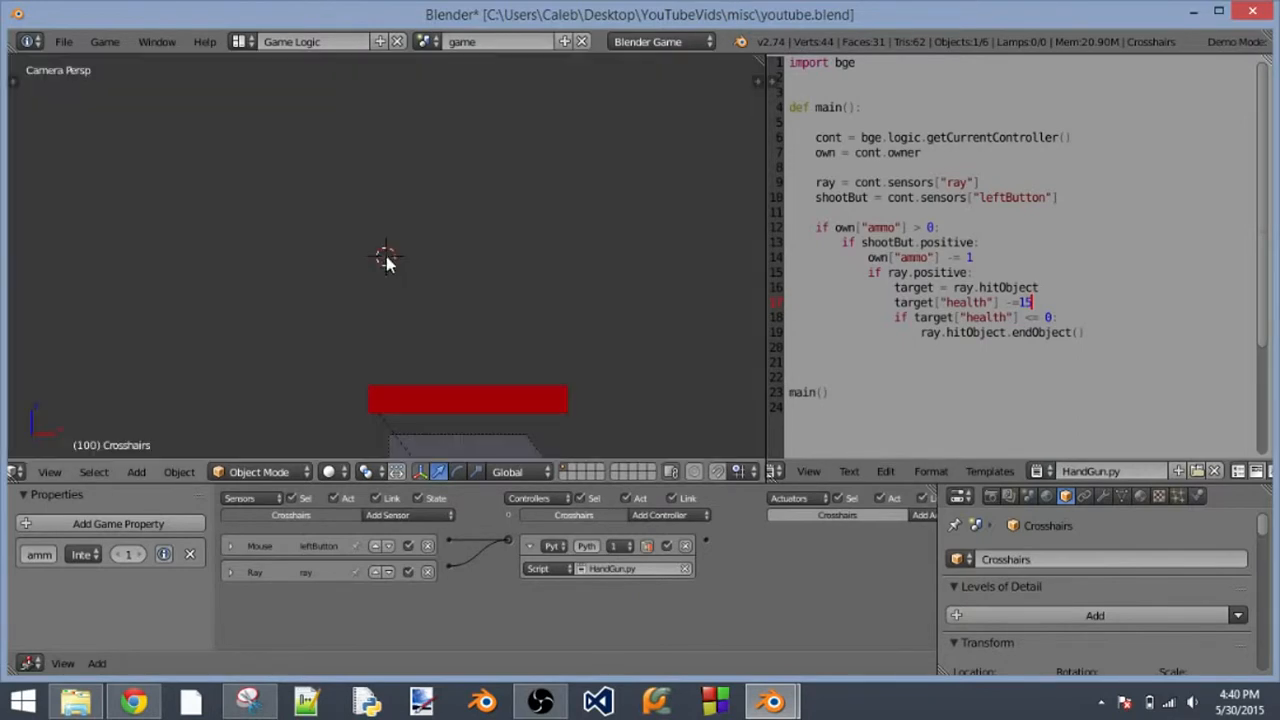
- Run the game again through the camera, fire all ten rounds around the enemy cube's edge to test aiming accuracy, and stop the game
{"action": "key", "text": "KP_0"}
{"action": "scroll", "coordinate": [596, 287], "scroll_direction": "down", "scroll_amount": 8}
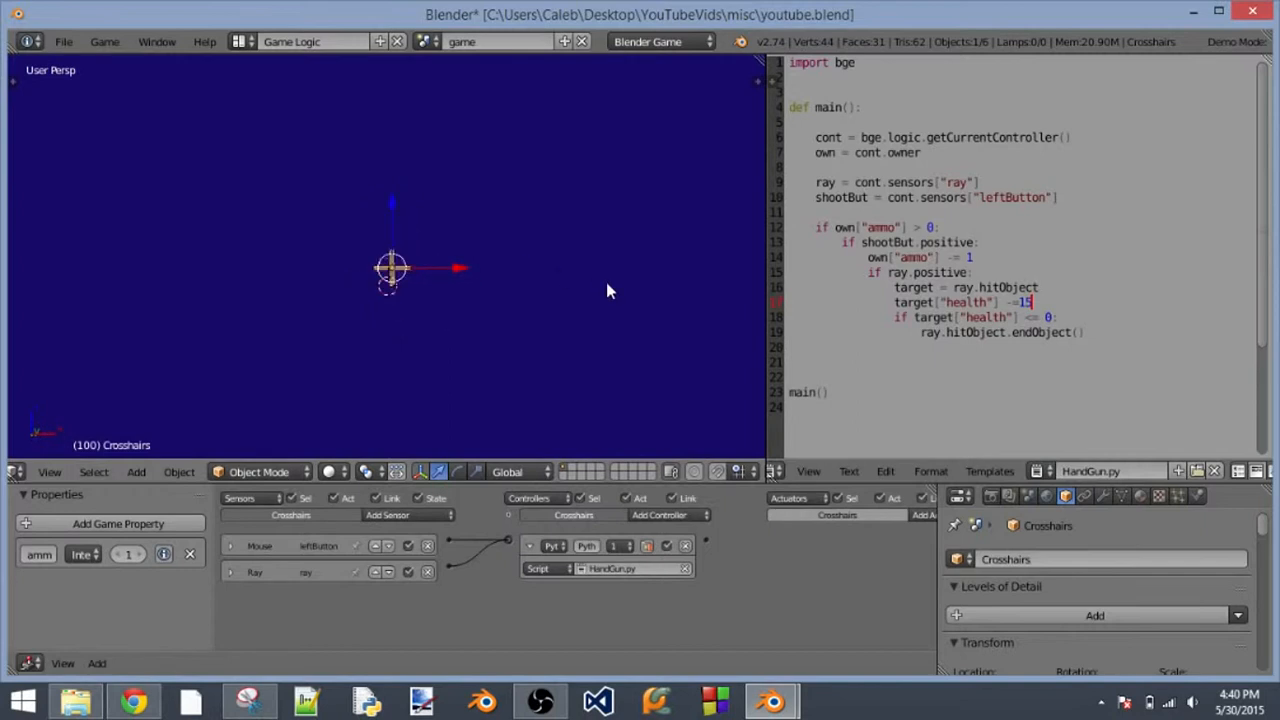
{"action": "scroll", "coordinate": [605, 288], "scroll_direction": "down", "scroll_amount": 10}
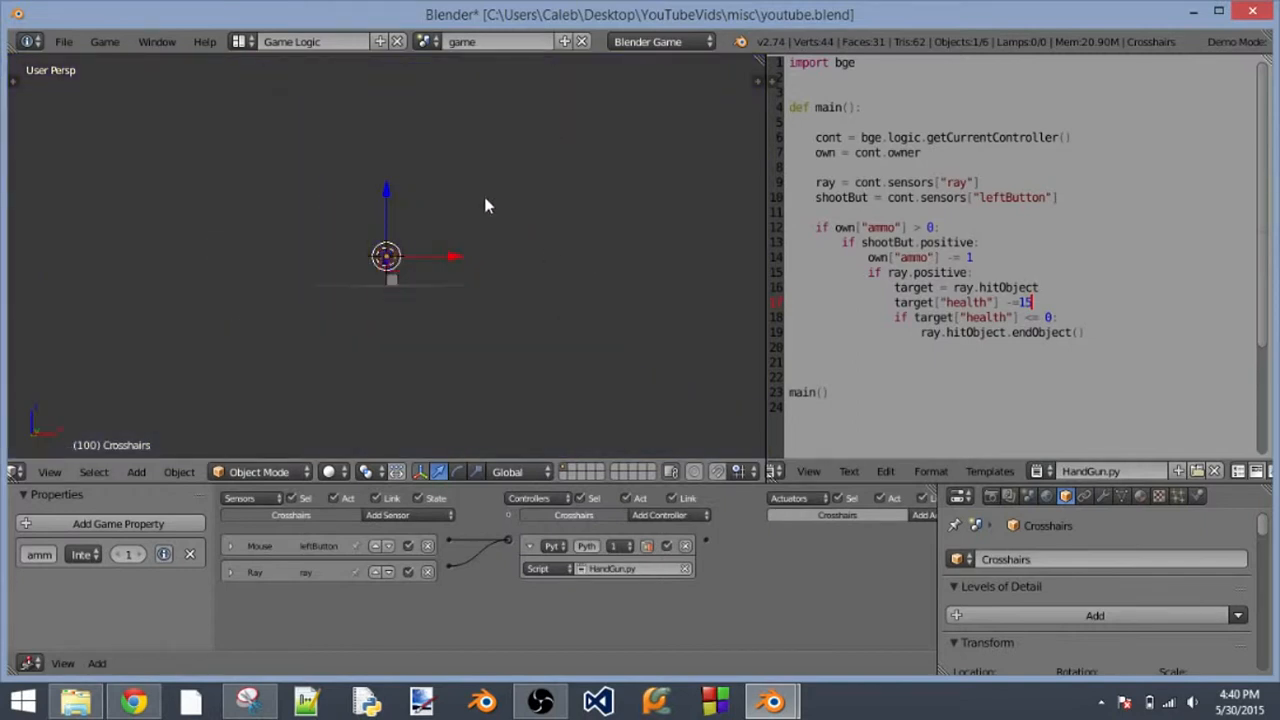
{"action": "key", "text": "KP_0"}
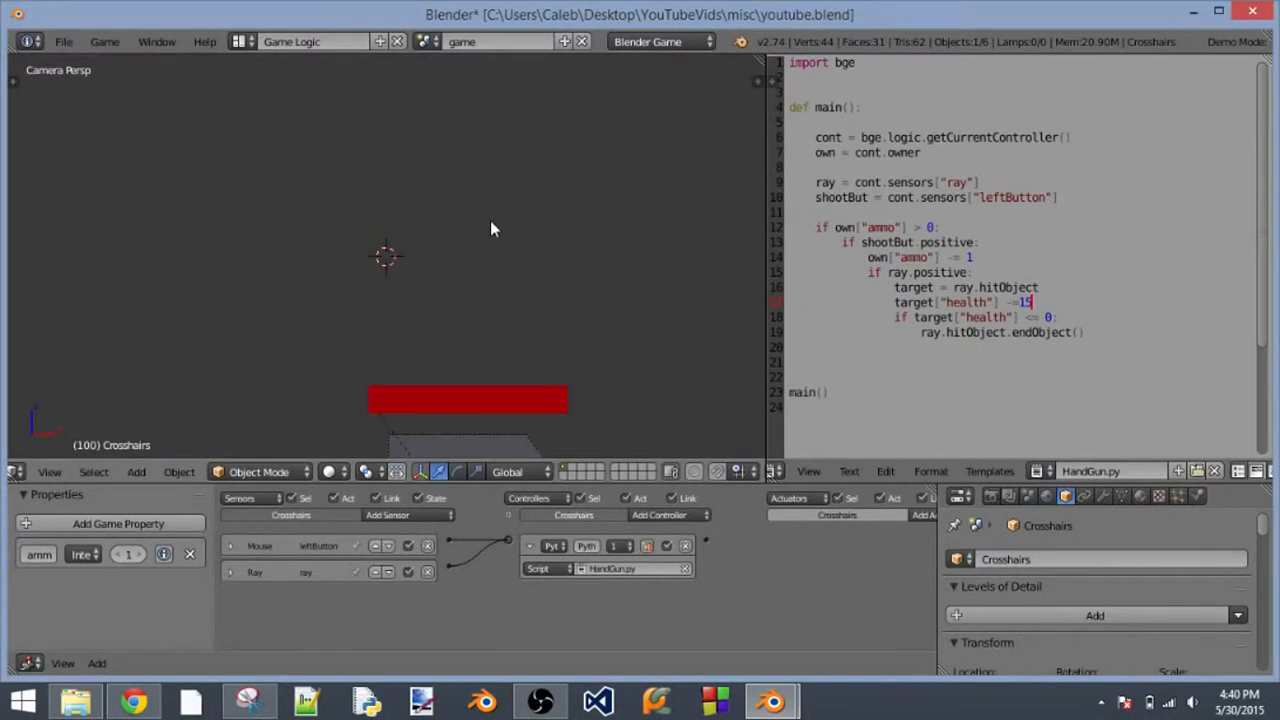
{"action": "key", "text": "p"}
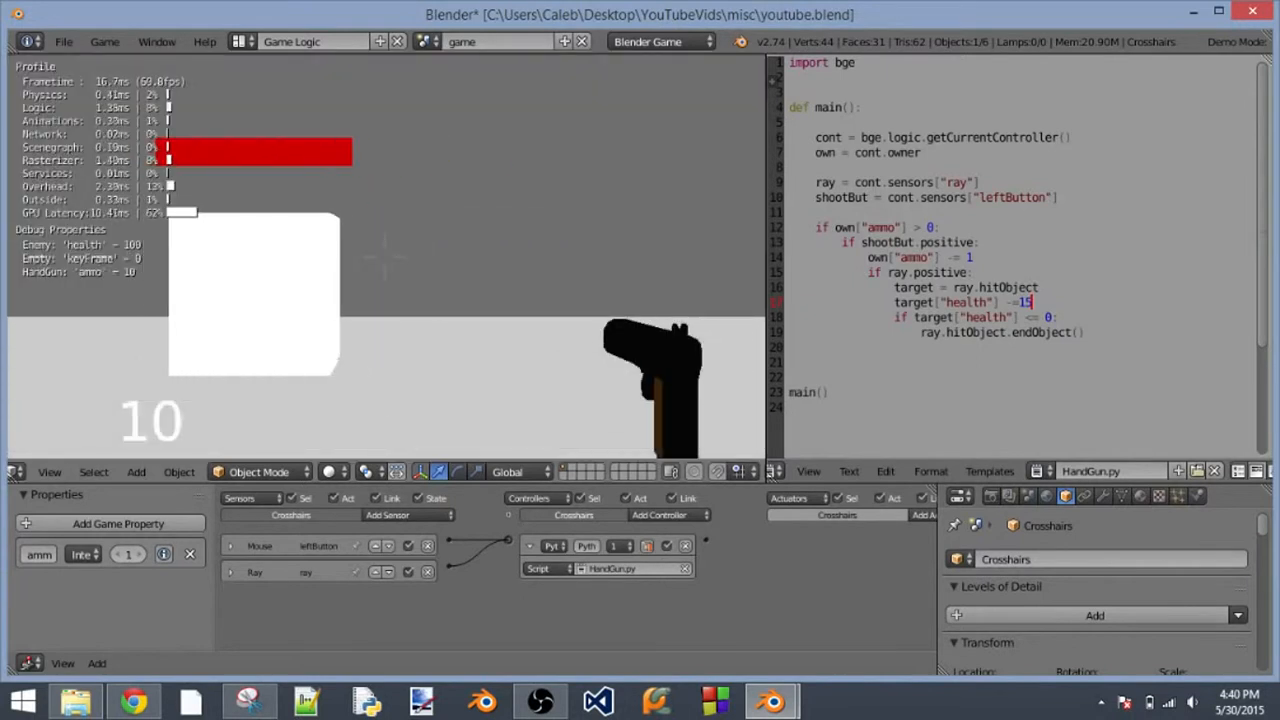
{"action": "left_click", "coordinate": [369, 256]}
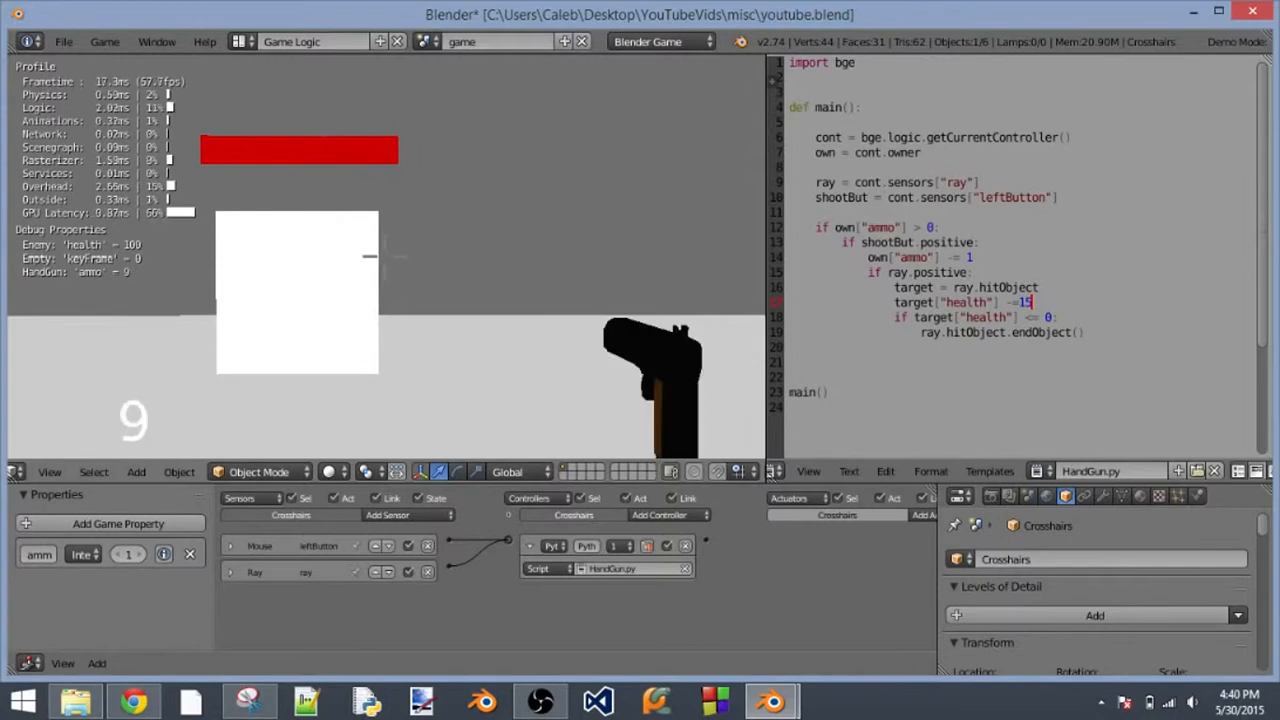
{"action": "left_click", "coordinate": [369, 256]}
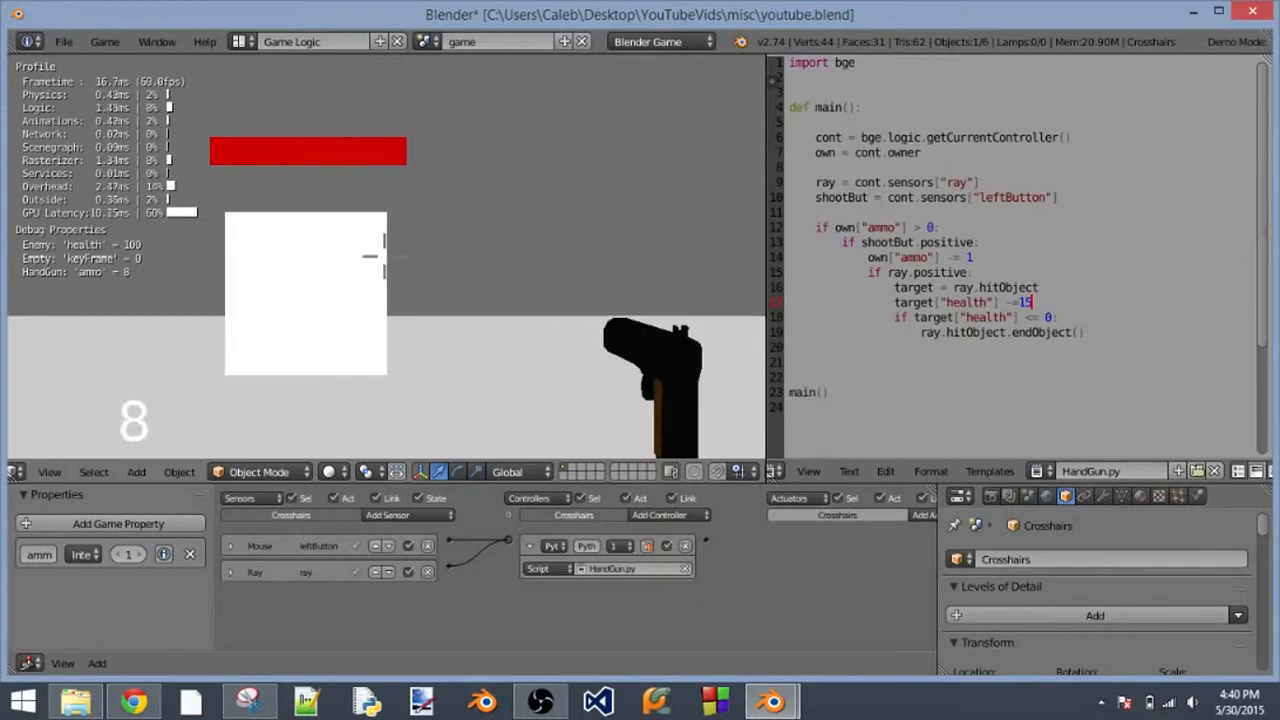
{"action": "left_click", "coordinate": [369, 256]}
{"action": "left_click", "coordinate": [369, 256]}
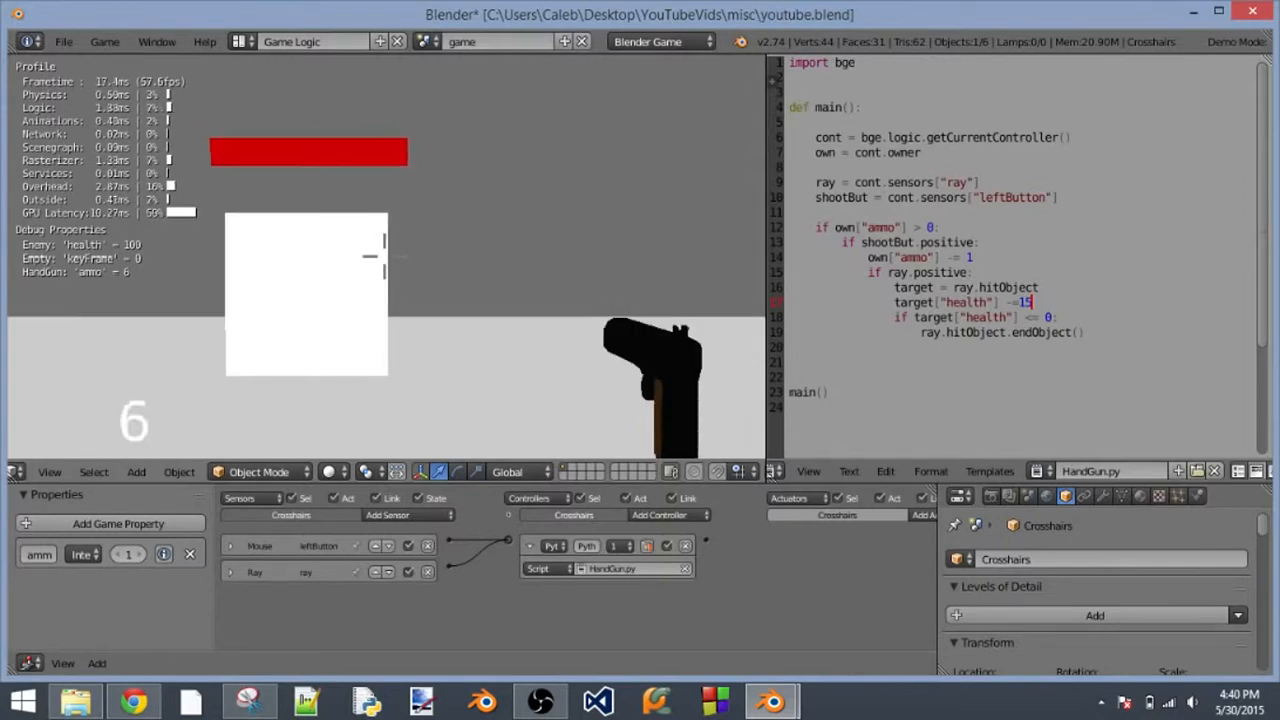
{"action": "left_click", "coordinate": [369, 256]}
{"action": "left_click", "coordinate": [369, 256]}
{"action": "left_click", "coordinate": [369, 256]}
{"action": "left_click", "coordinate": [369, 256]}
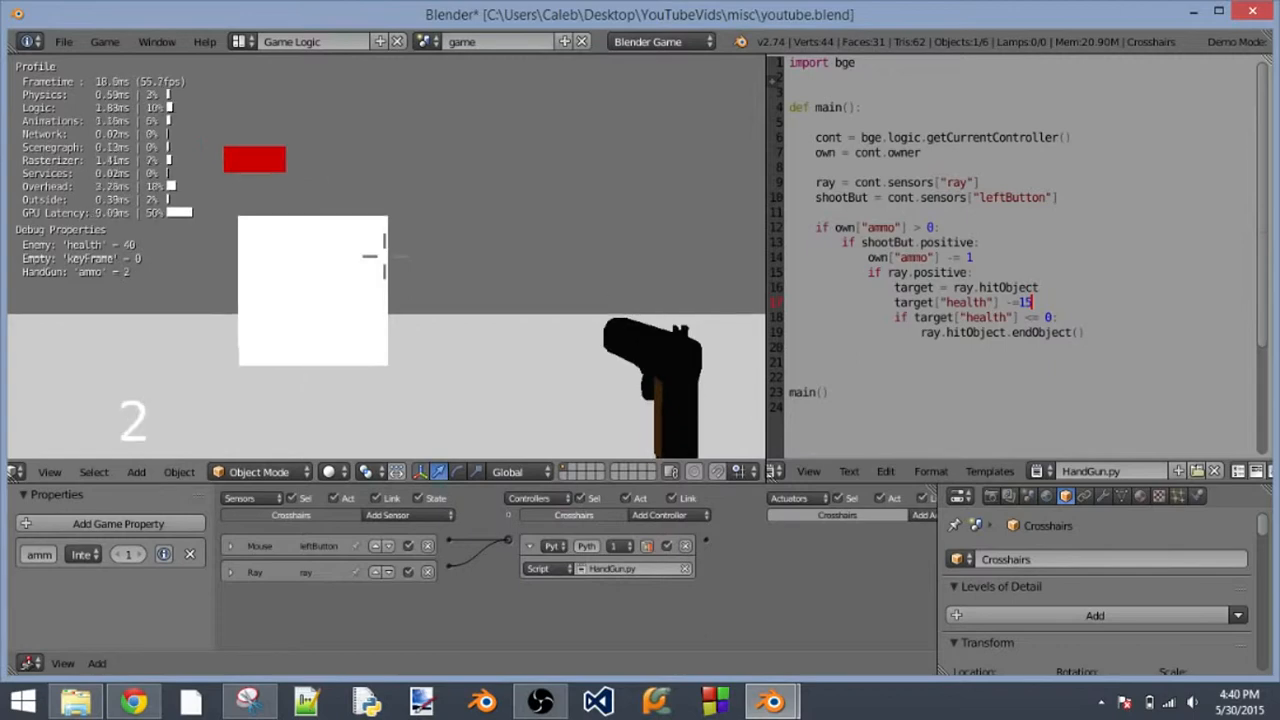
{"action": "left_click", "coordinate": [369, 256]}
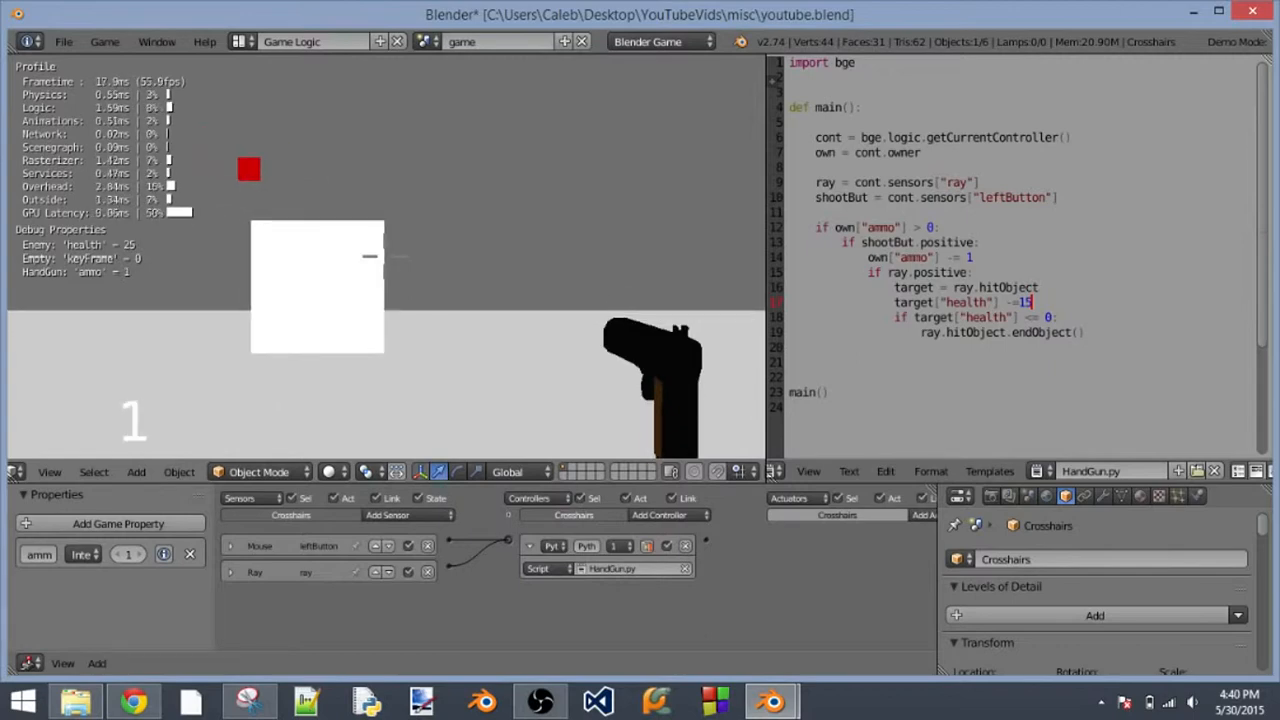
{"action": "left_click", "coordinate": [369, 256]}
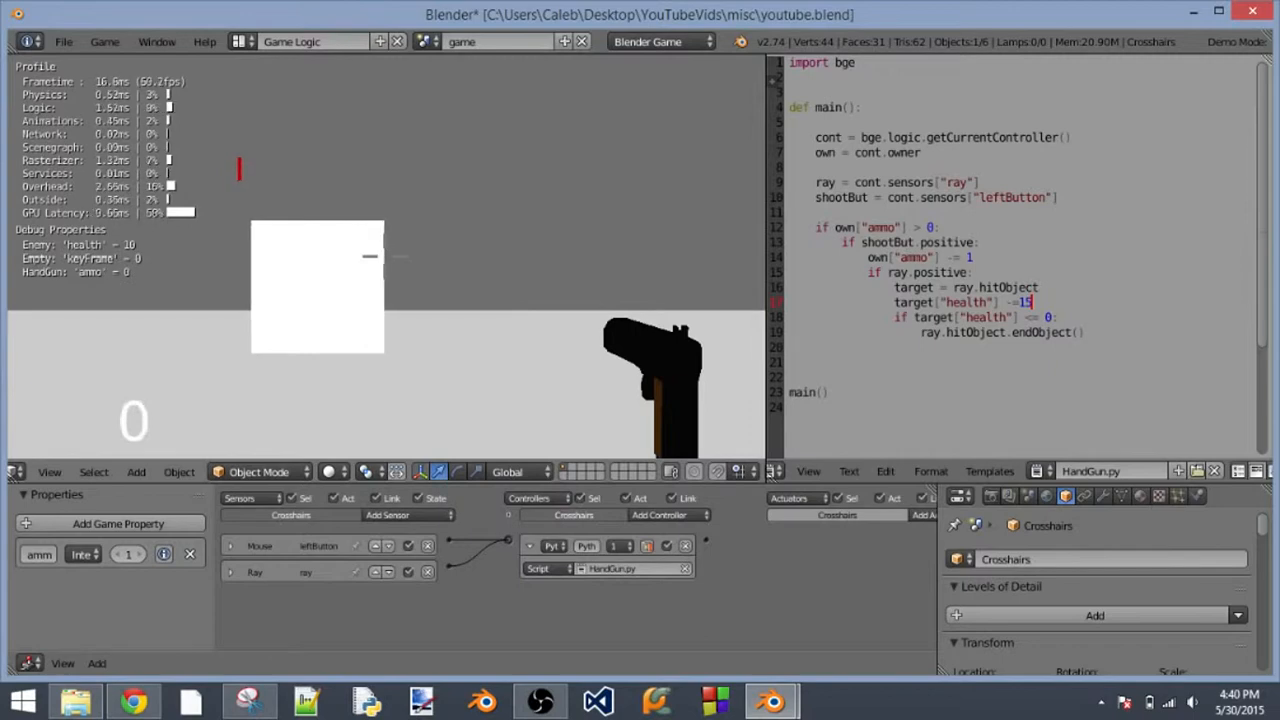
{"action": "key", "text": "Escape"}
- Examine the layout of the player, camera and enemy cube on the ground plane from several angles
{"action": "middle_click_drag", "start_coordinate": [384, 262], "coordinate": [397, 277]}
{"action": "scroll", "coordinate": [397, 277], "scroll_direction": "down", "scroll_amount": 5}
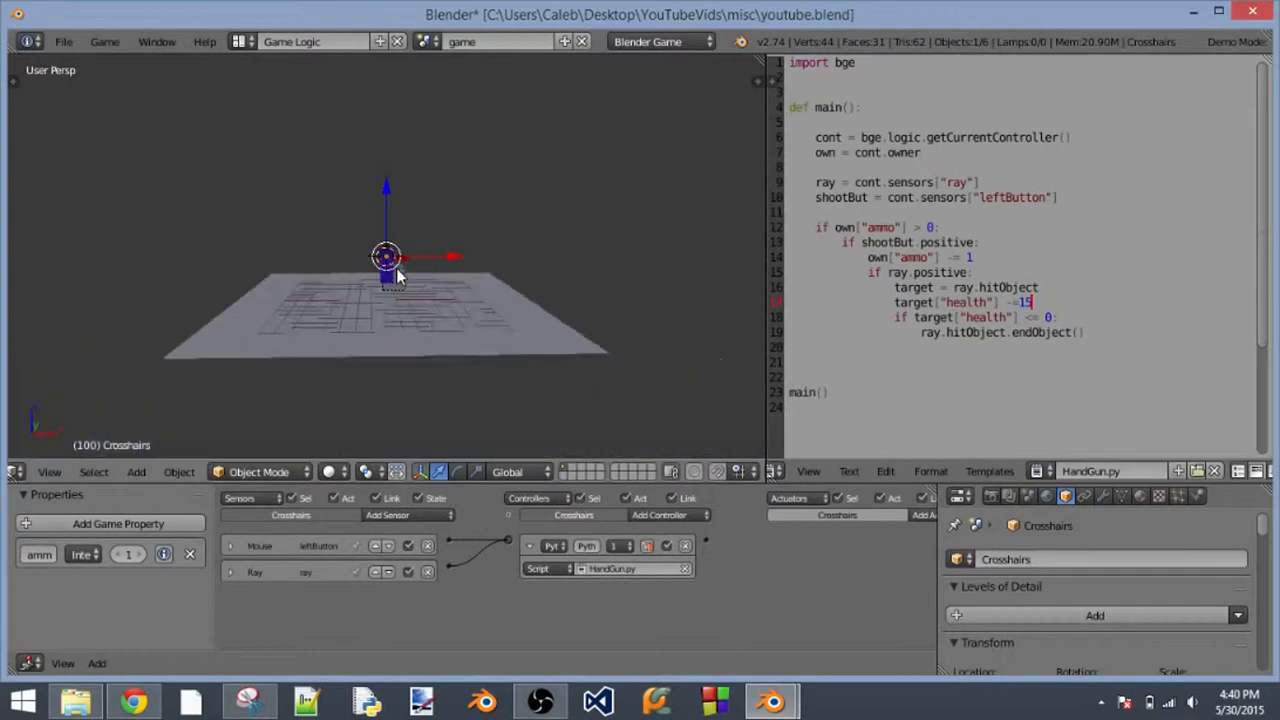
{"action": "mouse_move", "coordinate": [541, 700]}
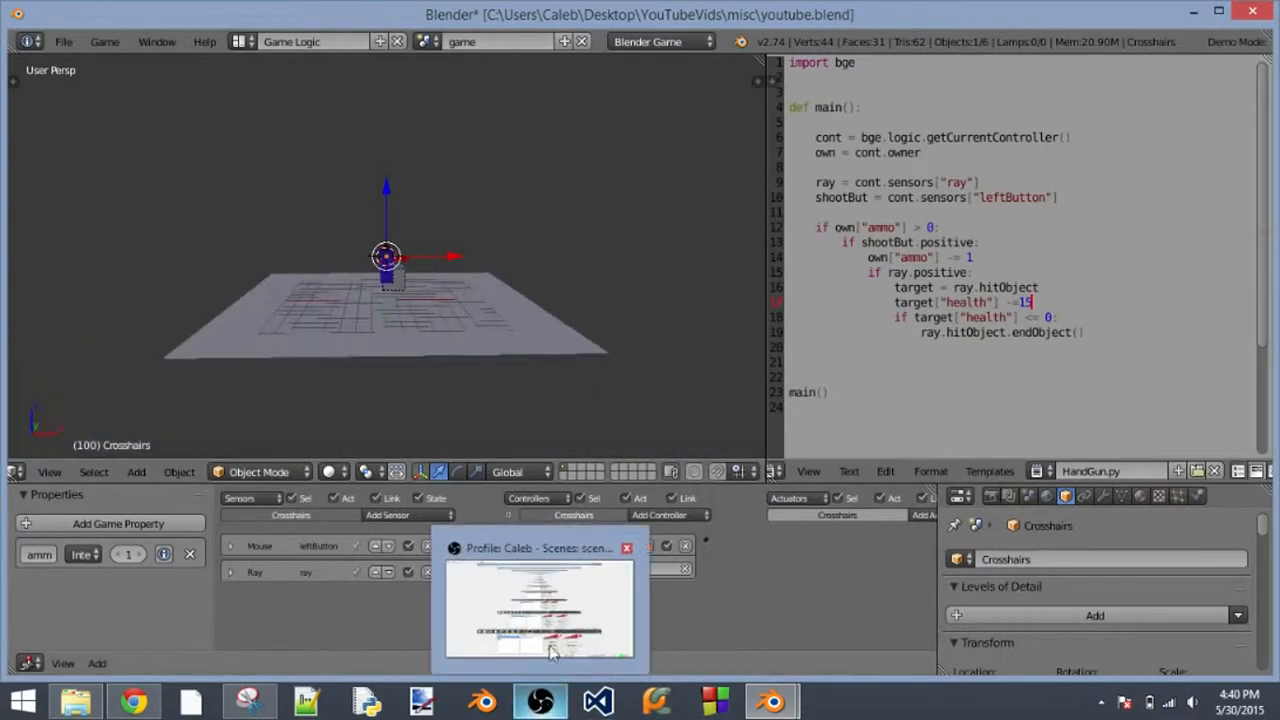
{"action": "mouse_move", "coordinate": [561, 610]}
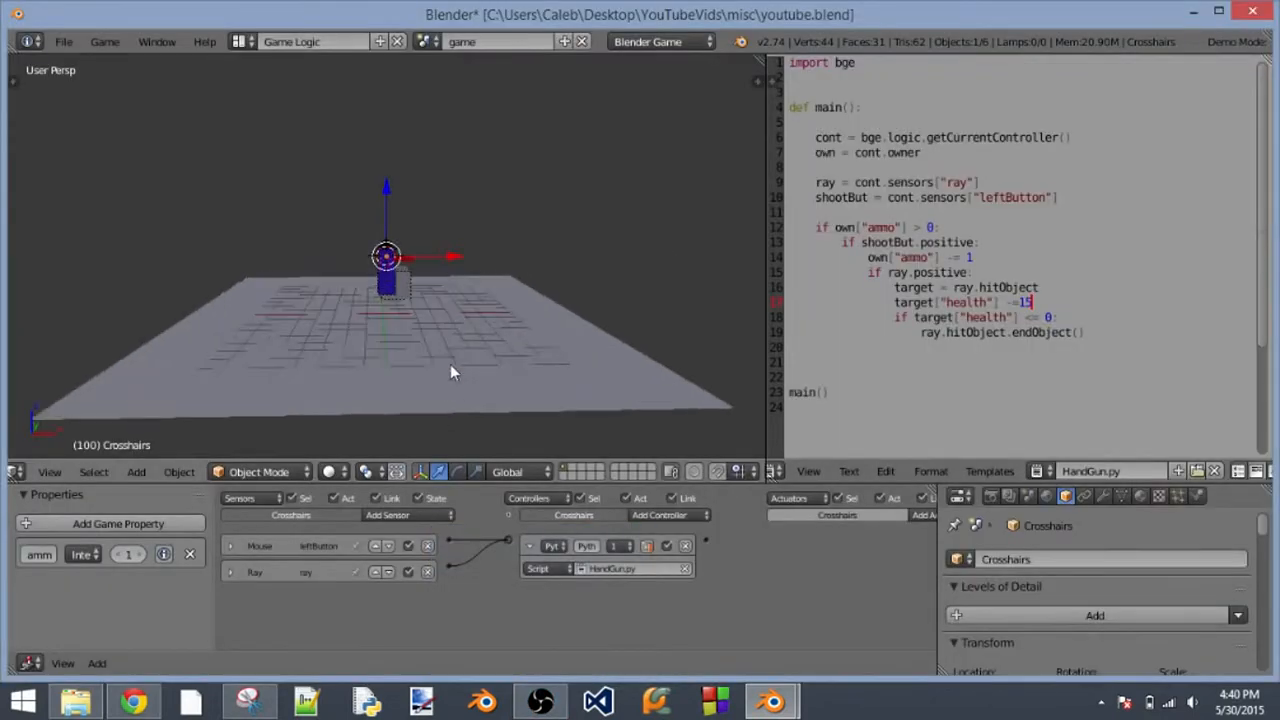
{"action": "middle_click_drag", "start_coordinate": [450, 372], "coordinate": [368, 287]}
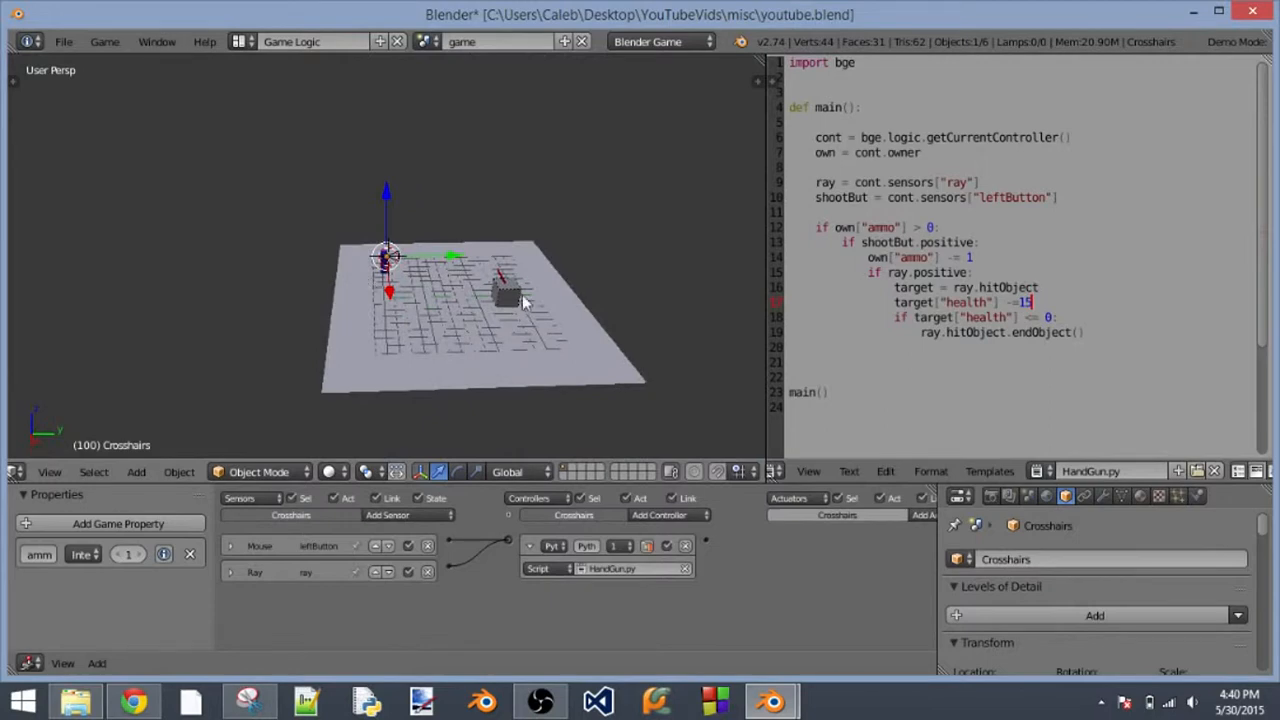
{"action": "scroll", "coordinate": [524, 298], "scroll_direction": "down", "scroll_amount": 5}
{"action": "scroll", "coordinate": [531, 293], "scroll_direction": "up", "scroll_amount": 6}
{"action": "scroll", "coordinate": [526, 272], "scroll_direction": "down", "scroll_amount": 4}
{"action": "scroll", "coordinate": [530, 300], "scroll_direction": "up", "scroll_amount": 6}
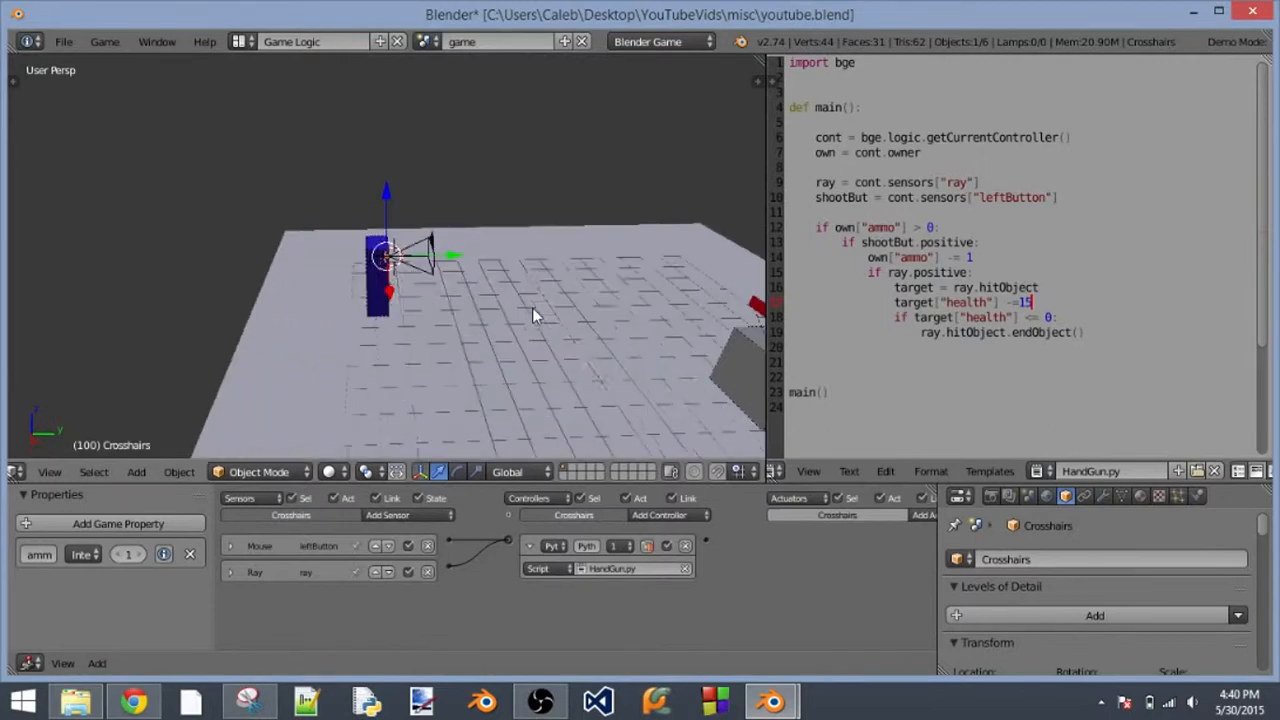
{"action": "middle_click_drag", "start_coordinate": [532, 307], "coordinate": [478, 281]}
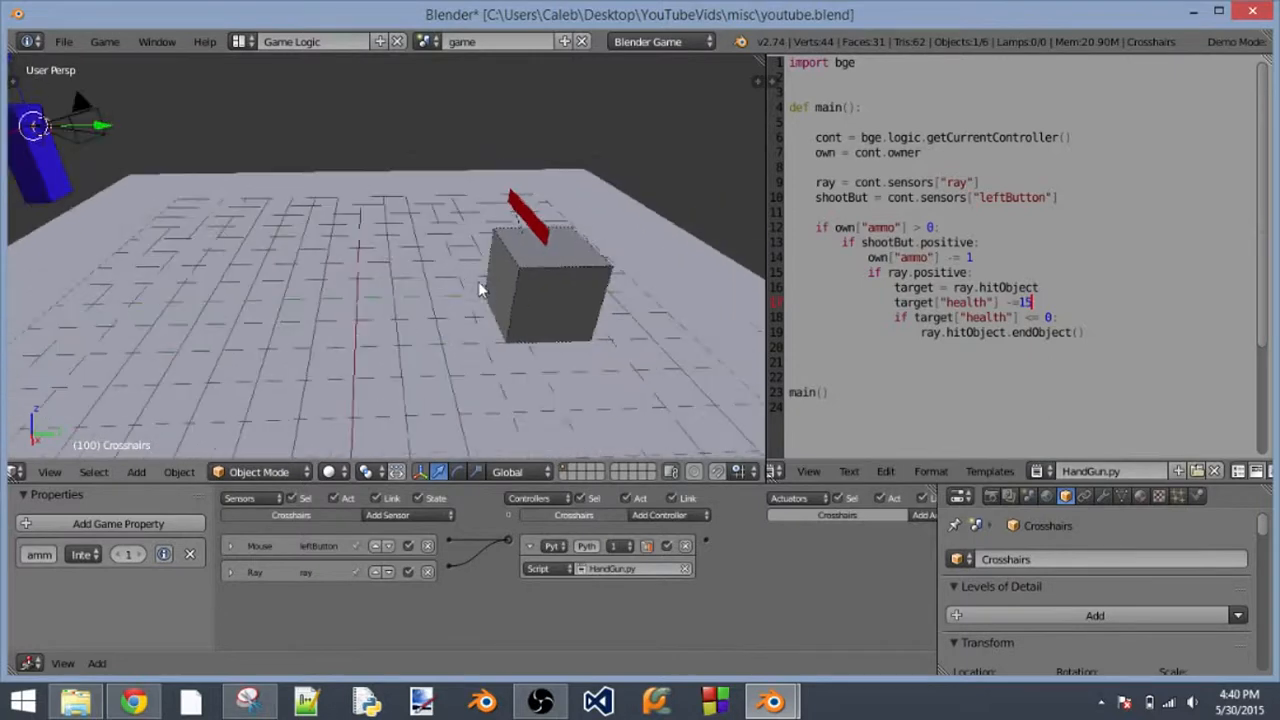
{"action": "scroll", "coordinate": [537, 334], "scroll_direction": "down", "scroll_amount": 5}
{"action": "scroll", "coordinate": [276, 200], "scroll_direction": "up", "scroll_amount": 1}
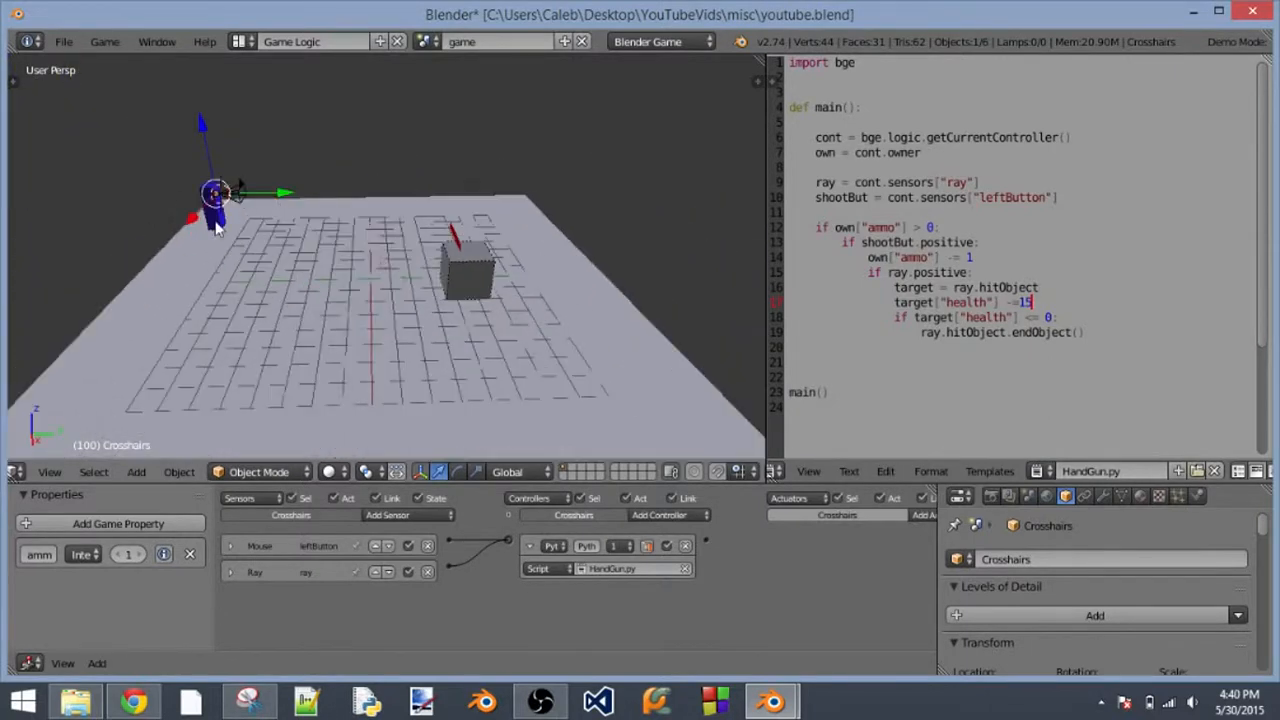
{"action": "scroll", "coordinate": [298, 253], "scroll_direction": "down", "scroll_amount": 6}
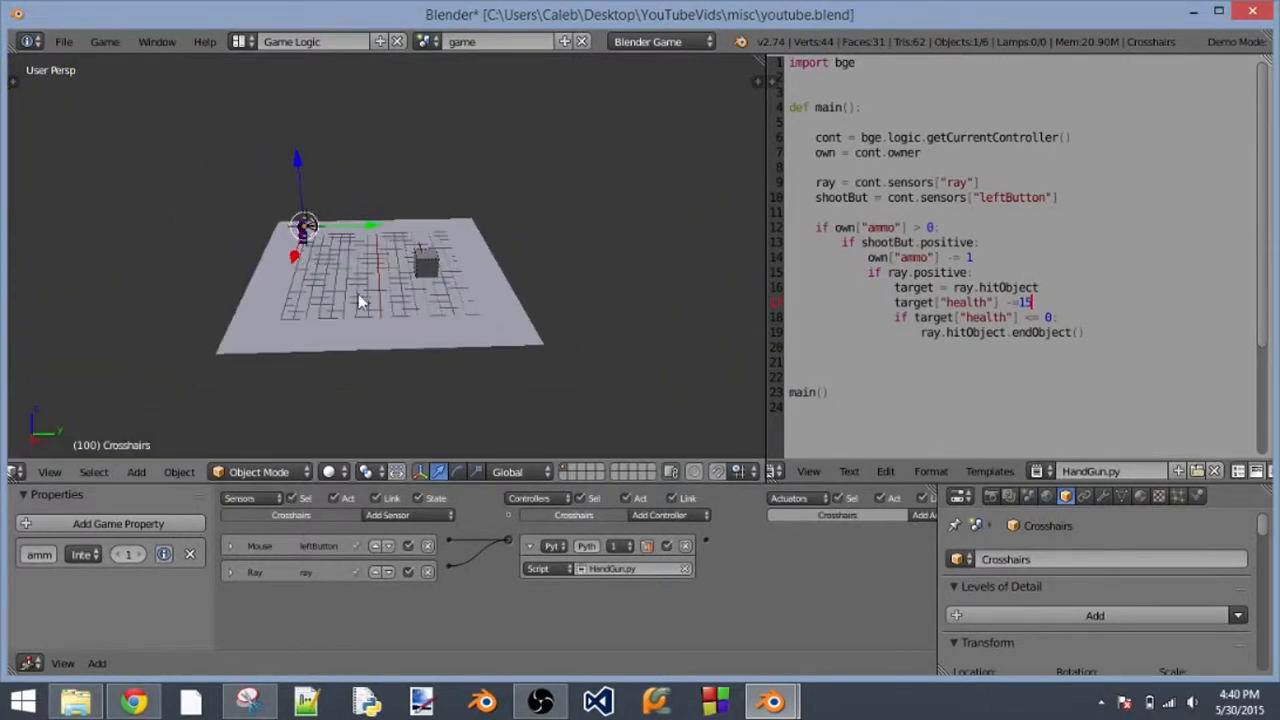
- Scale the ground plane up uniformly to a little over twice its size
{"action": "right_click", "coordinate": [358, 293]}
{"action": "key", "text": "s"}
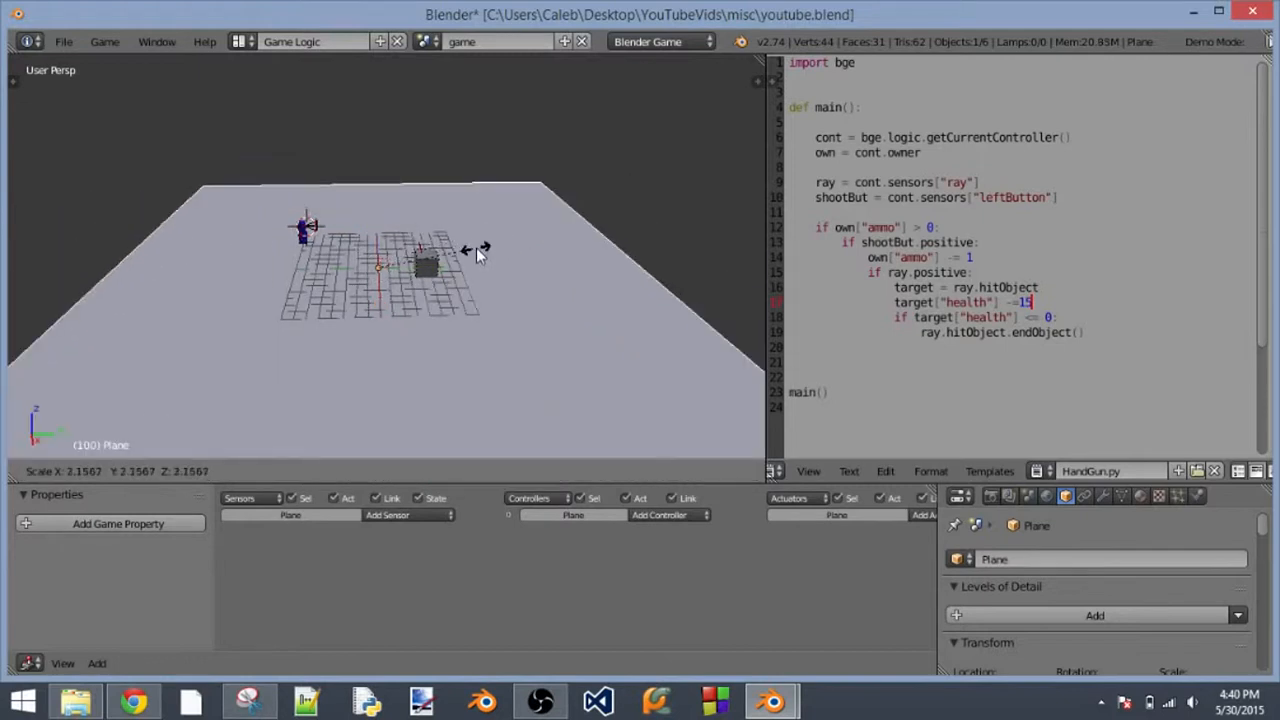
{"action": "left_click", "coordinate": [484, 241]}
{"action": "middle_click_drag", "start_coordinate": [487, 238], "coordinate": [480, 310]}
{"action": "scroll", "coordinate": [480, 310], "scroll_direction": "down", "scroll_amount": 1}
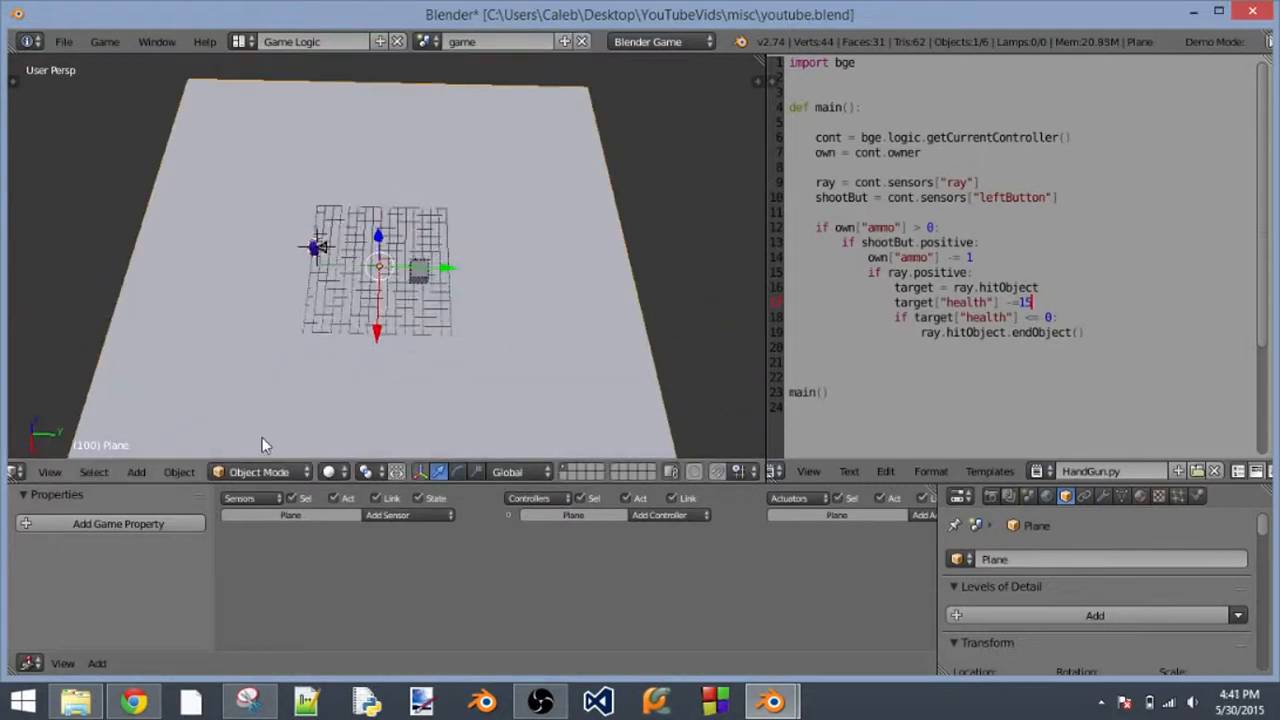
- Isolate the ground plane in local view, look at it from the top, and enter Edit Mode
{"action": "key", "text": "KP_Divide"}
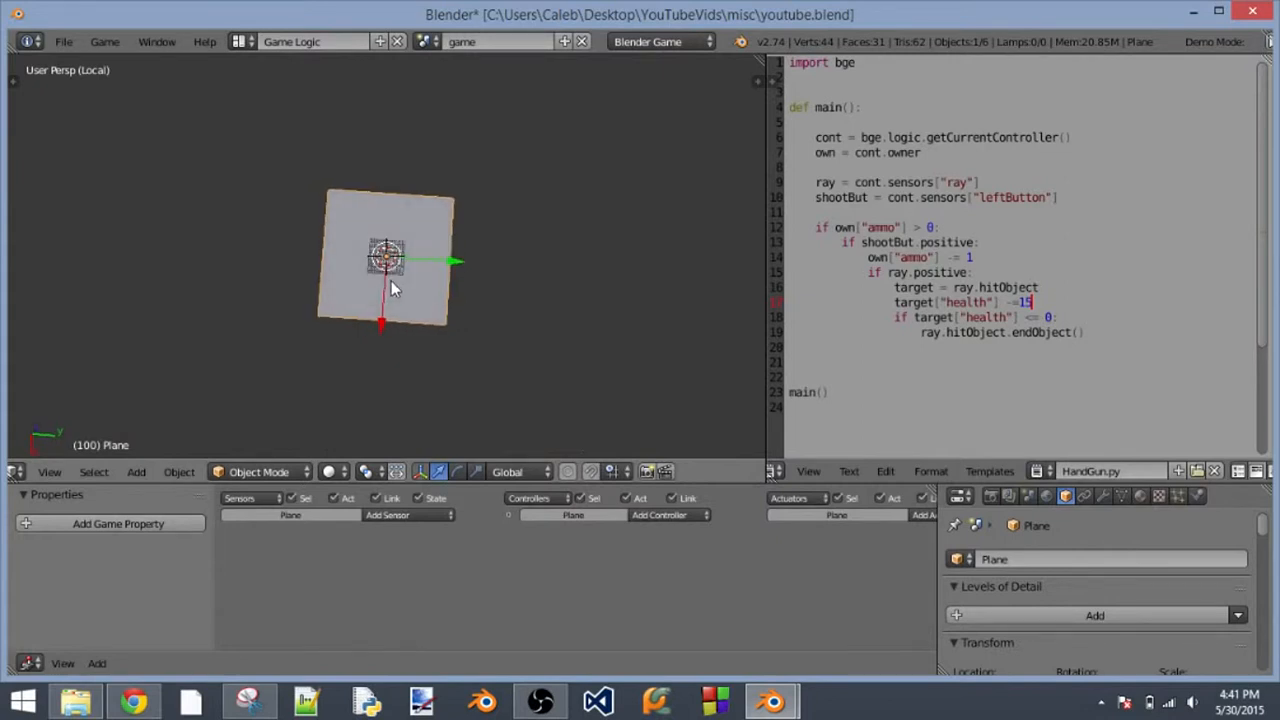
{"action": "middle_click_drag", "start_coordinate": [351, 280], "coordinate": [408, 219]}
{"action": "key", "text": "KP_7"}
{"action": "scroll", "coordinate": [412, 219], "scroll_direction": "up", "scroll_amount": 2}
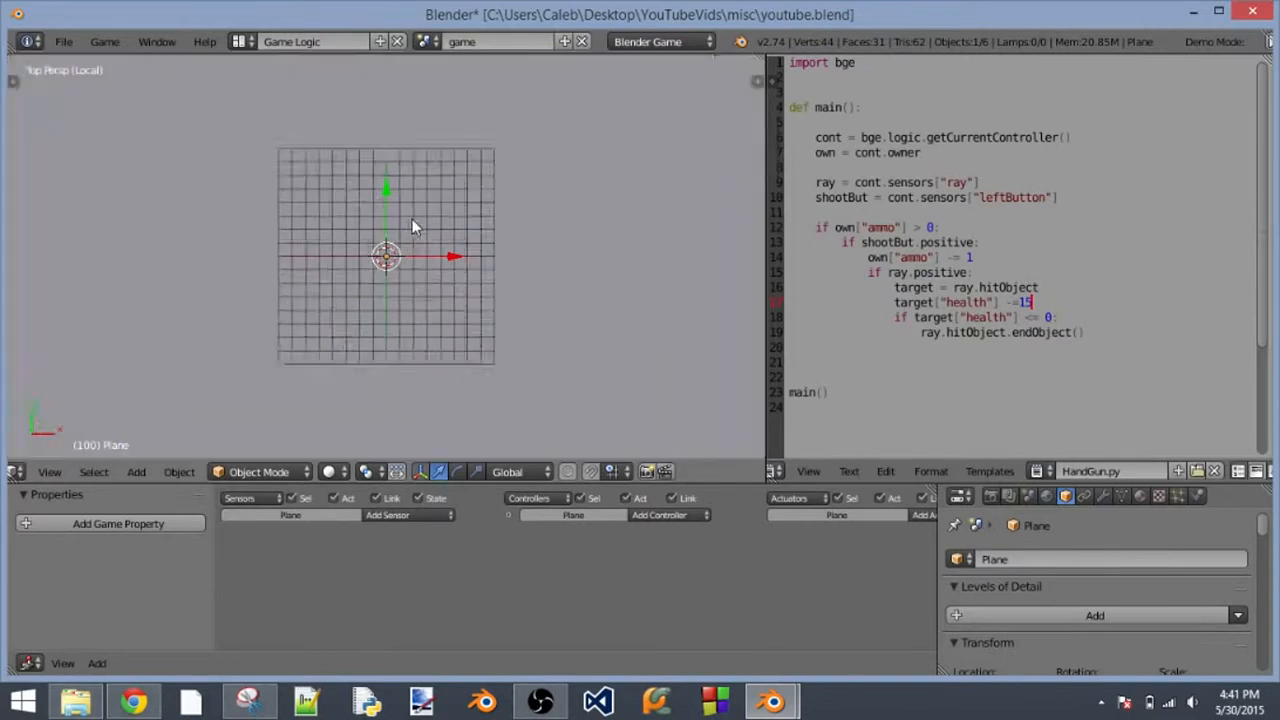
{"action": "scroll", "coordinate": [412, 219], "scroll_direction": "down", "scroll_amount": 2}
{"action": "left_click", "coordinate": [290, 473]}
{"action": "left_click", "coordinate": [281, 428]}
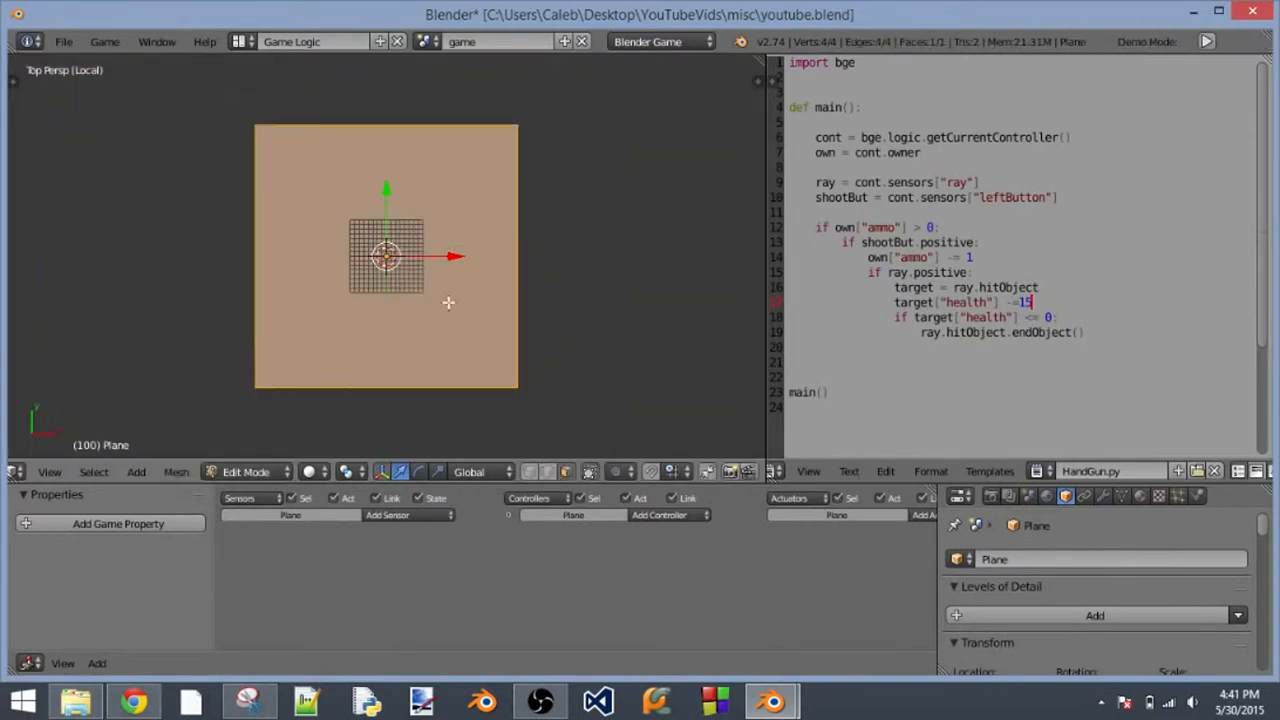
- Subdivide the whole ground plane five times
{"action": "scroll", "coordinate": [448, 303], "scroll_direction": "up", "scroll_amount": 1}
{"action": "key", "text": "w"}
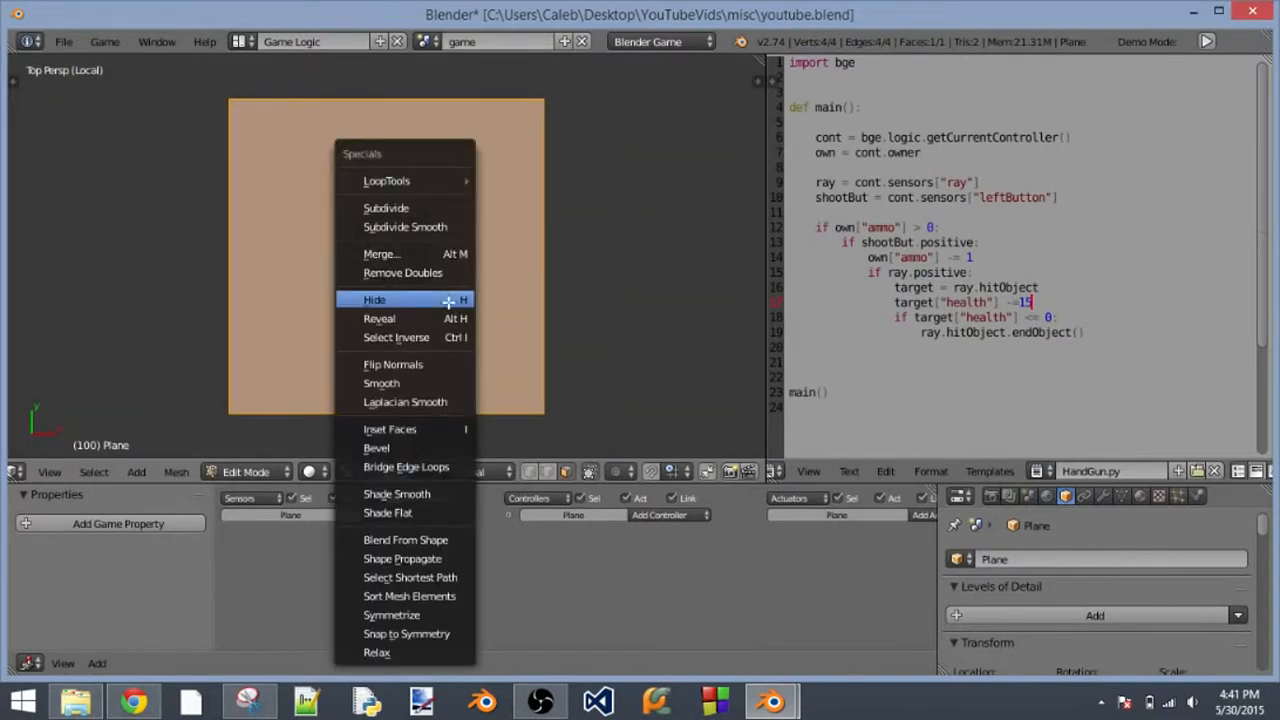
{"action": "left_click", "coordinate": [451, 207]}
{"action": "key", "text": "w"}
{"action": "left_click", "coordinate": [453, 206]}
{"action": "key", "text": "w"}
{"action": "left_click", "coordinate": [453, 206]}
{"action": "key", "text": "w"}
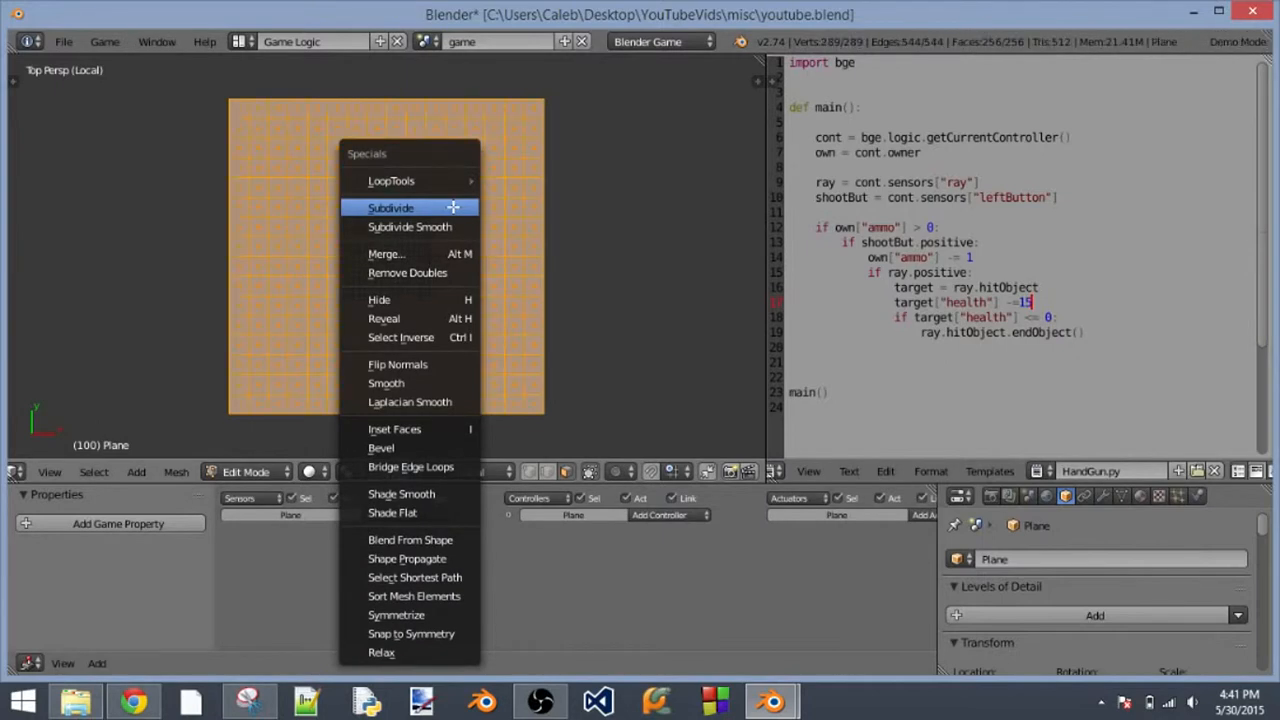
{"action": "left_click", "coordinate": [453, 207]}
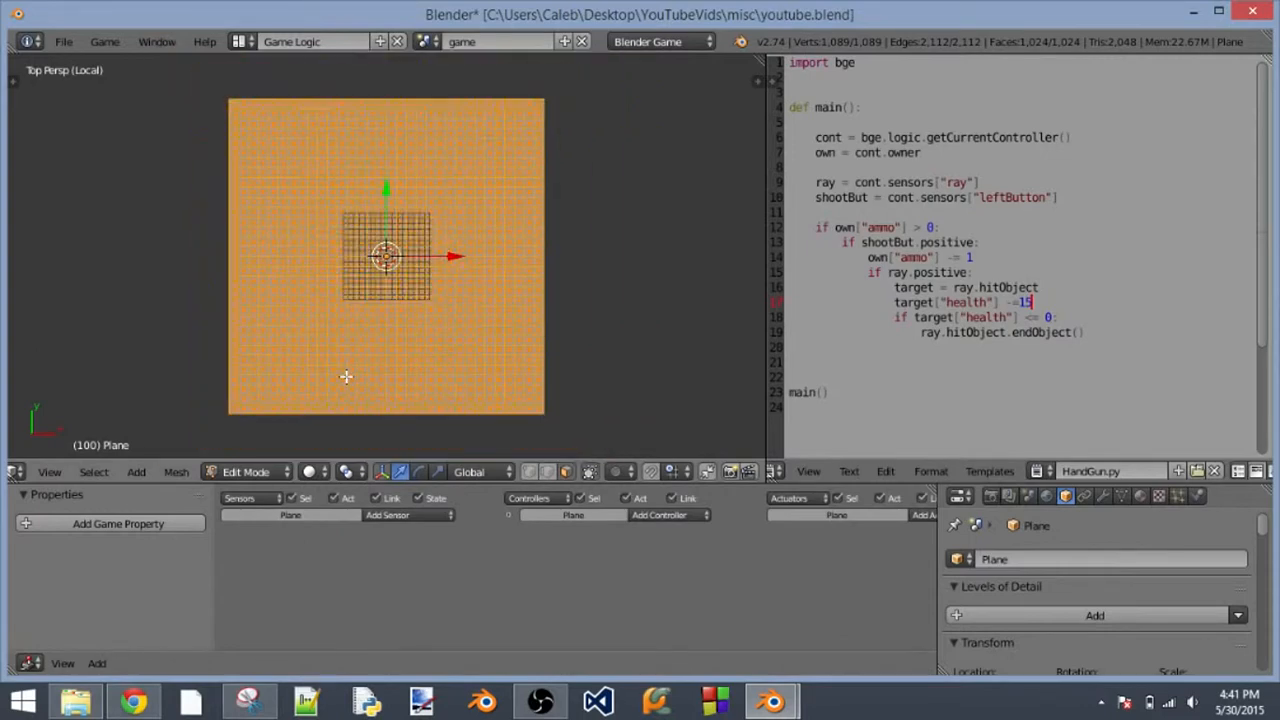
- Box-select four one-face-wide strips of the grid for walls, three running in from the -Y edge and one from the +Y edge
{"action": "key", "text": "a"}
{"action": "key", "text": "b"}
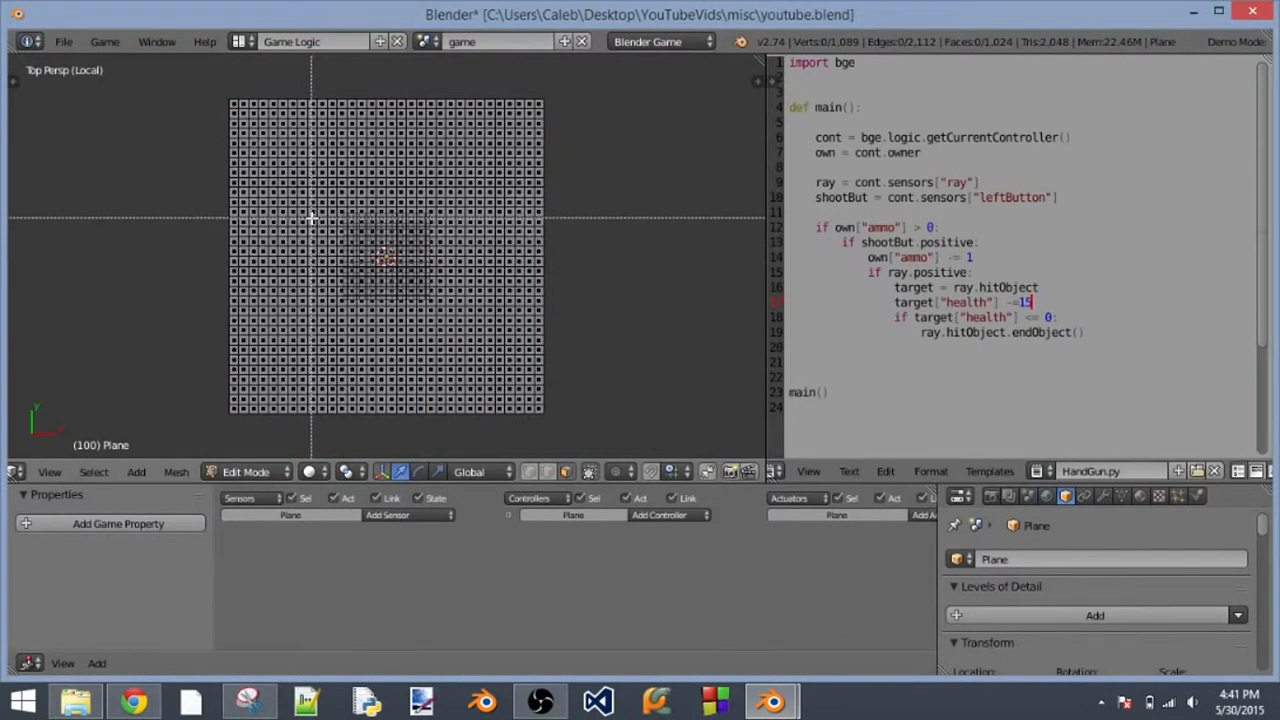
{"action": "left_click_drag", "start_coordinate": [316, 422], "coordinate": [330, 402]}
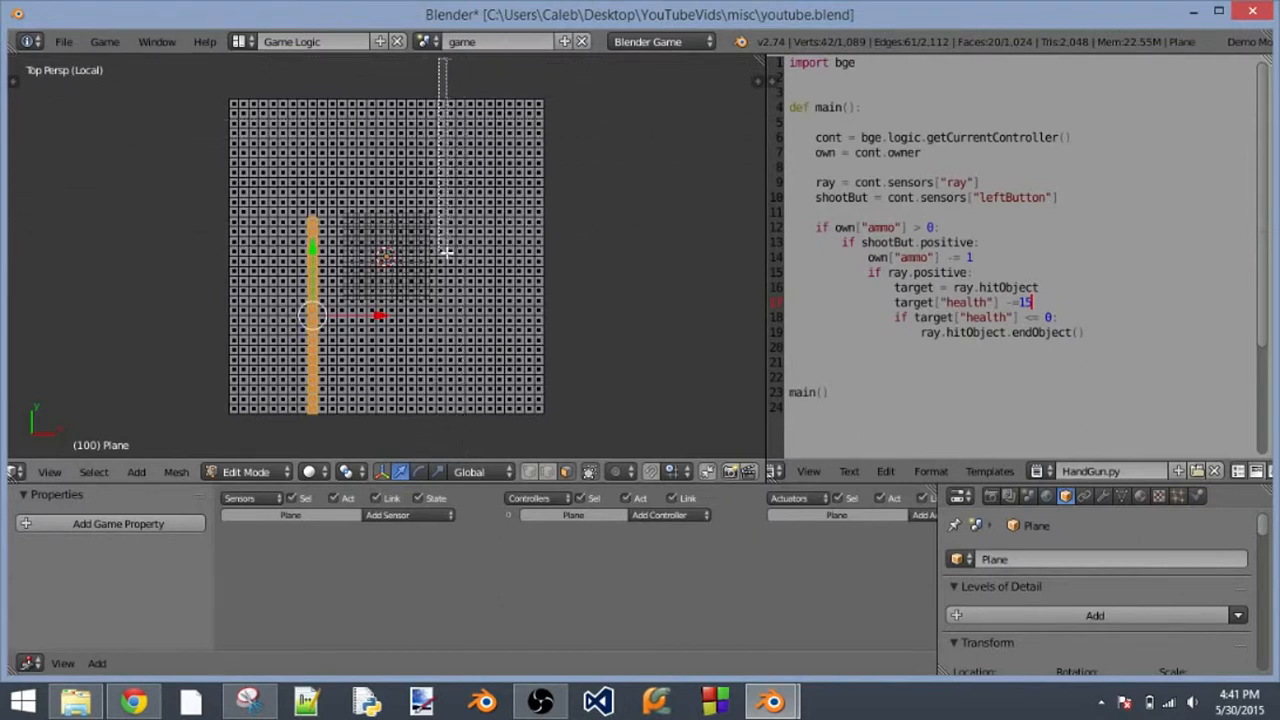
{"action": "left_click_drag", "start_coordinate": [441, 256], "coordinate": [442, 258]}
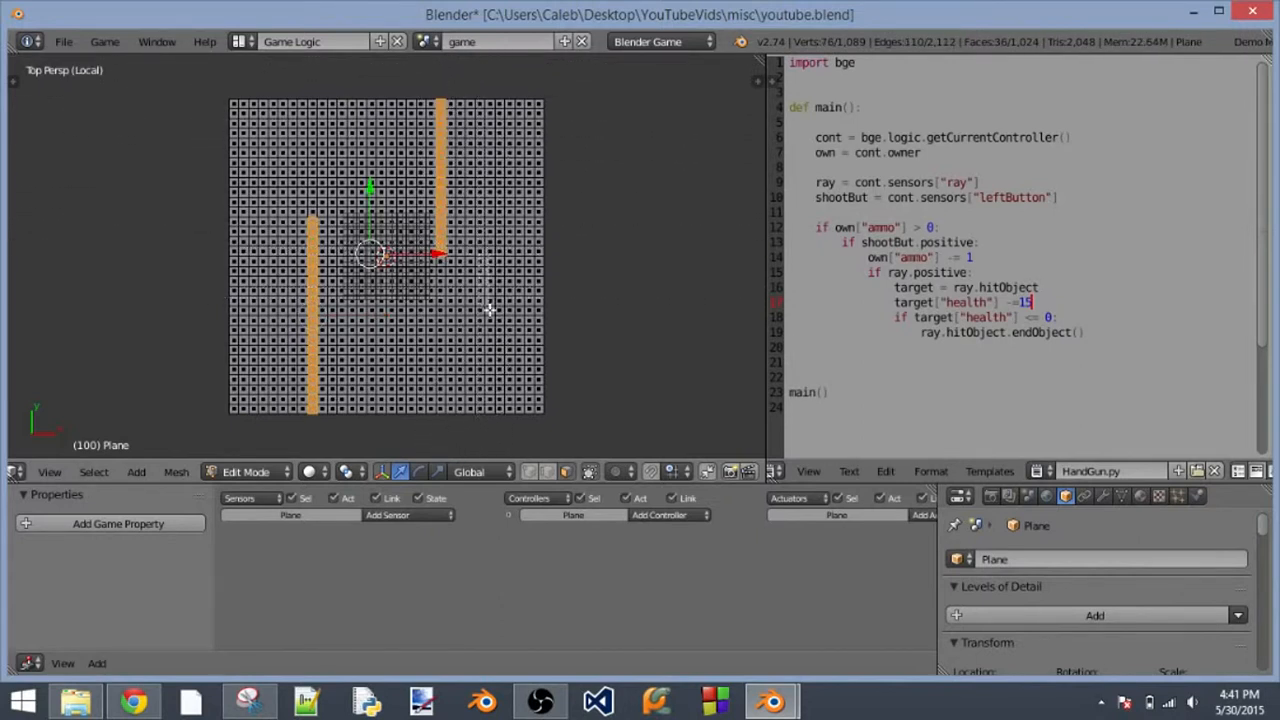
{"action": "left_click_drag", "start_coordinate": [484, 472], "coordinate": [484, 470]}
{"action": "key", "text": "b"}
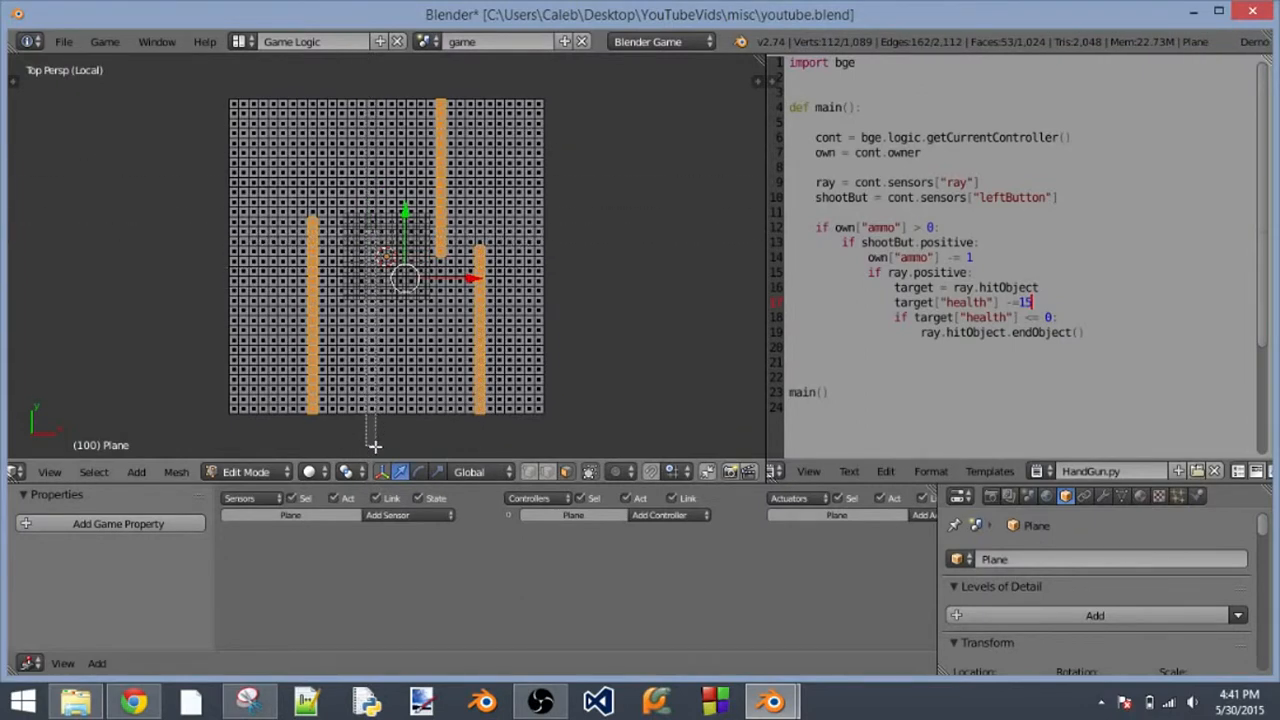
{"action": "left_click_drag", "start_coordinate": [375, 446], "coordinate": [366, 416]}
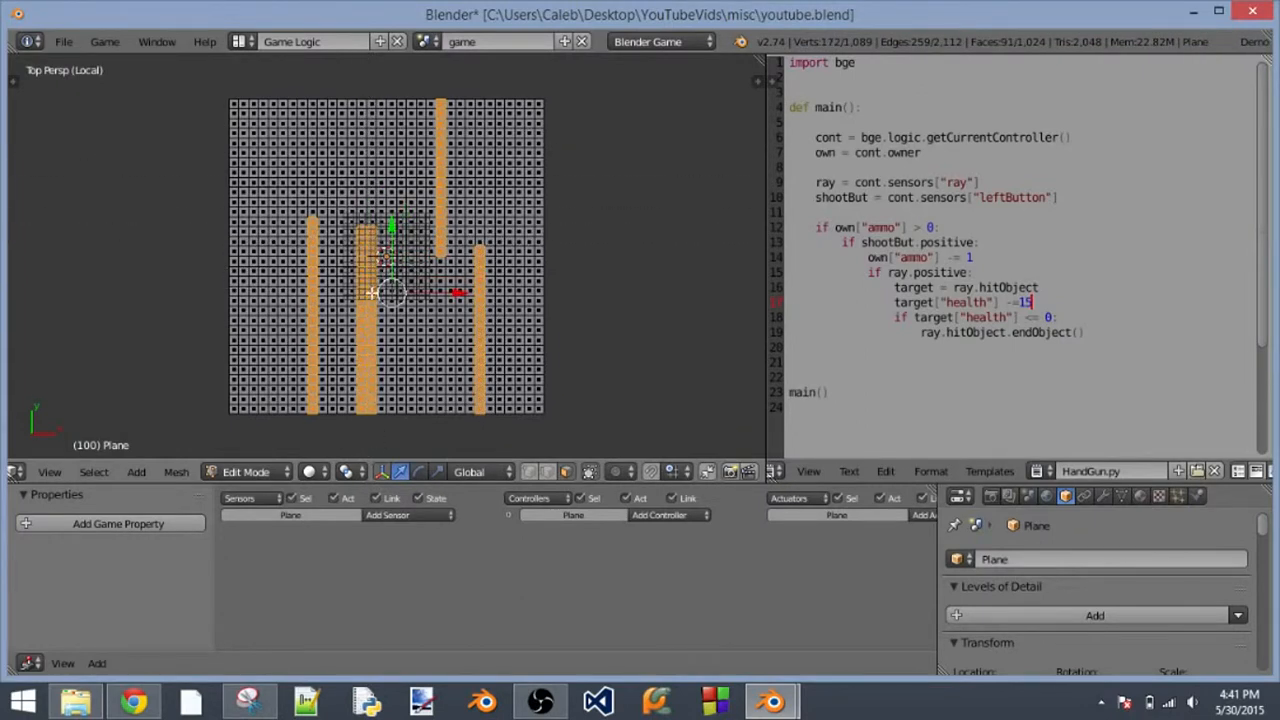
{"action": "key", "text": "ctrl+z"}
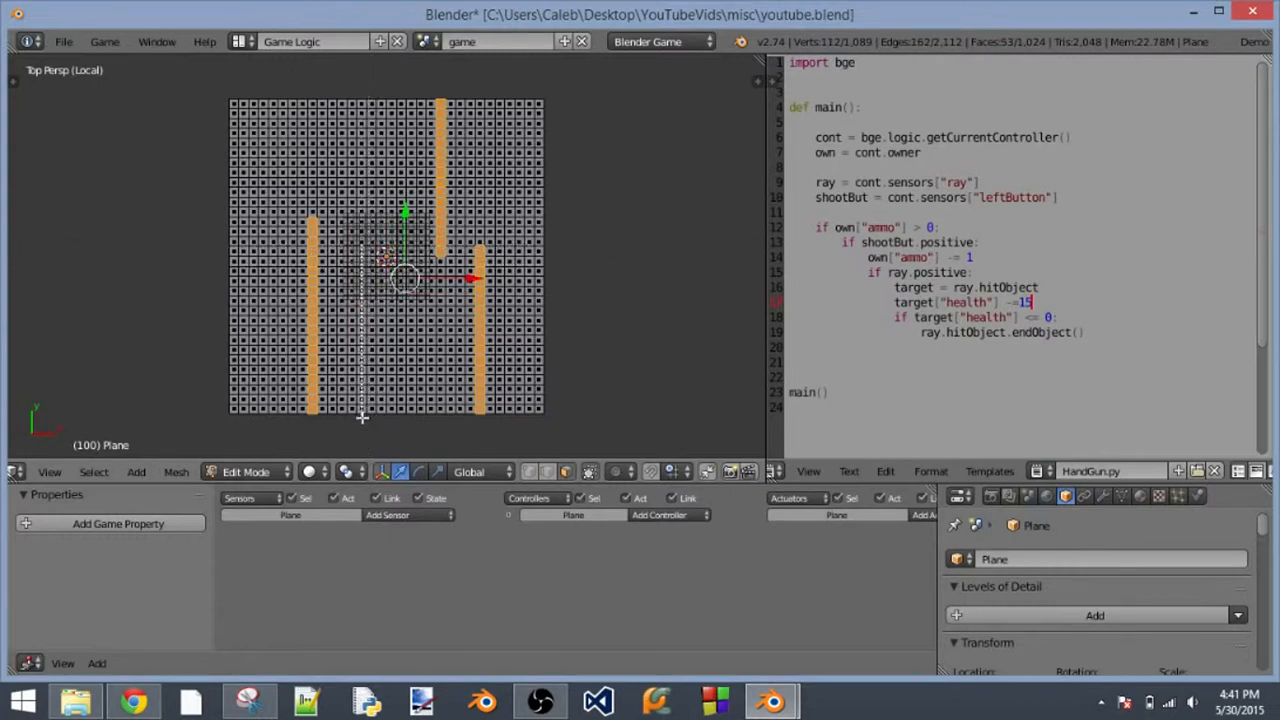
- Leave local view and check the selected strips against the player and enemy cube
{"action": "key", "text": "KP_Divide"}
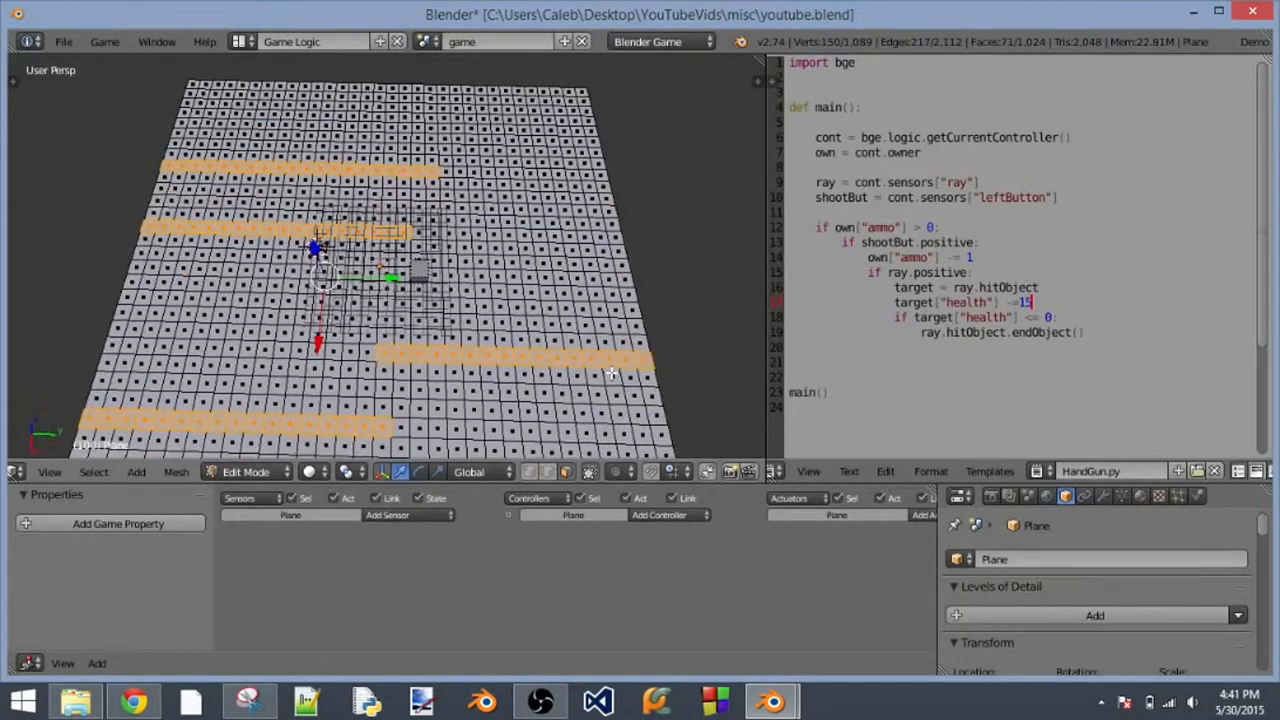
{"action": "scroll", "coordinate": [553, 353], "scroll_direction": "down", "scroll_amount": 4}
{"action": "scroll", "coordinate": [546, 354], "scroll_direction": "up", "scroll_amount": 5}
{"action": "middle_click_drag", "start_coordinate": [546, 354], "coordinate": [284, 383]}
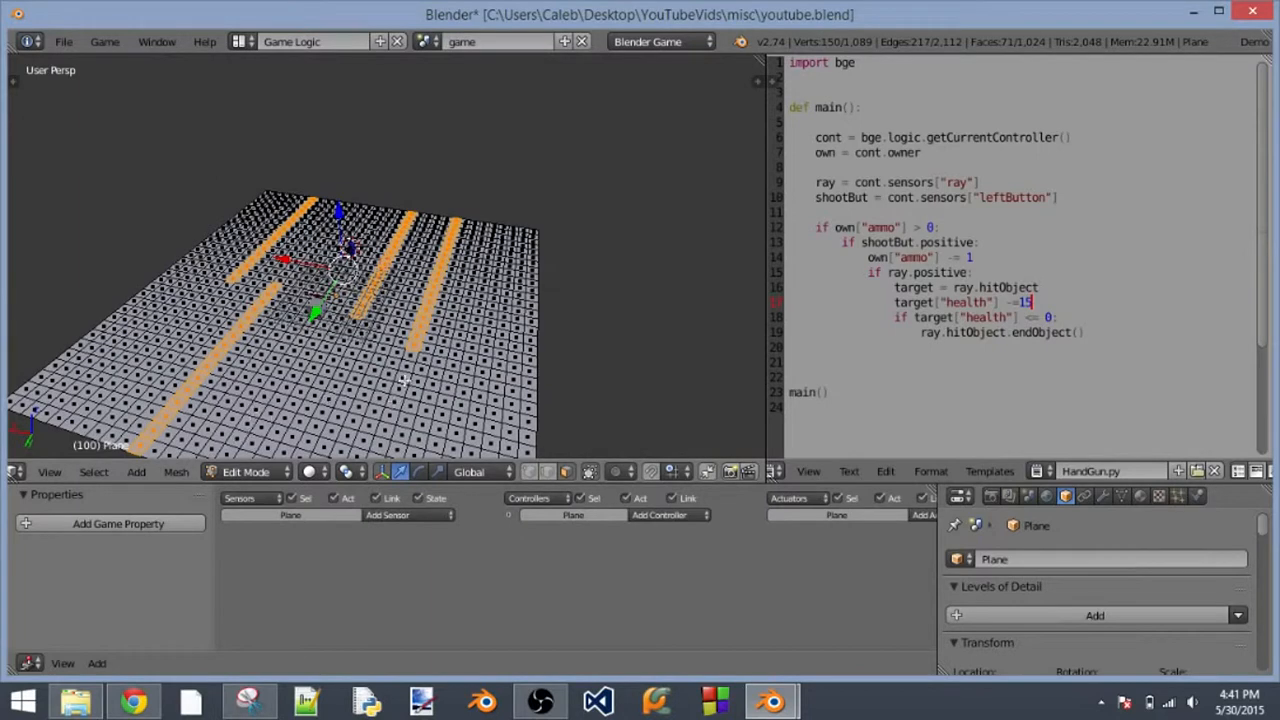
- Undo the strip selections and all subdivisions of the ground plane
{"action": "key", "text": "ctrl+z"}
{"action": "key", "text": "ctrl+z"}
{"action": "key", "text": "ctrl+z"}
{"action": "key", "text": "ctrl+z"}
{"action": "key", "text": "ctrl+z"}
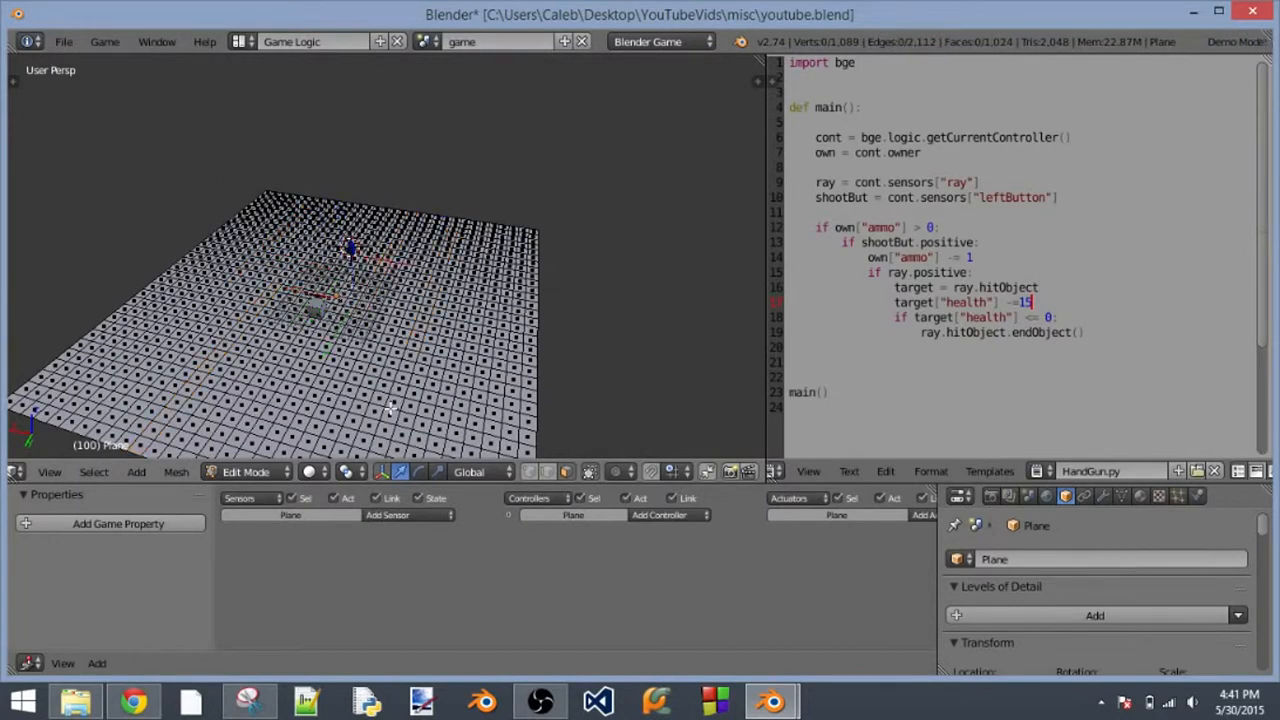
- Return to Object Mode and scale the ground plane down uniformly to about 0.7 of its size
{"action": "left_click", "coordinate": [250, 471]}
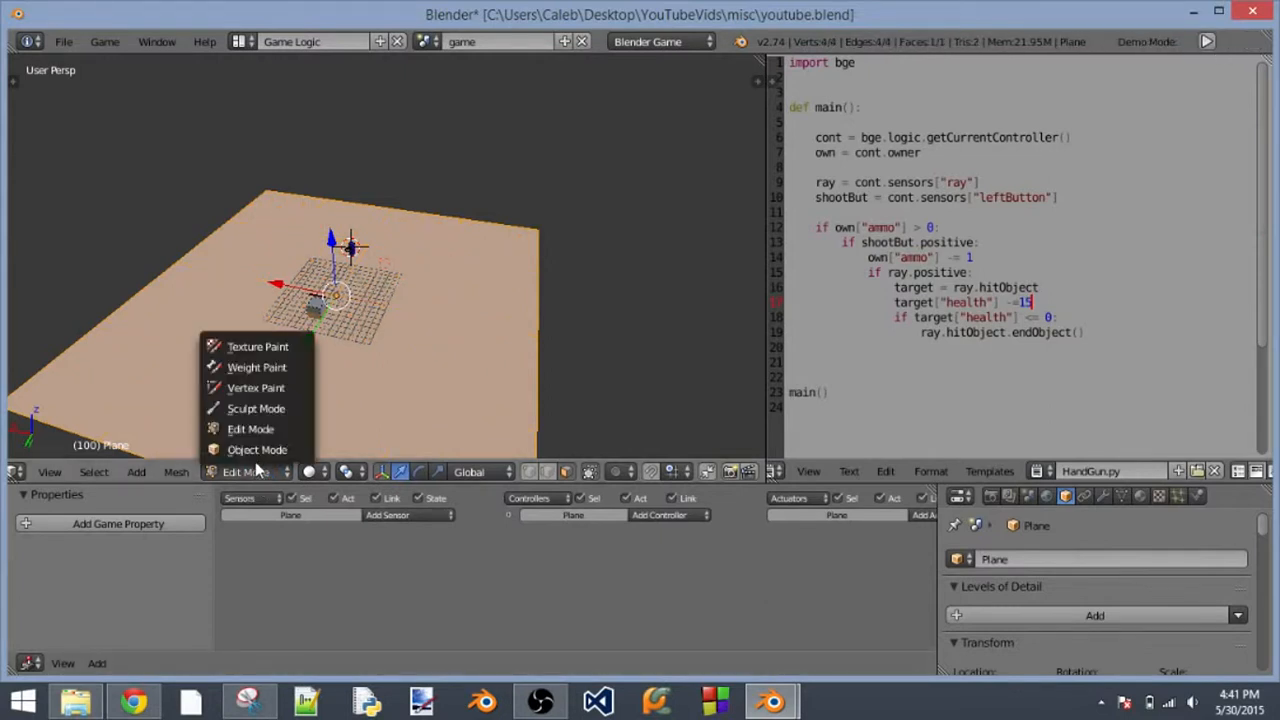
{"action": "left_click", "coordinate": [255, 461]}
{"action": "type", "text": "s"}
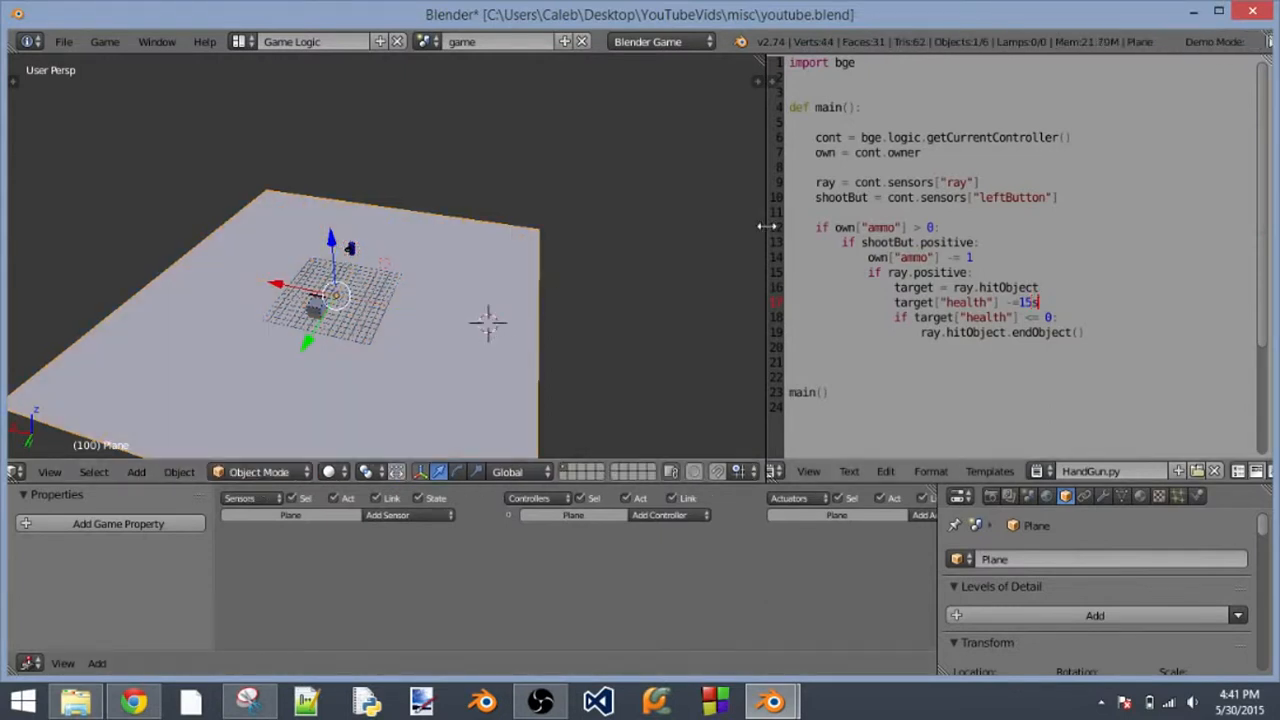
{"action": "type", "text": "s"}
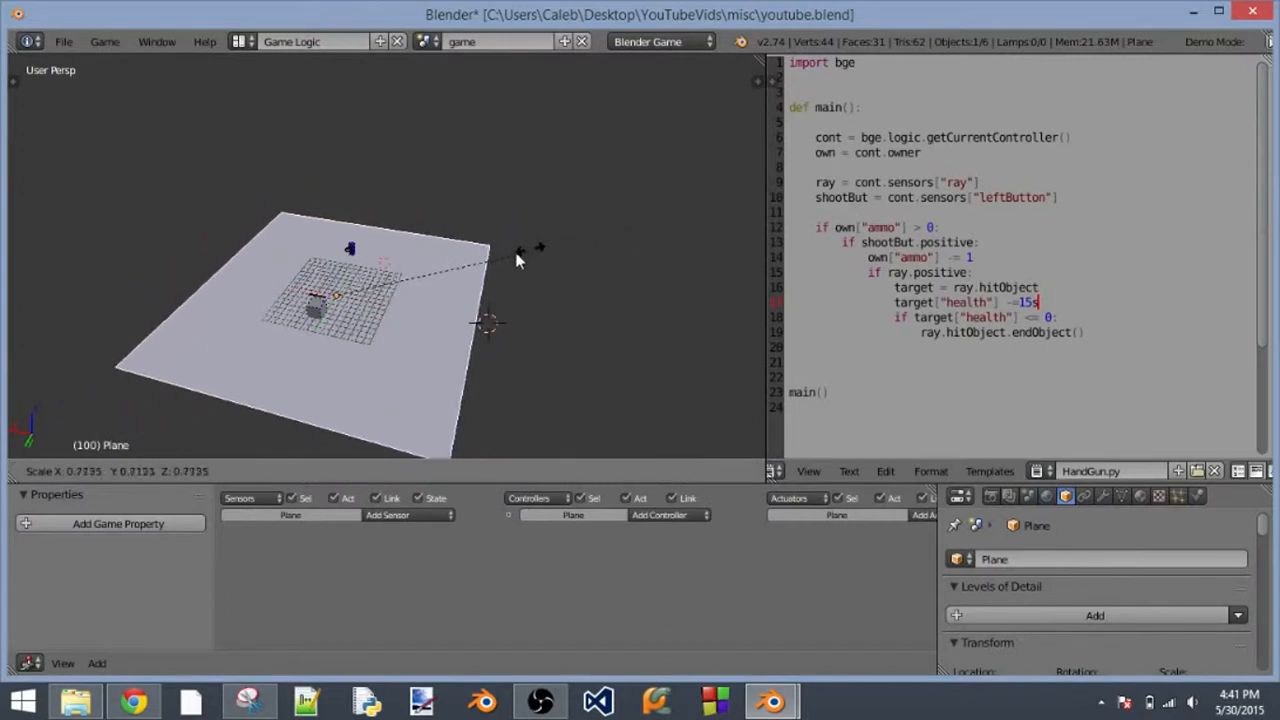
{"action": "left_click", "coordinate": [514, 280]}
- Enter Edit Mode on the resized ground plane and look at it from the top
{"action": "middle_click_drag", "start_coordinate": [514, 283], "coordinate": [196, 314]}
{"action": "scroll", "coordinate": [375, 217], "scroll_direction": "up", "scroll_amount": 3}
{"action": "scroll", "coordinate": [368, 293], "scroll_direction": "down", "scroll_amount": 4}
{"action": "middle_click_drag", "start_coordinate": [488, 250], "coordinate": [415, 483]}
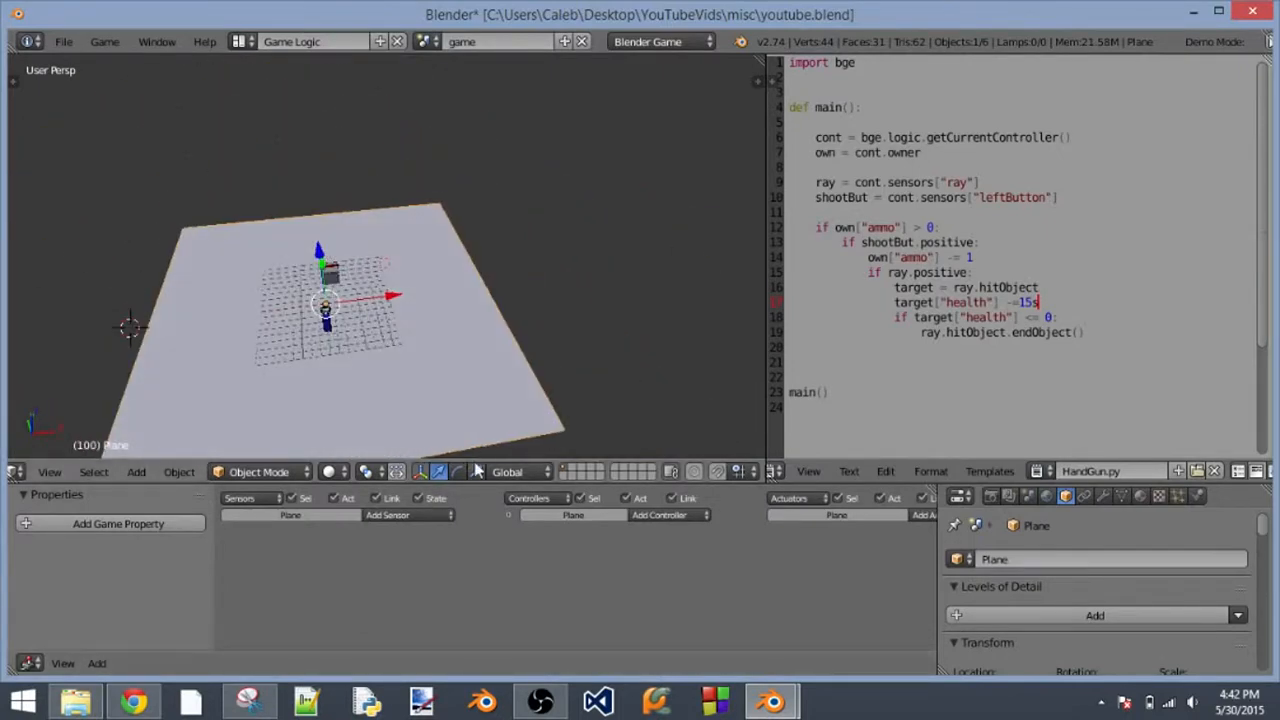
{"action": "left_click", "coordinate": [311, 478]}
{"action": "left_click", "coordinate": [245, 449]}
{"action": "middle_click_drag", "start_coordinate": [330, 400], "coordinate": [392, 342]}
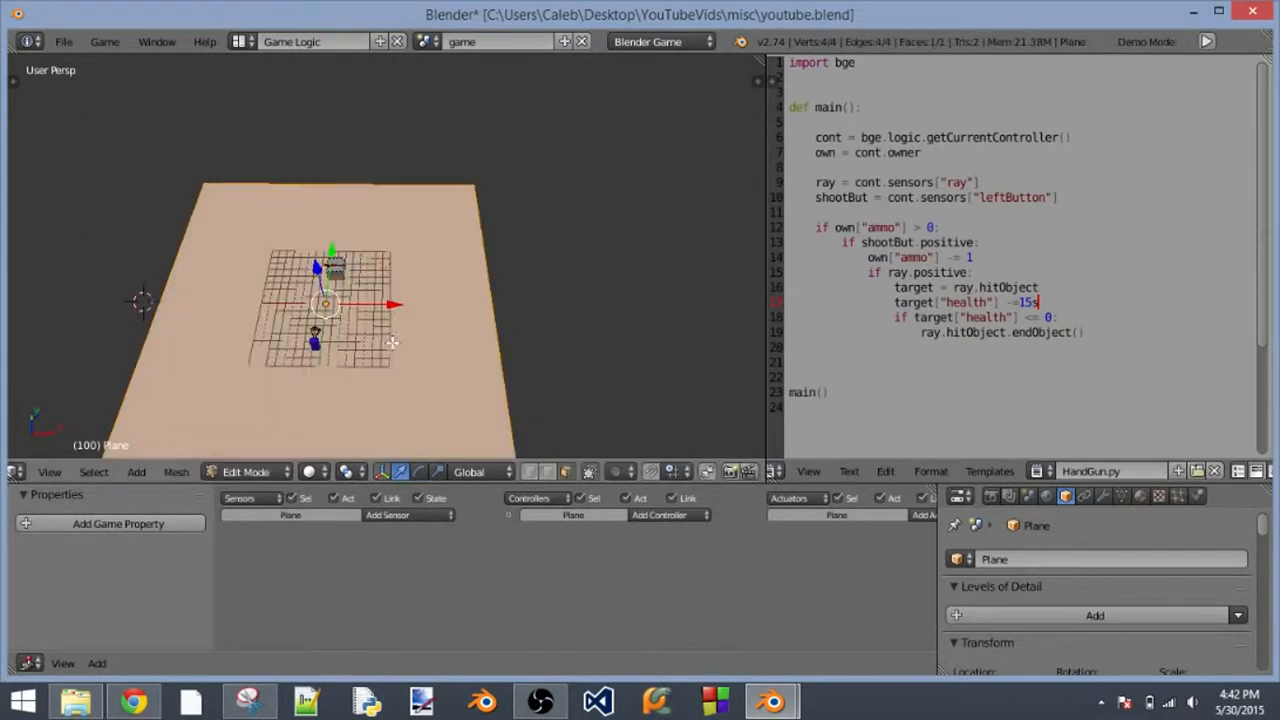
{"action": "key", "text": "KP_7"}
- Subdivide the ground plane's single face four times
{"action": "key", "text": "w"}
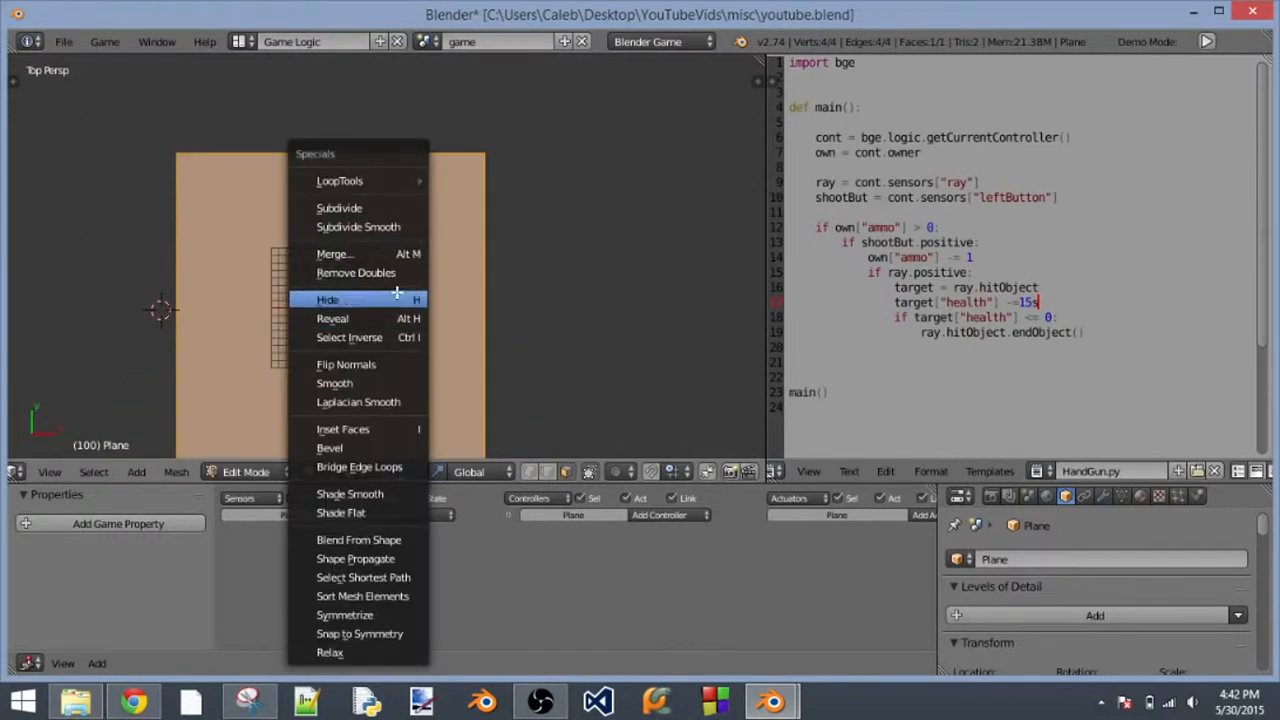
{"action": "left_click", "coordinate": [388, 208]}
{"action": "key", "text": "w"}
{"action": "left_click", "coordinate": [388, 208]}
{"action": "key", "text": "w"}
{"action": "left_click", "coordinate": [388, 208]}
{"action": "key", "text": "w"}
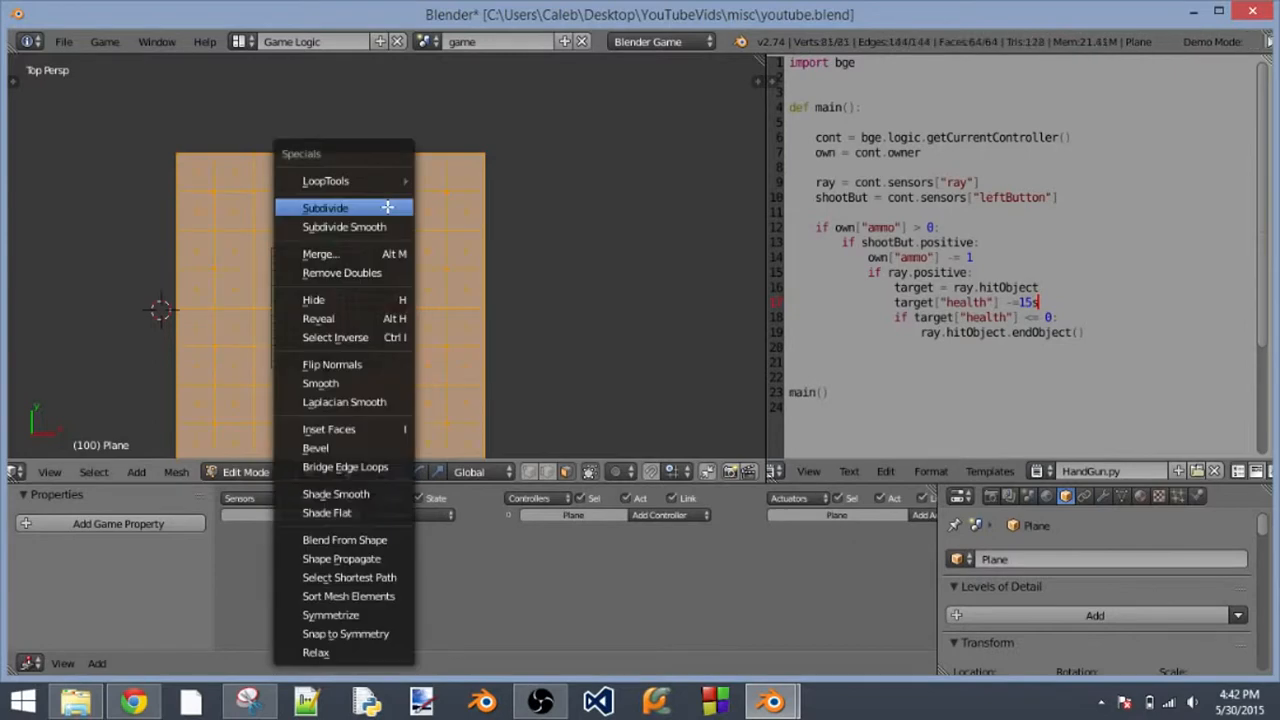
{"action": "left_click", "coordinate": [388, 208]}
- Check the grid size against the player, subdivide the whole plane once more, and deselect all faces
{"action": "middle_click_drag", "start_coordinate": [449, 393], "coordinate": [463, 268], "text": "shift"}
{"action": "scroll", "coordinate": [461, 277], "scroll_direction": "up", "scroll_amount": 2}
{"action": "key", "text": "a"}
{"action": "scroll", "coordinate": [463, 243], "scroll_direction": "up", "scroll_amount": 6}
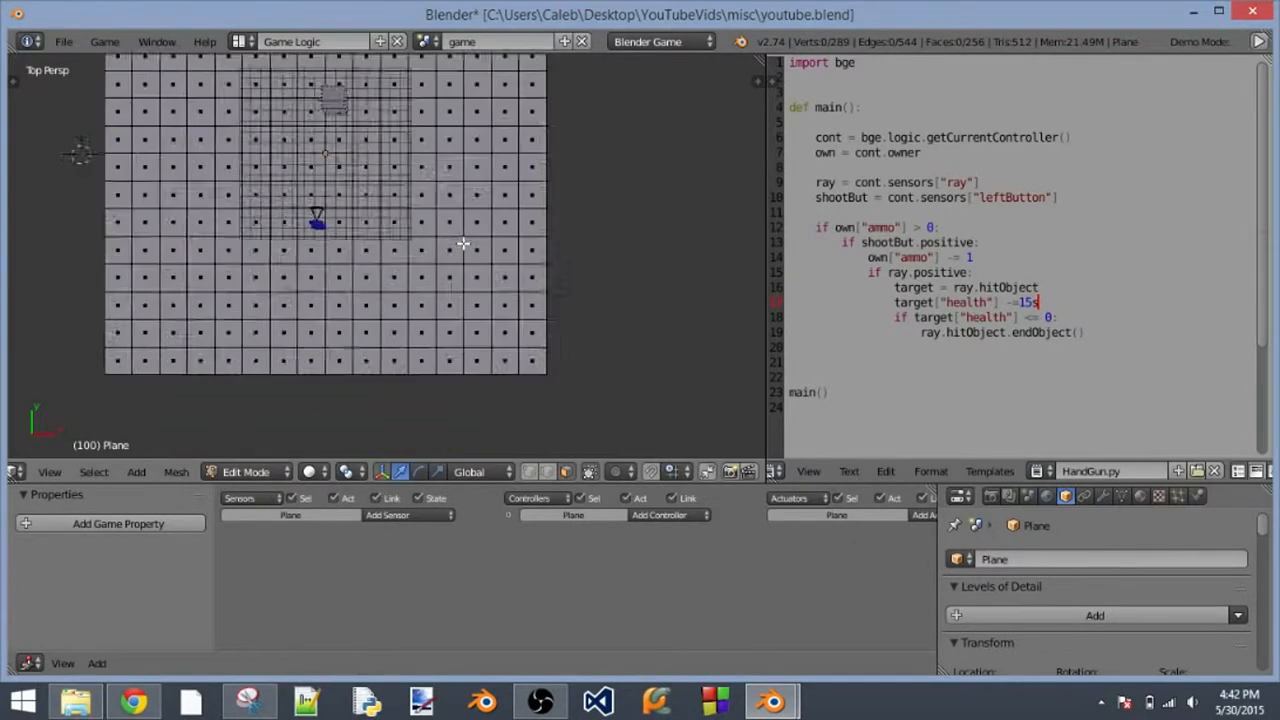
{"action": "scroll", "coordinate": [463, 243], "scroll_direction": "down", "scroll_amount": 8}
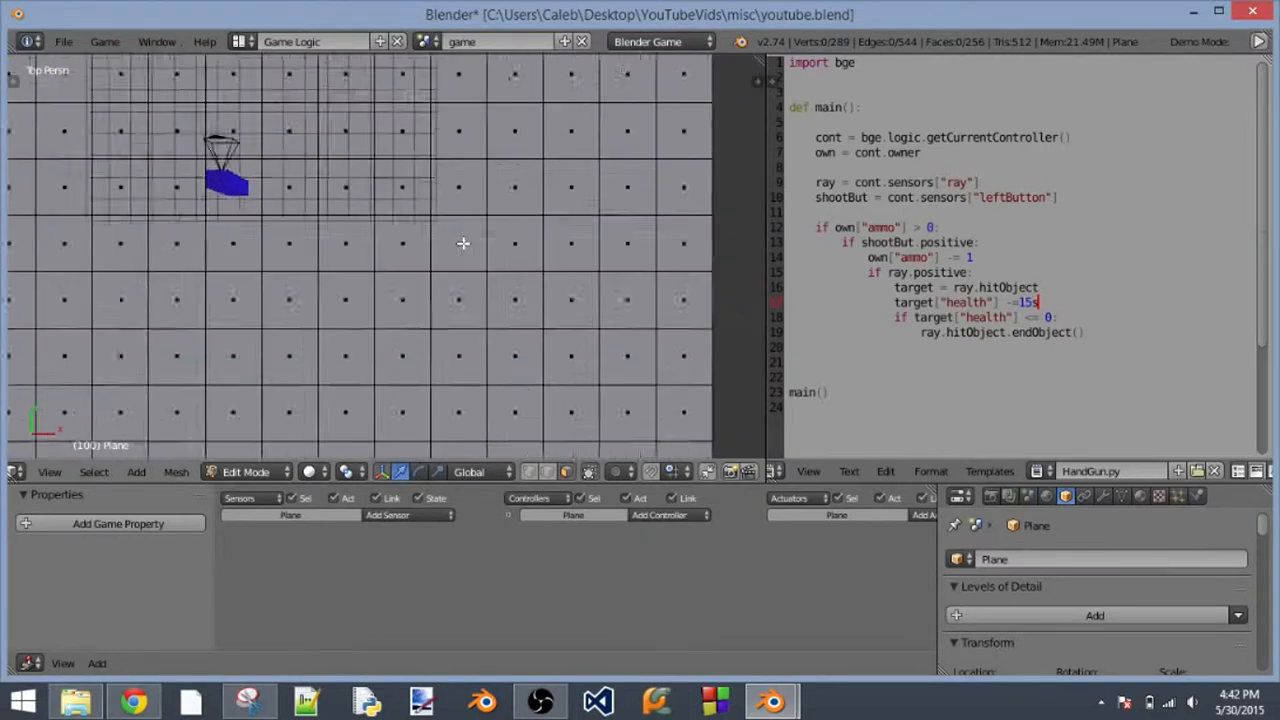
{"action": "key", "text": "a"}
{"action": "key", "text": "w"}
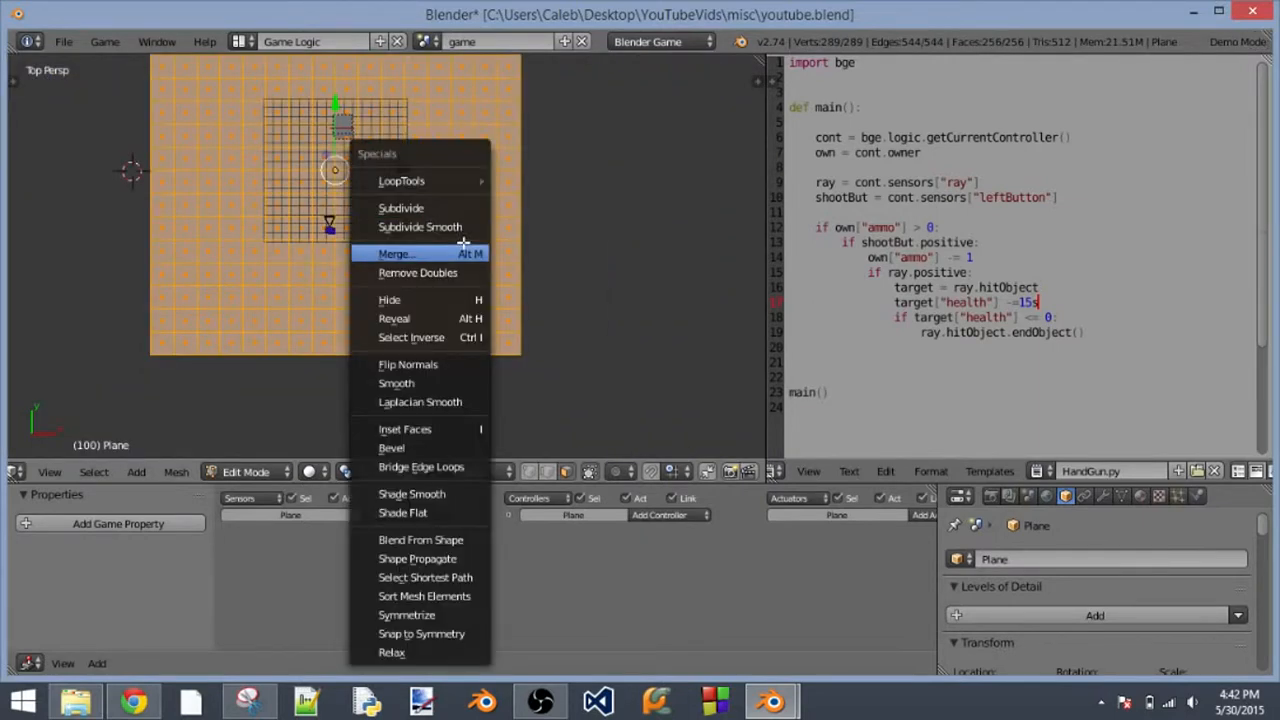
{"action": "left_click", "coordinate": [469, 208]}
{"action": "key", "text": "a"}
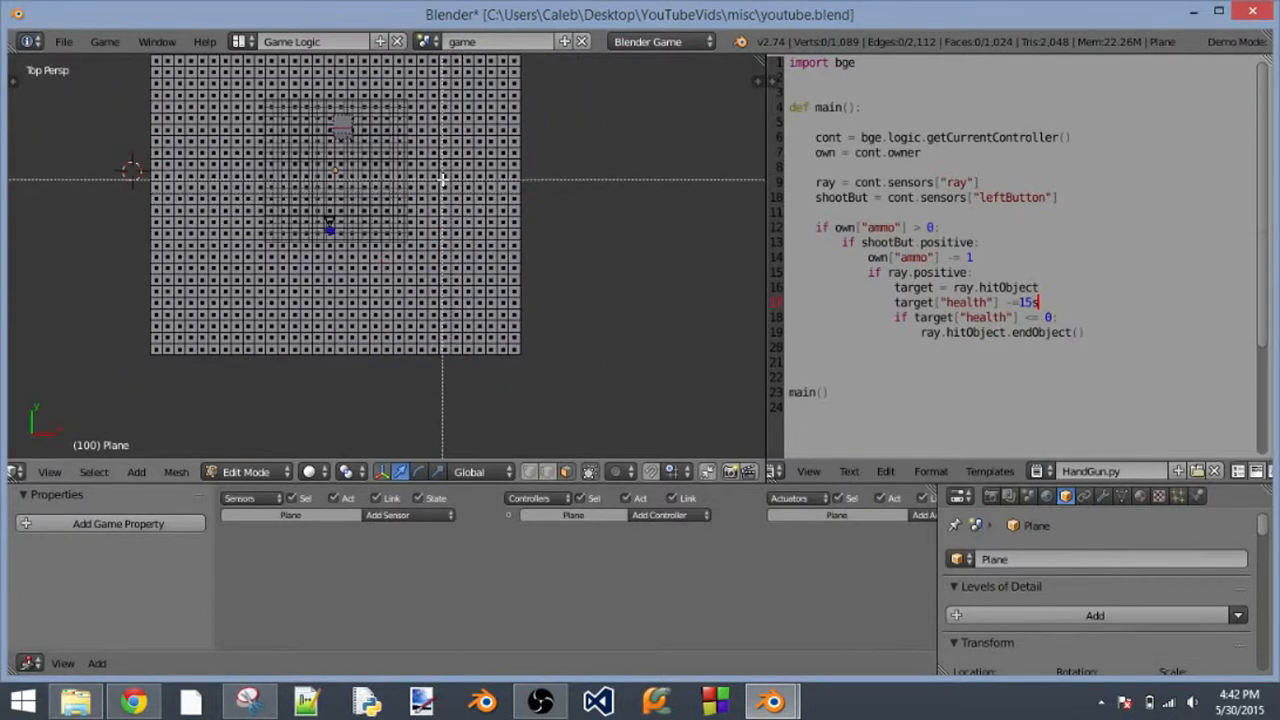
- Box-select two one-face-wide strips running in from the -Y edge, 16 faces long on the +X side and 13 faces long beside the player
{"action": "left_click_drag", "start_coordinate": [447, 362], "coordinate": [447, 362]}
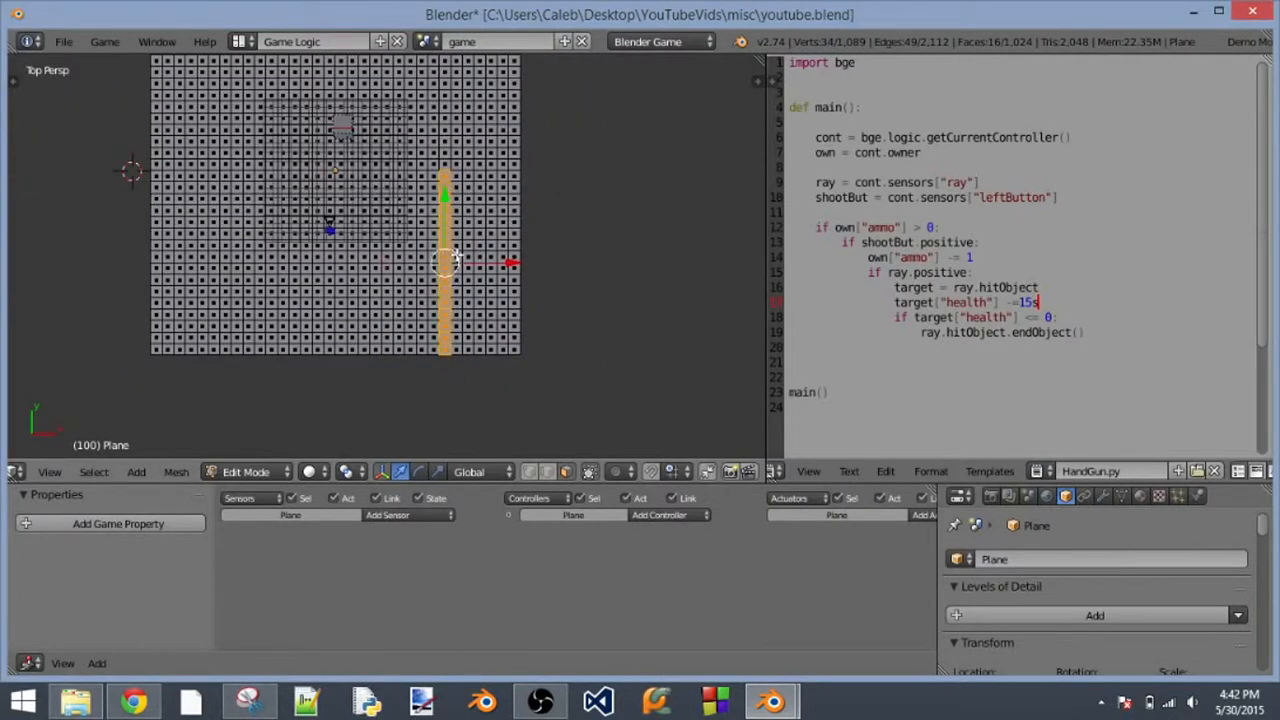
{"action": "key", "text": "b"}
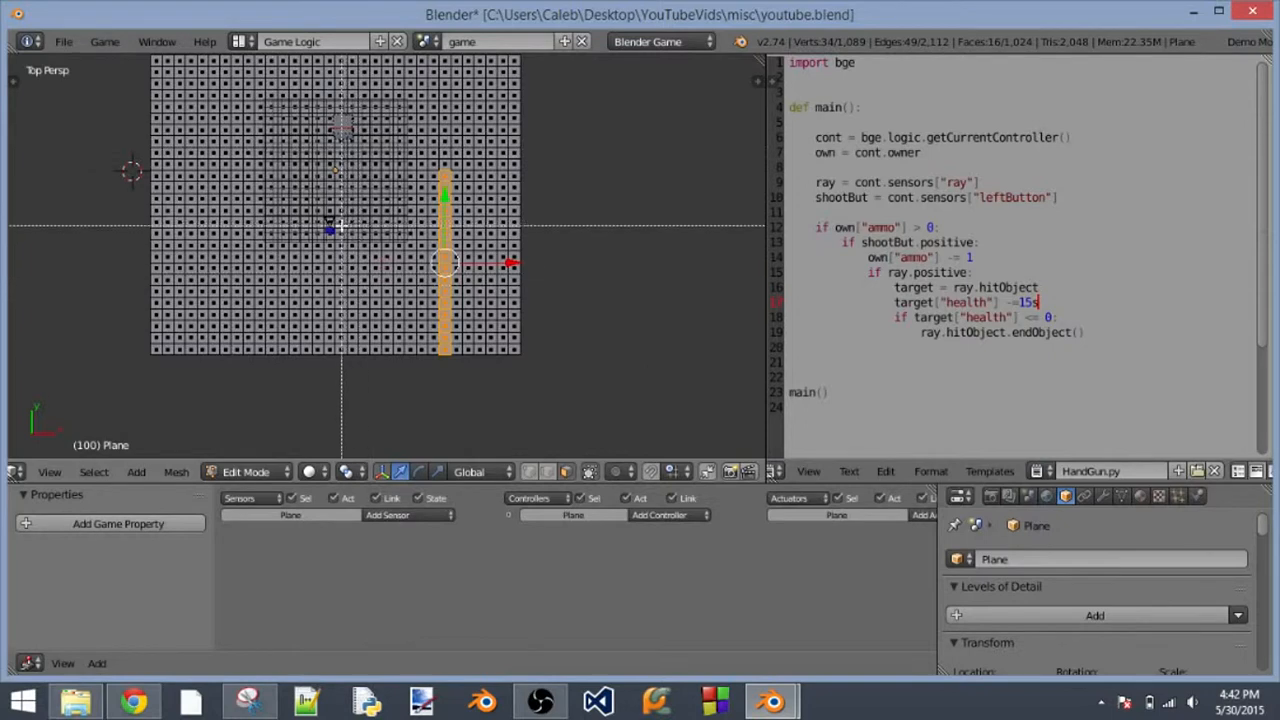
{"action": "left_click_drag", "start_coordinate": [354, 214], "coordinate": [358, 337]}
{"action": "left_click_drag", "start_coordinate": [354, 407], "coordinate": [354, 408]}
{"action": "middle_click_drag", "start_coordinate": [354, 314], "coordinate": [371, 500], "text": "shift"}
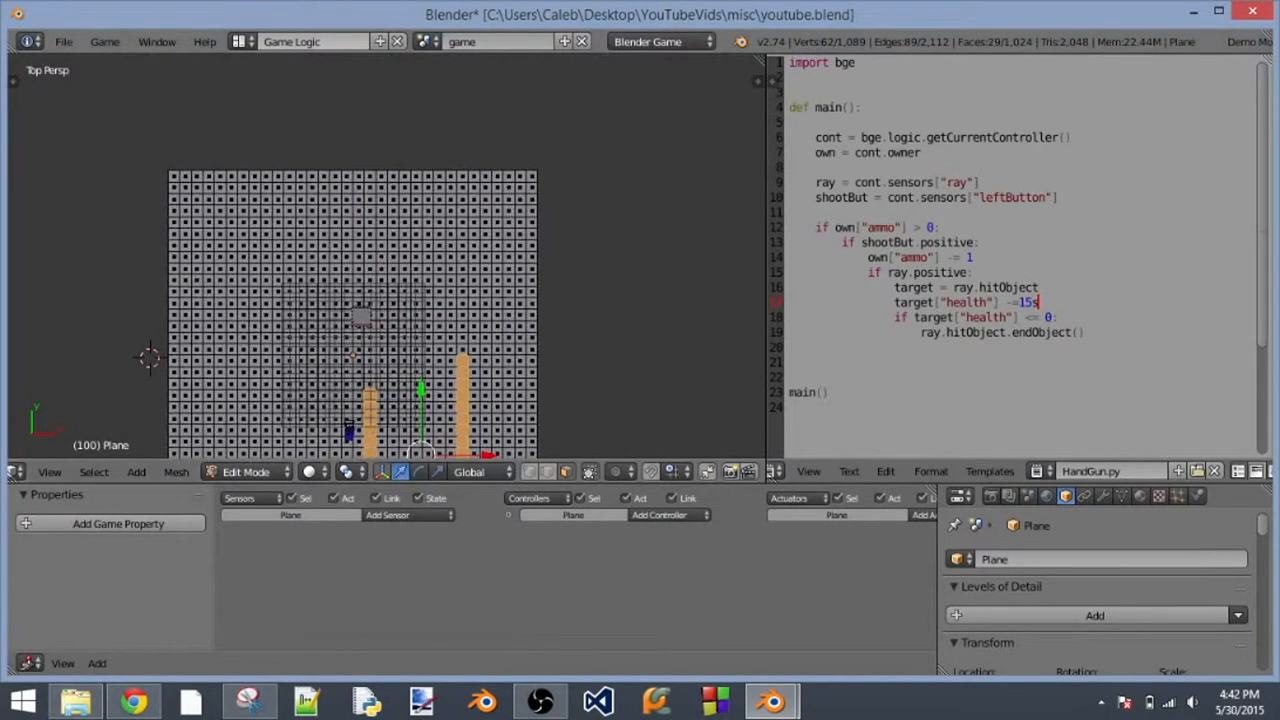
- Add two one-face-wide strips from the +Y edge to the selection, 14 faces long on the -X side and 8 on the +X side
{"action": "key", "text": "b"}
{"action": "left_click_drag", "start_coordinate": [281, 316], "coordinate": [281, 318]}
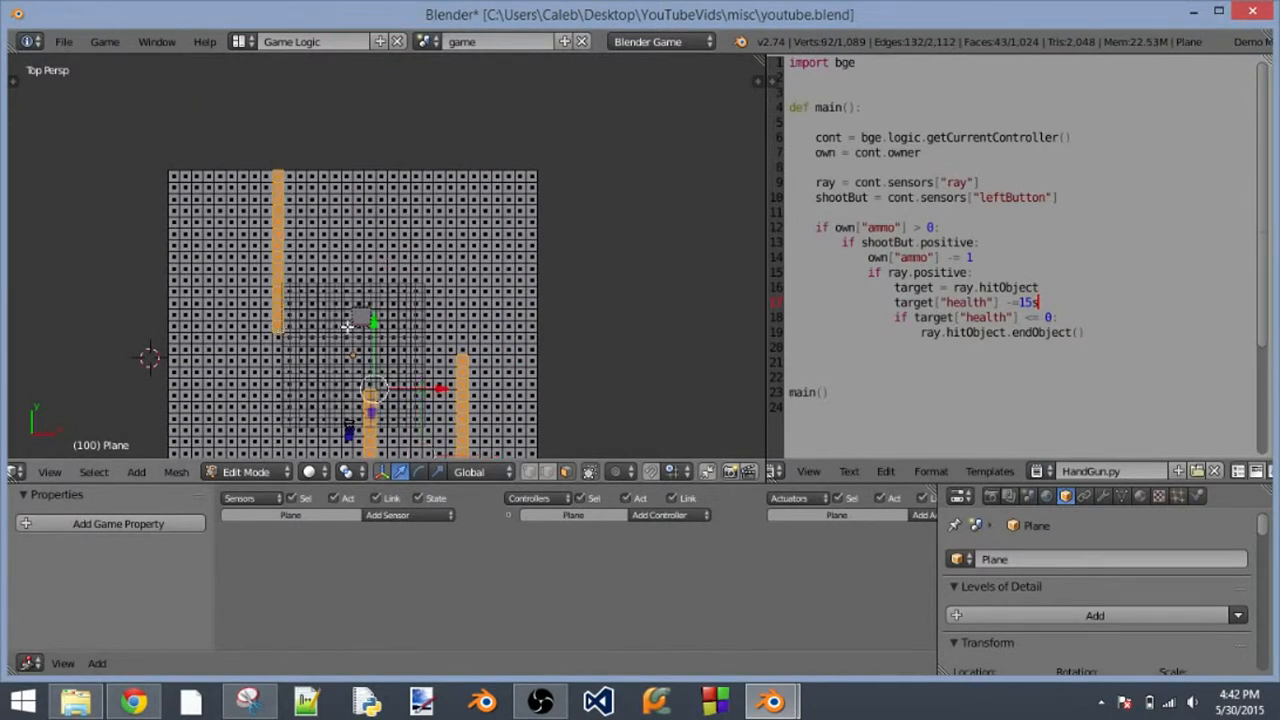
{"action": "middle_click_drag", "start_coordinate": [281, 318], "coordinate": [361, 172], "text": "shift"}
{"action": "middle_click_drag", "start_coordinate": [511, 96], "coordinate": [498, 230], "text": "shift"}
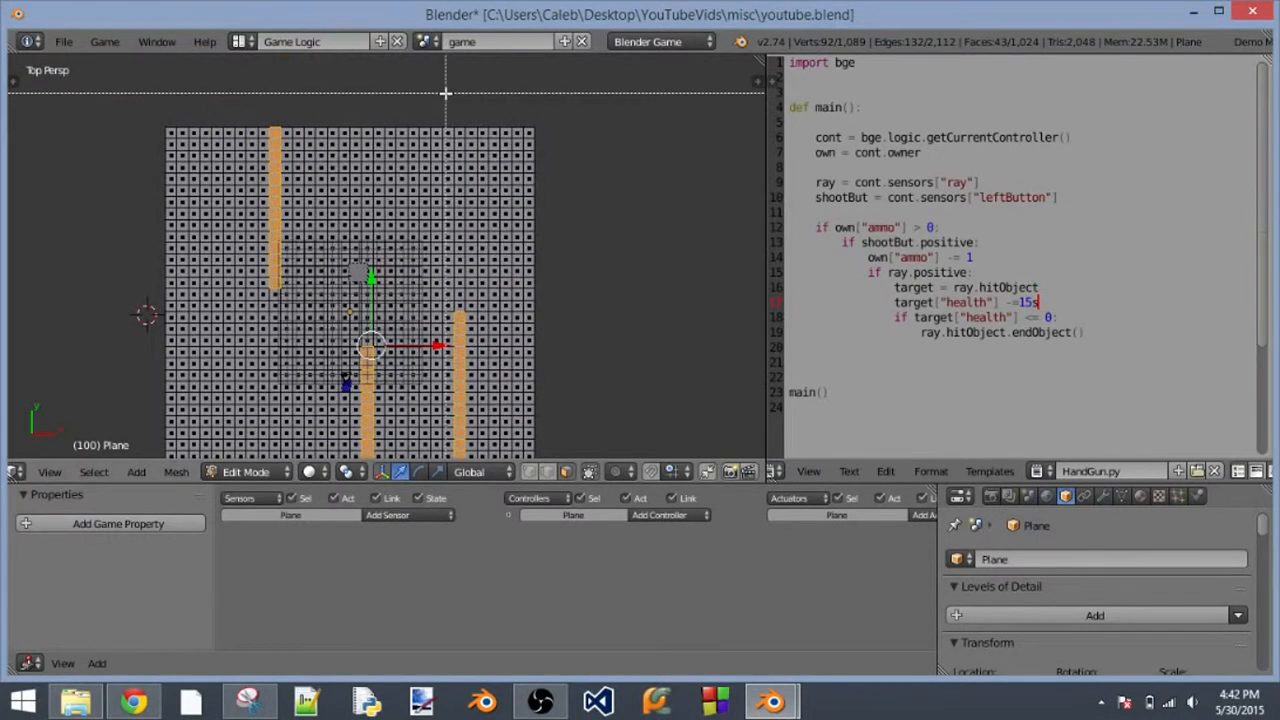
{"action": "left_click_drag", "start_coordinate": [453, 218], "coordinate": [453, 219]}
{"action": "key", "text": "b"}
{"action": "left_click_drag", "start_coordinate": [163, 89], "coordinate": [553, 139]}
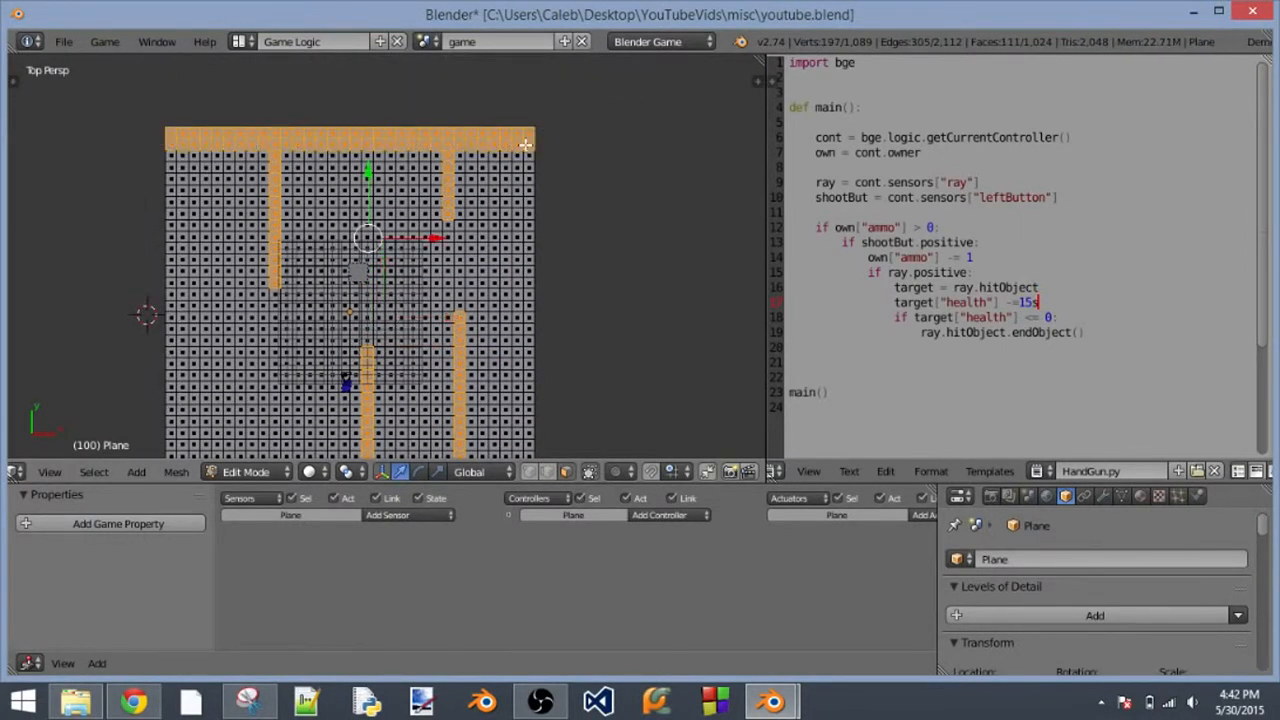
{"action": "key", "text": "ctrl+z"}
- Add an 11-face-long, one-face-wide strip from the -Y edge near the plane's -X side to the selection
{"action": "middle_click_drag", "start_coordinate": [478, 248], "coordinate": [532, 128], "text": "shift"}
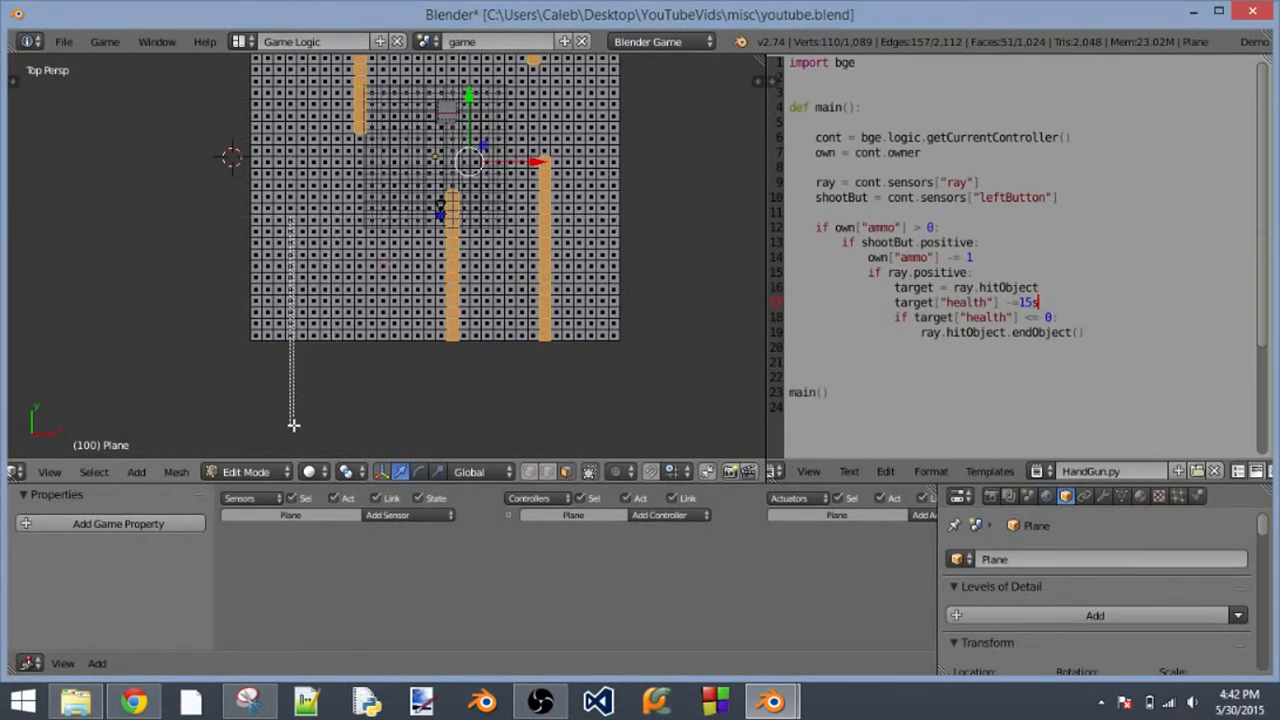
{"action": "left_click_drag", "start_coordinate": [293, 425], "coordinate": [293, 426]}
{"action": "middle_click_drag", "start_coordinate": [320, 266], "coordinate": [393, 289], "text": "shift"}
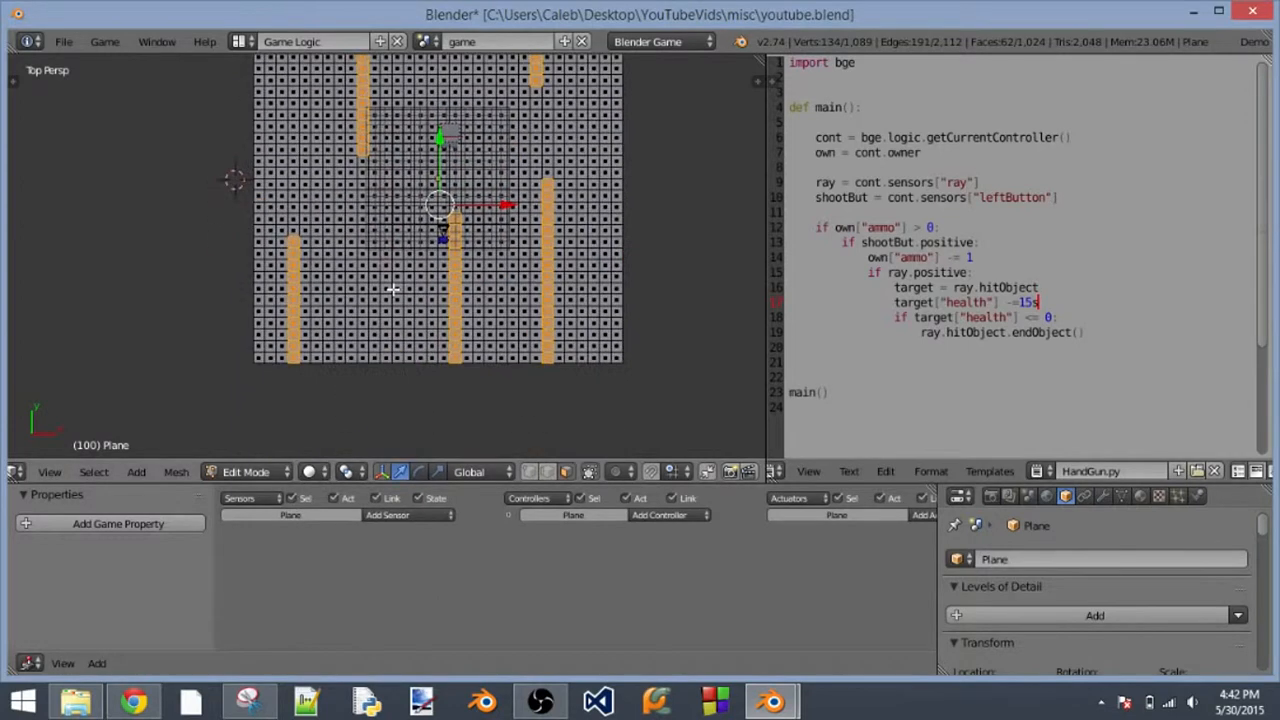
{"action": "middle_click_drag", "start_coordinate": [427, 180], "coordinate": [417, 266], "text": "shift"}
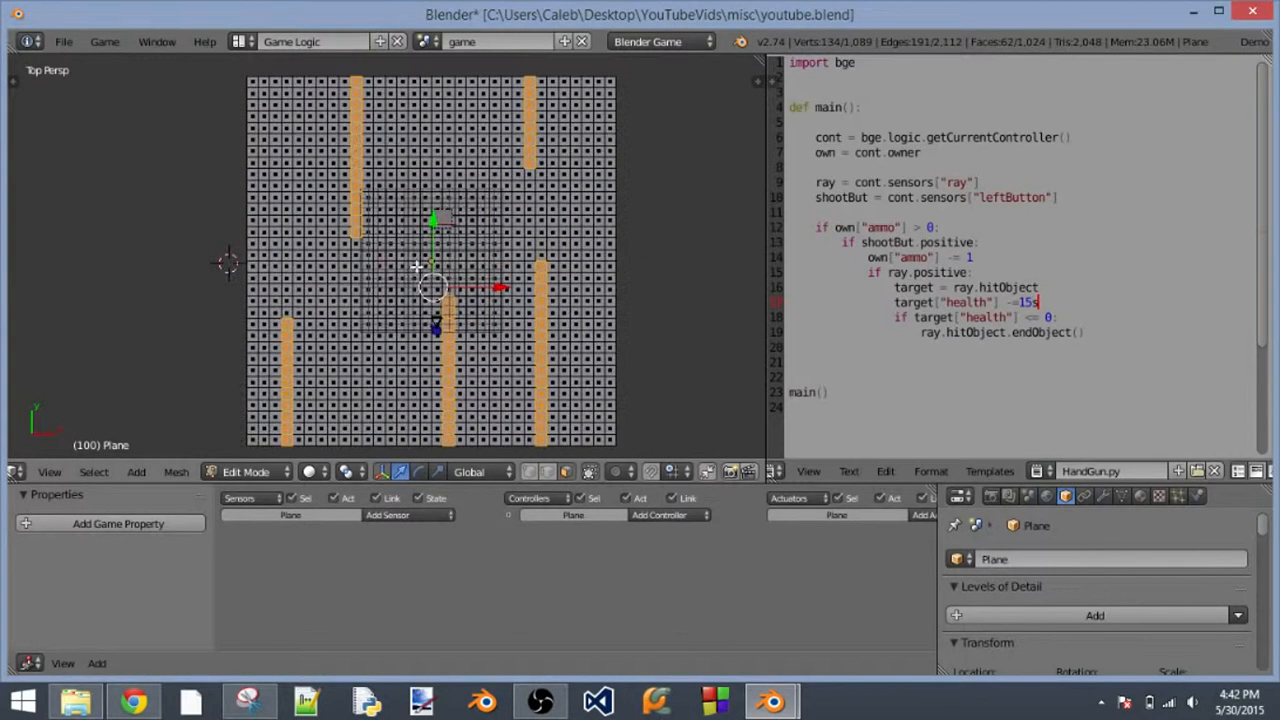
- Add two small blocks of faces near the plane's middle to the selection, one 2 by 3 and one 2 by 2 faces
{"action": "middle_click_drag", "start_coordinate": [396, 393], "coordinate": [392, 389], "text": "shift"}
{"action": "key", "text": "b"}
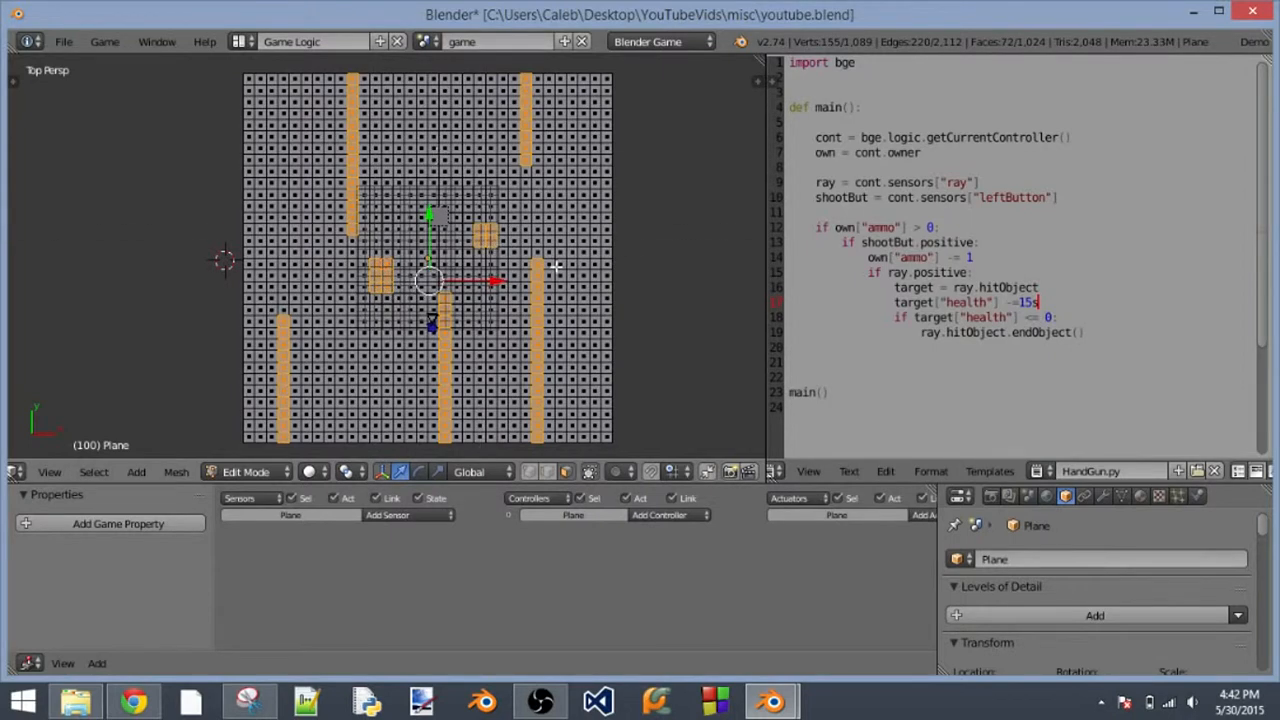
{"action": "middle_click_drag", "start_coordinate": [593, 343], "coordinate": [554, 286], "text": "shift"}
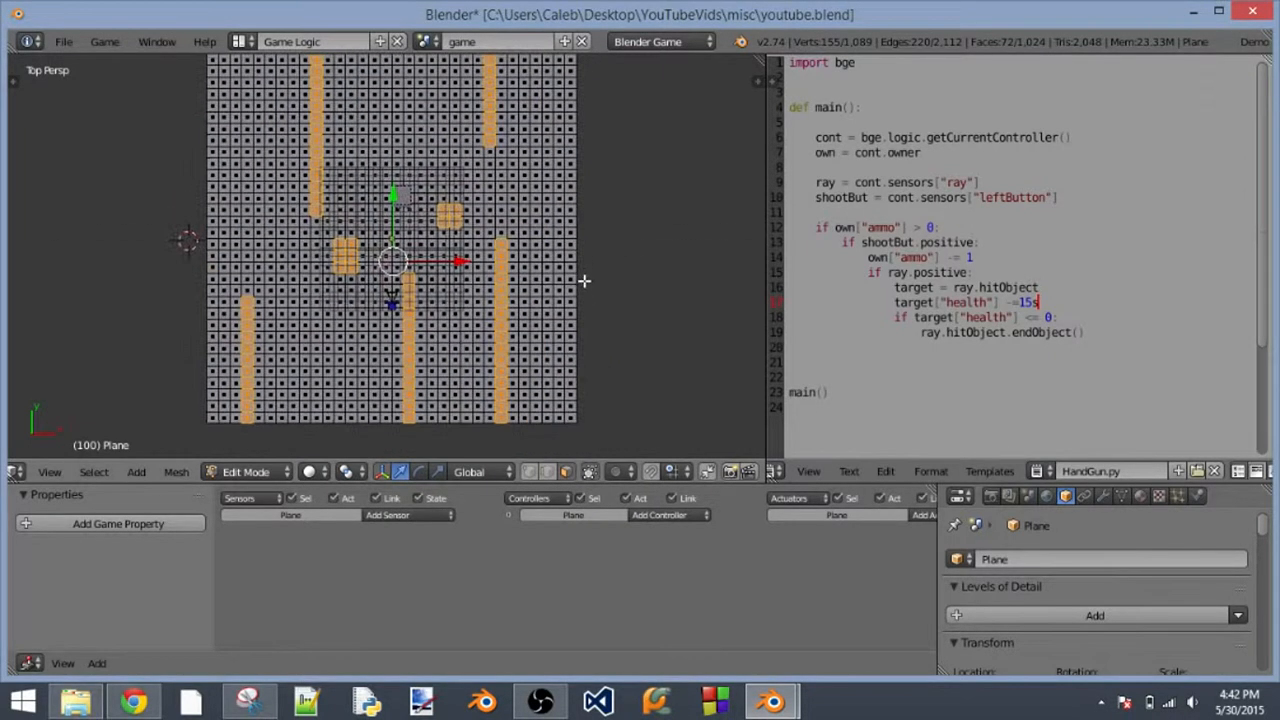
{"action": "scroll", "coordinate": [586, 279], "scroll_direction": "up", "scroll_amount": 3}
{"action": "scroll", "coordinate": [586, 279], "scroll_direction": "down", "scroll_amount": 4}
{"action": "scroll", "coordinate": [527, 362], "scroll_direction": "down", "scroll_amount": 2}
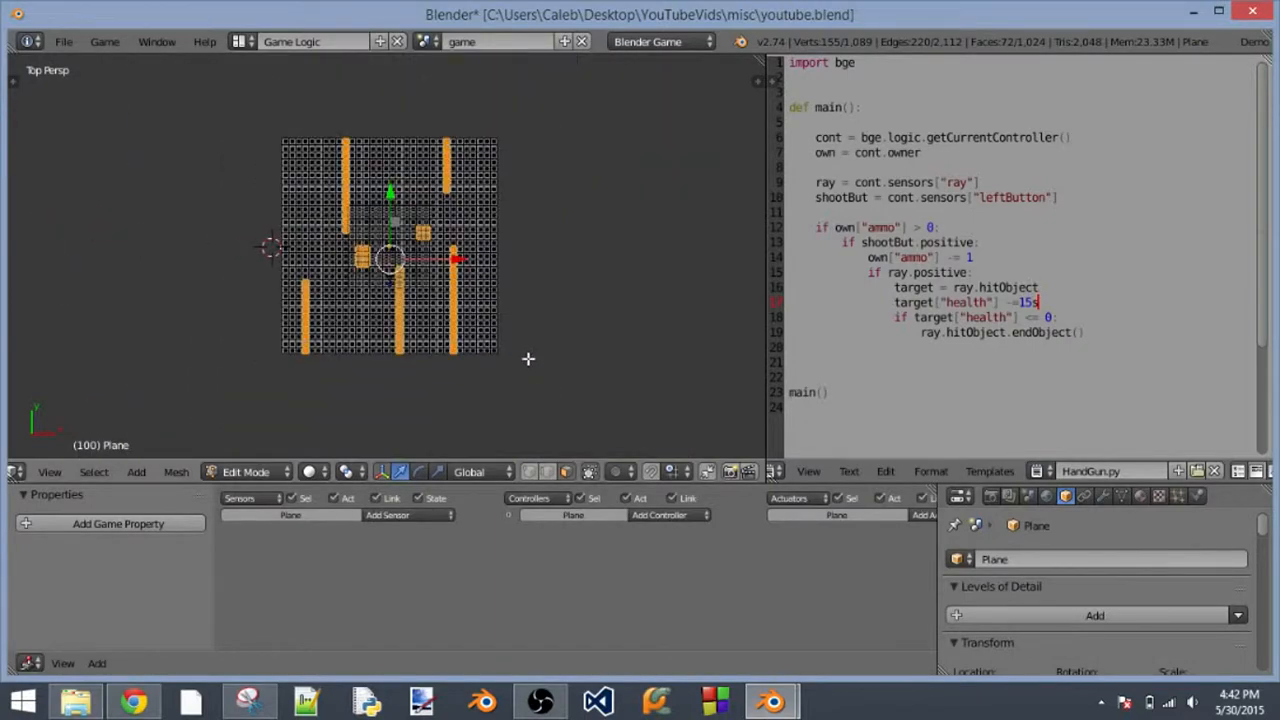
- Extrude the selected face strips and blocks upward into tall walls and pillars, and return to Object Mode
{"action": "middle_click_drag", "start_coordinate": [528, 358], "coordinate": [540, 250]}
{"action": "key", "text": "w"}
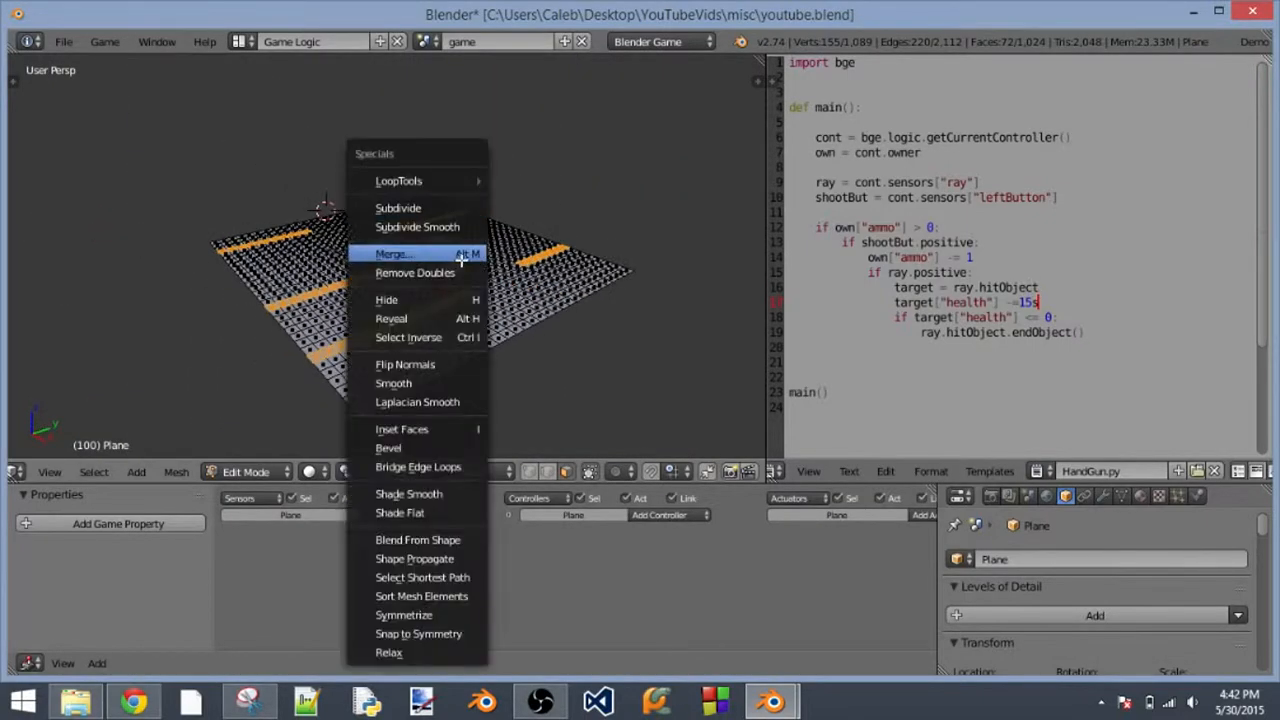
{"action": "key", "text": "e"}
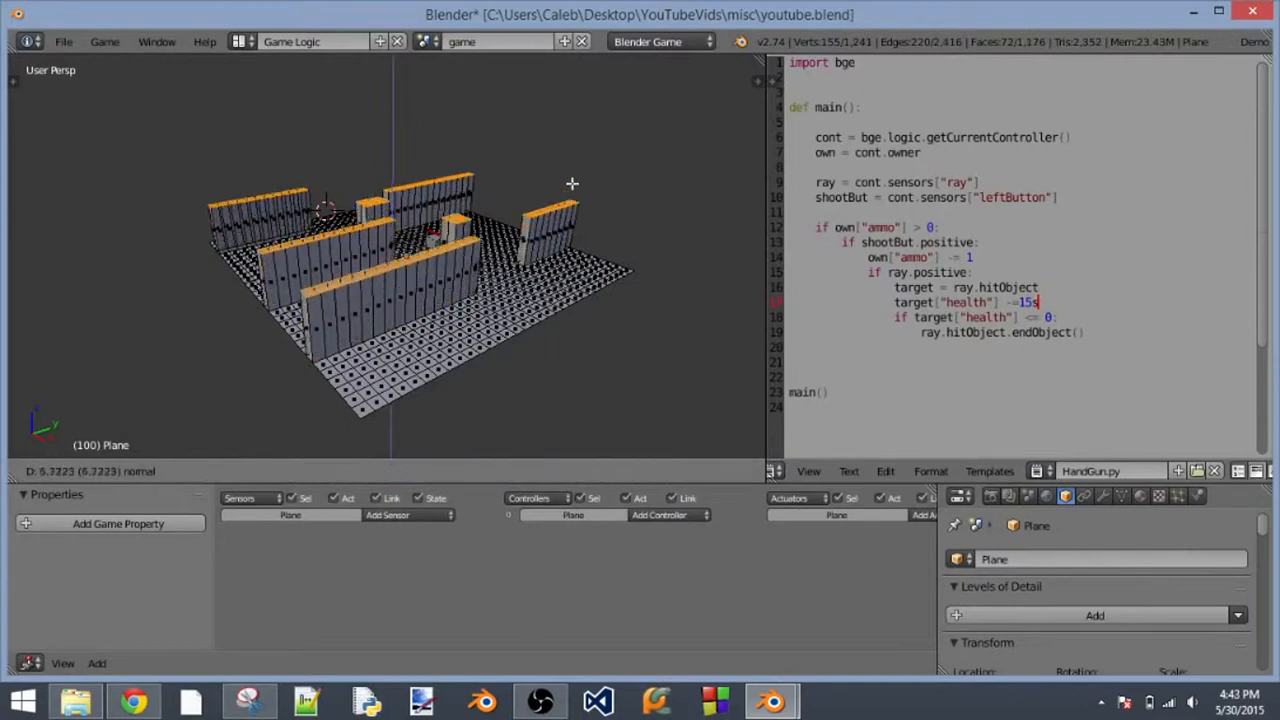
{"action": "left_click", "coordinate": [565, 164]}
{"action": "middle_click_drag", "start_coordinate": [565, 164], "coordinate": [445, 265]}
{"action": "scroll", "coordinate": [450, 280], "scroll_direction": "up", "scroll_amount": 5}
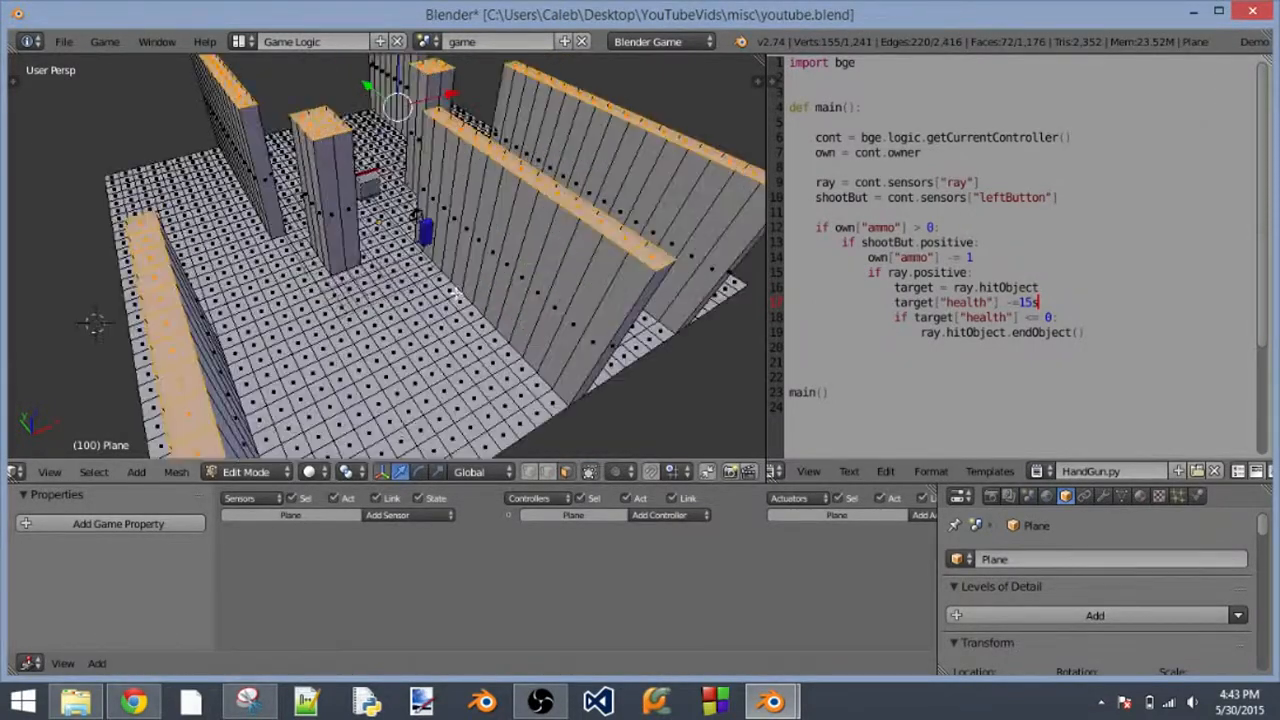
{"action": "left_click", "coordinate": [287, 477]}
{"action": "left_click", "coordinate": [275, 450]}
- Select the player and move it into the narrow lane beyond the long wall on the plane's +X side
{"action": "scroll", "coordinate": [484, 231], "scroll_direction": "up", "scroll_amount": 3}
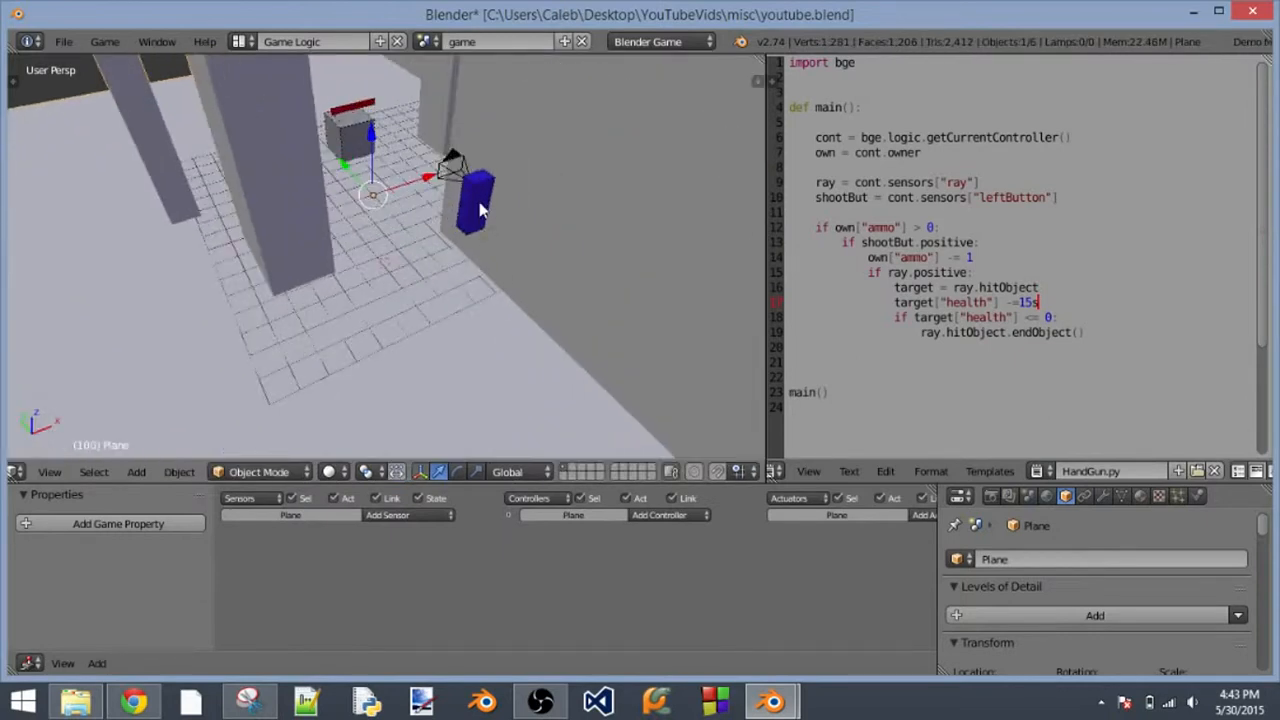
{"action": "right_click", "coordinate": [490, 195]}
{"action": "middle_click_drag", "start_coordinate": [500, 176], "coordinate": [446, 240]}
{"action": "scroll", "coordinate": [447, 232], "scroll_direction": "down", "scroll_amount": 5}
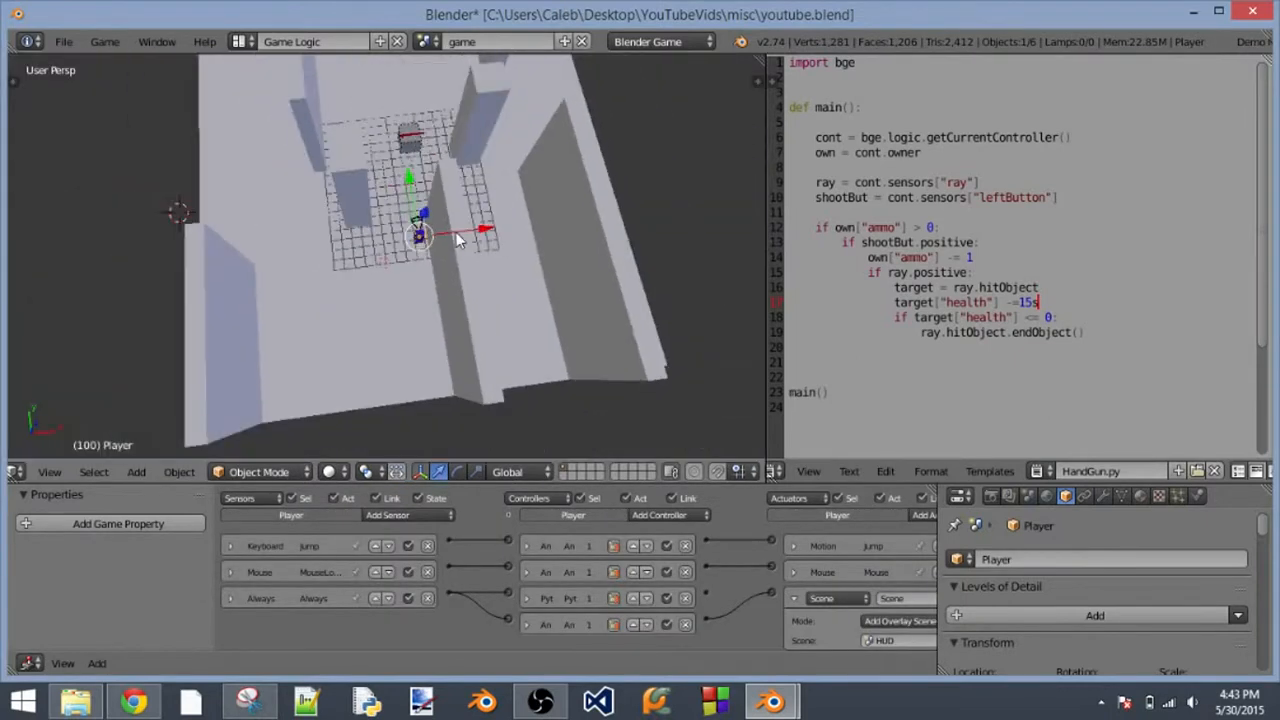
{"action": "middle_click_drag", "start_coordinate": [683, 227], "coordinate": [504, 333]}
- Select the Enemy cube and move it to the plane's -X/+Y corner, behind the long wall
{"action": "right_click", "coordinate": [516, 262]}
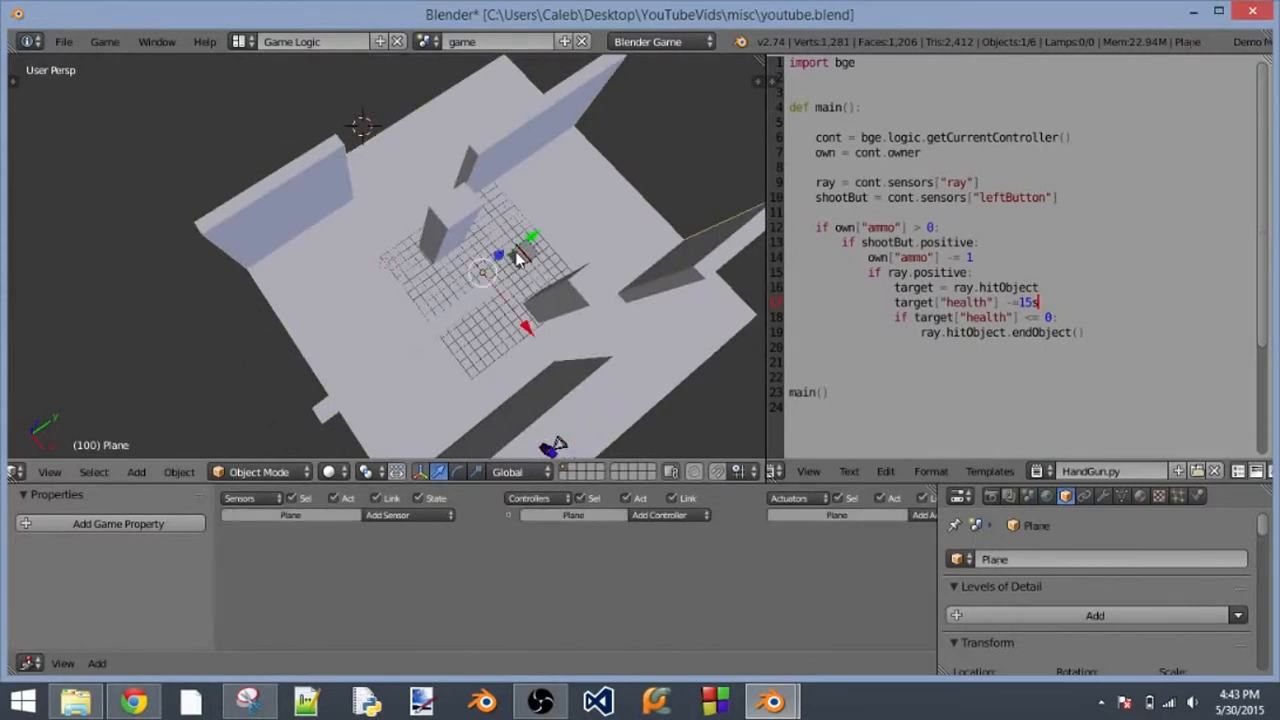
{"action": "right_click", "coordinate": [518, 256]}
{"action": "middle_click_drag", "start_coordinate": [520, 255], "coordinate": [582, 286]}
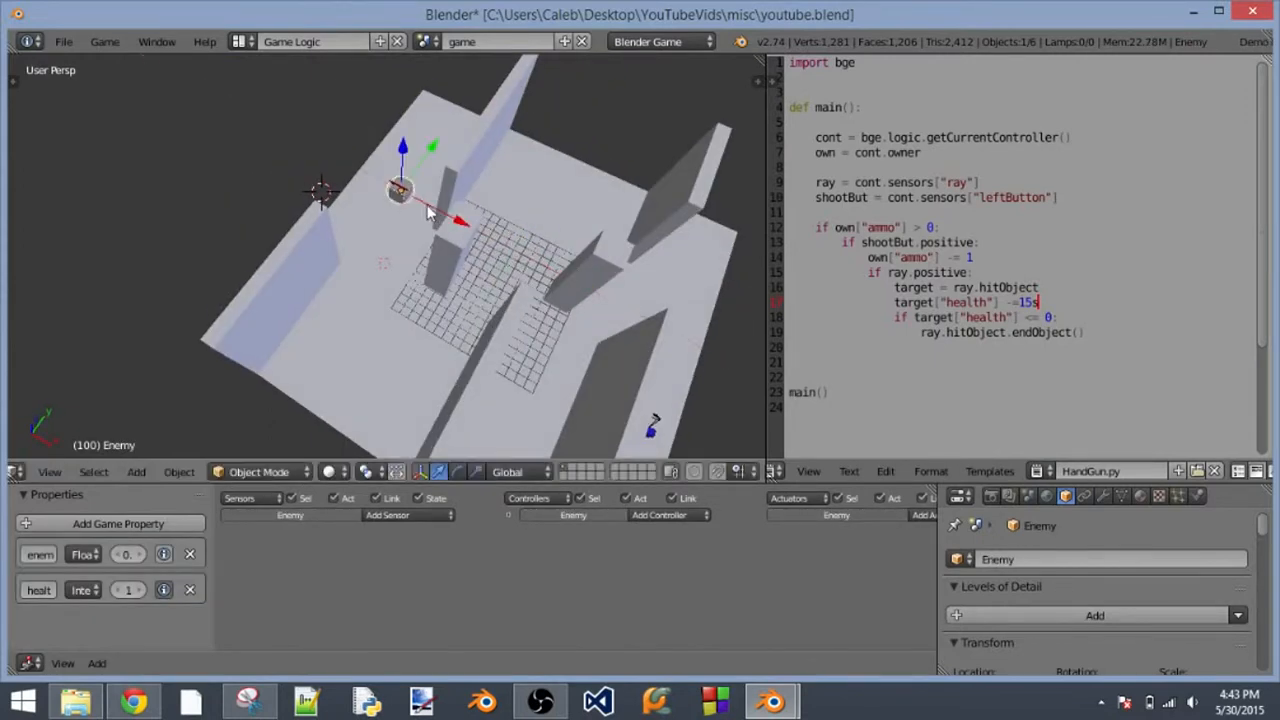
- Examine the level from below and above, checking the walls and where the enemy and player stand
{"action": "middle_click_drag", "start_coordinate": [486, 131], "coordinate": [426, 211]}
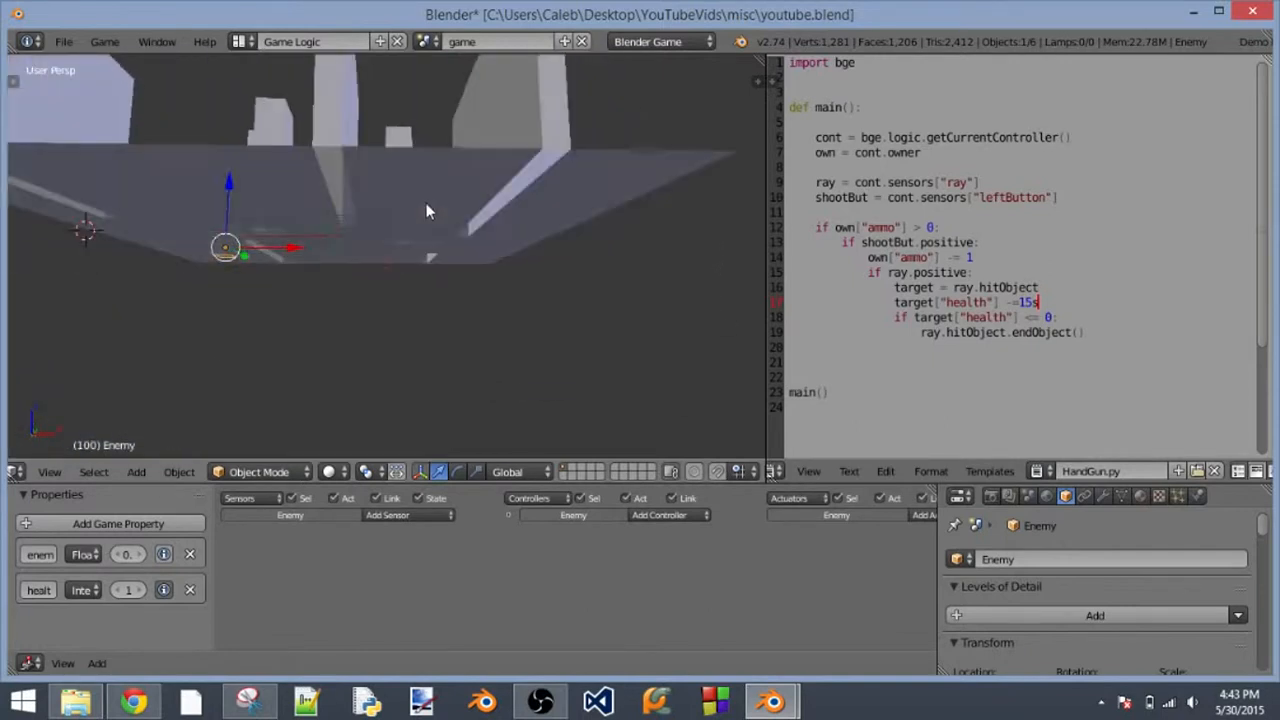
{"action": "middle_click_drag", "start_coordinate": [327, 195], "coordinate": [397, 211]}
{"action": "scroll", "coordinate": [397, 211], "scroll_direction": "down", "scroll_amount": 5}
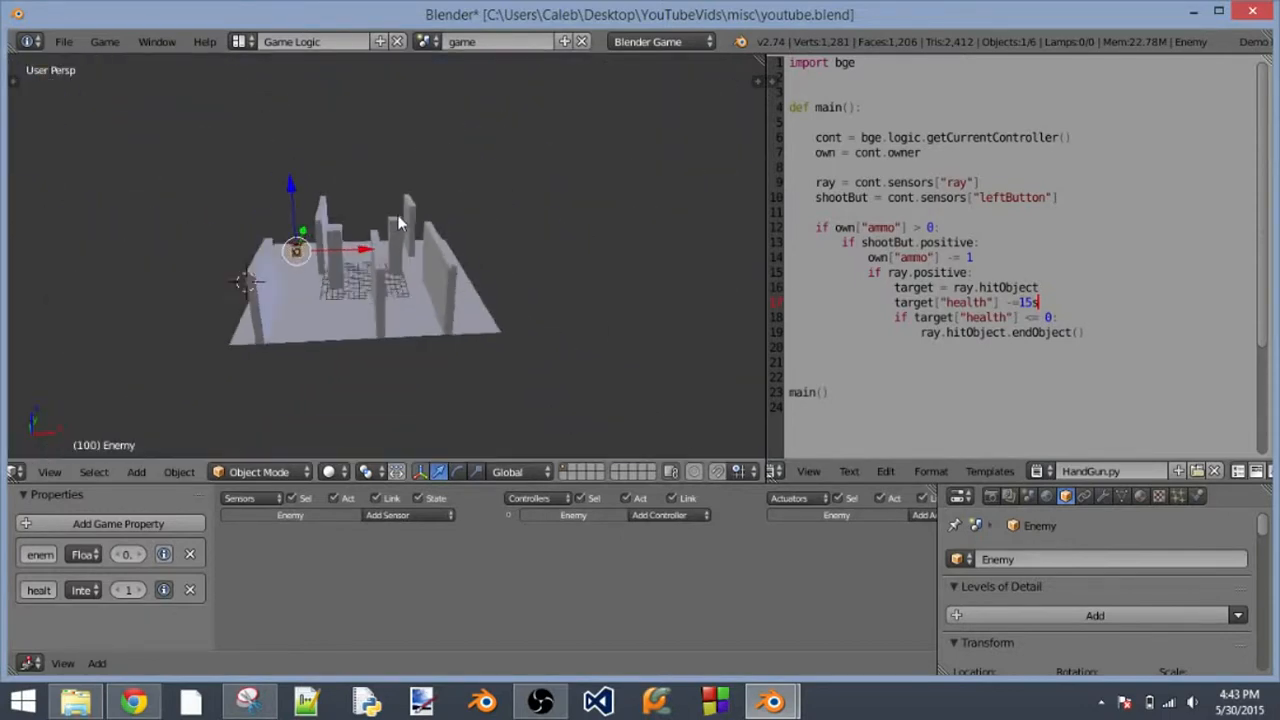
{"action": "scroll", "coordinate": [397, 219], "scroll_direction": "down", "scroll_amount": 2}
{"action": "middle_click_drag", "start_coordinate": [396, 218], "coordinate": [389, 242]}
{"action": "scroll", "coordinate": [389, 242], "scroll_direction": "up", "scroll_amount": 4}
{"action": "scroll", "coordinate": [389, 241], "scroll_direction": "down", "scroll_amount": 2}
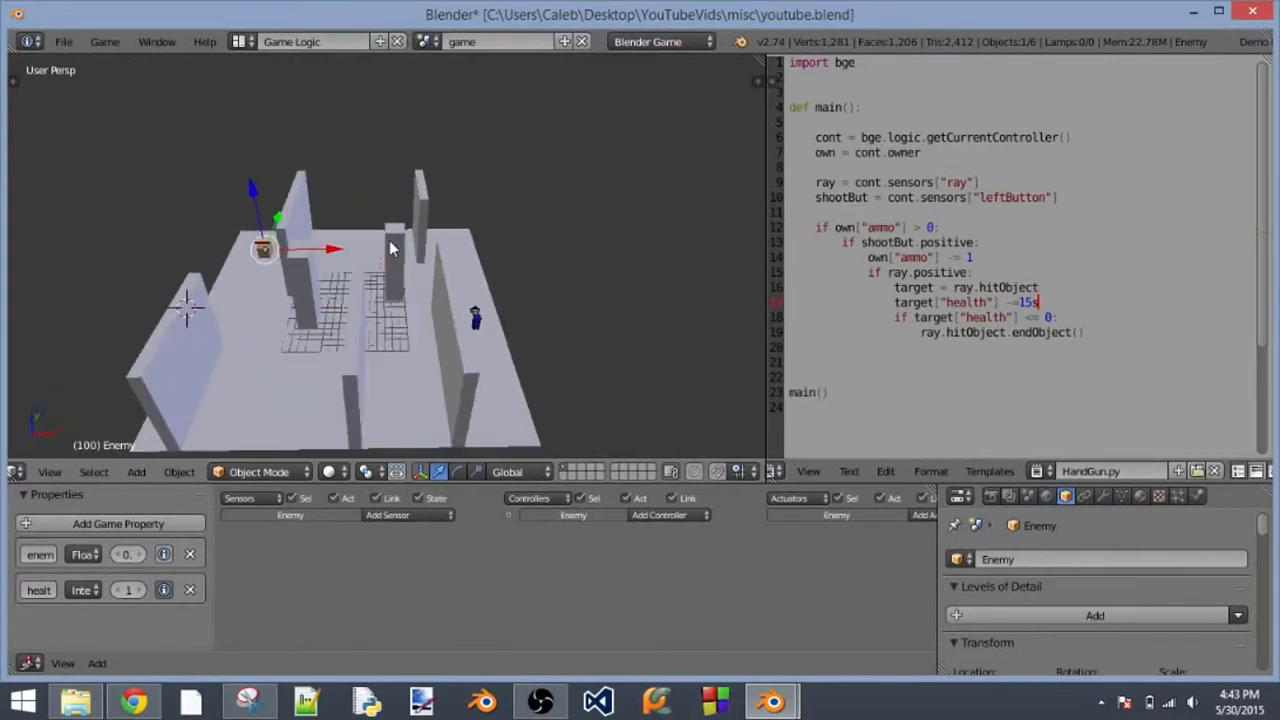
{"action": "middle_click_drag", "start_coordinate": [387, 291], "coordinate": [369, 220]}
- Select the level plane and build a navigation mesh from it in the scene settings
{"action": "right_click", "coordinate": [400, 371]}
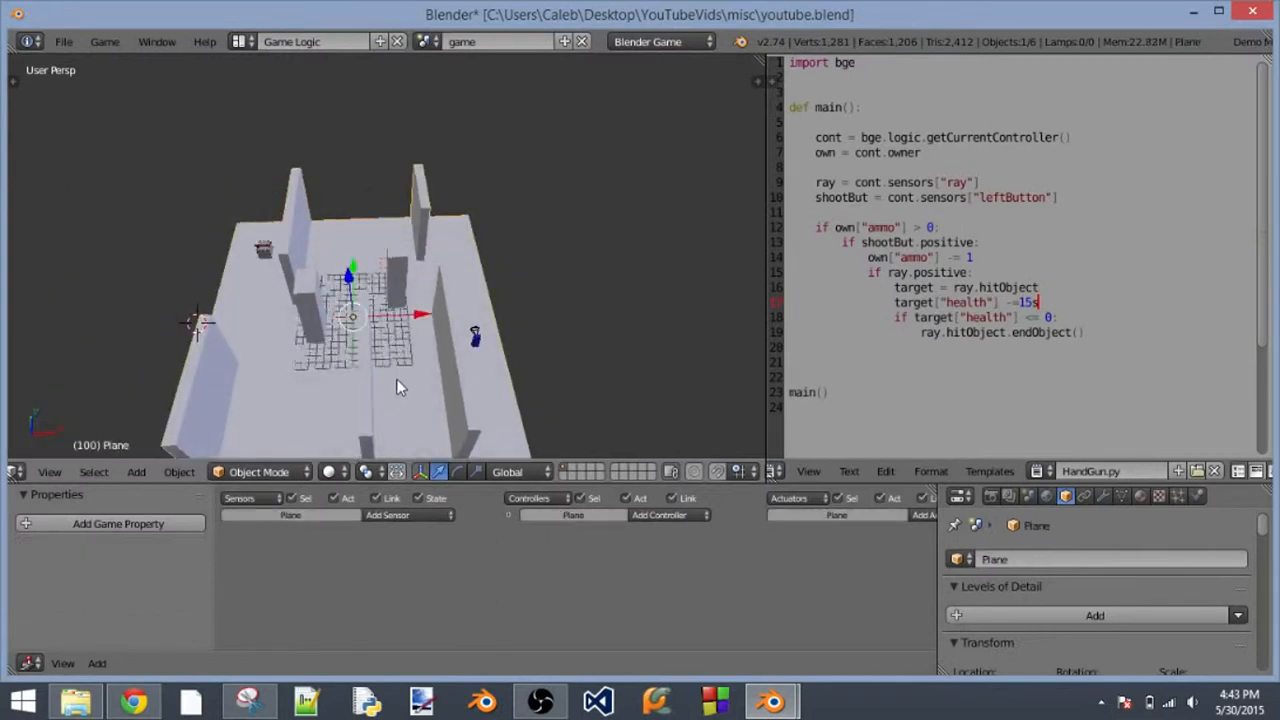
{"action": "middle_click_drag", "start_coordinate": [400, 373], "coordinate": [484, 235]}
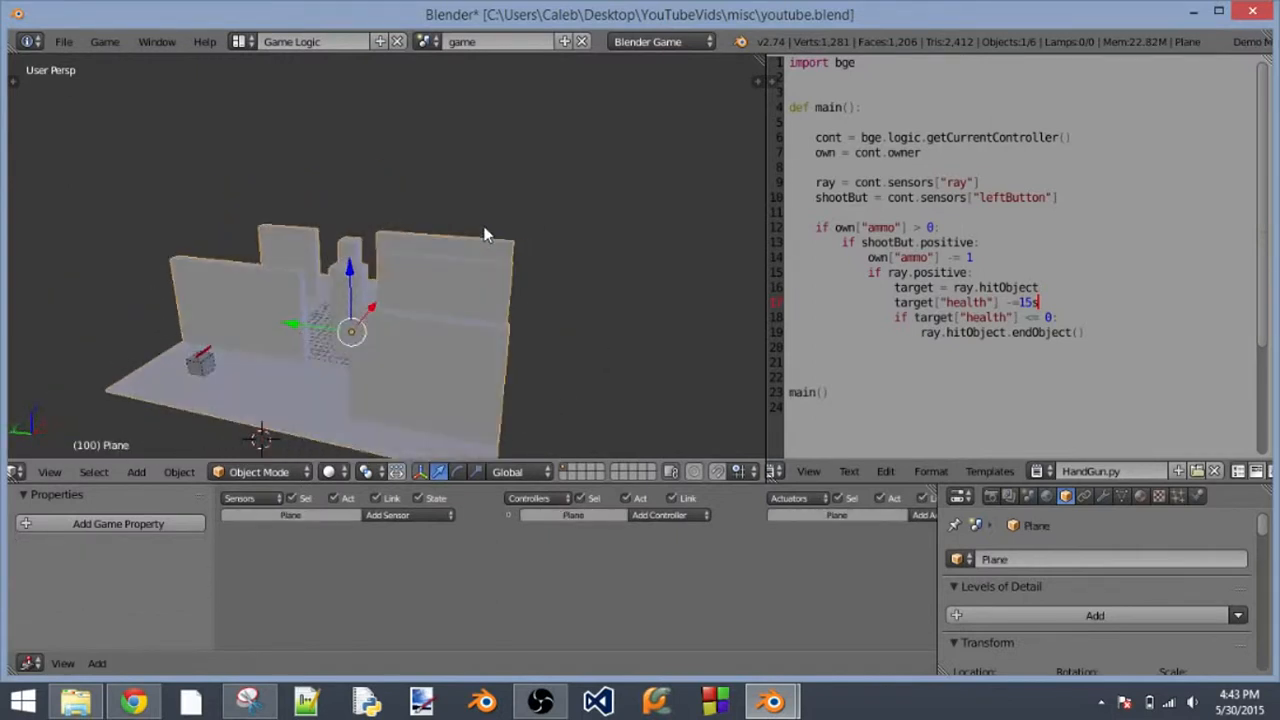
{"action": "middle_click_drag", "start_coordinate": [460, 325], "coordinate": [440, 300]}
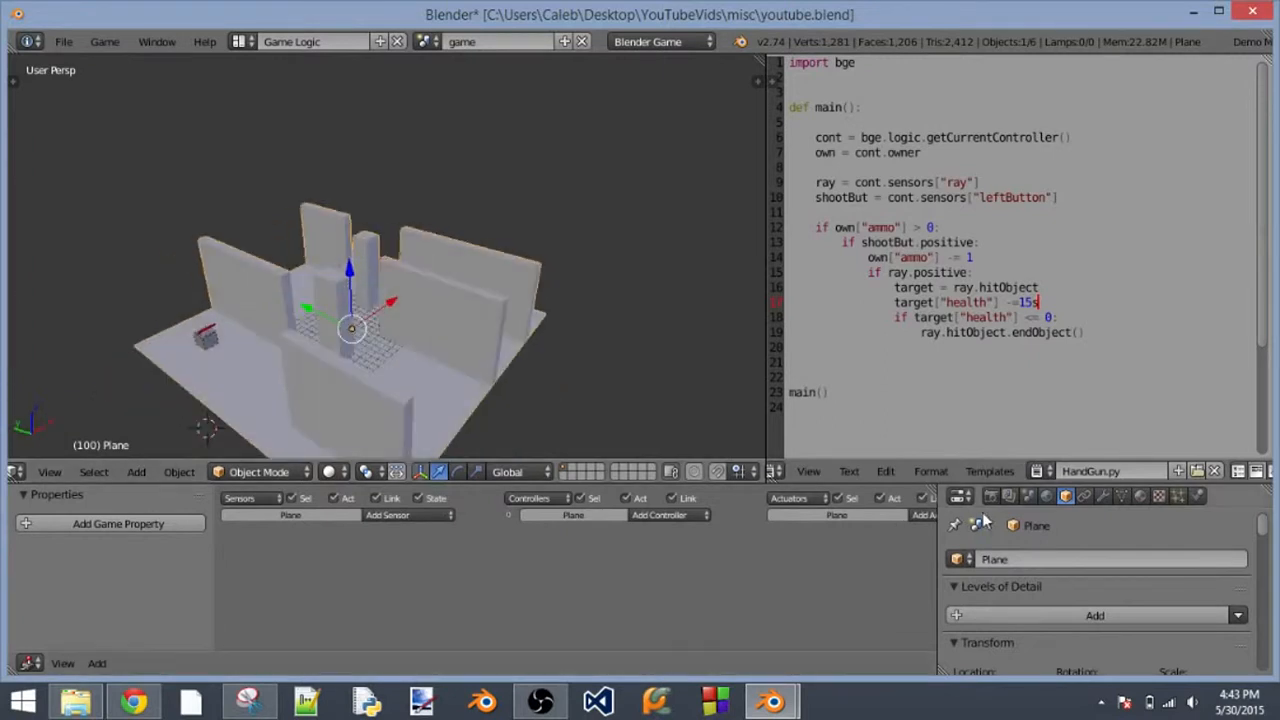
{"action": "left_click", "coordinate": [1032, 496]}
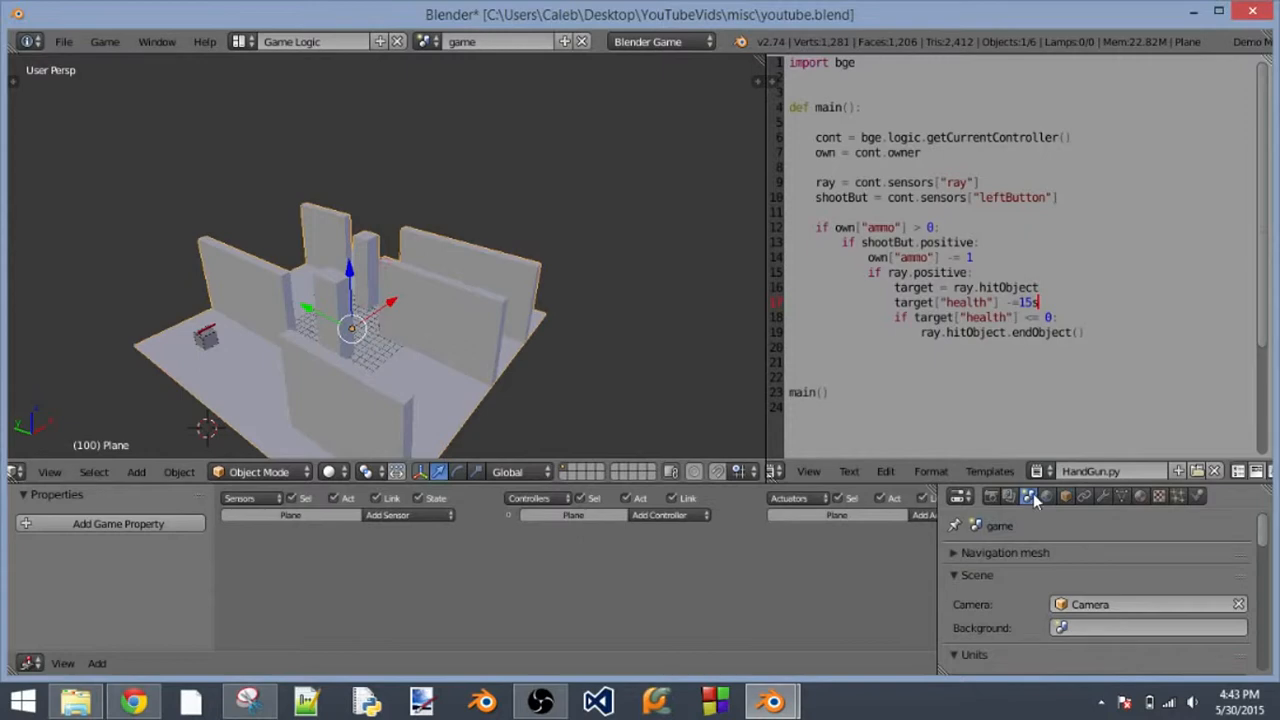
{"action": "left_click", "coordinate": [967, 552]}
{"action": "left_click", "coordinate": [1013, 584]}
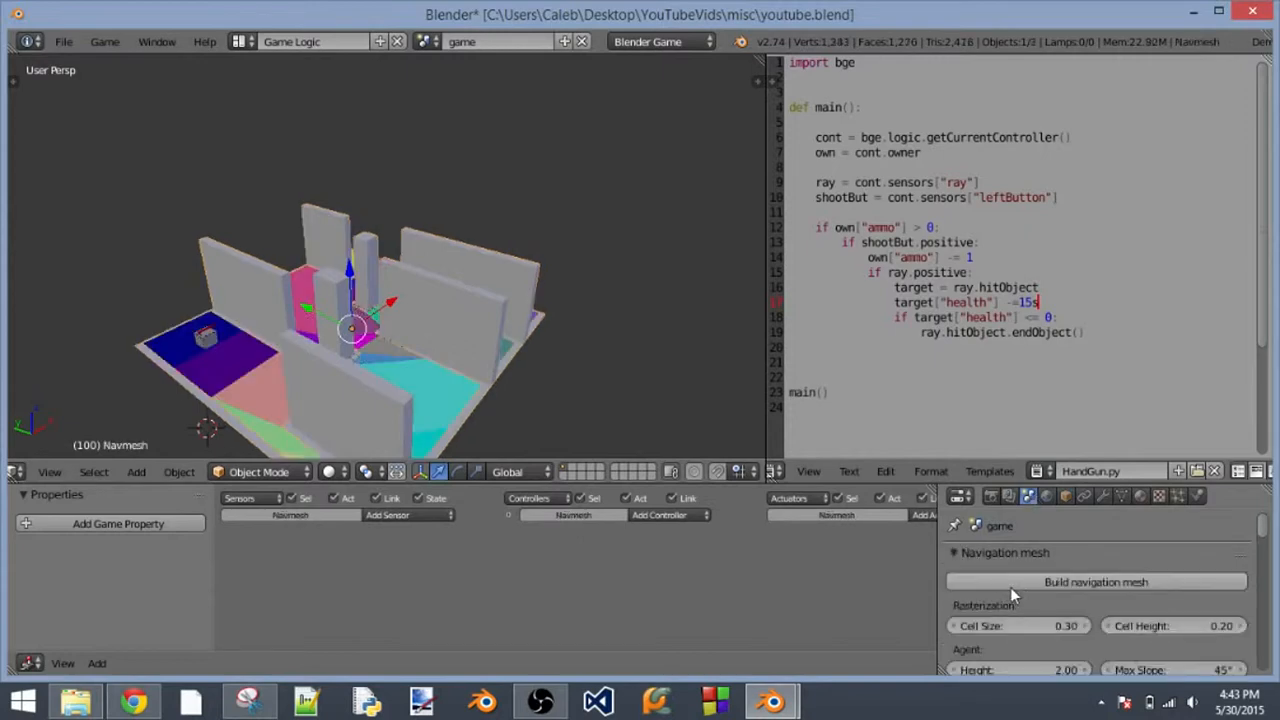
- Examine how the navigation mesh covers the floor around the walls and pillars, from the player to the enemy
{"action": "middle_click_drag", "start_coordinate": [456, 271], "coordinate": [459, 385]}
{"action": "scroll", "coordinate": [459, 385], "scroll_direction": "up", "scroll_amount": 4}
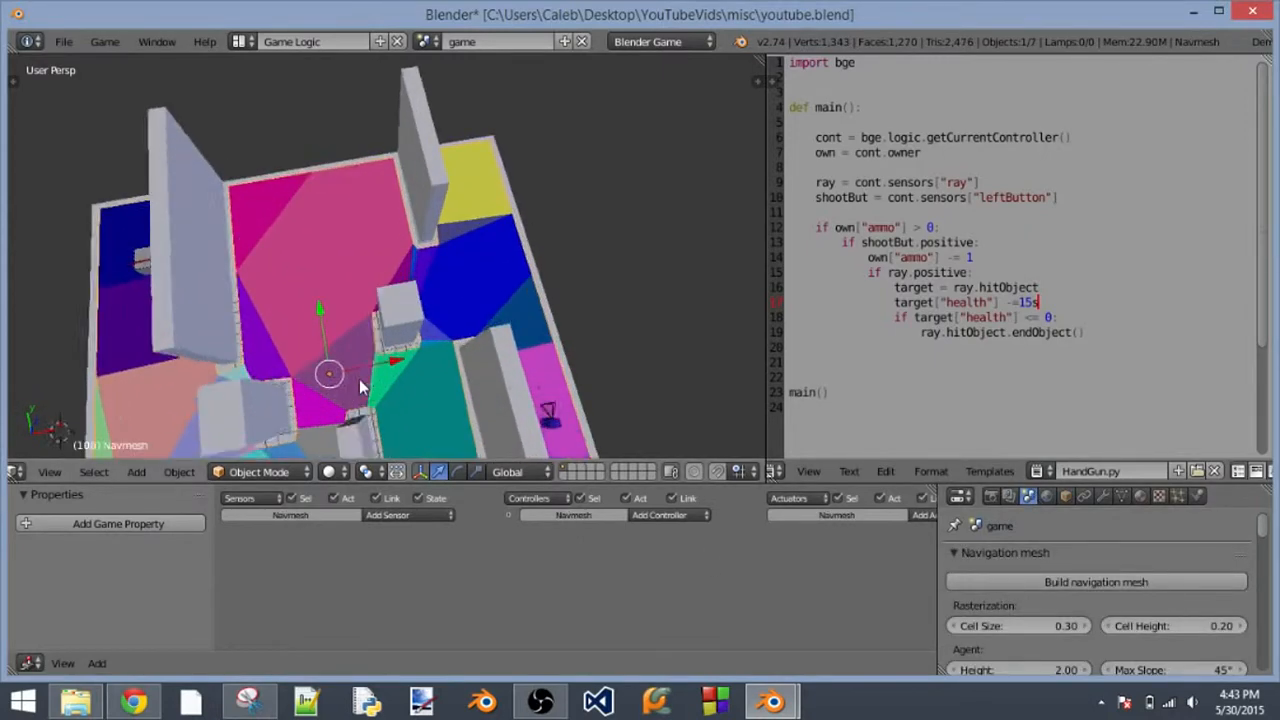
{"action": "scroll", "coordinate": [459, 385], "scroll_direction": "down", "scroll_amount": 2}
{"action": "middle_click_drag", "start_coordinate": [523, 437], "coordinate": [558, 318], "text": "shift"}
{"action": "scroll", "coordinate": [558, 318], "scroll_direction": "up", "scroll_amount": 4}
{"action": "scroll", "coordinate": [558, 318], "scroll_direction": "down", "scroll_amount": 5}
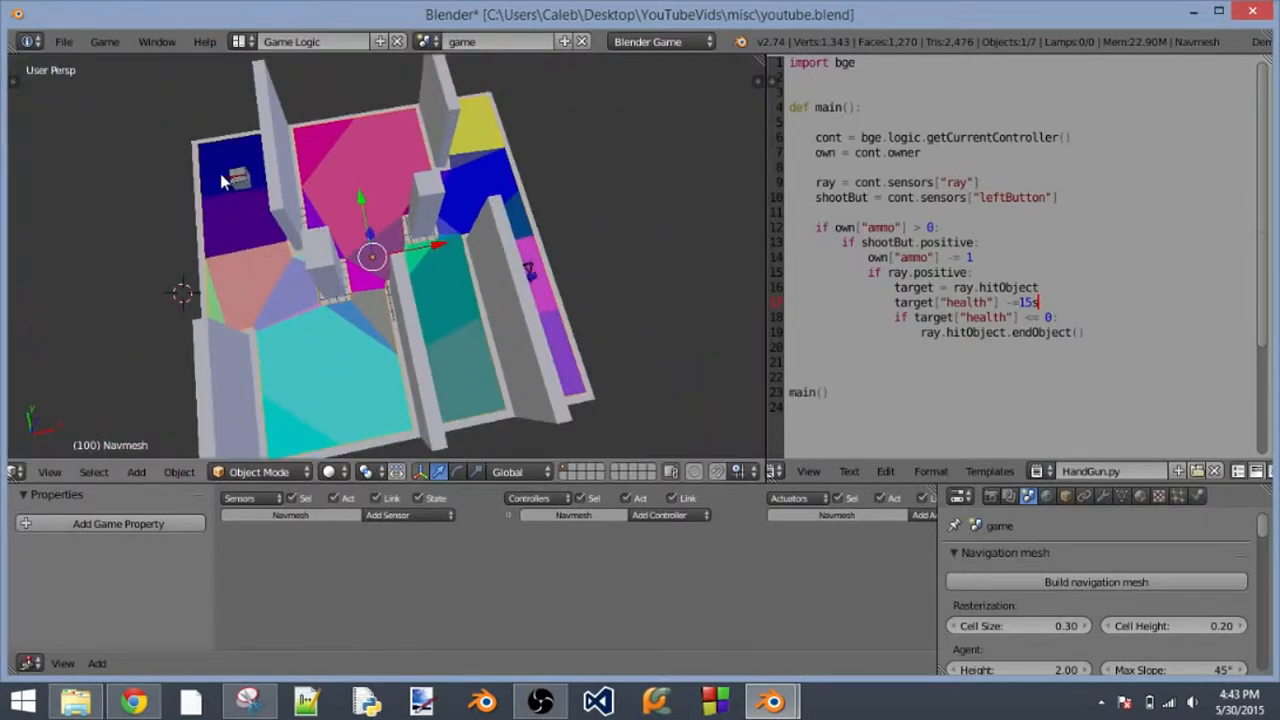
{"action": "middle_click_drag", "start_coordinate": [230, 176], "coordinate": [464, 267], "text": "shift"}
{"action": "scroll", "coordinate": [464, 267], "scroll_direction": "up", "scroll_amount": 2}
{"action": "scroll", "coordinate": [464, 267], "scroll_direction": "up", "scroll_amount": 2}
- Select the Enemy cube and add an Always sensor to its logic
{"action": "right_click", "coordinate": [497, 268]}
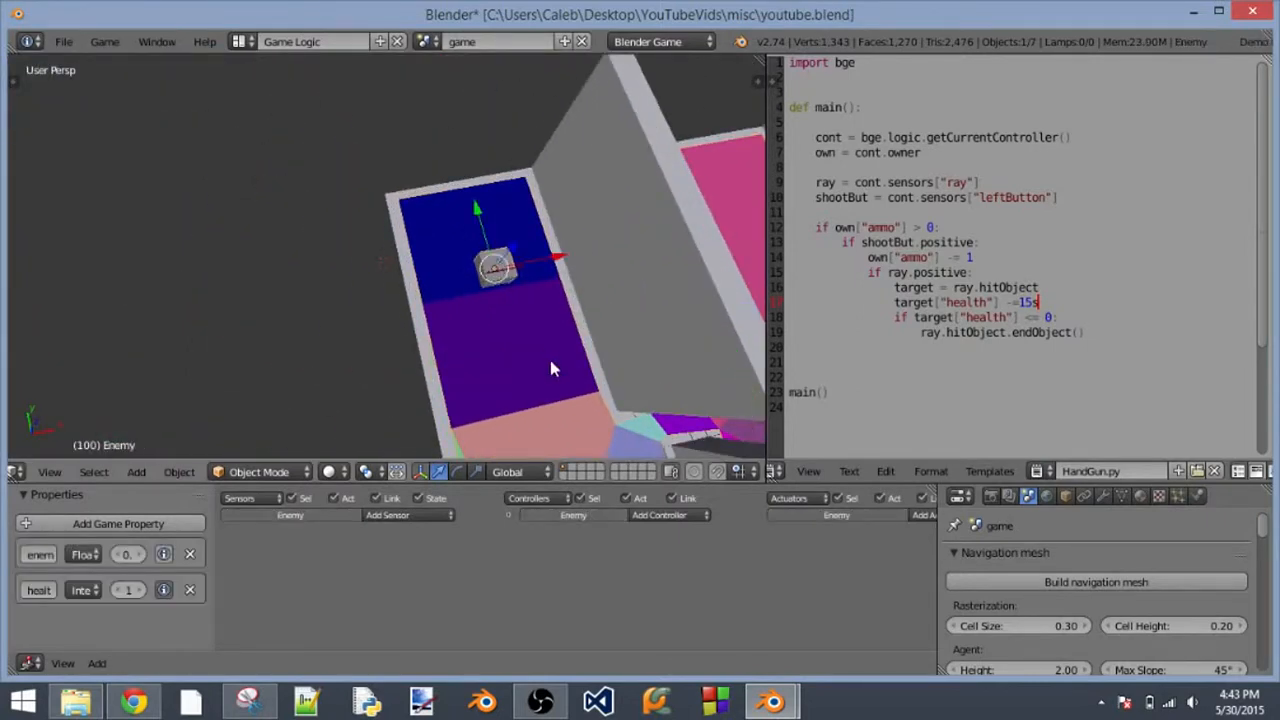
{"action": "middle_click_drag", "start_coordinate": [551, 366], "coordinate": [483, 250]}
{"action": "left_click", "coordinate": [389, 517]}
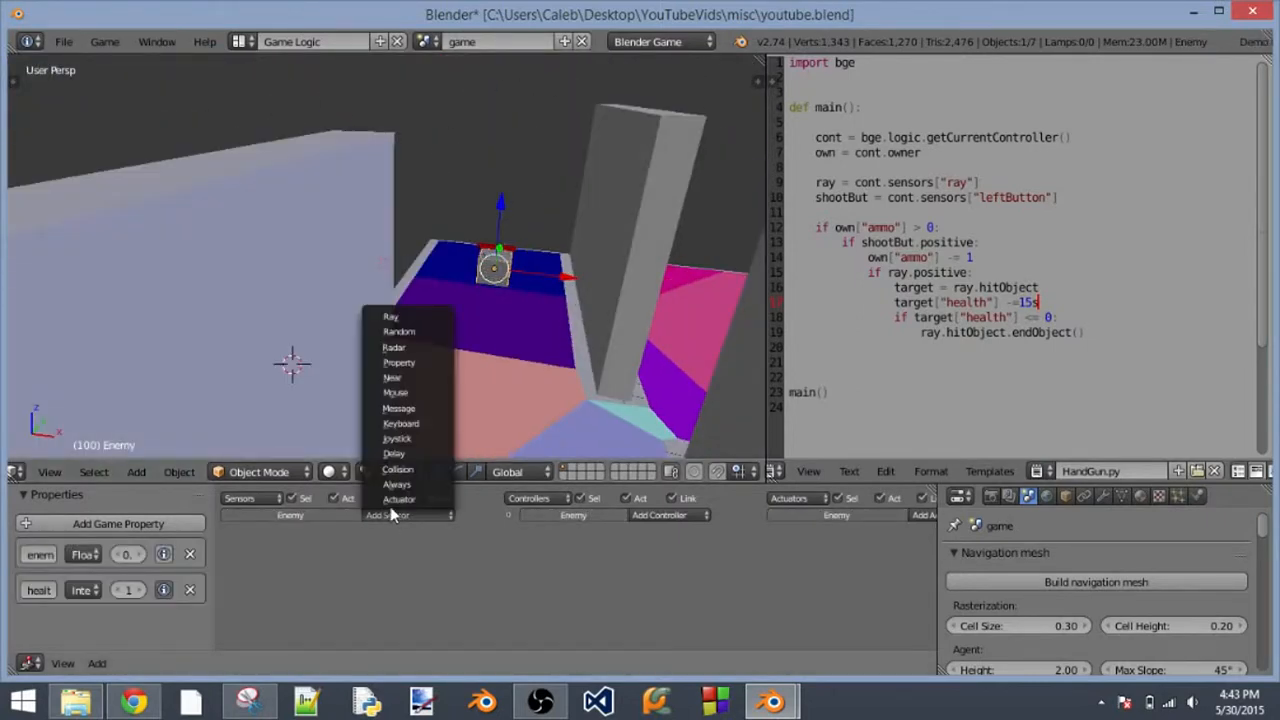
{"action": "left_click", "coordinate": [400, 495]}
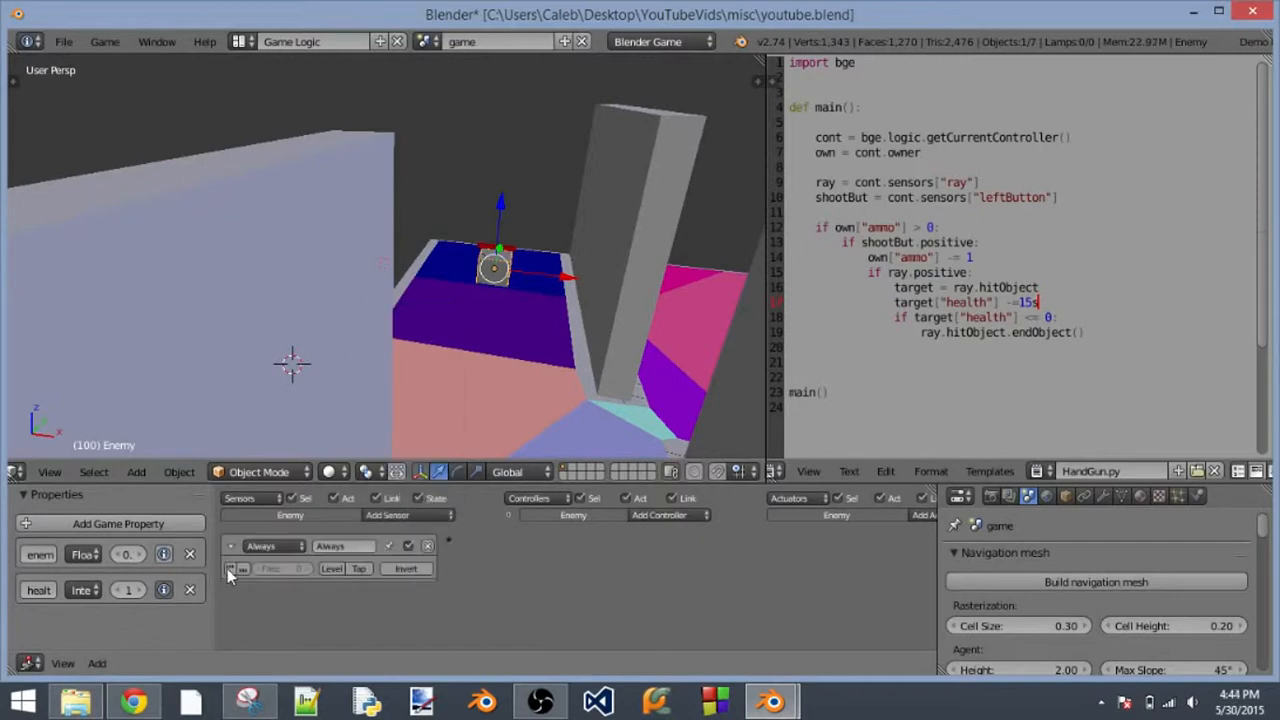
- Add a Steering actuator with Seek behavior to the Enemy and link the Always sensor to it through an And controller
{"action": "middle_click_drag", "start_coordinate": [903, 519], "coordinate": [826, 522]}
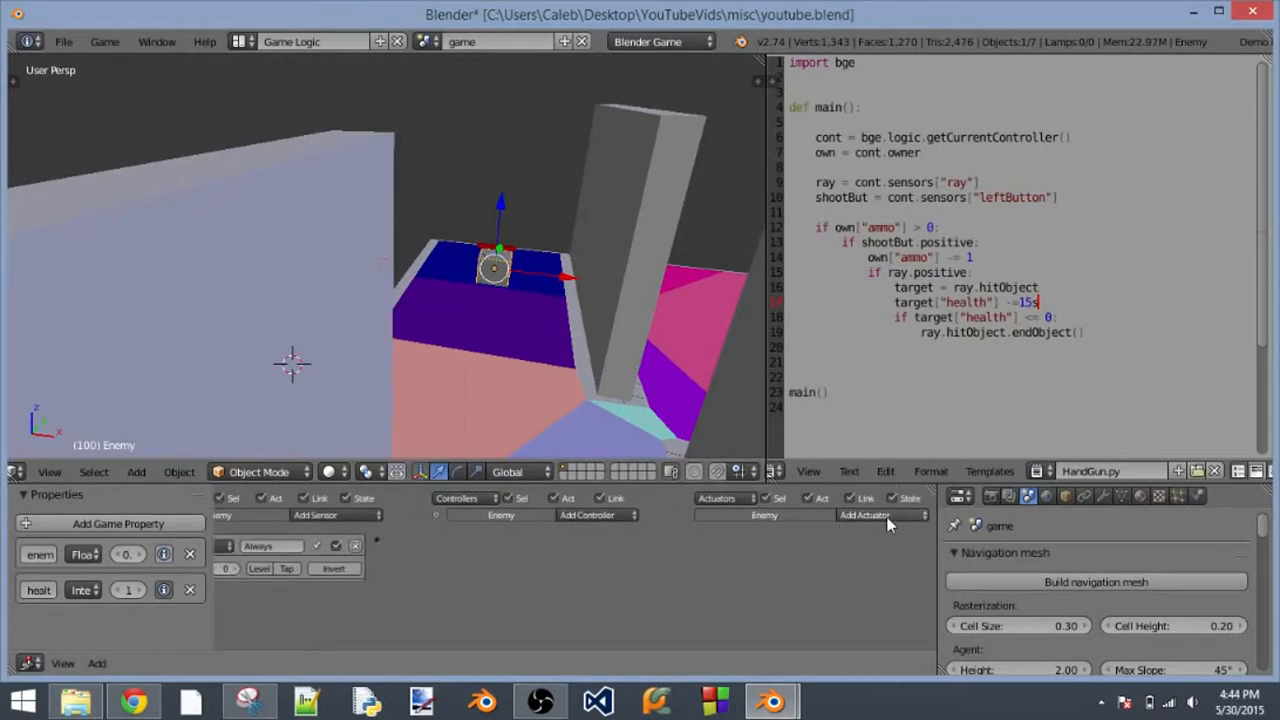
{"action": "left_click", "coordinate": [866, 515]}
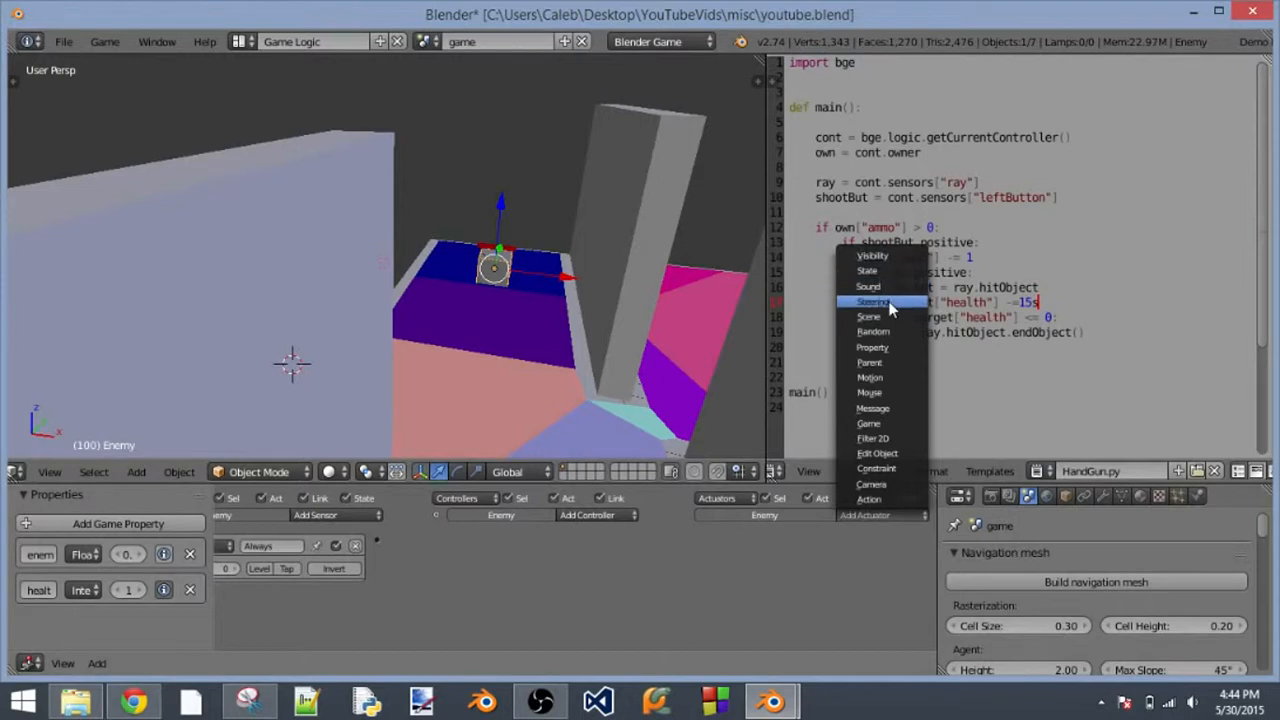
{"action": "left_click", "coordinate": [889, 302]}
{"action": "left_click", "coordinate": [862, 569]}
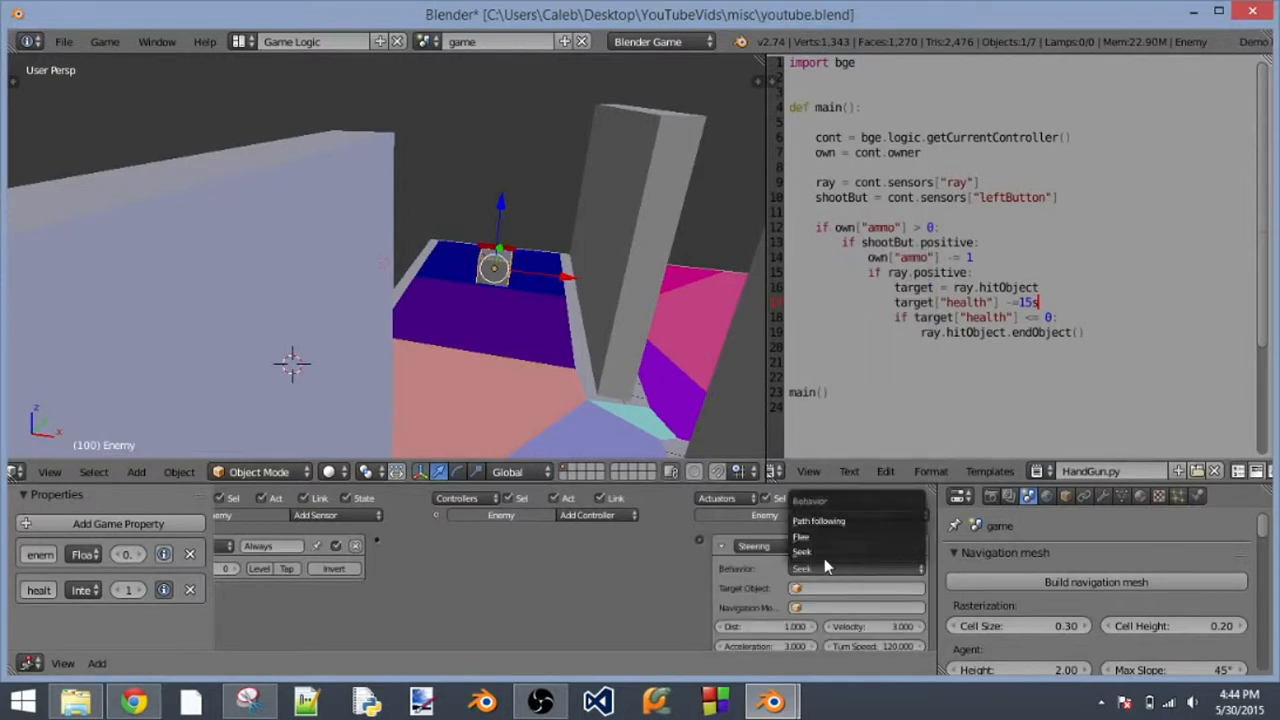
{"action": "left_click", "coordinate": [822, 555]}
{"action": "middle_click_drag", "start_coordinate": [421, 341], "coordinate": [440, 430]}
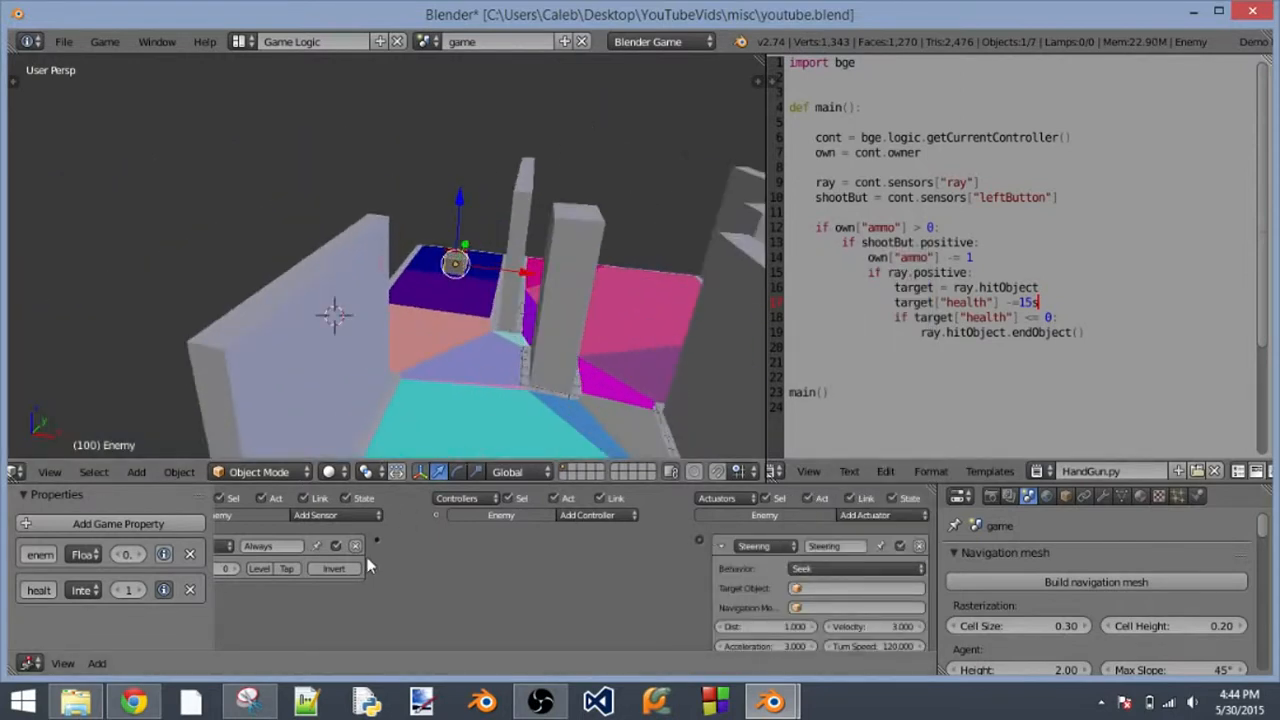
{"action": "left_click_drag", "start_coordinate": [709, 542], "coordinate": [702, 540]}
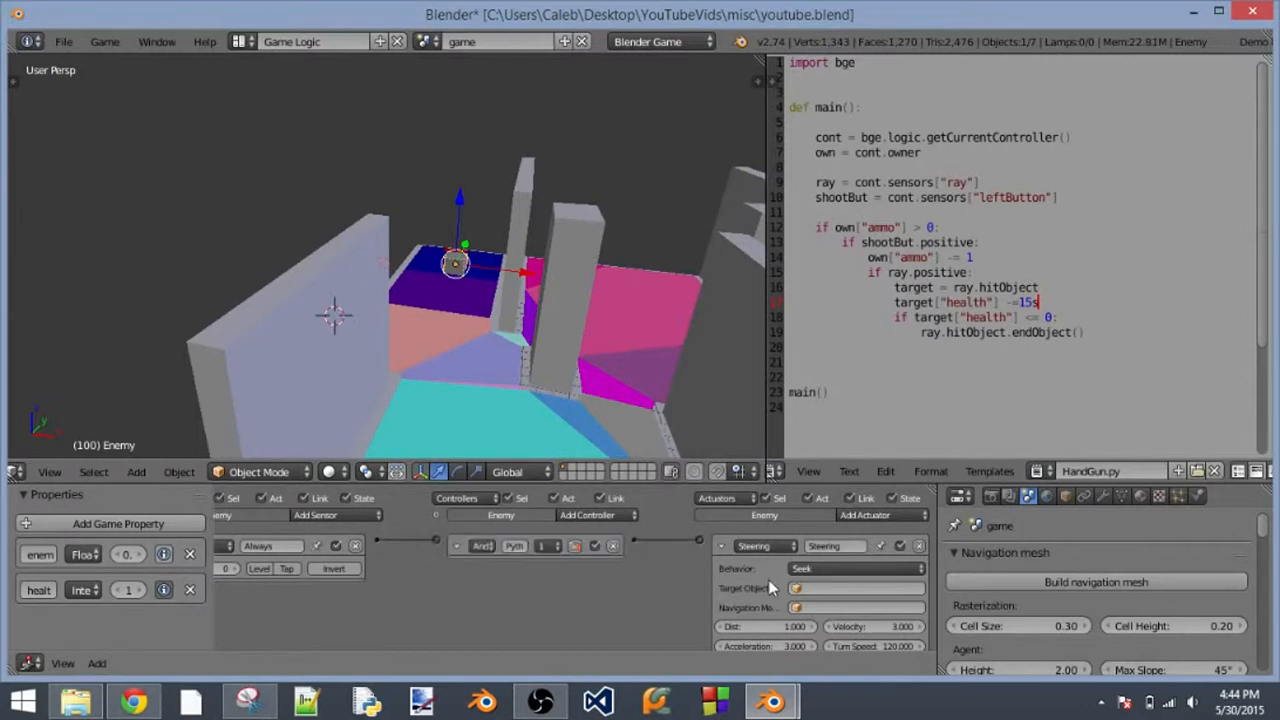
- Set the Steering actuator's target object to Player
{"action": "left_click", "coordinate": [824, 588]}
{"action": "scroll", "coordinate": [822, 540], "scroll_direction": "down", "scroll_amount": 4}
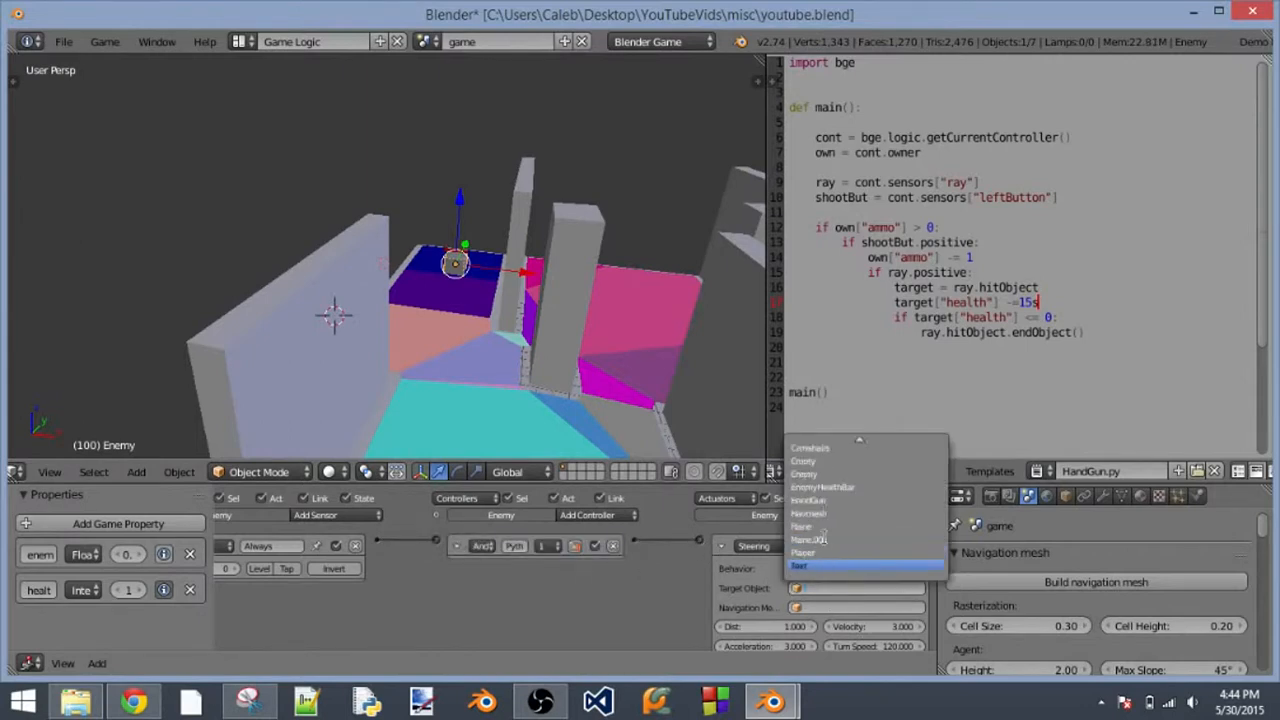
{"action": "left_click", "coordinate": [825, 552]}
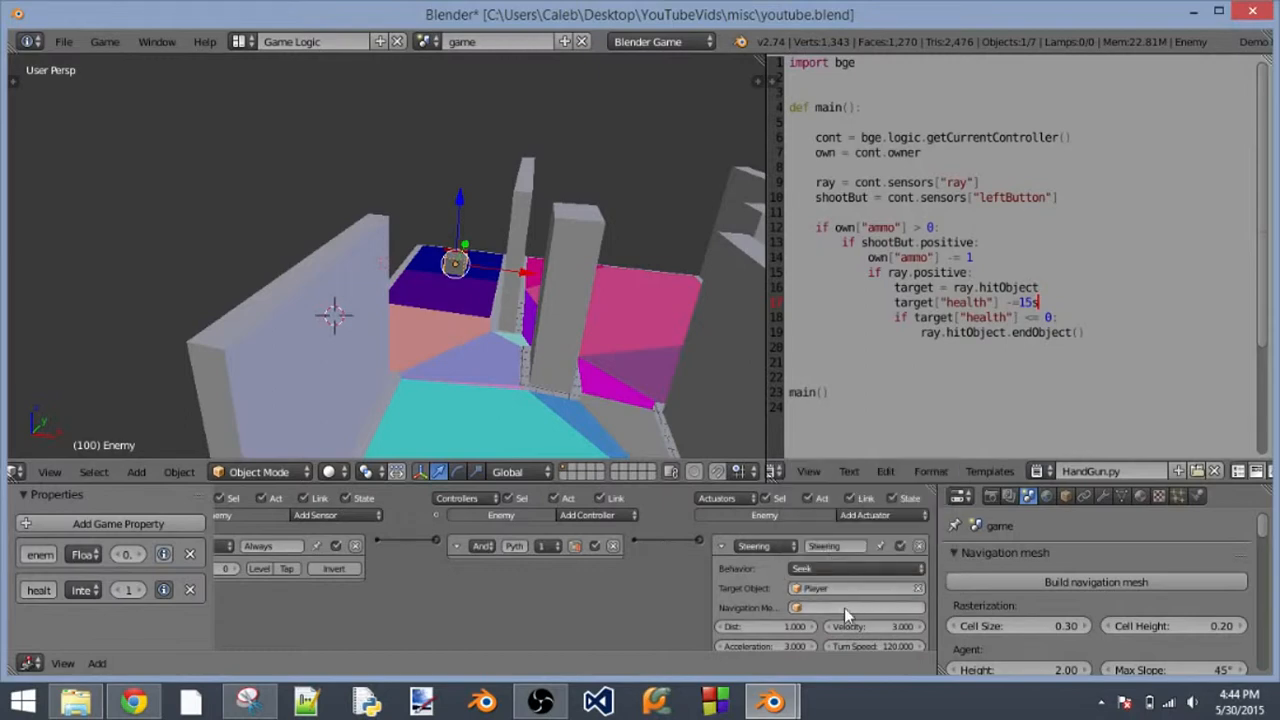
- Assign Navmesh as the Steering actuator's navigation mesh
{"action": "left_click", "coordinate": [844, 608]}
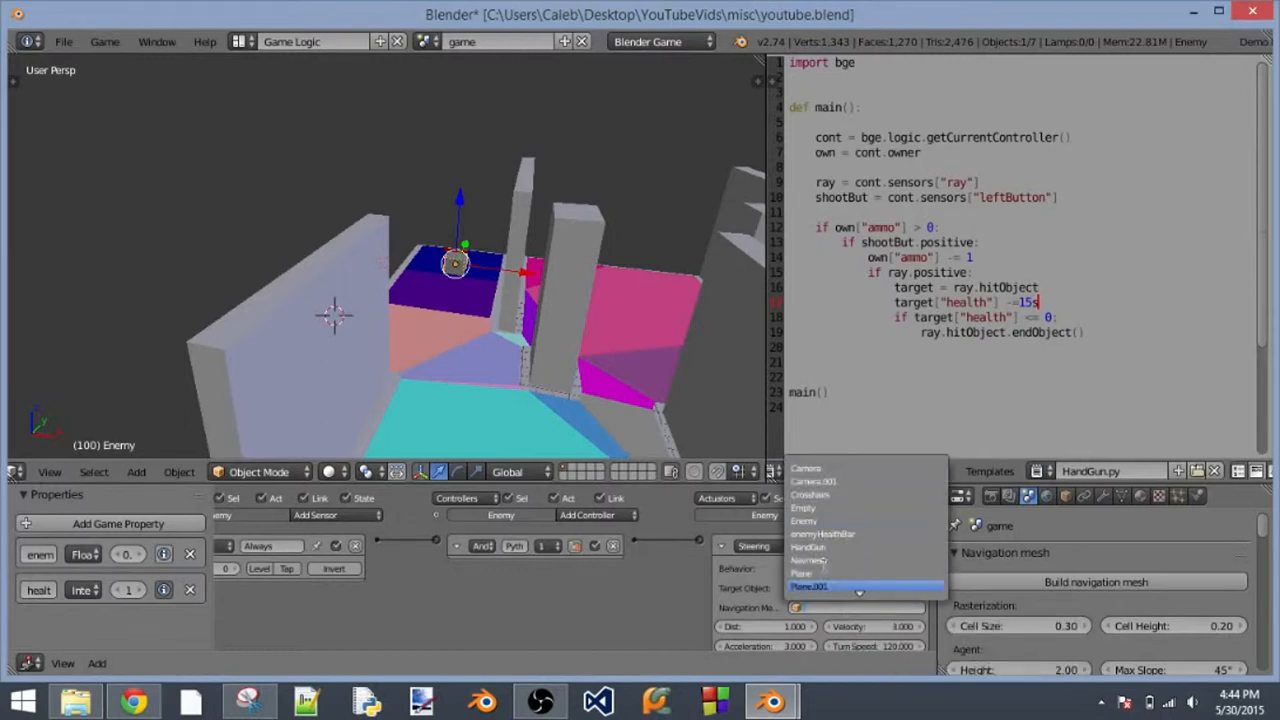
{"action": "scroll", "coordinate": [826, 588], "scroll_direction": "down", "scroll_amount": 2}
{"action": "scroll", "coordinate": [836, 520], "scroll_direction": "up", "scroll_amount": 4}
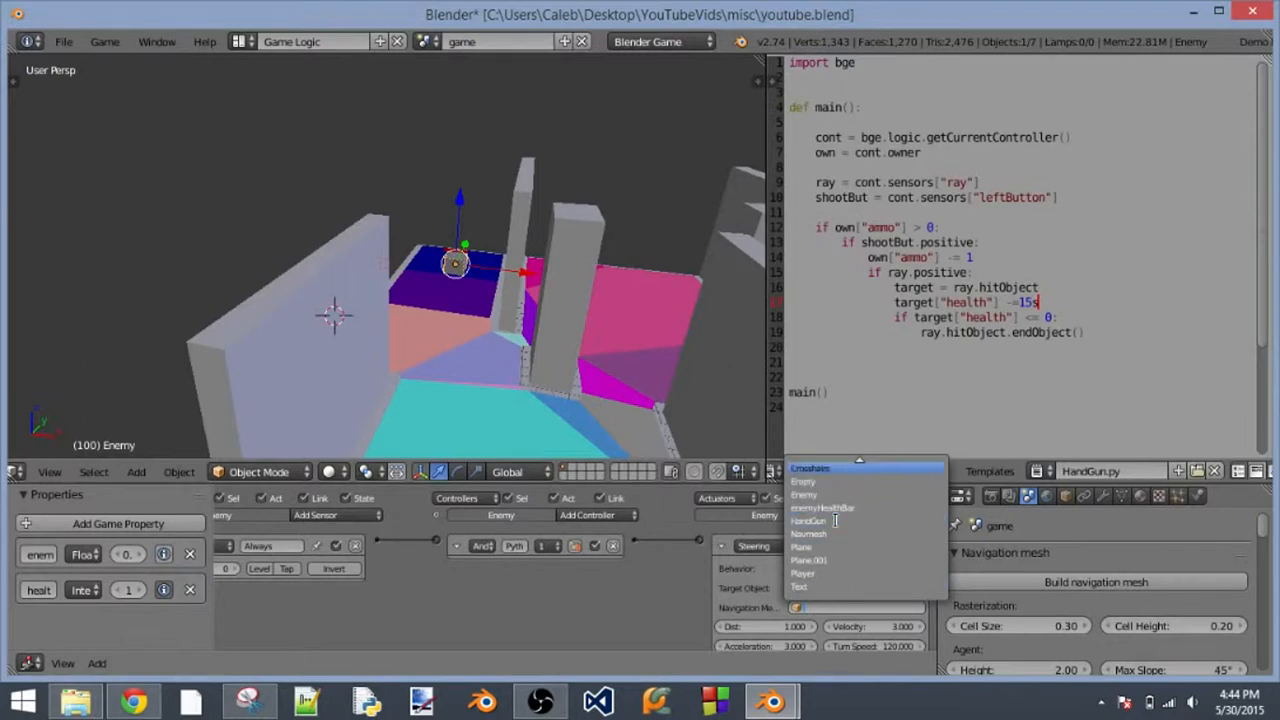
{"action": "scroll", "coordinate": [836, 520], "scroll_direction": "up", "scroll_amount": 3}
{"action": "scroll", "coordinate": [838, 519], "scroll_direction": "down", "scroll_amount": 11}
{"action": "scroll", "coordinate": [841, 519], "scroll_direction": "up", "scroll_amount": 4}
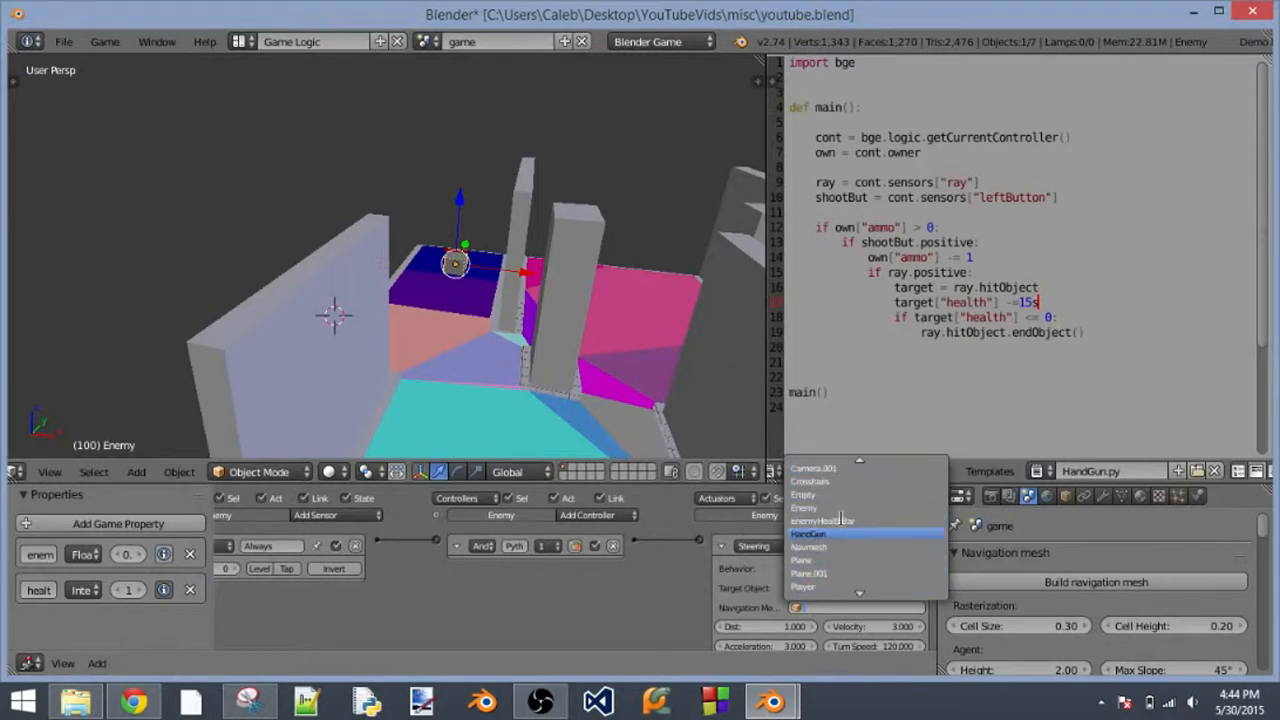
{"action": "scroll", "coordinate": [841, 519], "scroll_direction": "up", "scroll_amount": 4}
{"action": "scroll", "coordinate": [841, 519], "scroll_direction": "down", "scroll_amount": 9}
{"action": "scroll", "coordinate": [841, 519], "scroll_direction": "up", "scroll_amount": 3}
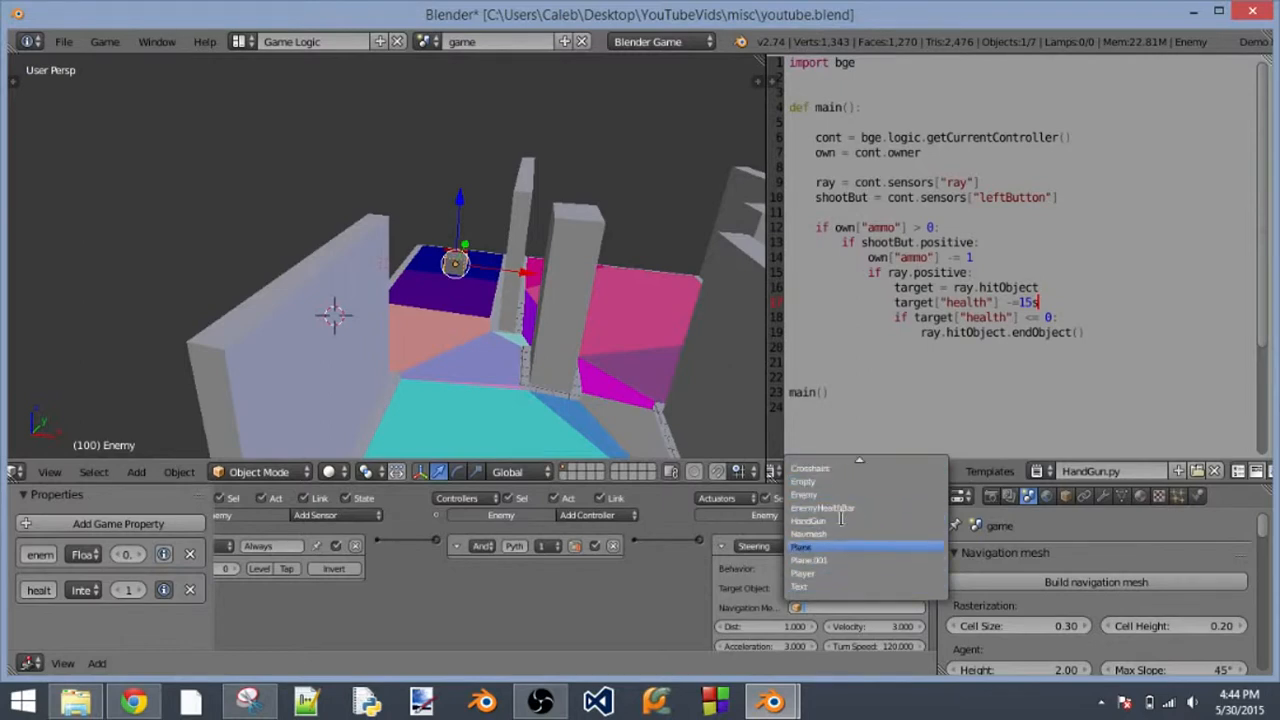
{"action": "scroll", "coordinate": [841, 519], "scroll_direction": "up", "scroll_amount": 2}
{"action": "scroll", "coordinate": [841, 519], "scroll_direction": "down", "scroll_amount": 2}
{"action": "scroll", "coordinate": [841, 519], "scroll_direction": "up", "scroll_amount": 1}
{"action": "left_click", "coordinate": [842, 534]}
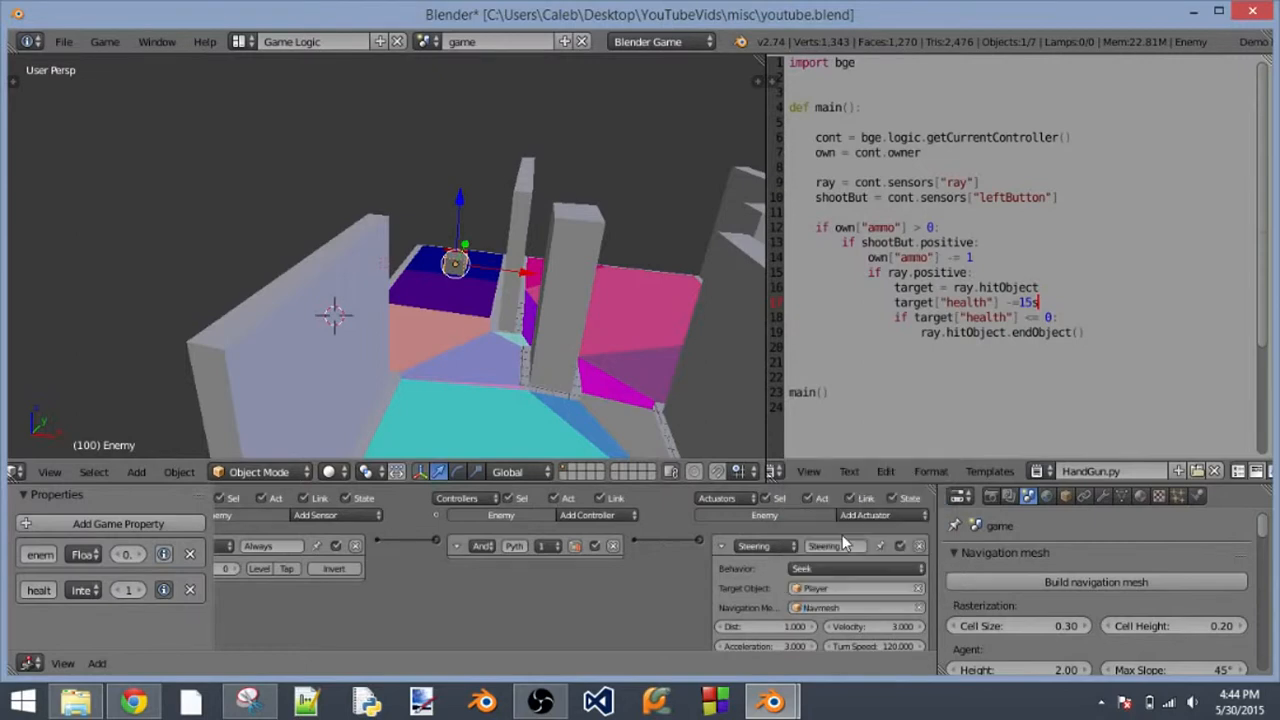
- Run the game briefly from an overhead view of the level to test the enemy's steering, and stop it
{"action": "scroll", "coordinate": [577, 369], "scroll_direction": "down", "scroll_amount": 4}
{"action": "middle_click_drag", "start_coordinate": [531, 263], "coordinate": [610, 336]}
{"action": "scroll", "coordinate": [610, 336], "scroll_direction": "down", "scroll_amount": 3}
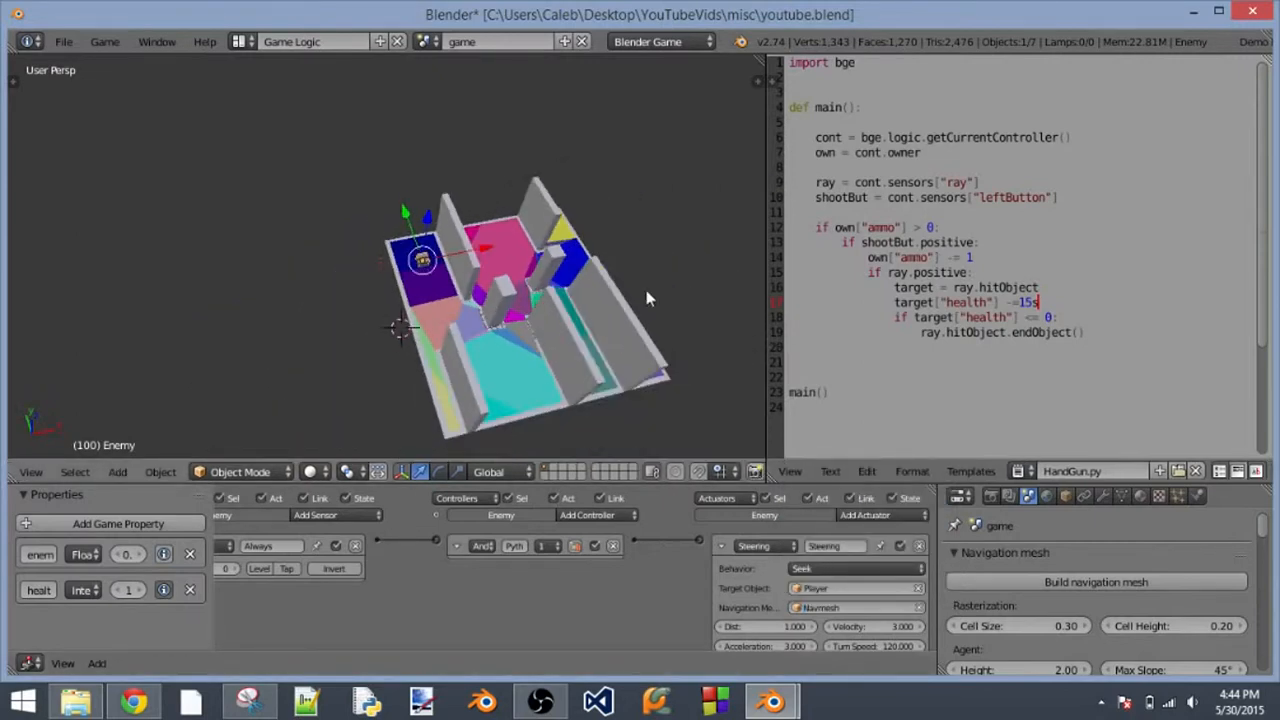
{"action": "middle_click_drag", "start_coordinate": [646, 292], "coordinate": [586, 306]}
{"action": "key", "text": "p"}
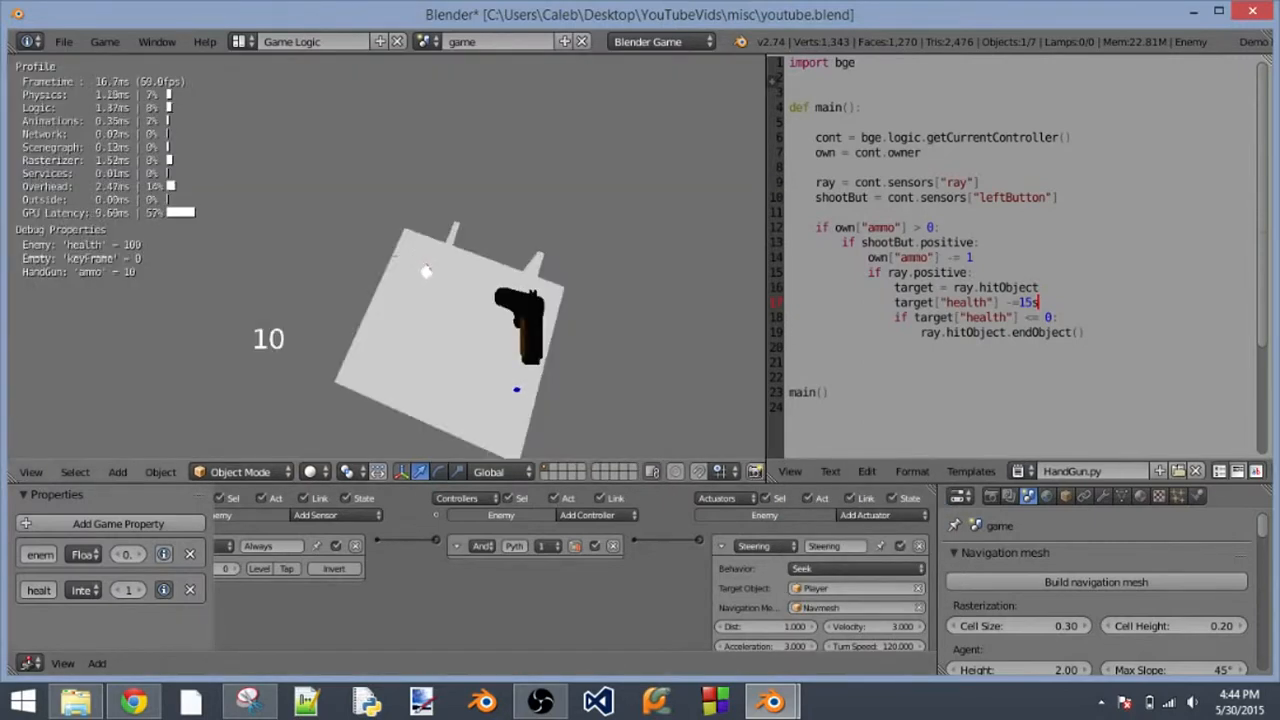
{"action": "key", "text": "Escape"}
{"action": "middle_click_drag", "start_coordinate": [376, 371], "coordinate": [597, 357]}
{"action": "scroll", "coordinate": [597, 357], "scroll_direction": "up", "scroll_amount": 6}
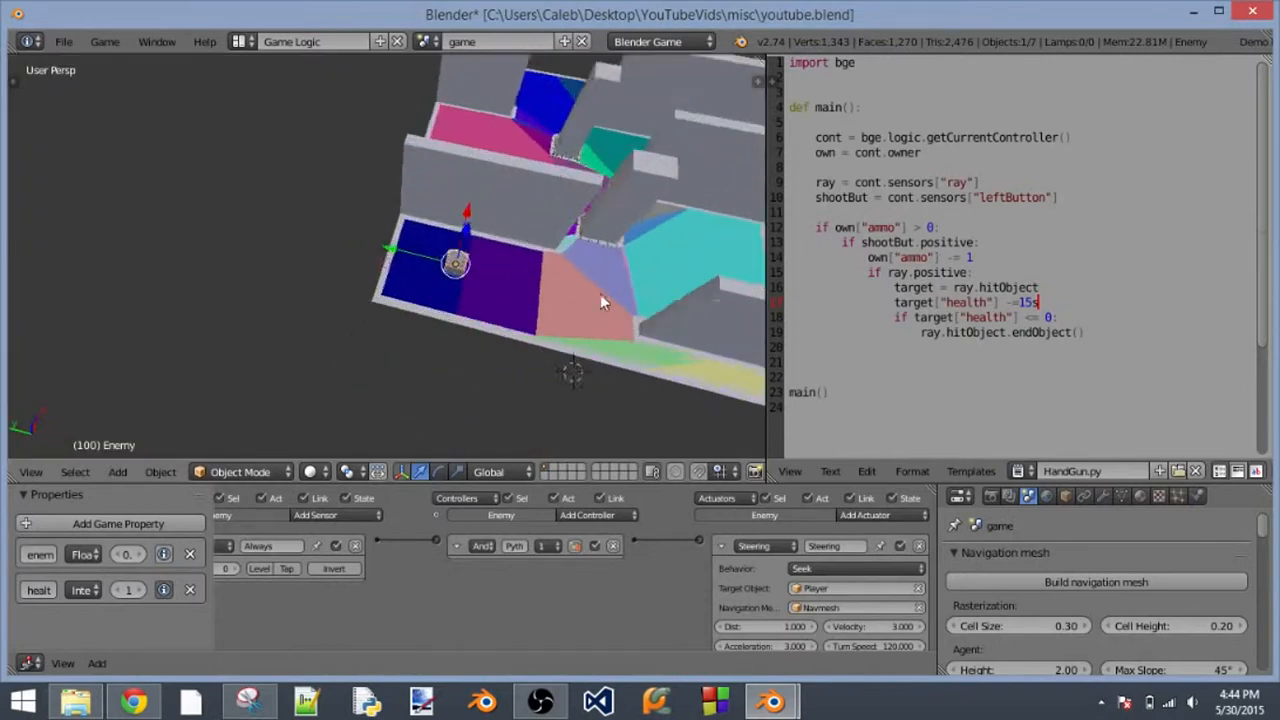
- Run the game from a closer view of the Enemy to check its Seek movement, and stop it
{"action": "key", "text": "p"}
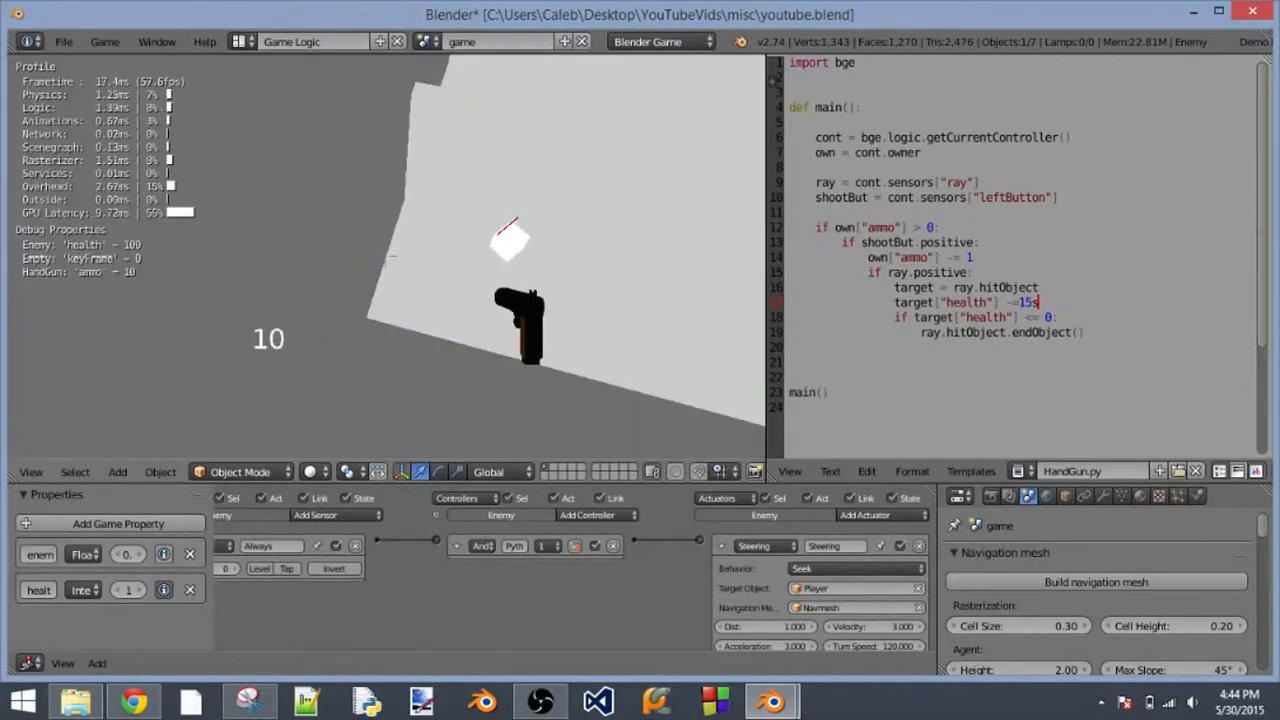
{"action": "key", "text": "Escape"}
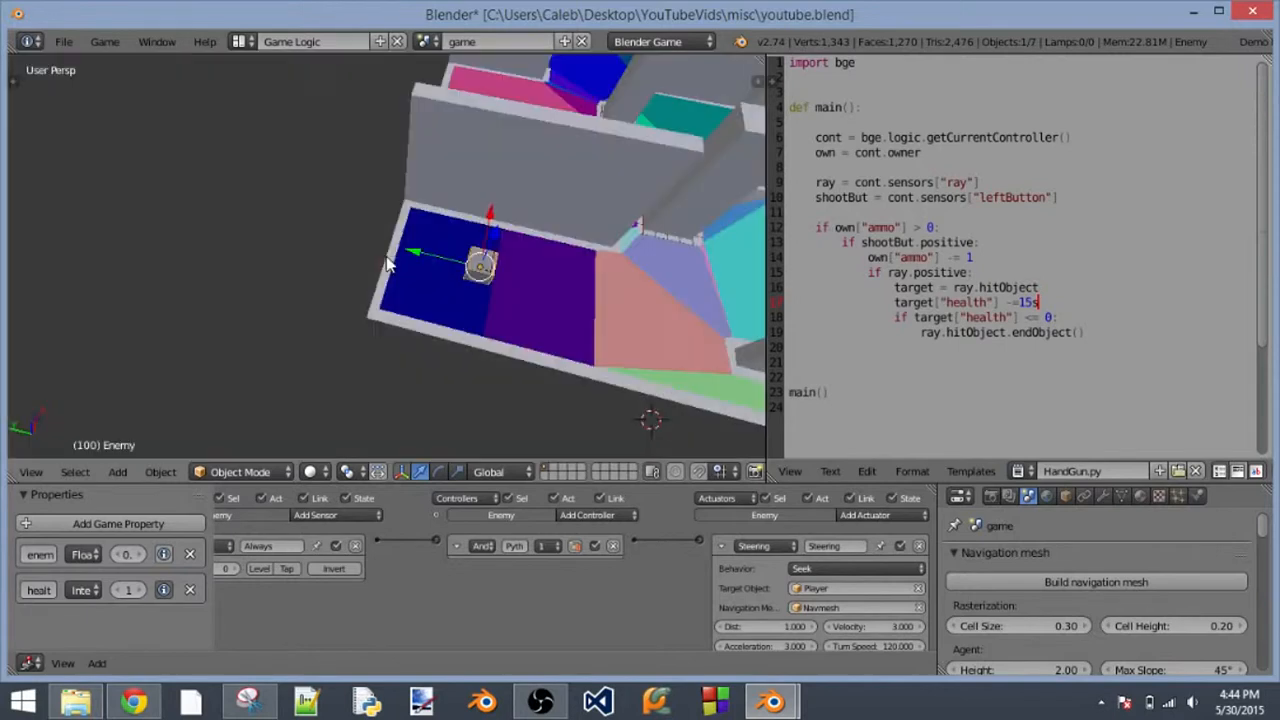
{"action": "scroll", "coordinate": [646, 329], "scroll_direction": "down", "scroll_amount": 3}
{"action": "scroll", "coordinate": [646, 329], "scroll_direction": "up", "scroll_amount": 3}
{"action": "scroll", "coordinate": [645, 329], "scroll_direction": "down", "scroll_amount": 3}
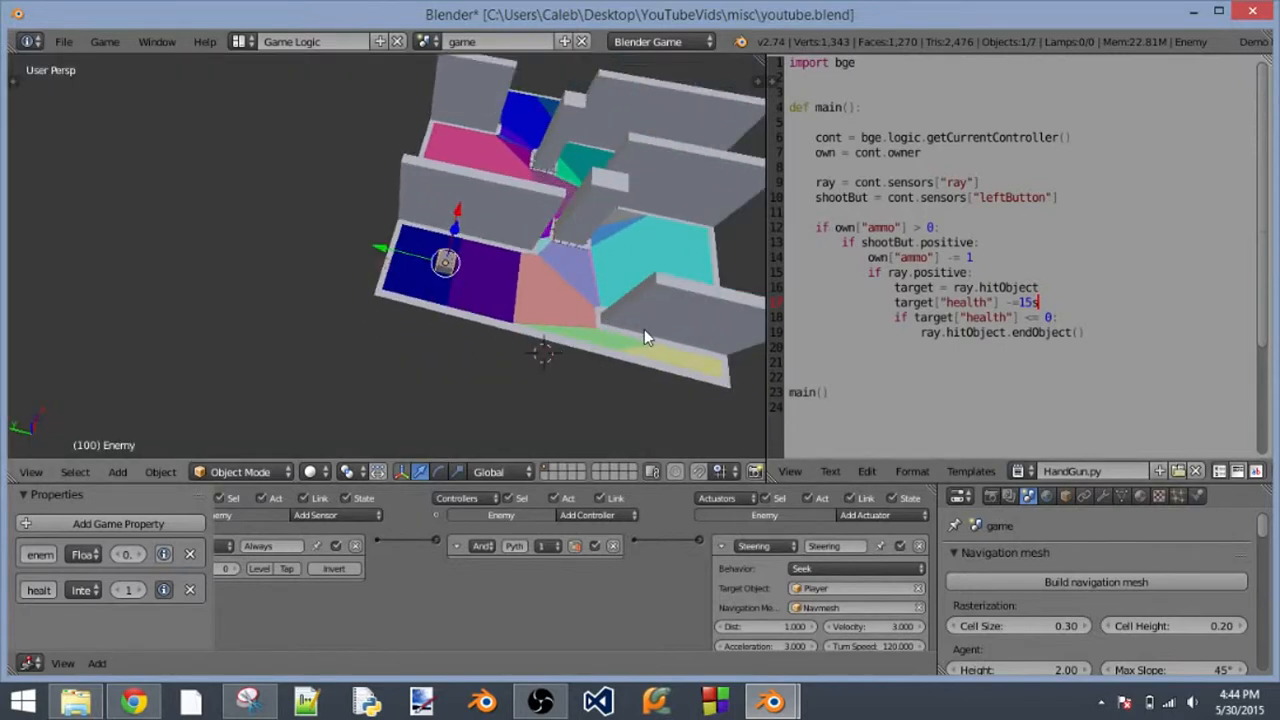
- Change the Enemy's Steering behavior to Path following and set its facing axis to Y
{"action": "middle_click_drag", "start_coordinate": [645, 329], "coordinate": [697, 434]}
{"action": "left_click", "coordinate": [838, 568]}
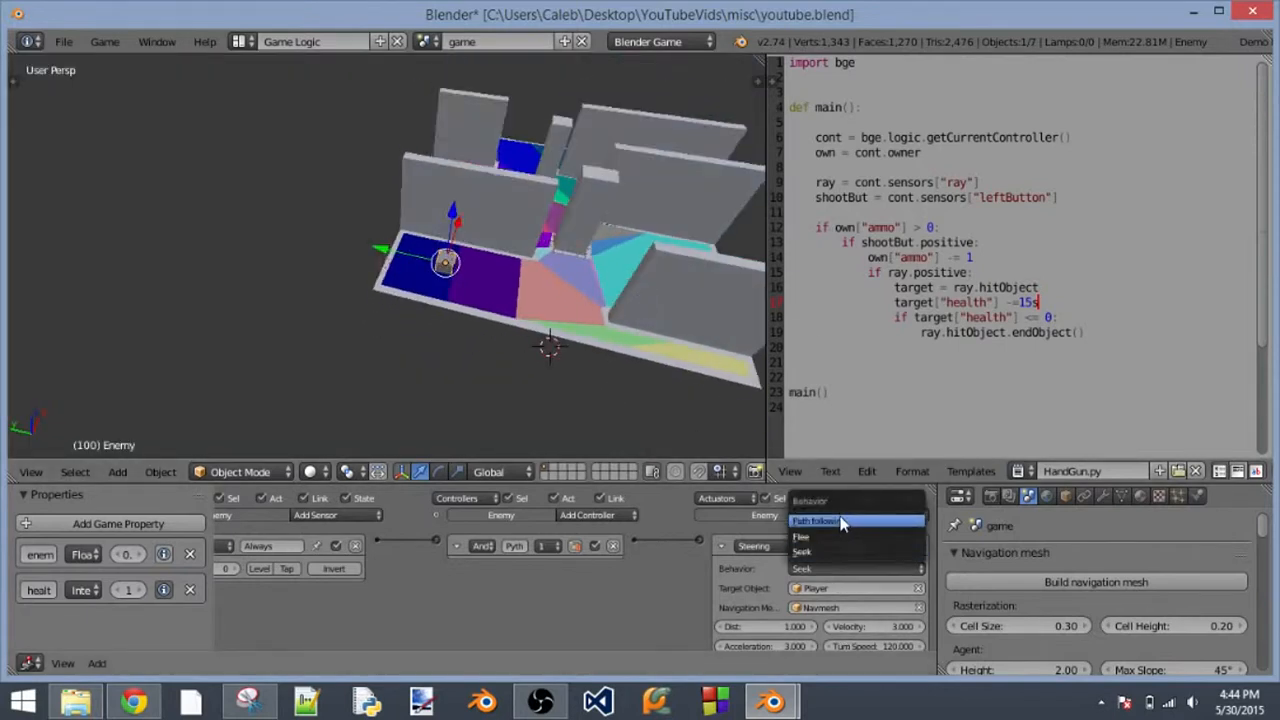
{"action": "left_click", "coordinate": [840, 513]}
{"action": "scroll", "coordinate": [842, 553], "scroll_direction": "down", "scroll_amount": 3}
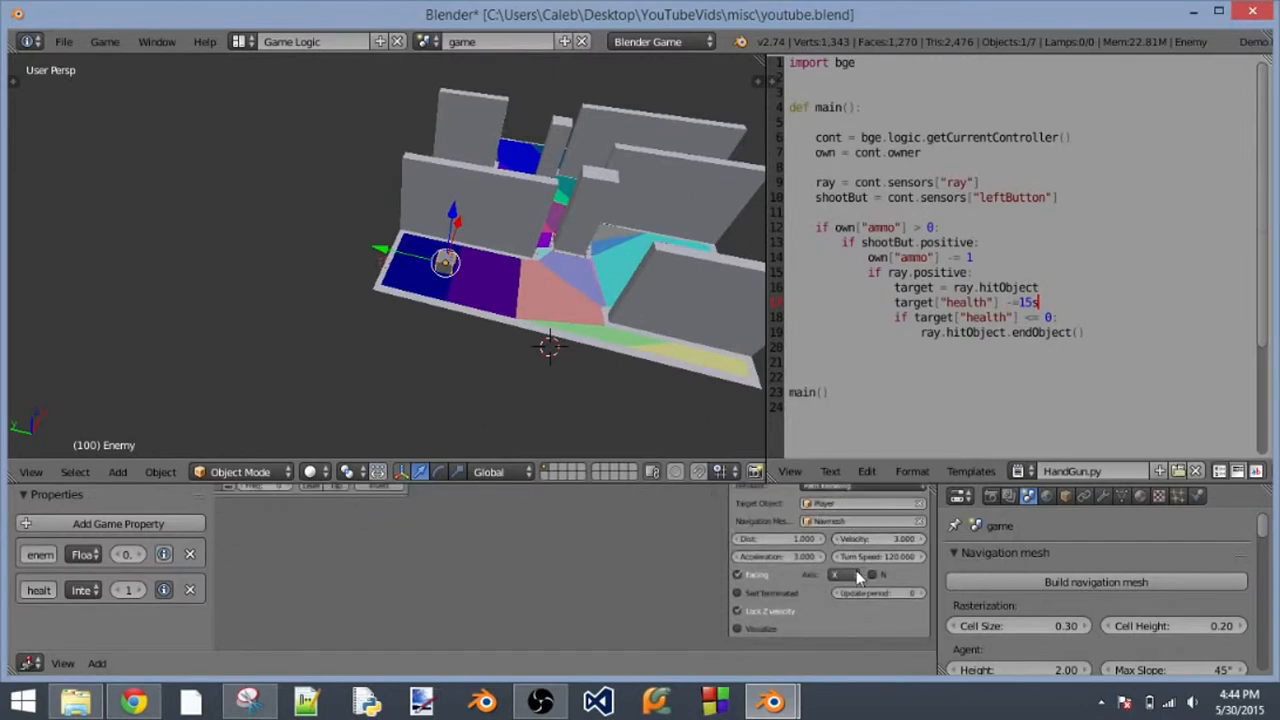
{"action": "left_click", "coordinate": [857, 576]}
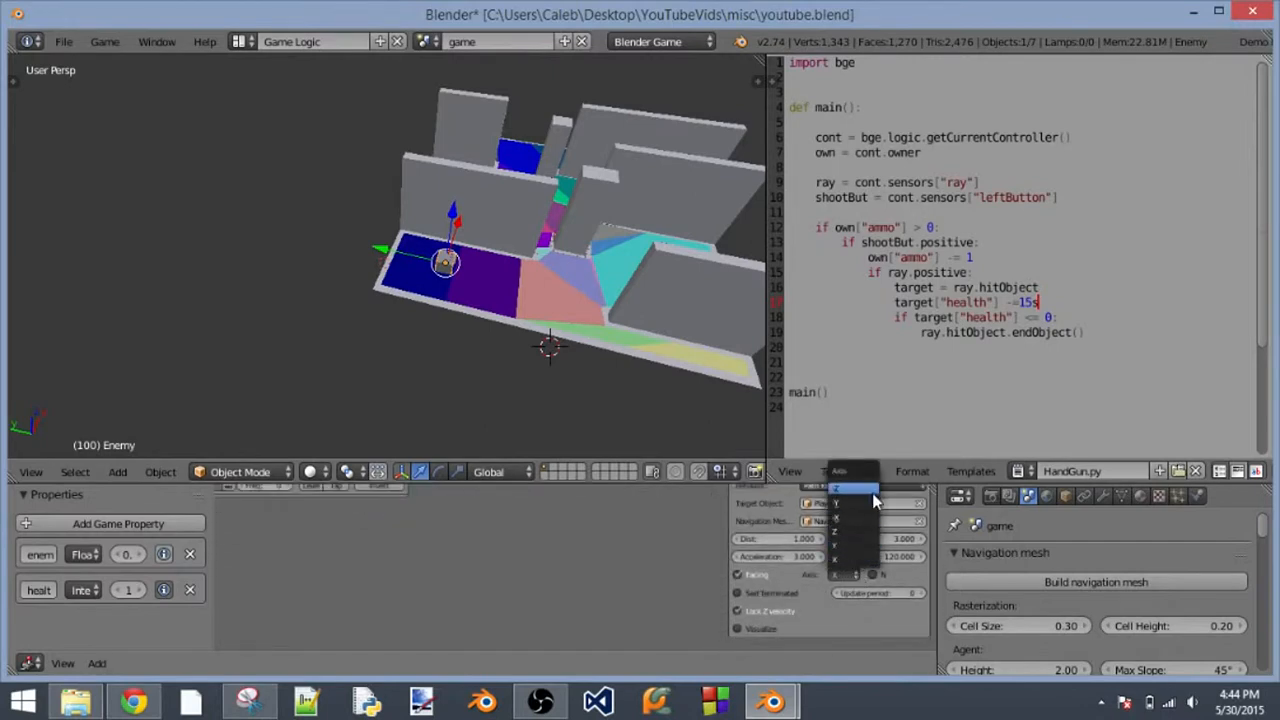
{"action": "left_click", "coordinate": [859, 557]}
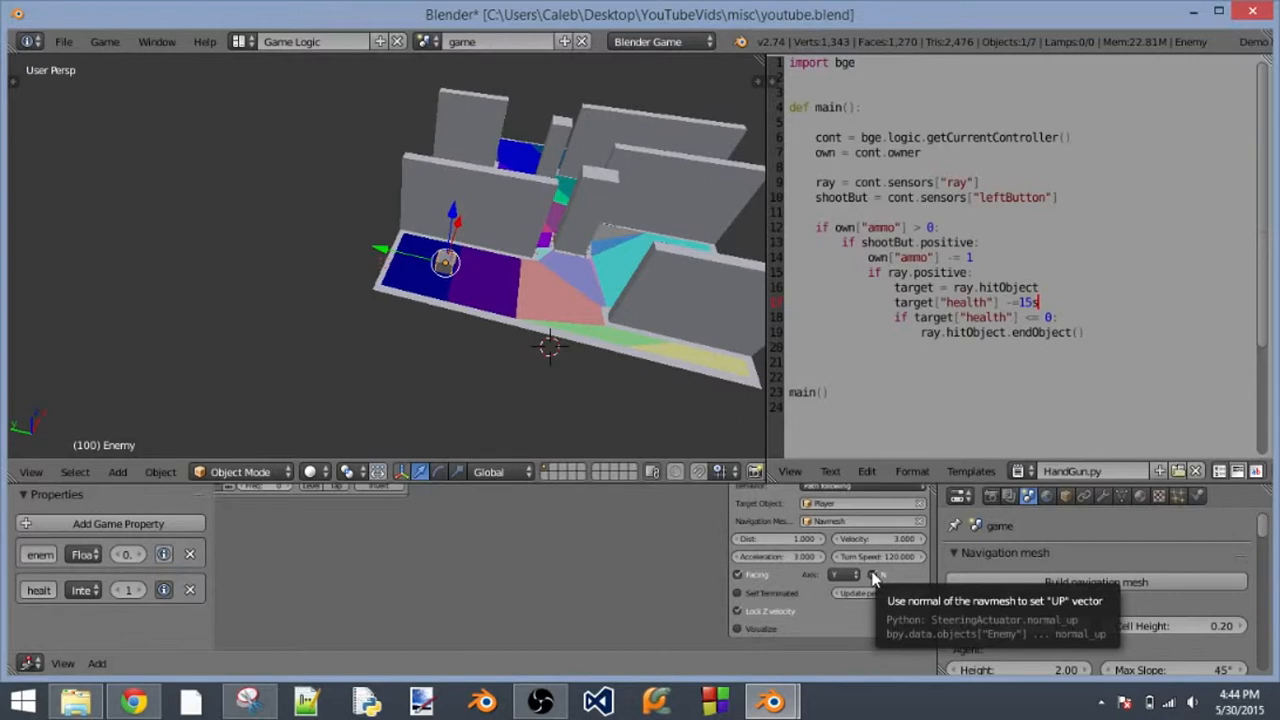
- Enable the debug visualization of the Enemy's path following
{"action": "middle_click_drag", "start_coordinate": [593, 337], "coordinate": [650, 390]}
{"action": "scroll", "coordinate": [630, 400], "scroll_direction": "up", "scroll_amount": 5}
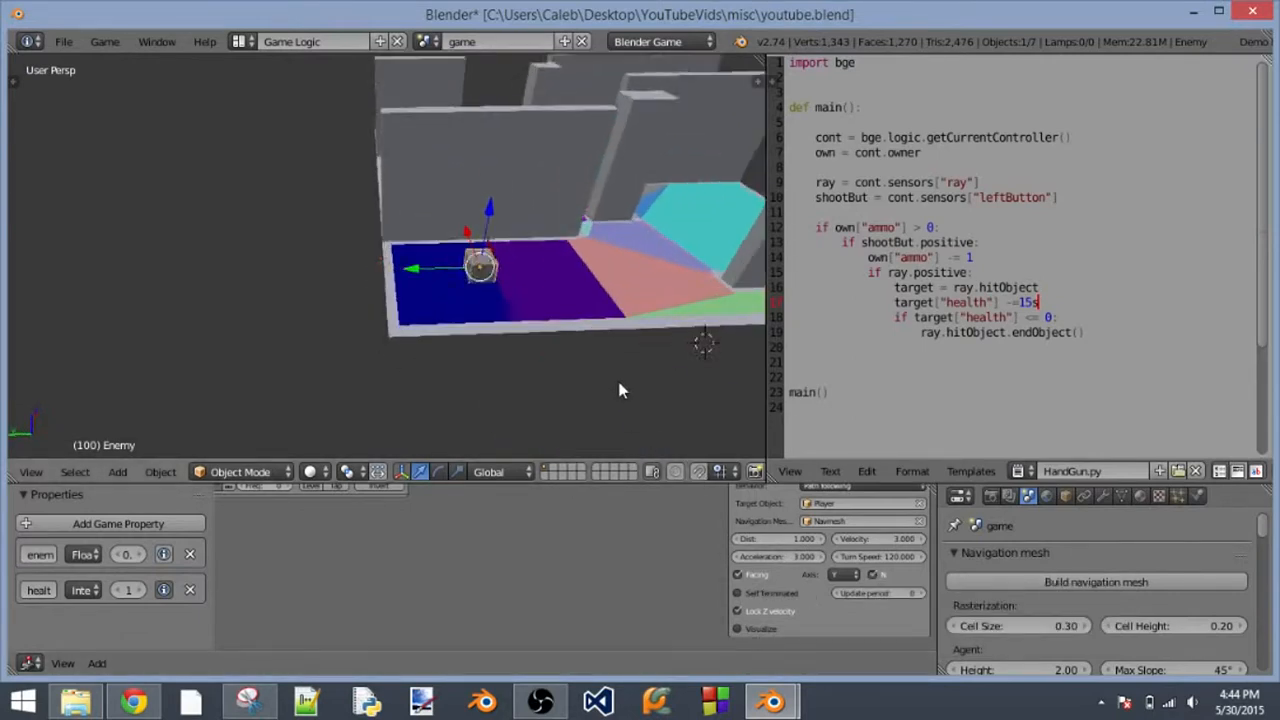
{"action": "middle_click_drag", "start_coordinate": [543, 266], "coordinate": [640, 320]}
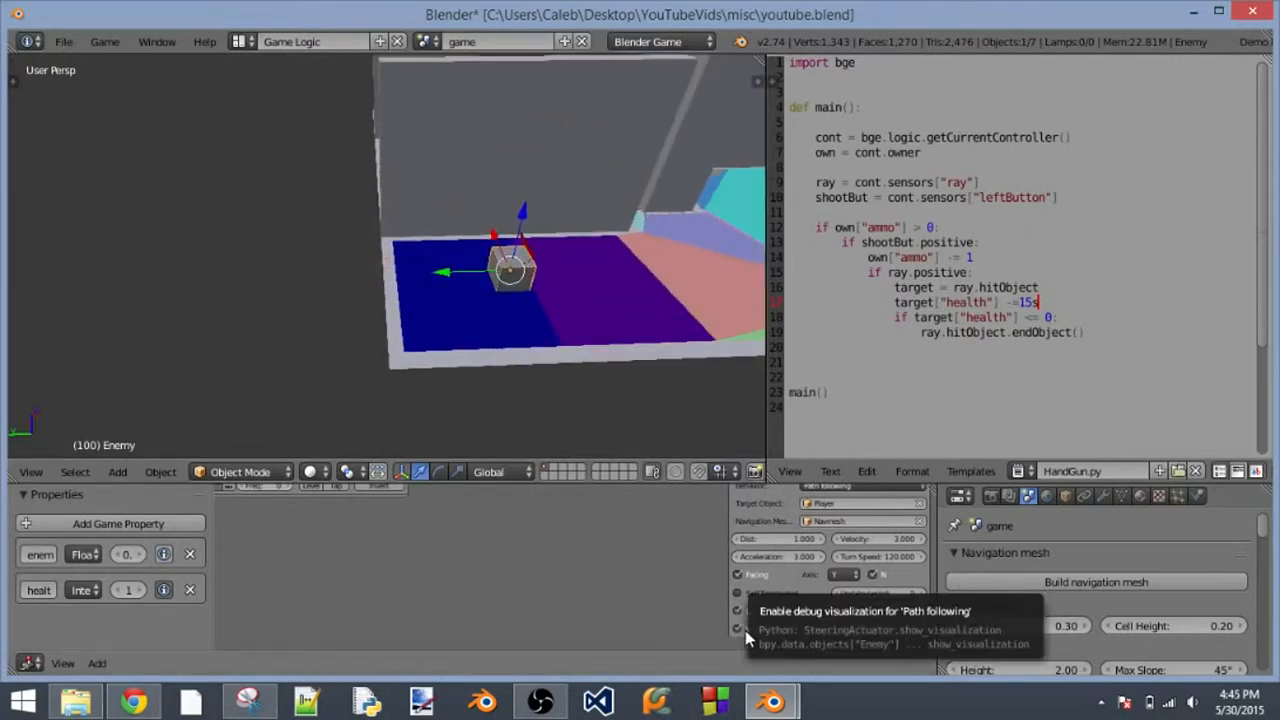
- Run the game from the top view to watch the Enemy follow its path, and stop it
{"action": "scroll", "coordinate": [600, 273], "scroll_direction": "down", "scroll_amount": 4}
{"action": "middle_click_drag", "start_coordinate": [617, 240], "coordinate": [463, 237]}
{"action": "scroll", "coordinate": [460, 220], "scroll_direction": "up", "scroll_amount": 3}
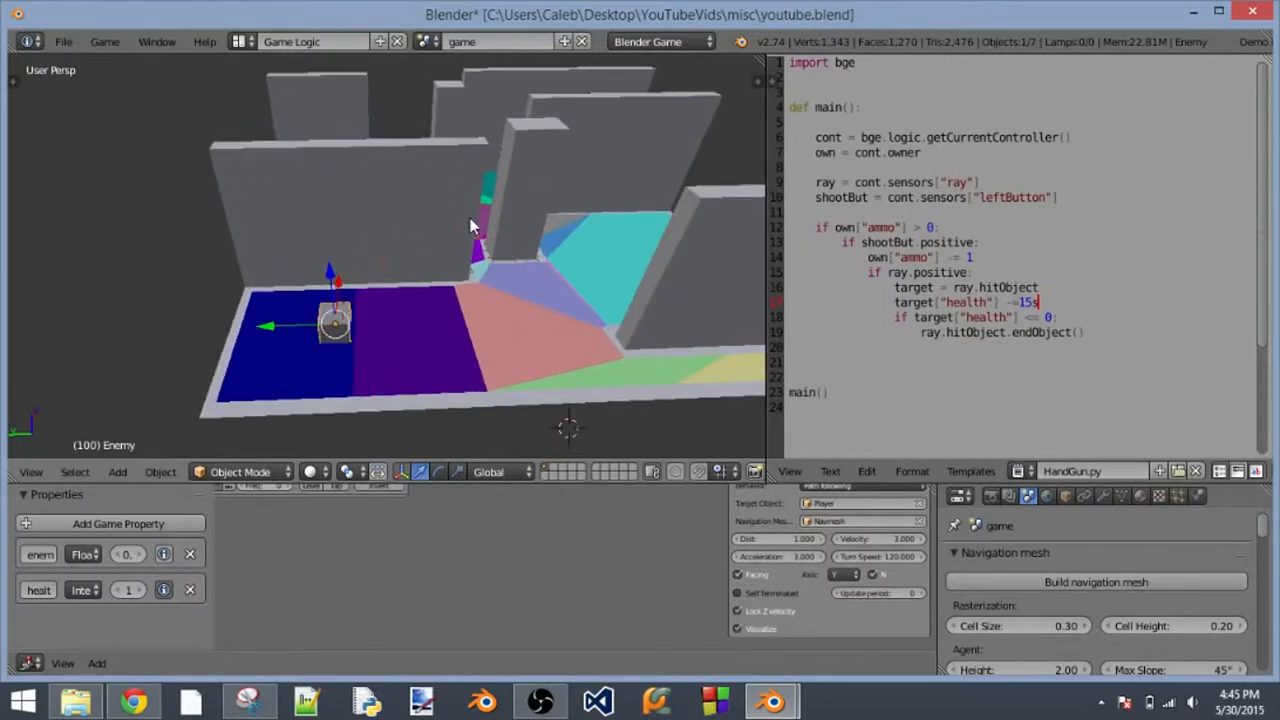
{"action": "key", "text": "KP_7"}
{"action": "scroll", "coordinate": [505, 238], "scroll_direction": "down", "scroll_amount": 4}
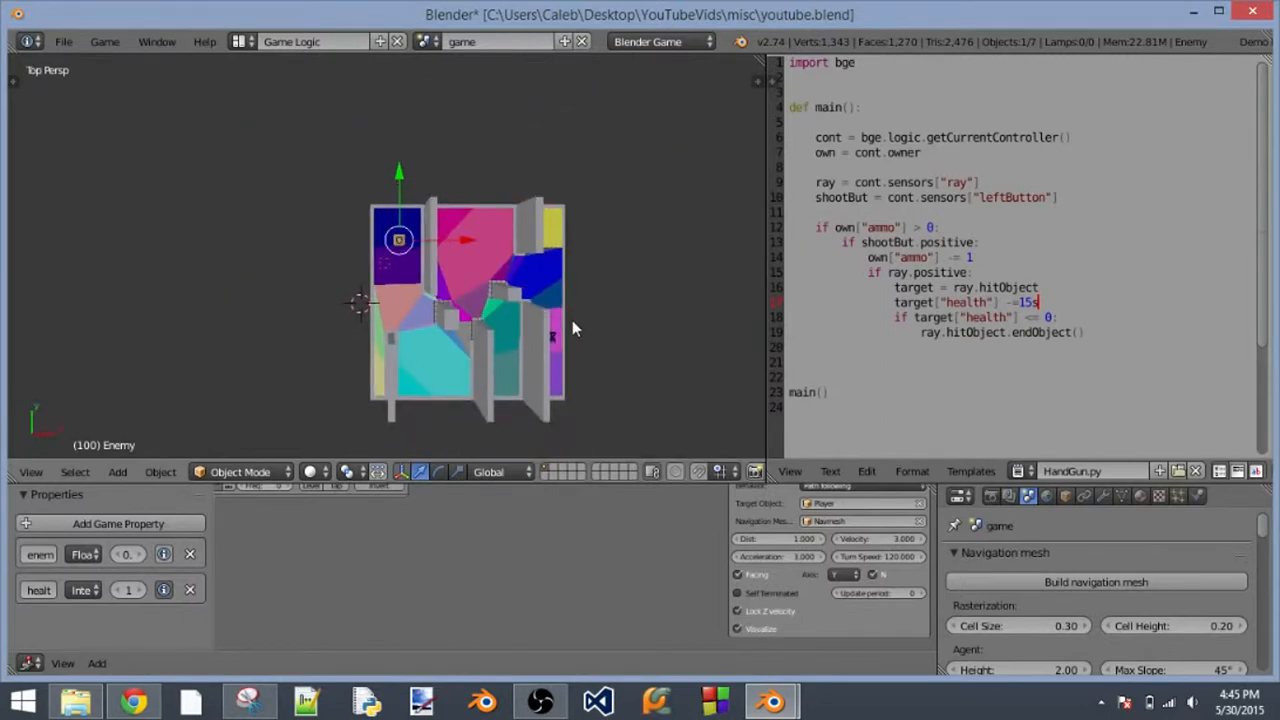
{"action": "key", "text": "p"}
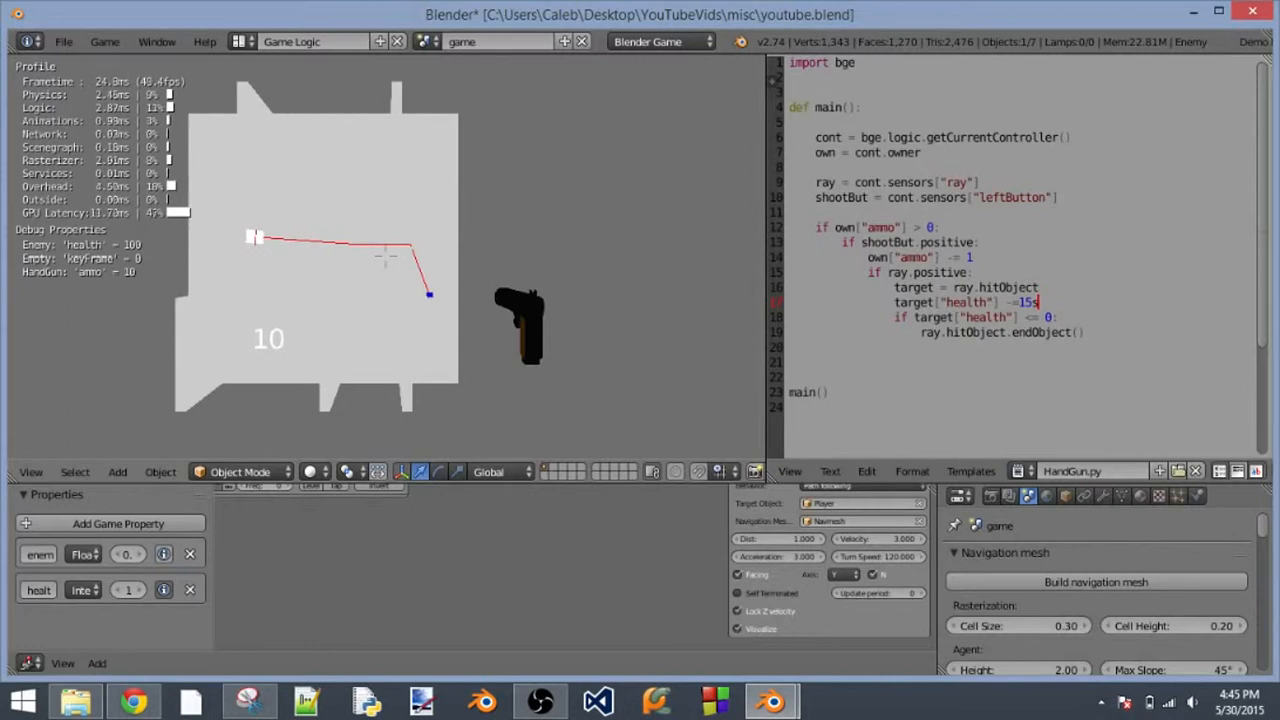
{"action": "key", "text": "Escape"}
- Select the Navmesh near the wall openings by the Enemy's corridor and enter Edit Mode
{"action": "scroll", "coordinate": [221, 255], "scroll_direction": "up", "scroll_amount": 4}
{"action": "middle_click_drag", "start_coordinate": [221, 255], "coordinate": [692, 280], "text": "shift"}
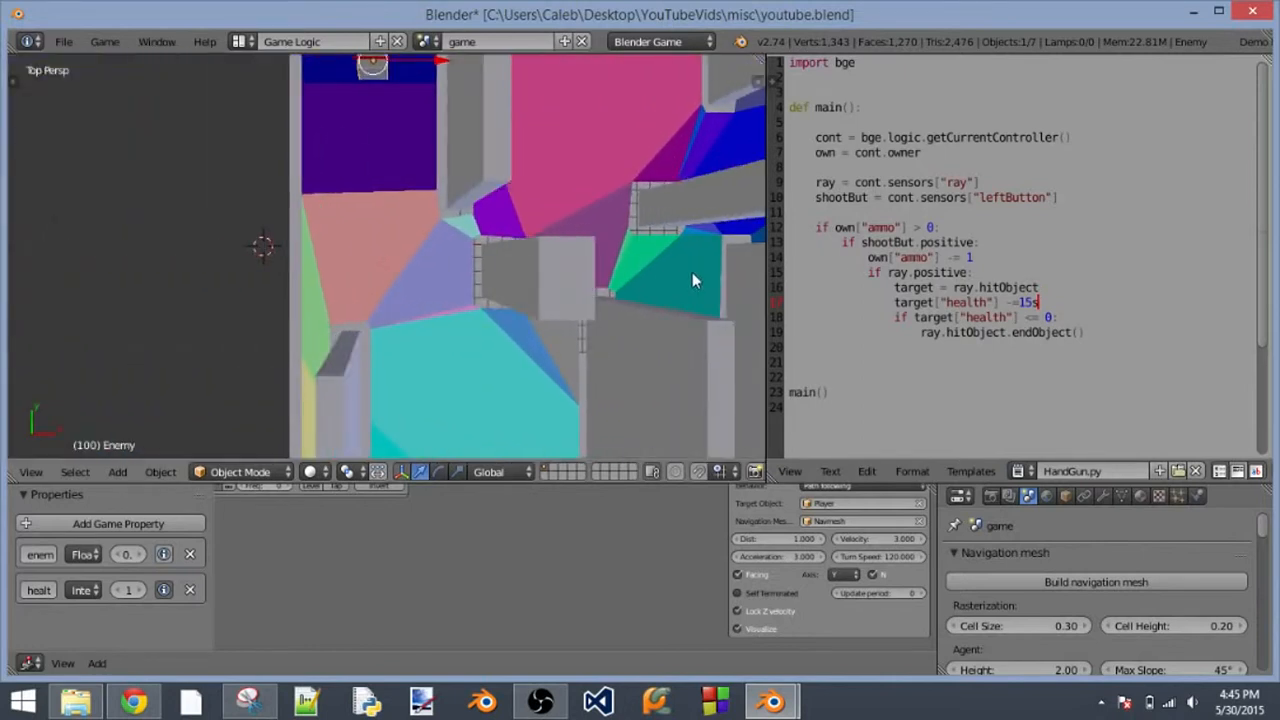
{"action": "scroll", "coordinate": [543, 290], "scroll_direction": "up", "scroll_amount": 3}
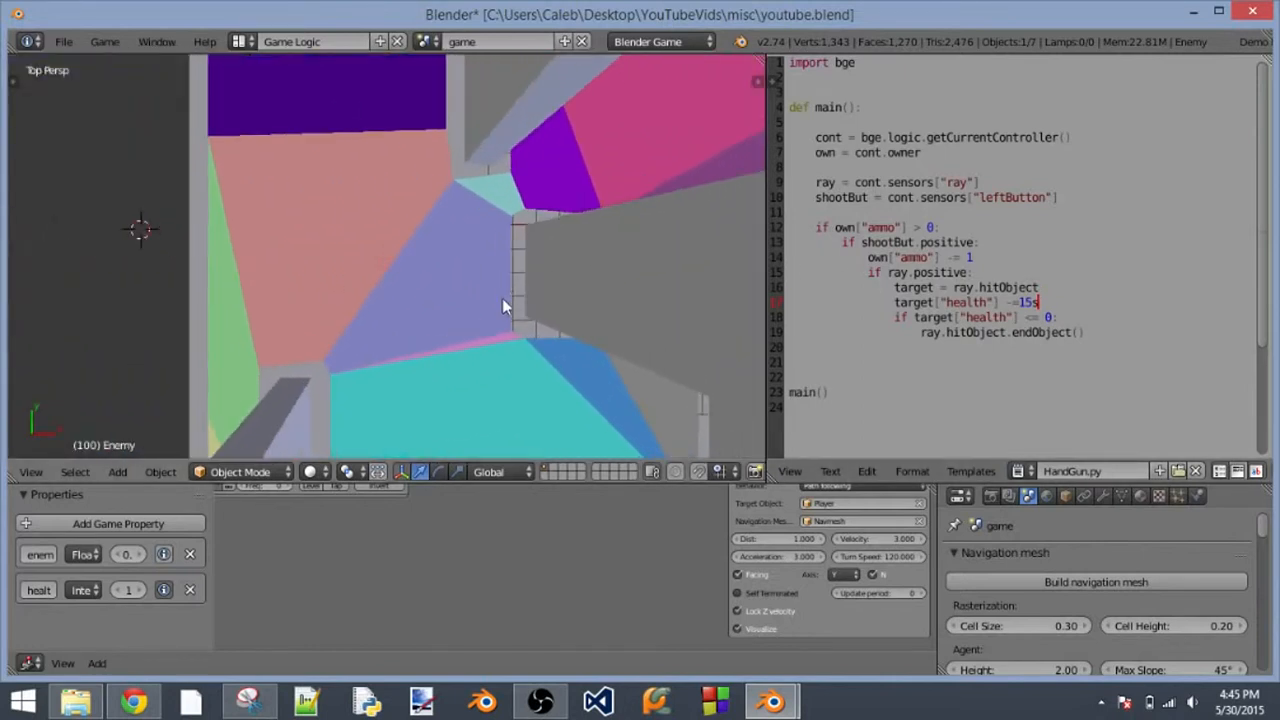
{"action": "middle_click_drag", "start_coordinate": [502, 305], "coordinate": [451, 345]}
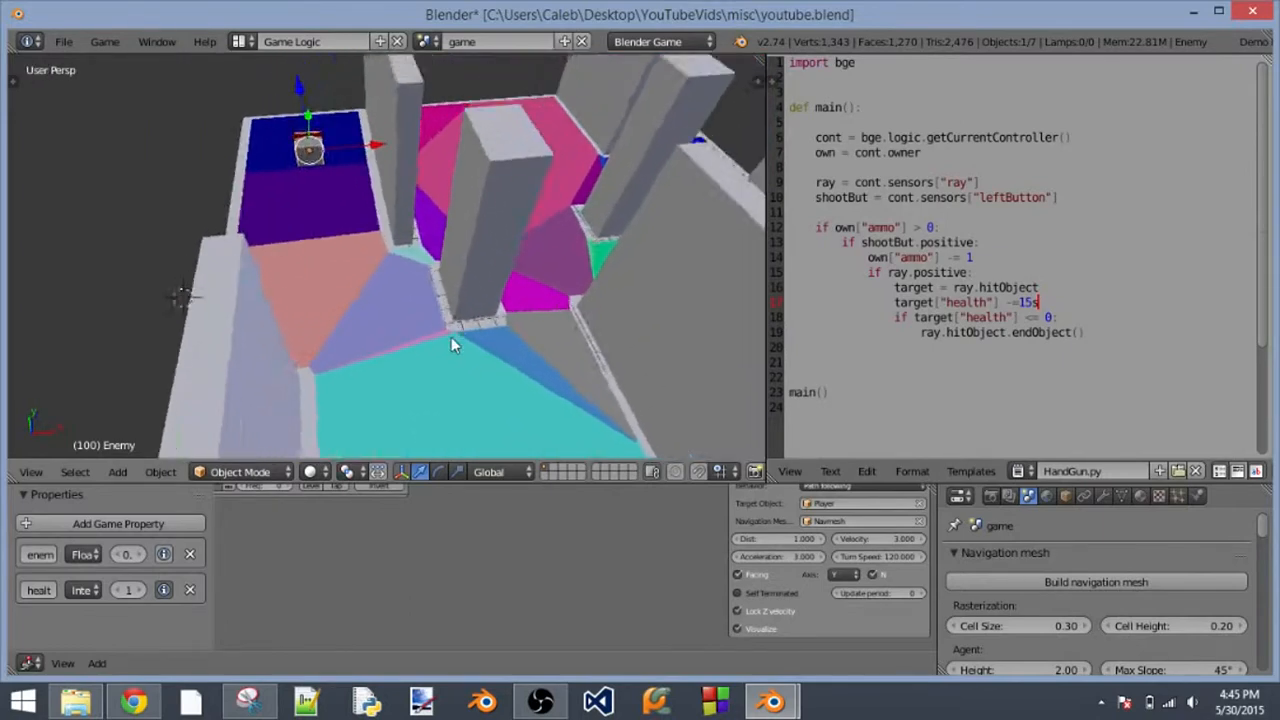
{"action": "scroll", "coordinate": [402, 434], "scroll_direction": "up", "scroll_amount": 4}
{"action": "middle_click_drag", "start_coordinate": [402, 434], "coordinate": [517, 297]}
{"action": "right_click", "coordinate": [448, 350]}
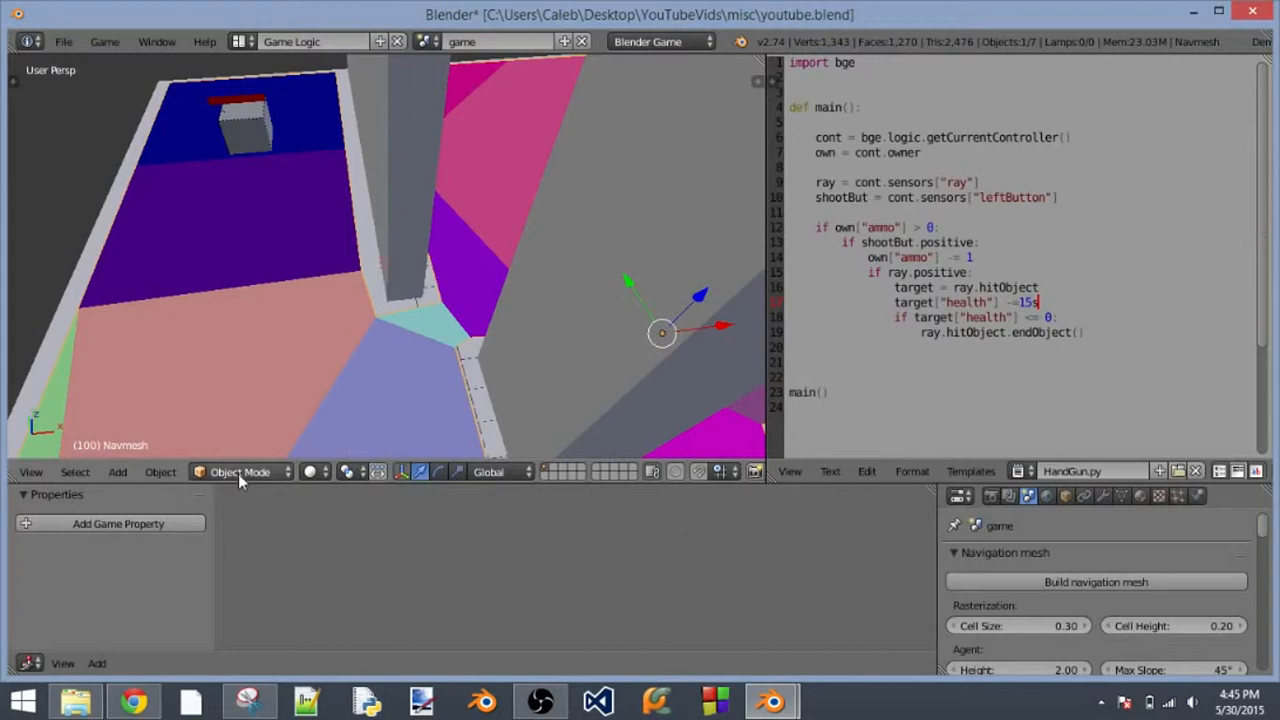
{"action": "left_click", "coordinate": [240, 478]}
{"action": "left_click", "coordinate": [246, 430]}
- Move the navmesh vertices beside the end of the Enemy's corridor wall farther away from the wall
{"action": "middle_click_drag", "start_coordinate": [307, 349], "coordinate": [563, 490]}
{"action": "scroll", "coordinate": [471, 353], "scroll_direction": "up", "scroll_amount": 2}
{"action": "right_click", "coordinate": [511, 305]}
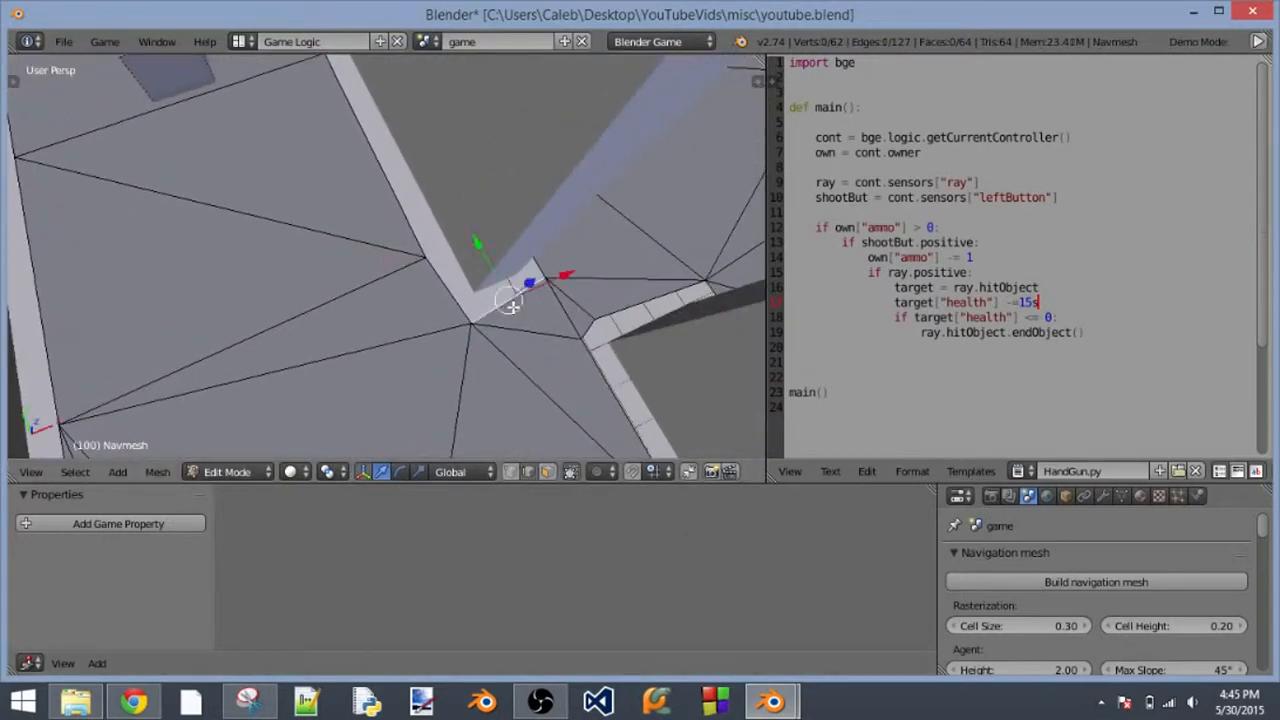
{"action": "left_click_drag", "start_coordinate": [499, 277], "coordinate": [475, 297]}
{"action": "right_click", "coordinate": [470, 314]}
{"action": "right_click", "coordinate": [563, 282]}
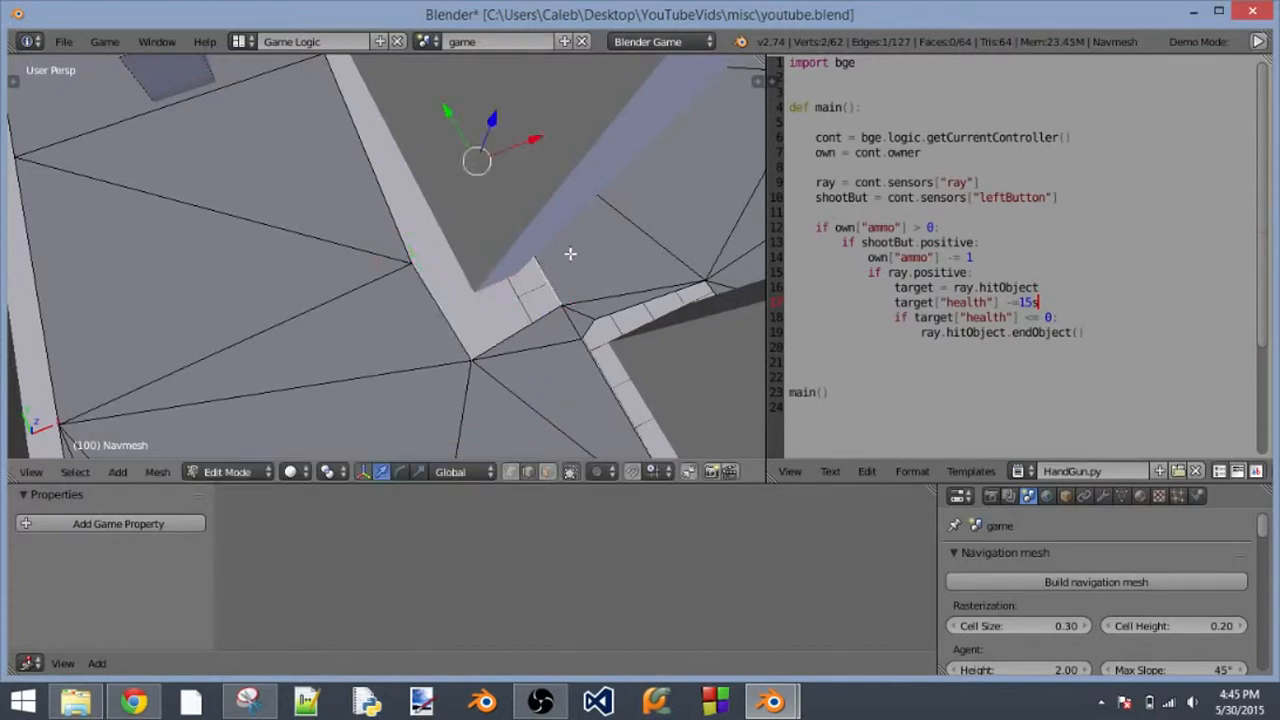
{"action": "left_click_drag", "start_coordinate": [533, 147], "coordinate": [529, 149]}
{"action": "middle_click_drag", "start_coordinate": [529, 149], "coordinate": [571, 283]}
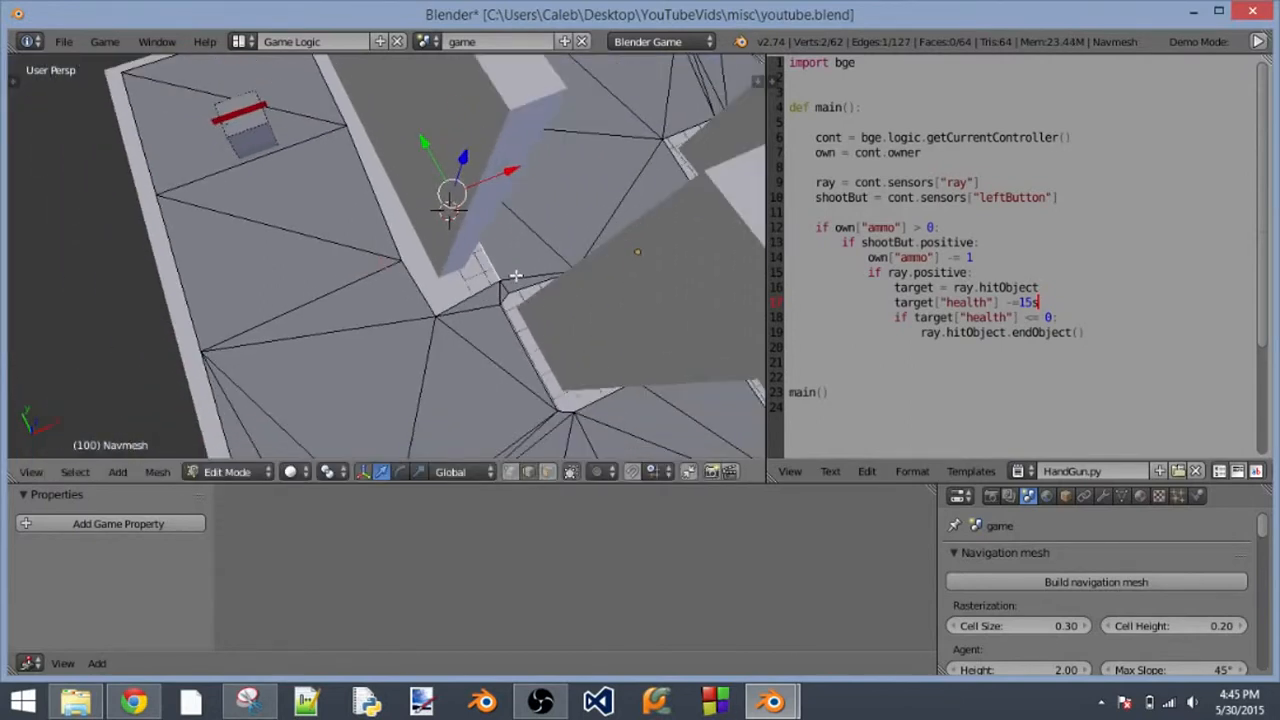
- Return the Navmesh to Object Mode, run the game to test the adjusted path, and stop it
{"action": "key", "text": "p"}
{"action": "left_click", "coordinate": [240, 471]}
{"action": "left_click", "coordinate": [251, 449]}
{"action": "key", "text": "p"}
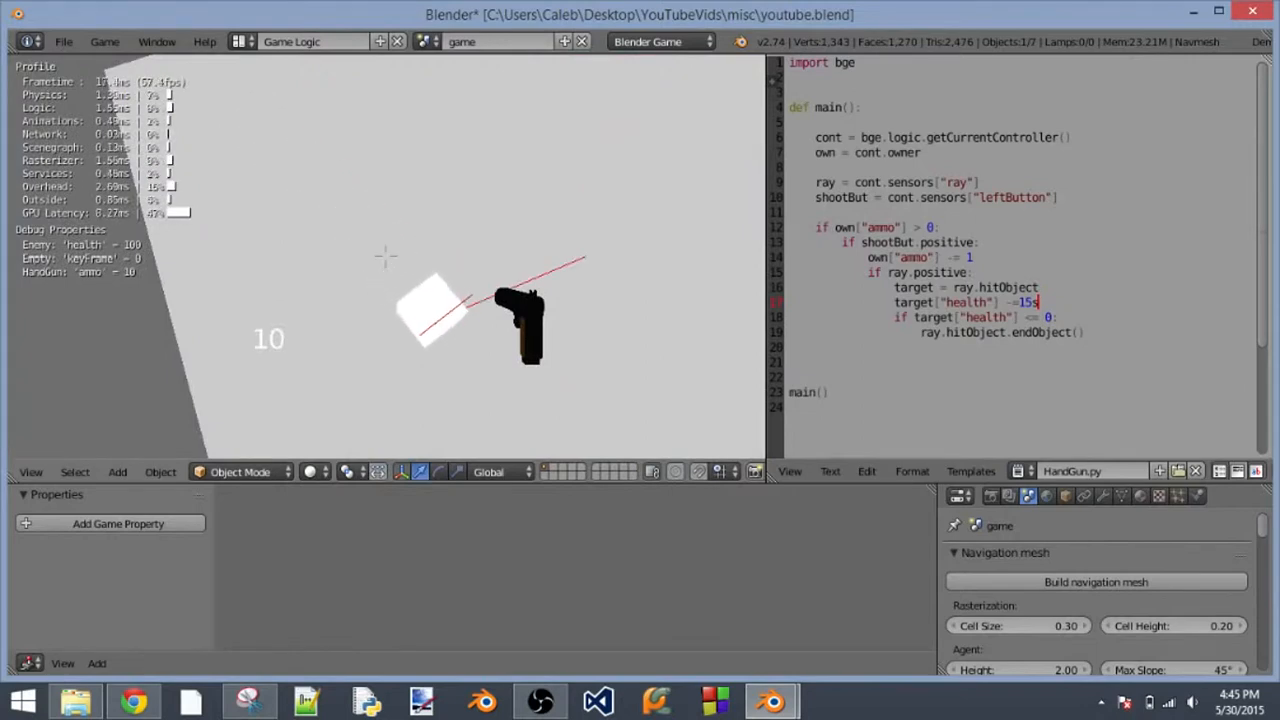
{"action": "key", "text": "Escape"}
- Darken the diffuse color of the level Plane's material to light grey and test it in a short game run
{"action": "middle_click_drag", "start_coordinate": [514, 309], "coordinate": [559, 260]}
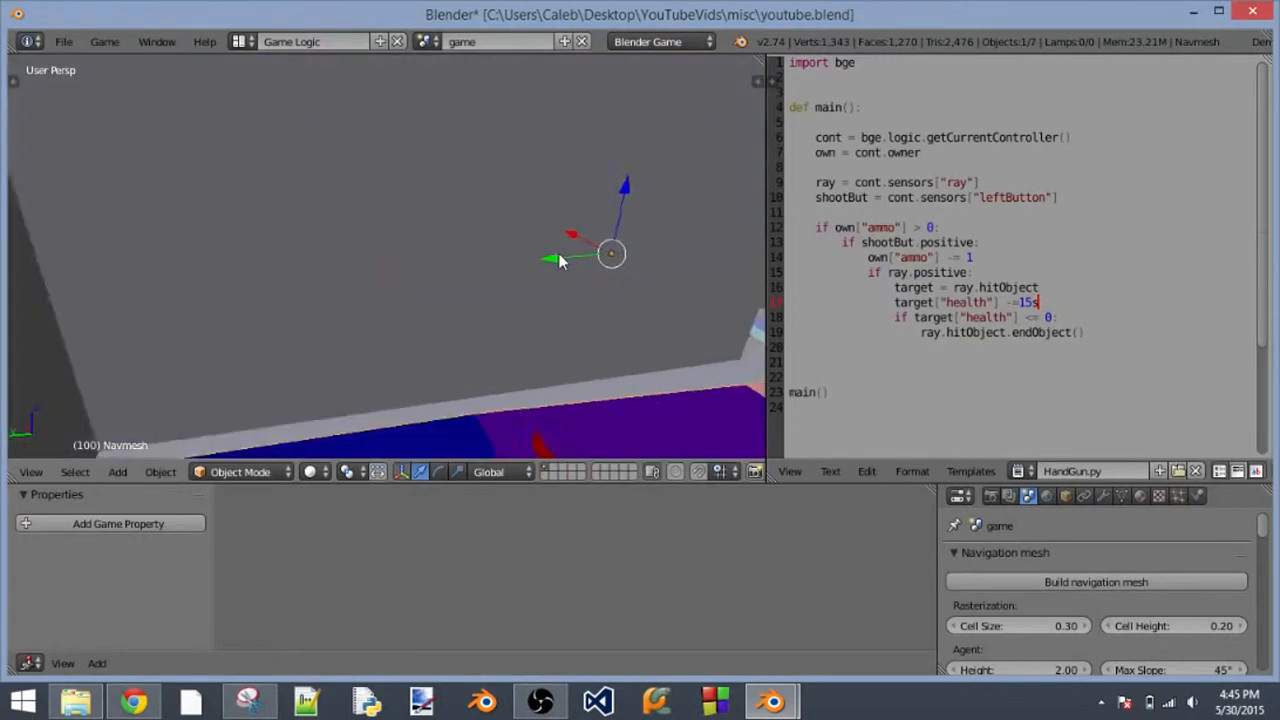
{"action": "scroll", "coordinate": [559, 260], "scroll_direction": "down", "scroll_amount": 5}
{"action": "right_click", "coordinate": [570, 208]}
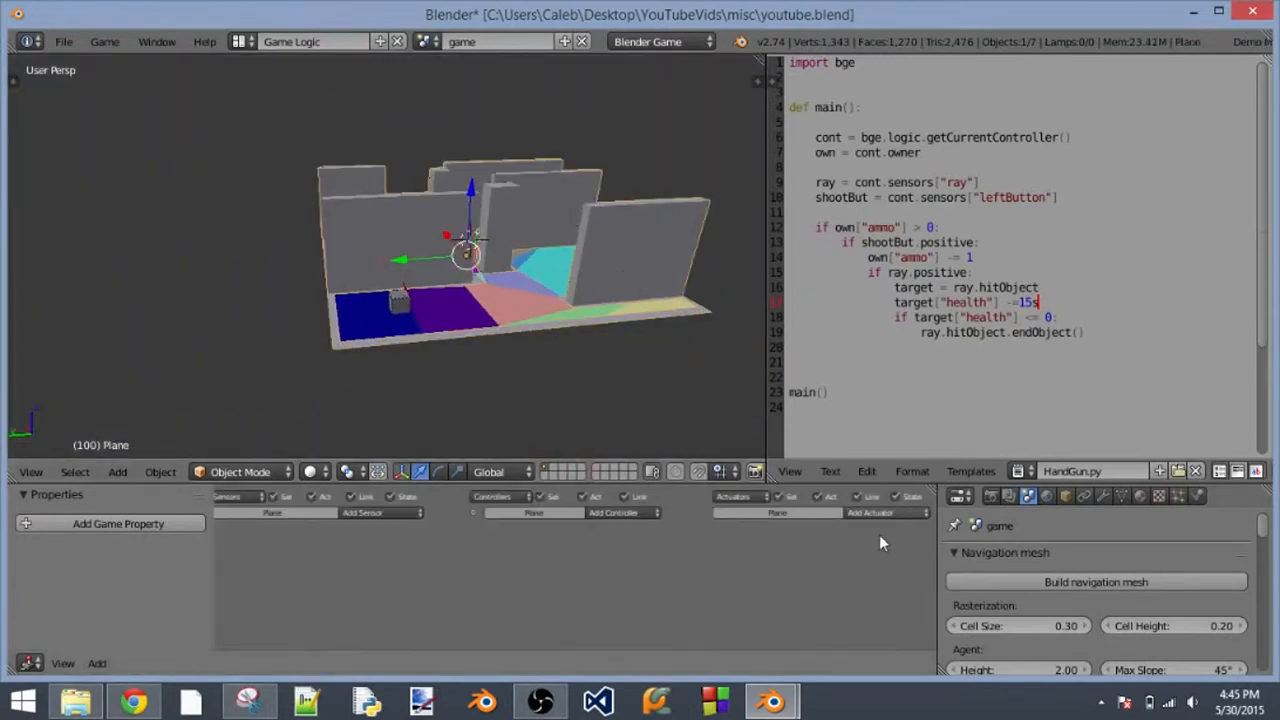
{"action": "left_click", "coordinate": [1141, 497]}
{"action": "scroll", "coordinate": [1110, 575], "scroll_direction": "up", "scroll_amount": 2}
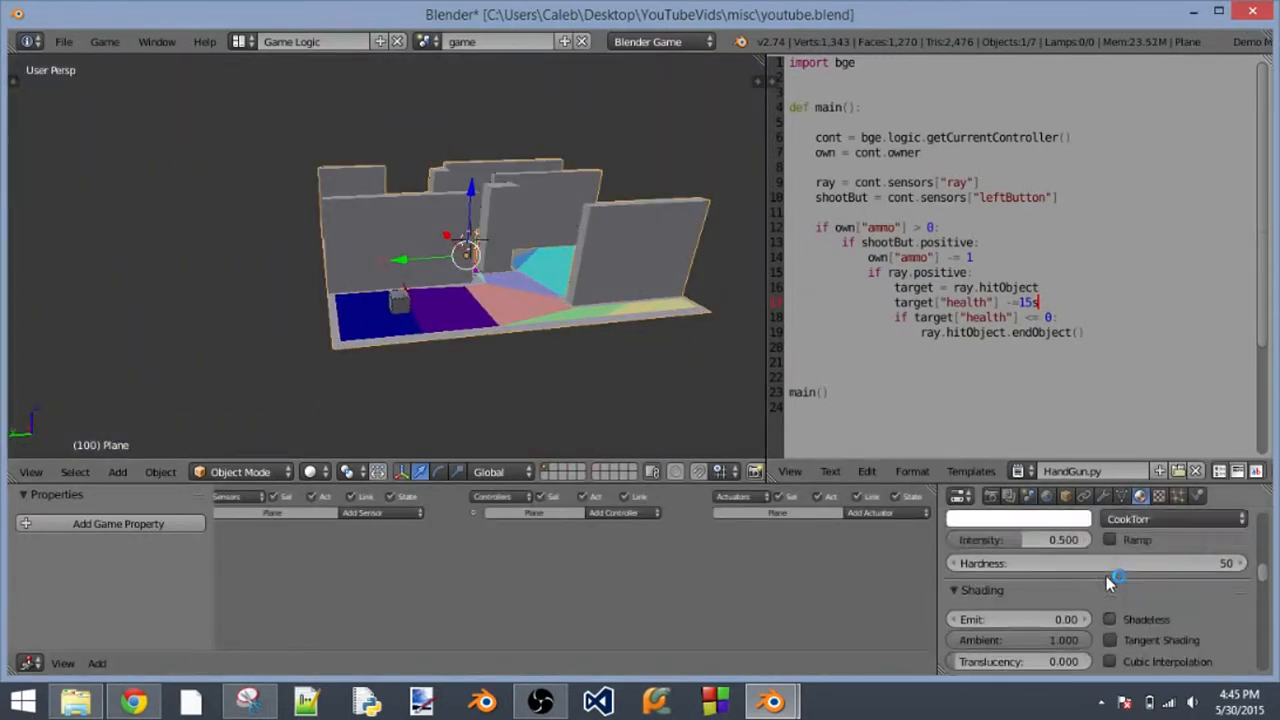
{"action": "scroll", "coordinate": [1108, 580], "scroll_direction": "up", "scroll_amount": 5}
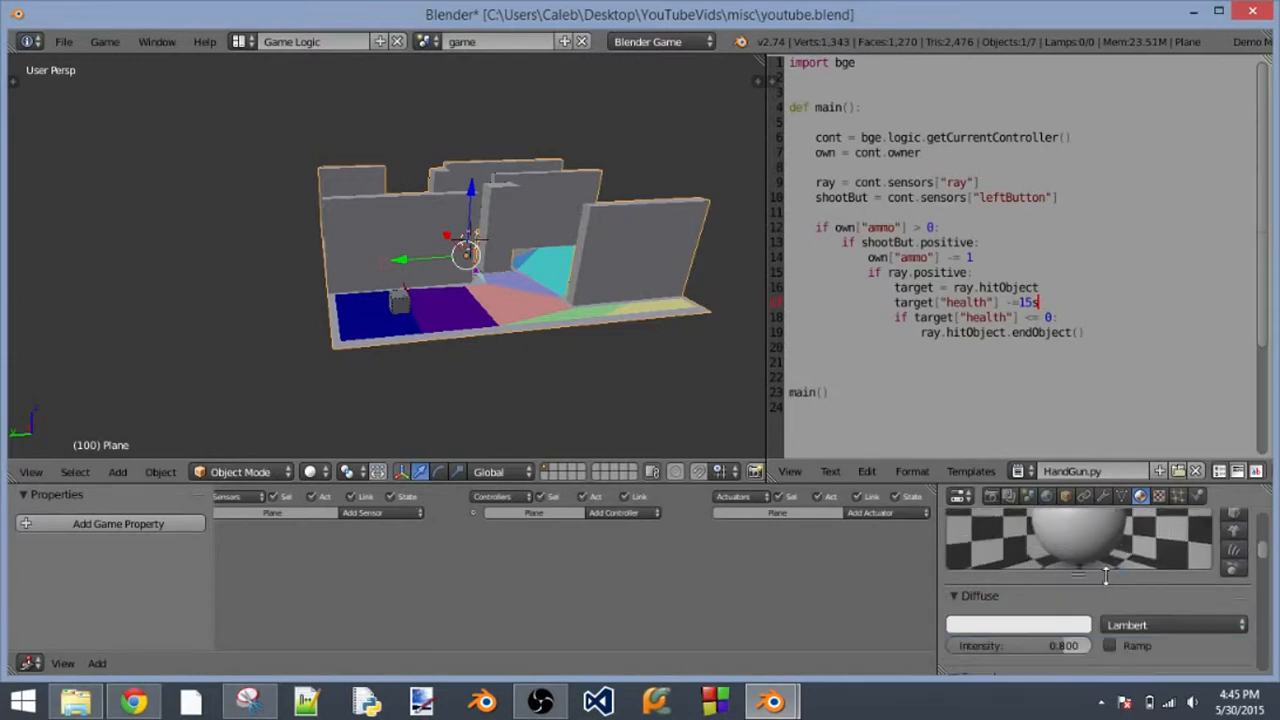
{"action": "left_click", "coordinate": [1018, 630]}
{"action": "left_click_drag", "start_coordinate": [1077, 388], "coordinate": [1077, 445]}
{"action": "key", "text": "p"}
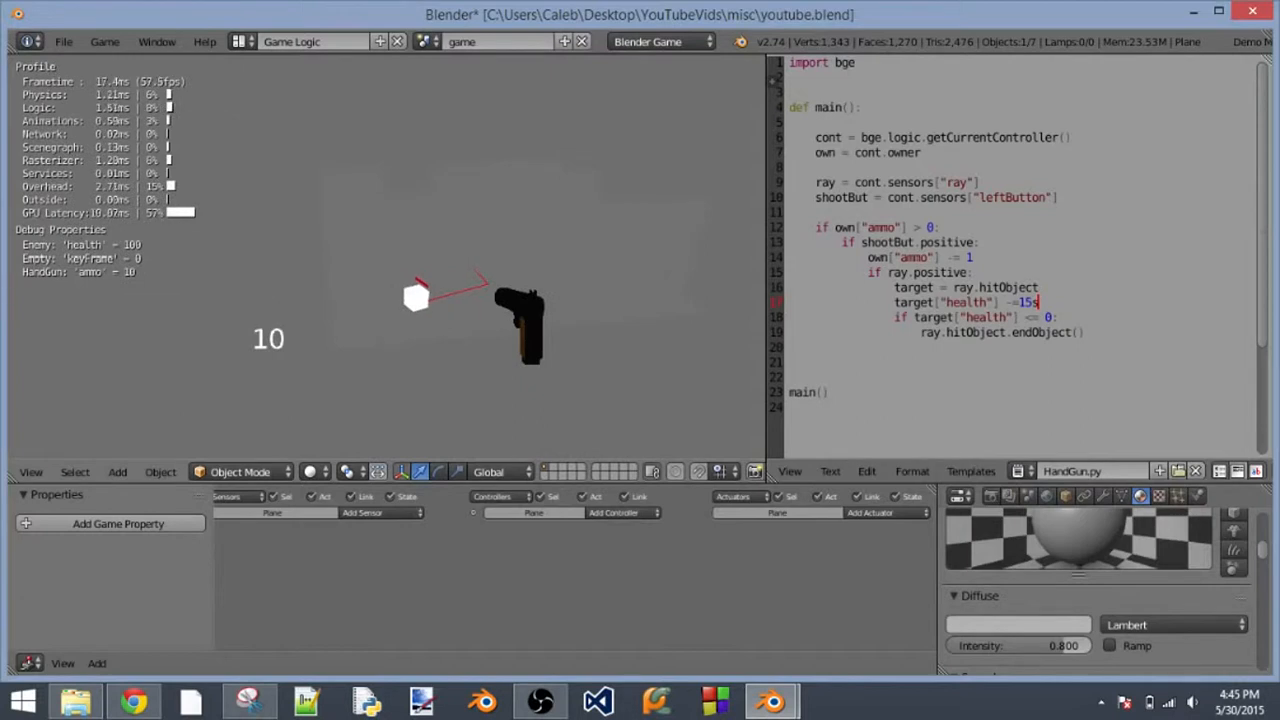
{"action": "key", "text": "Escape"}
- Add a Point lamp to the scene through the operator search
{"action": "key", "text": "space"}
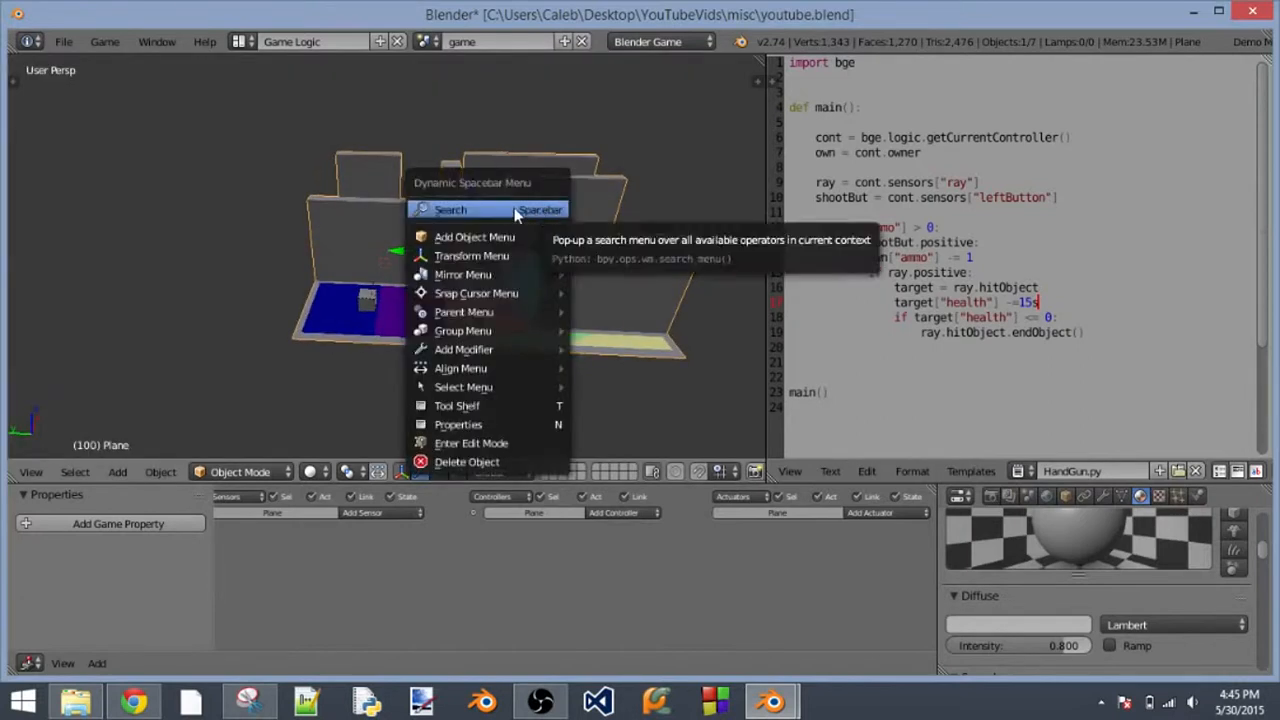
{"action": "left_click", "coordinate": [508, 209]}
{"action": "type", "text": "add plam"}
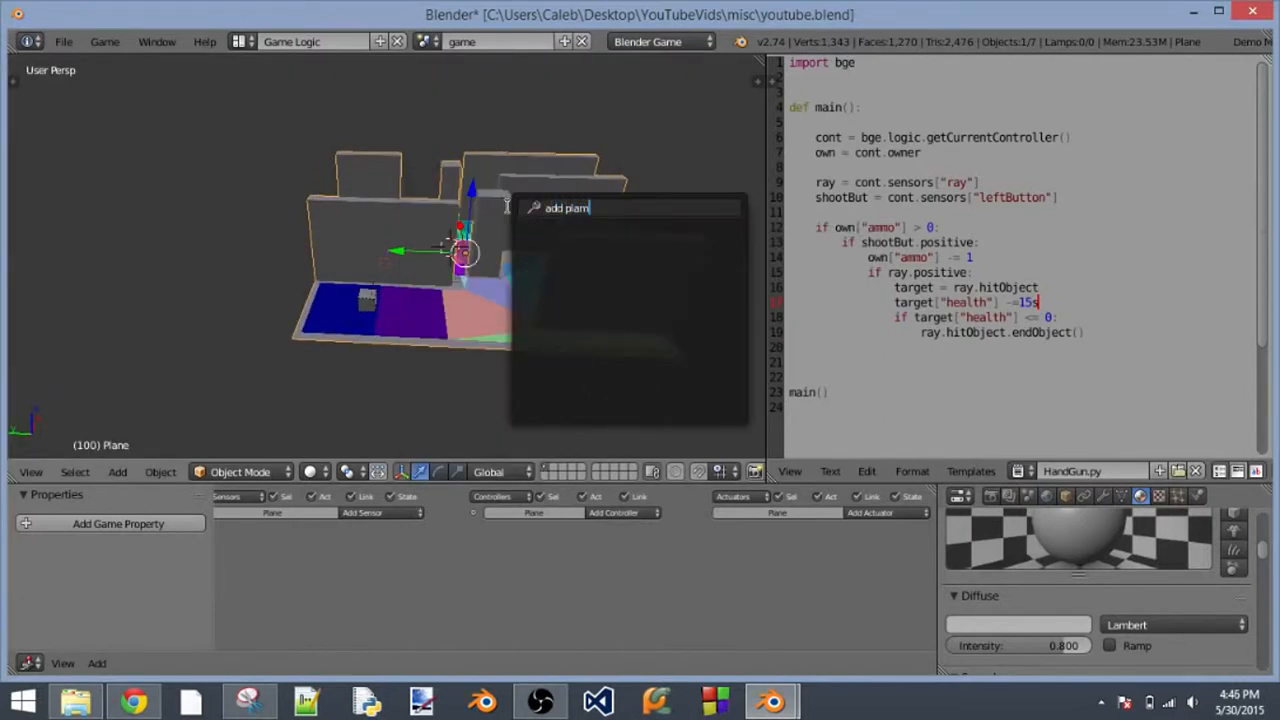
{"action": "key", "text": "BackSpace"}
{"action": "key", "text": "BackSpace"}
{"action": "key", "text": "BackSpace"}
{"action": "key", "text": "BackSpace"}
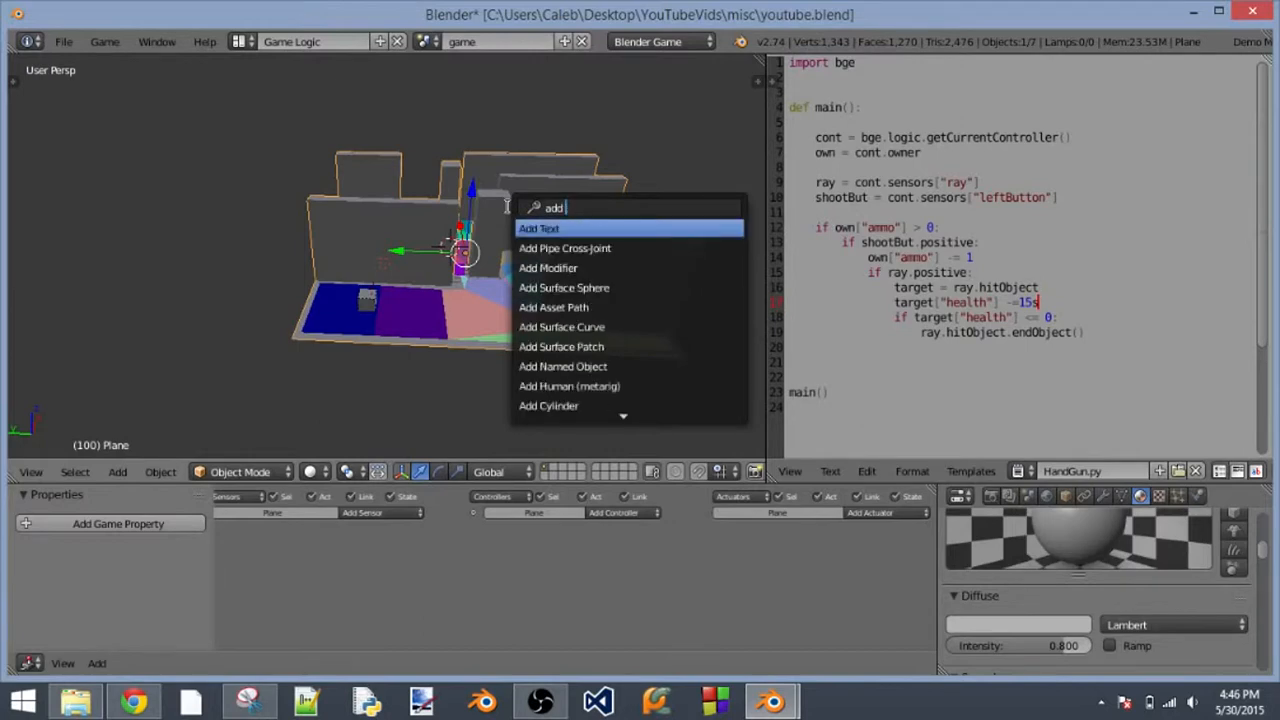
{"action": "type", "text": "lamp"}
{"action": "key", "text": "Return"}
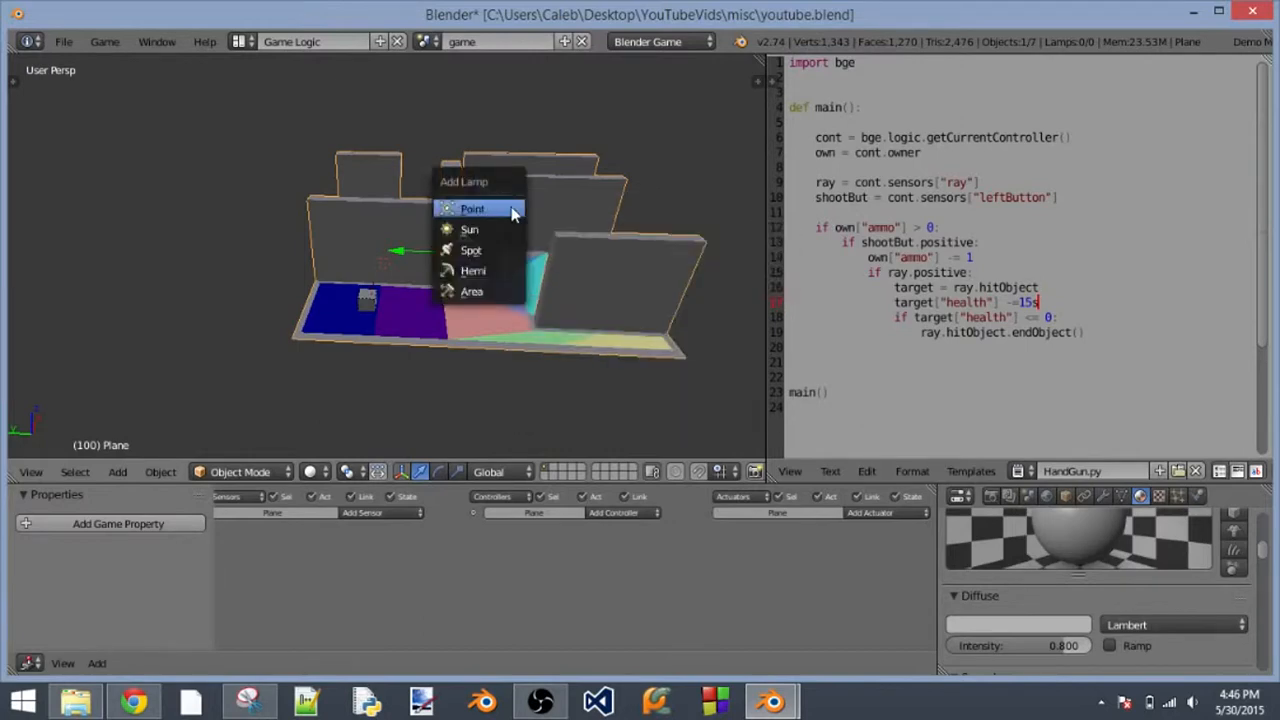
{"action": "left_click", "coordinate": [472, 208]}
{"action": "key", "text": "x"}
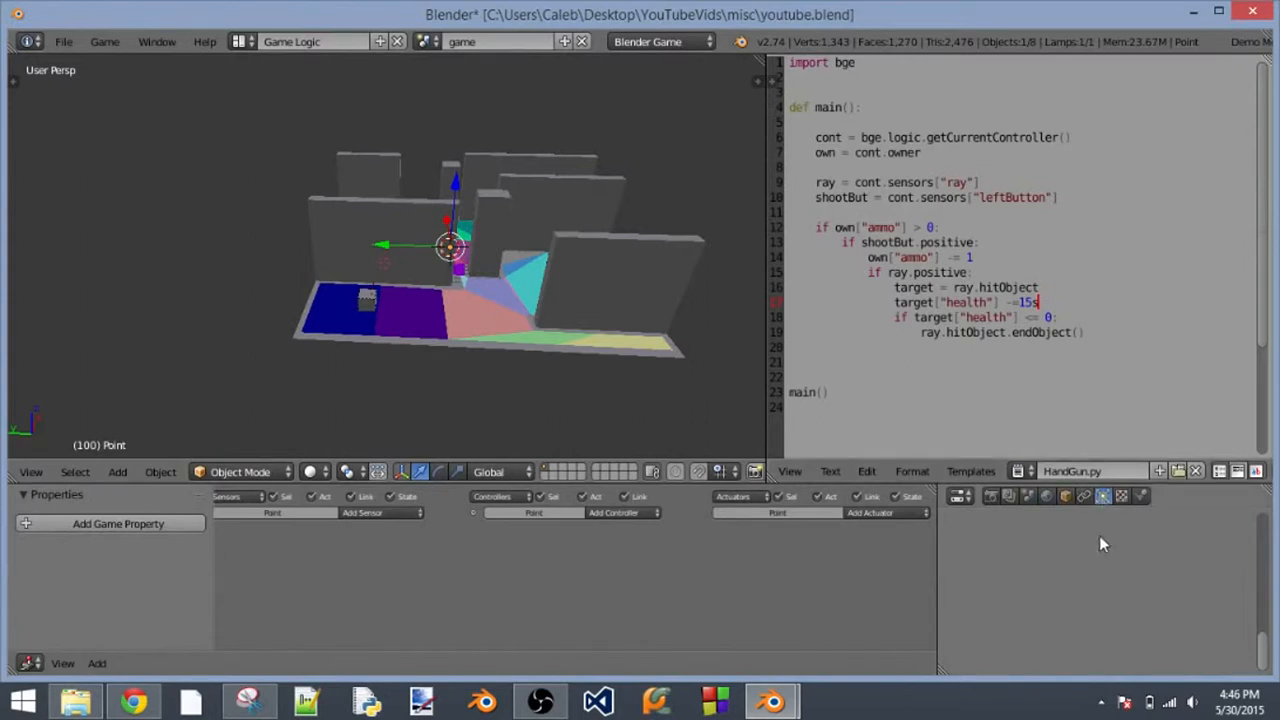
- Change the new lamp's type to Sun and raise it along Z well above the level's walls
{"action": "scroll", "coordinate": [1097, 540], "scroll_direction": "up", "scroll_amount": 3}
{"action": "scroll", "coordinate": [1050, 600], "scroll_direction": "up", "scroll_amount": 5}
{"action": "left_click", "coordinate": [1050, 615]}
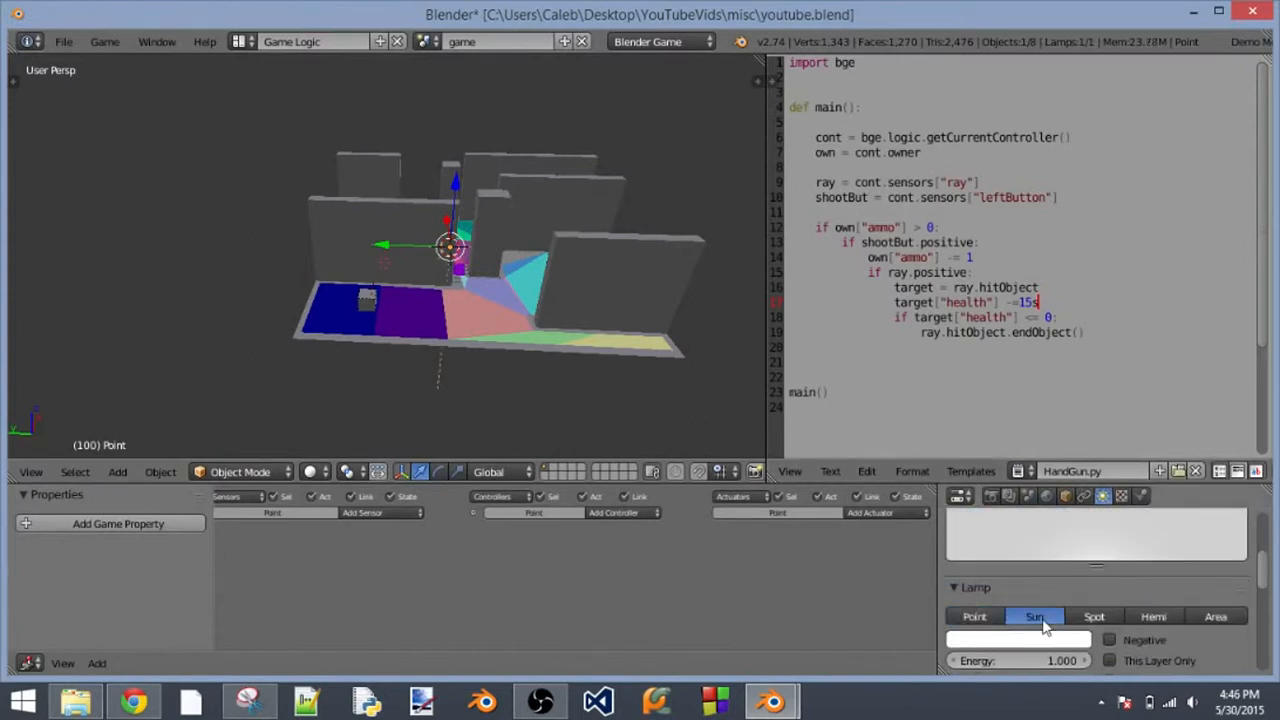
{"action": "left_click_drag", "start_coordinate": [455, 187], "coordinate": [473, 70]}
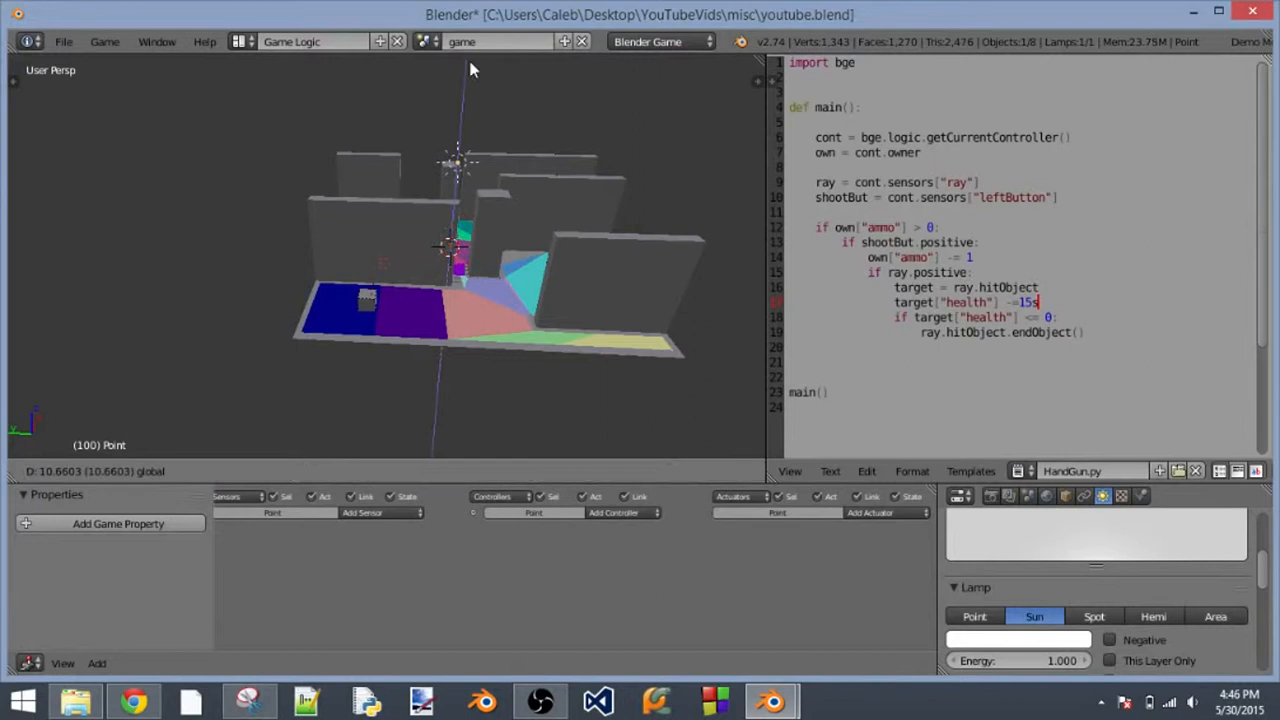
{"action": "left_click", "coordinate": [478, 352]}
- Run the game to check the sun lighting and the Enemy's path, stop it, and inspect the corridor's navmesh
{"action": "key", "text": "p"}
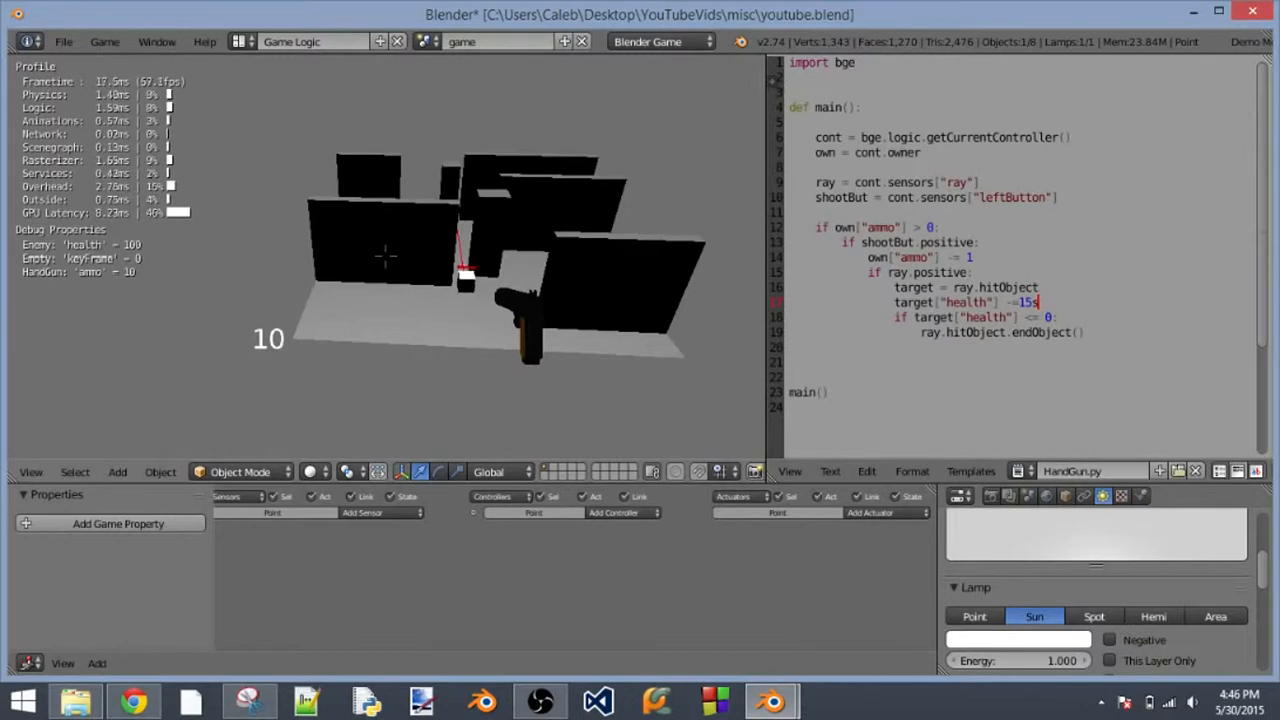
{"action": "key", "text": "Escape"}
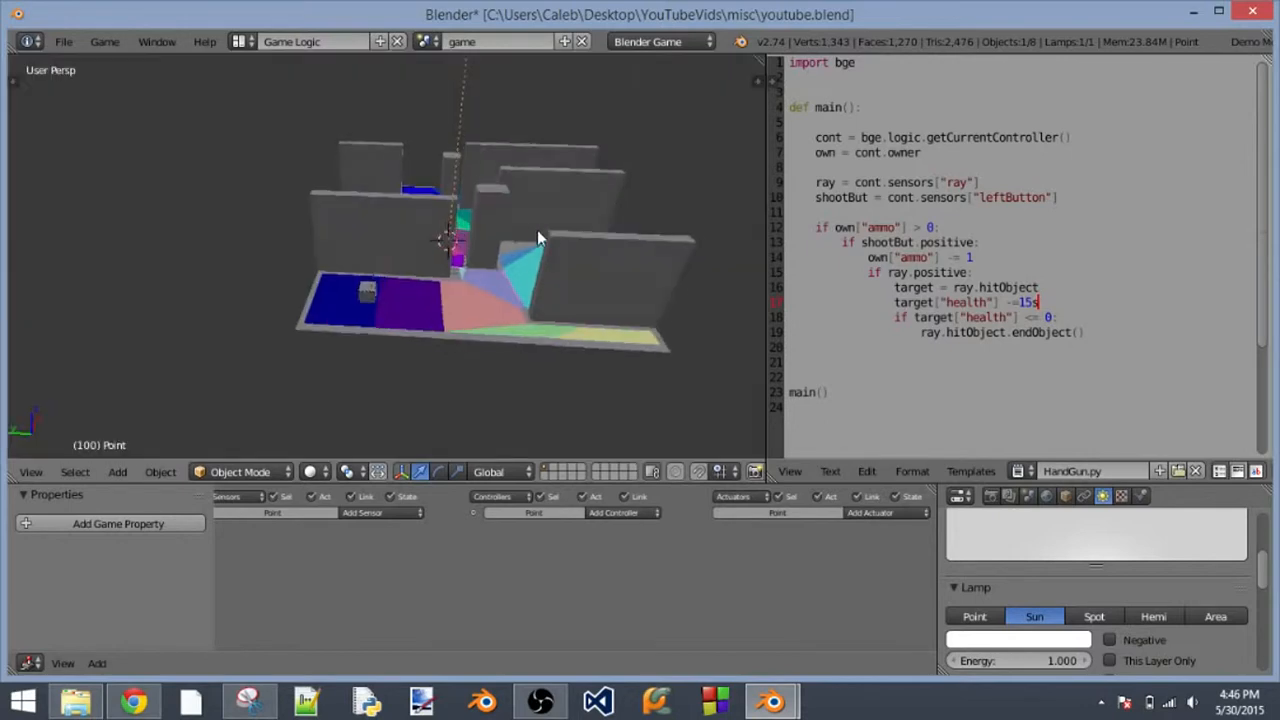
{"action": "middle_click_drag", "start_coordinate": [537, 230], "coordinate": [396, 307]}
{"action": "scroll", "coordinate": [396, 307], "scroll_direction": "up", "scroll_amount": 7}
{"action": "scroll", "coordinate": [408, 285], "scroll_direction": "down", "scroll_amount": 3}
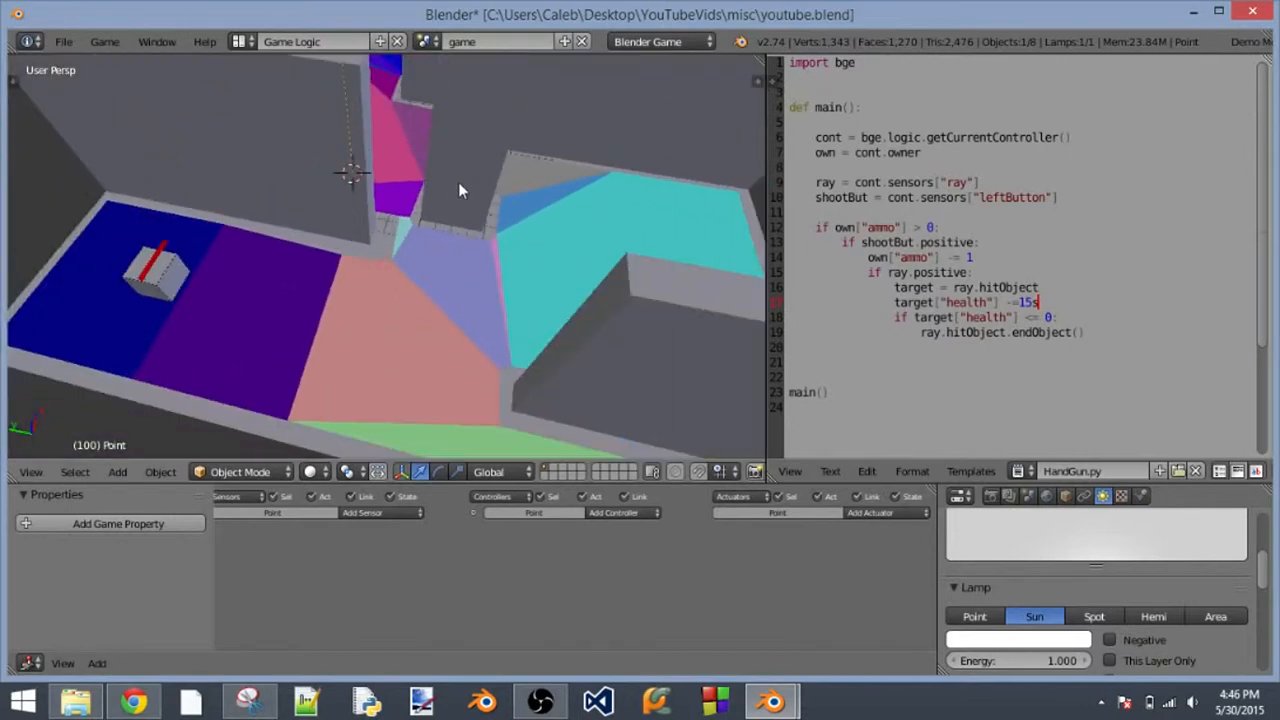
- Examine the level's walls, central pillars and navmesh passages from several angles, checking the Plane and the Enemy
{"action": "middle_click_drag", "start_coordinate": [458, 182], "coordinate": [338, 366]}
{"action": "scroll", "coordinate": [361, 344], "scroll_direction": "down", "scroll_amount": 3}
{"action": "scroll", "coordinate": [338, 366], "scroll_direction": "up", "scroll_amount": 5}
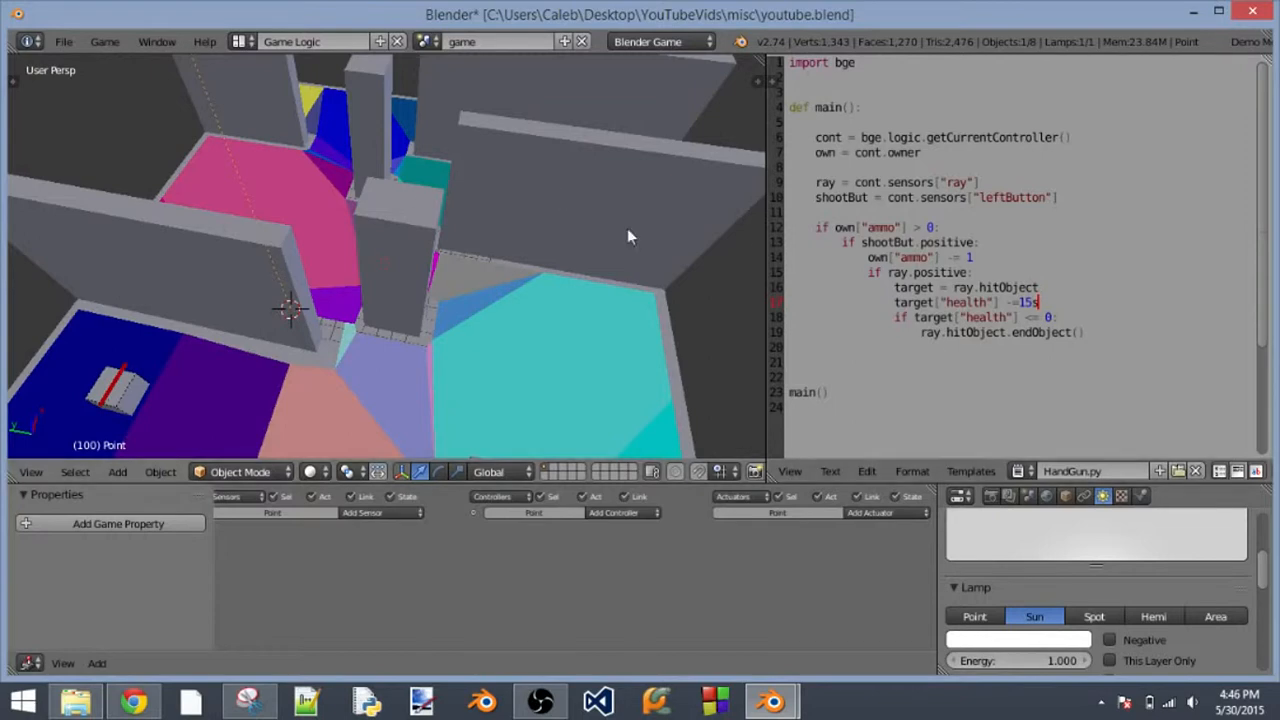
{"action": "scroll", "coordinate": [469, 366], "scroll_direction": "down", "scroll_amount": 4}
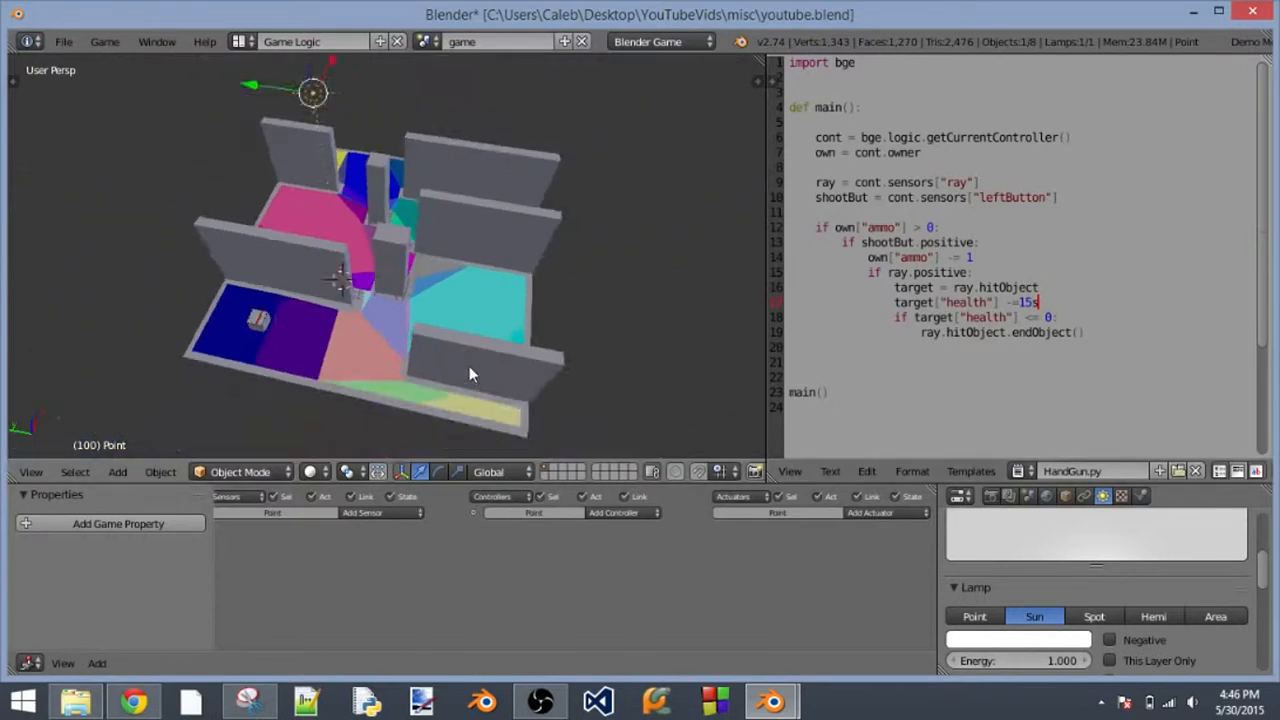
{"action": "scroll", "coordinate": [465, 366], "scroll_direction": "up", "scroll_amount": 4}
{"action": "middle_click_drag", "start_coordinate": [395, 360], "coordinate": [409, 321]}
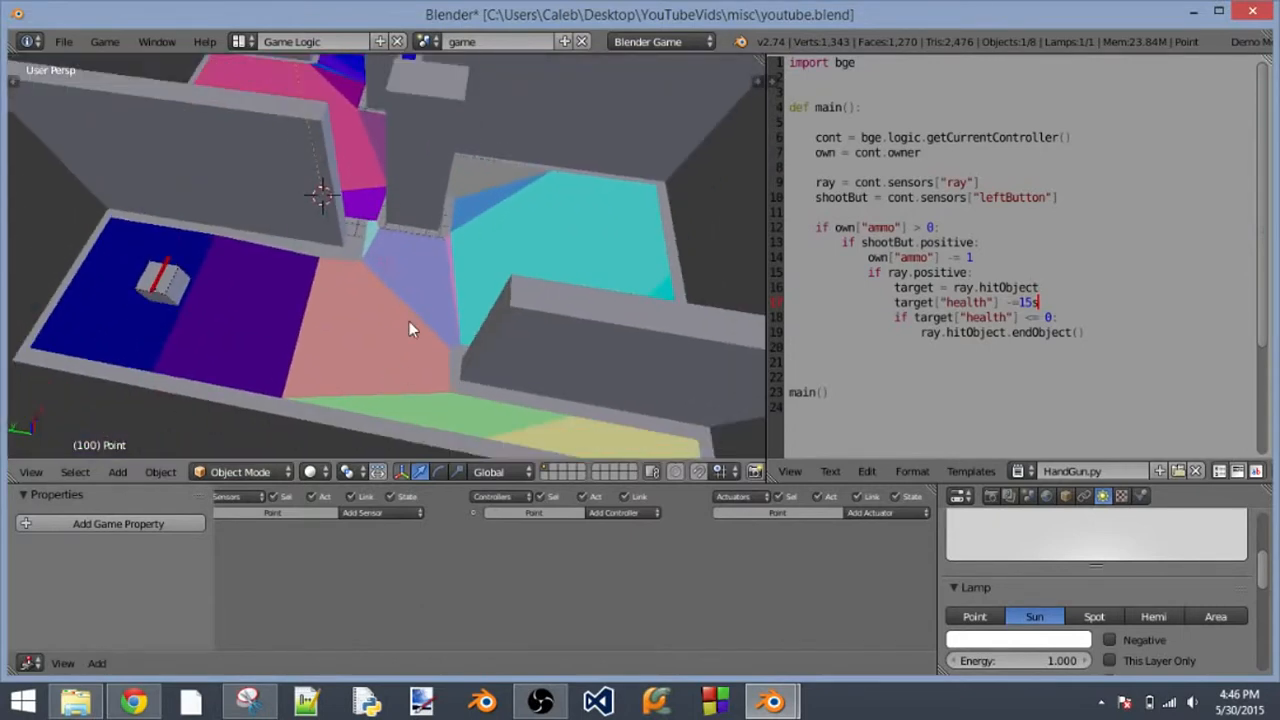
{"action": "right_click", "coordinate": [398, 147]}
{"action": "right_click", "coordinate": [432, 178]}
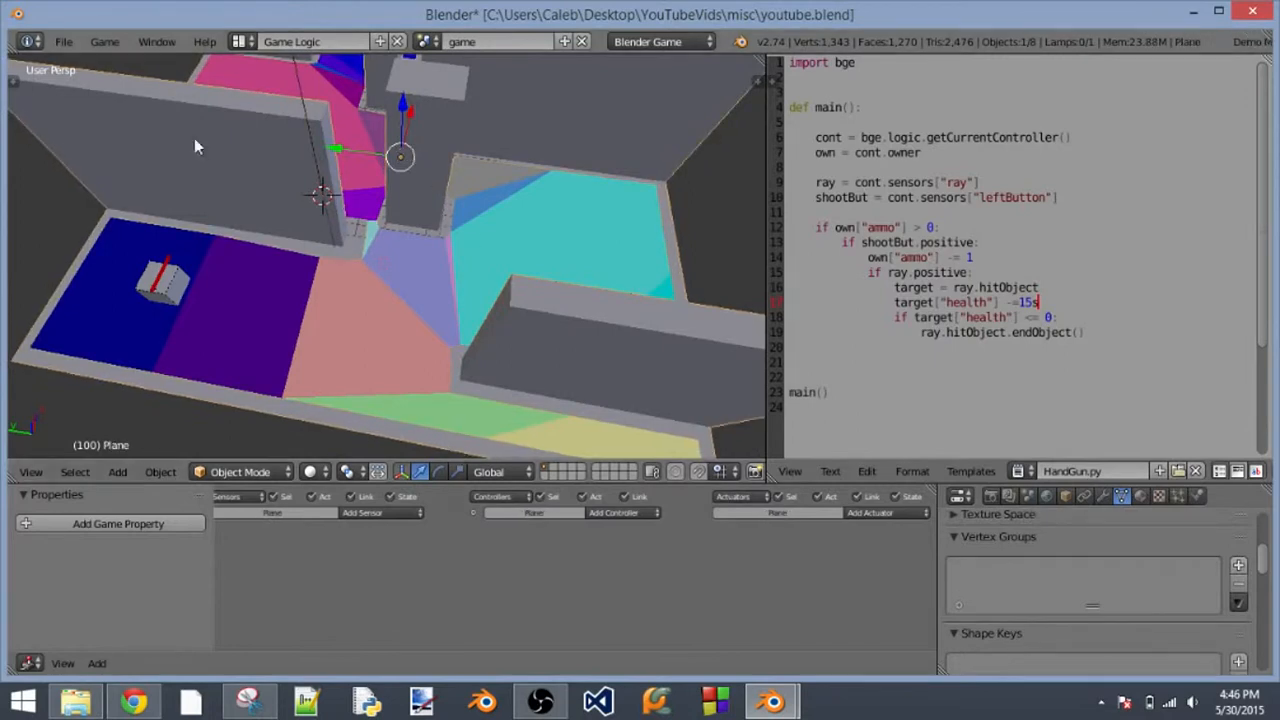
{"action": "middle_click_drag", "start_coordinate": [194, 138], "coordinate": [390, 273]}
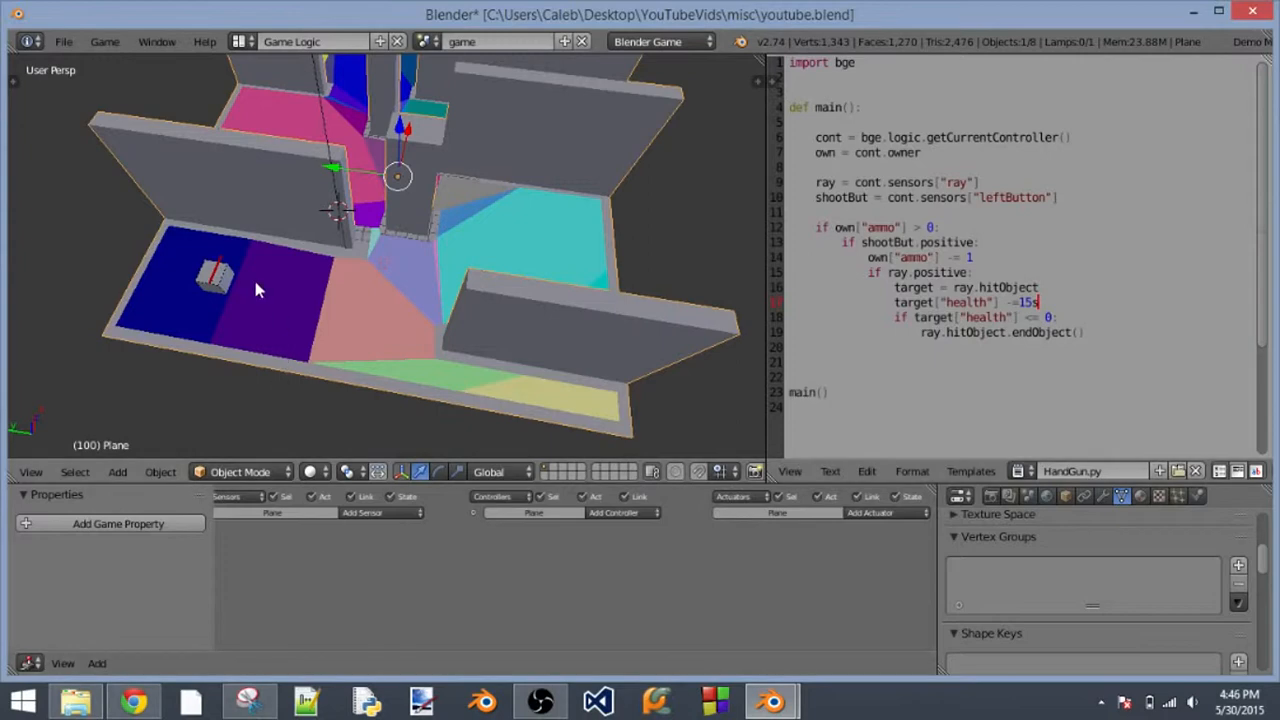
{"action": "right_click", "coordinate": [216, 279]}
{"action": "scroll", "coordinate": [357, 284], "scroll_direction": "up", "scroll_amount": 5}
{"action": "scroll", "coordinate": [372, 279], "scroll_direction": "down", "scroll_amount": 8}
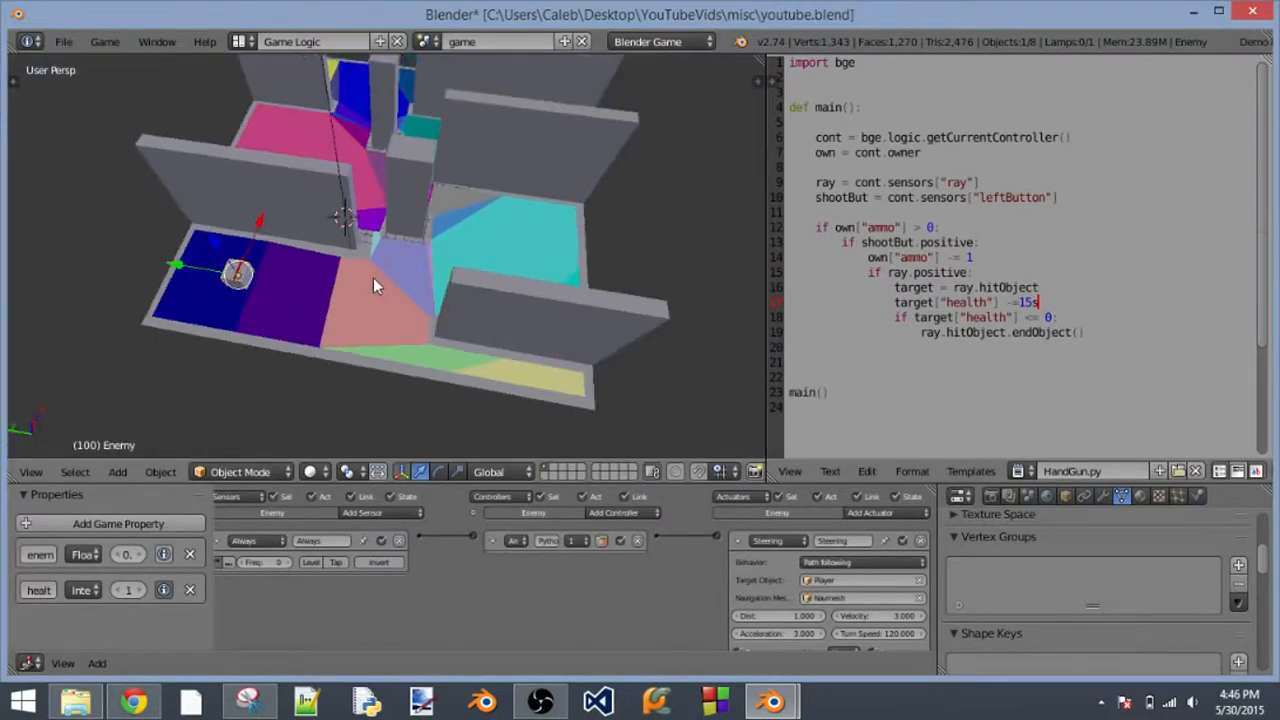
{"action": "middle_click_drag", "start_coordinate": [454, 275], "coordinate": [384, 215]}
{"action": "scroll", "coordinate": [387, 216], "scroll_direction": "up", "scroll_amount": 4}
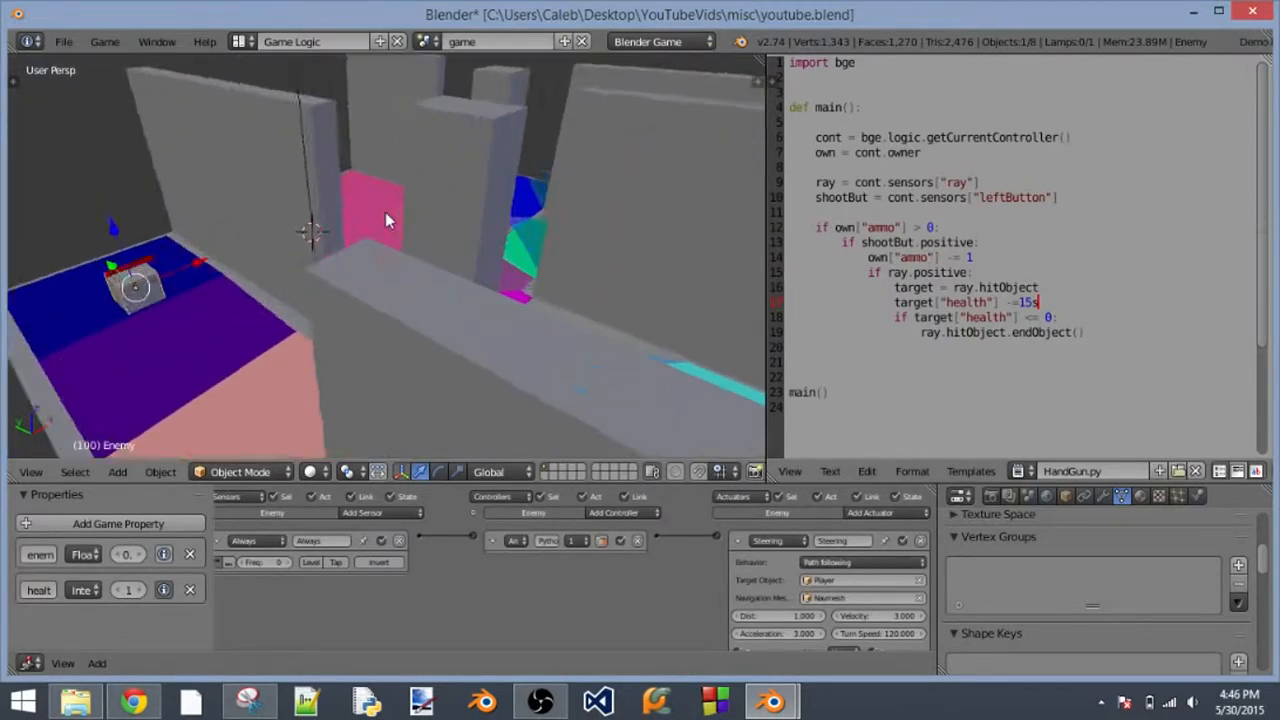
{"action": "scroll", "coordinate": [389, 217], "scroll_direction": "down", "scroll_amount": 1}
- Put the level Plane into Edit Mode with face selection and the previous face selection cleared
{"action": "left_click", "coordinate": [257, 472]}
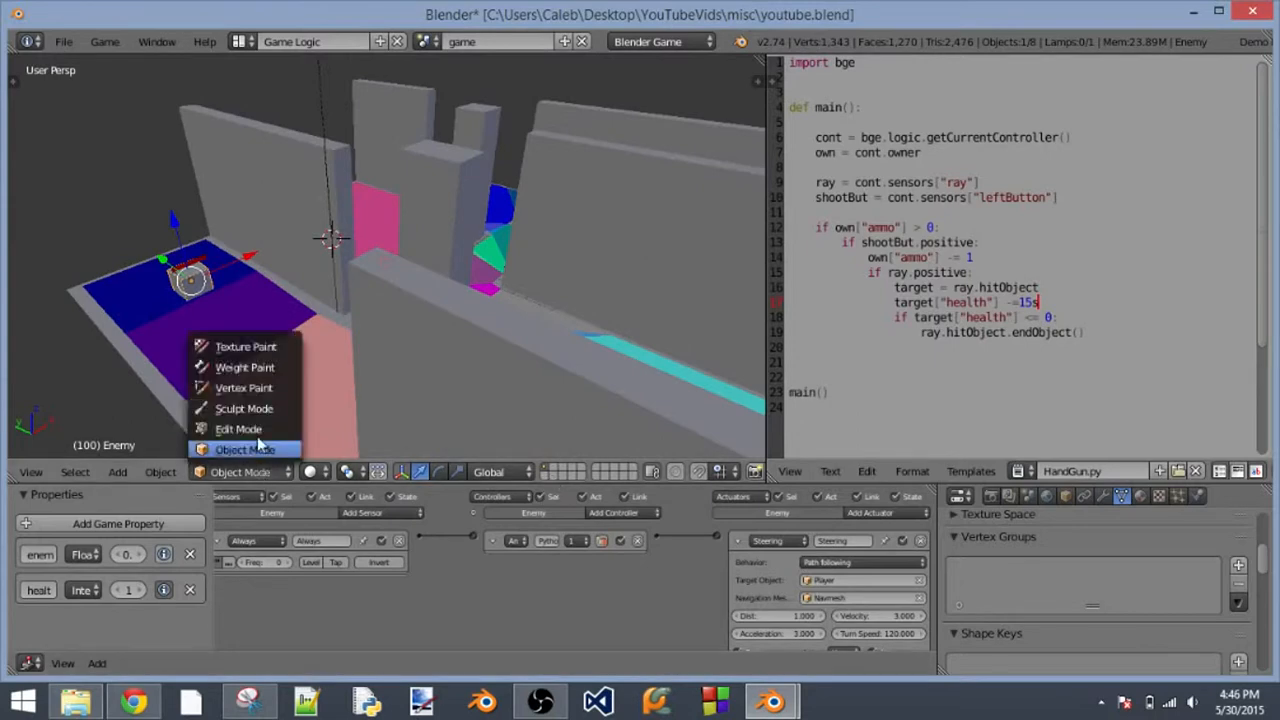
{"action": "right_click", "coordinate": [441, 214]}
{"action": "left_click", "coordinate": [240, 472]}
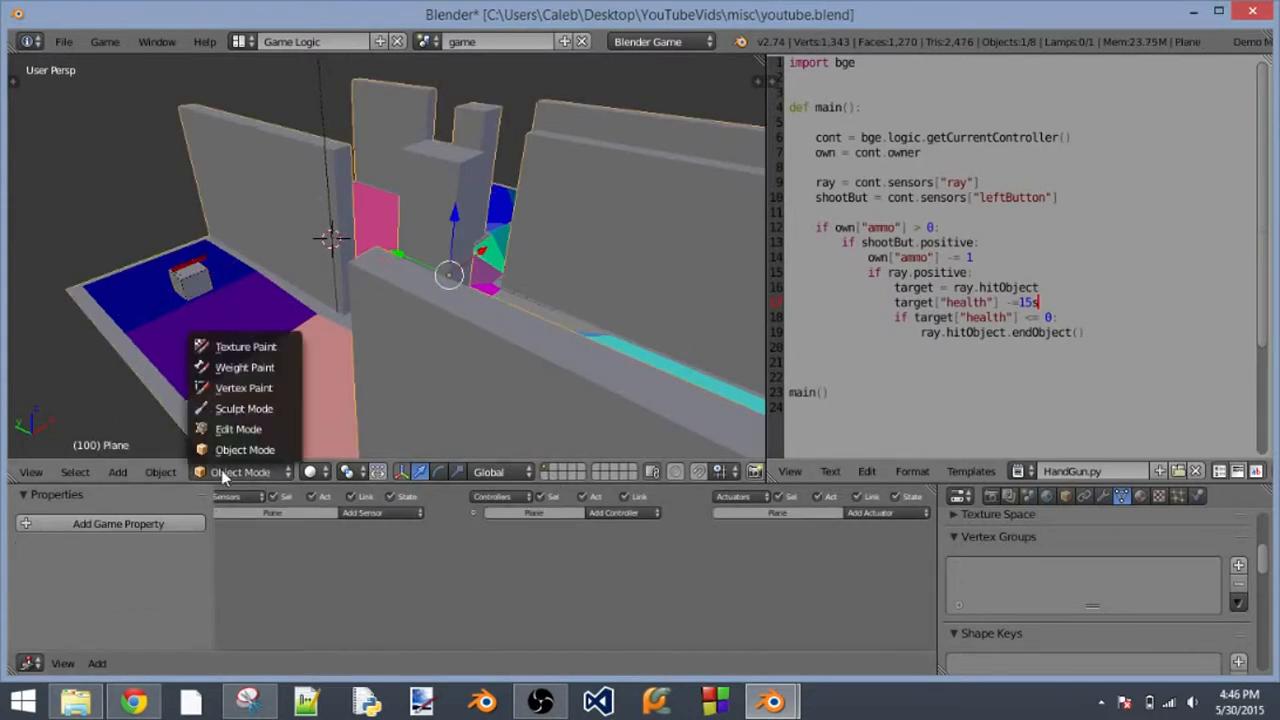
{"action": "left_click", "coordinate": [228, 438]}
{"action": "mouse_move", "coordinate": [432, 176]}
{"action": "middle_mouse_down"}
{"action": "mouse_move", "coordinate": [428, 205]}
{"action": "mouse_move", "coordinate": [425, 172]}
{"action": "middle_mouse_up"}
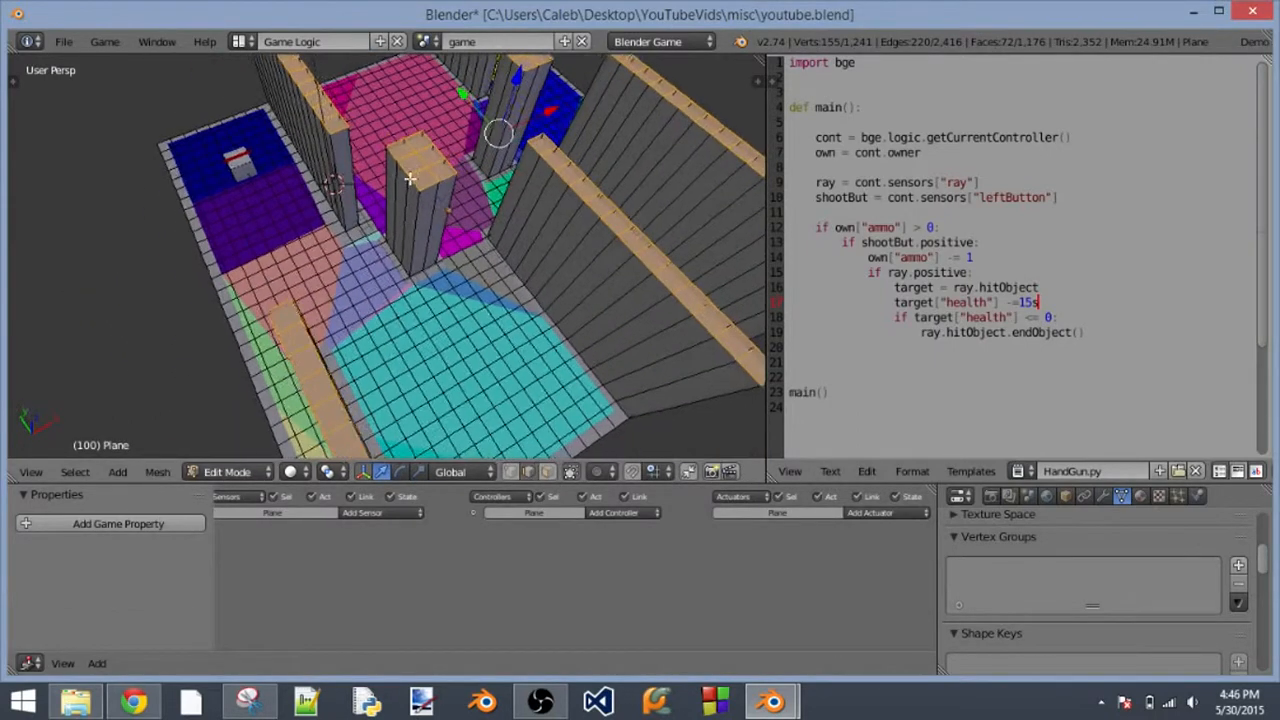
{"action": "right_click", "coordinate": [425, 172]}
{"action": "middle_click_drag", "start_coordinate": [675, 470], "coordinate": [612, 462]}
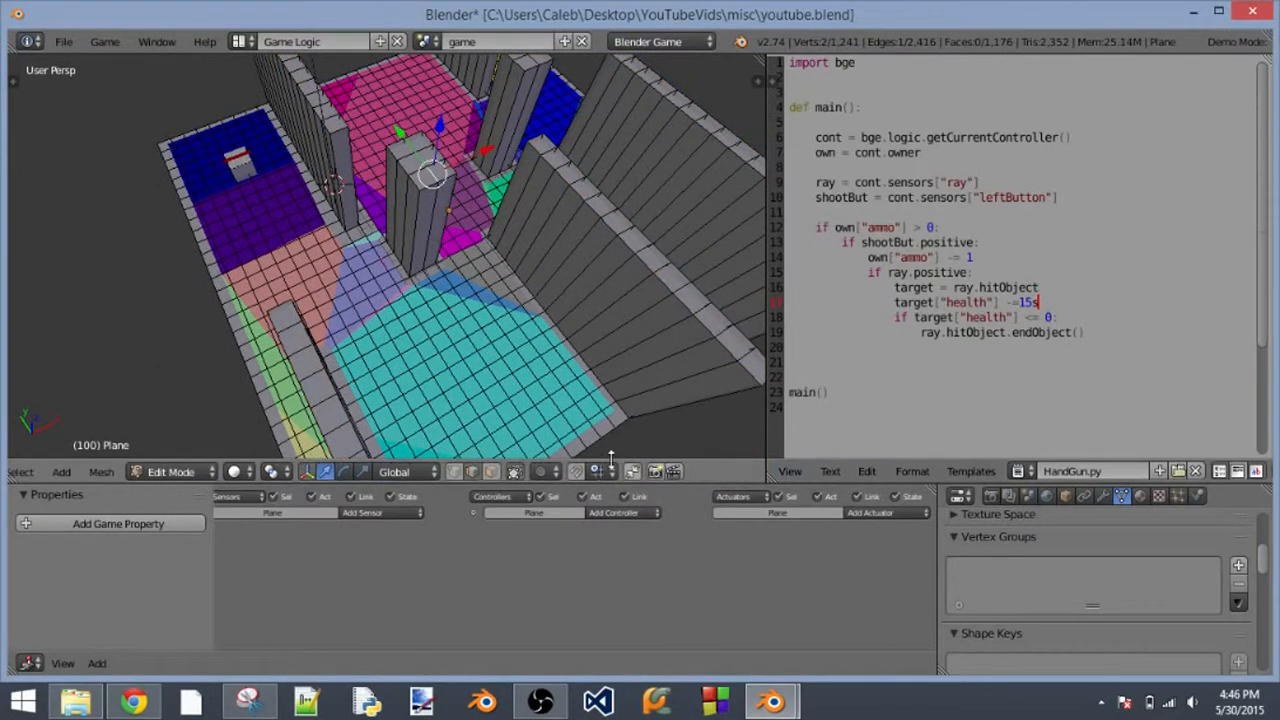
{"action": "left_click", "coordinate": [490, 472]}
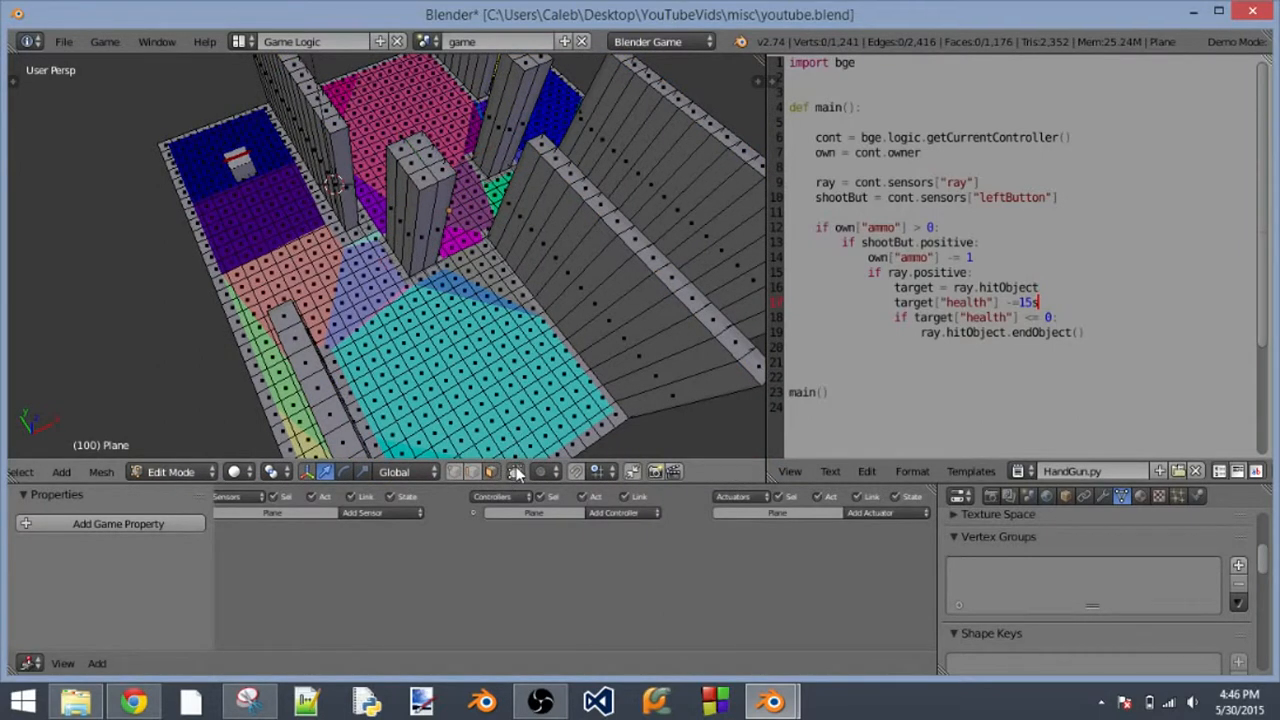
{"action": "left_click", "coordinate": [517, 474]}
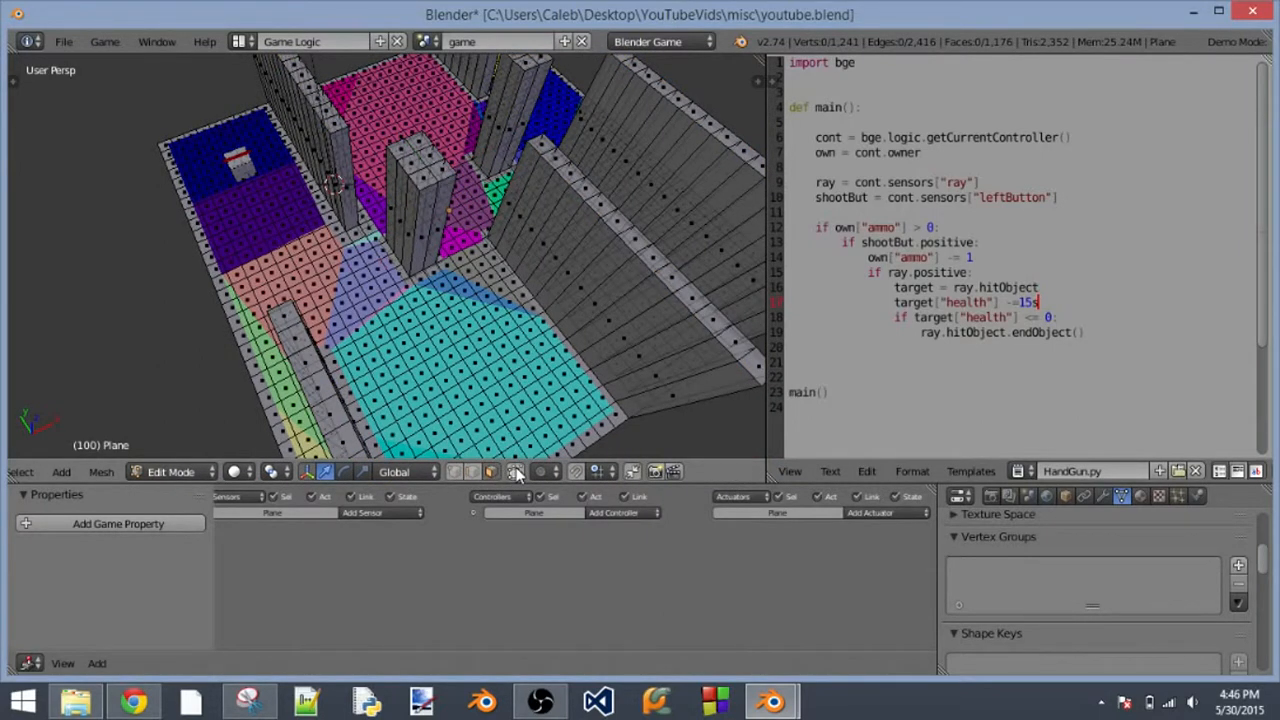
- Select all six top faces of the nearer central pillar and lower them about 11 units along Z
{"action": "right_click", "coordinate": [433, 174]}
{"action": "right_click", "coordinate": [430, 156], "text": "shift"}
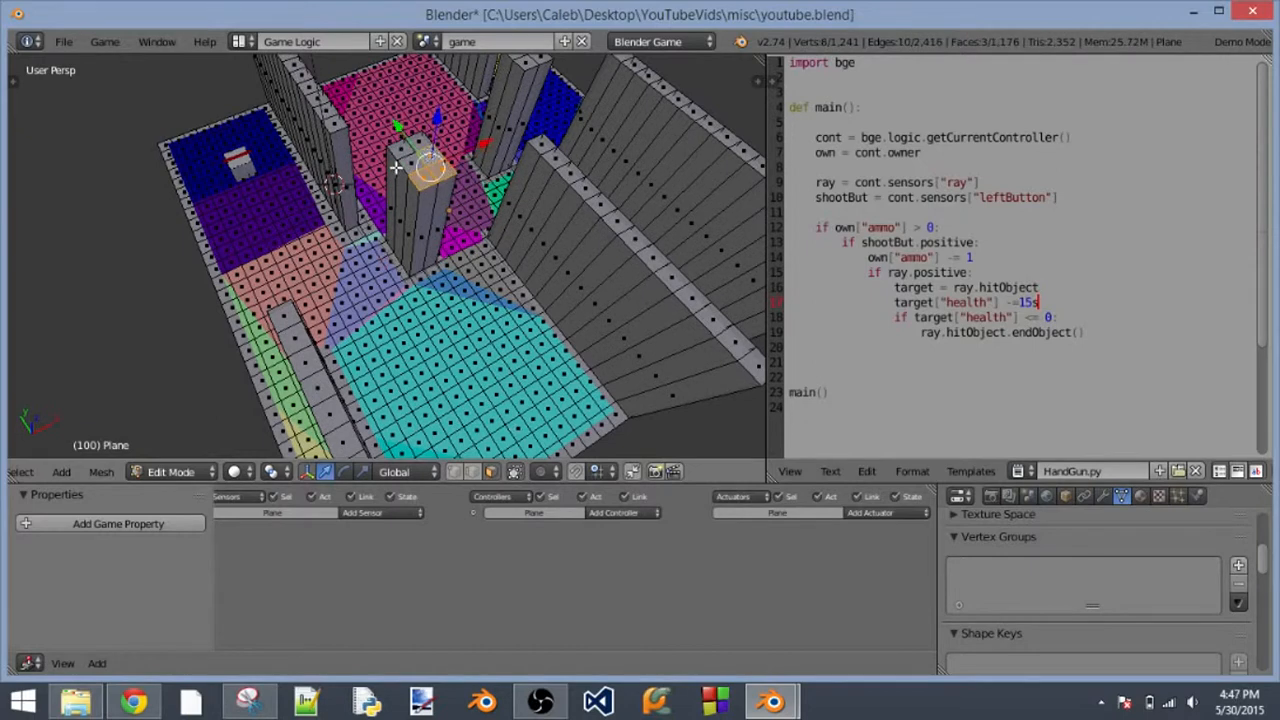
{"action": "right_click", "coordinate": [409, 164], "text": "shift"}
{"action": "right_click", "coordinate": [404, 147], "text": "shift"}
{"action": "right_click", "coordinate": [417, 141], "text": "shift"}
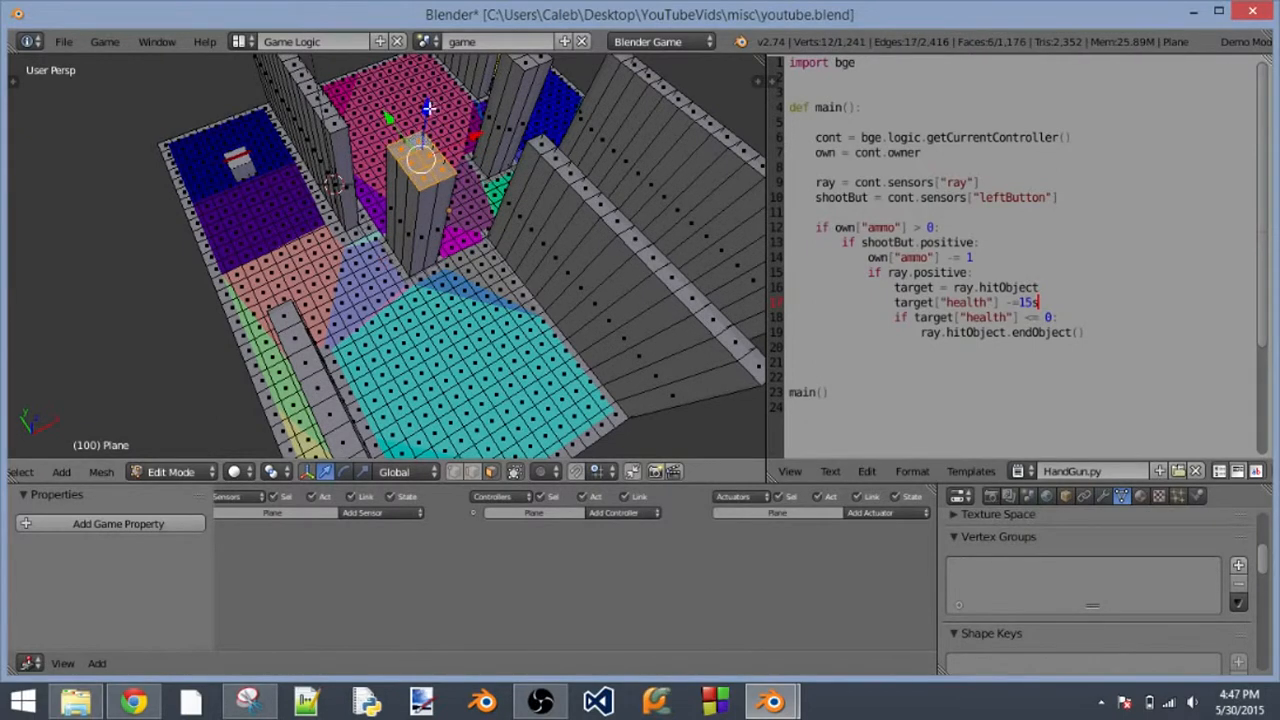
{"action": "key", "text": "g"}
{"action": "key", "text": "z"}
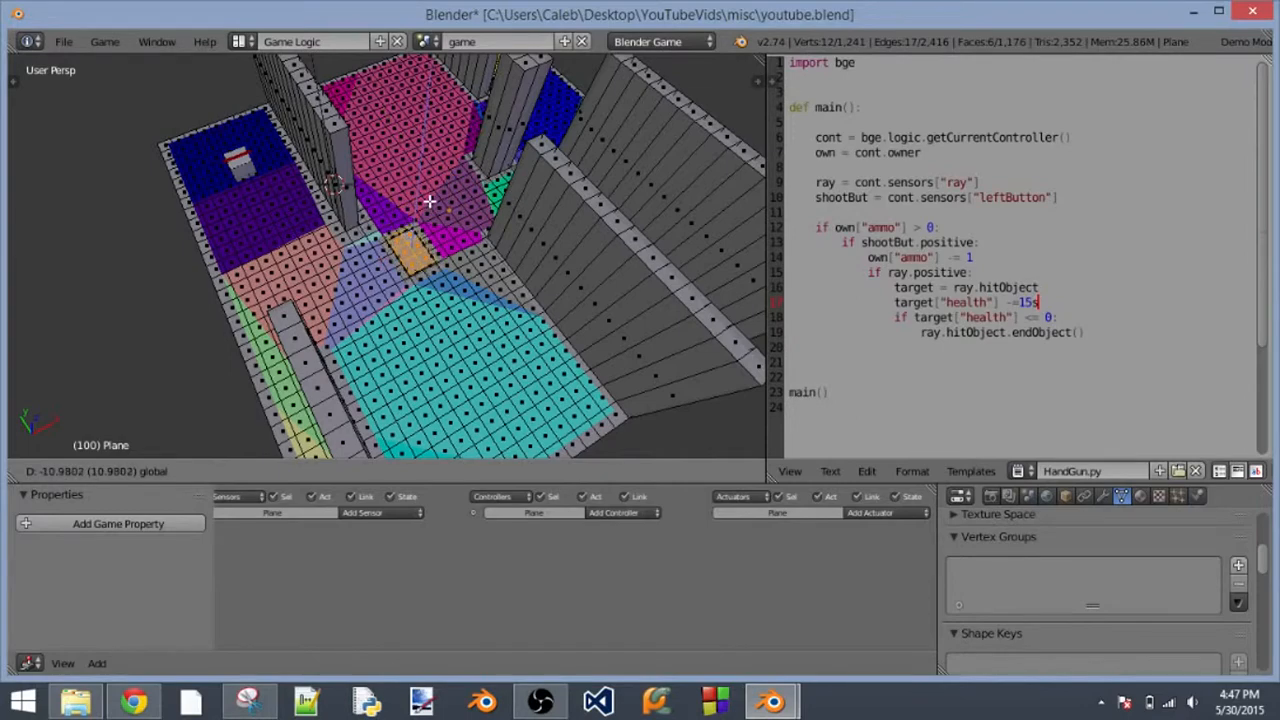
{"action": "left_click", "coordinate": [429, 201]}
- Lower the pillar's top about 0.55 units further along Z to floor level and delete its vertices
{"action": "middle_click_drag", "start_coordinate": [429, 201], "coordinate": [500, 344]}
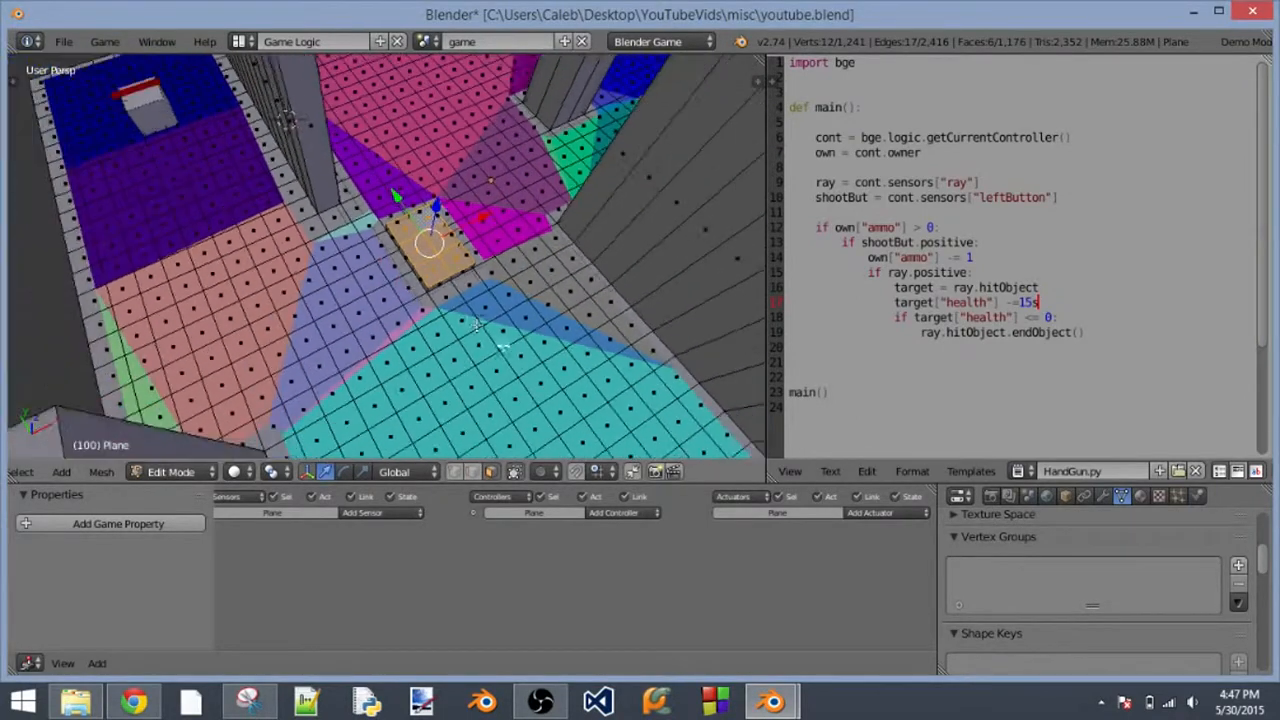
{"action": "scroll", "coordinate": [400, 270], "scroll_direction": "down", "scroll_amount": 5}
{"action": "scroll", "coordinate": [400, 270], "scroll_direction": "up", "scroll_amount": 8}
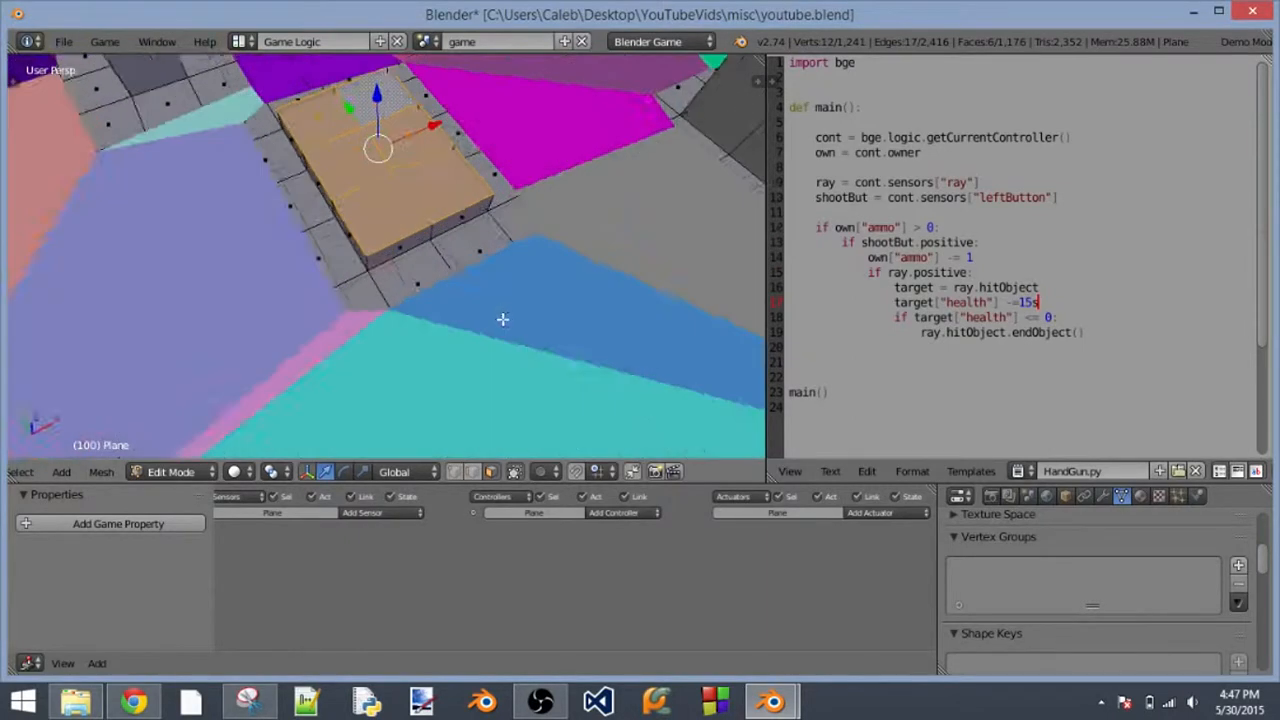
{"action": "middle_click_drag", "start_coordinate": [502, 318], "coordinate": [374, 143]}
{"action": "key", "text": "g"}
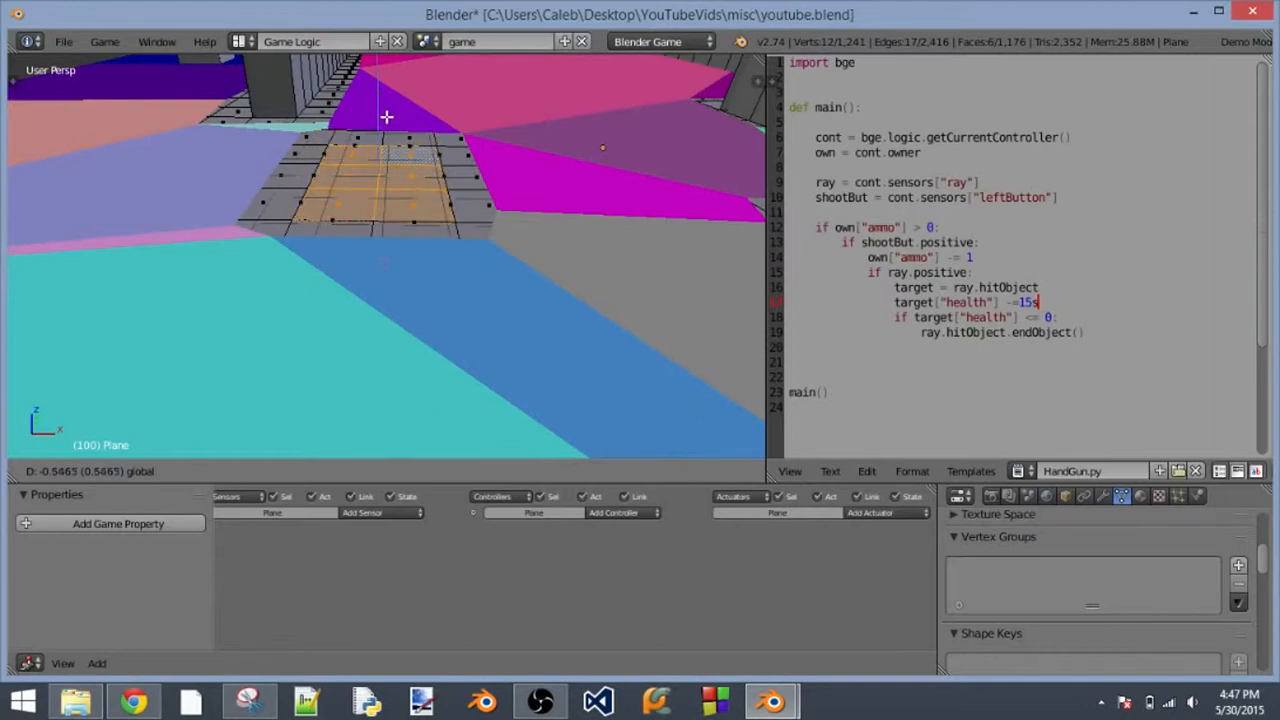
{"action": "left_click", "coordinate": [386, 117]}
{"action": "middle_click_drag", "start_coordinate": [386, 117], "coordinate": [380, 237]}
{"action": "key", "text": "x"}
{"action": "left_click", "coordinate": [381, 113]}
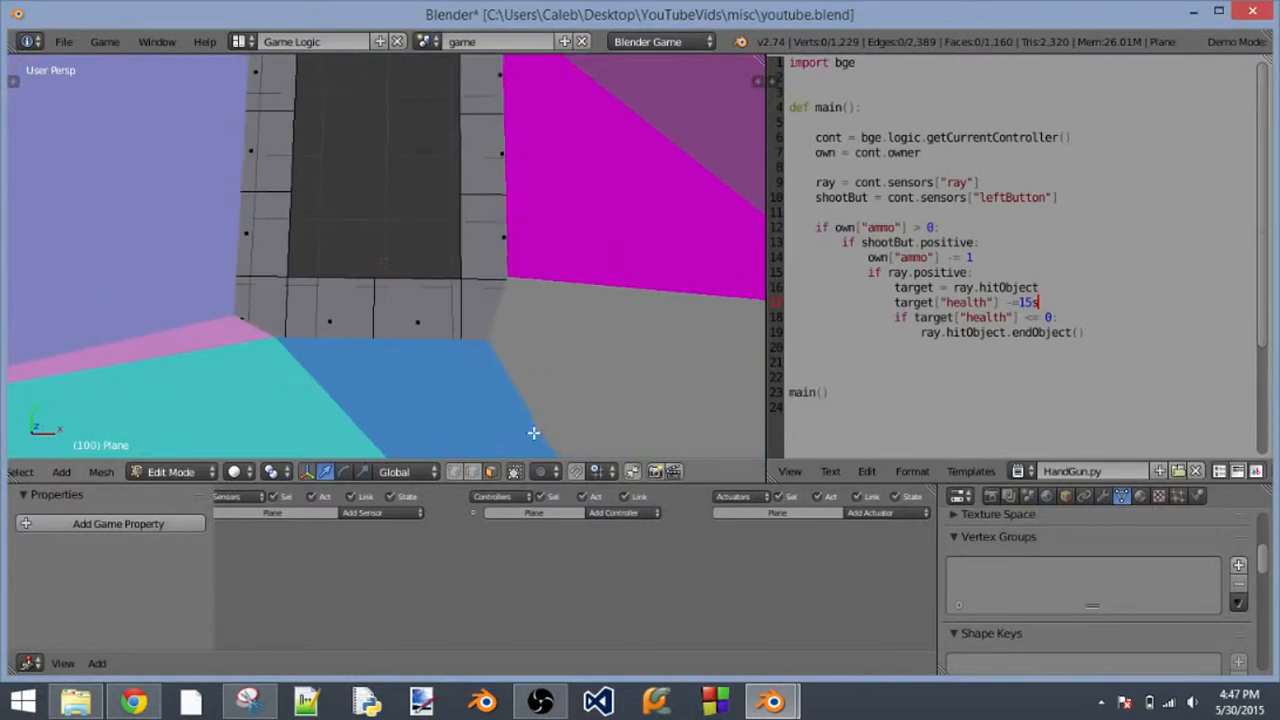
- Select the edges along both long sides of the floor hole and fill it with Bridge Edge Loops
{"action": "scroll", "coordinate": [465, 473], "scroll_direction": "up", "scroll_amount": 1}
{"action": "middle_click_drag", "start_coordinate": [441, 216], "coordinate": [503, 370]}
{"action": "right_click", "coordinate": [449, 286], "text": "shift"}
{"action": "right_click", "coordinate": [452, 210], "text": "shift"}
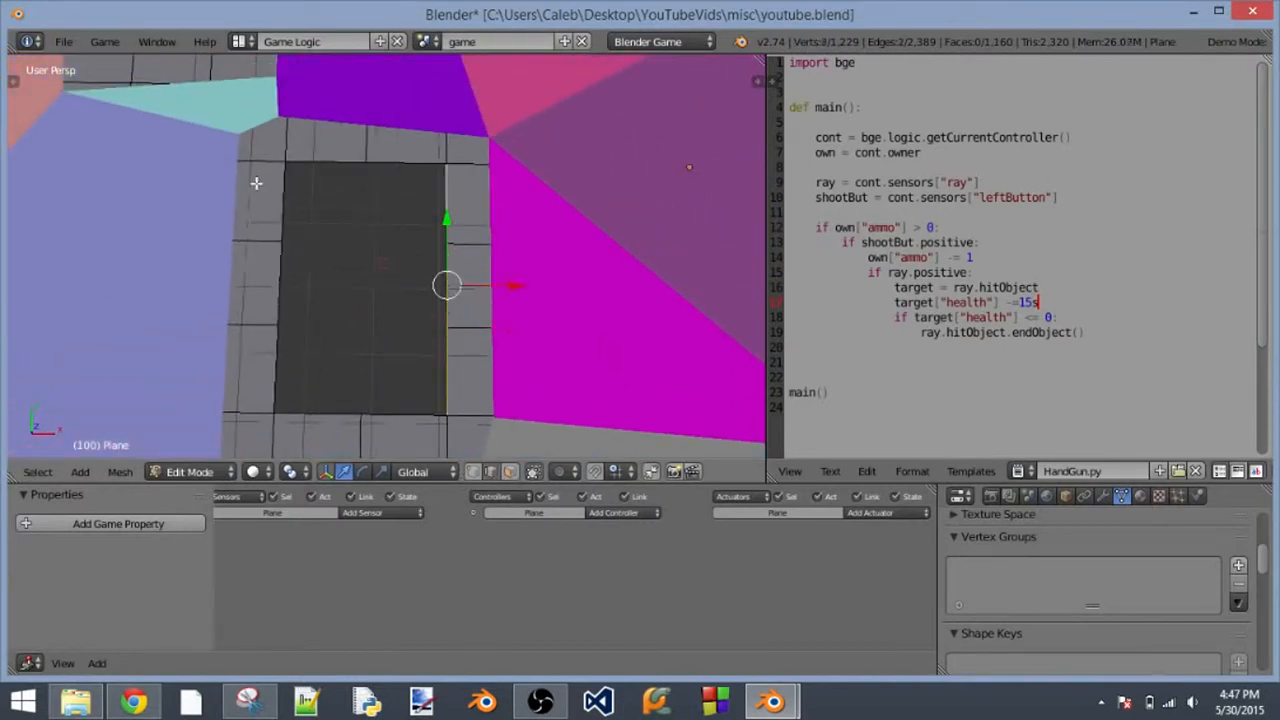
{"action": "right_click", "coordinate": [282, 228], "text": "shift"}
{"action": "right_click", "coordinate": [279, 290], "text": "shift"}
{"action": "right_click", "coordinate": [267, 358], "text": "shift"}
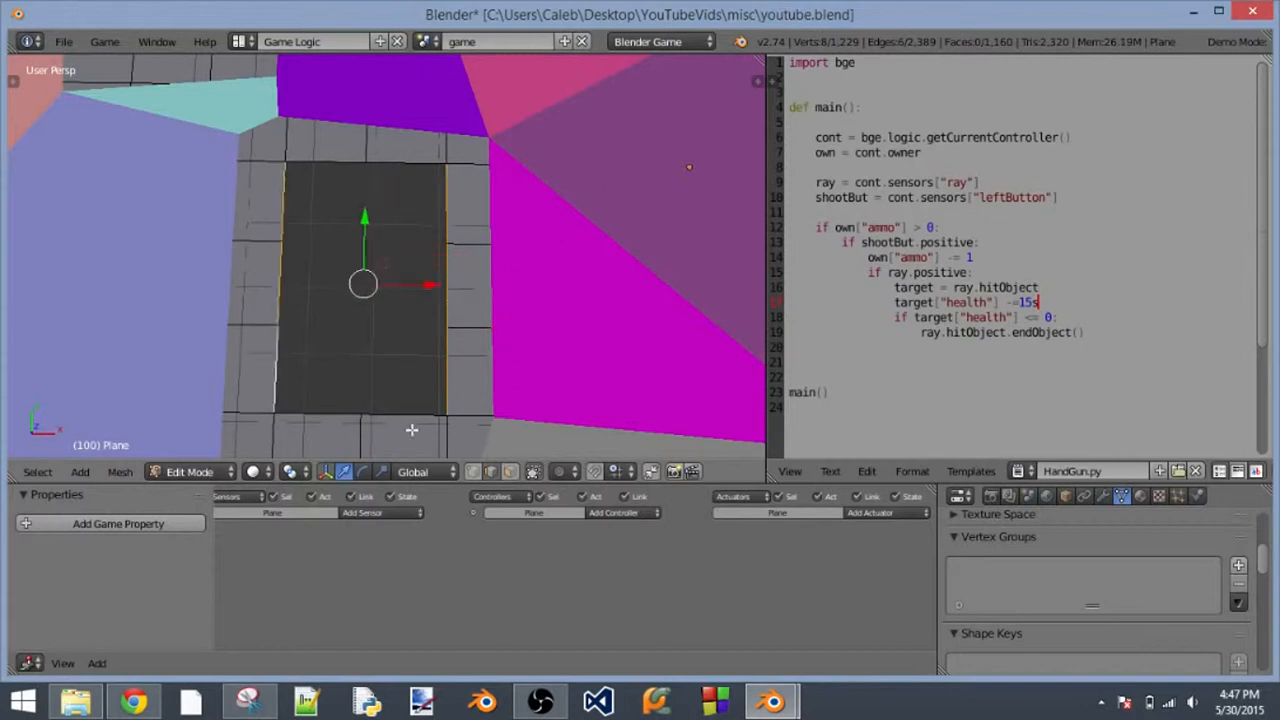
{"action": "key", "text": "space"}
{"action": "left_click", "coordinate": [386, 139]}
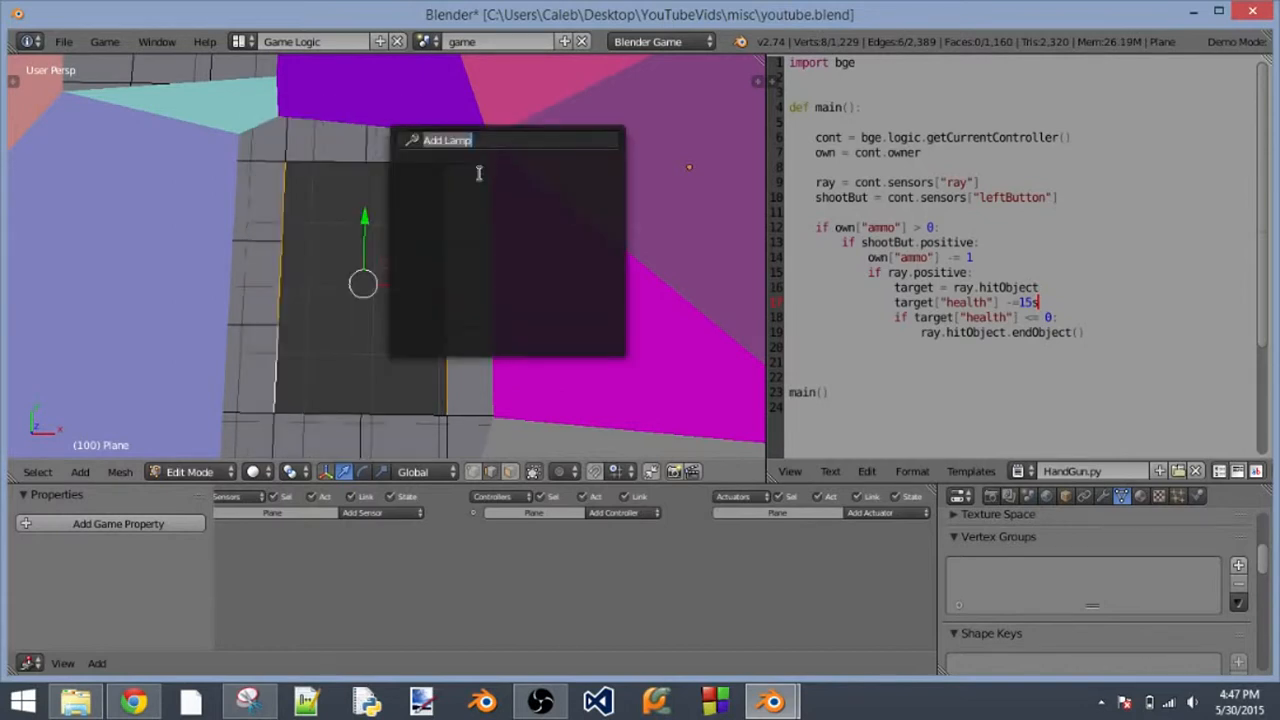
{"action": "type", "text": "bri"}
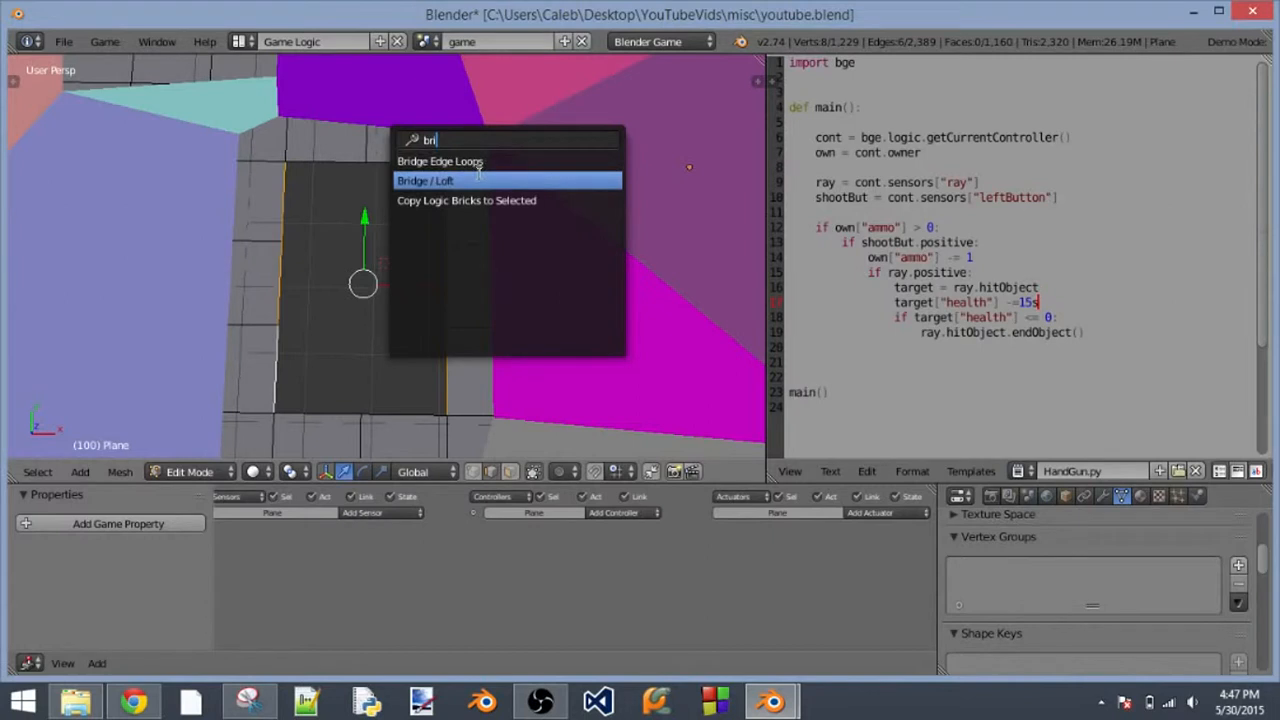
{"action": "left_click", "coordinate": [480, 165]}
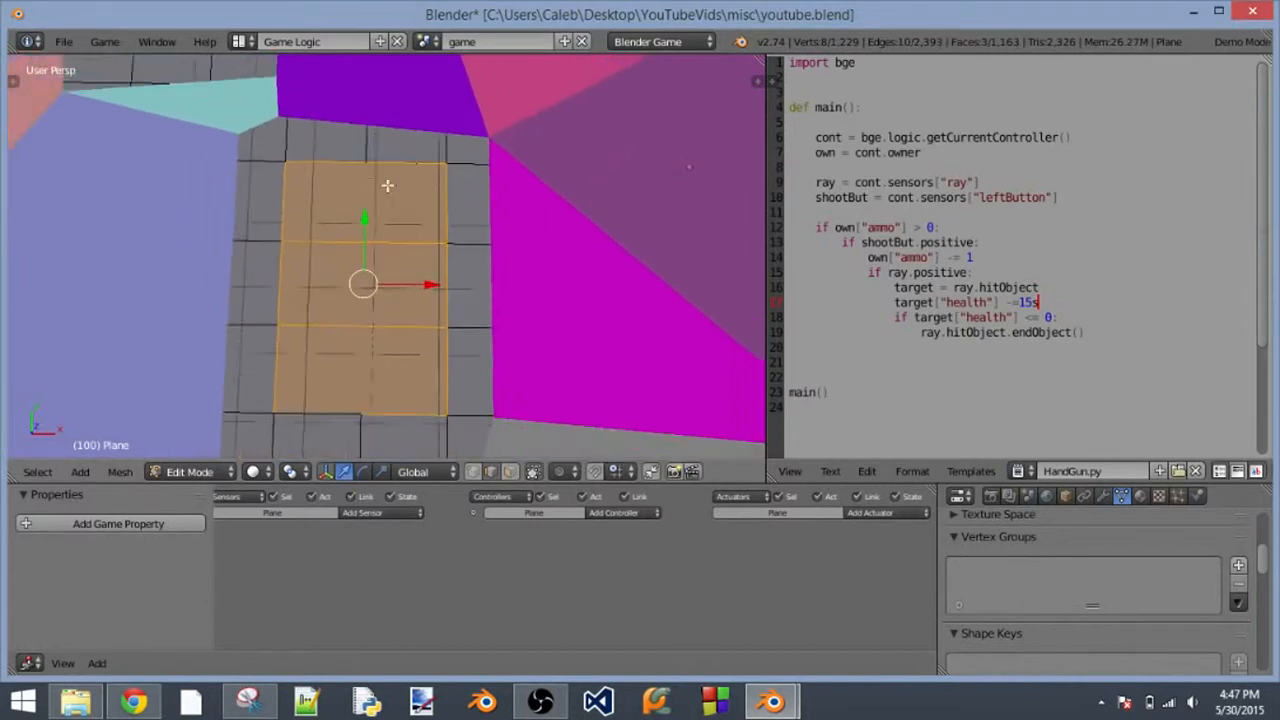
- Add a lengthwise loop cut through the middle of the bridged floor faces and return to Object Mode
{"action": "key", "text": "ctrl+r"}
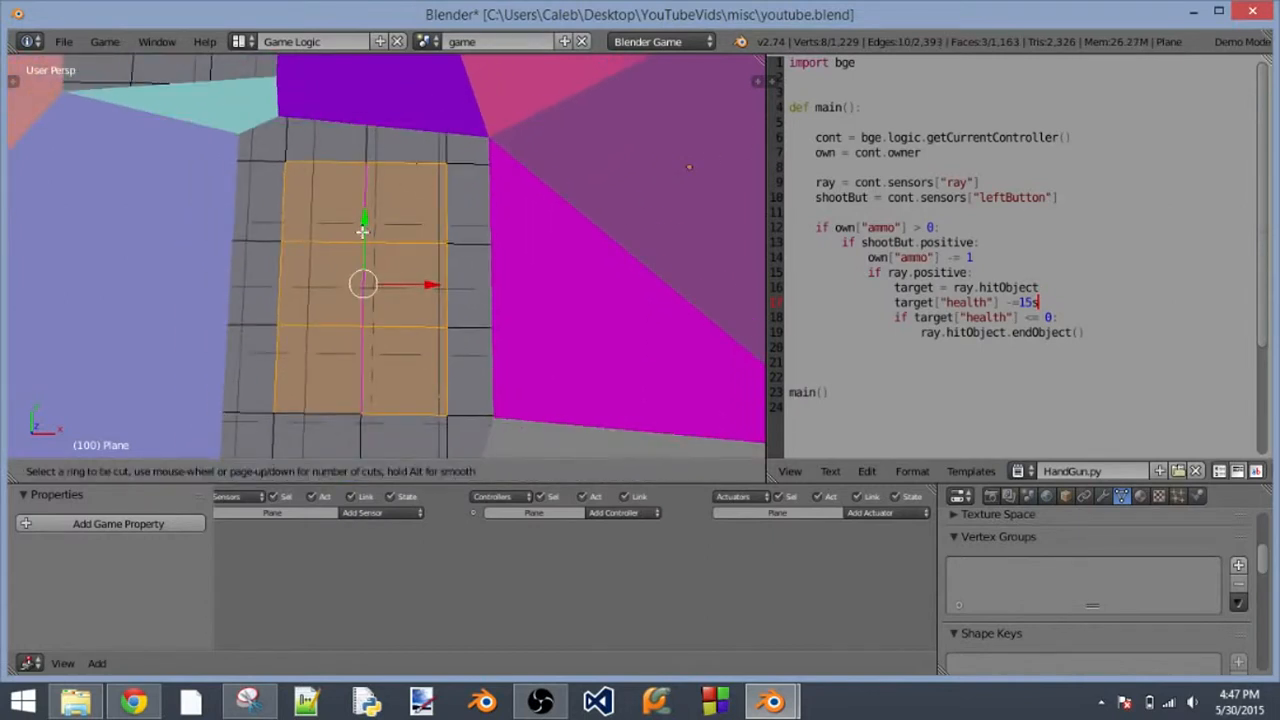
{"action": "left_click", "coordinate": [366, 220]}
{"action": "left_click", "coordinate": [366, 220]}
{"action": "middle_click_drag", "start_coordinate": [366, 220], "coordinate": [578, 312]}
{"action": "left_click", "coordinate": [194, 473]}
{"action": "left_click", "coordinate": [201, 450]}
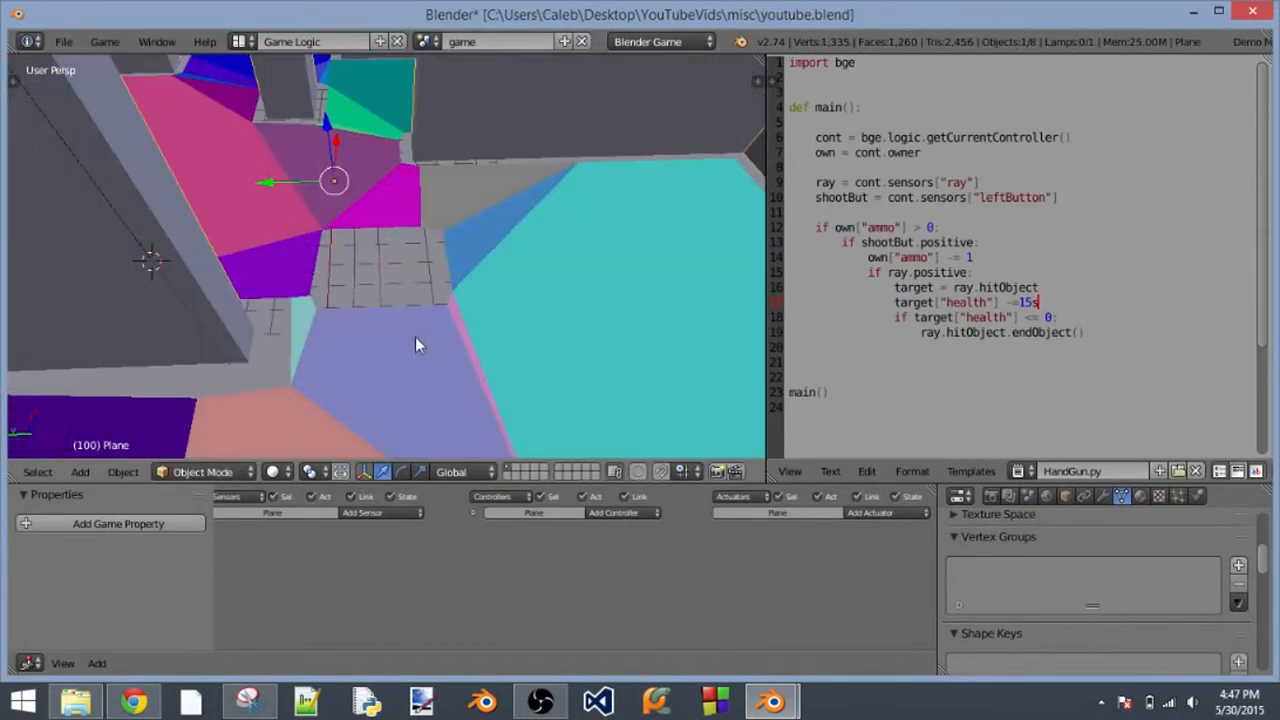
- Delete the old Navmesh and build a new navigation mesh from the level Plane
{"action": "scroll", "coordinate": [551, 251], "scroll_direction": "down", "scroll_amount": 4}
{"action": "right_click", "coordinate": [421, 276]}
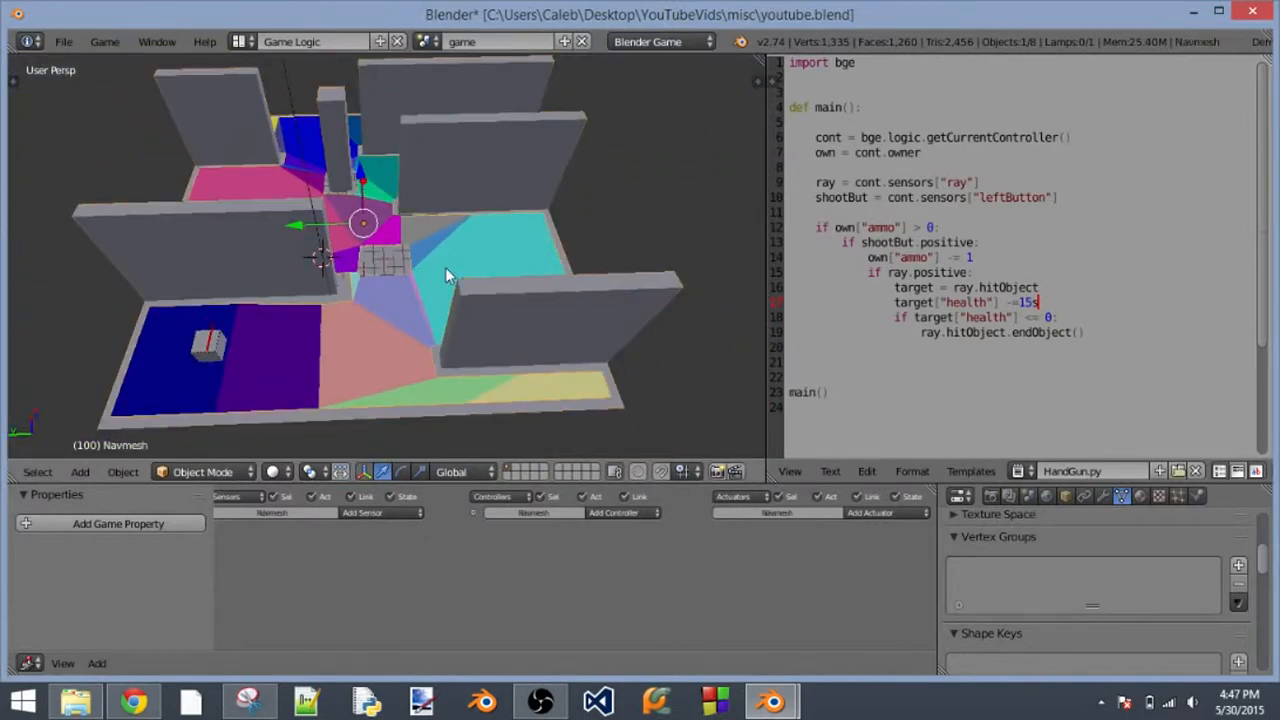
{"action": "key", "text": "x"}
{"action": "left_click", "coordinate": [445, 270]}
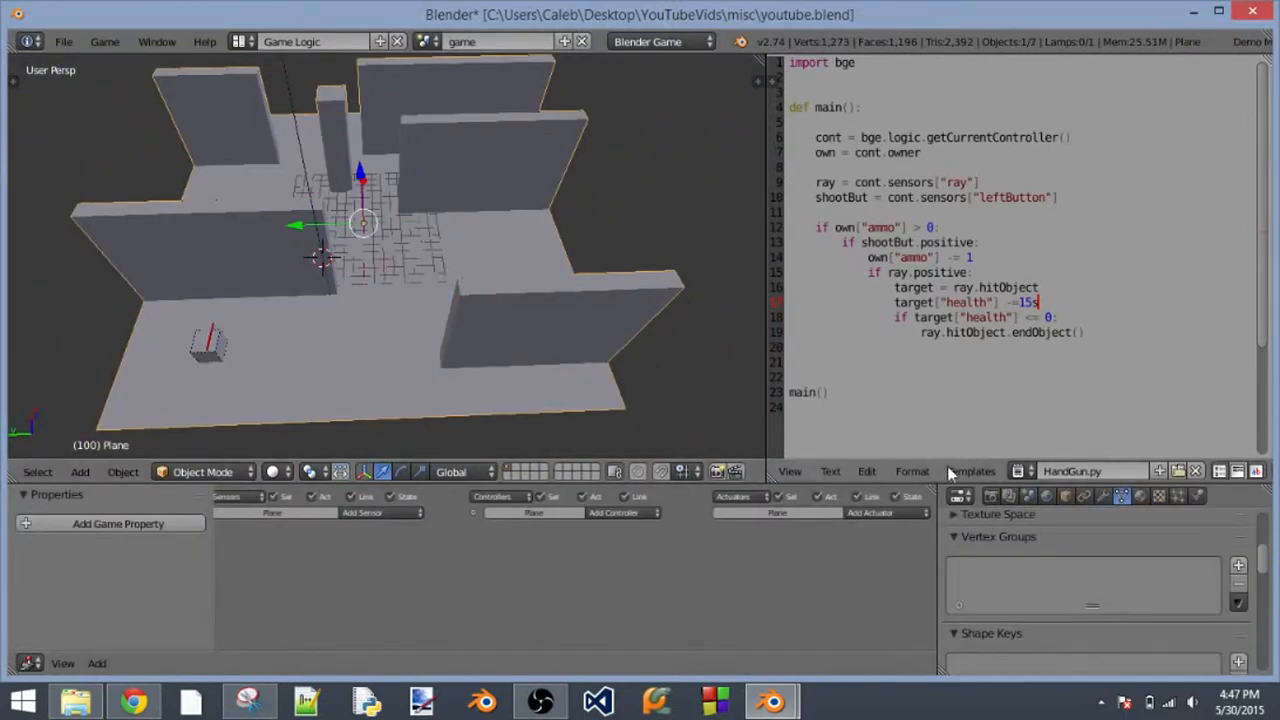
{"action": "left_click", "coordinate": [1028, 496]}
{"action": "left_click", "coordinate": [1029, 580]}
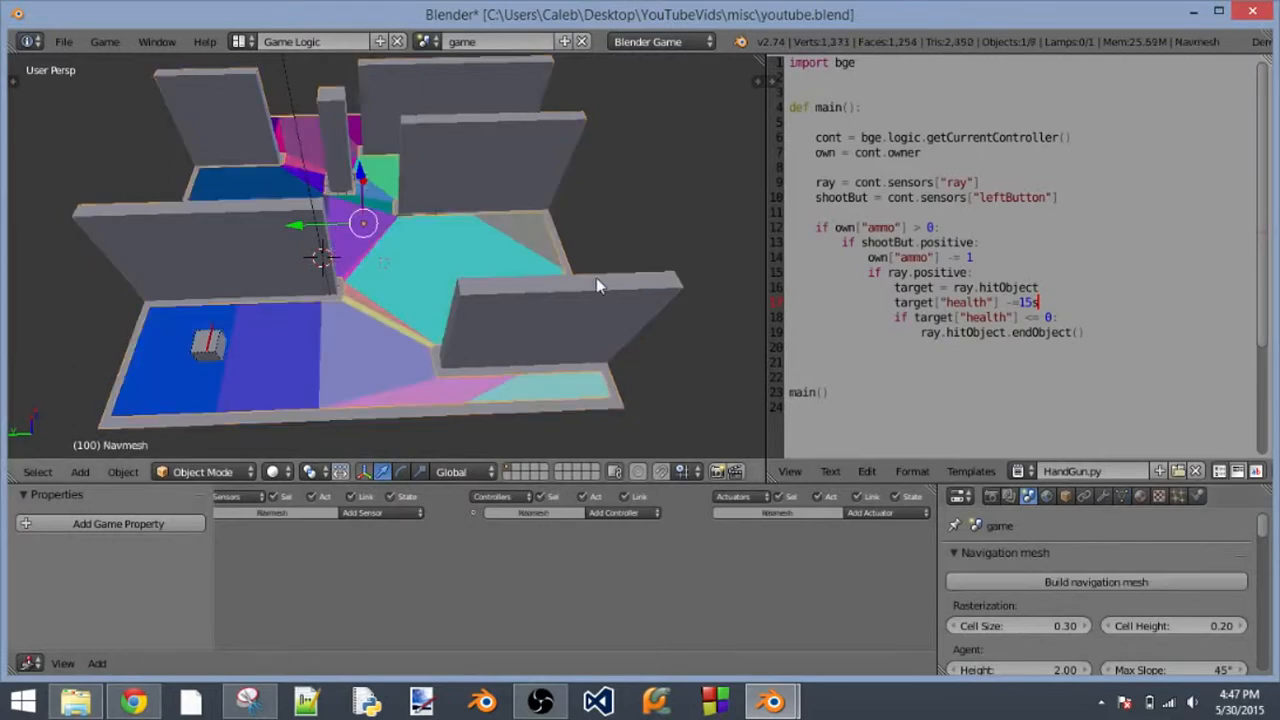
- Set the navigation mesh of the Enemy's Steering actuator to the rebuilt Navmesh
{"action": "scroll", "coordinate": [323, 337], "scroll_direction": "up", "scroll_amount": 2}
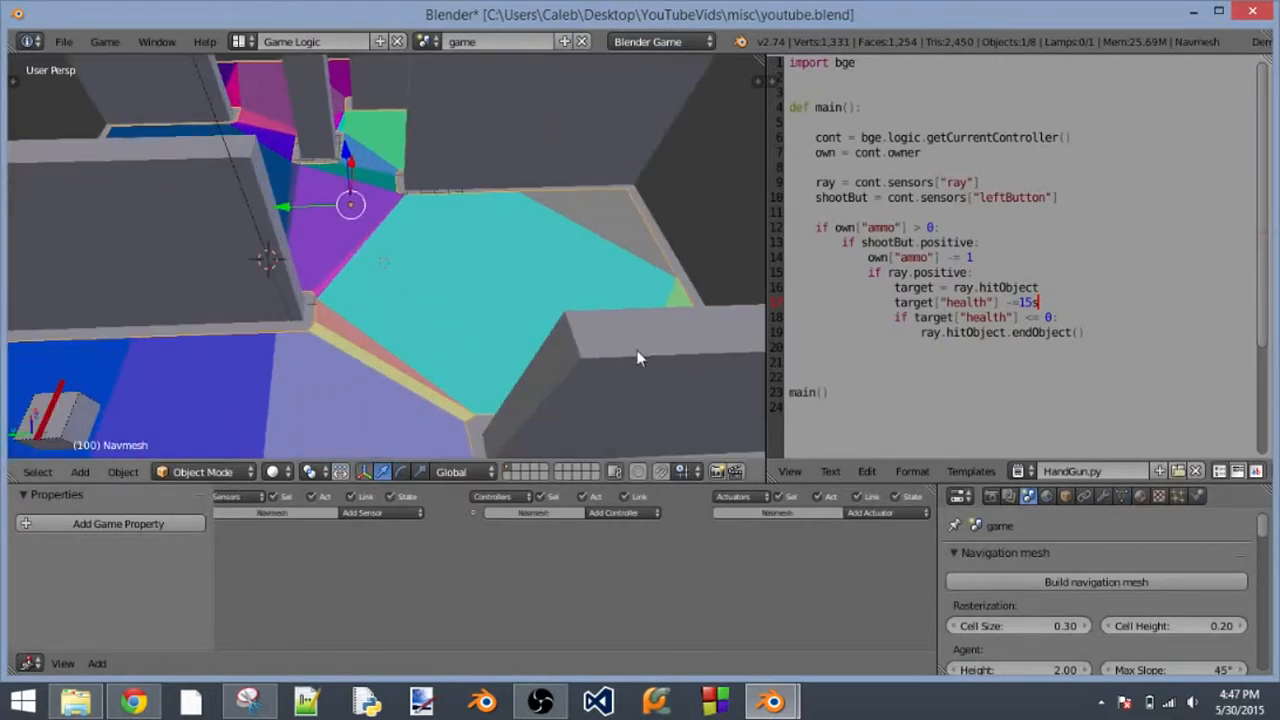
{"action": "scroll", "coordinate": [461, 363], "scroll_direction": "down", "scroll_amount": 3}
{"action": "scroll", "coordinate": [457, 362], "scroll_direction": "up", "scroll_amount": 2}
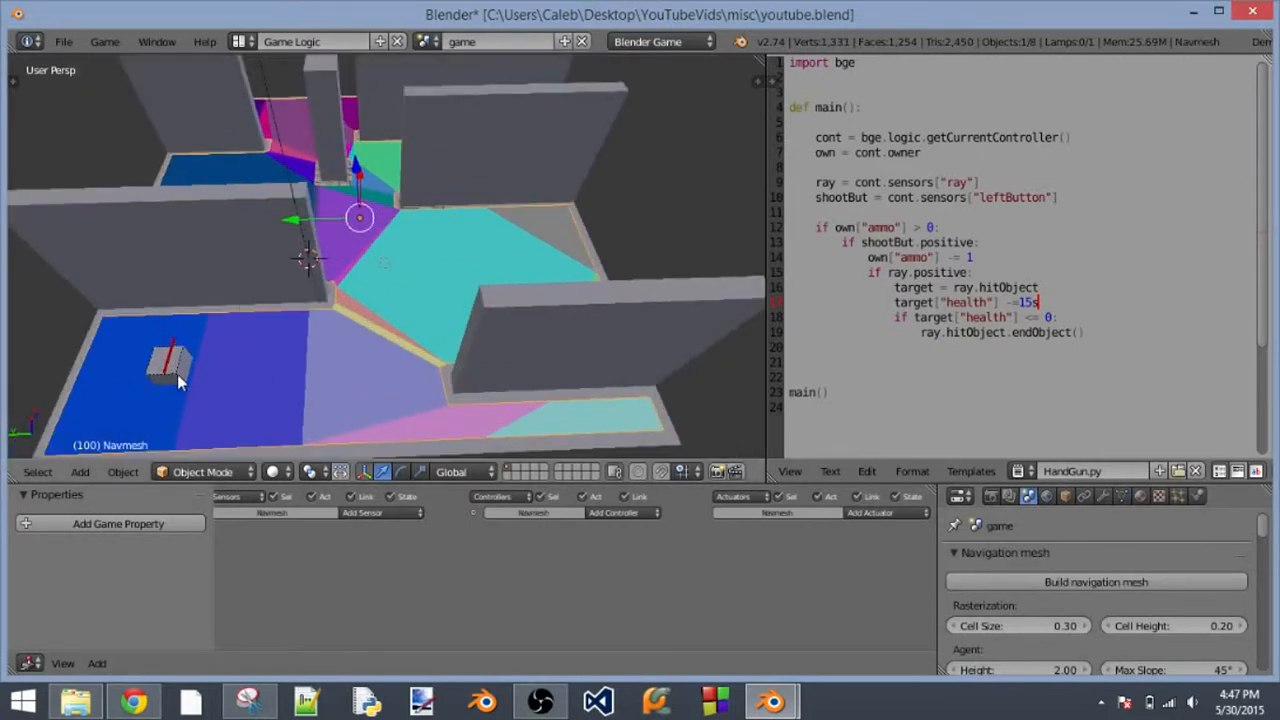
{"action": "right_click", "coordinate": [170, 365]}
{"action": "left_click", "coordinate": [831, 590]}
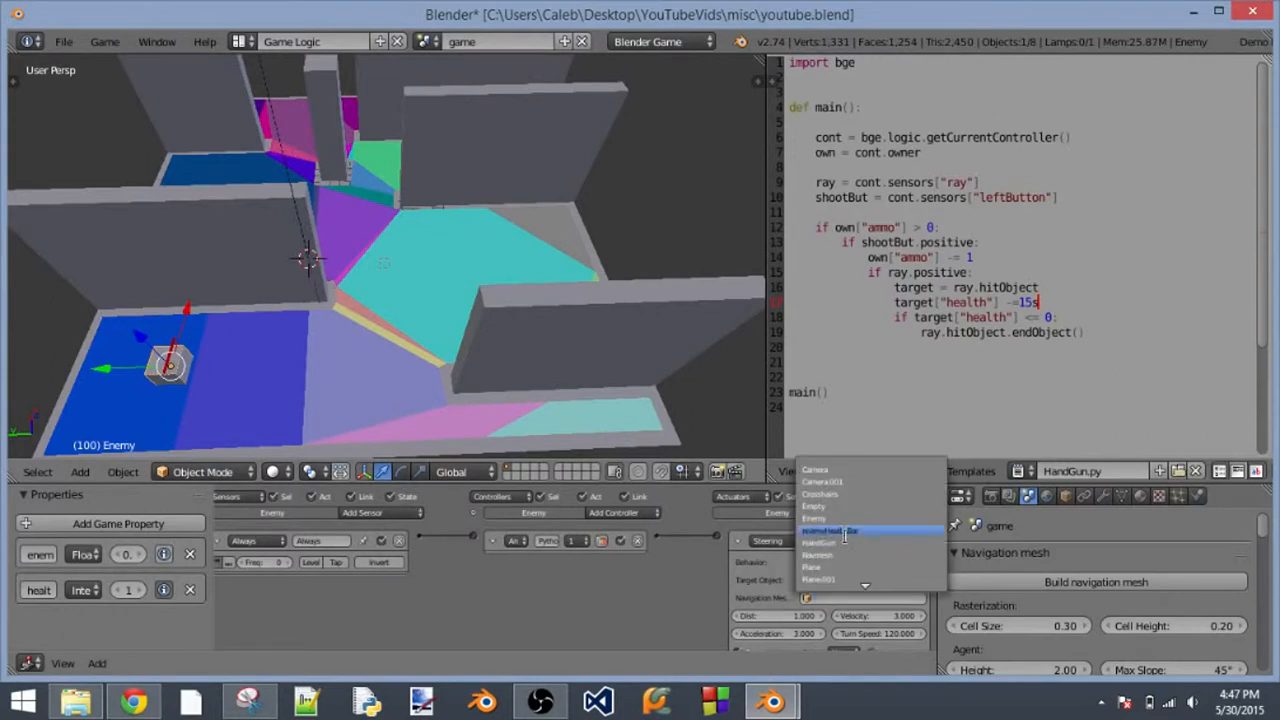
{"action": "left_click", "coordinate": [845, 557]}
- Select the Navmesh and test-run the game to check how the enemy follows the player
{"action": "scroll", "coordinate": [359, 256], "scroll_direction": "up", "scroll_amount": 2}
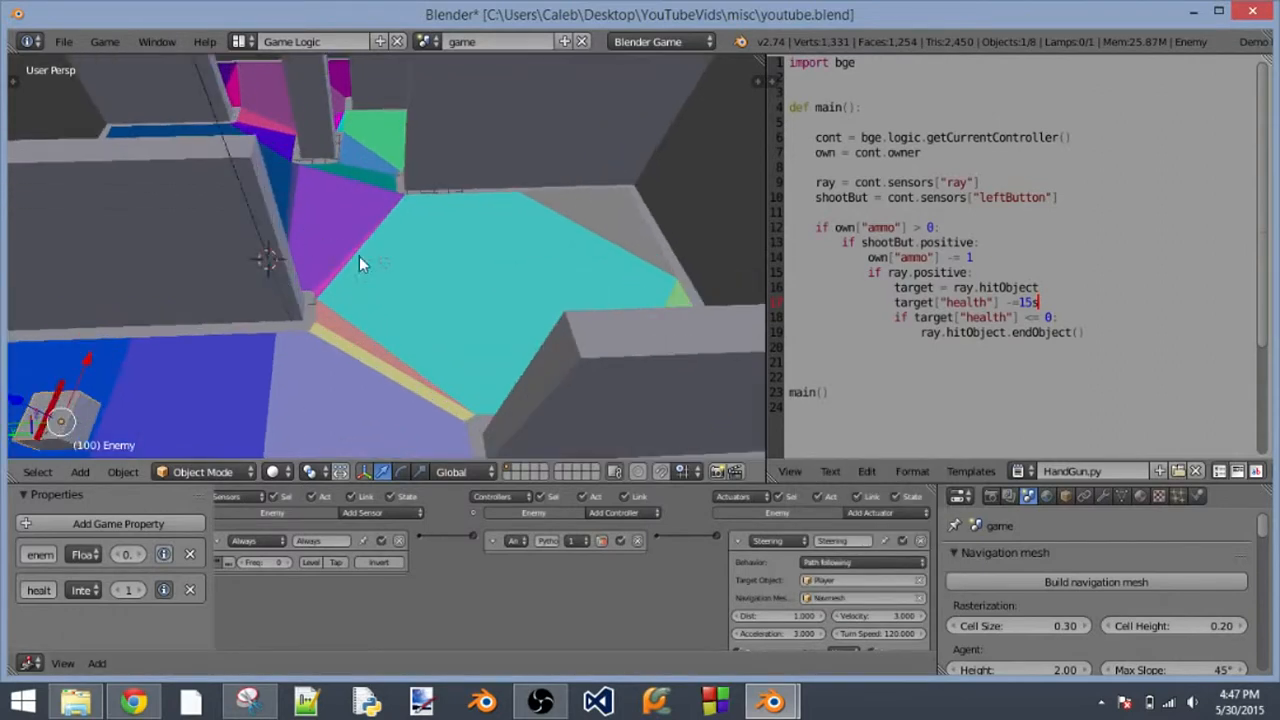
{"action": "right_click", "coordinate": [385, 341]}
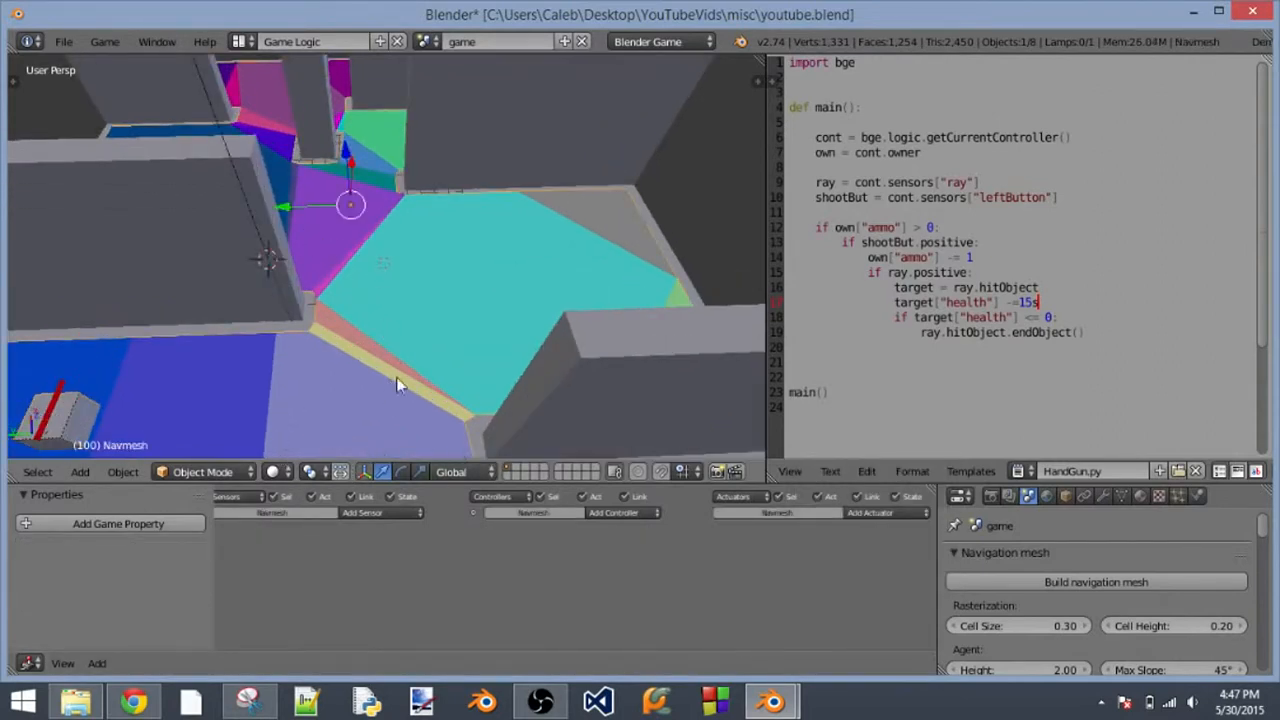
{"action": "key", "text": "p"}
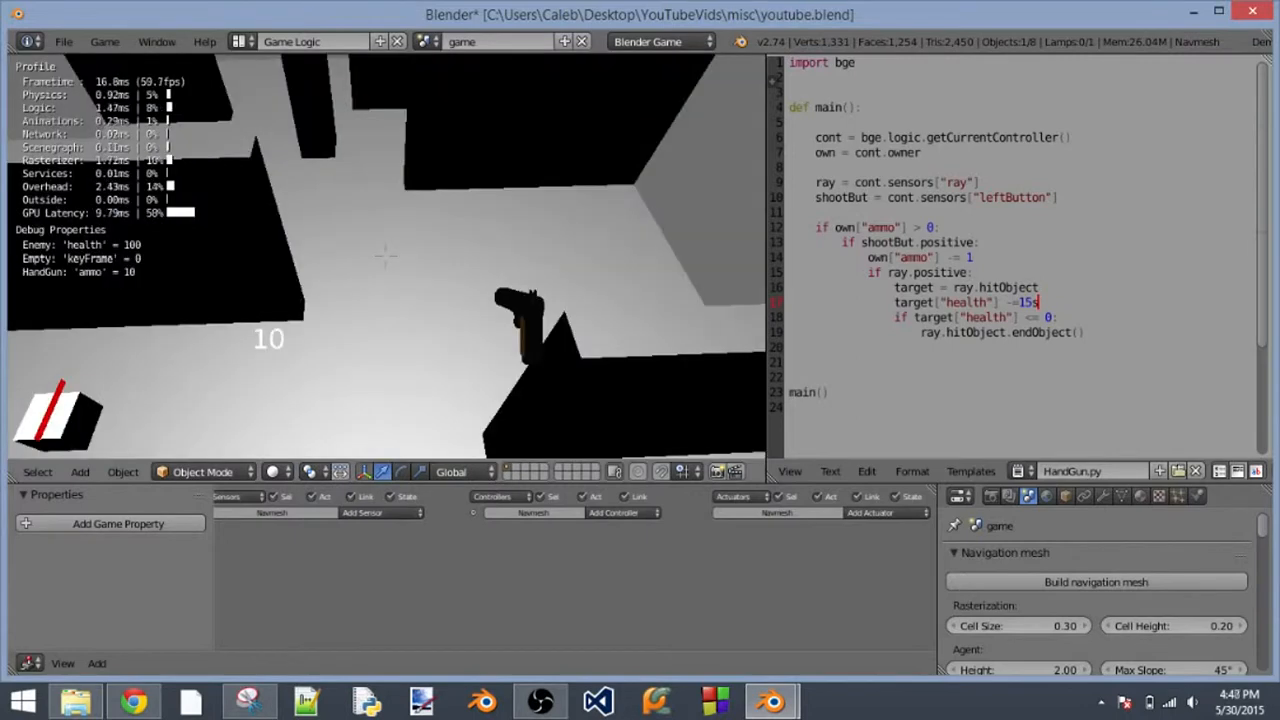
{"action": "key", "text": "Escape"}
{"action": "middle_click_drag", "start_coordinate": [386, 258], "coordinate": [421, 229]}
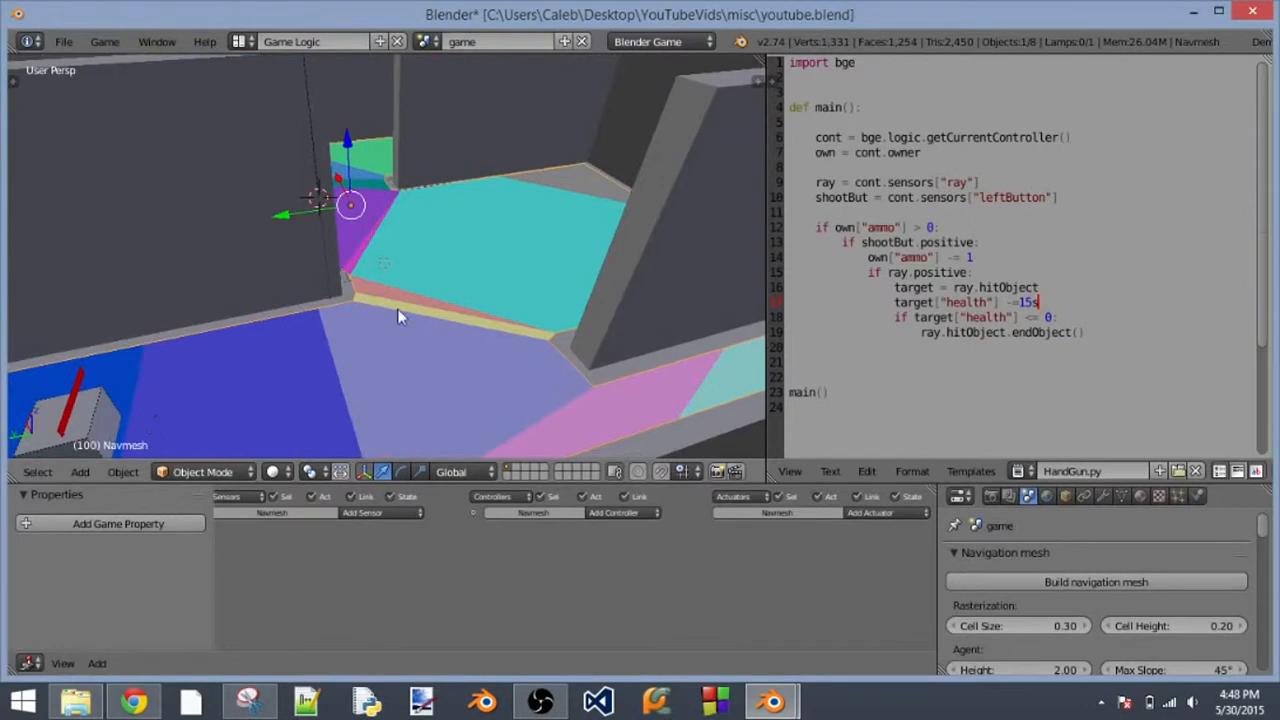
{"action": "middle_click_drag", "start_coordinate": [454, 285], "coordinate": [98, 243]}
- Select the Enemy and review the path-following options of its Steering actuator
{"action": "right_click", "coordinate": [143, 226]}
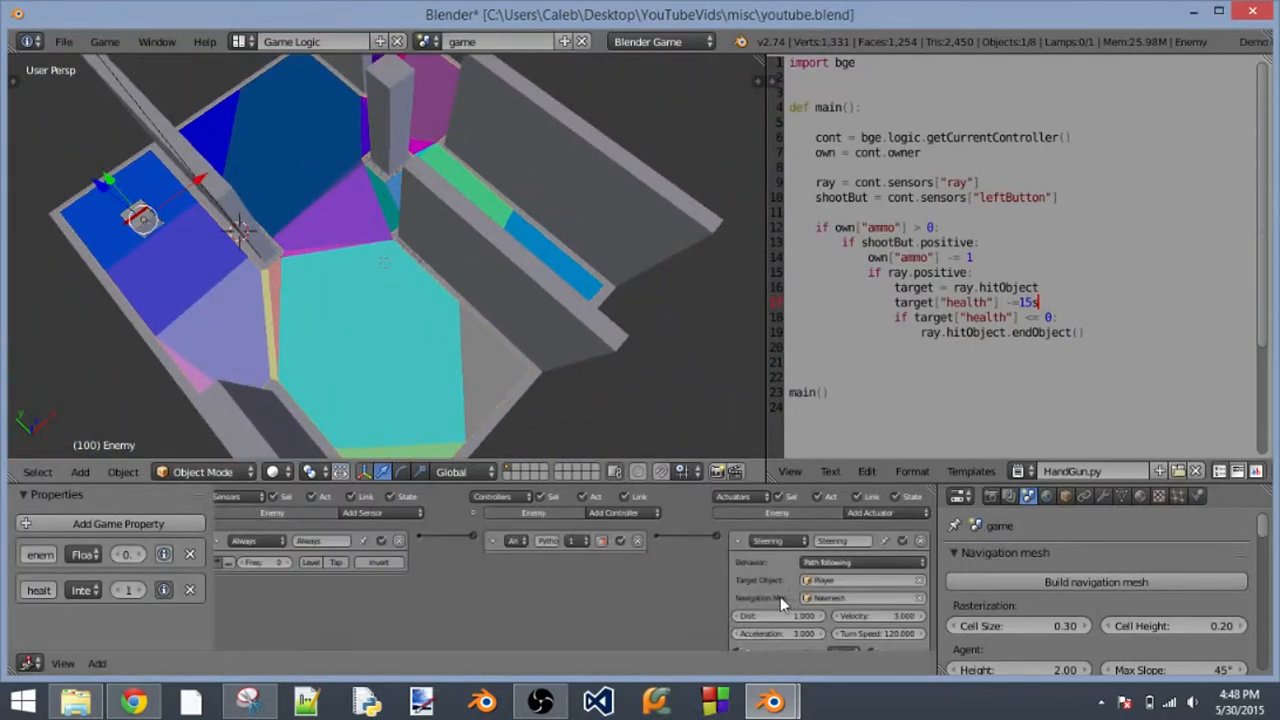
{"action": "scroll", "coordinate": [780, 596], "scroll_direction": "down", "scroll_amount": 2}
{"action": "scroll", "coordinate": [782, 604], "scroll_direction": "down", "scroll_amount": 2}
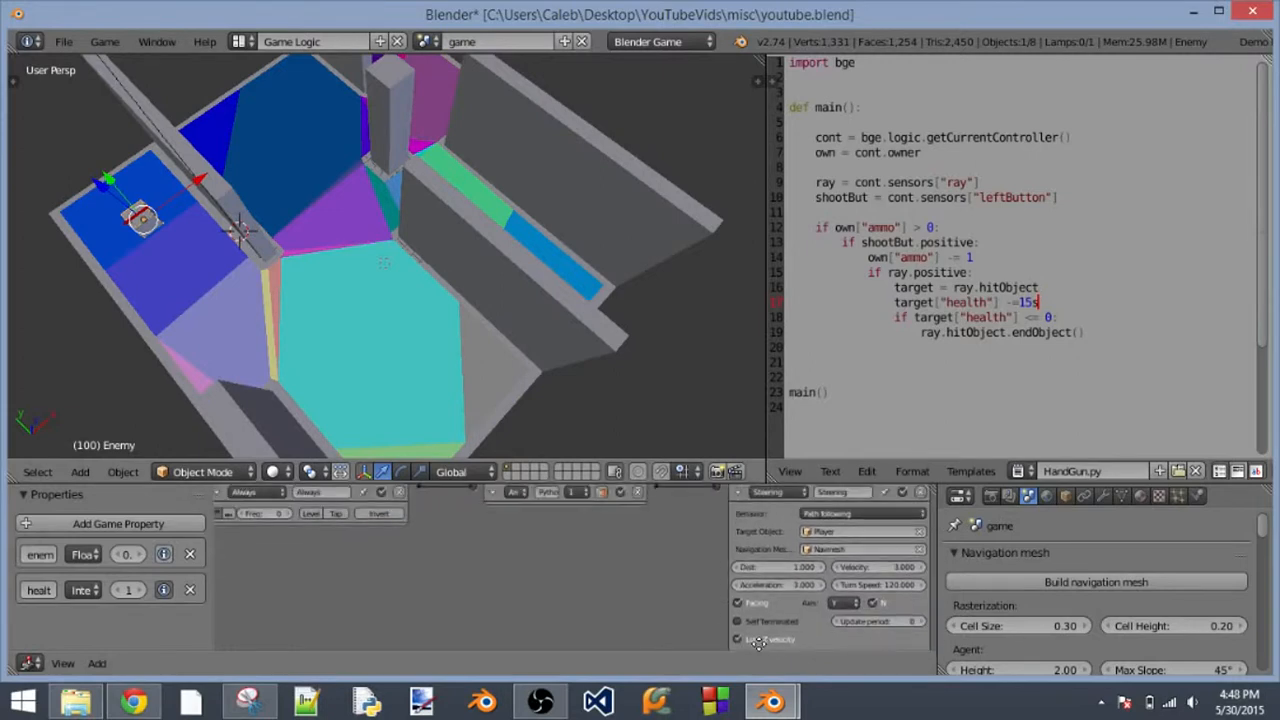
- Edit the Navmesh by moving its edges around the end of the long wall away from the wall
{"action": "right_click", "coordinate": [365, 349]}
{"action": "scroll", "coordinate": [363, 351], "scroll_direction": "up", "scroll_amount": 3}
{"action": "middle_click_drag", "start_coordinate": [354, 354], "coordinate": [416, 320]}
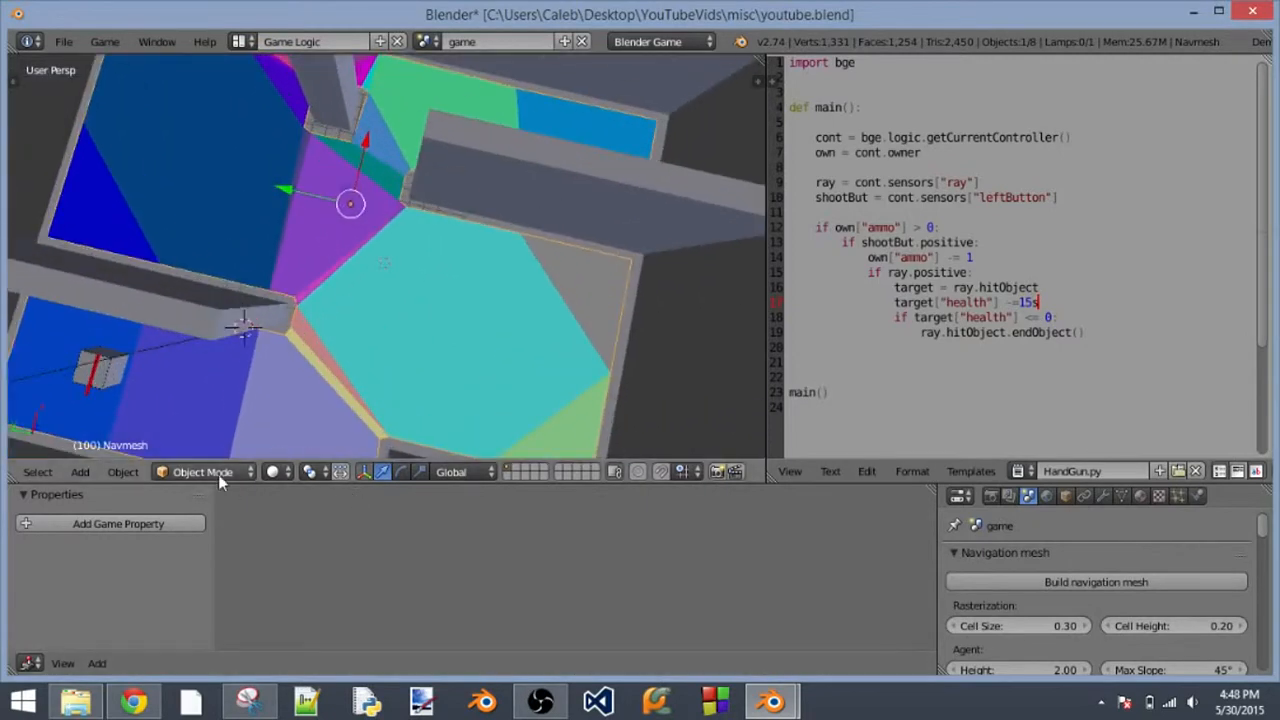
{"action": "left_click", "coordinate": [216, 472]}
{"action": "left_click", "coordinate": [183, 429]}
{"action": "scroll", "coordinate": [340, 347], "scroll_direction": "up", "scroll_amount": 2}
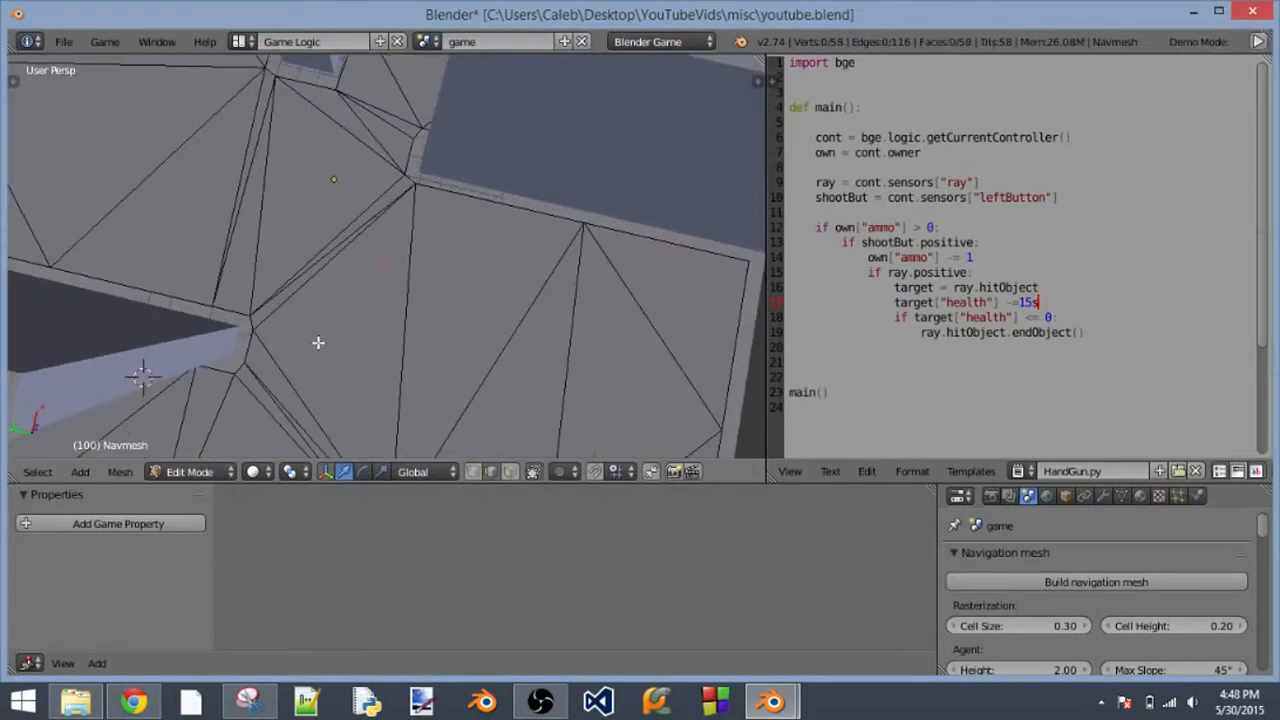
{"action": "right_click", "coordinate": [240, 368], "text": "shift"}
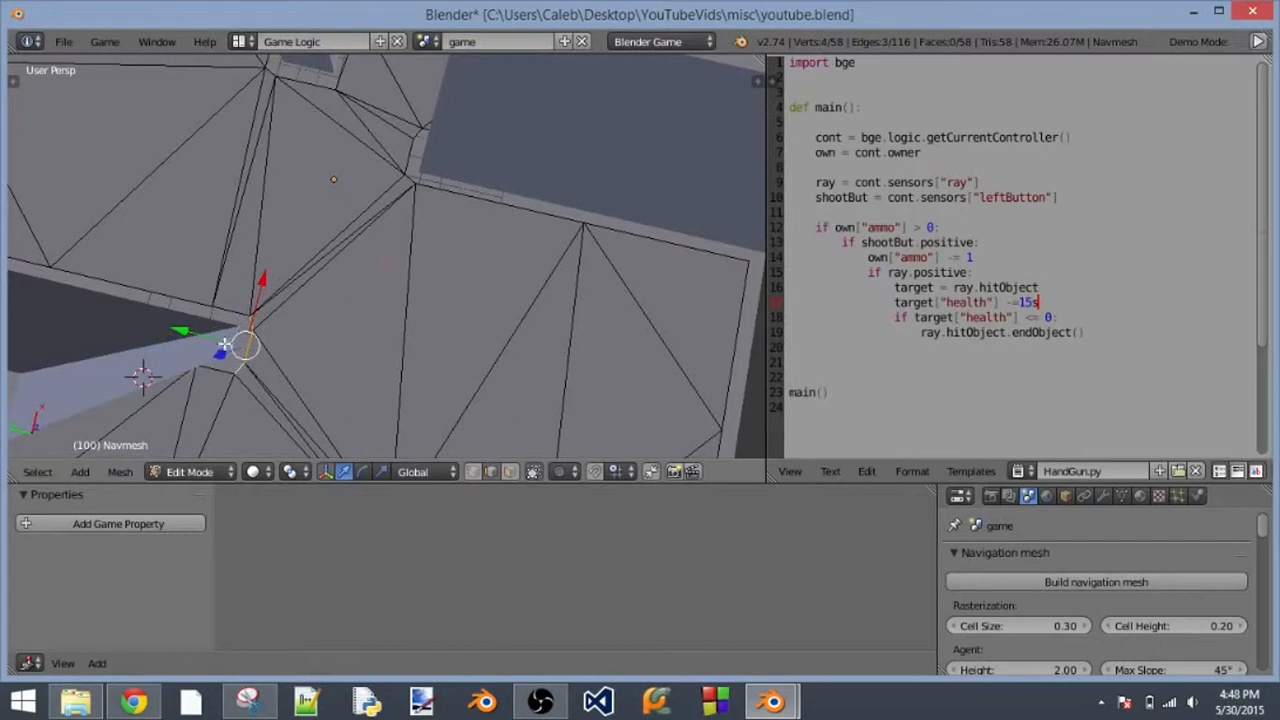
{"action": "left_click_drag", "start_coordinate": [224, 344], "coordinate": [283, 360]}
{"action": "right_click", "coordinate": [409, 368]}
{"action": "left_click_drag", "start_coordinate": [371, 341], "coordinate": [334, 337]}
- Select the Navmesh's outer boundary edges in the open area past the walls and pull them inward from the floor's rim
{"action": "middle_click_drag", "start_coordinate": [352, 338], "coordinate": [442, 373]}
{"action": "right_click", "coordinate": [672, 275]}
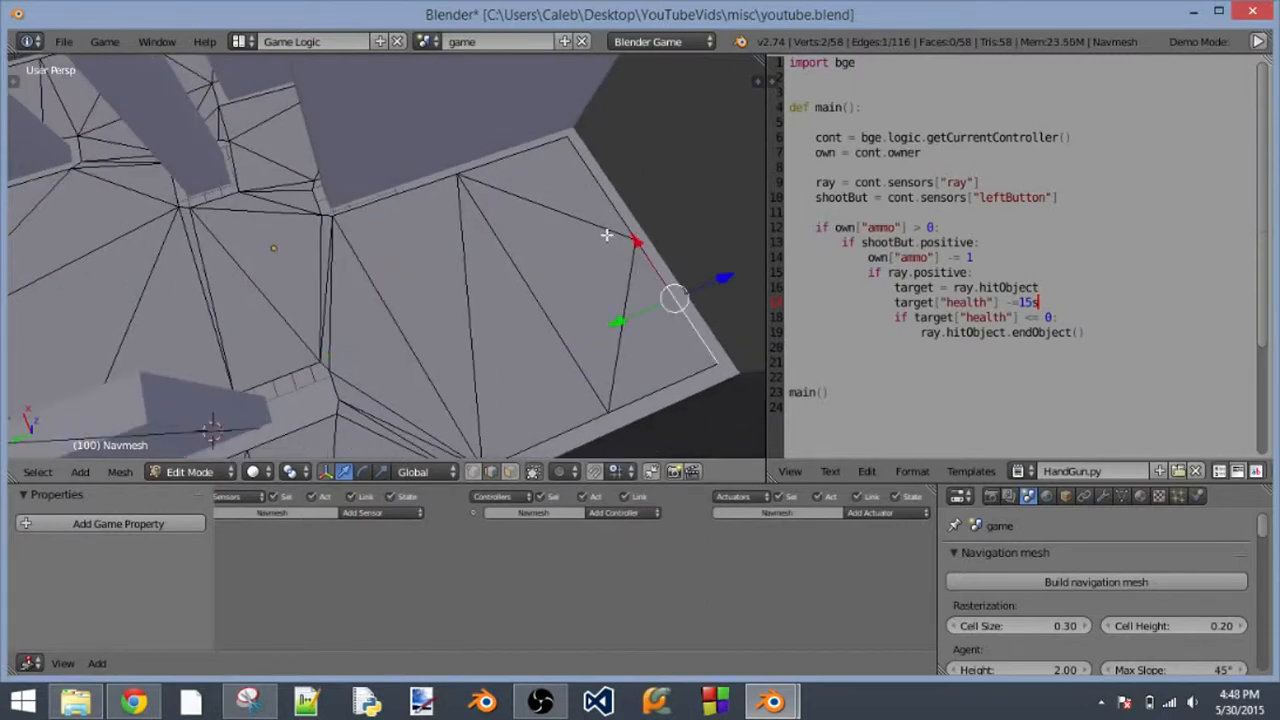
{"action": "right_click", "coordinate": [600, 205], "text": "shift"}
{"action": "left_click_drag", "start_coordinate": [679, 215], "coordinate": [663, 227]}
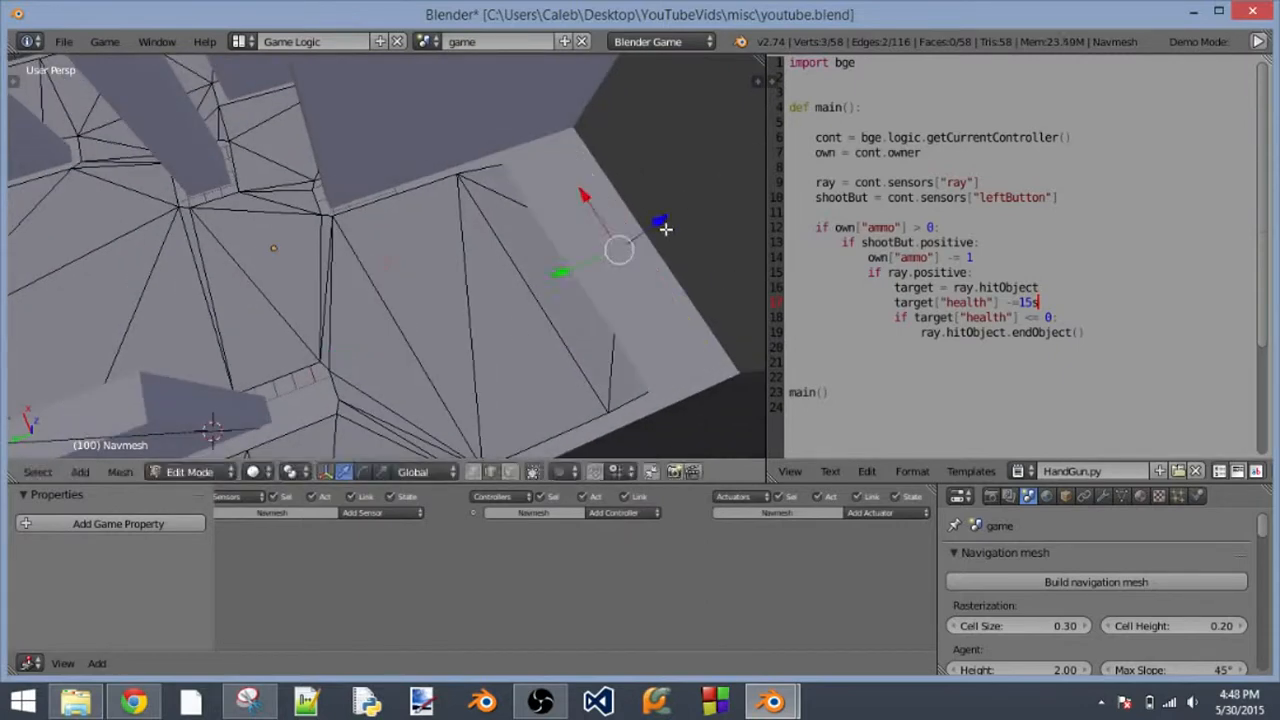
{"action": "key", "text": "ctrl+z"}
{"action": "left_click_drag", "start_coordinate": [577, 265], "coordinate": [490, 307]}
- Return to Object Mode and test-run the game with the edited Navmesh
{"action": "middle_click_drag", "start_coordinate": [502, 372], "coordinate": [390, 330]}
{"action": "key", "text": "p"}
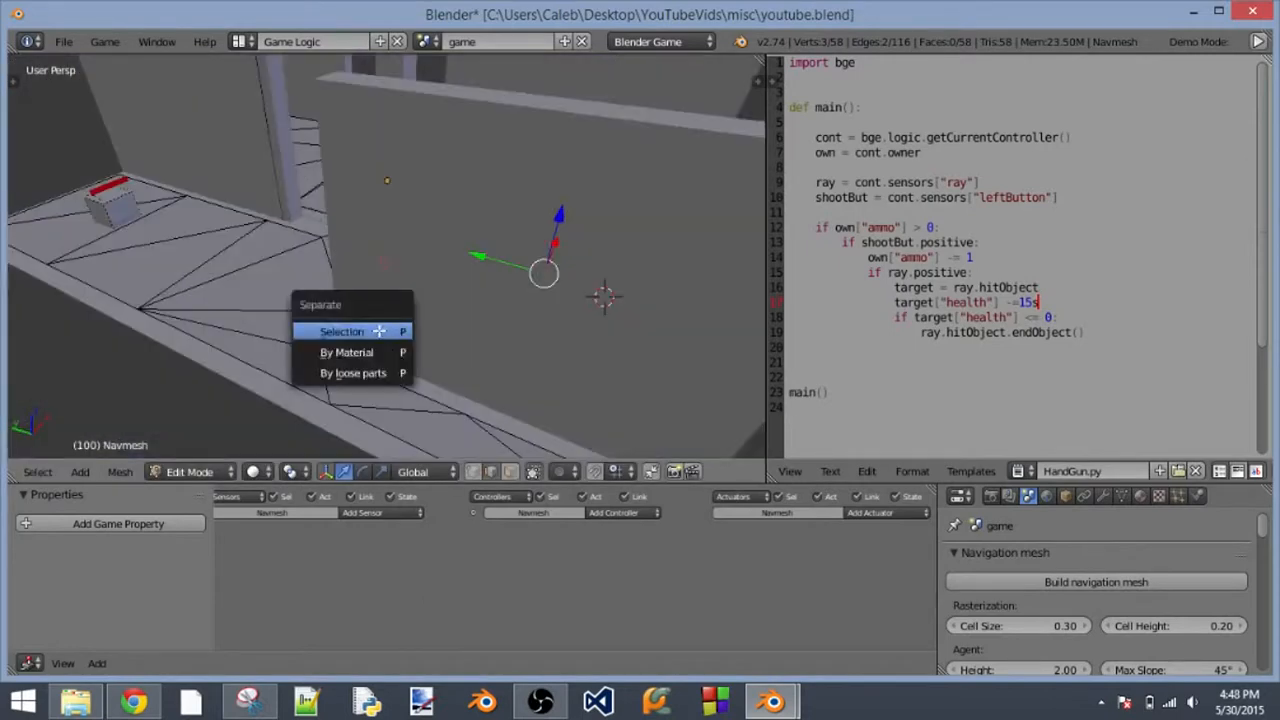
{"action": "left_click", "coordinate": [190, 471]}
{"action": "left_click", "coordinate": [185, 449]}
{"action": "key", "text": "p"}
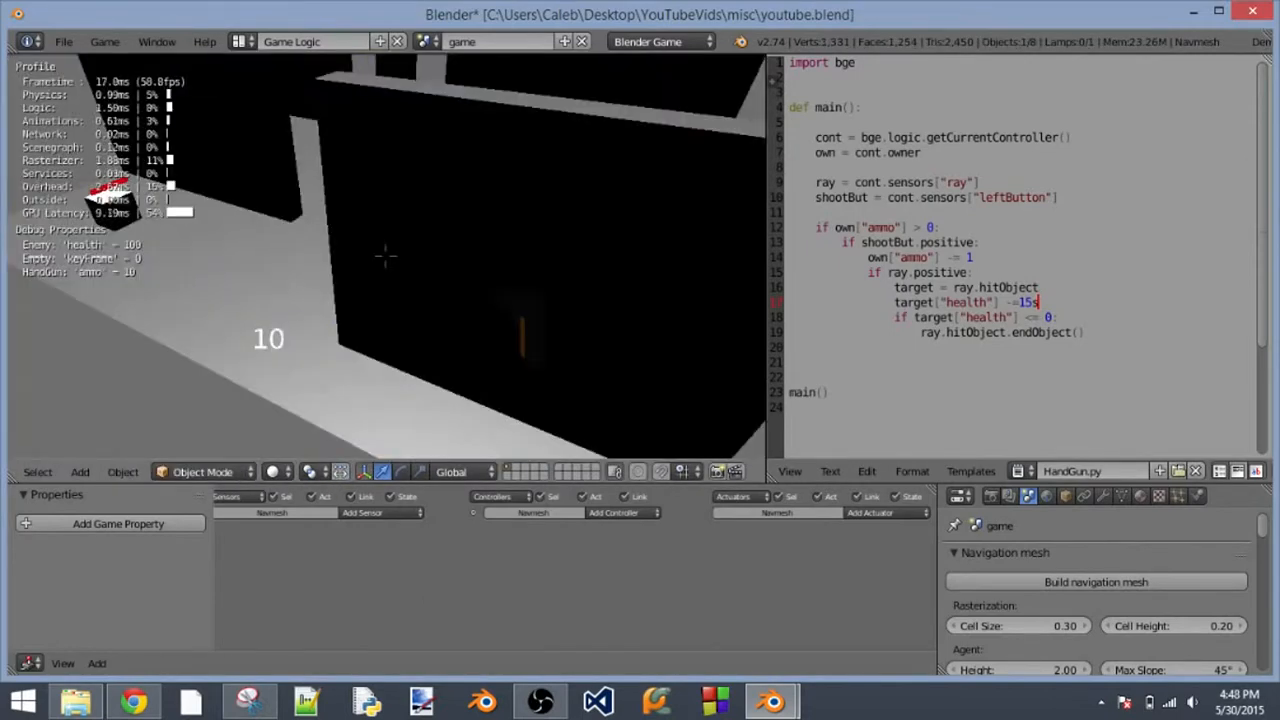
{"action": "key", "text": "Escape"}
- Select and delete the hand-edited Navmesh
{"action": "middle_click_drag", "start_coordinate": [374, 263], "coordinate": [546, 333]}
{"action": "right_click", "coordinate": [268, 360]}
{"action": "right_click", "coordinate": [602, 365]}
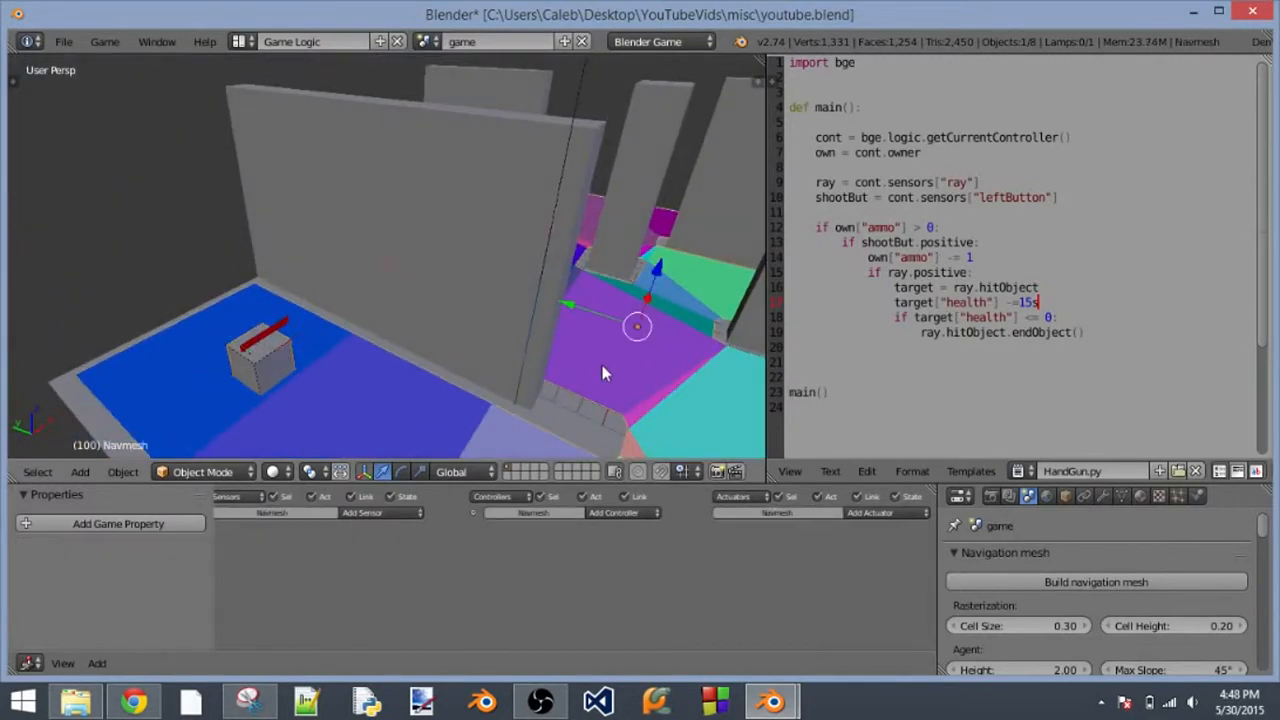
{"action": "middle_click_drag", "start_coordinate": [602, 365], "coordinate": [518, 300]}
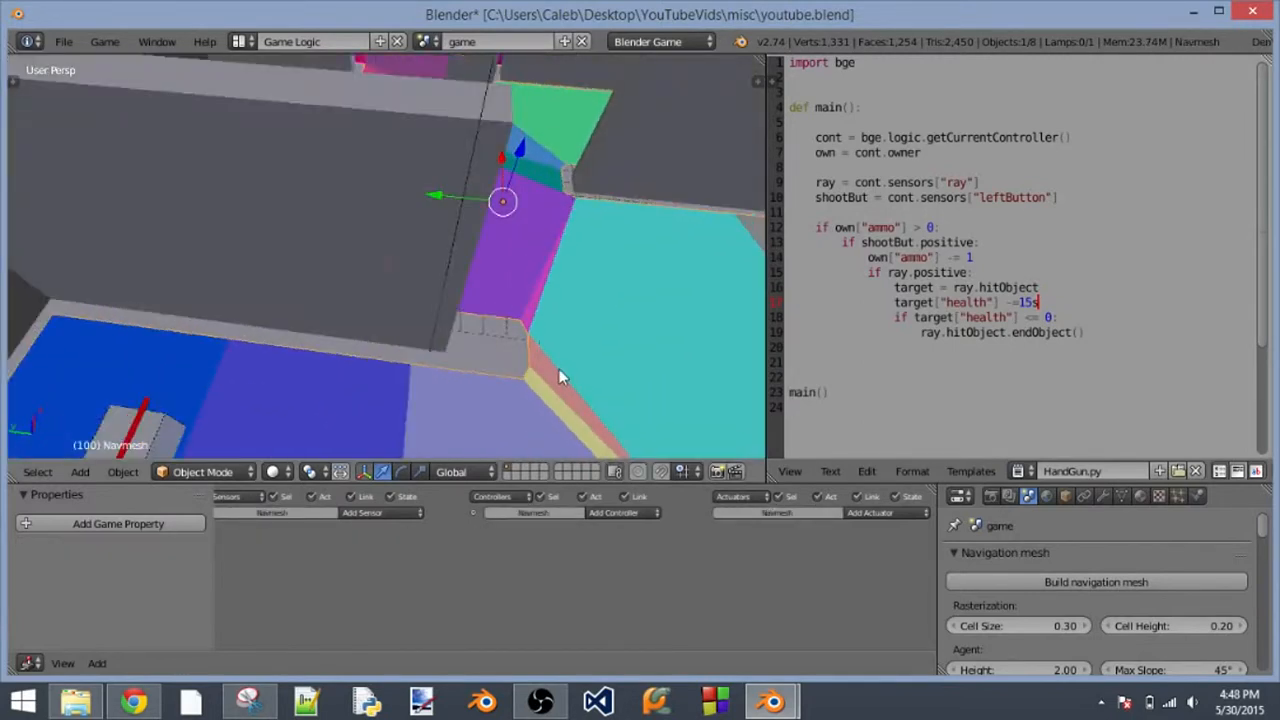
{"action": "middle_click_drag", "start_coordinate": [560, 377], "coordinate": [546, 340]}
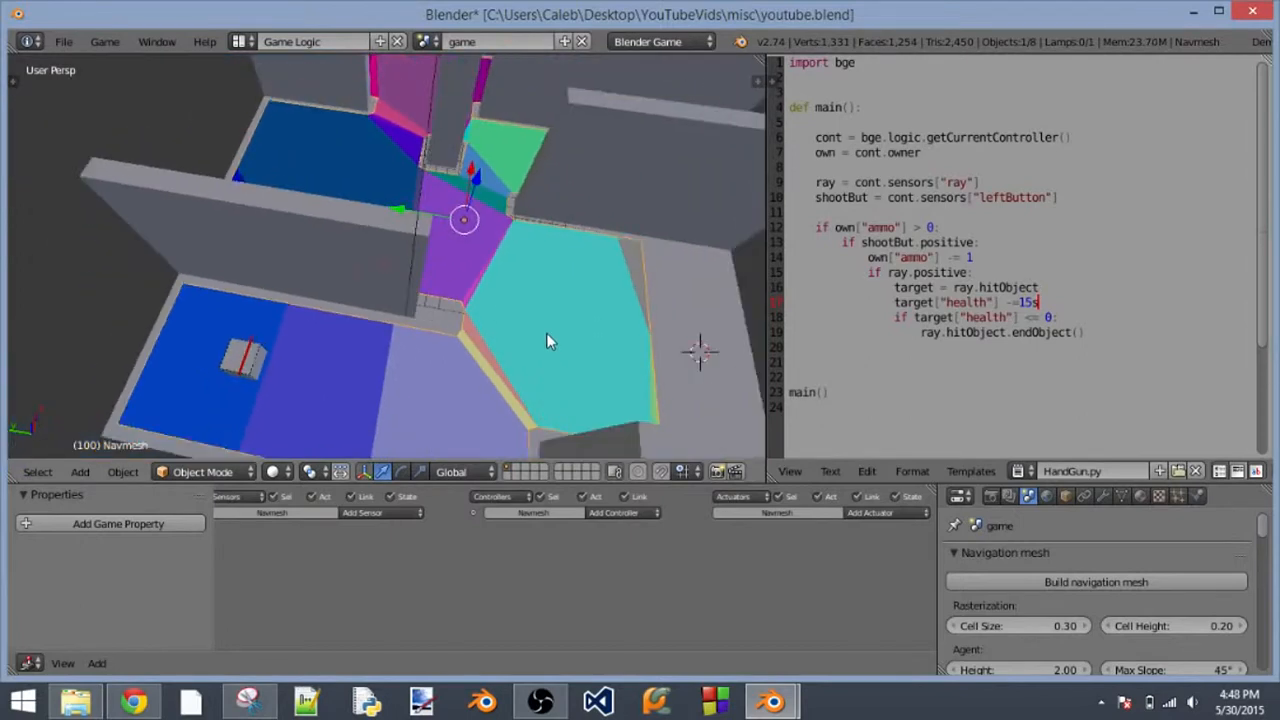
{"action": "key", "text": "x"}
{"action": "left_click", "coordinate": [546, 340]}
- Enter Edit Mode on the level Plane and, in face select mode, select a two-by-two block of floor faces beyond the long wall's end
{"action": "middle_click_drag", "start_coordinate": [552, 392], "coordinate": [518, 345]}
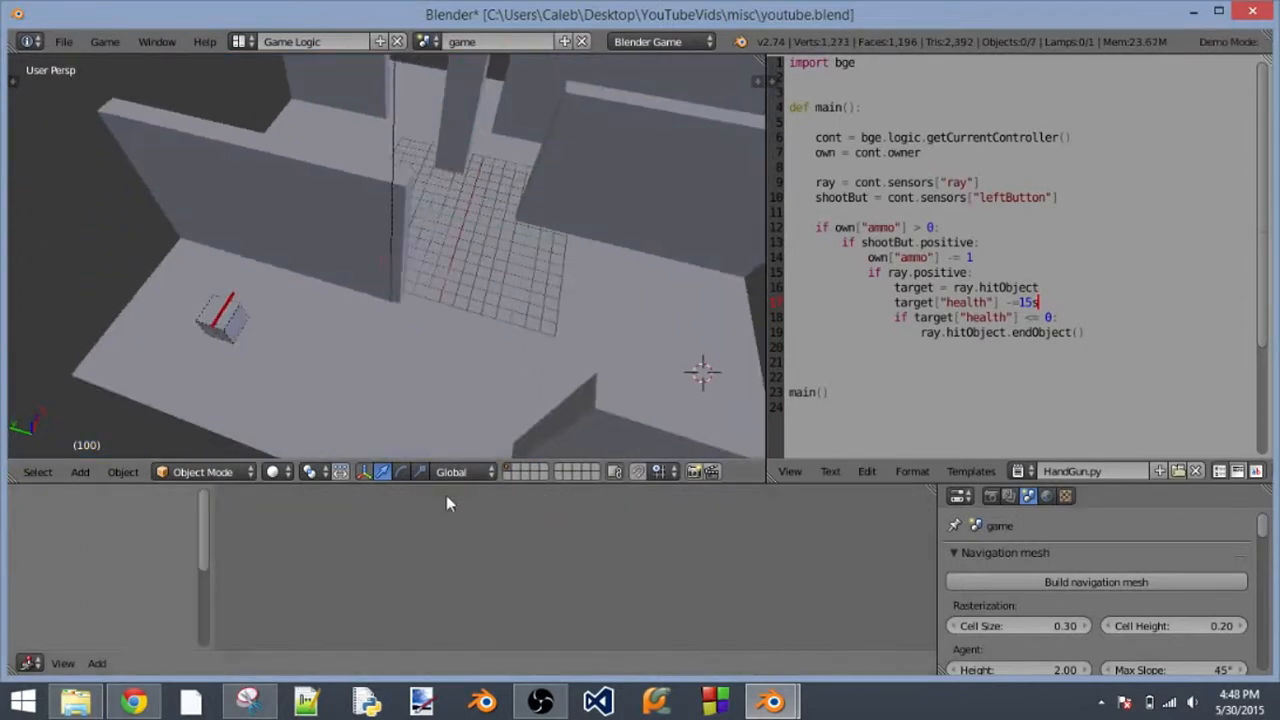
{"action": "left_click", "coordinate": [201, 472]}
{"action": "right_click", "coordinate": [345, 432]}
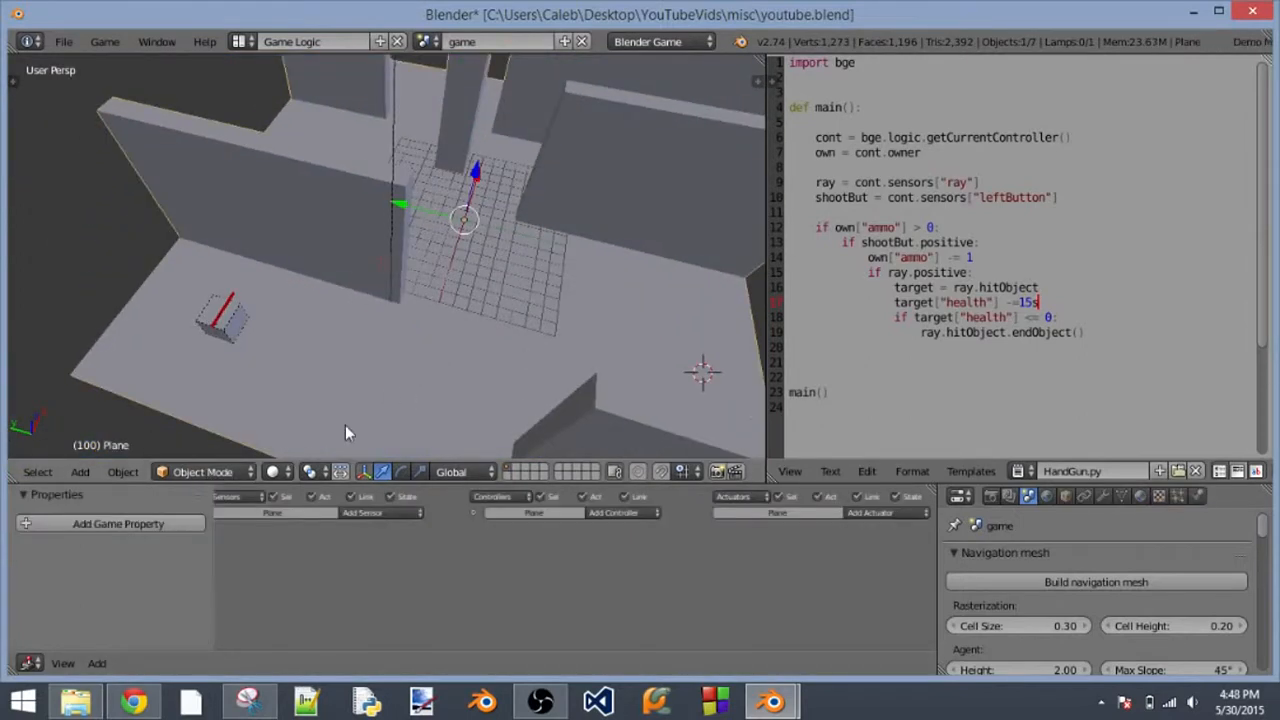
{"action": "left_click", "coordinate": [237, 478]}
{"action": "left_click", "coordinate": [200, 429]}
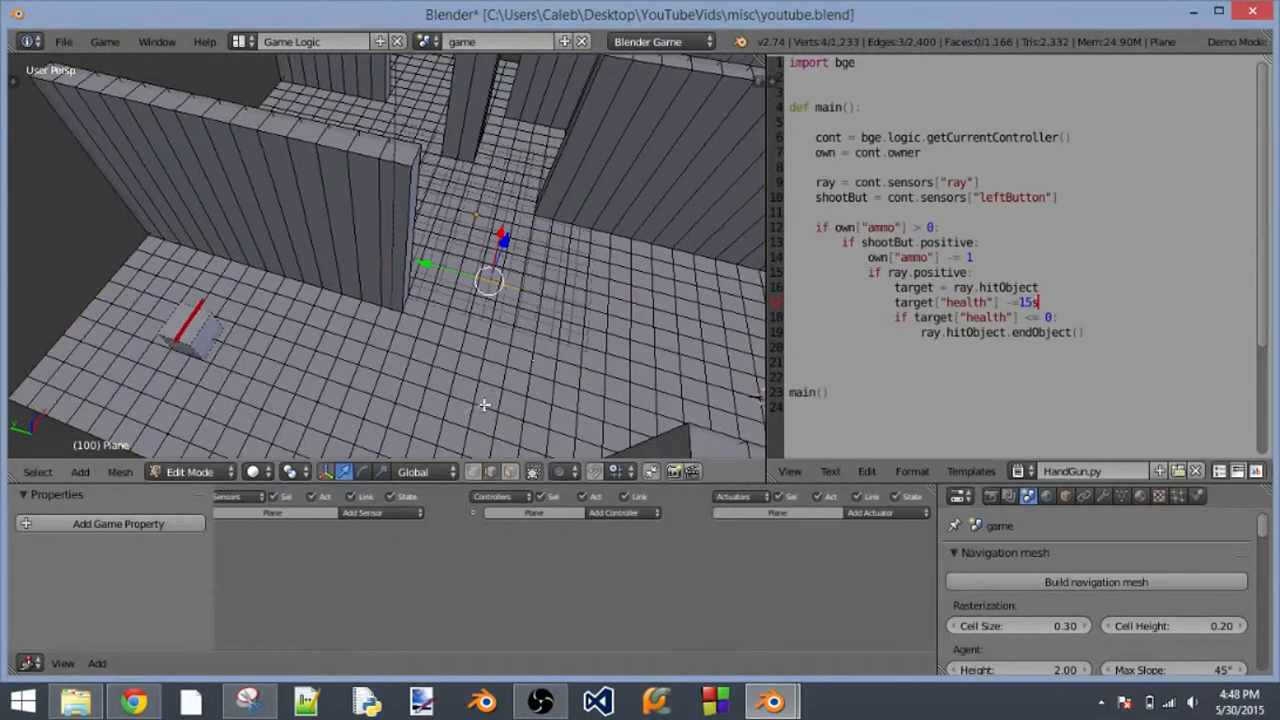
{"action": "right_click", "coordinate": [573, 358]}
{"action": "left_click", "coordinate": [510, 471]}
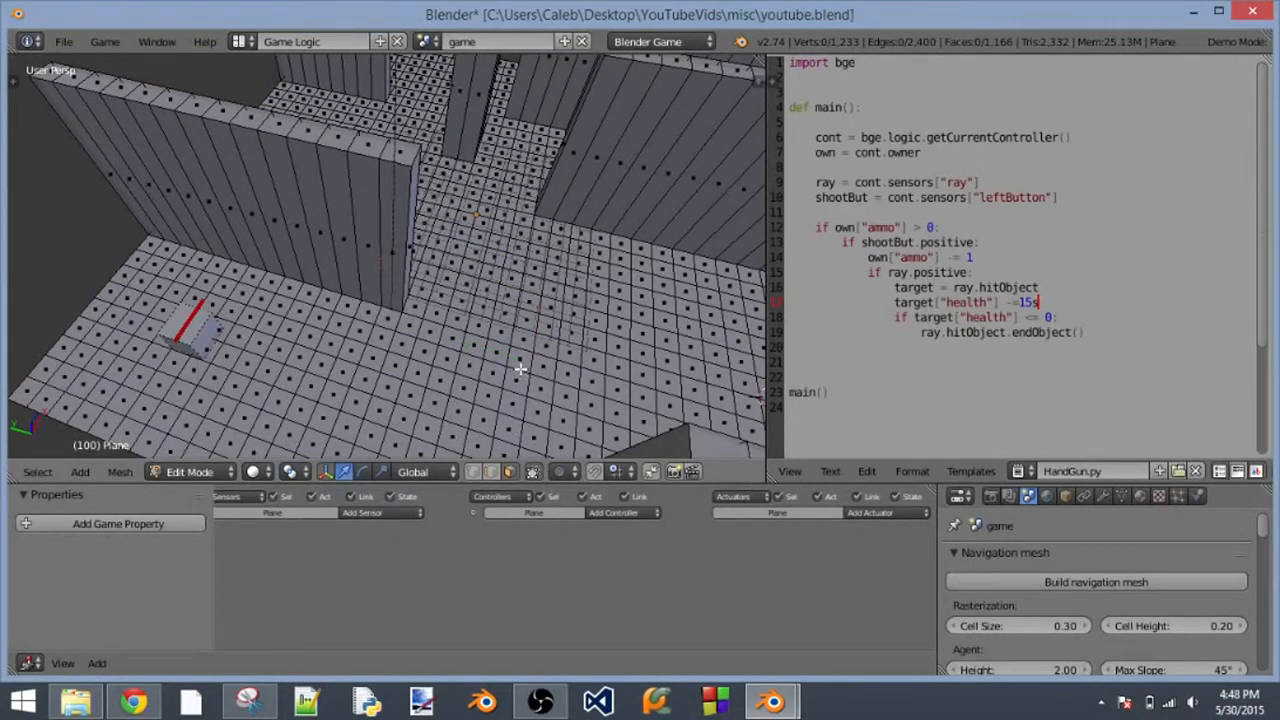
{"action": "right_click", "coordinate": [522, 362]}
{"action": "right_click", "coordinate": [545, 368], "text": "shift"}
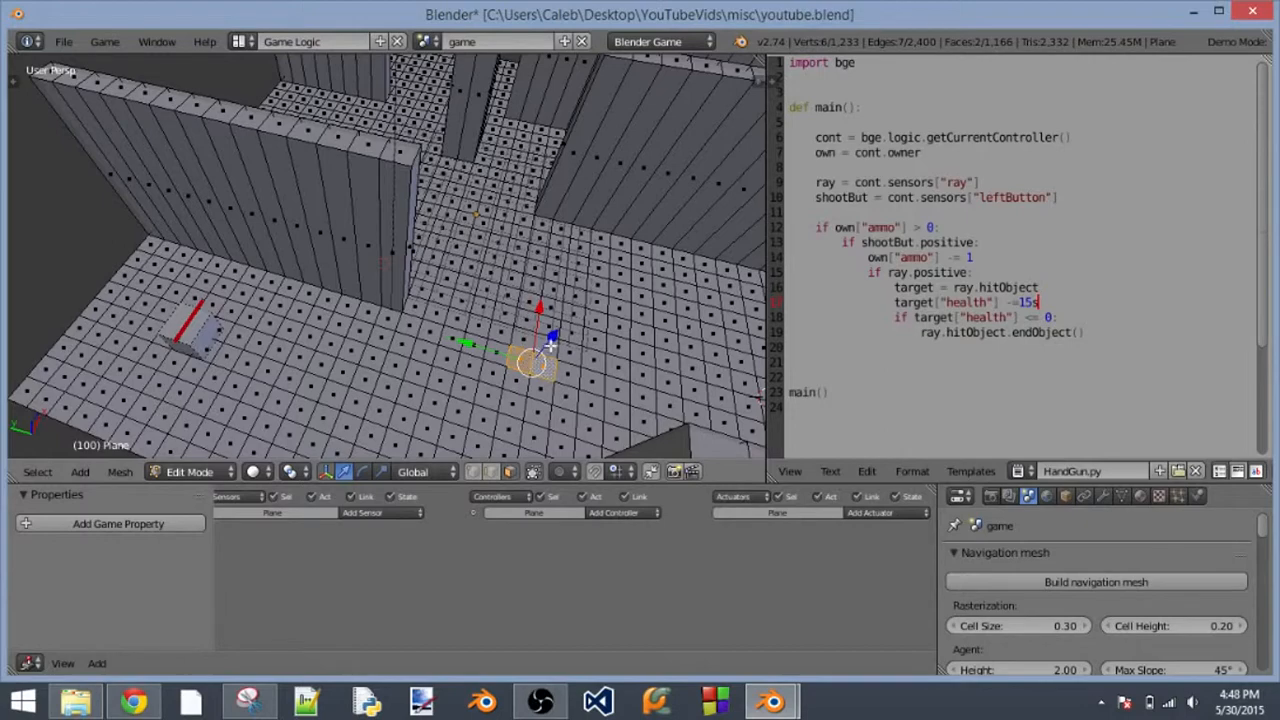
{"action": "right_click", "coordinate": [549, 347], "text": "shift"}
{"action": "right_click", "coordinate": [527, 342], "text": "shift"}
- Add two more separate two-by-two blocks of floor faces to the selection, spread across the open floor areas between the walls
{"action": "middle_click_drag", "start_coordinate": [527, 342], "coordinate": [411, 401]}
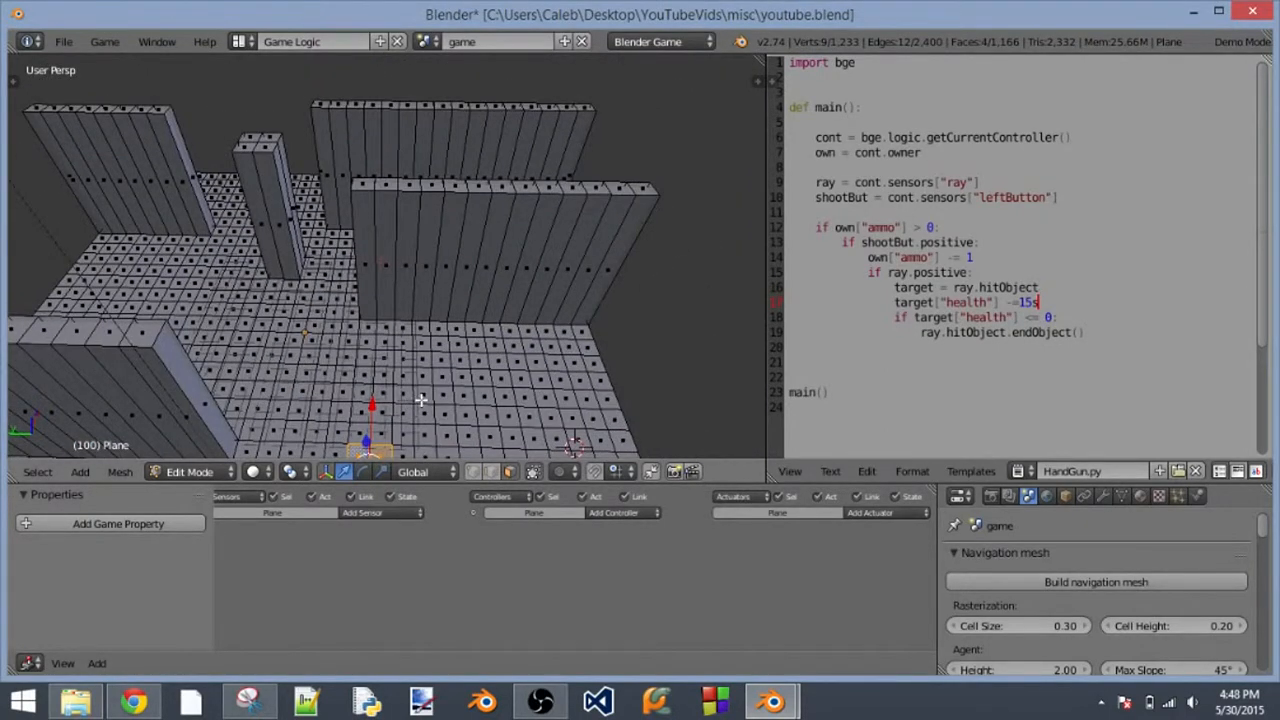
{"action": "right_click", "coordinate": [443, 389], "text": "shift"}
{"action": "right_click", "coordinate": [425, 390], "text": "shift"}
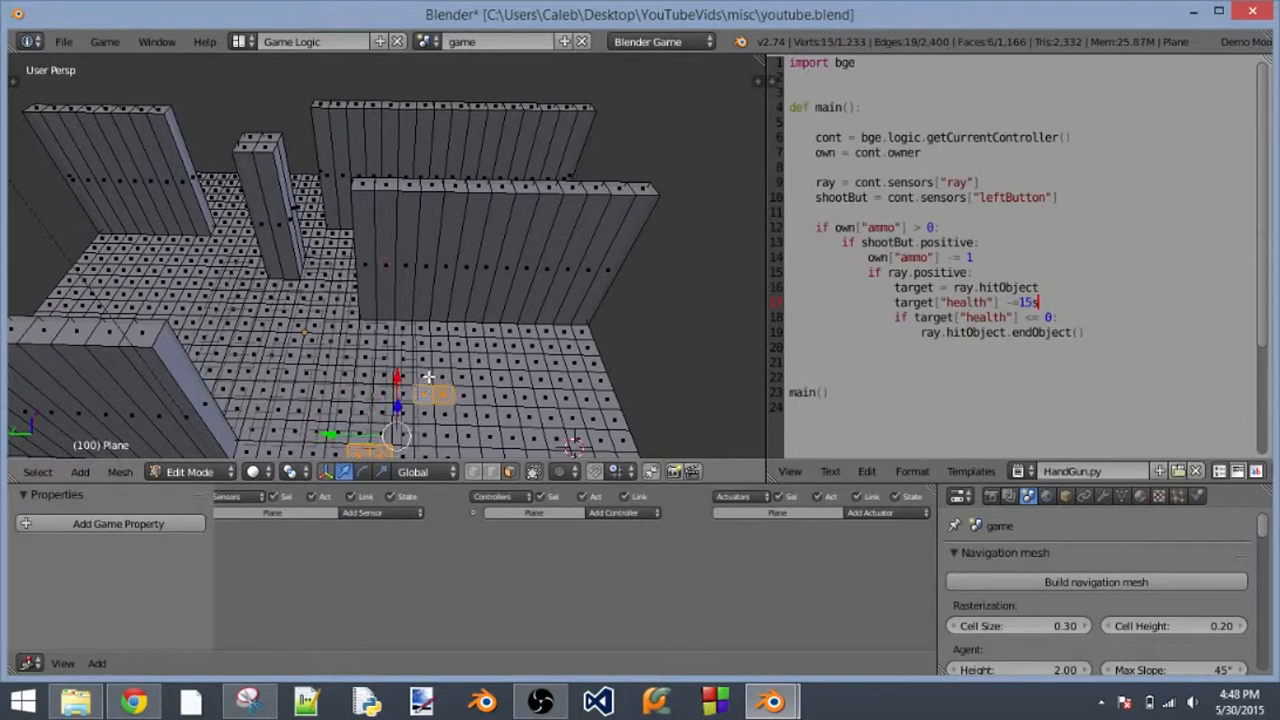
{"action": "right_click", "coordinate": [425, 377], "text": "shift"}
{"action": "right_click", "coordinate": [443, 375], "text": "shift"}
{"action": "middle_click_drag", "start_coordinate": [212, 294], "coordinate": [113, 344]}
{"action": "right_click", "coordinate": [106, 357], "text": "shift"}
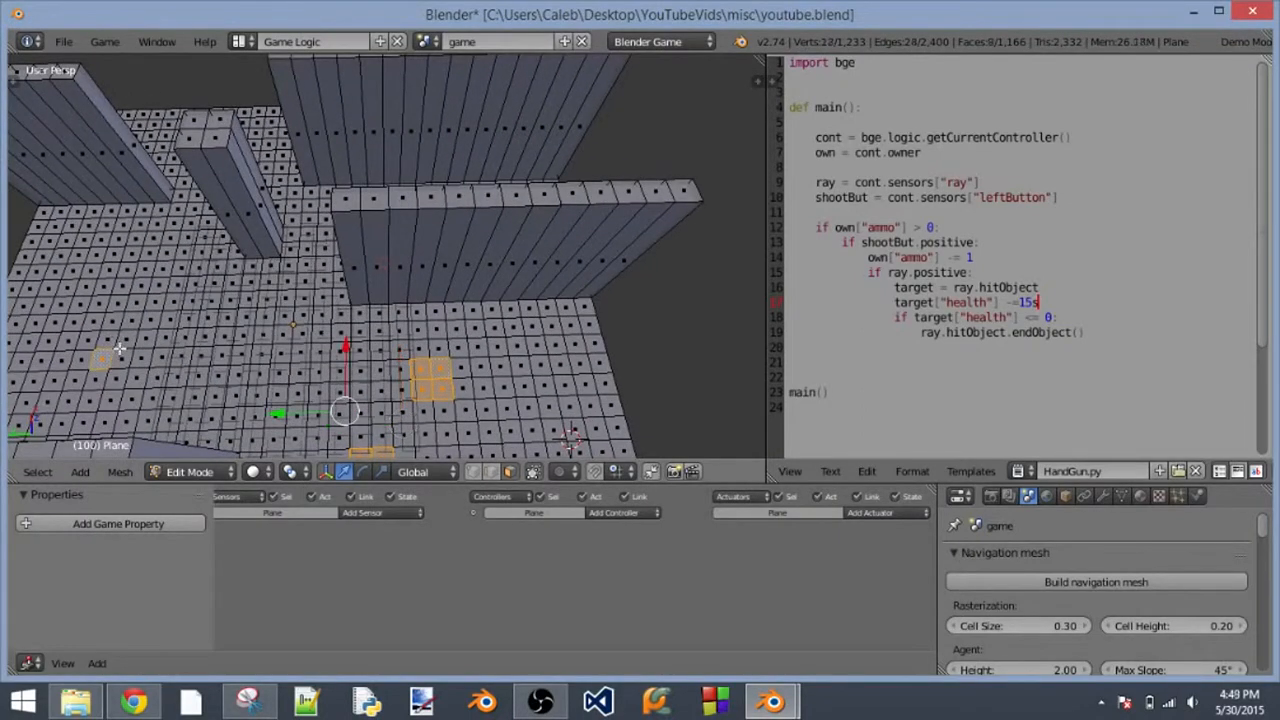
{"action": "right_click", "coordinate": [120, 356], "text": "shift"}
{"action": "right_click", "coordinate": [116, 340], "text": "shift"}
{"action": "right_click", "coordinate": [108, 340], "text": "shift"}
- Extrude the three selected face blocks upward into pillars about as tall as the walls and return to Object Mode
{"action": "middle_click_drag", "start_coordinate": [214, 387], "coordinate": [268, 278]}
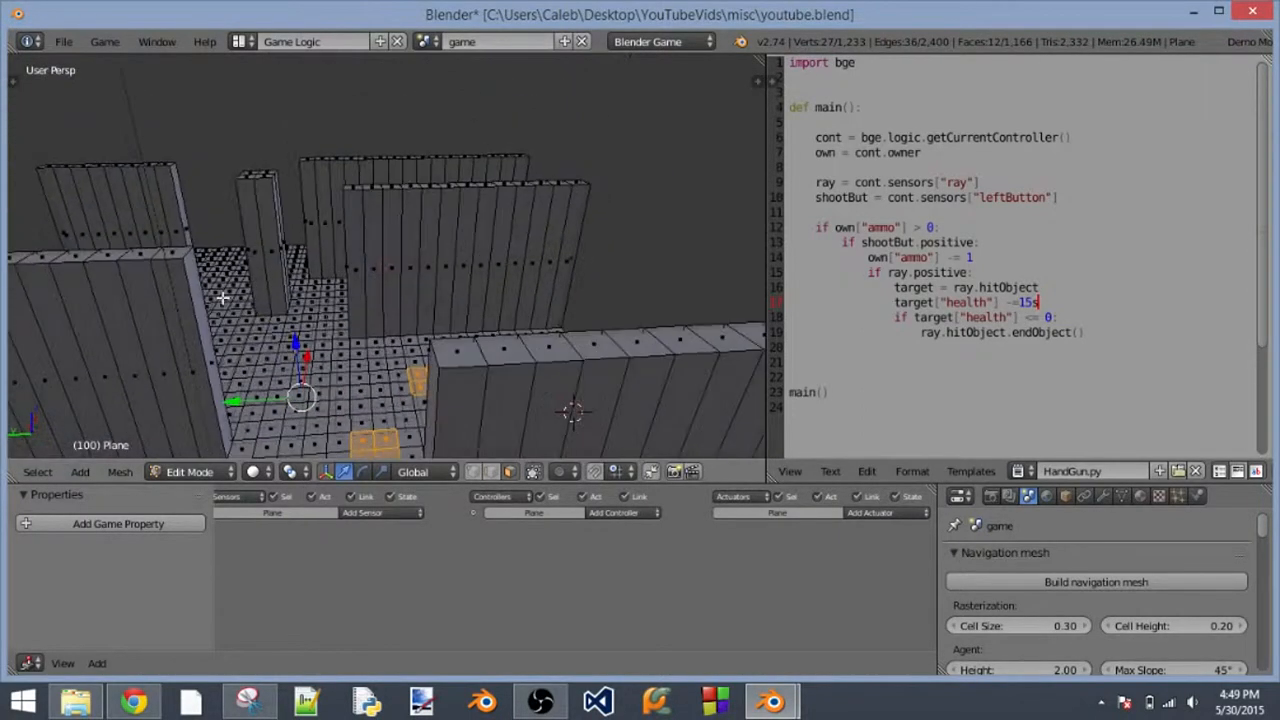
{"action": "scroll", "coordinate": [320, 285], "scroll_direction": "down", "scroll_amount": 4}
{"action": "key", "text": "e"}
{"action": "left_click", "coordinate": [338, 206]}
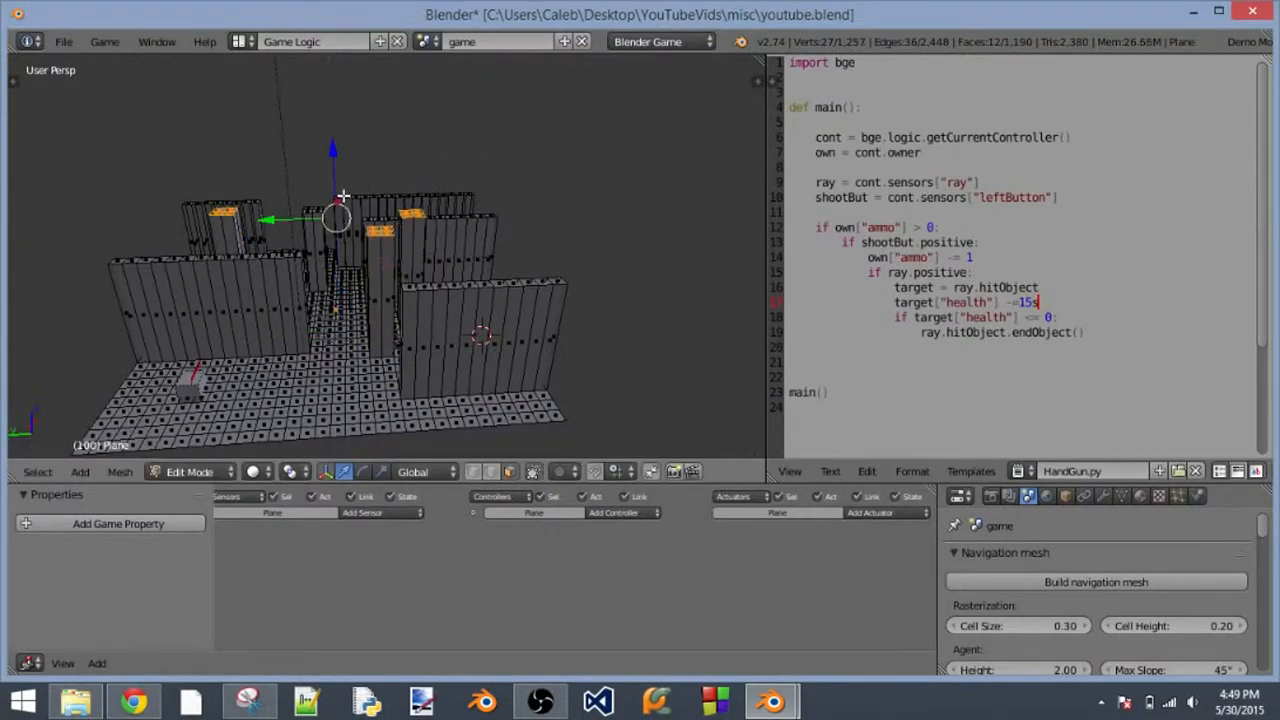
{"action": "left_click", "coordinate": [192, 471]}
{"action": "left_click", "coordinate": [200, 449]}
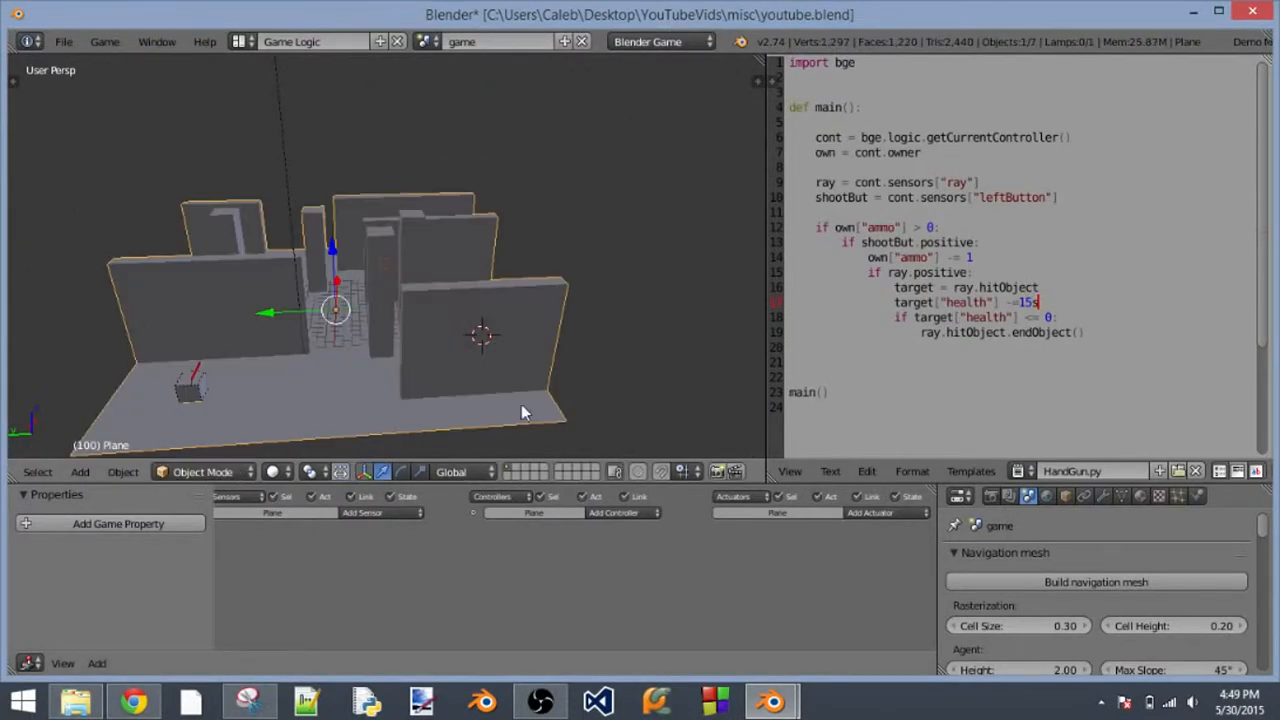
- Build a new navigation mesh from the level Plane and test-run the game
{"action": "left_click", "coordinate": [1020, 581]}
{"action": "middle_click_drag", "start_coordinate": [443, 209], "coordinate": [362, 428]}
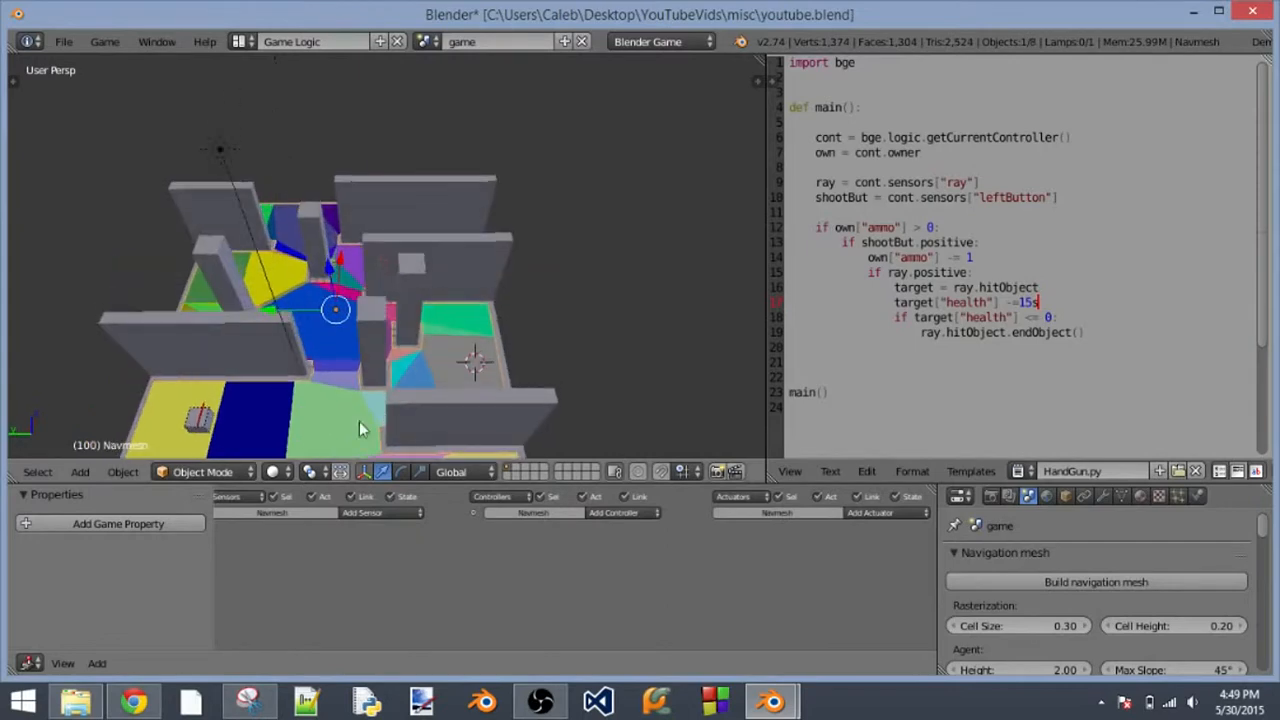
{"action": "key", "text": "p"}
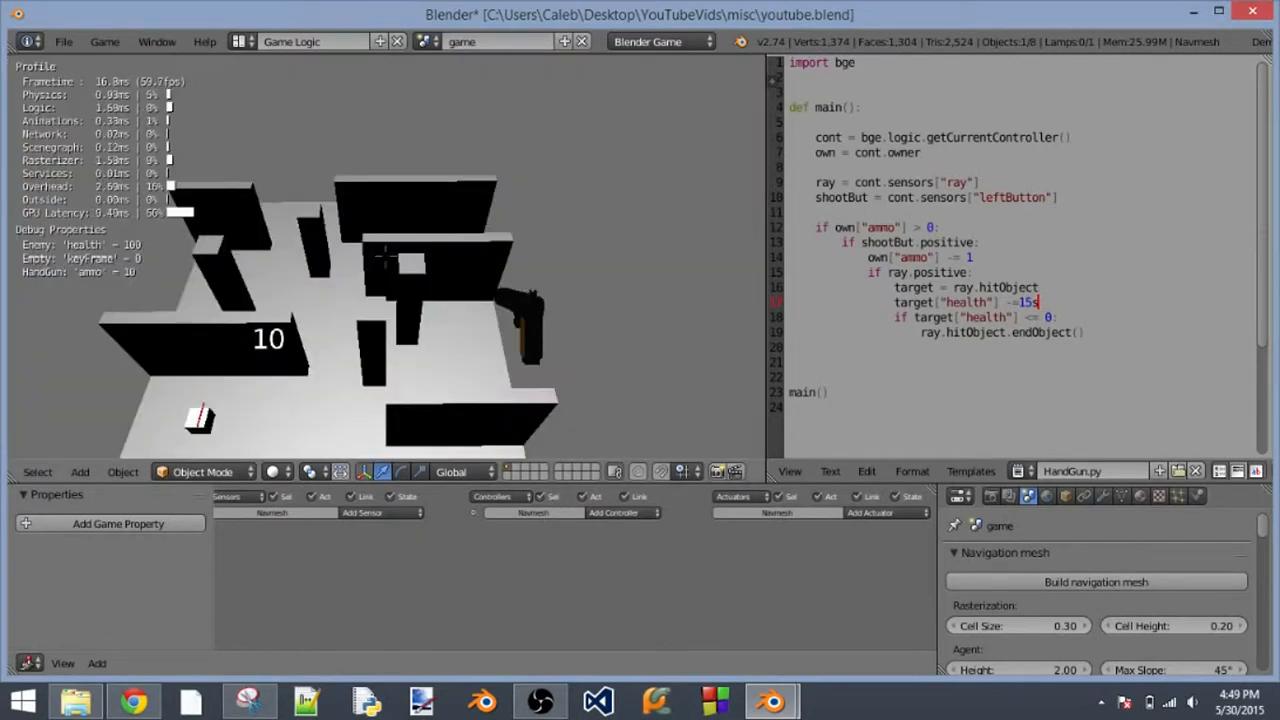
{"action": "key", "text": "Escape"}
- Set the navigation mesh of the Enemy's Steering actuator to the new Navmesh
{"action": "middle_click_drag", "start_coordinate": [384, 378], "coordinate": [538, 446], "text": "shift"}
{"action": "scroll", "coordinate": [627, 138], "scroll_direction": "up", "scroll_amount": 5}
{"action": "scroll", "coordinate": [405, 276], "scroll_direction": "up", "scroll_amount": 5}
{"action": "right_click", "coordinate": [383, 196]}
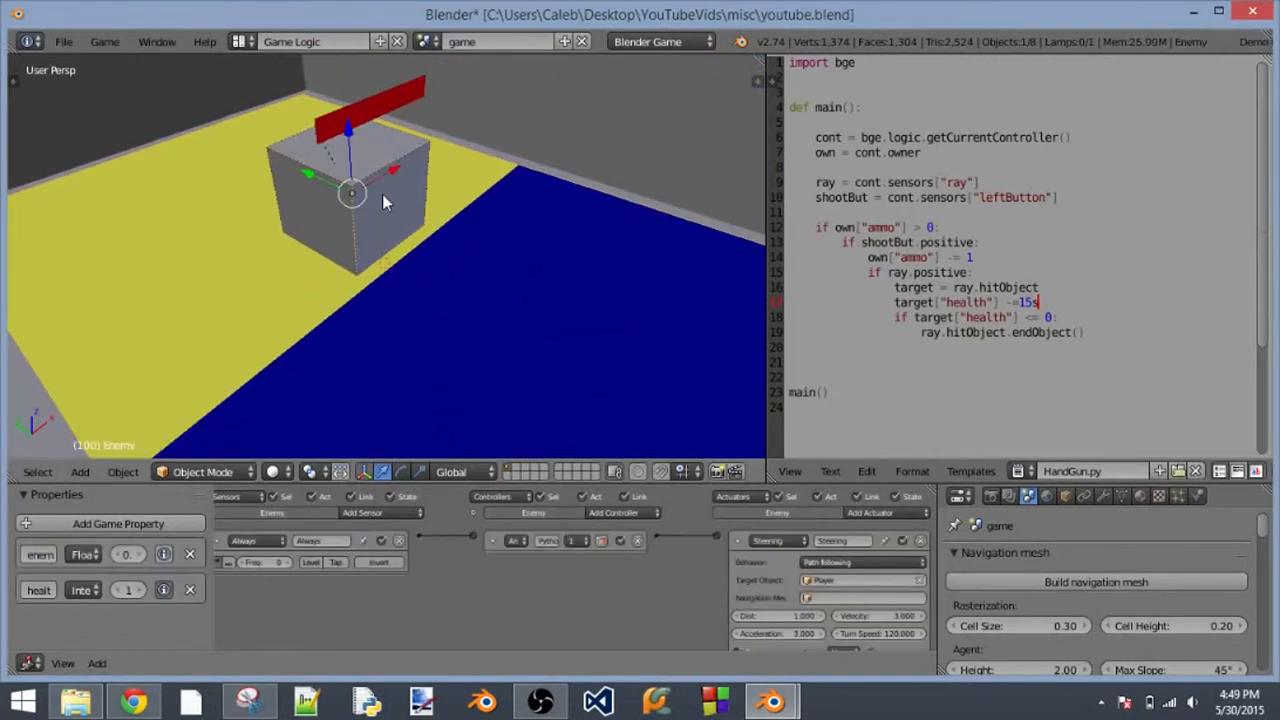
{"action": "scroll", "coordinate": [843, 597], "scroll_direction": "up", "scroll_amount": 3}
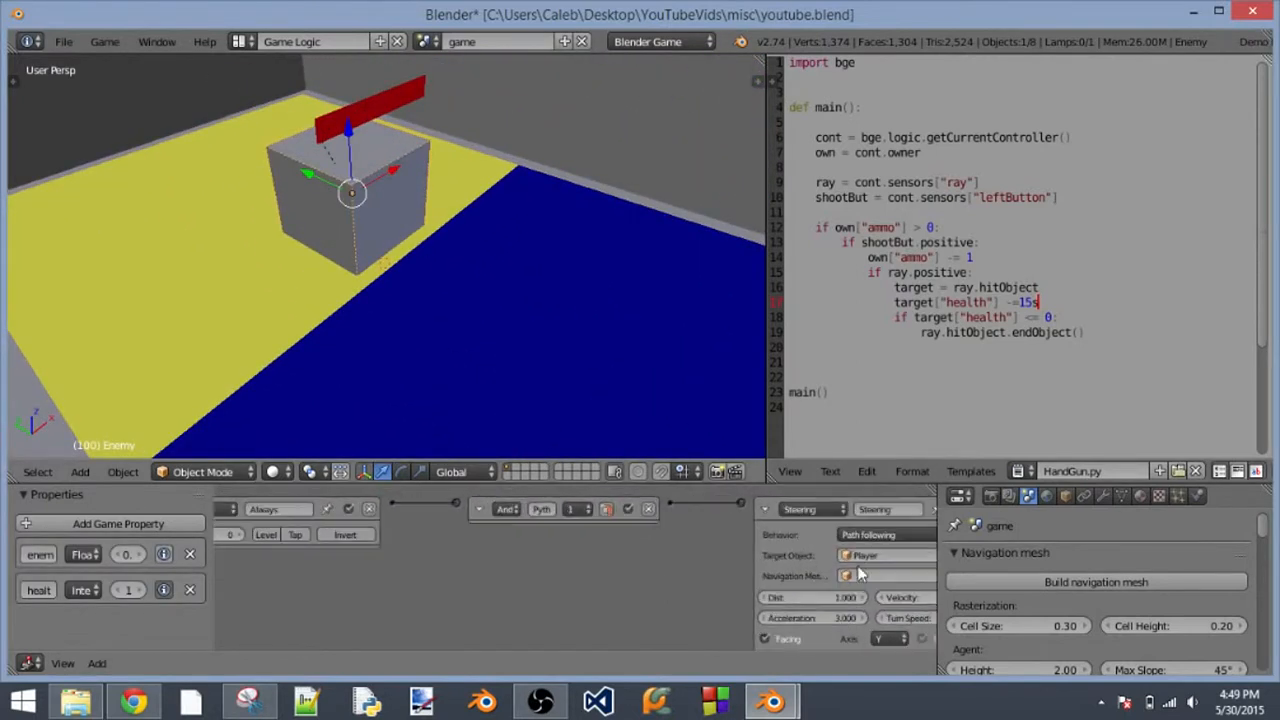
{"action": "left_click", "coordinate": [866, 577]}
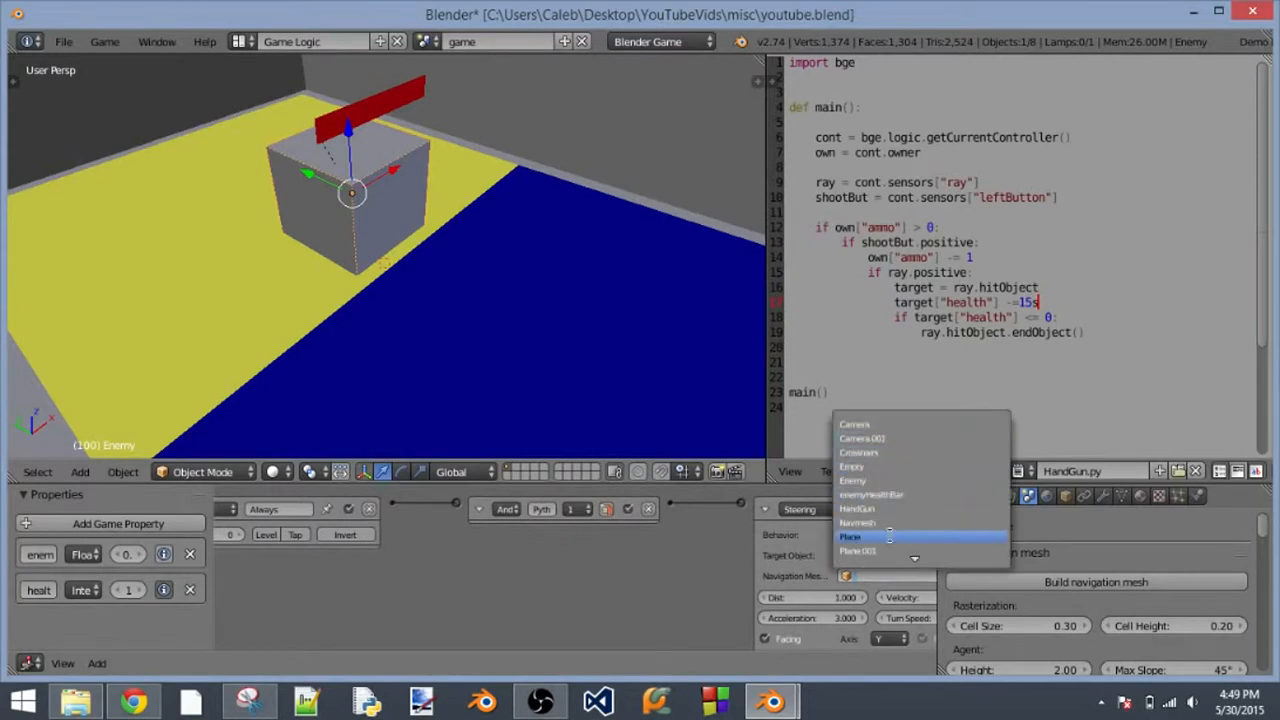
{"action": "left_click", "coordinate": [886, 522]}
- Test-run the game with the reassigned Navmesh and inspect the level from above
{"action": "scroll", "coordinate": [550, 268], "scroll_direction": "down", "scroll_amount": 8}
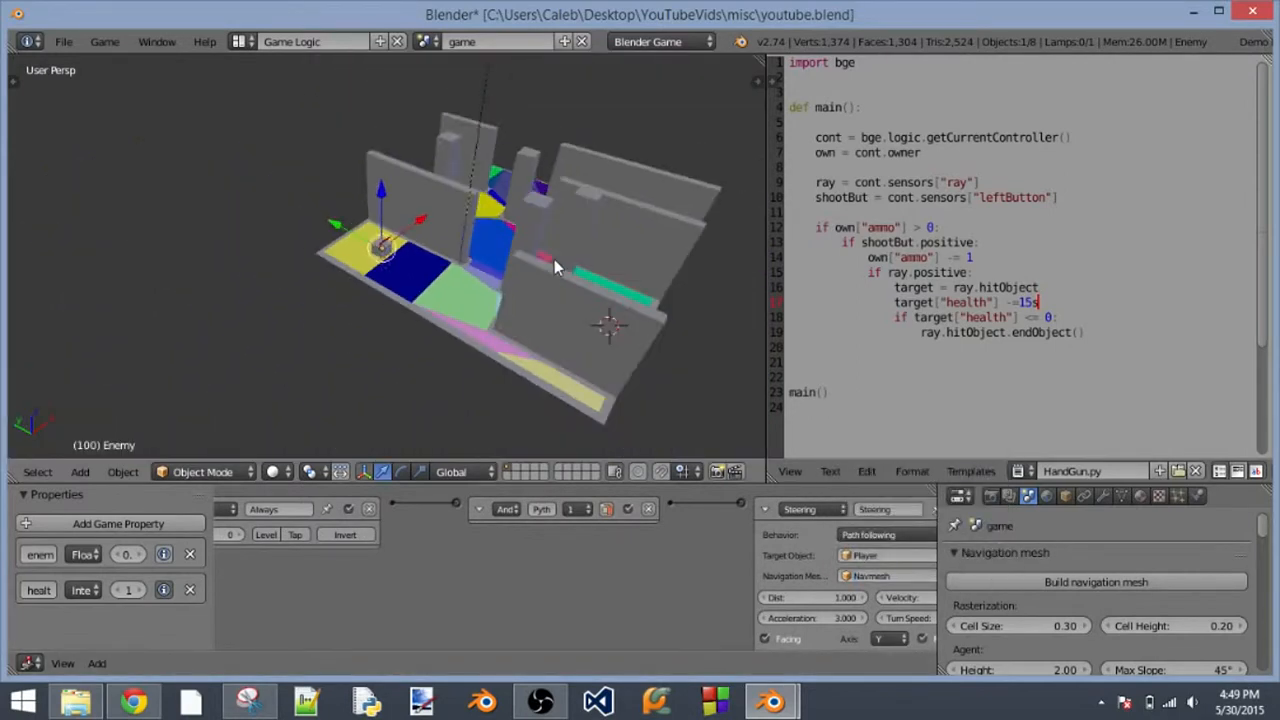
{"action": "key", "text": "p"}
{"action": "key", "text": "Escape"}
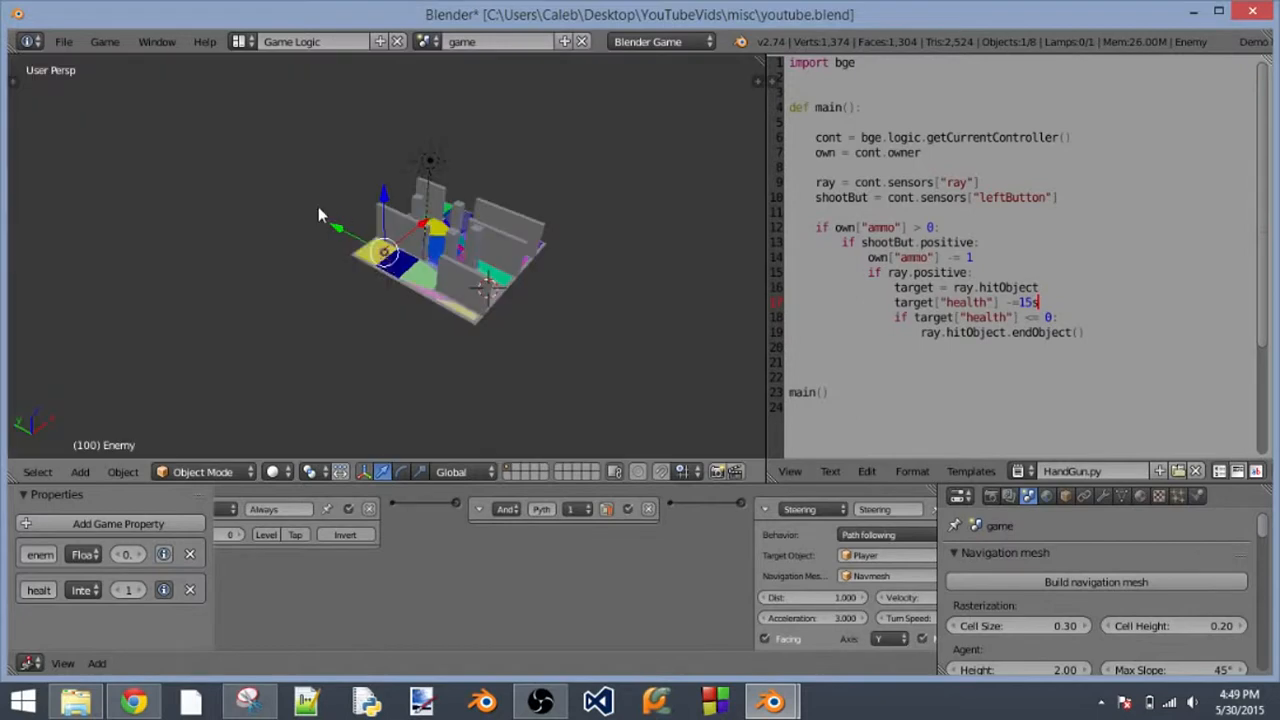
{"action": "middle_click_drag", "start_coordinate": [318, 206], "coordinate": [418, 340]}
{"action": "scroll", "coordinate": [442, 296], "scroll_direction": "up", "scroll_amount": 5}
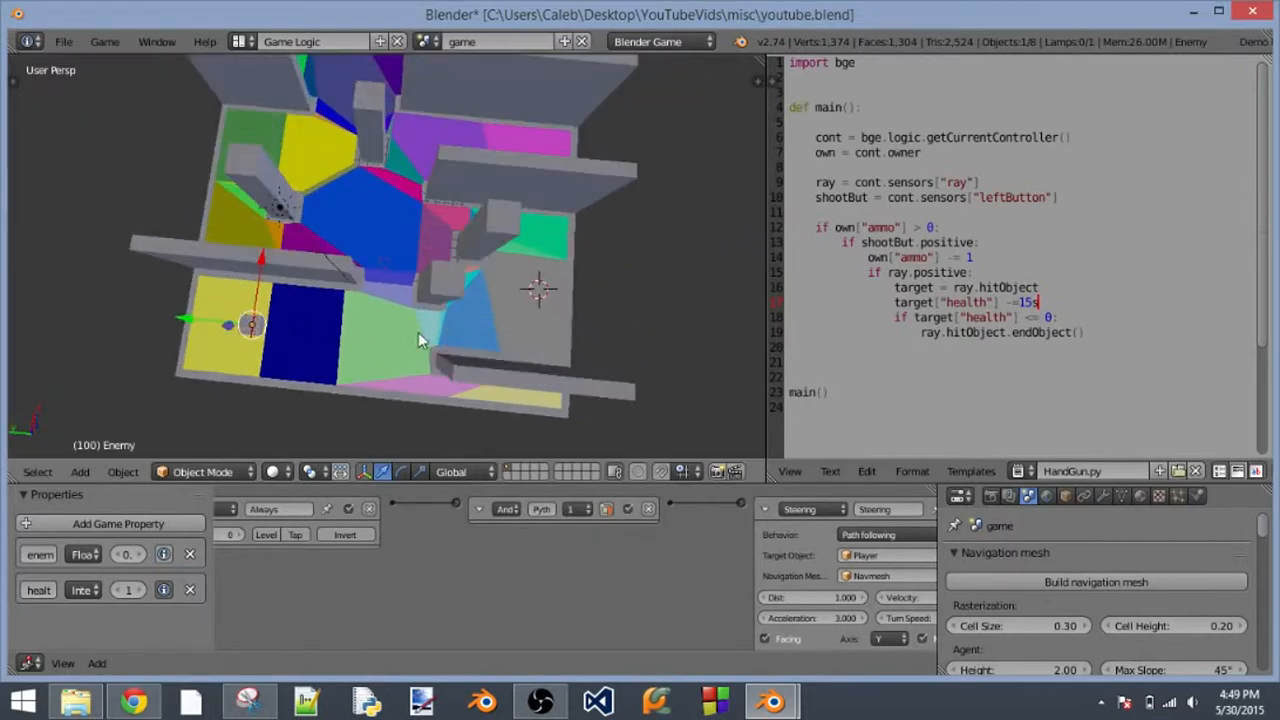
- Test-run the game to watch the Enemy's path, and put the Navmesh into Edit Mode
{"action": "key", "text": "p"}
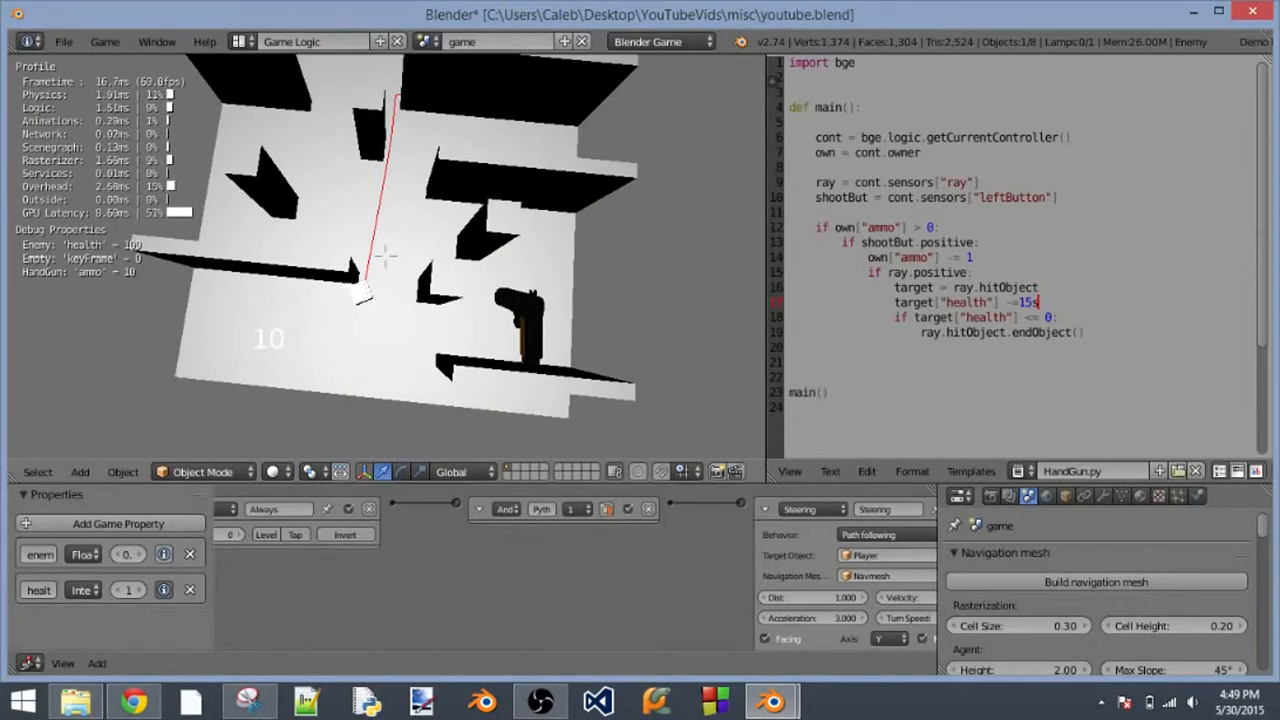
{"action": "key", "text": "Escape"}
{"action": "scroll", "coordinate": [358, 308], "scroll_direction": "up", "scroll_amount": 3}
{"action": "right_click", "coordinate": [358, 308]}
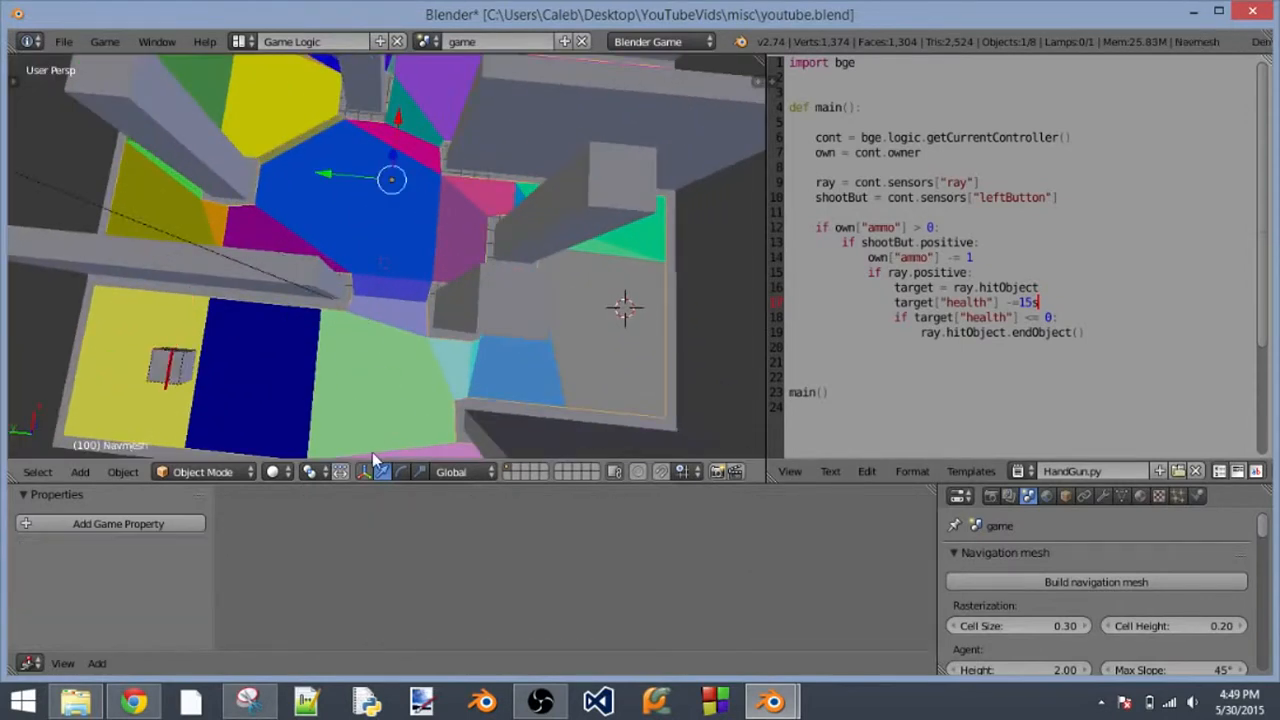
{"action": "left_click", "coordinate": [223, 475]}
{"action": "left_click", "coordinate": [205, 433]}
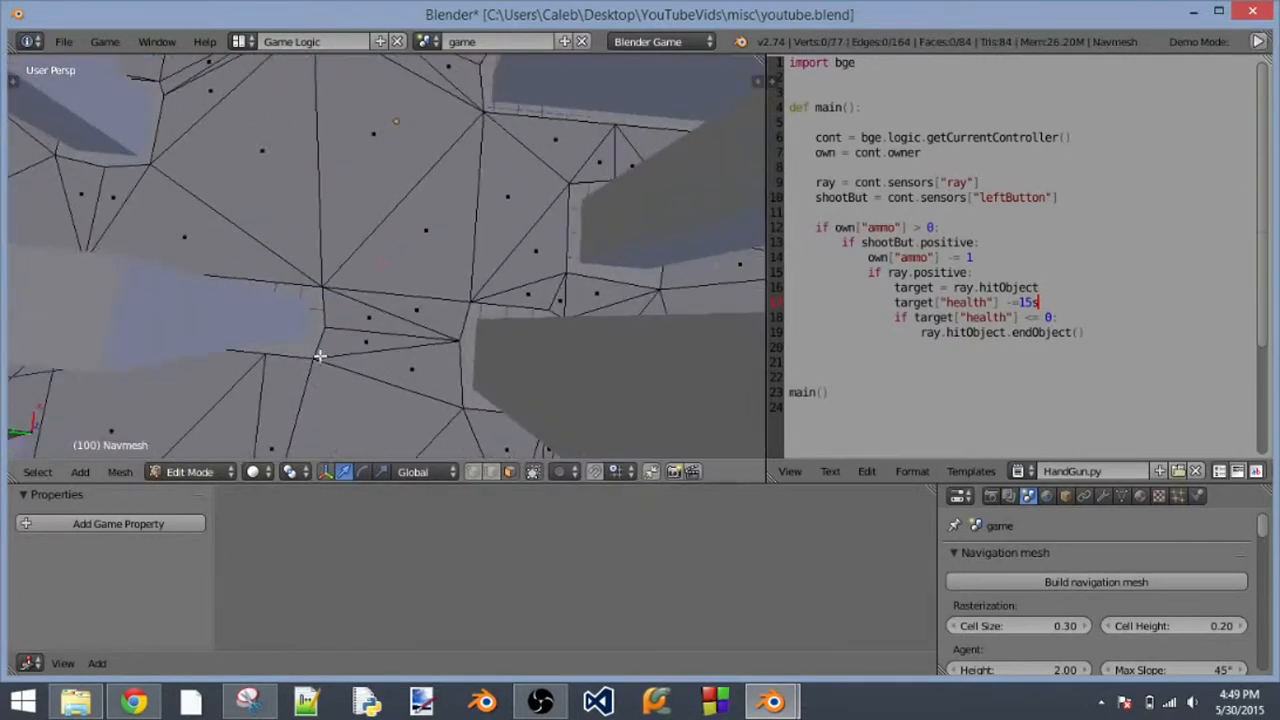
- Select the Navmesh edge at the end of the long wall beside the central passage and move it slightly away from the wall along Y
{"action": "right_click", "coordinate": [326, 335]}
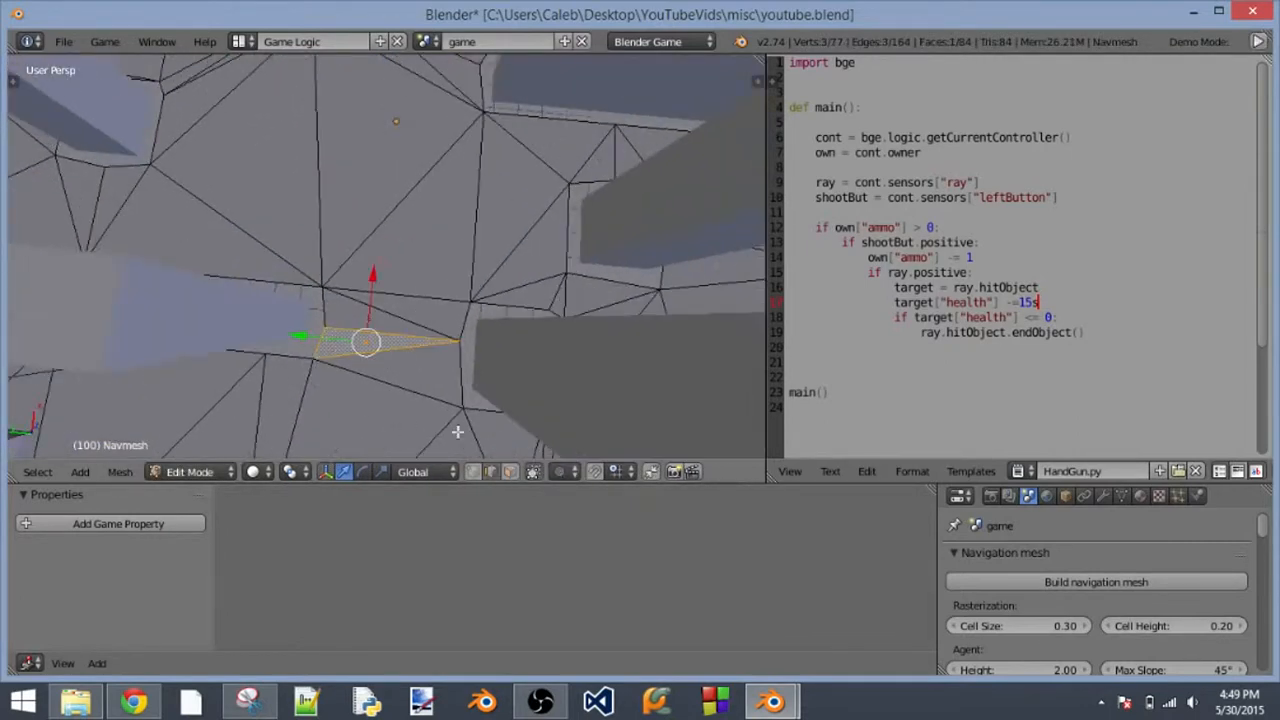
{"action": "right_click", "coordinate": [318, 342]}
{"action": "right_click", "coordinate": [324, 316], "text": "shift"}
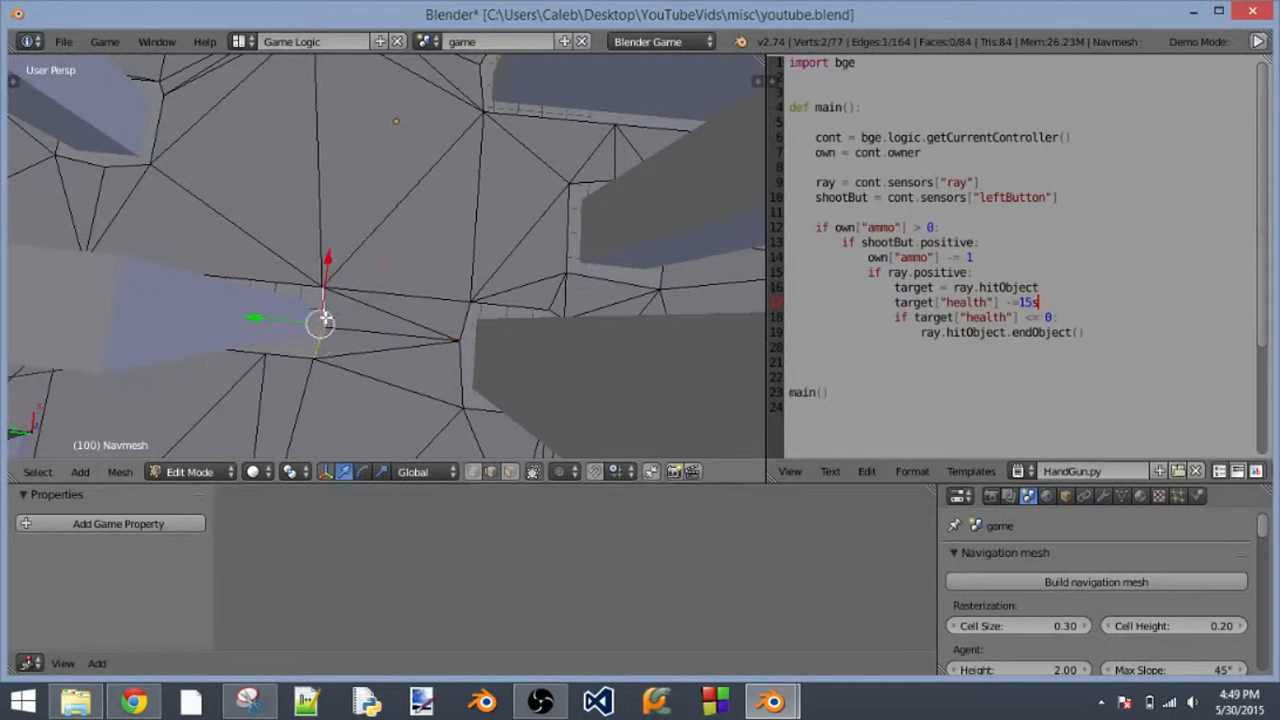
{"action": "left_click_drag", "start_coordinate": [298, 319], "coordinate": [326, 317]}
{"action": "left_click", "coordinate": [326, 317]}
{"action": "middle_click_drag", "start_coordinate": [386, 380], "coordinate": [566, 506]}
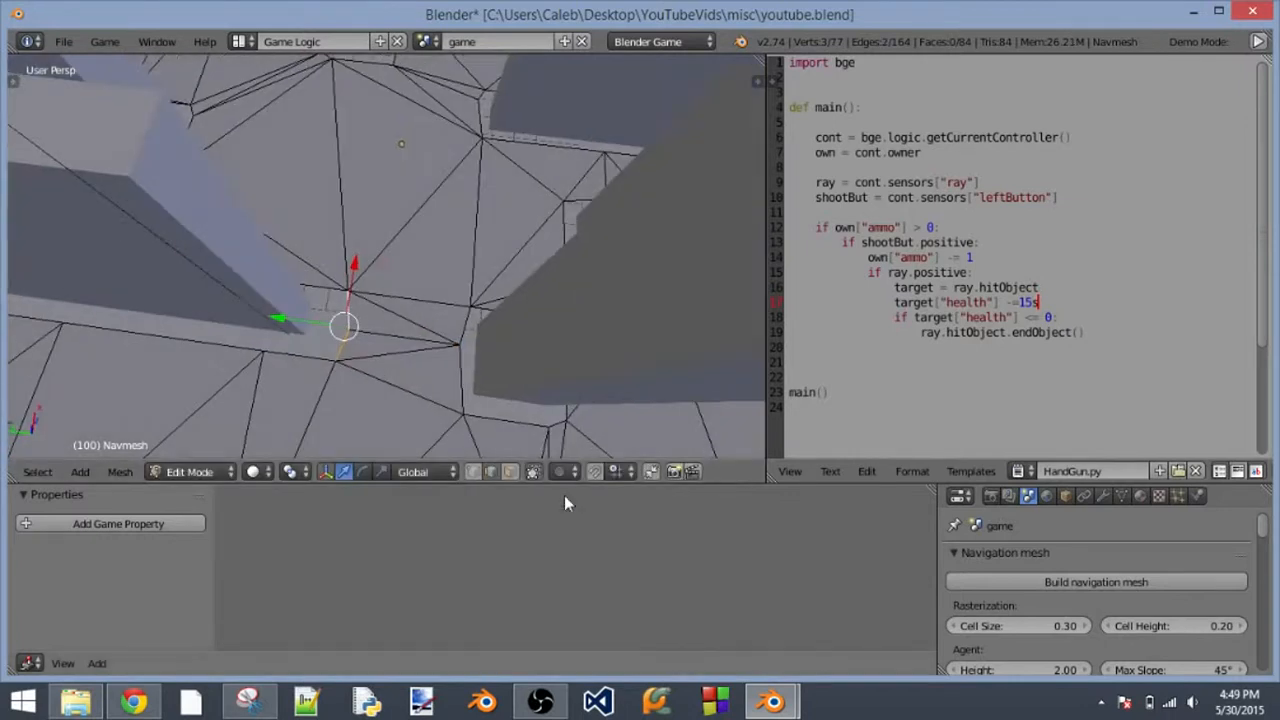
- Spread the two Navmesh vertices on either side of the wall's end apart by scaling them along X by about 1.2
{"action": "right_click", "coordinate": [327, 364]}
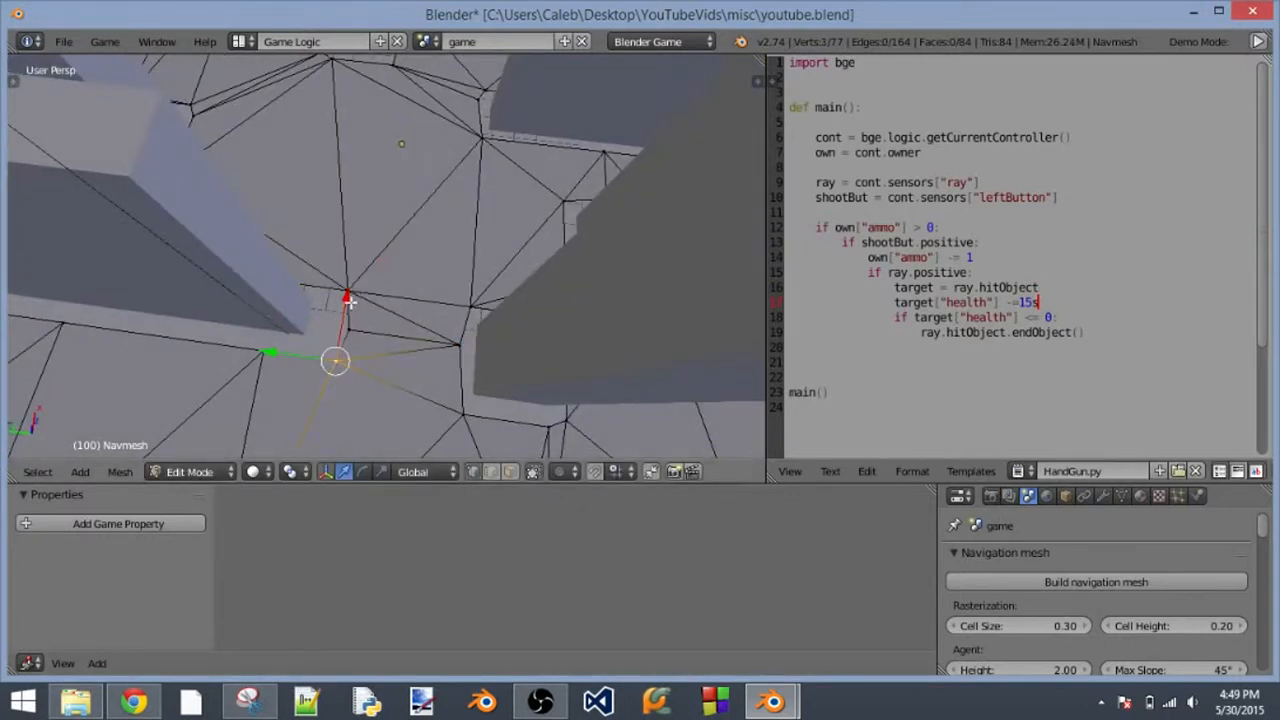
{"action": "right_click", "coordinate": [348, 294], "text": "shift"}
{"action": "key", "text": "s"}
{"action": "key", "text": "x"}
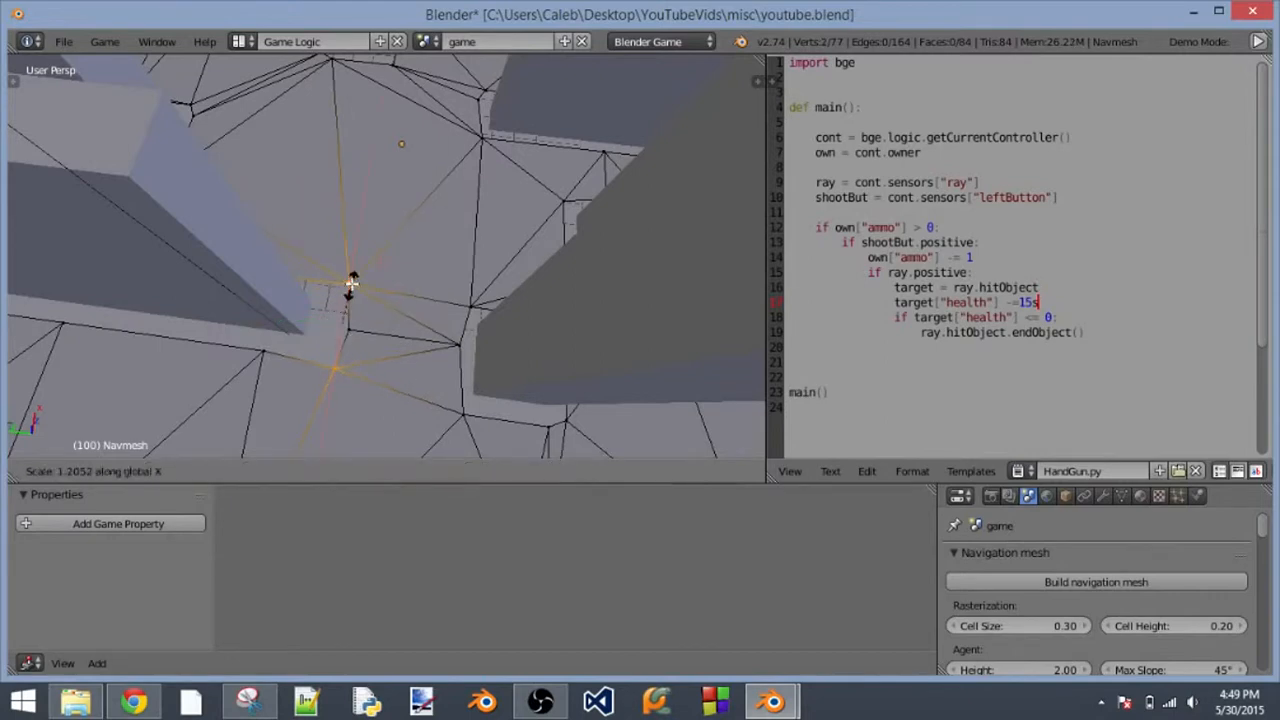
{"action": "left_click", "coordinate": [354, 276]}
{"action": "scroll", "coordinate": [354, 277], "scroll_direction": "down", "scroll_amount": 3}
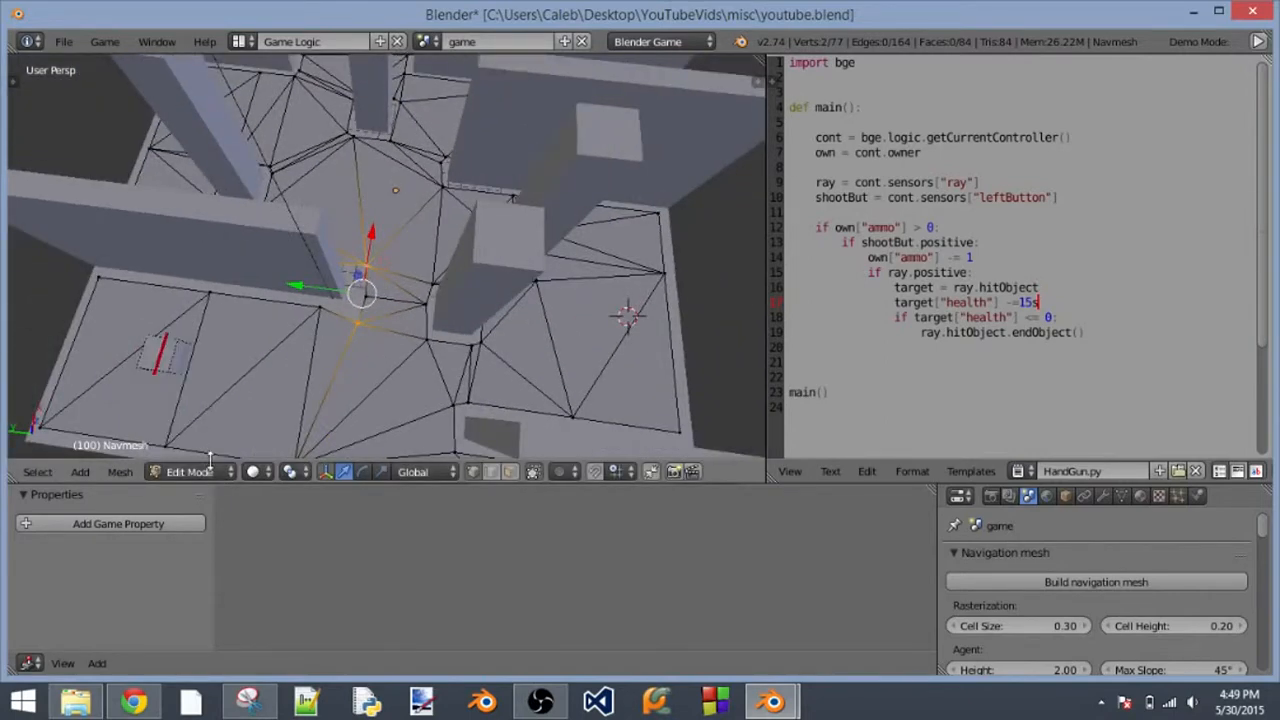
- Return the Navmesh to Object Mode and test-run the game with the widened corner
{"action": "left_click", "coordinate": [205, 470]}
{"action": "left_click", "coordinate": [190, 458]}
{"action": "key", "text": "p"}
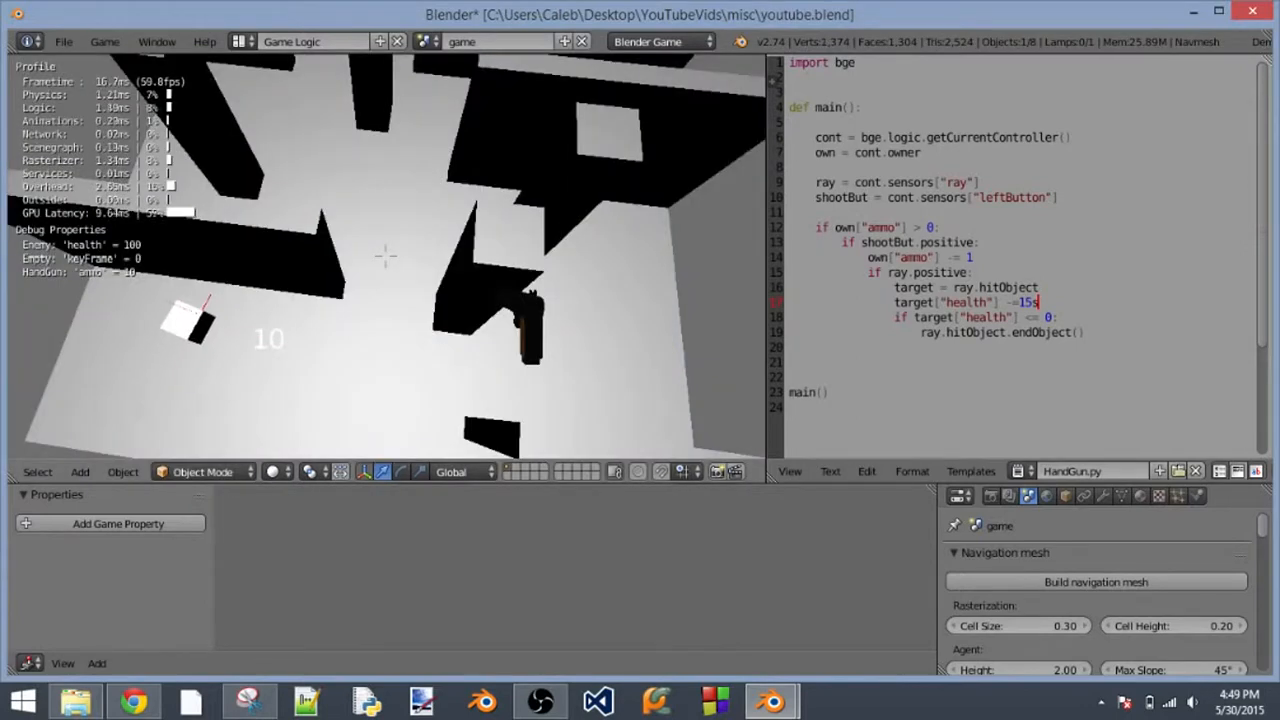
{"action": "key", "text": "Escape"}
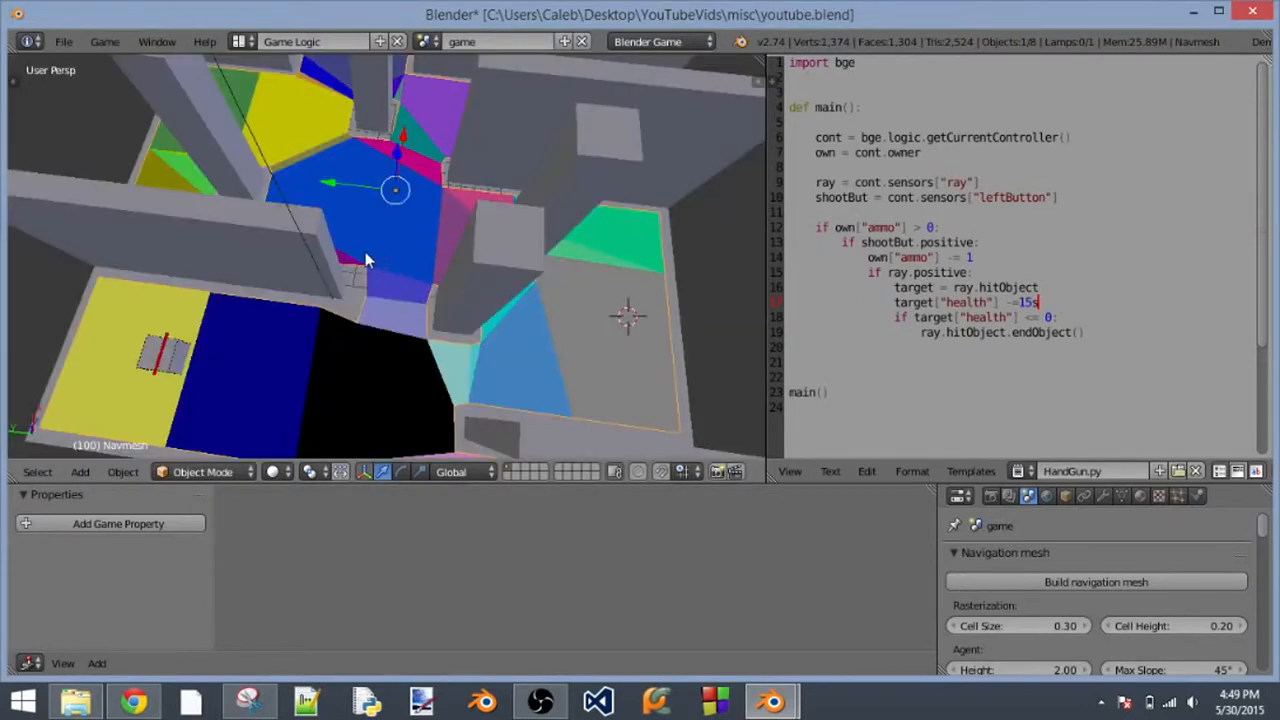
{"action": "key", "text": "p"}
{"action": "key", "text": "Escape"}
- Nudge the two Navmesh vertices around the wall's end individually in Edit Mode, return to Object Mode and test-run the game
{"action": "left_click", "coordinate": [238, 472]}
{"action": "left_click", "coordinate": [196, 429]}
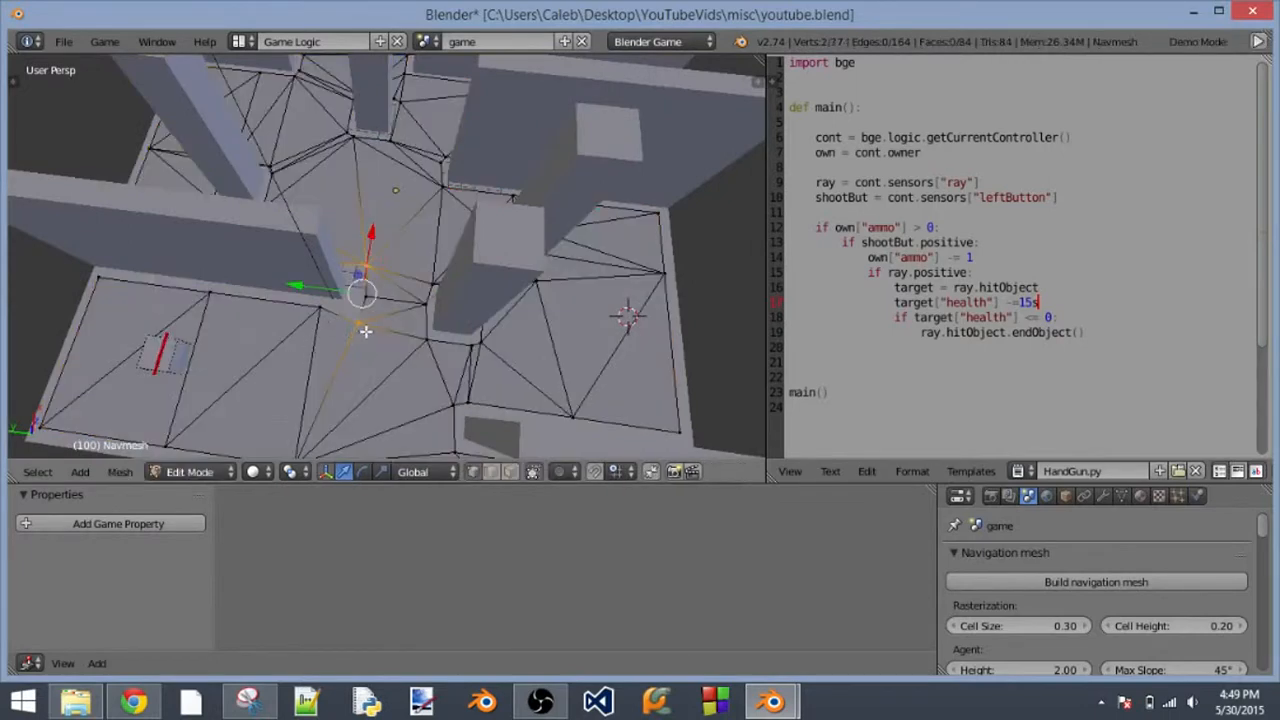
{"action": "right_click", "coordinate": [358, 322]}
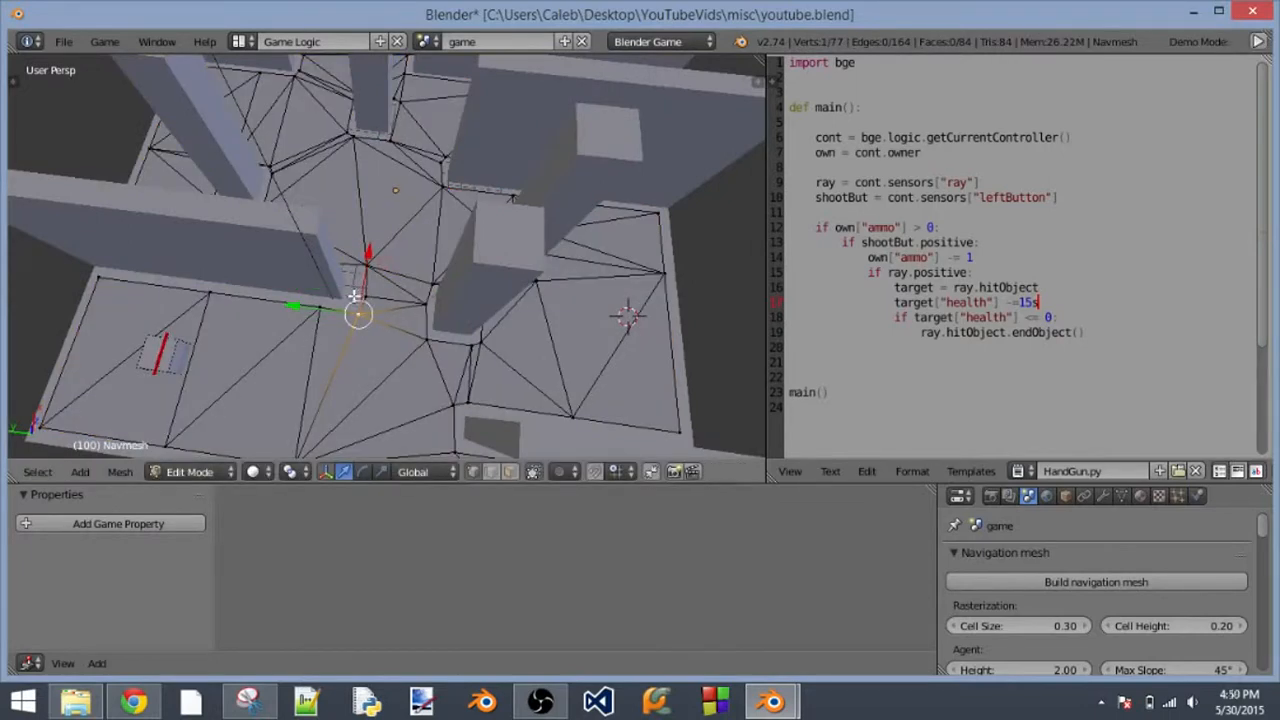
{"action": "key", "text": "p"}
{"action": "left_click_drag", "start_coordinate": [328, 310], "coordinate": [323, 309]}
{"action": "right_click", "coordinate": [367, 263]}
{"action": "left_click_drag", "start_coordinate": [344, 263], "coordinate": [339, 264]}
{"action": "left_click", "coordinate": [226, 472]}
{"action": "left_click", "coordinate": [212, 449]}
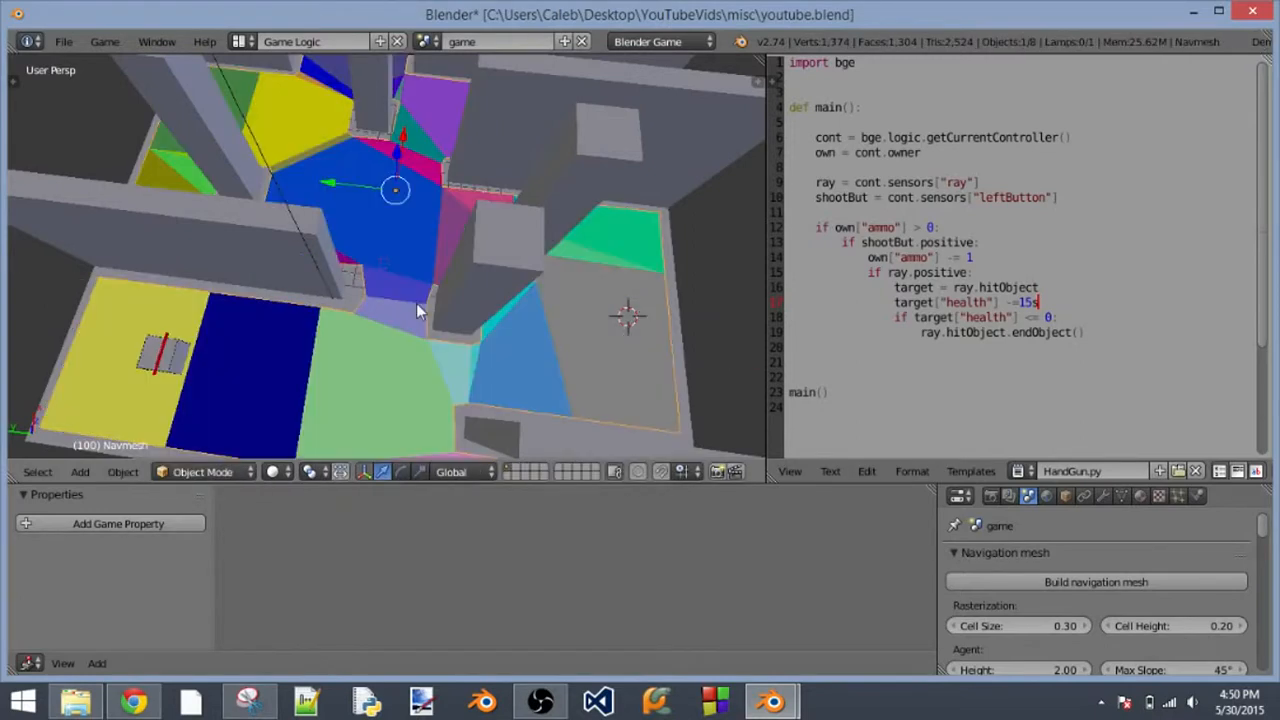
{"action": "key", "text": "p"}
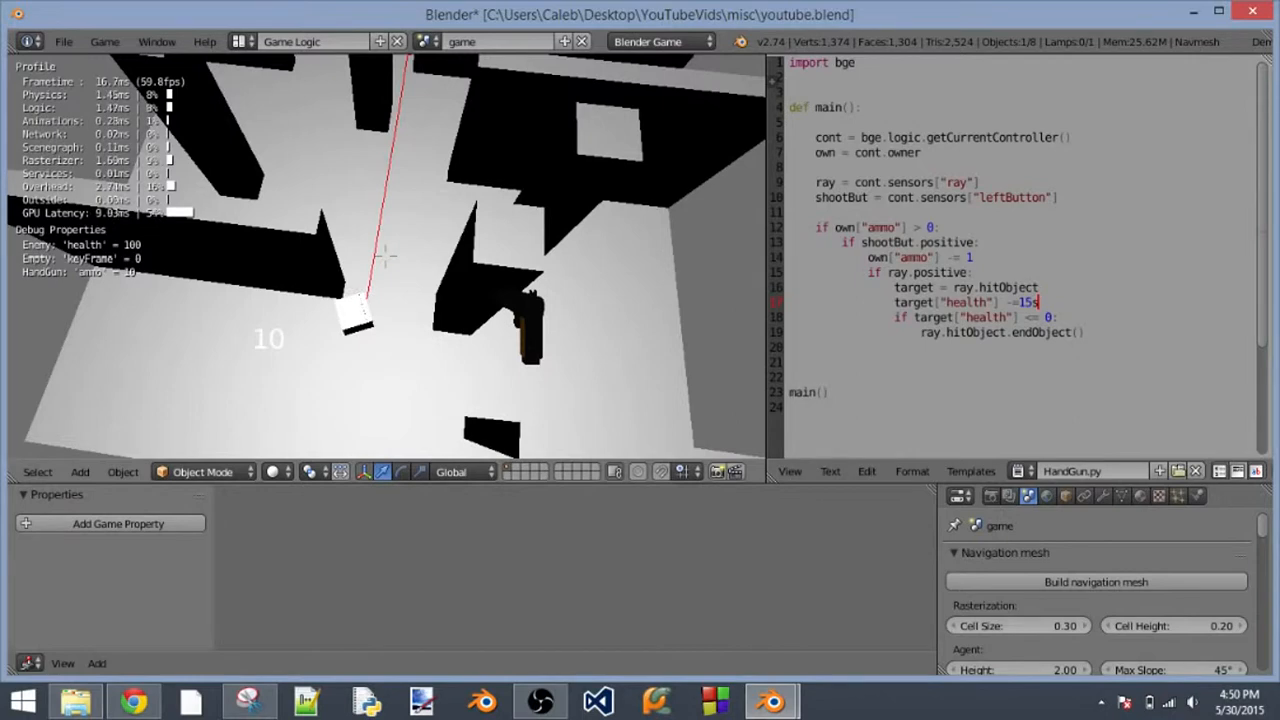
{"action": "key", "text": "Escape"}
- Set the velocity of the Enemy's Steering actuator to 3.8 and test-run the game
{"action": "right_click", "coordinate": [180, 362]}
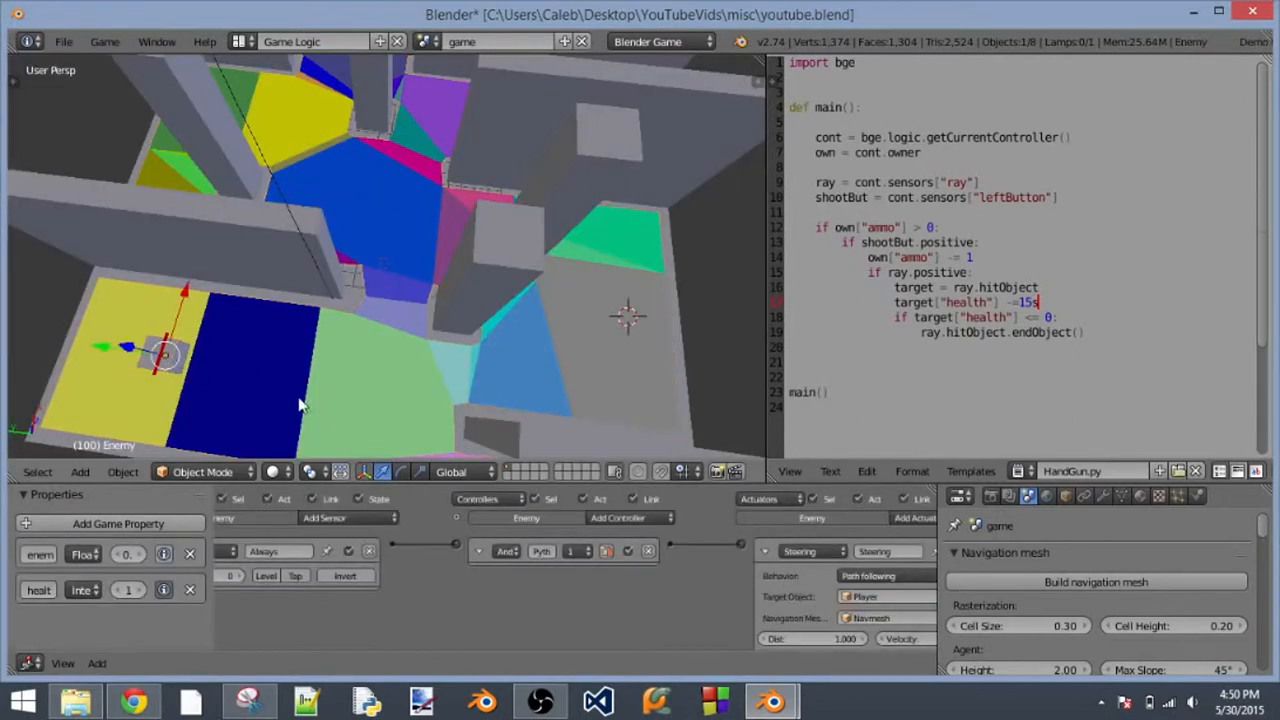
{"action": "middle_click_drag", "start_coordinate": [300, 403], "coordinate": [302, 375]}
{"action": "middle_click_drag", "start_coordinate": [690, 623], "coordinate": [630, 515]}
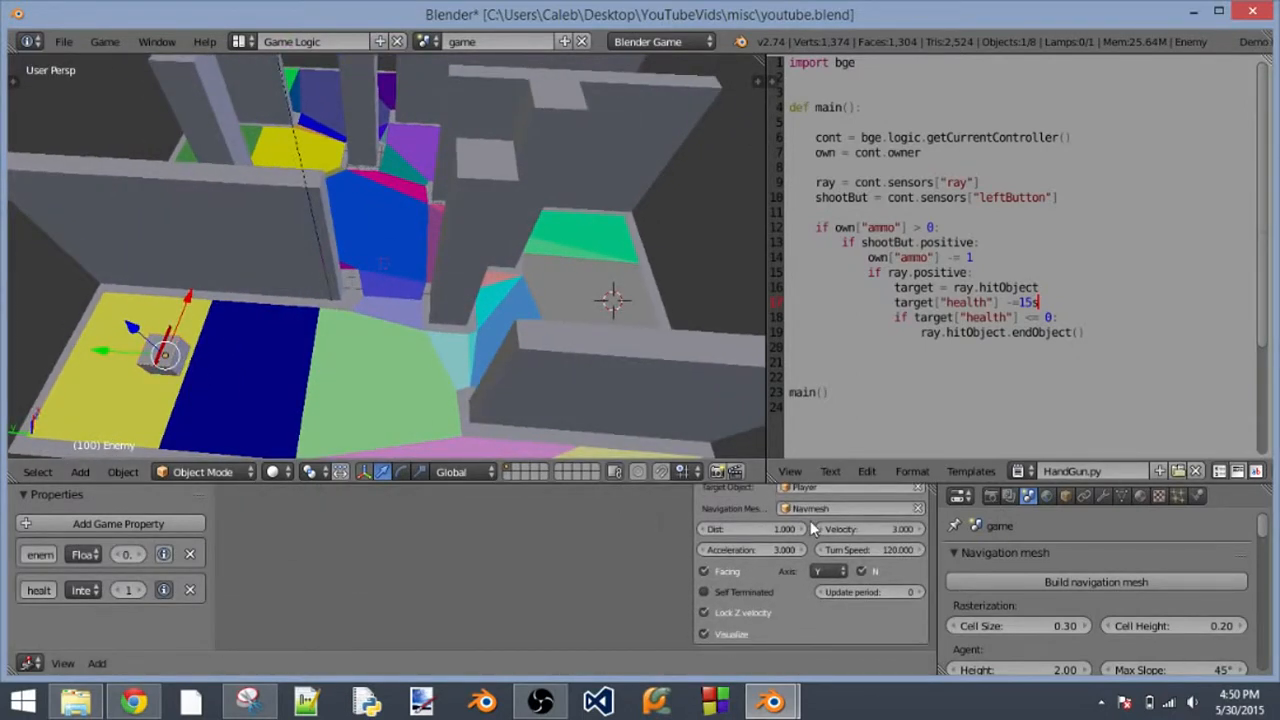
{"action": "mouse_move", "coordinate": [858, 530]}
{"action": "left_mouse_down"}
{"action": "mouse_move", "coordinate": [885, 530]}
{"action": "mouse_move", "coordinate": [860, 530]}
{"action": "left_mouse_up"}
{"action": "key", "text": "p"}
{"action": "key", "text": "Escape"}
- Set the Steering actuator's acceleration to 4.9 and test-run the chase around the walls and pillars
{"action": "left_click_drag", "start_coordinate": [755, 549], "coordinate": [785, 549]}
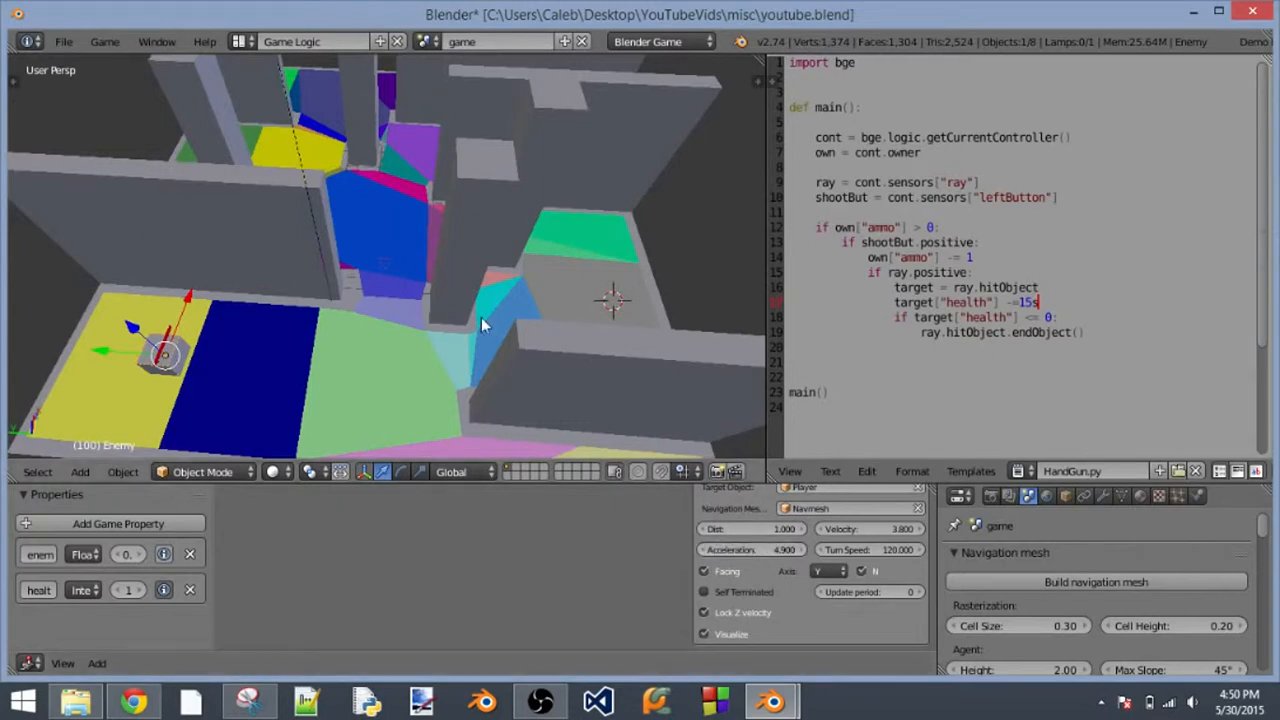
{"action": "key", "text": "p"}
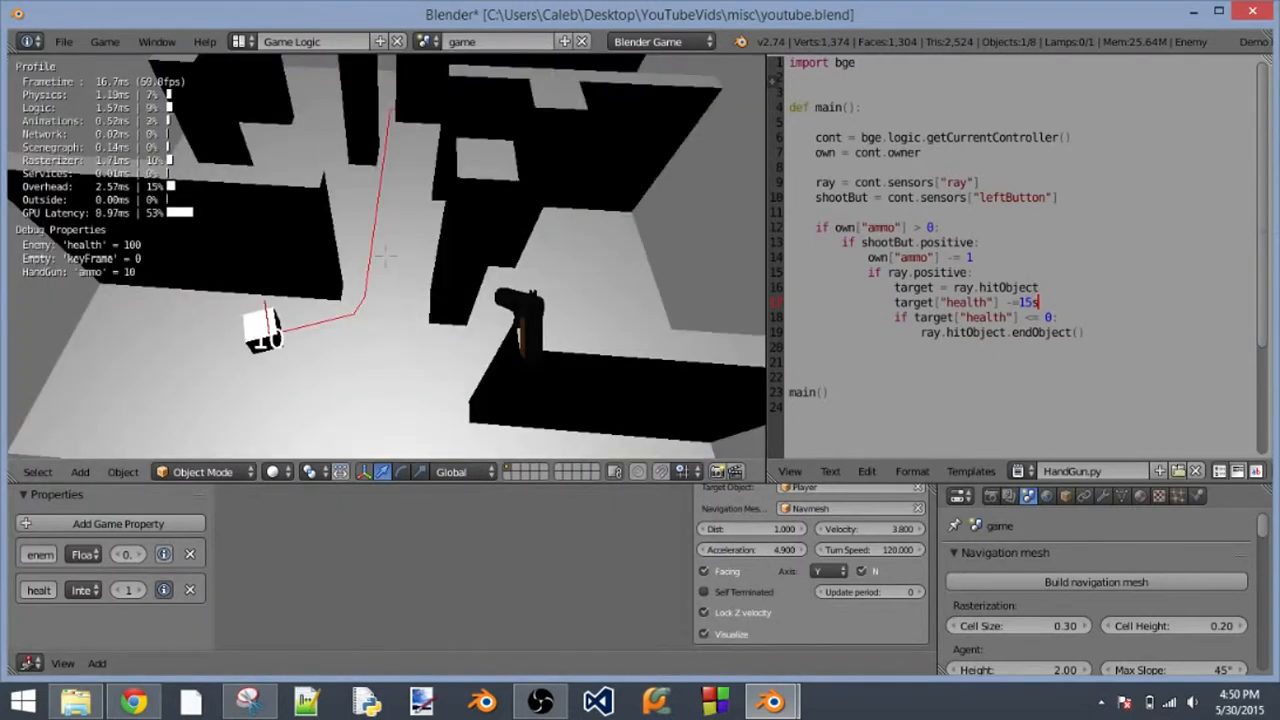
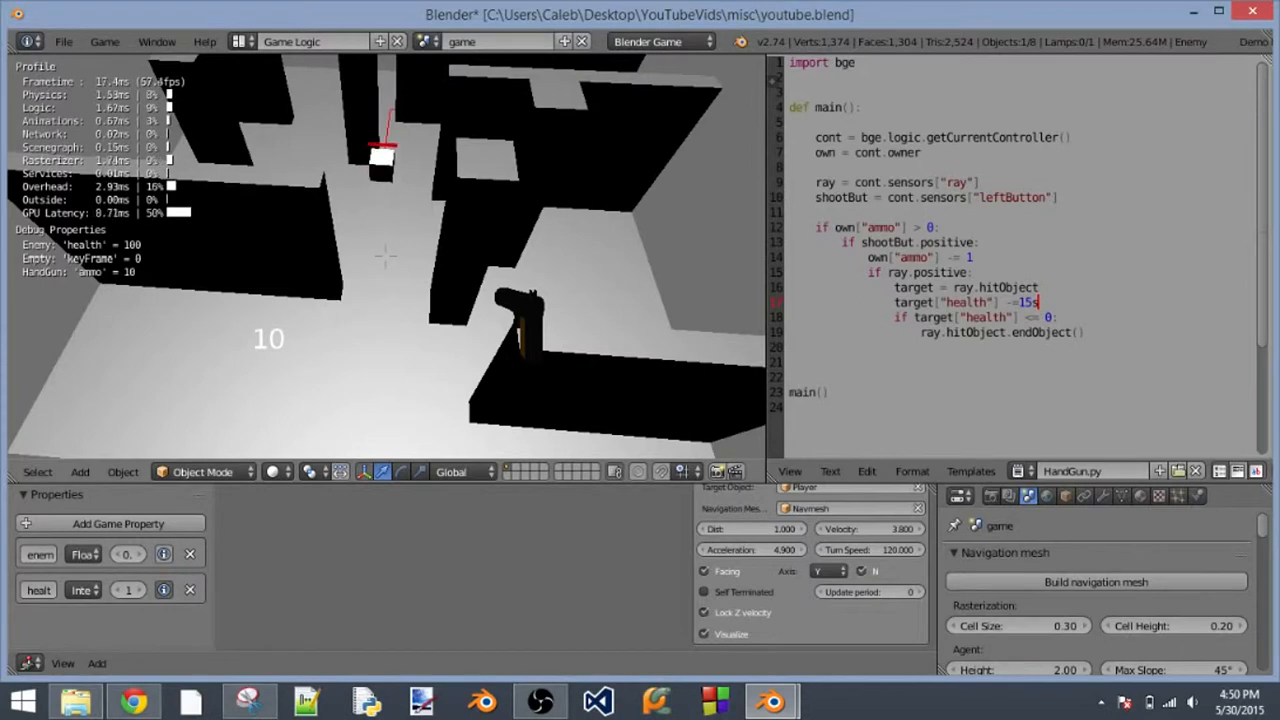
{"action": "key", "text": "Escape"}
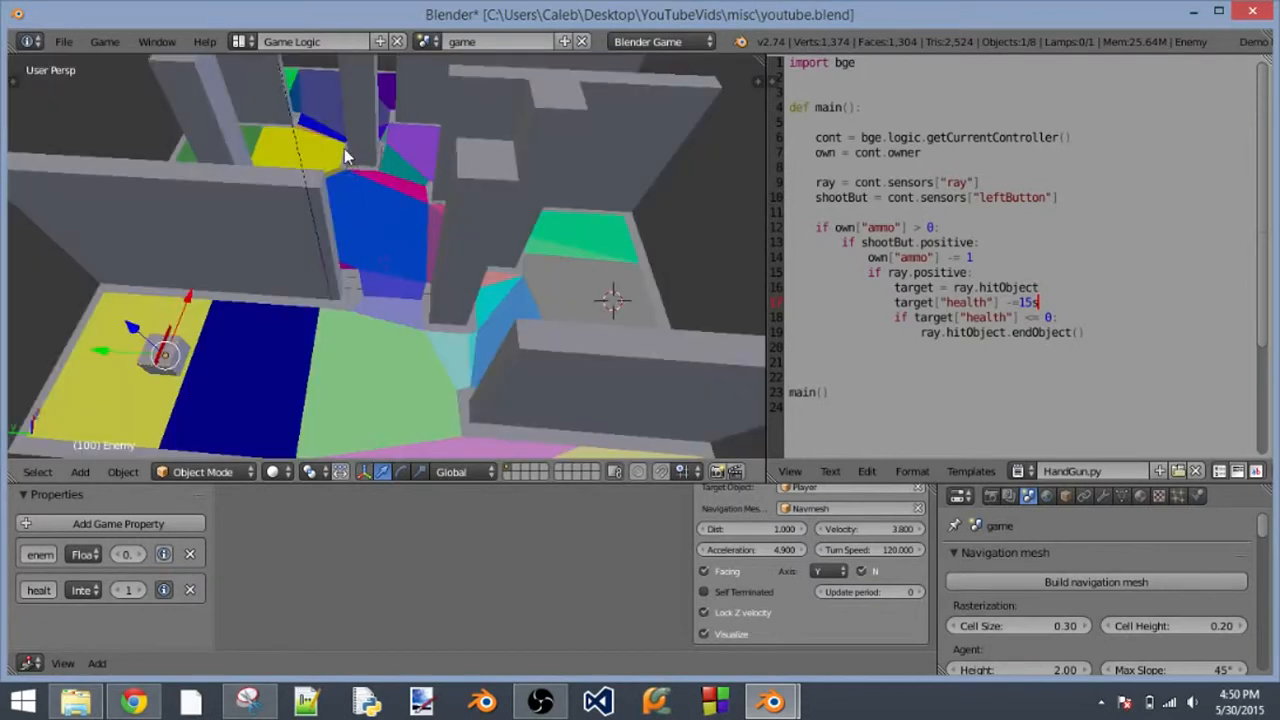
- Examine the Navmesh around the walls and pillars and the whole level from several angles and distances
{"action": "middle_click_drag", "start_coordinate": [344, 148], "coordinate": [350, 322]}
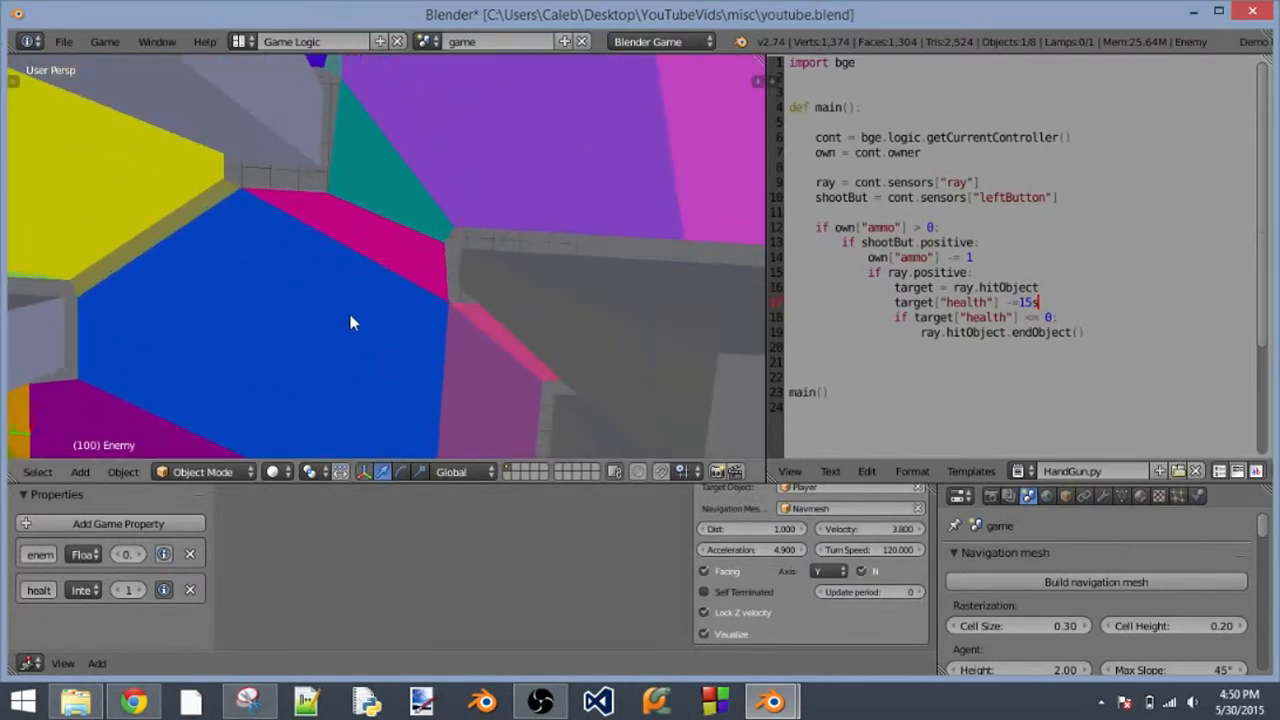
{"action": "middle_click_drag", "start_coordinate": [360, 203], "coordinate": [391, 306]}
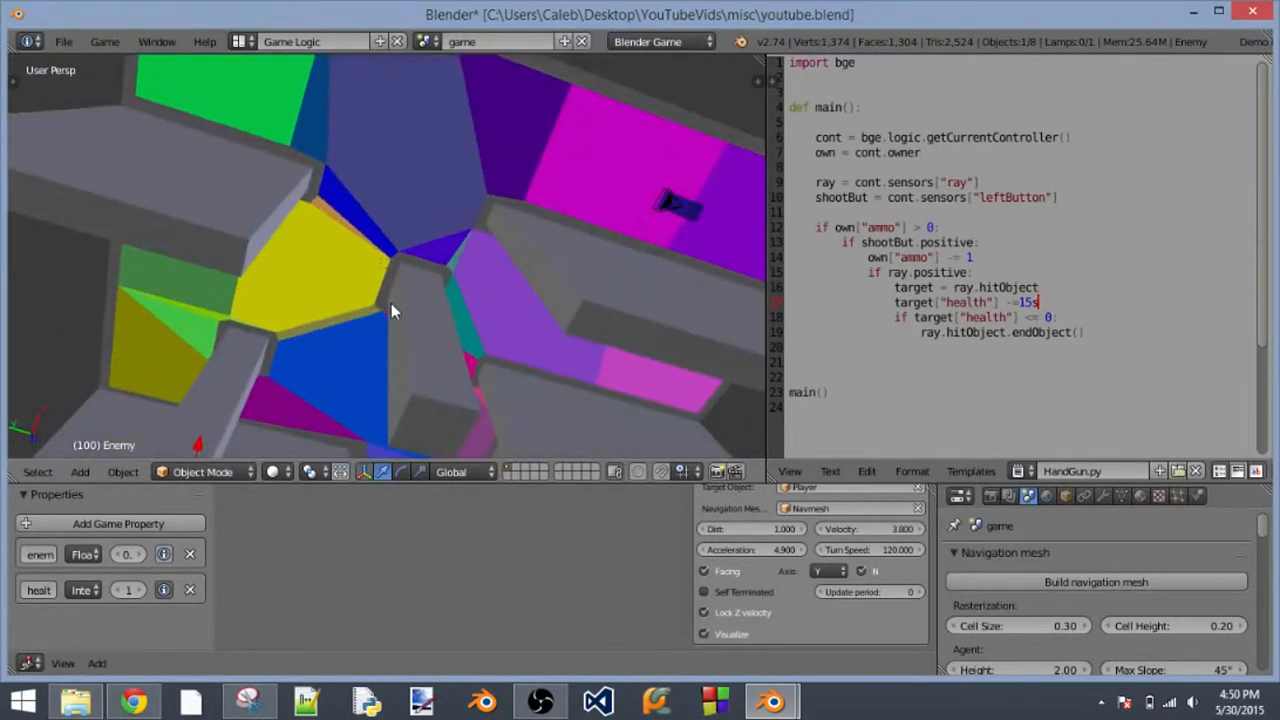
{"action": "scroll", "coordinate": [391, 306], "scroll_direction": "down", "scroll_amount": 8}
{"action": "scroll", "coordinate": [485, 240], "scroll_direction": "down", "scroll_amount": 2}
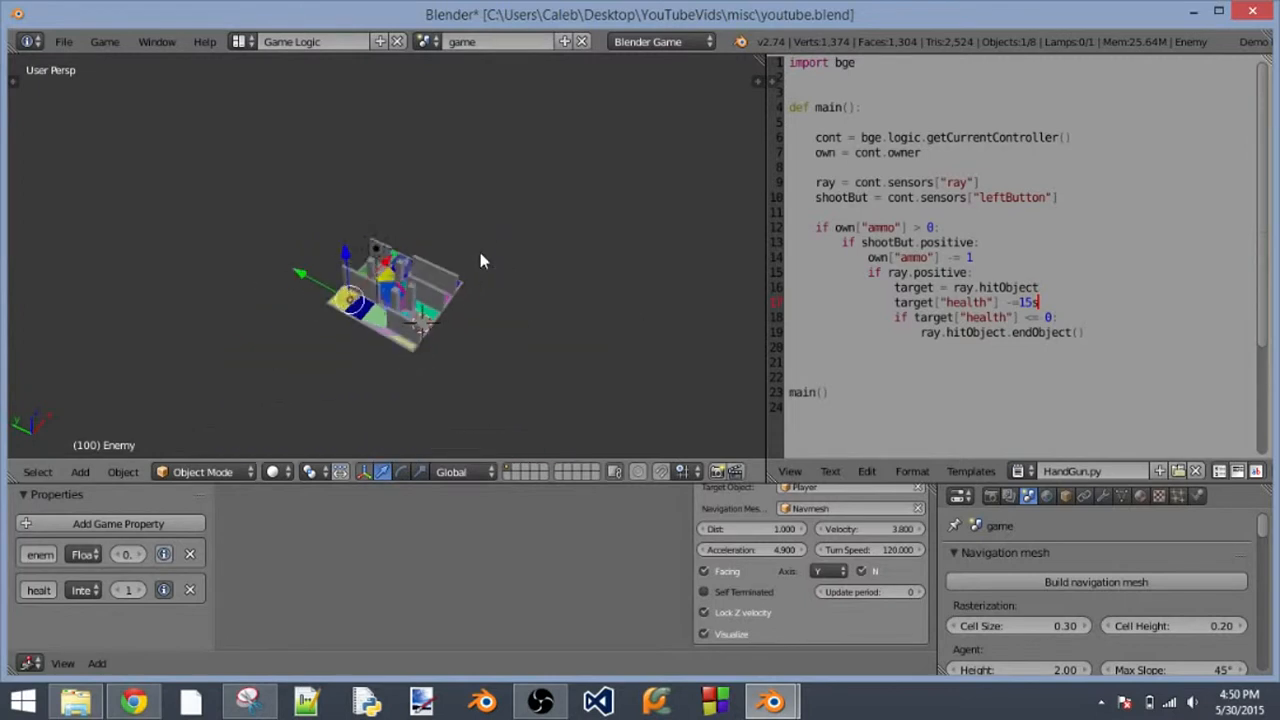
{"action": "scroll", "coordinate": [533, 355], "scroll_direction": "up", "scroll_amount": 6}
{"action": "scroll", "coordinate": [532, 354], "scroll_direction": "down", "scroll_amount": 6}
{"action": "middle_click_drag", "start_coordinate": [532, 354], "coordinate": [400, 272]}
{"action": "scroll", "coordinate": [397, 378], "scroll_direction": "up", "scroll_amount": 2}
{"action": "scroll", "coordinate": [398, 386], "scroll_direction": "up", "scroll_amount": 4}
{"action": "scroll", "coordinate": [400, 387], "scroll_direction": "down", "scroll_amount": 4}
{"action": "scroll", "coordinate": [313, 276], "scroll_direction": "up", "scroll_amount": 6}
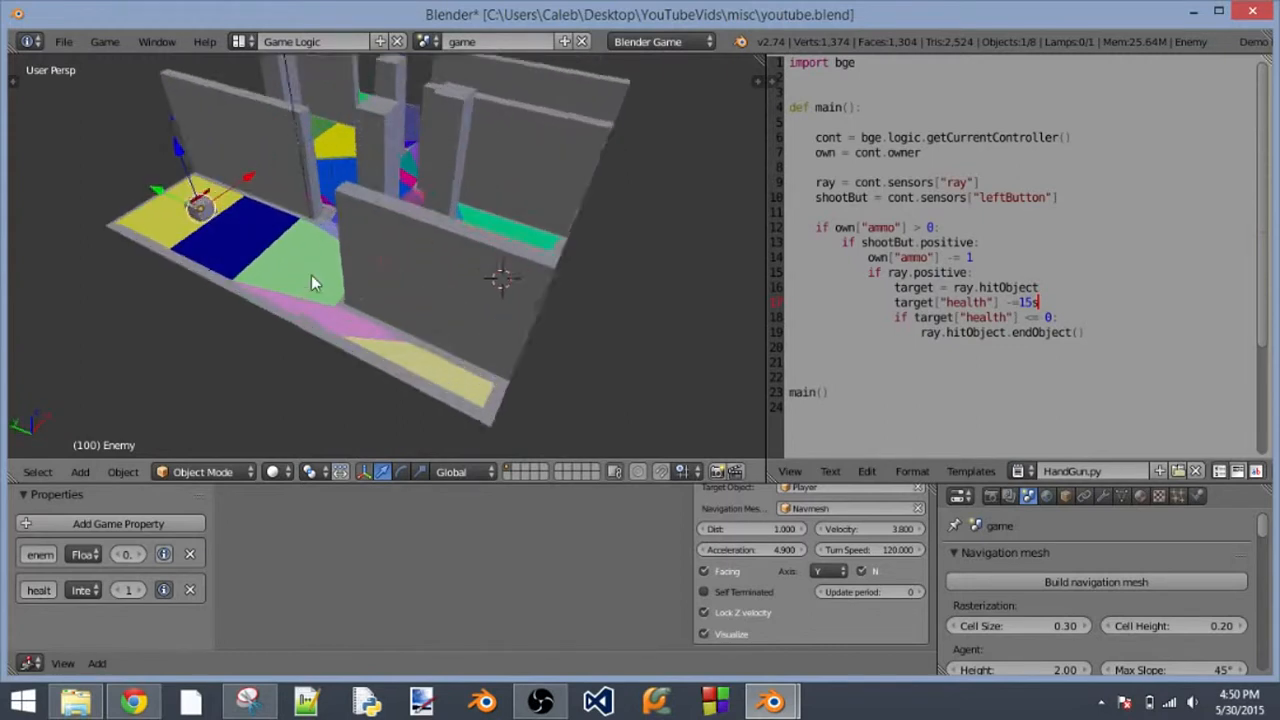
{"action": "scroll", "coordinate": [322, 255], "scroll_direction": "down", "scroll_amount": 6}
{"action": "scroll", "coordinate": [330, 250], "scroll_direction": "up", "scroll_amount": 5}
{"action": "scroll", "coordinate": [330, 250], "scroll_direction": "down", "scroll_amount": 7}
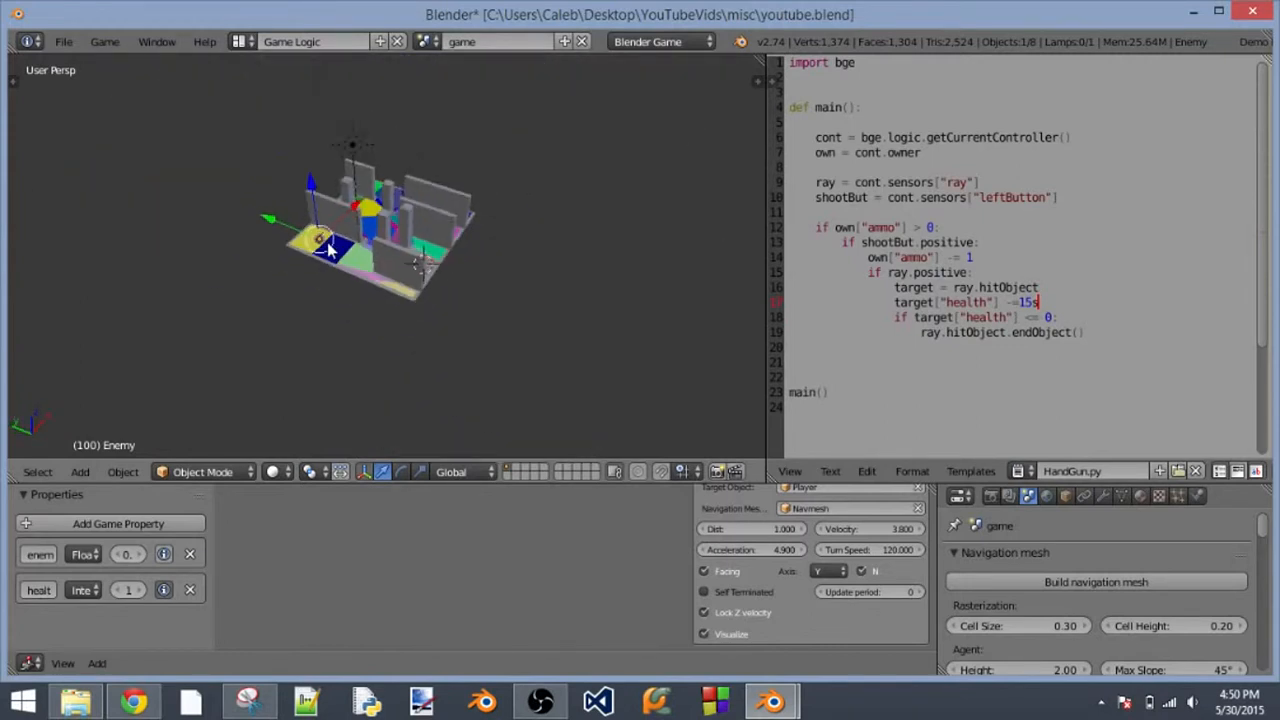
{"action": "scroll", "coordinate": [330, 250], "scroll_direction": "up", "scroll_amount": 6}
{"action": "middle_click_drag", "start_coordinate": [328, 250], "coordinate": [476, 275]}
- Add a Near sensor to the Enemy and set its property to player
{"action": "right_click", "coordinate": [406, 264]}
{"action": "right_click", "coordinate": [407, 264]}
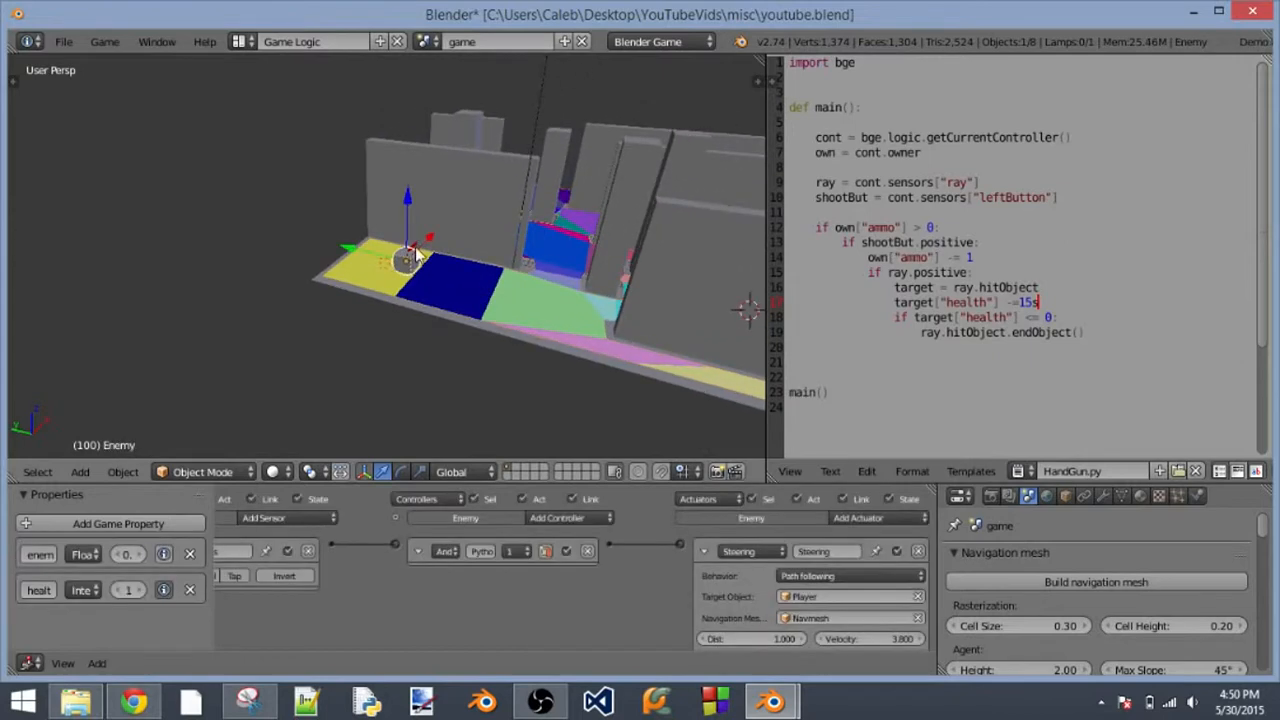
{"action": "scroll", "coordinate": [430, 251], "scroll_direction": "up", "scroll_amount": 5}
{"action": "scroll", "coordinate": [430, 251], "scroll_direction": "down", "scroll_amount": 5}
{"action": "middle_click_drag", "start_coordinate": [644, 590], "coordinate": [403, 525]}
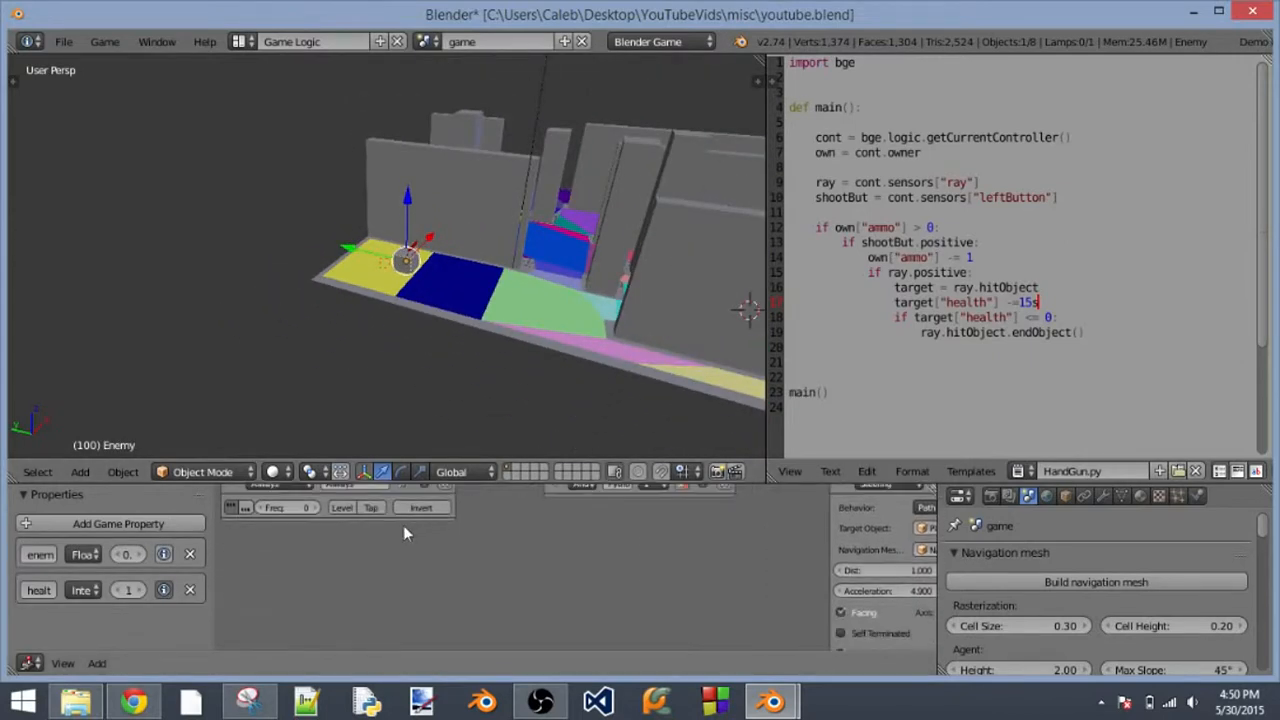
{"action": "middle_click_drag", "start_coordinate": [568, 598], "coordinate": [575, 645]}
{"action": "left_click", "coordinate": [428, 496]}
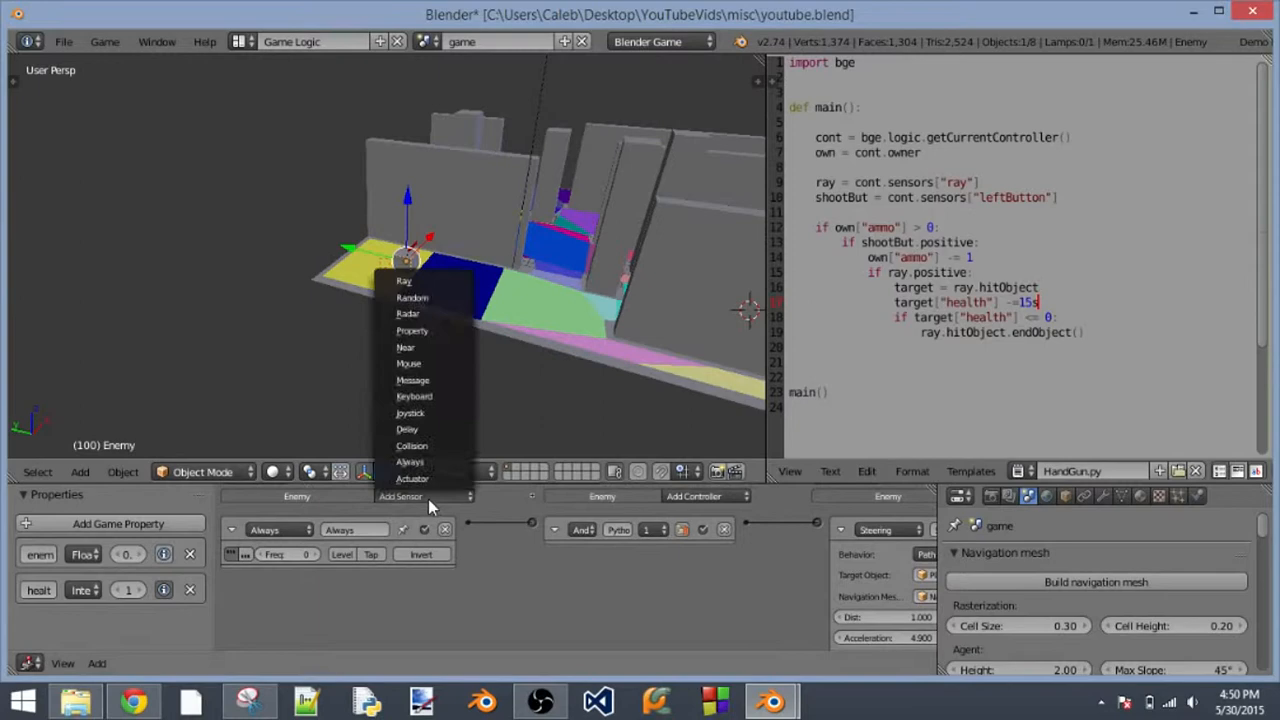
{"action": "left_click", "coordinate": [434, 348]}
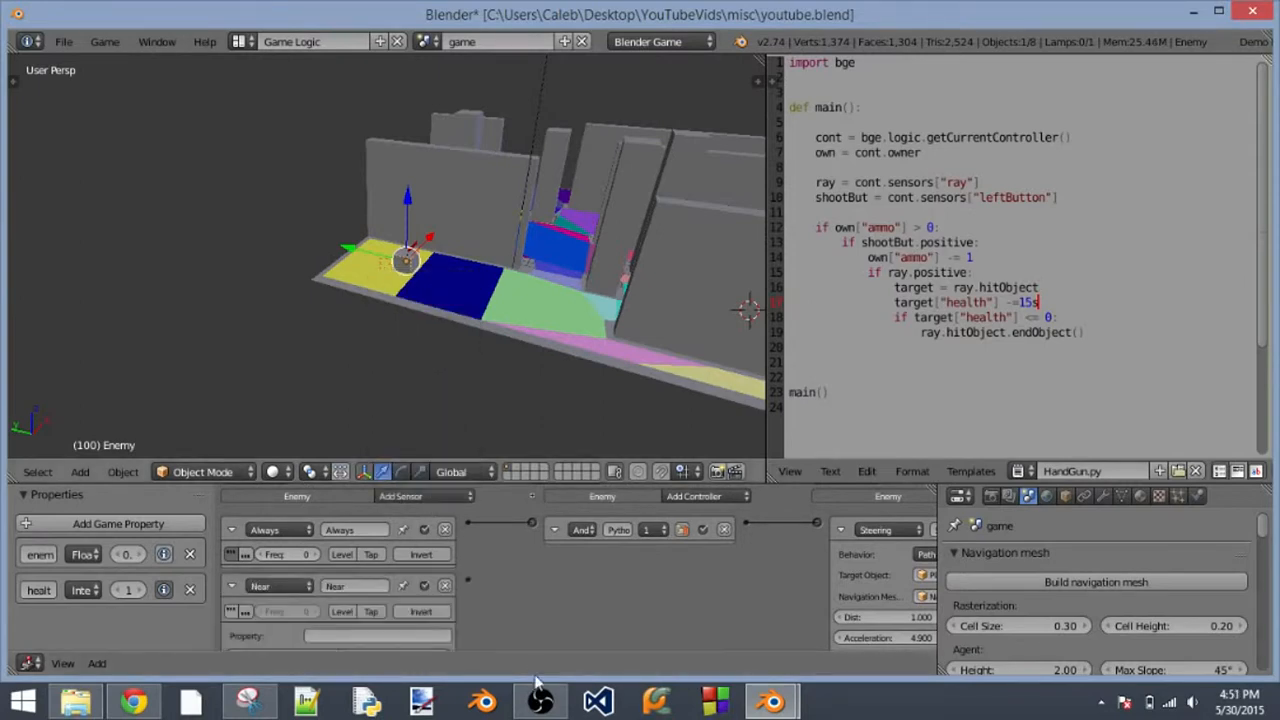
{"action": "scroll", "coordinate": [511, 582], "scroll_direction": "down", "scroll_amount": 2}
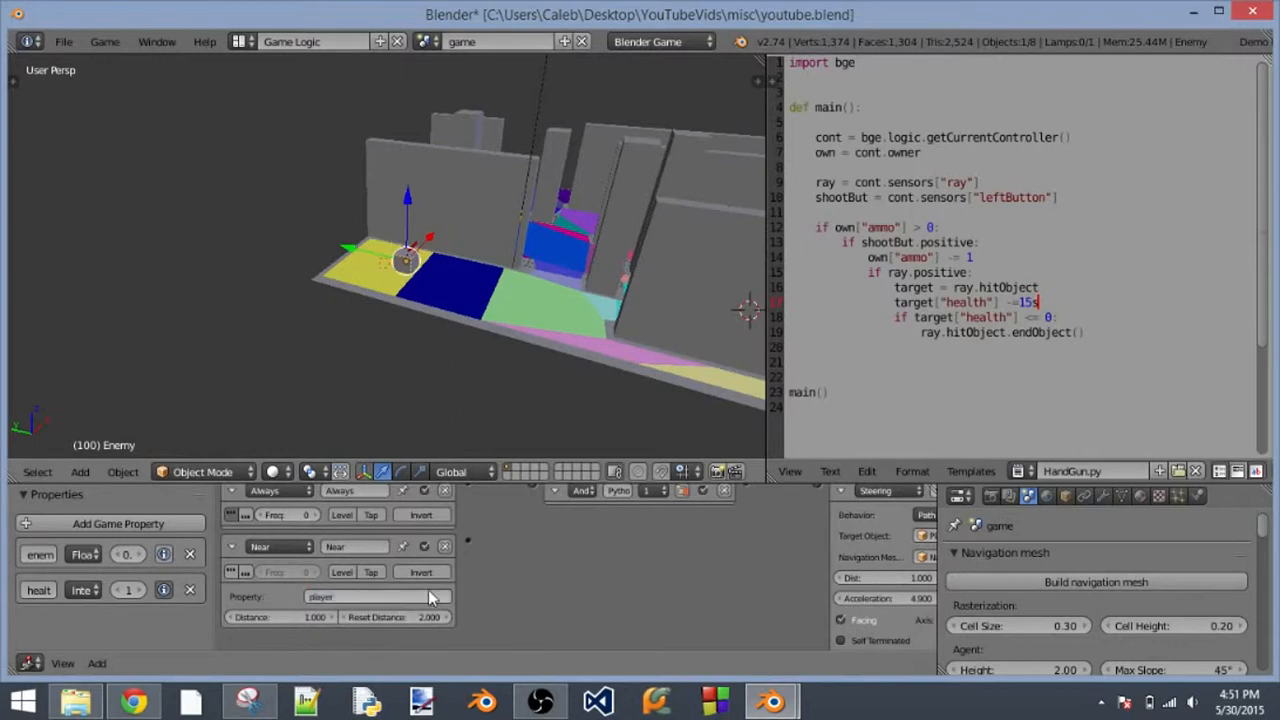
- Link the Near sensor to the Enemy's existing And controller and enable the sensor's true level triggering
{"action": "middle_click_drag", "start_coordinate": [472, 541], "coordinate": [443, 554]}
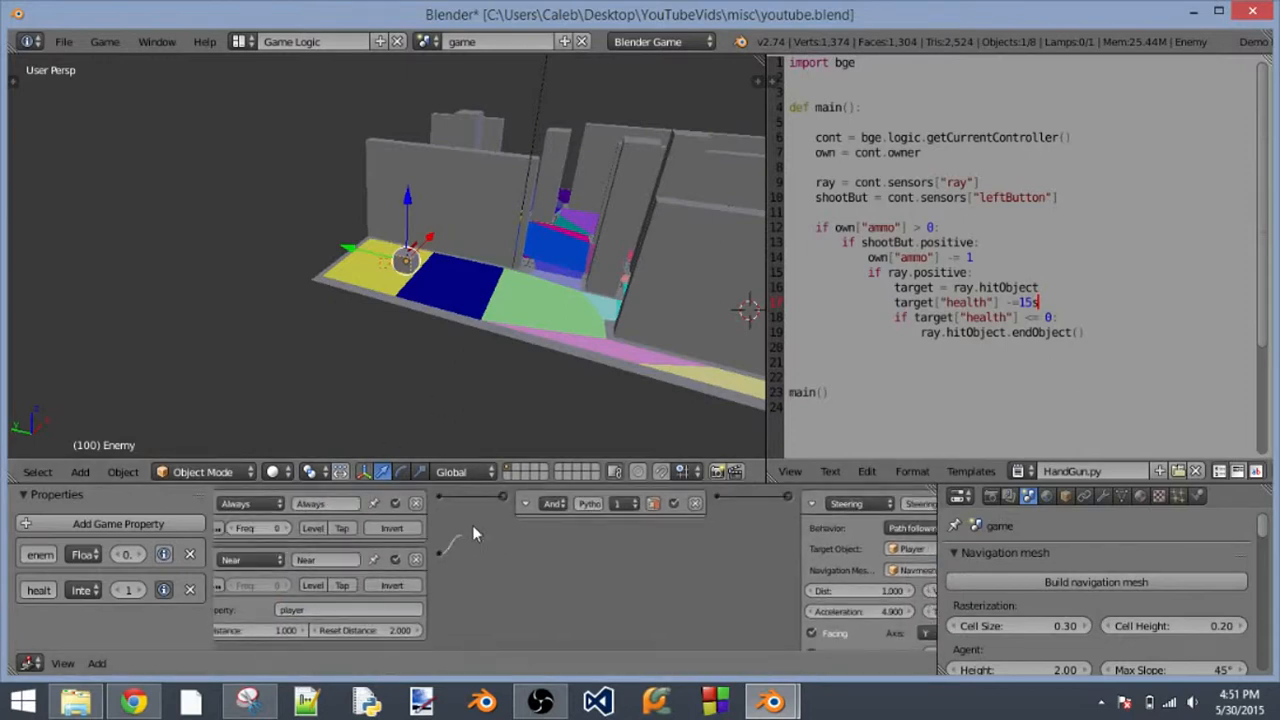
{"action": "middle_click_drag", "start_coordinate": [655, 531], "coordinate": [674, 507]}
{"action": "left_click", "coordinate": [219, 562]}
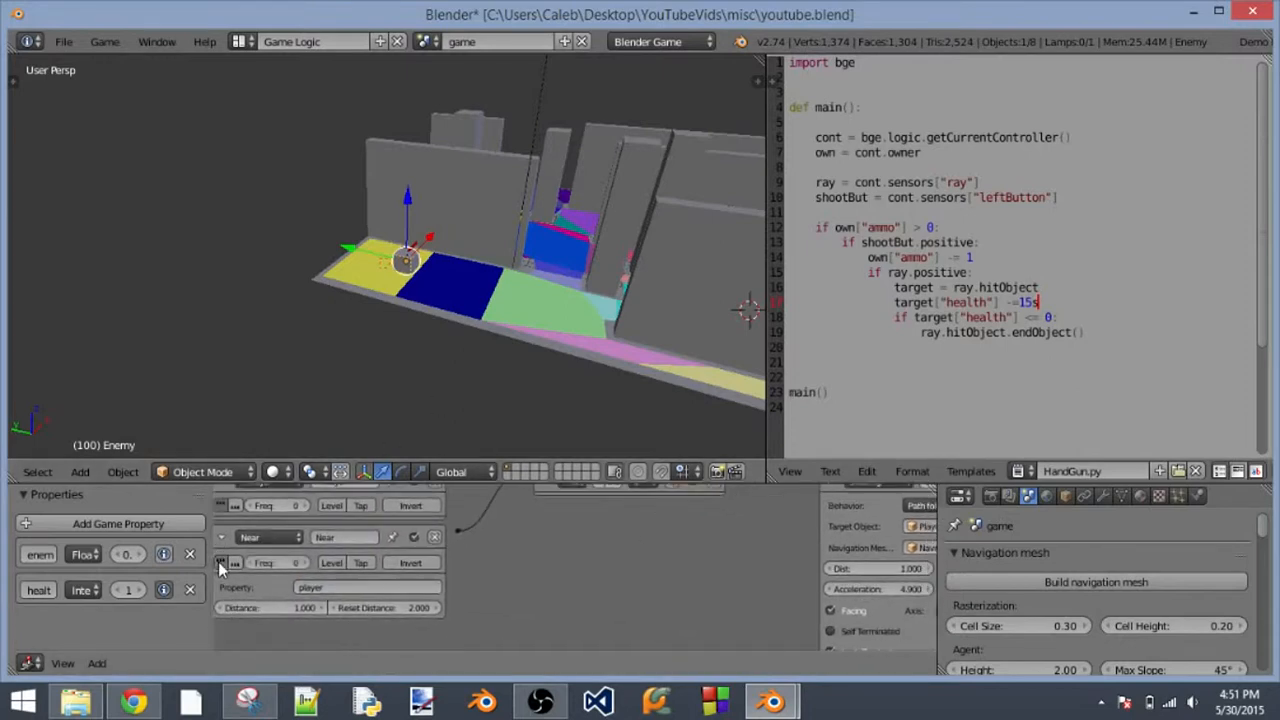
{"action": "middle_click_drag", "start_coordinate": [532, 577], "coordinate": [498, 643]}
{"action": "scroll", "coordinate": [484, 599], "scroll_direction": "down", "scroll_amount": 2}
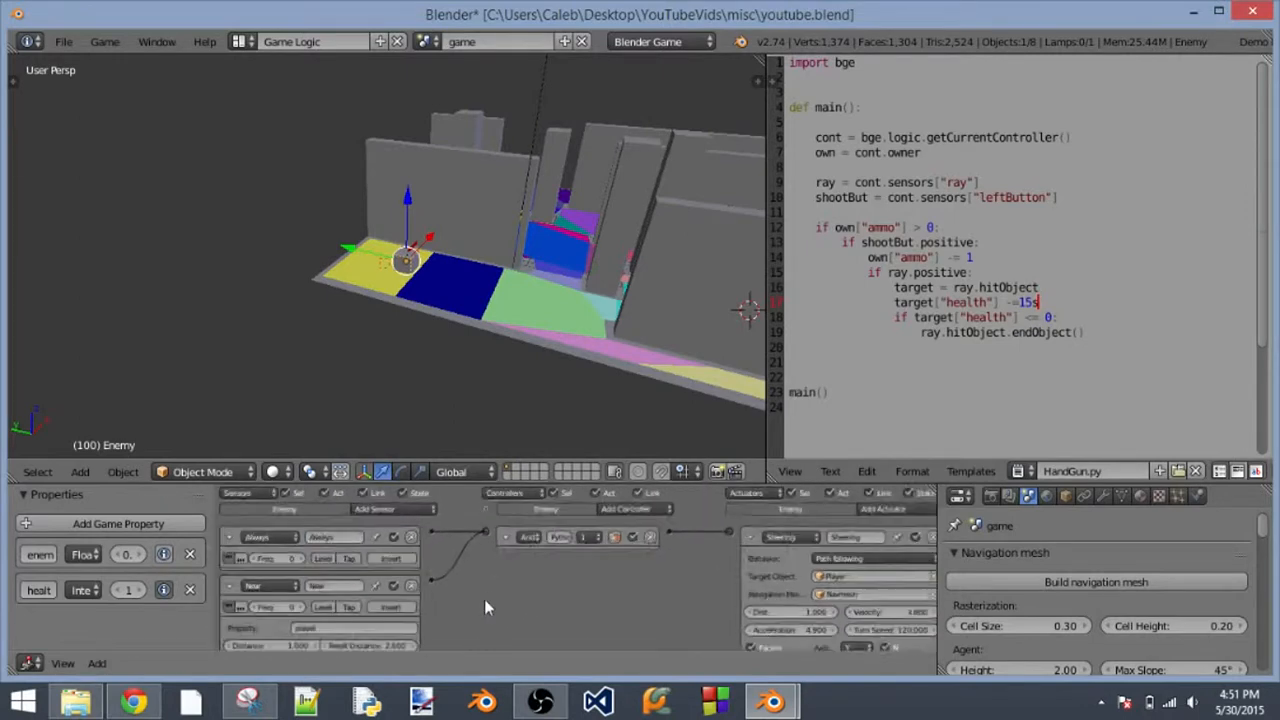
{"action": "scroll", "coordinate": [486, 277], "scroll_direction": "down", "scroll_amount": 5}
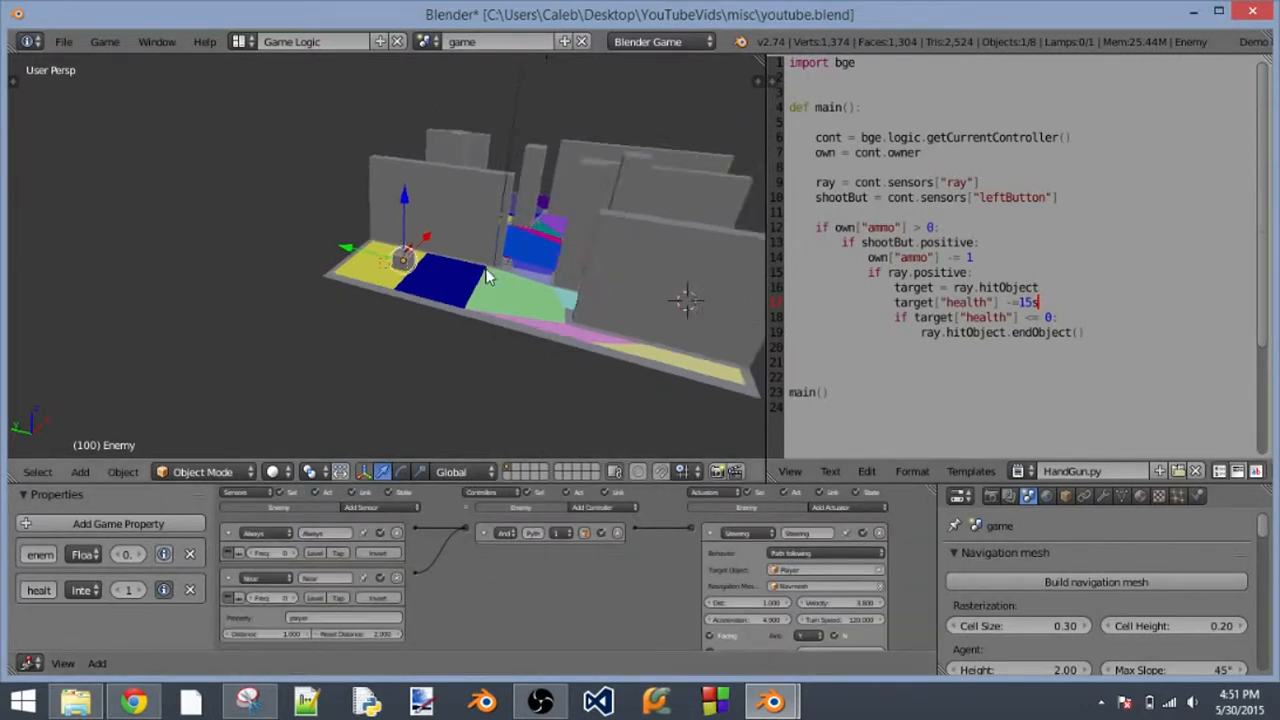
- Select the Player and add a game property named player to it
{"action": "middle_click_drag", "start_coordinate": [600, 233], "coordinate": [467, 305]}
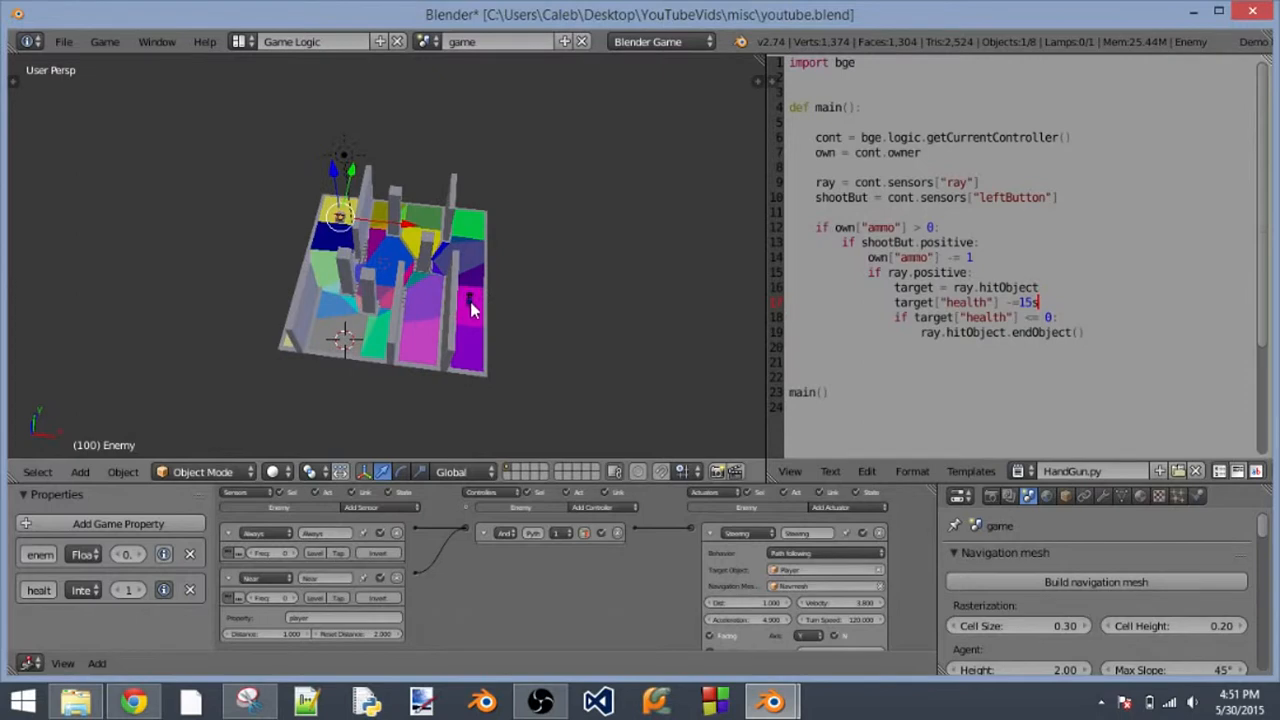
{"action": "right_click", "coordinate": [470, 307]}
{"action": "right_click", "coordinate": [470, 306]}
{"action": "right_click", "coordinate": [470, 306]}
{"action": "right_click", "coordinate": [470, 305]}
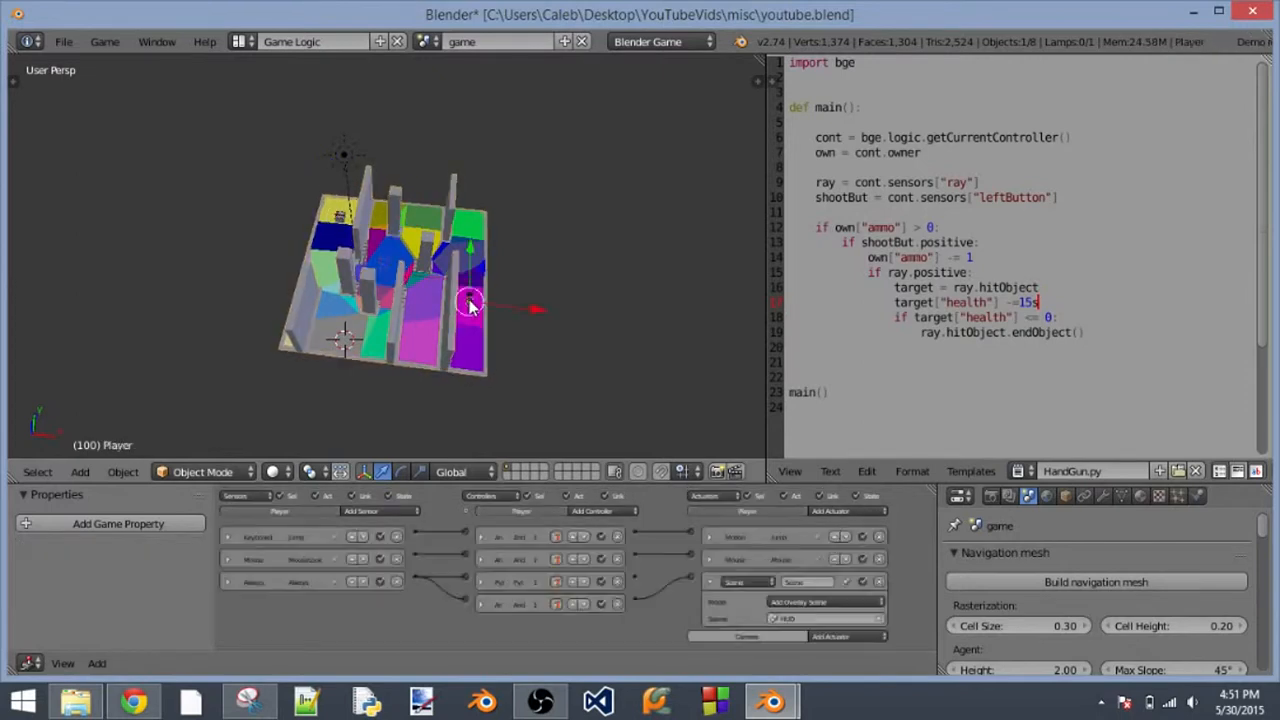
{"action": "left_click", "coordinate": [95, 524]}
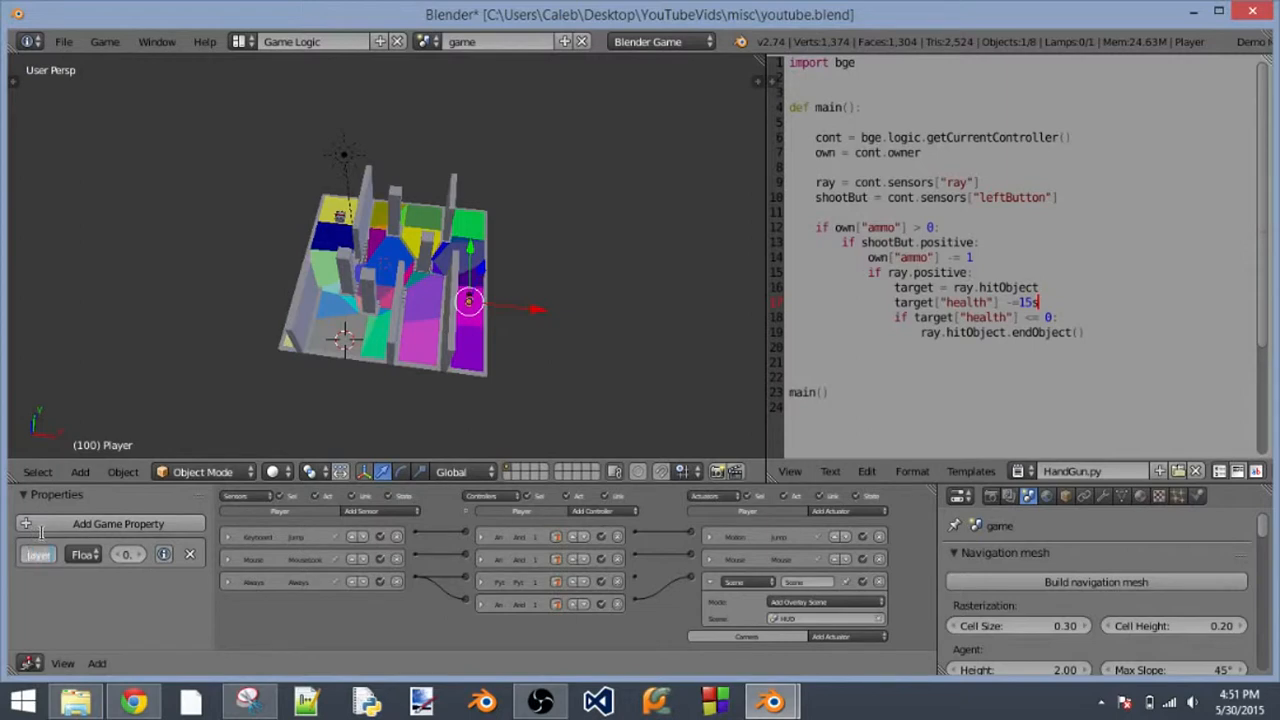
- Test-run the level from an overview angle and check the game display options
{"action": "scroll", "coordinate": [500, 400], "scroll_direction": "up", "scroll_amount": 5}
{"action": "scroll", "coordinate": [601, 363], "scroll_direction": "down", "scroll_amount": 2}
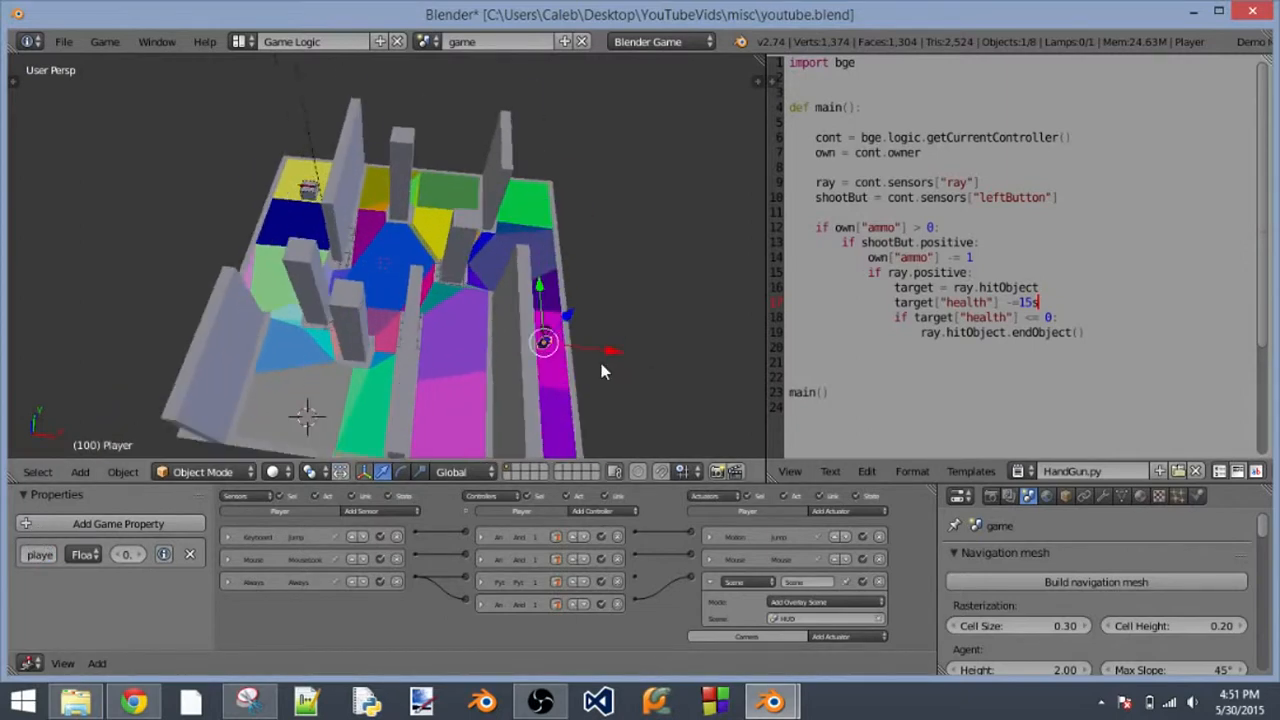
{"action": "scroll", "coordinate": [634, 360], "scroll_direction": "down", "scroll_amount": 6}
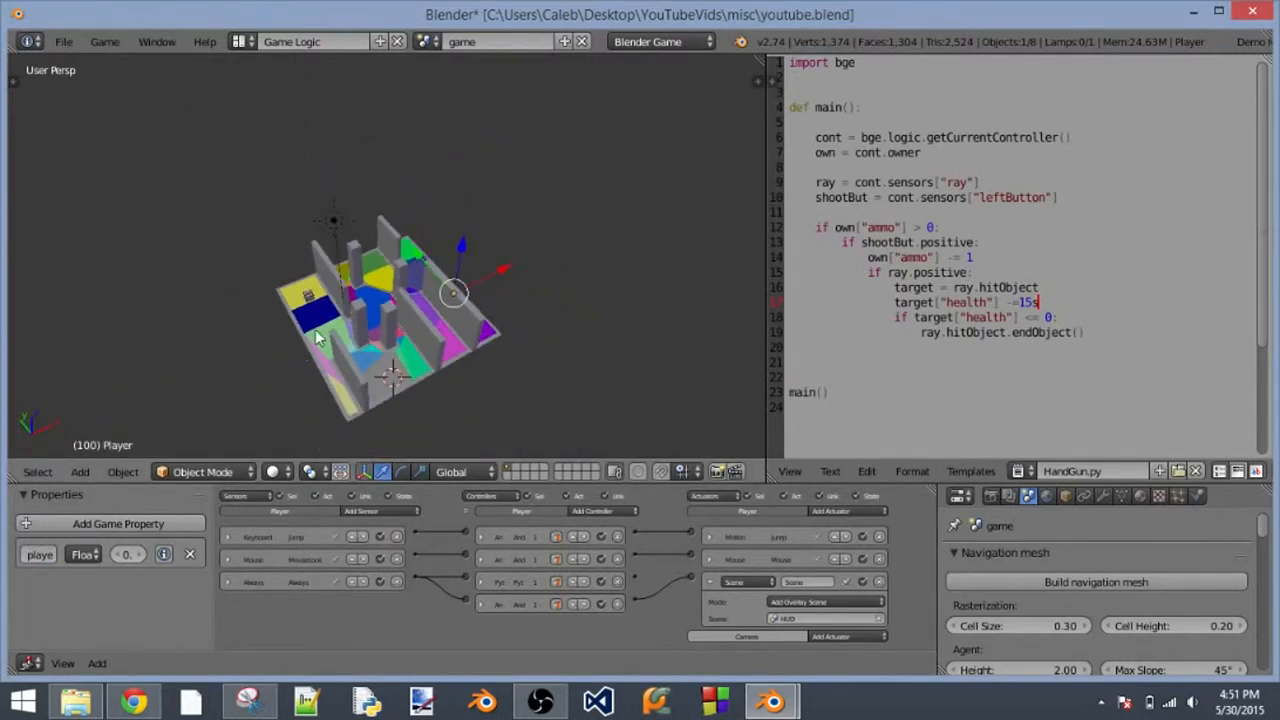
{"action": "key", "text": "p"}
{"action": "key", "text": "Escape"}
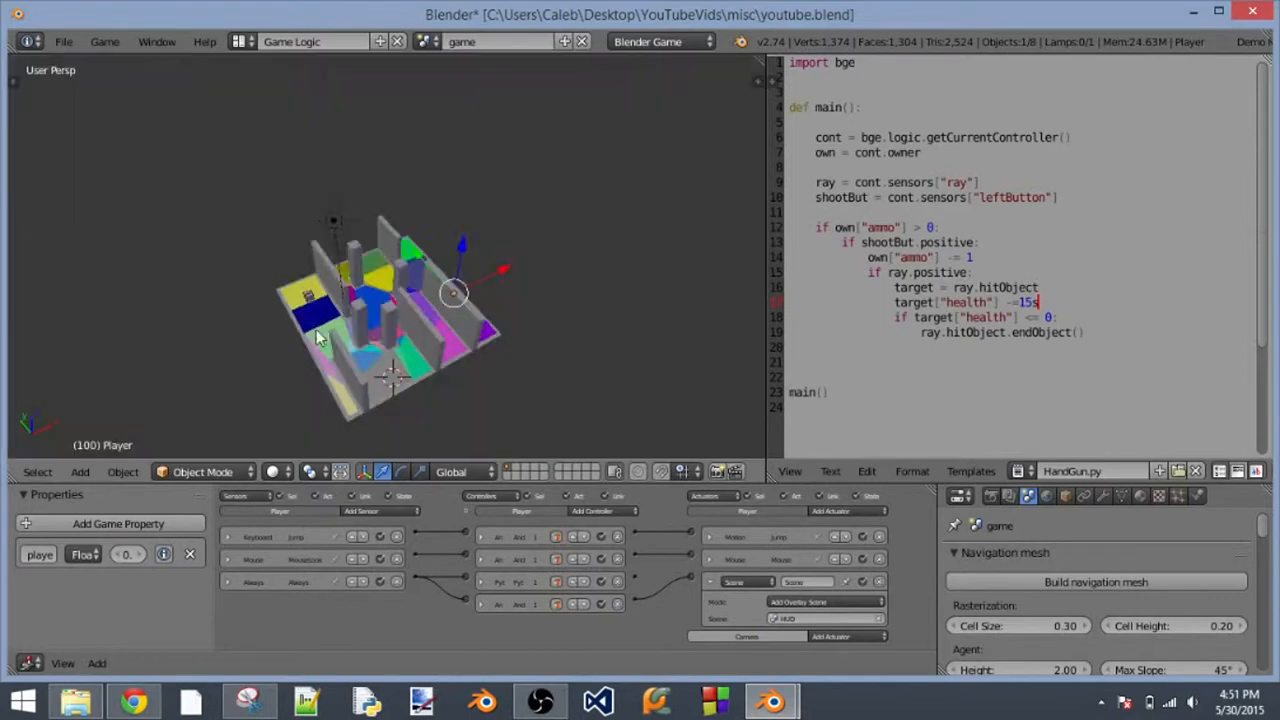
{"action": "left_click", "coordinate": [110, 42]}
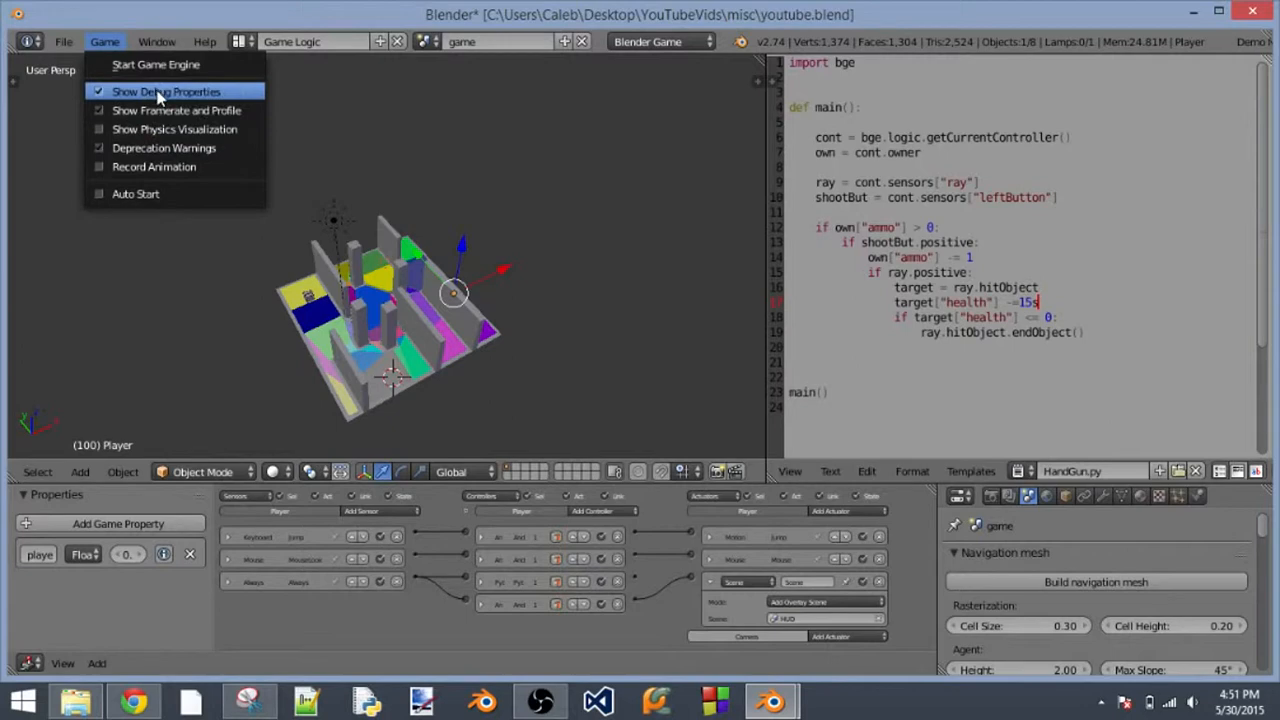
- Set the distance of the Enemy's Near sensor to 30 and briefly test-run the game
{"action": "scroll", "coordinate": [282, 388], "scroll_direction": "up", "scroll_amount": 4}
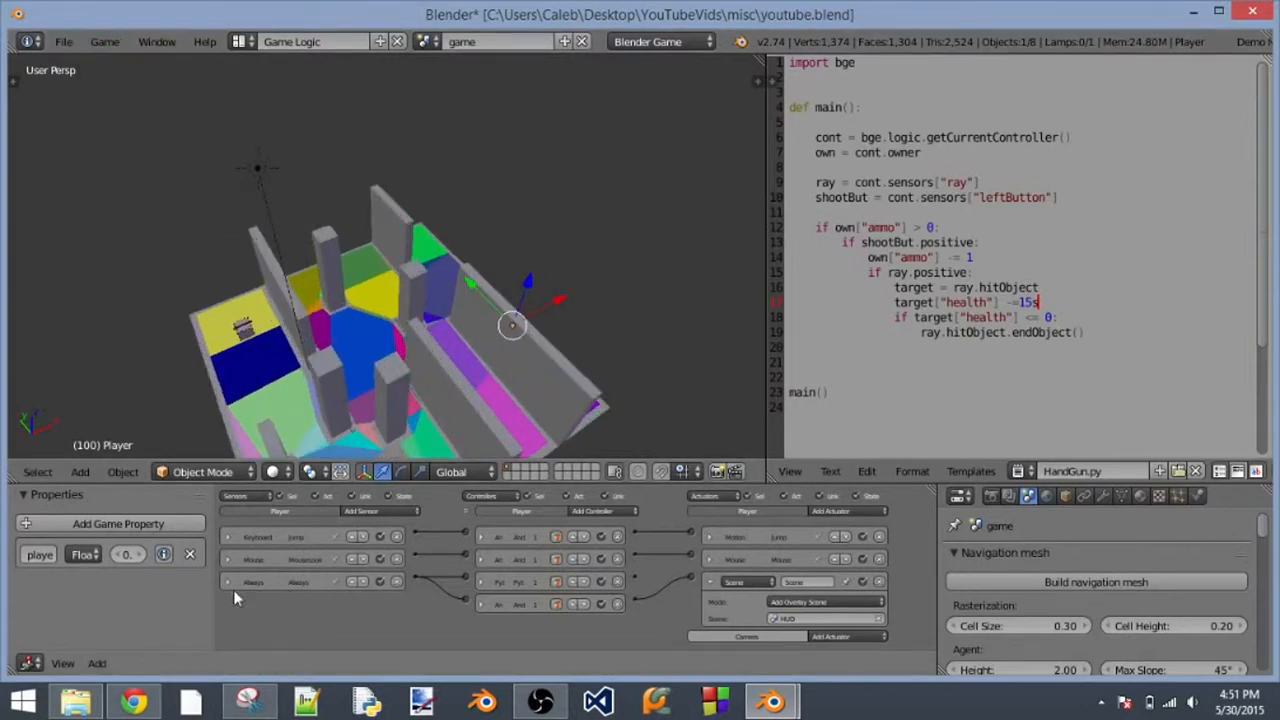
{"action": "right_click", "coordinate": [242, 335]}
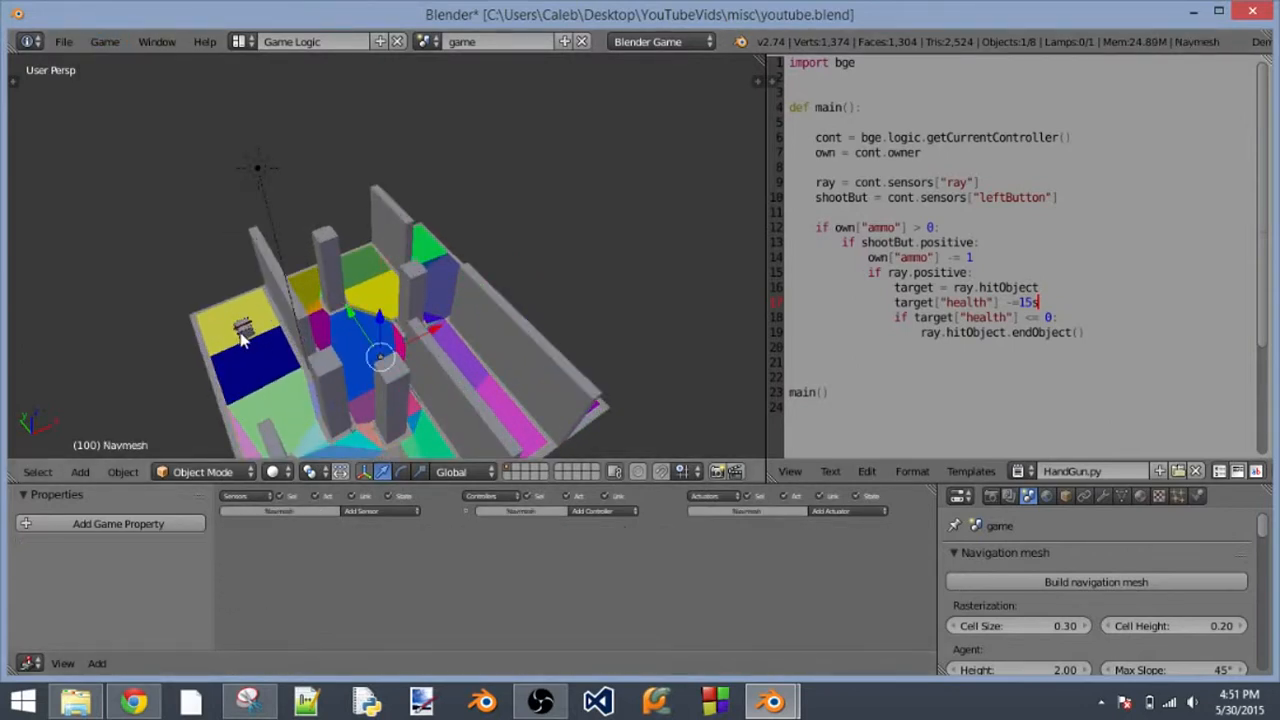
{"action": "scroll", "coordinate": [300, 600], "scroll_direction": "down", "scroll_amount": 2}
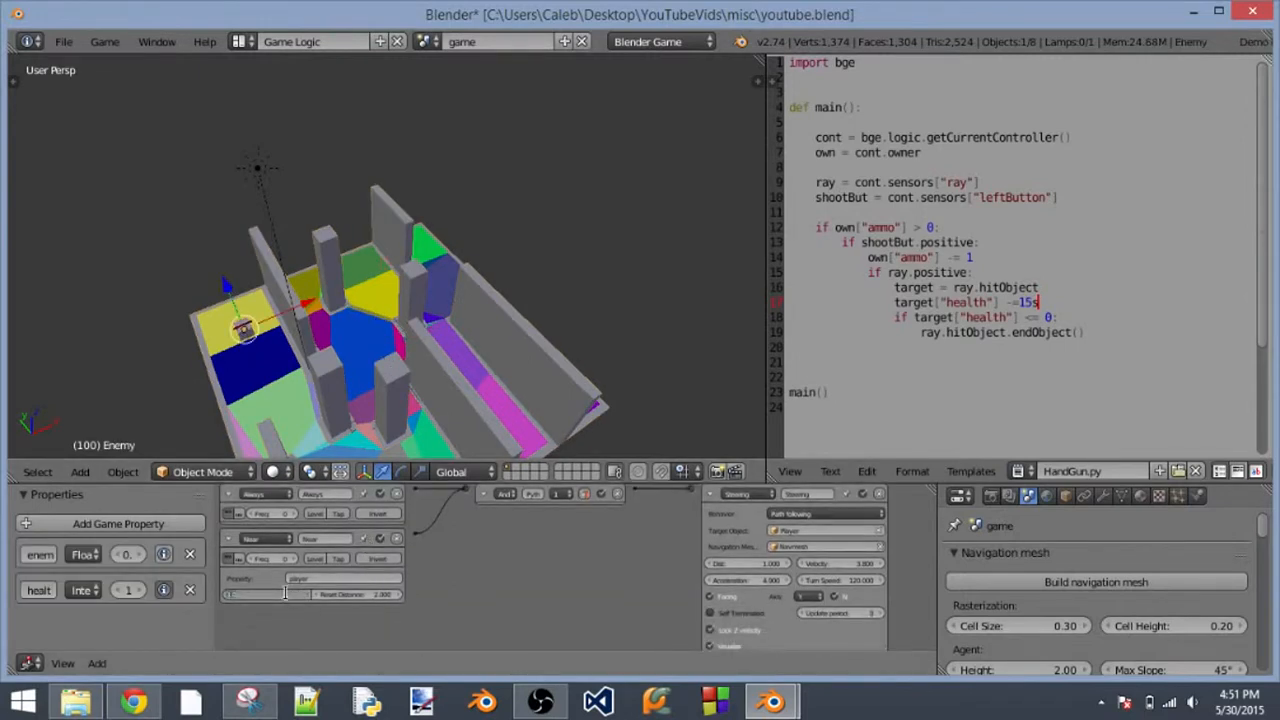
{"action": "key", "text": "p"}
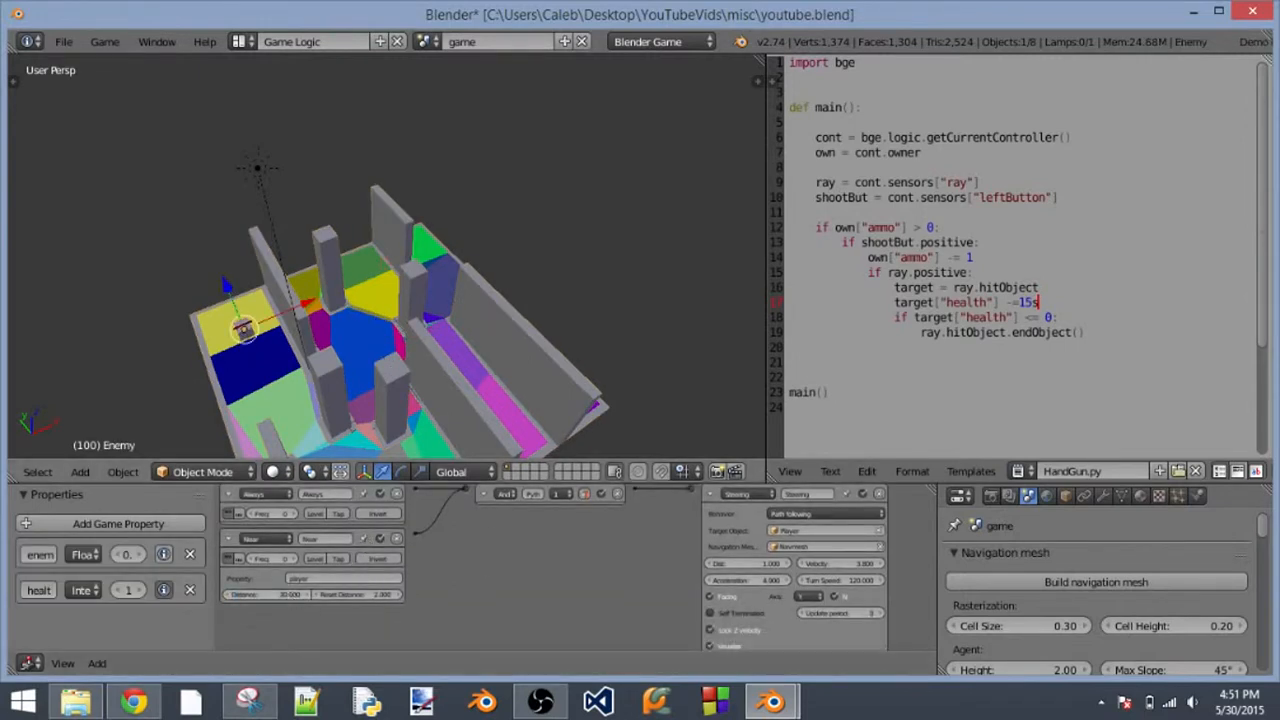
{"action": "key", "text": "Escape"}
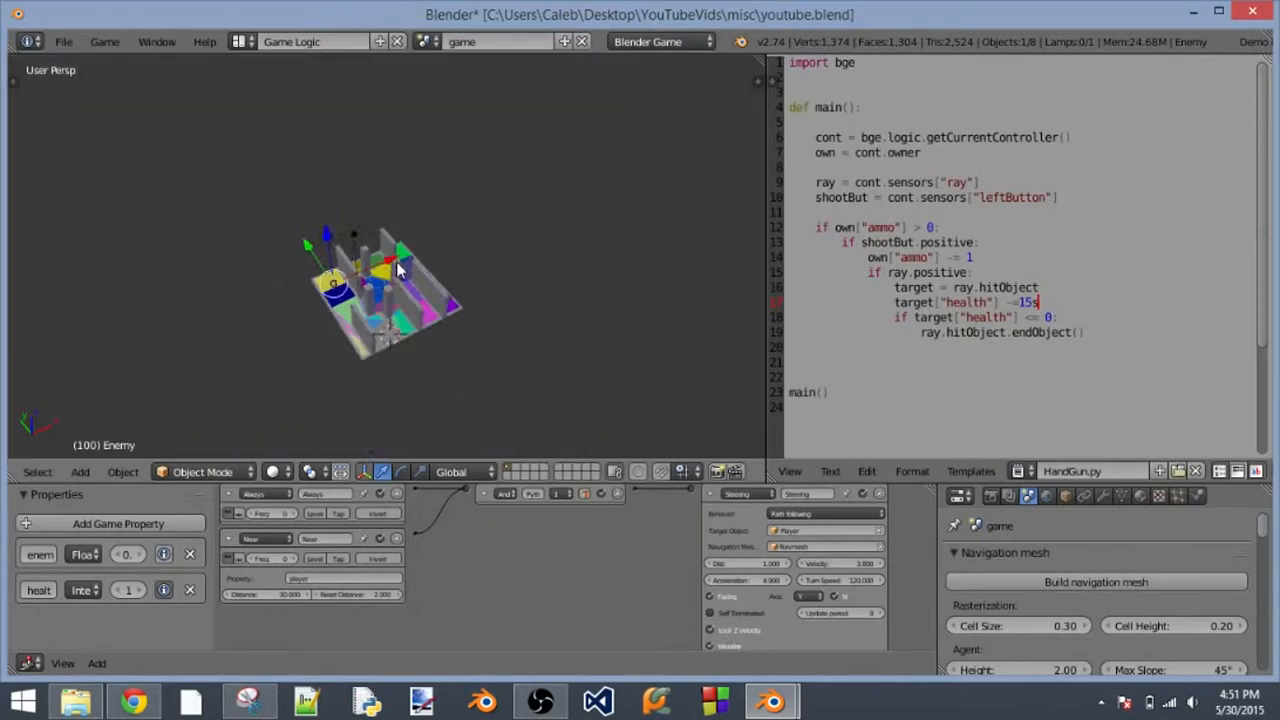
- Toggle the debug properties display off, test-run the game briefly and switch the display back on
{"action": "left_click", "coordinate": [143, 40]}
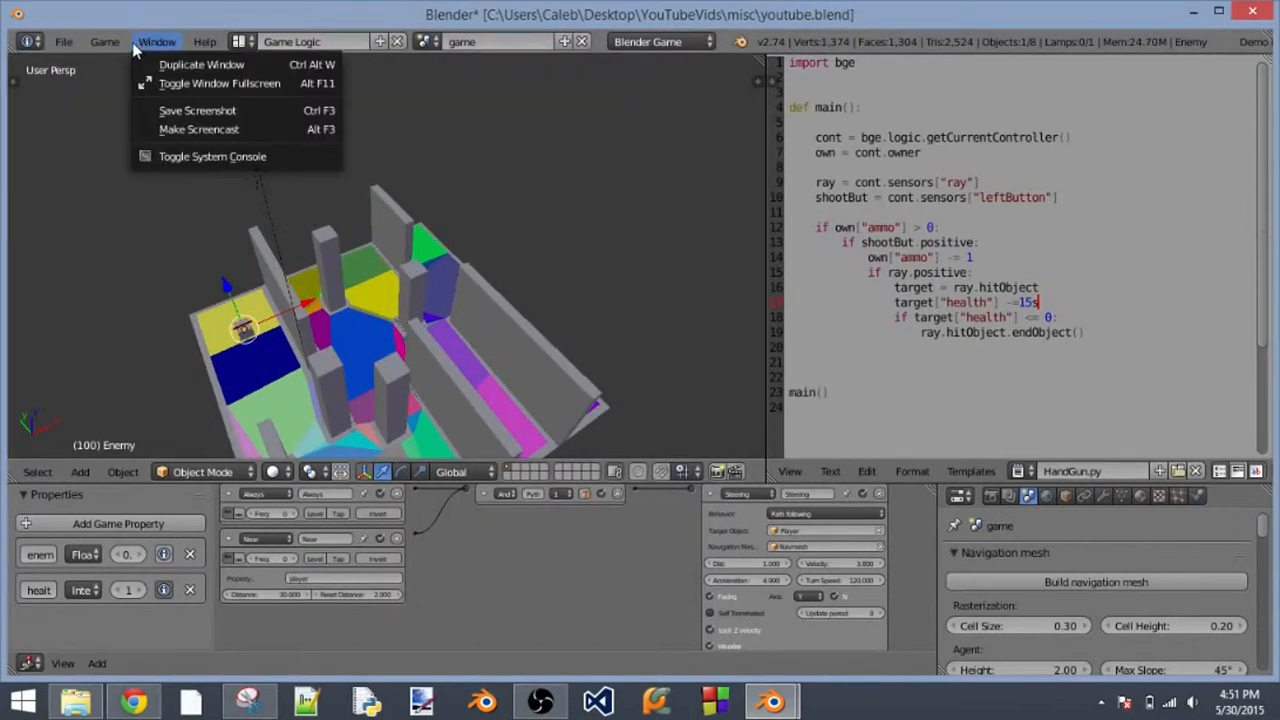
{"action": "mouse_move", "coordinate": [105, 41]}
{"action": "left_click", "coordinate": [136, 89]}
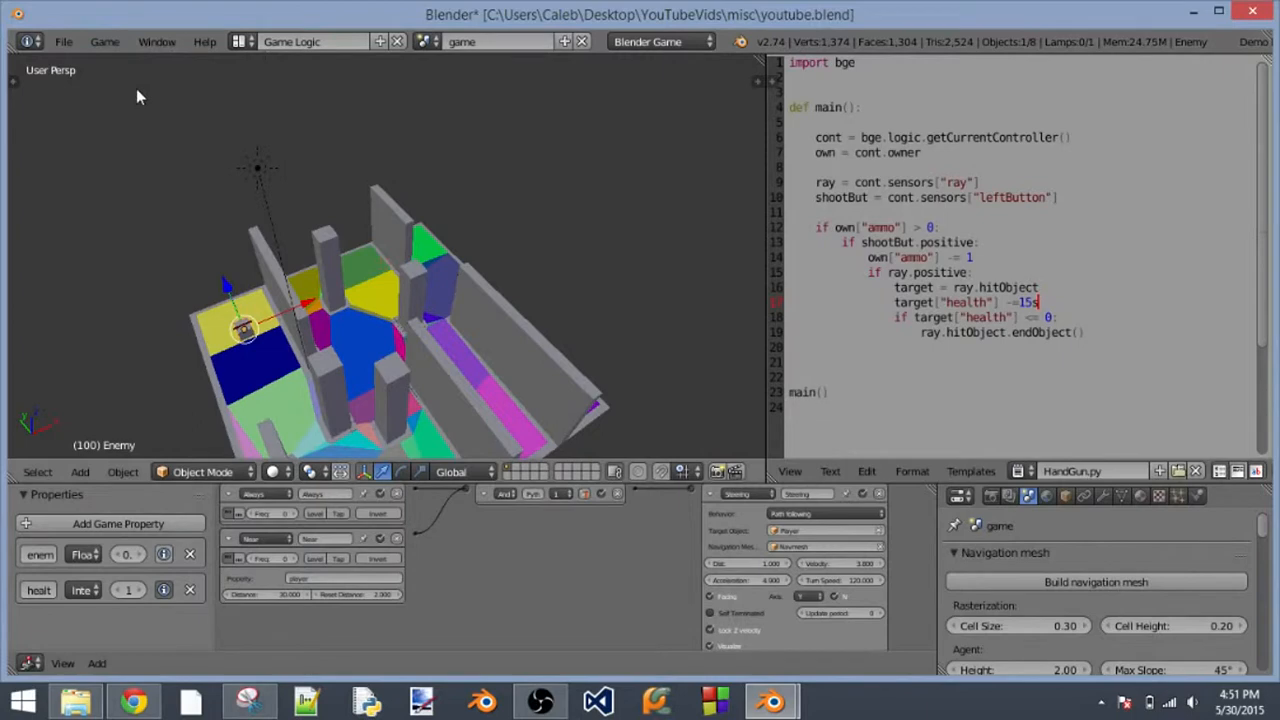
{"action": "key", "text": "p"}
{"action": "key", "text": "Escape"}
{"action": "left_click", "coordinate": [105, 41]}
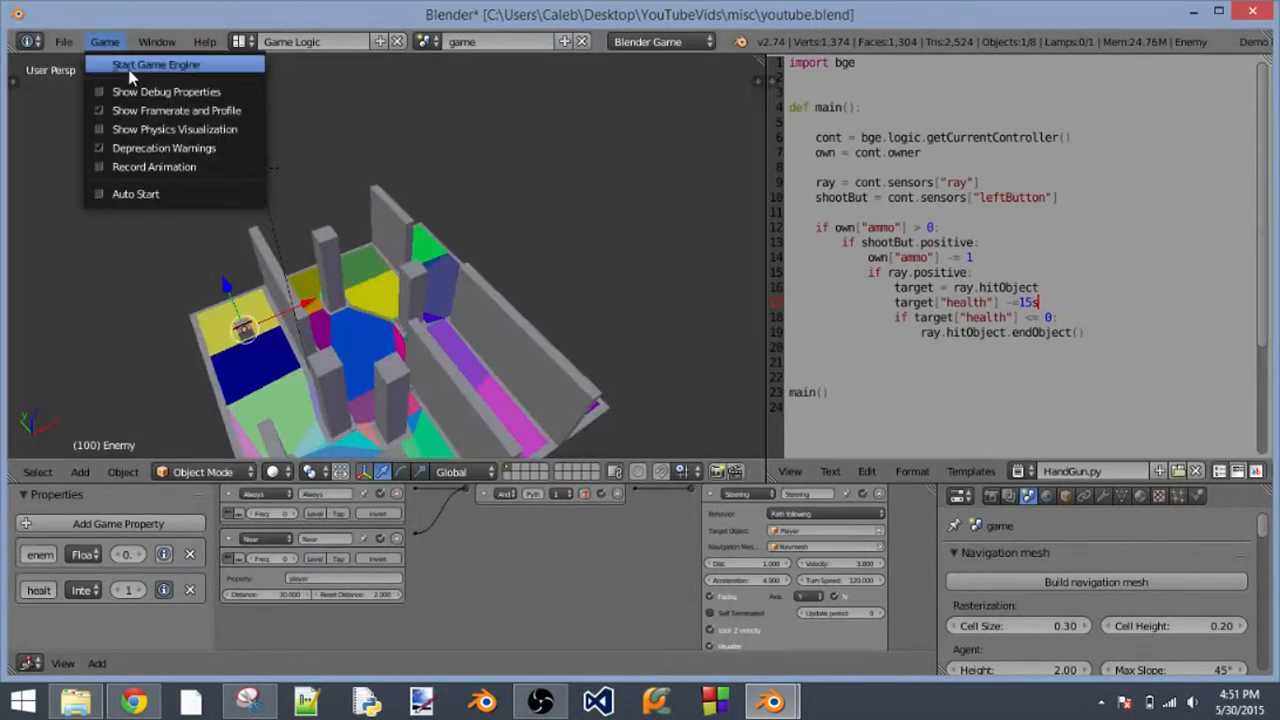
{"action": "left_click", "coordinate": [136, 91]}
- Enable the physics visualization and test-run the level from the overview
{"action": "left_click", "coordinate": [110, 43]}
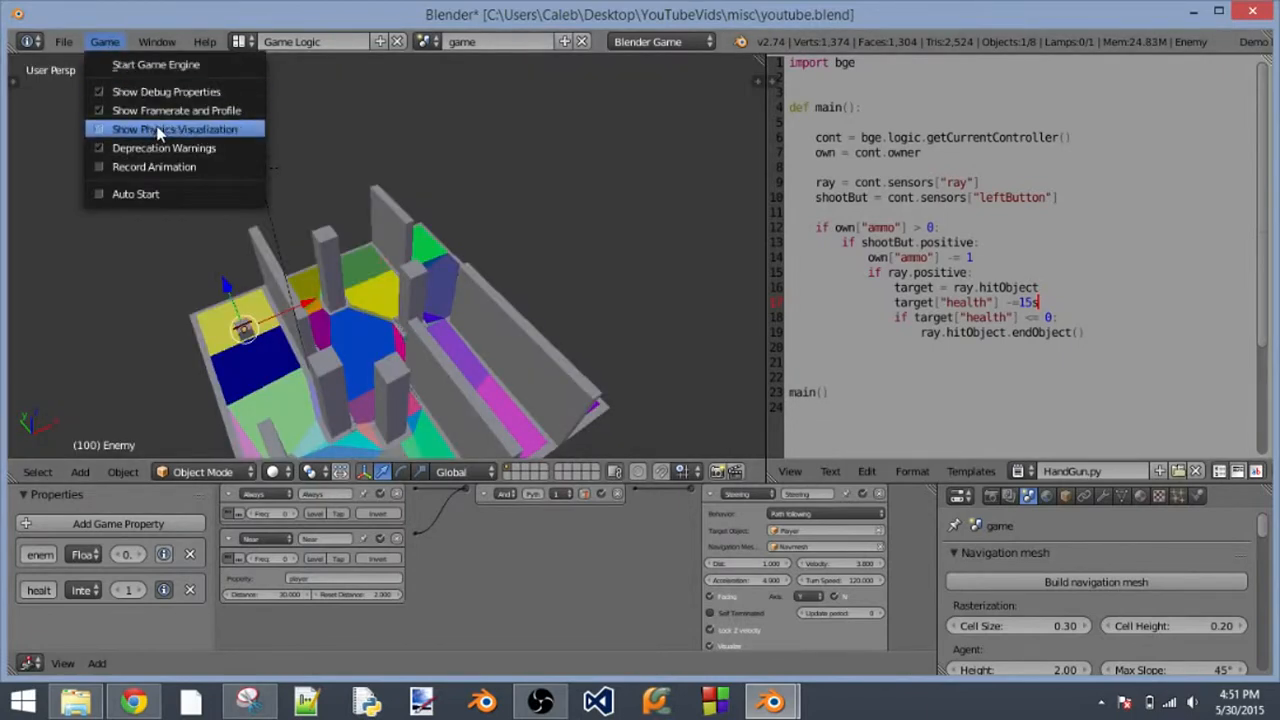
{"action": "left_click", "coordinate": [232, 130]}
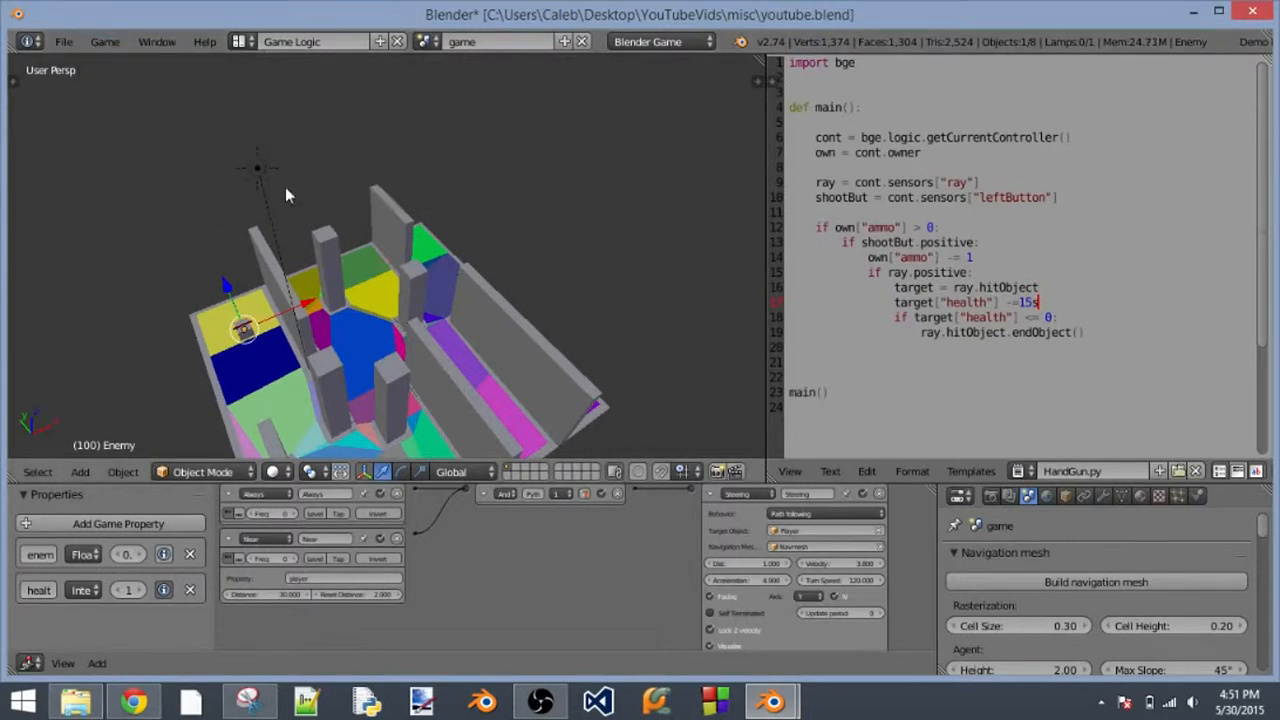
{"action": "scroll", "coordinate": [306, 206], "scroll_direction": "down", "scroll_amount": 5}
{"action": "scroll", "coordinate": [306, 206], "scroll_direction": "up", "scroll_amount": 5}
{"action": "key", "text": "p"}
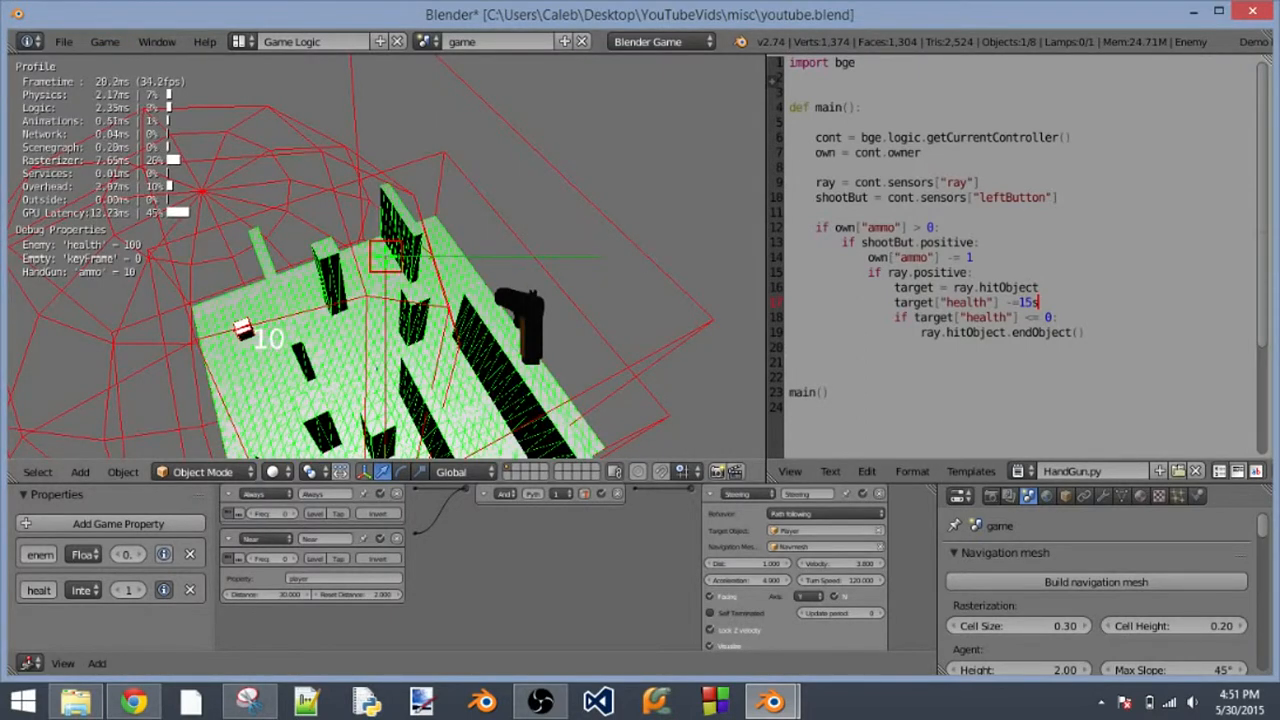
{"action": "key", "text": "Escape"}
- Test-run the game from the camera view, walking the player past the walls and up to the Enemy
{"action": "key", "text": "KP_0"}
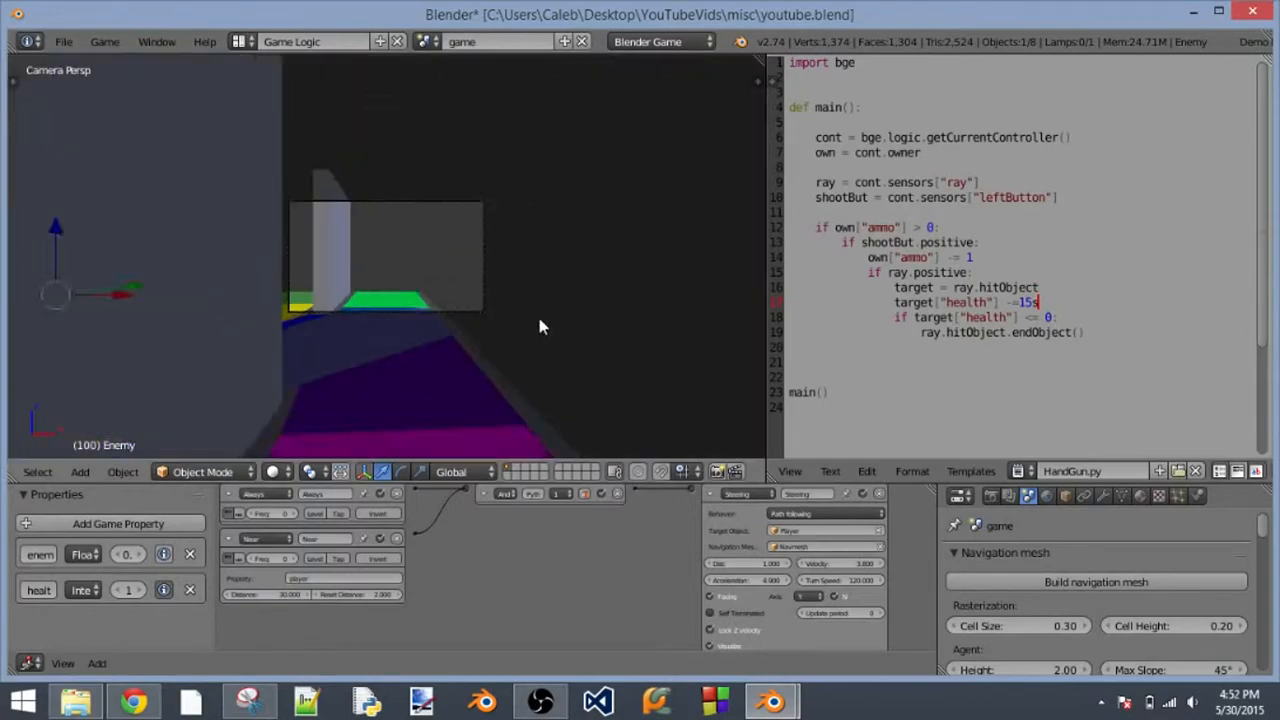
{"action": "key", "text": "p"}
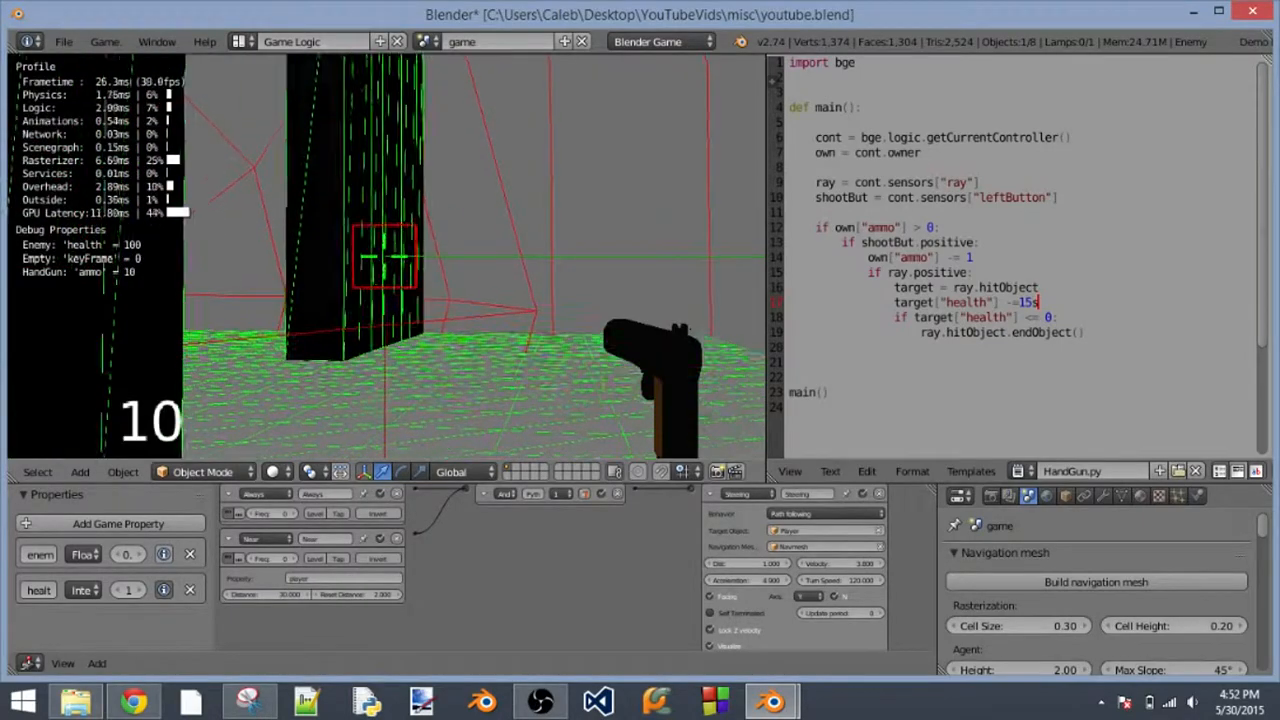
{"action": "key", "text": "w"}
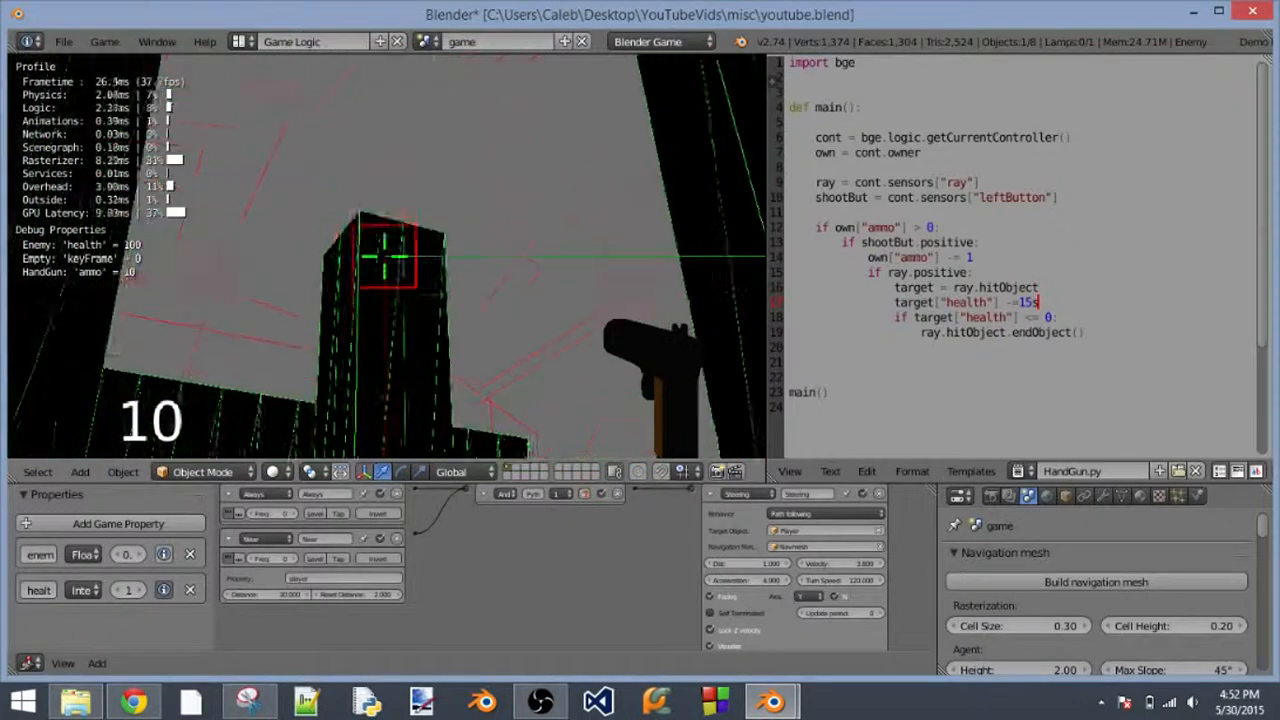
{"action": "key", "text": "w"}
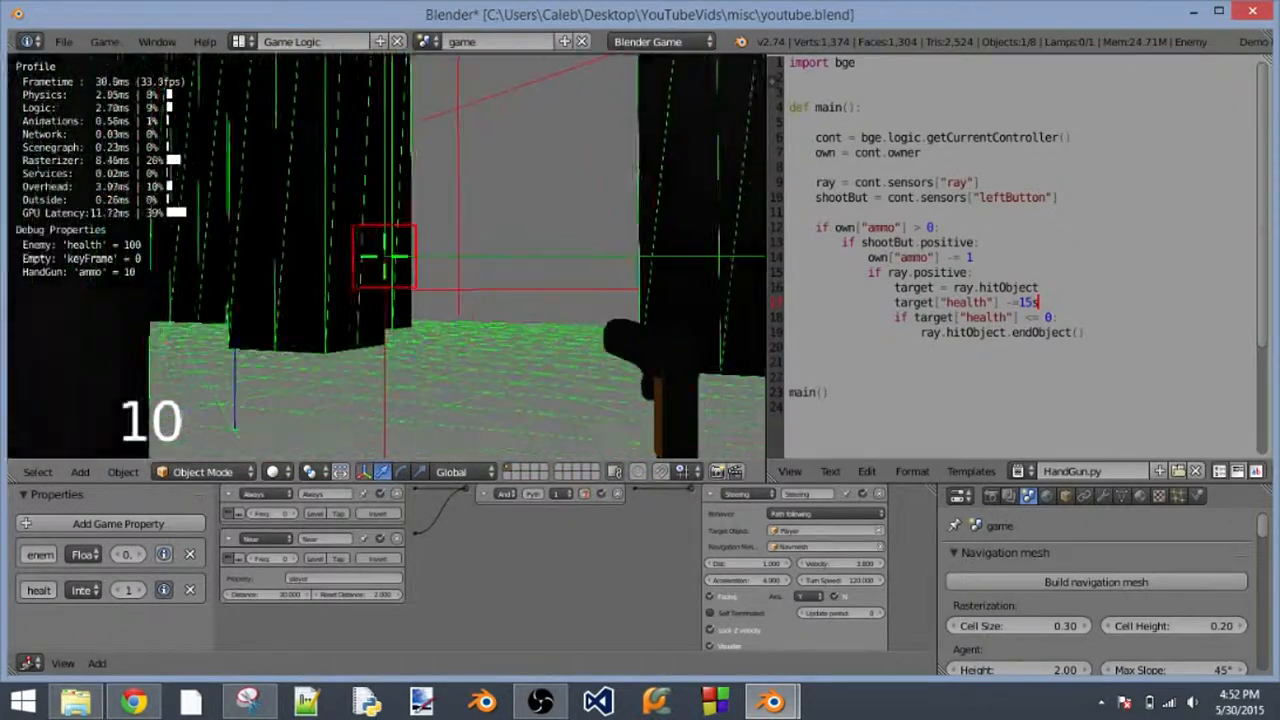
{"action": "key", "text": "w"}
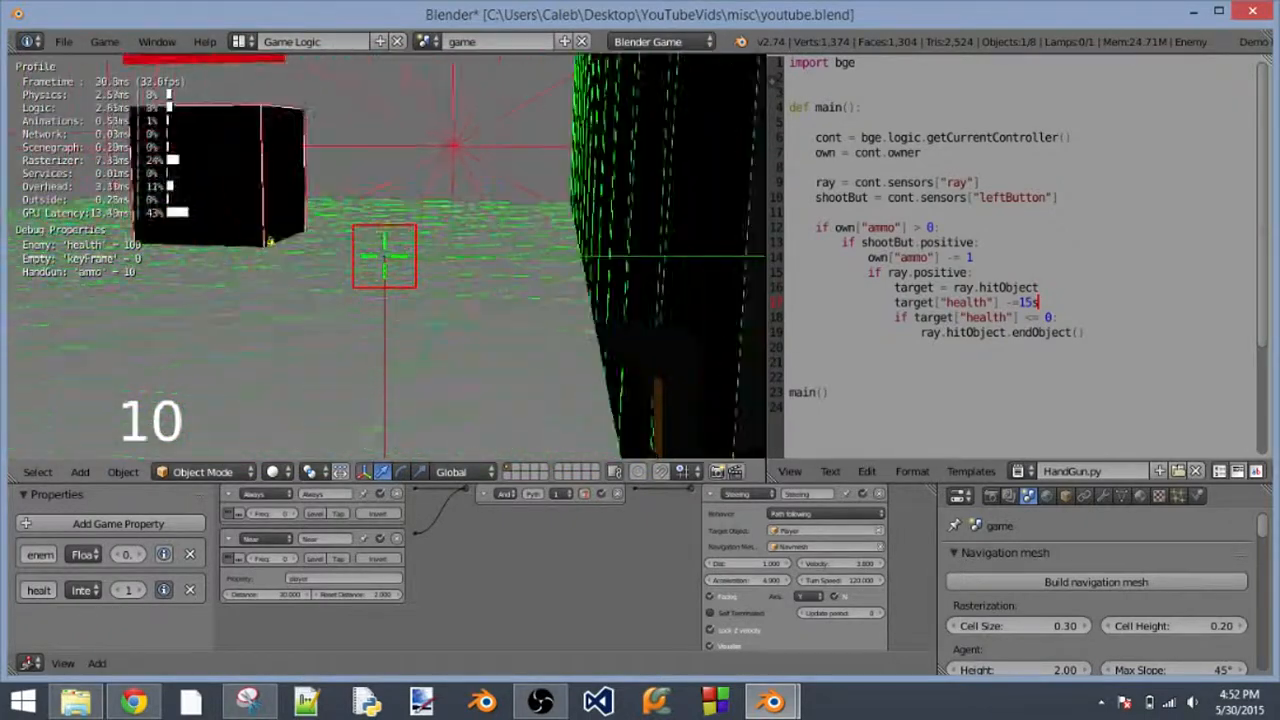
{"action": "key", "text": "w"}
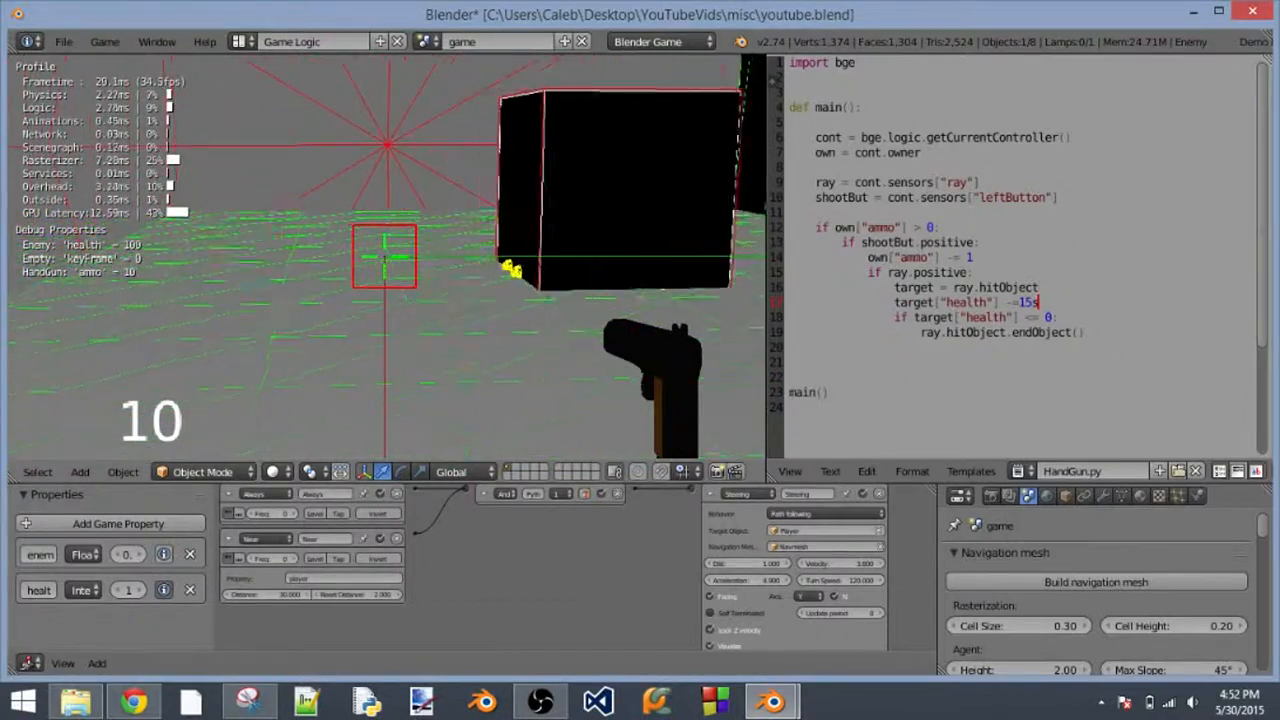
{"action": "key", "text": "w"}
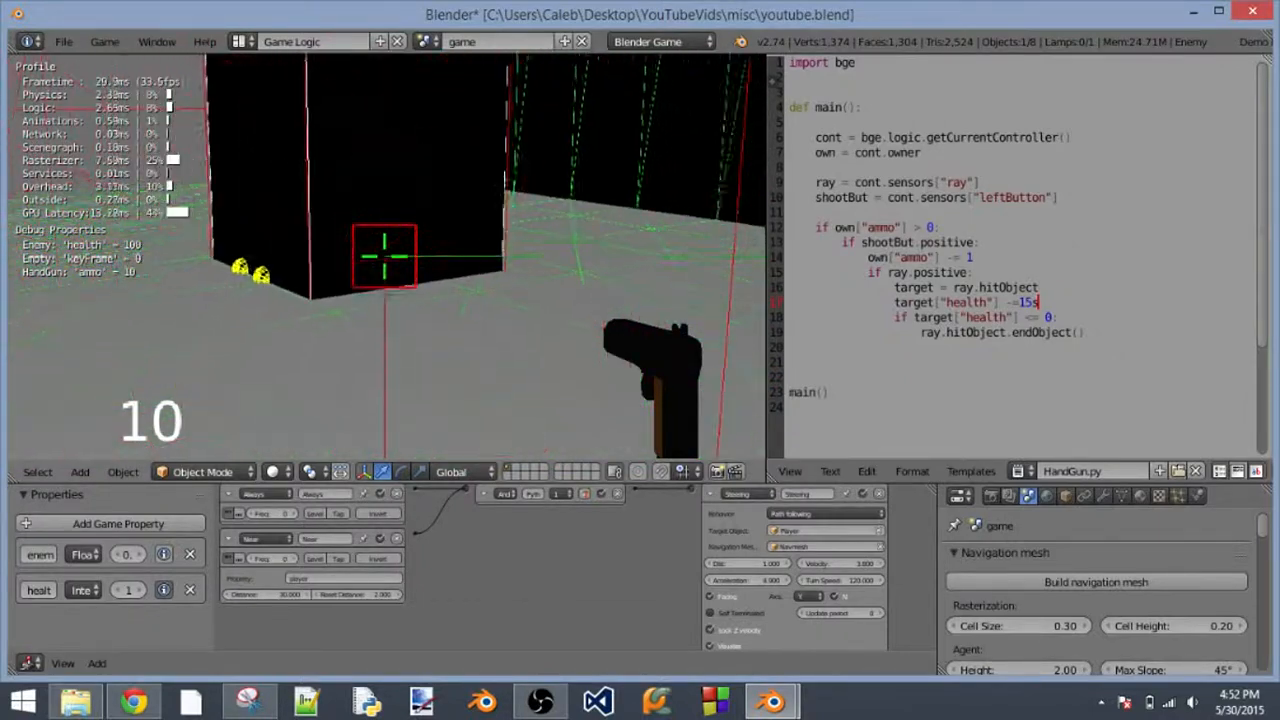
{"action": "key", "text": "Escape"}
- Enlarge the Enemy's Near sensor settings and check its property name and distances
{"action": "scroll", "coordinate": [360, 569], "scroll_direction": "up", "scroll_amount": 3, "text": "ctrl"}
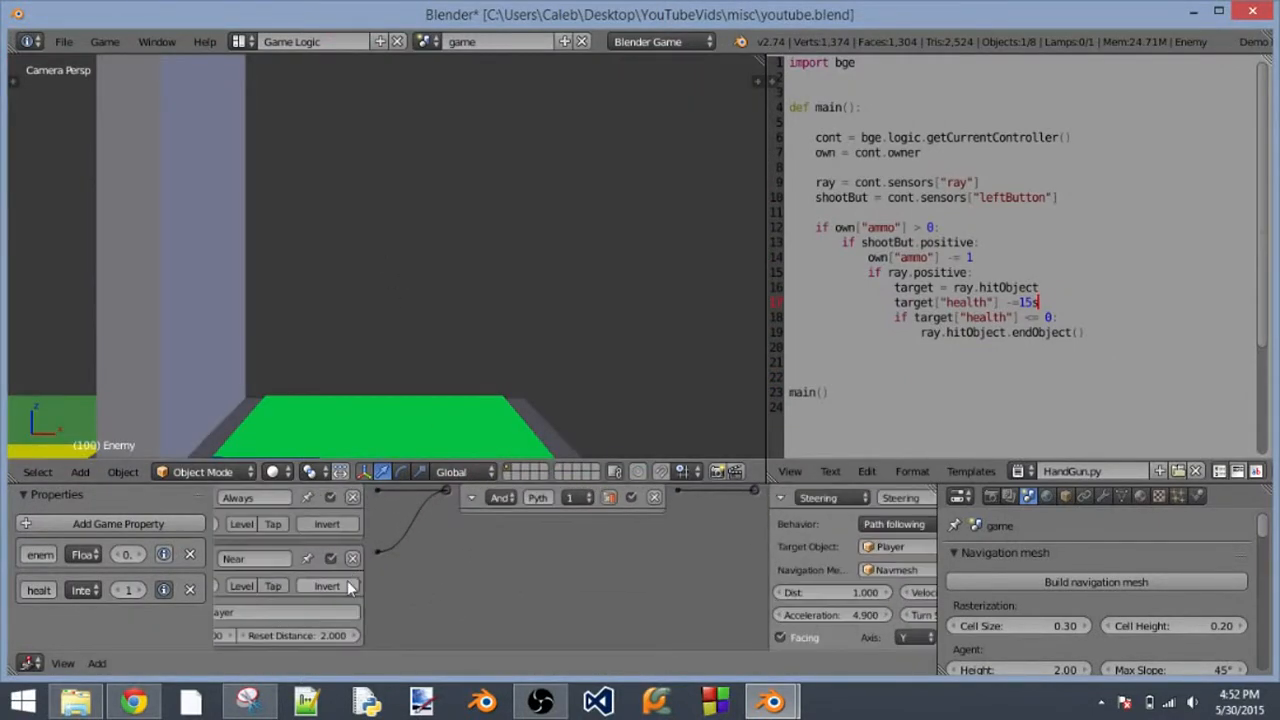
{"action": "middle_click_drag", "start_coordinate": [350, 588], "coordinate": [626, 534]}
{"action": "scroll", "coordinate": [437, 578], "scroll_direction": "up", "scroll_amount": 3}
{"action": "middle_click_drag", "start_coordinate": [420, 608], "coordinate": [517, 588]}
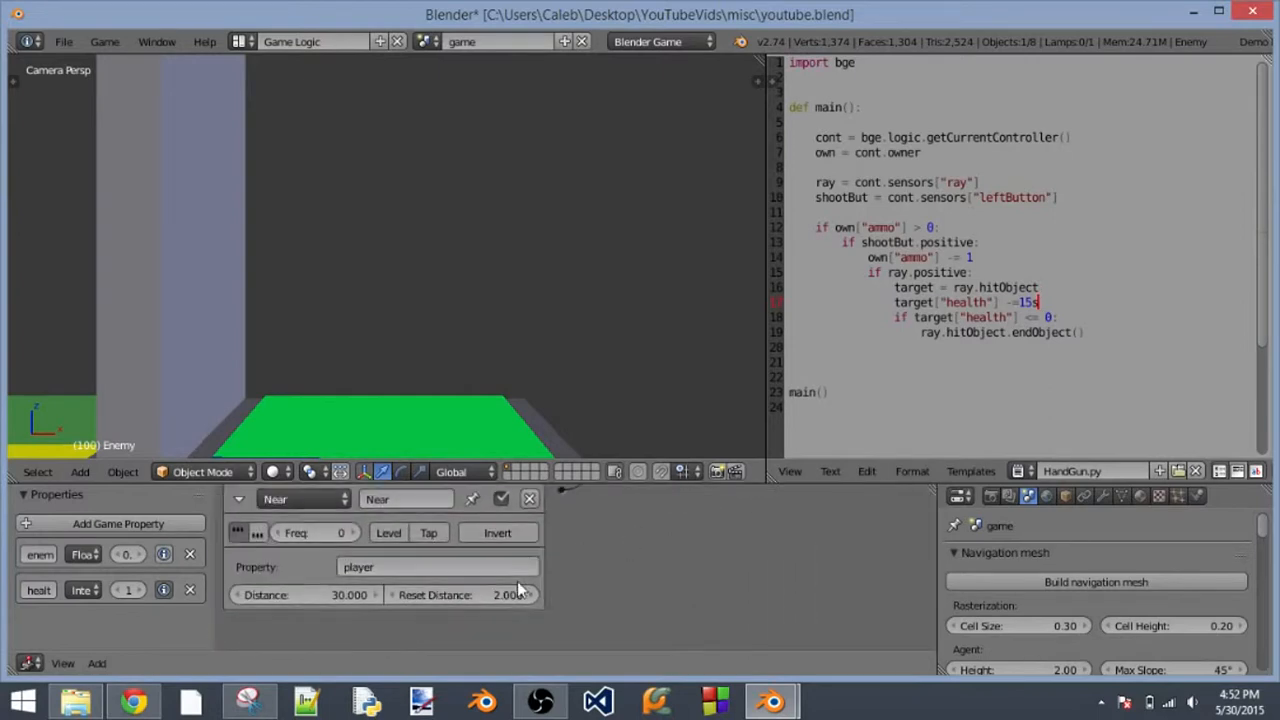
{"action": "left_click", "coordinate": [425, 567]}
{"action": "left_click", "coordinate": [363, 317]}
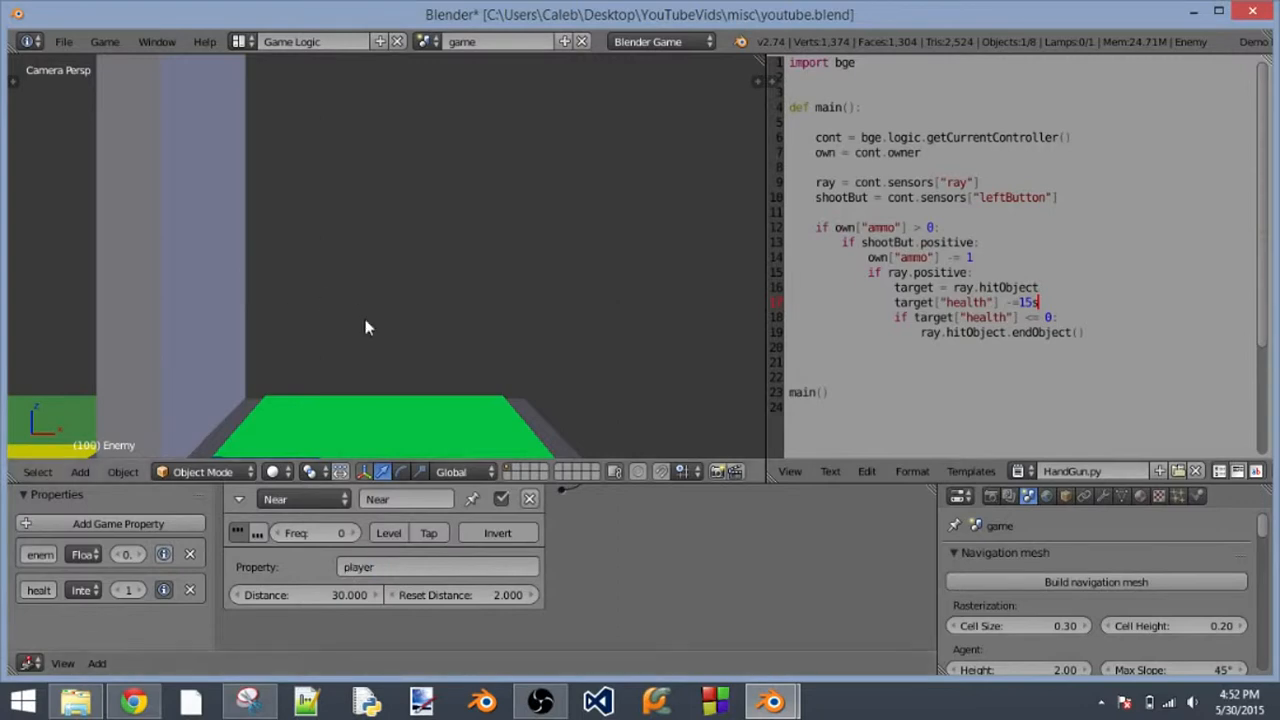
- Leave the camera view, select the Player object and check the name of its game property
{"action": "scroll", "coordinate": [640, 255], "scroll_direction": "down", "scroll_amount": 6}
{"action": "key", "text": "KP_0"}
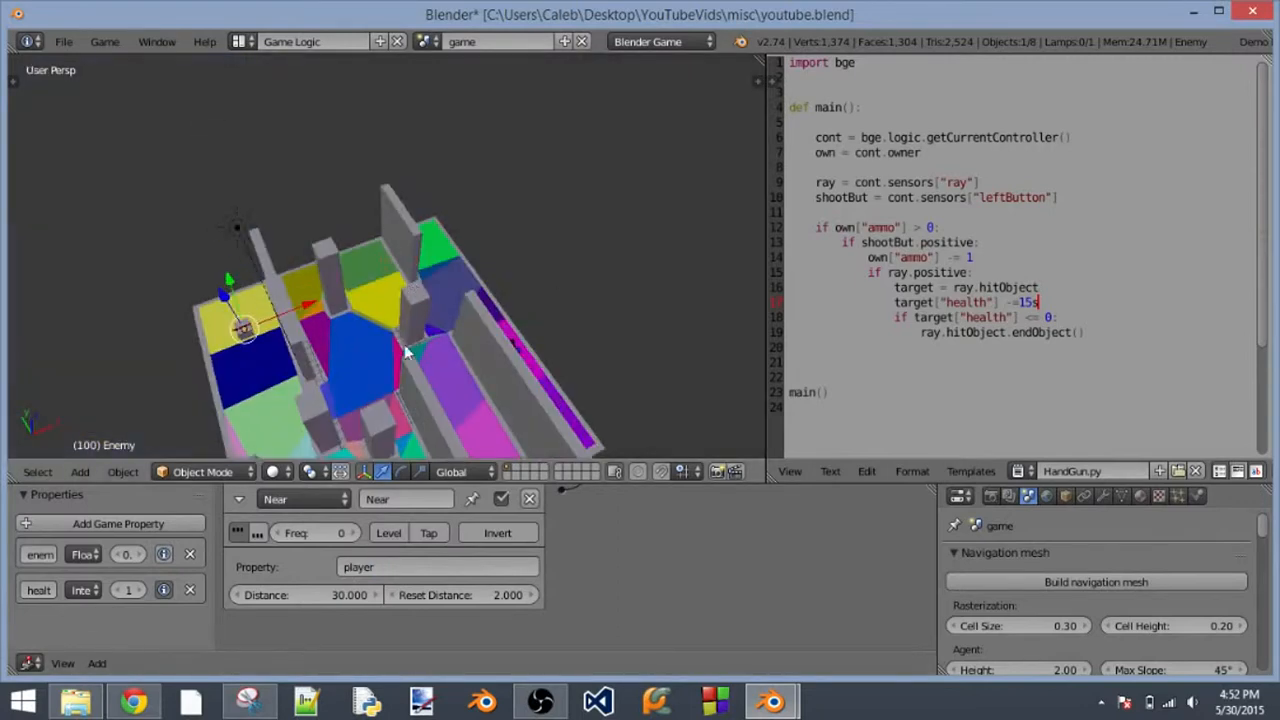
{"action": "scroll", "coordinate": [406, 350], "scroll_direction": "up", "scroll_amount": 4}
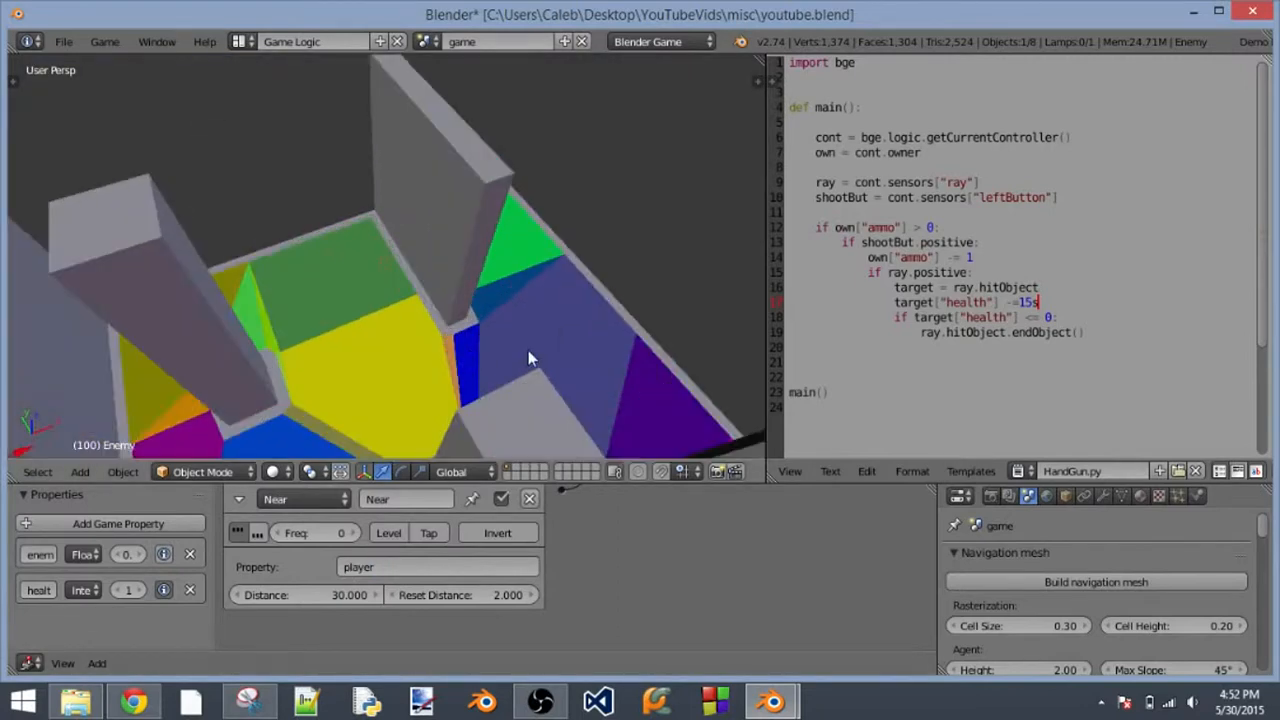
{"action": "middle_click_drag", "start_coordinate": [647, 393], "coordinate": [376, 258], "text": "shift"}
{"action": "right_click", "coordinate": [355, 376]}
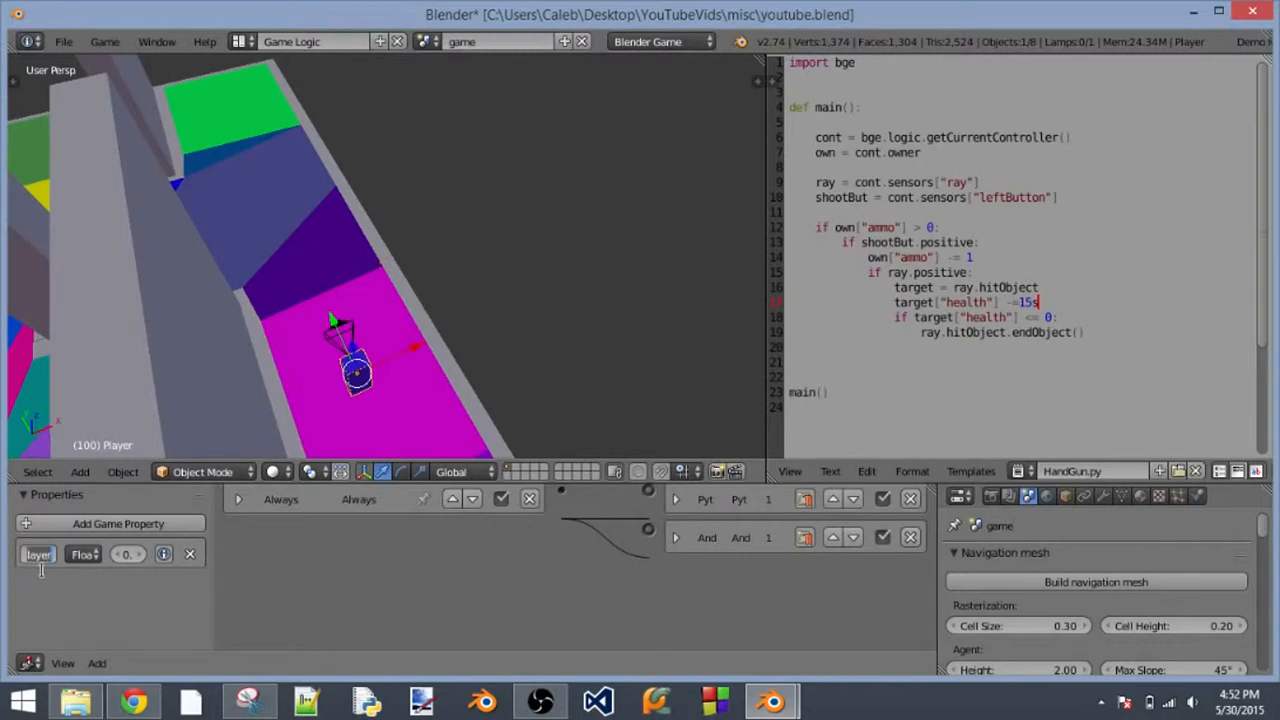
{"action": "left_click", "coordinate": [171, 299]}
{"action": "middle_click_drag", "start_coordinate": [171, 299], "coordinate": [568, 234], "text": "shift"}
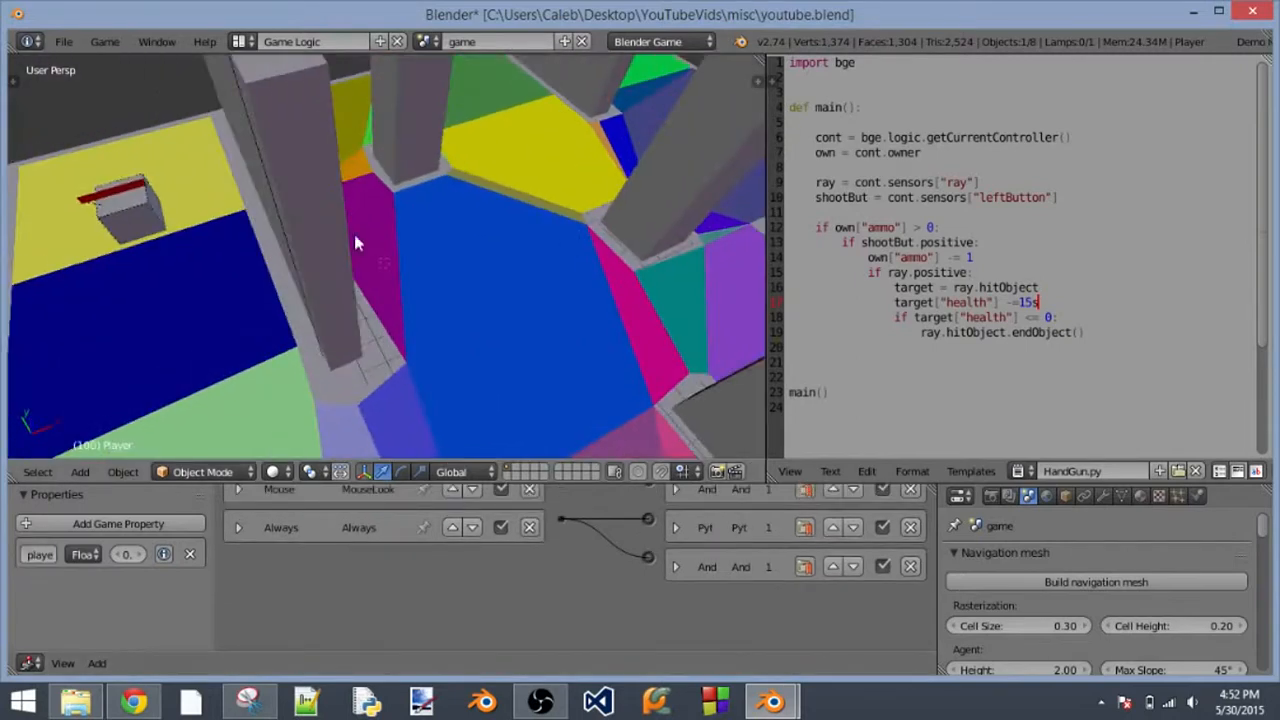
- Select the Enemy and set its Near sensor's reset distance to 30
{"action": "right_click", "coordinate": [135, 203]}
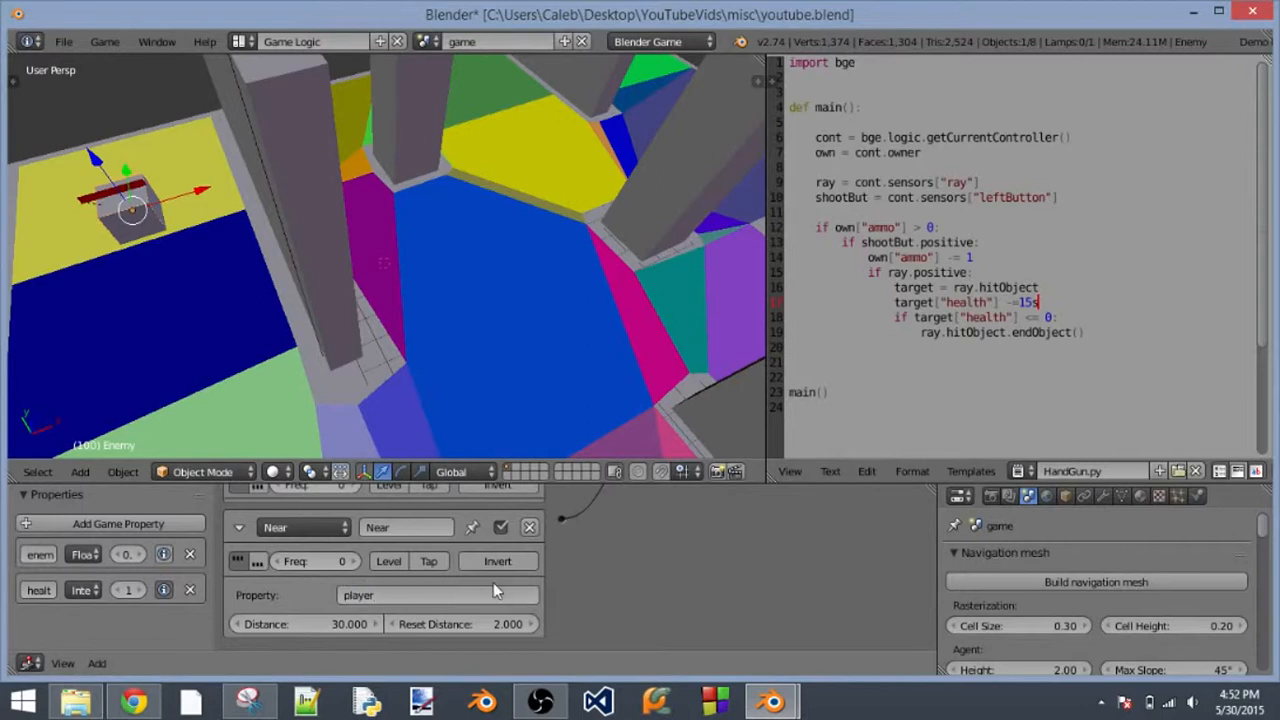
{"action": "left_click", "coordinate": [478, 623]}
{"action": "type", "text": "30"}
{"action": "key", "text": "Return"}
- Run the game from an overview of the whole level to test the enemy's Near sensor, and stop it
{"action": "middle_click_drag", "start_coordinate": [420, 305], "coordinate": [498, 201]}
{"action": "scroll", "coordinate": [498, 196], "scroll_direction": "down", "scroll_amount": 5}
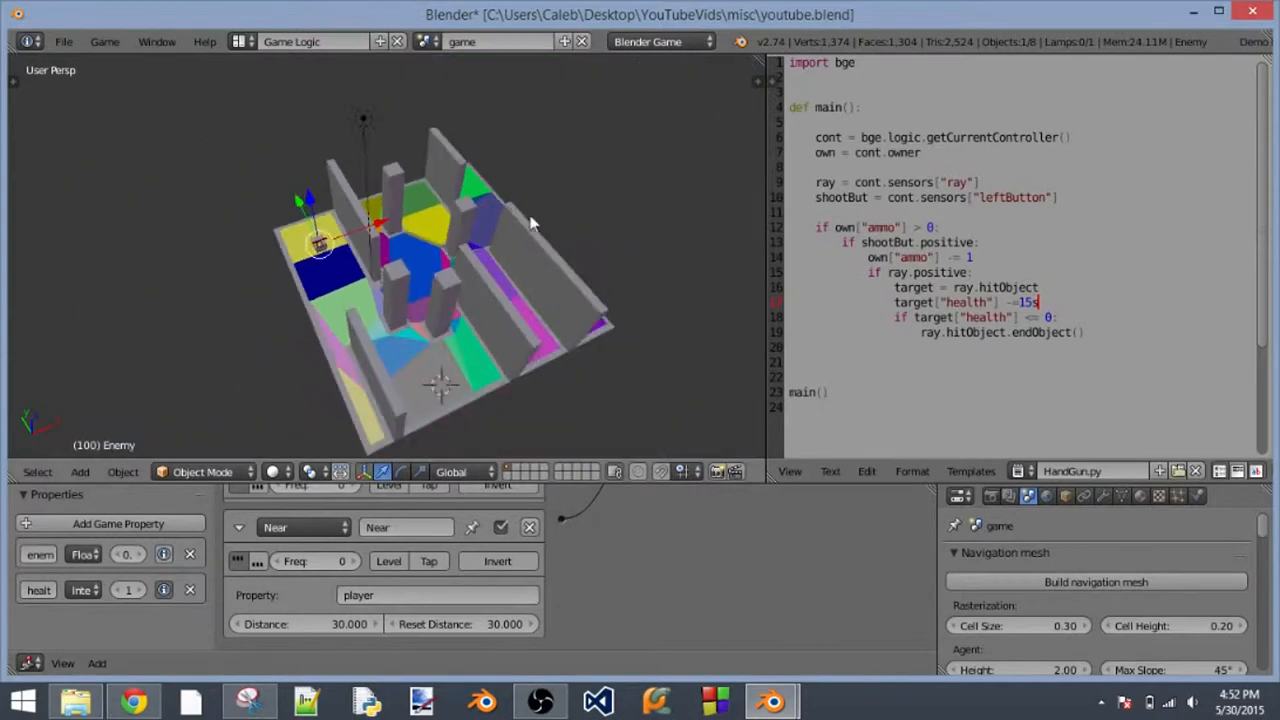
{"action": "scroll", "coordinate": [575, 255], "scroll_direction": "up", "scroll_amount": 3}
{"action": "scroll", "coordinate": [583, 262], "scroll_direction": "down", "scroll_amount": 3}
{"action": "key", "text": "p"}
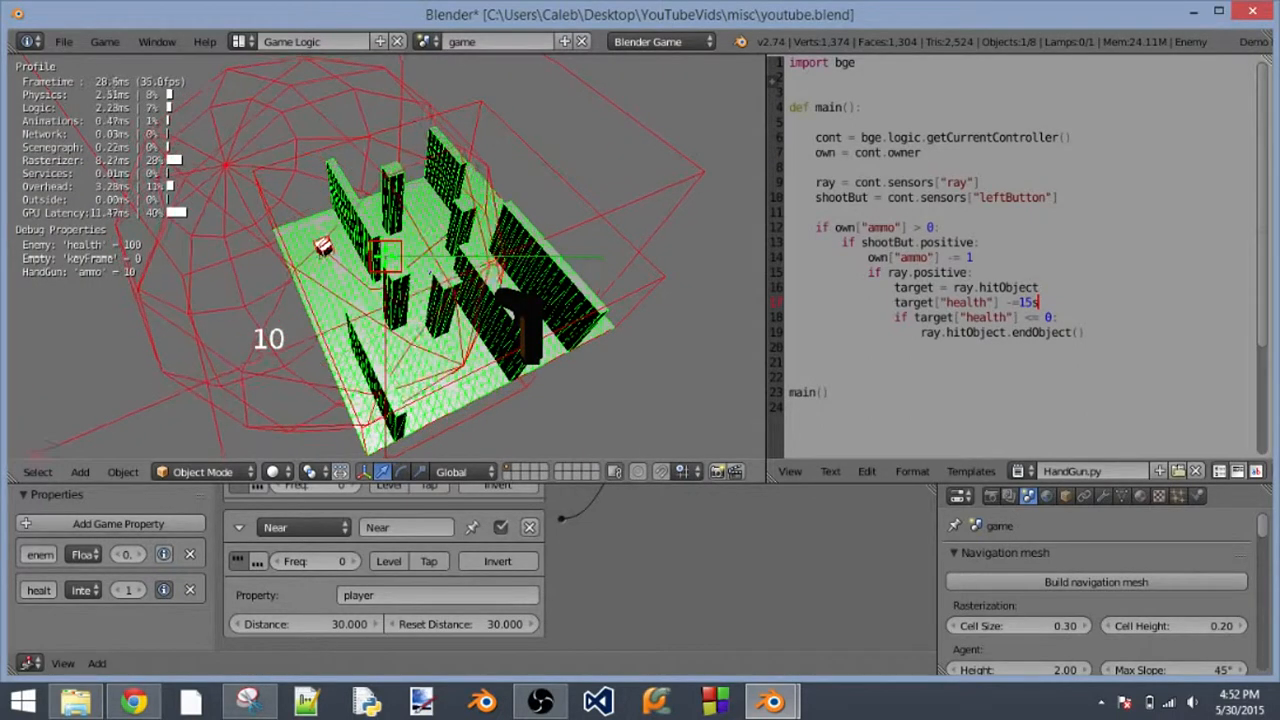
{"action": "key", "text": "Escape"}
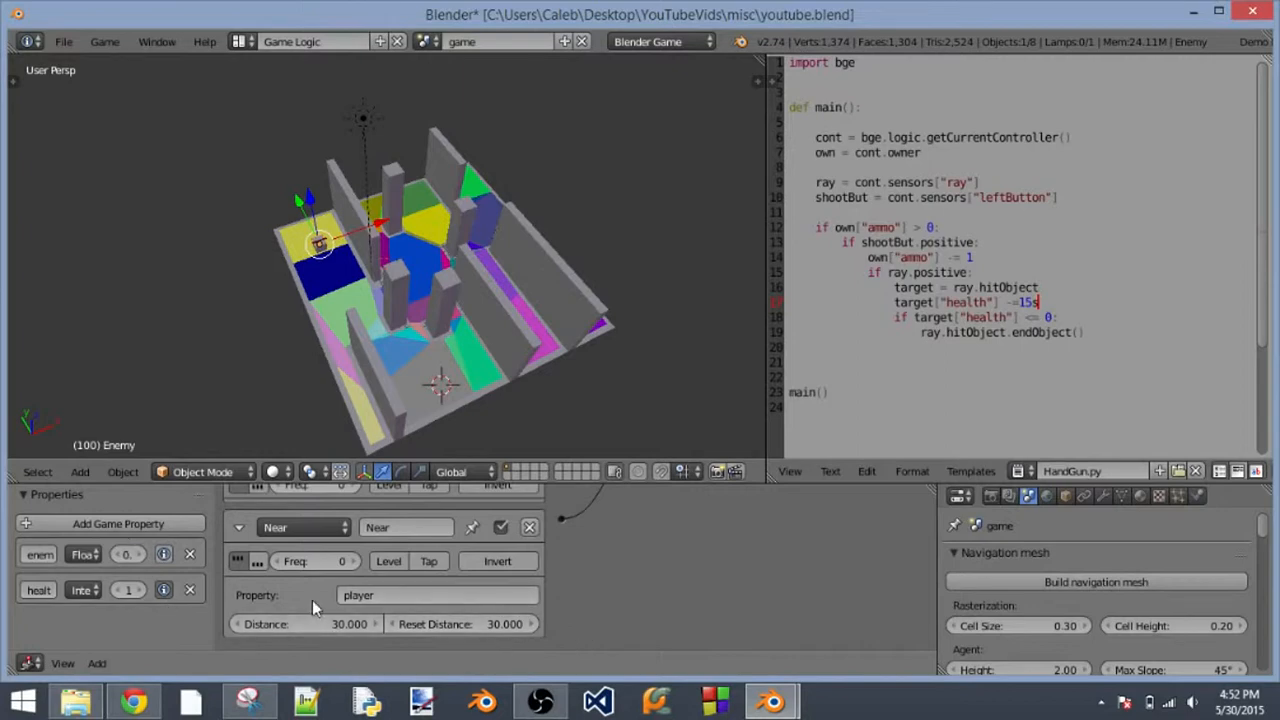
- Set the Enemy's Near sensor reset distance to 32
{"action": "scroll", "coordinate": [338, 644], "scroll_direction": "up", "scroll_amount": 2}
{"action": "scroll", "coordinate": [340, 645], "scroll_direction": "down", "scroll_amount": 3}
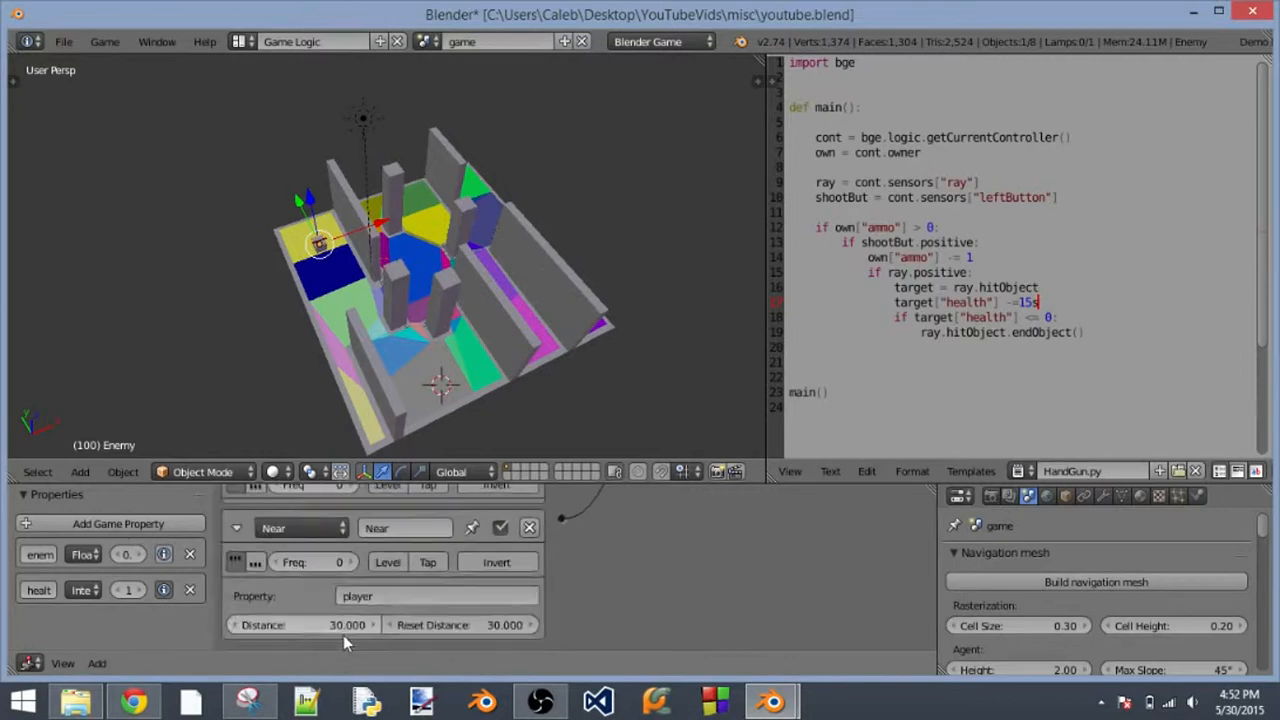
{"action": "scroll", "coordinate": [349, 596], "scroll_direction": "up", "scroll_amount": 1}
{"action": "scroll", "coordinate": [349, 596], "scroll_direction": "down", "scroll_amount": 1}
{"action": "middle_click_drag", "start_coordinate": [351, 597], "coordinate": [355, 587]}
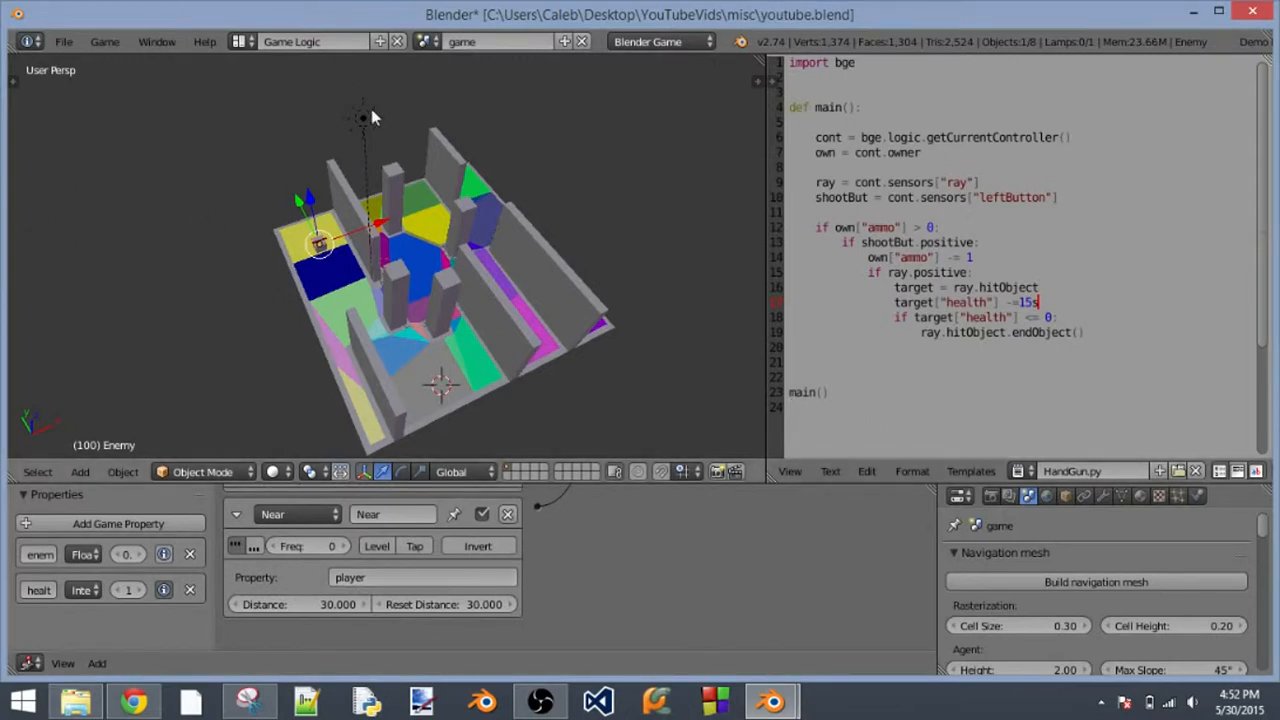
{"action": "left_click", "coordinate": [438, 604]}
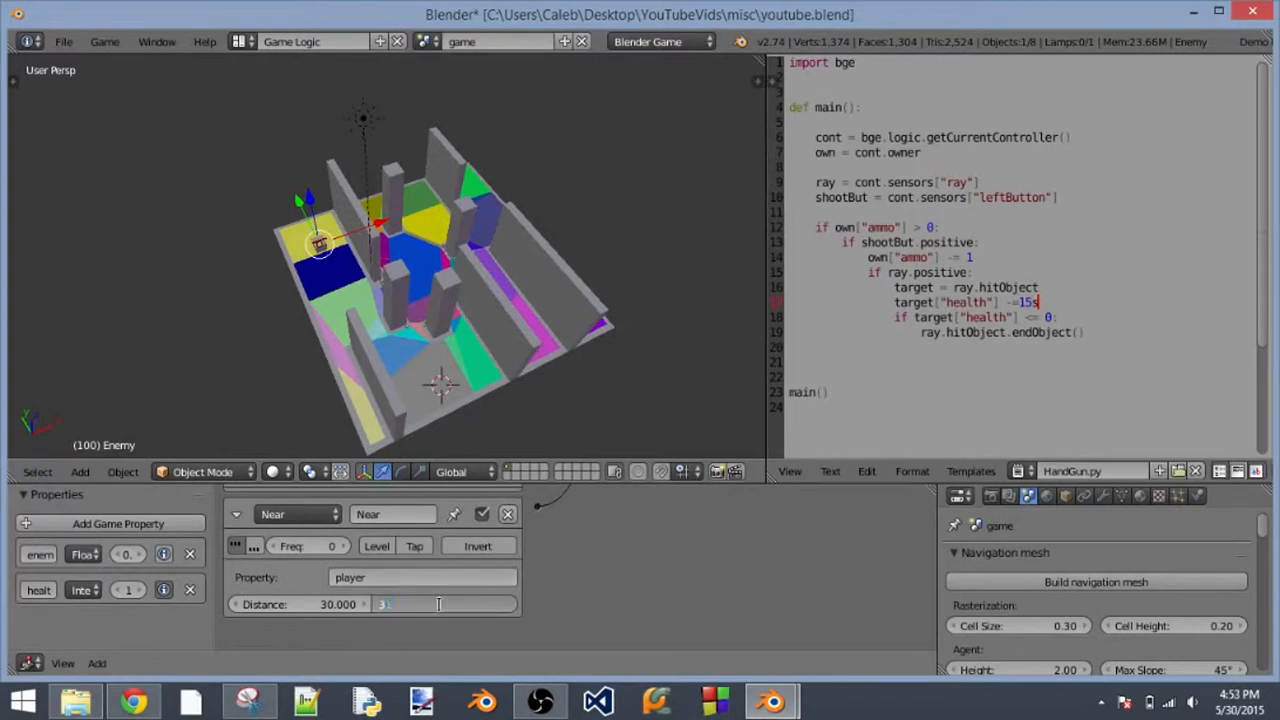
{"action": "type", "text": "32"}
{"action": "key", "text": "Return"}
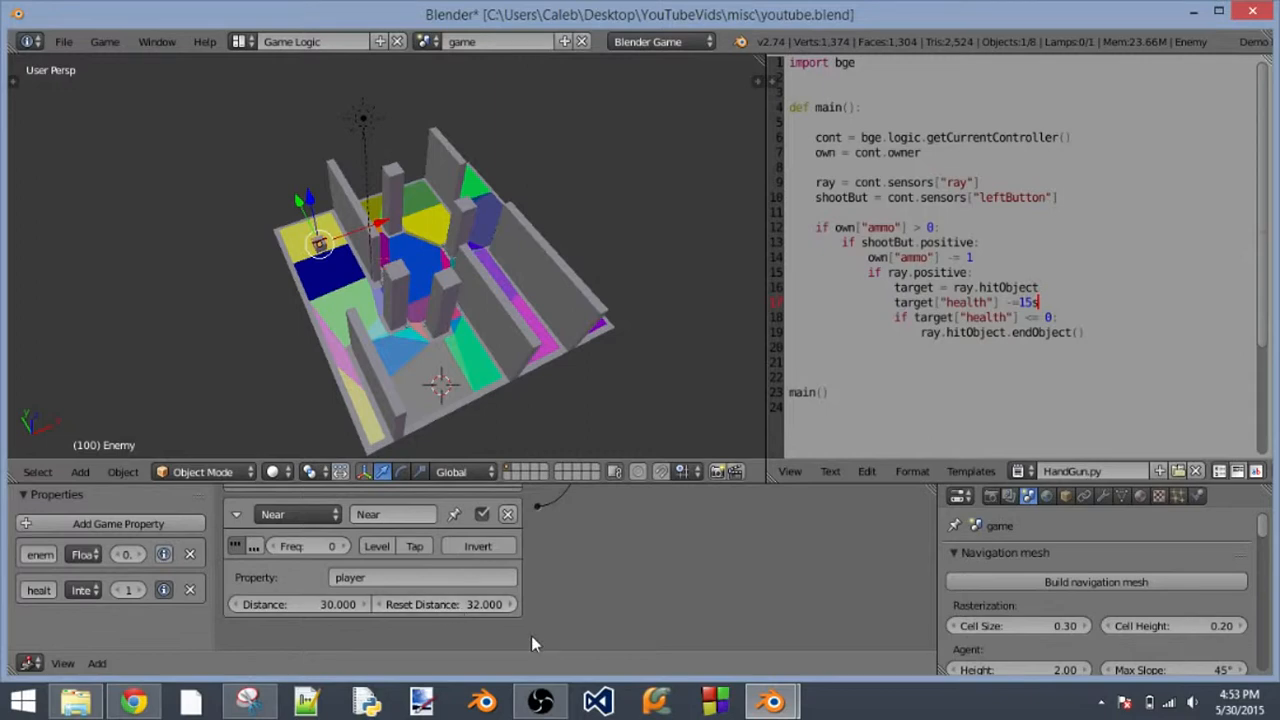
- Test the enemy's behaviour in the running game with the 32 reset distance, and stop the game
{"action": "scroll", "coordinate": [353, 77], "scroll_direction": "down", "scroll_amount": 3}
{"action": "scroll", "coordinate": [405, 105], "scroll_direction": "up", "scroll_amount": 5}
{"action": "middle_click_drag", "start_coordinate": [667, 237], "coordinate": [592, 273]}
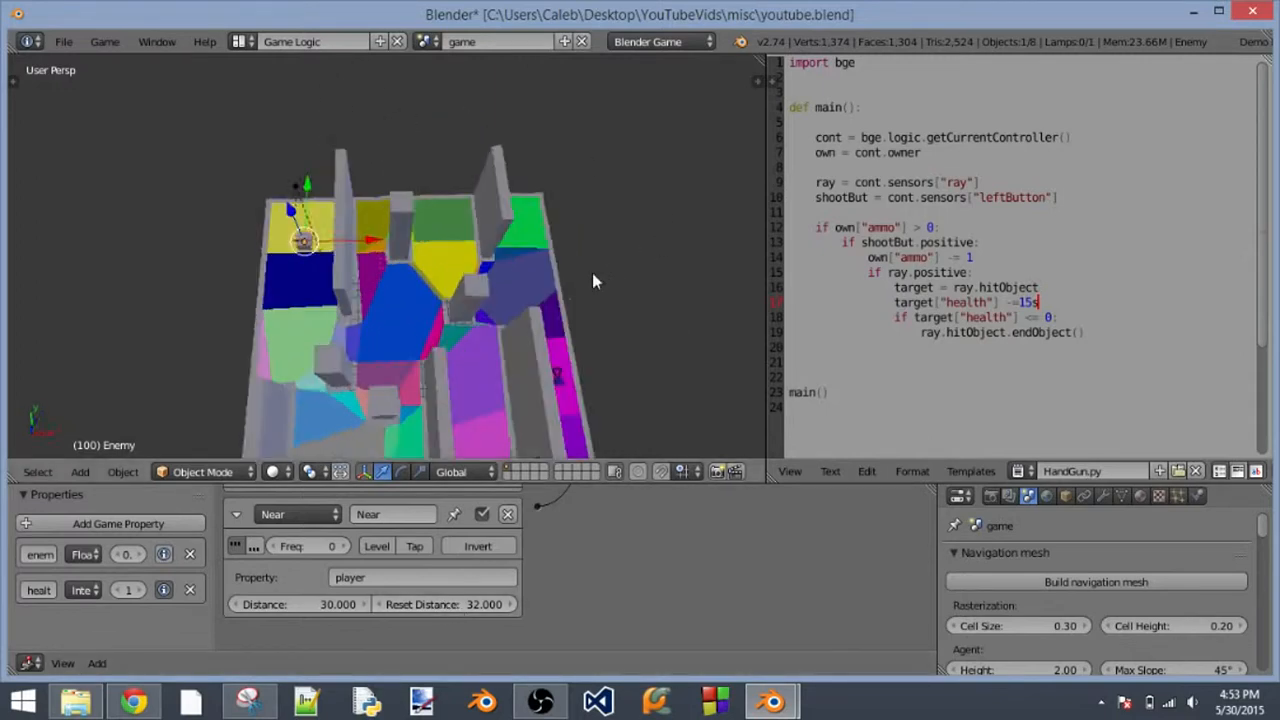
{"action": "key", "text": "p"}
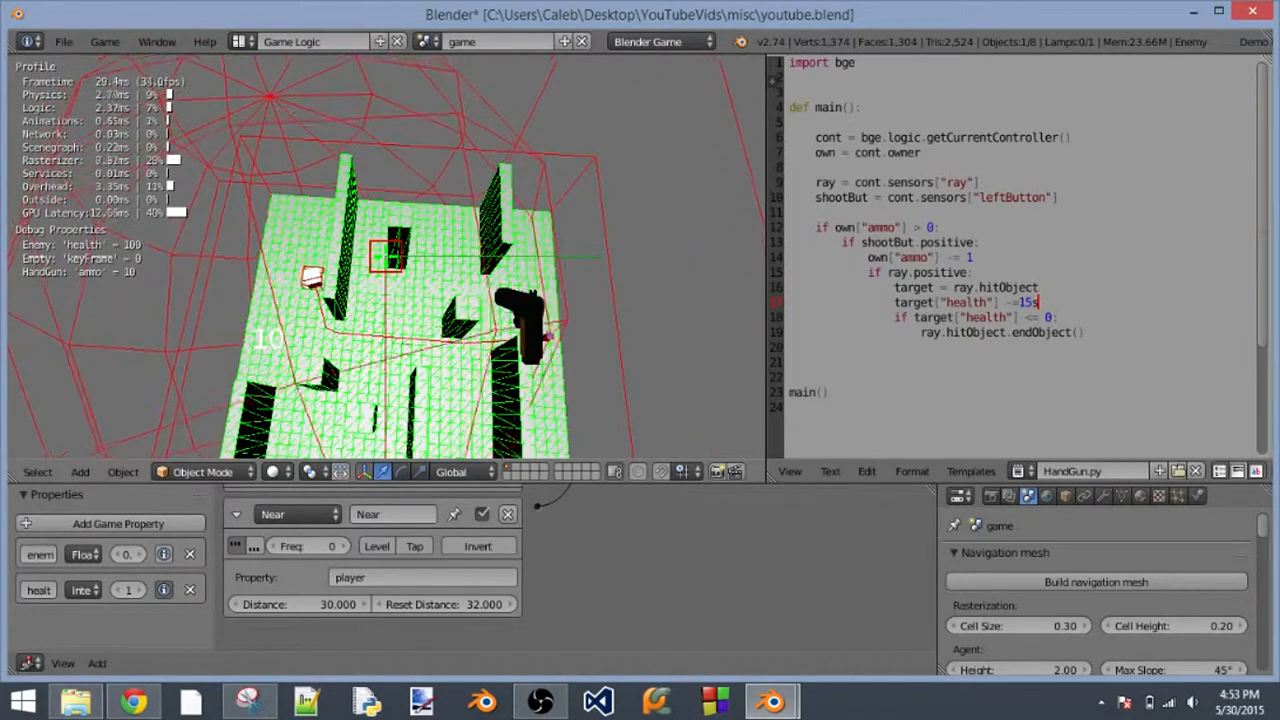
{"action": "key", "text": "Escape"}
- Set the Enemy's Near sensor reset distance to 60
{"action": "left_click", "coordinate": [483, 601]}
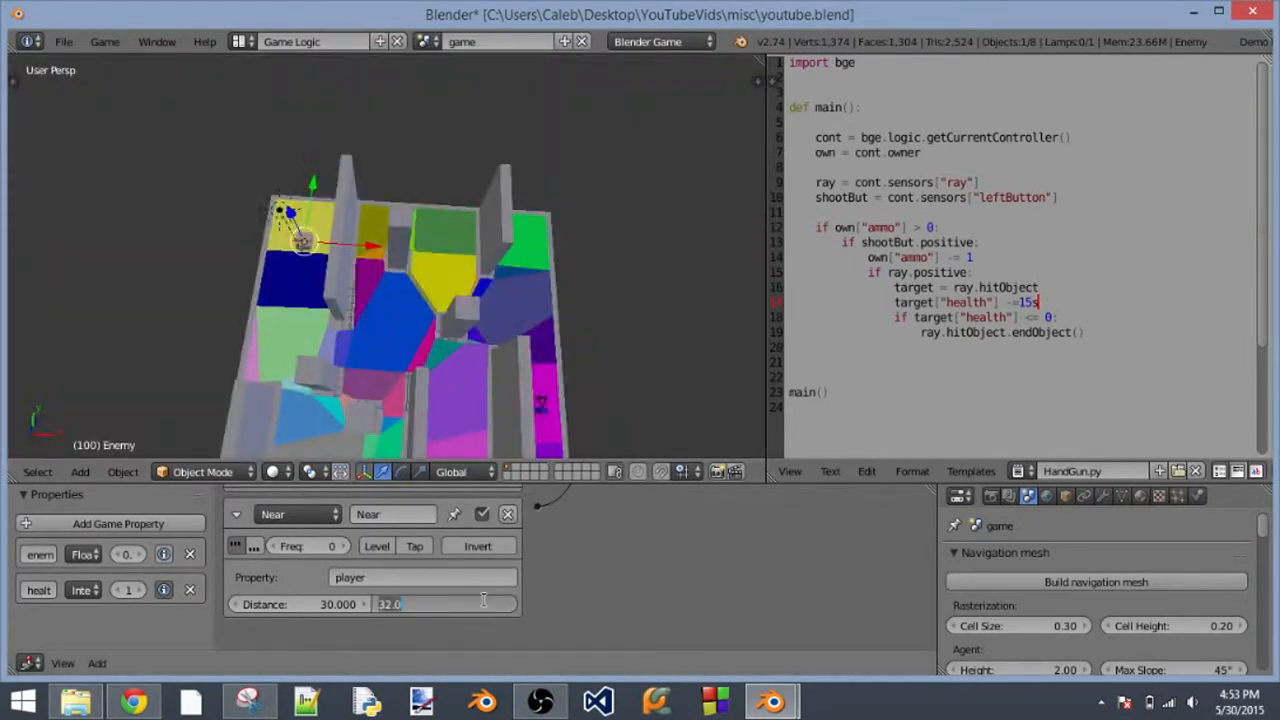
{"action": "type", "text": "60"}
{"action": "key", "text": "Return"}
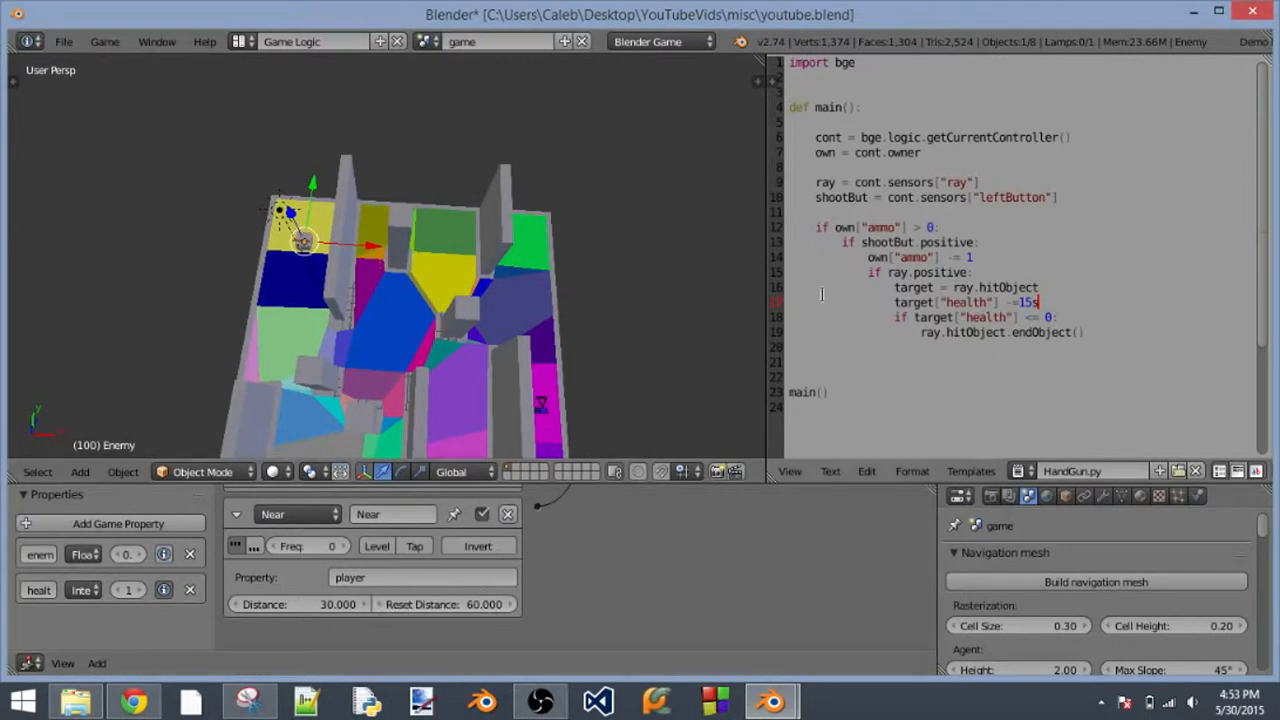
- Run the game zoomed out to watch how the enemy reacts with the 60 reset distance, and stop it
{"action": "scroll", "coordinate": [664, 219], "scroll_direction": "down", "scroll_amount": 4}
{"action": "key", "text": "p"}
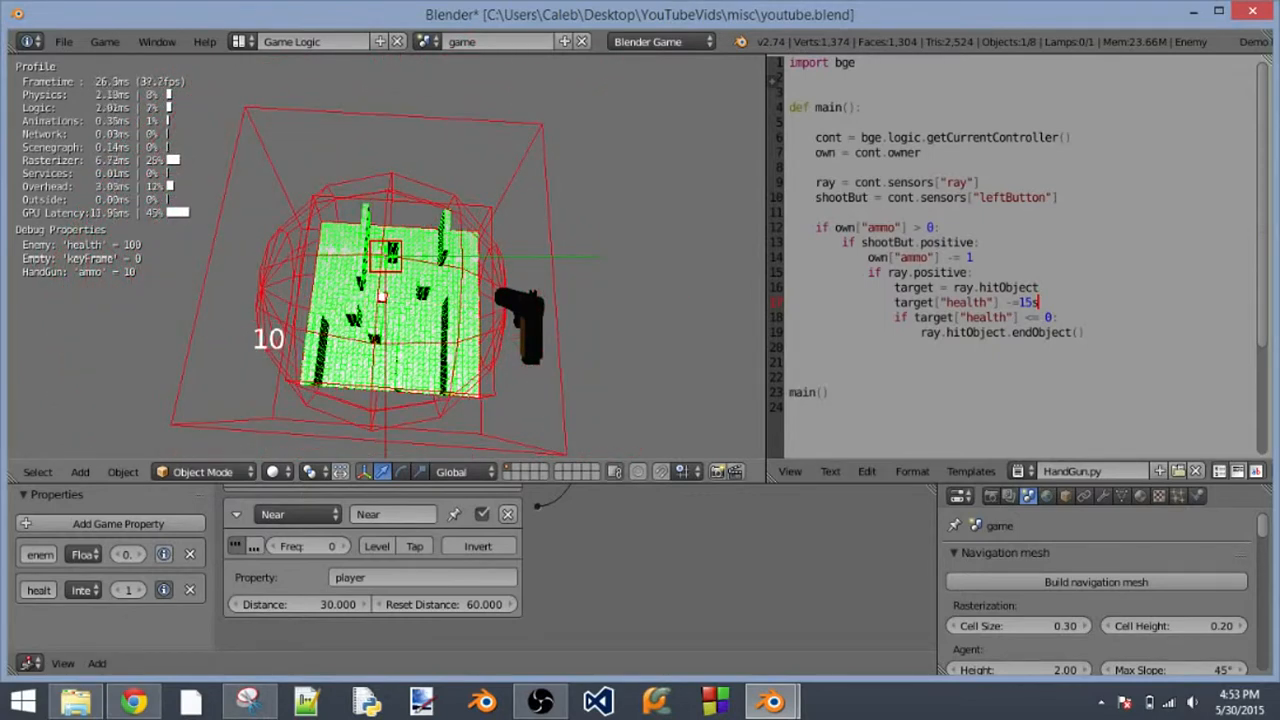
{"action": "key", "text": "Escape"}
{"action": "scroll", "coordinate": [576, 335], "scroll_direction": "down", "scroll_amount": 3}
{"action": "scroll", "coordinate": [576, 335], "scroll_direction": "up", "scroll_amount": 8}
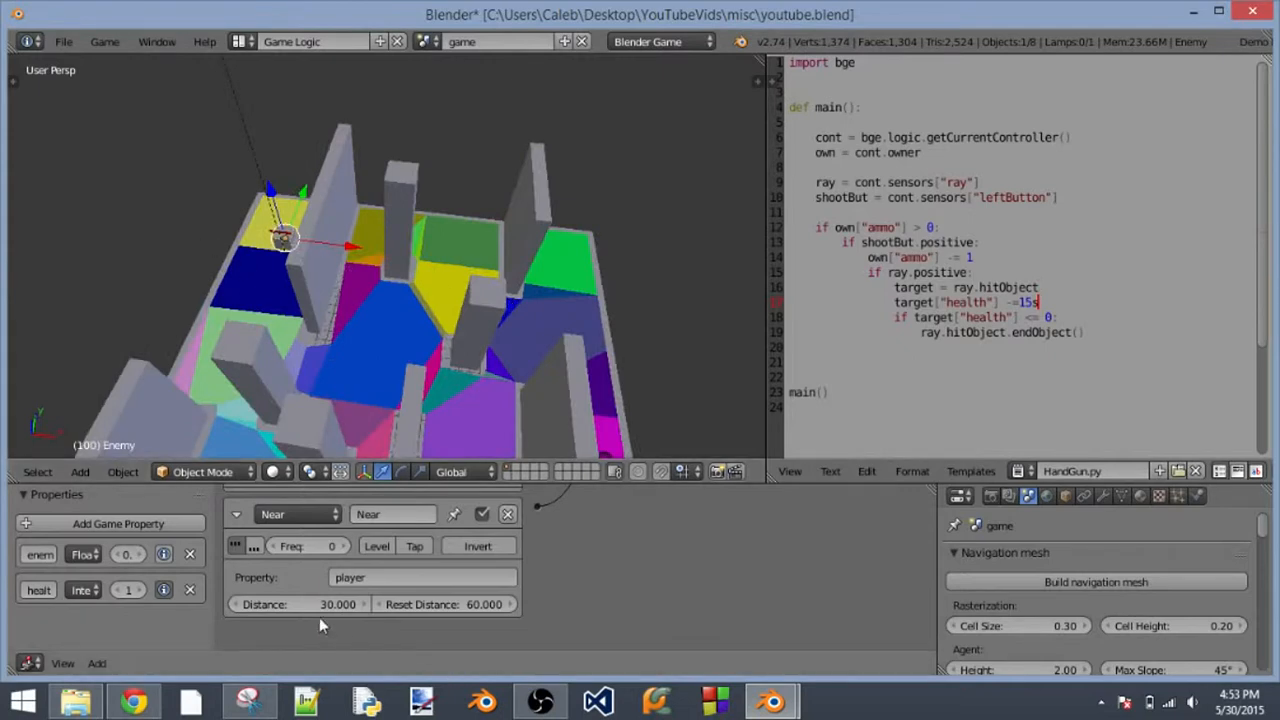
- Return the Enemy's Near sensor reset distance to 30, keeping its distance at 30
{"action": "left_click", "coordinate": [319, 604]}
{"action": "key", "text": "Return"}
{"action": "scroll", "coordinate": [620, 539], "scroll_direction": "down", "scroll_amount": 5}
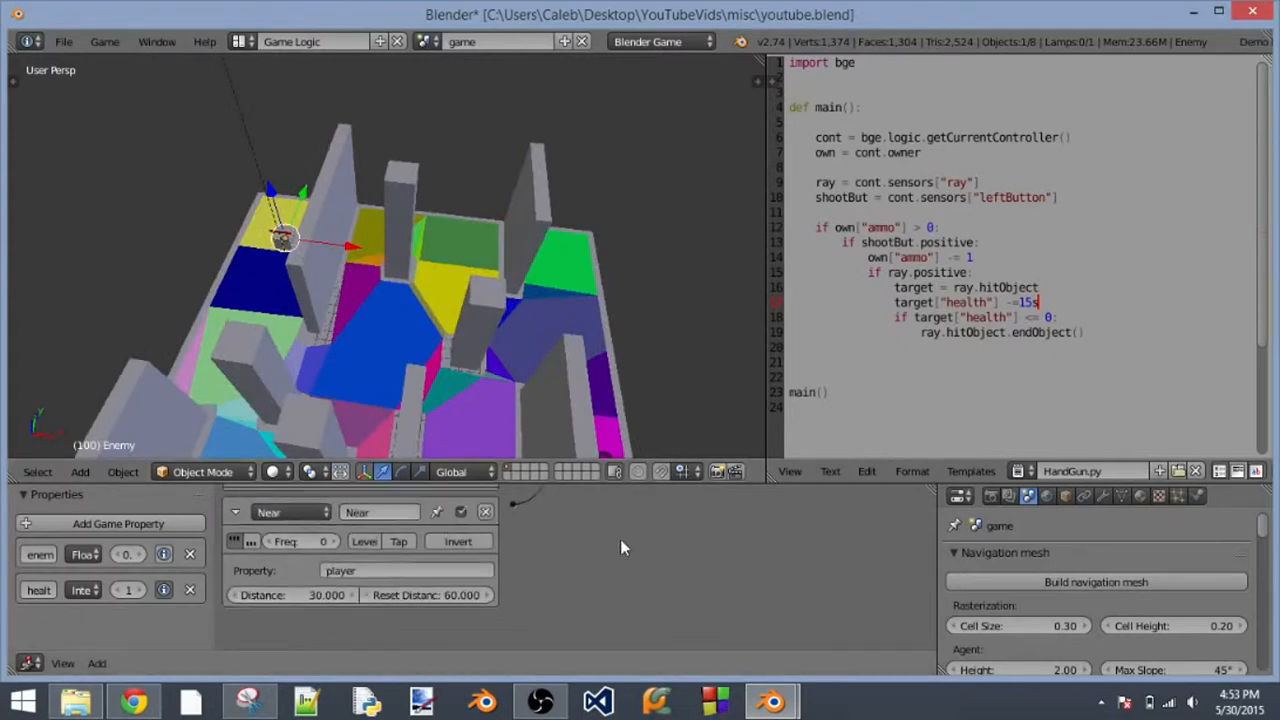
{"action": "scroll", "coordinate": [533, 553], "scroll_direction": "up", "scroll_amount": 4}
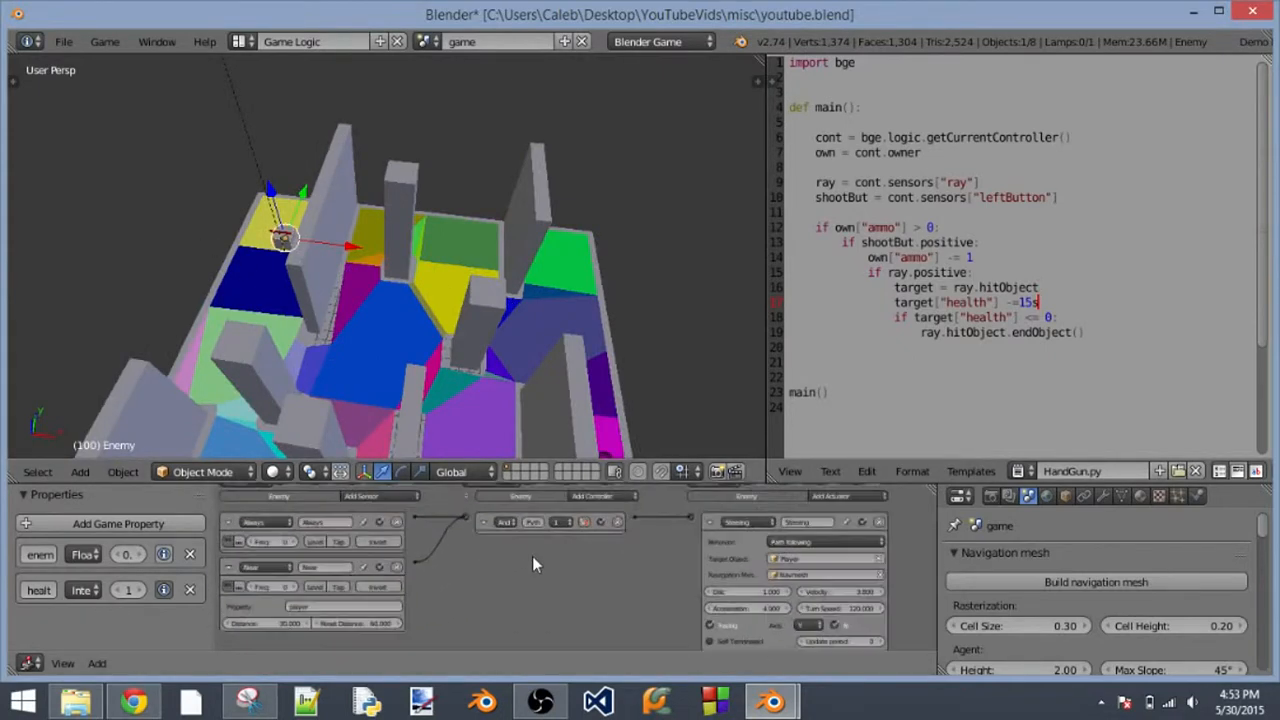
{"action": "scroll", "coordinate": [309, 618], "scroll_direction": "down", "scroll_amount": 2}
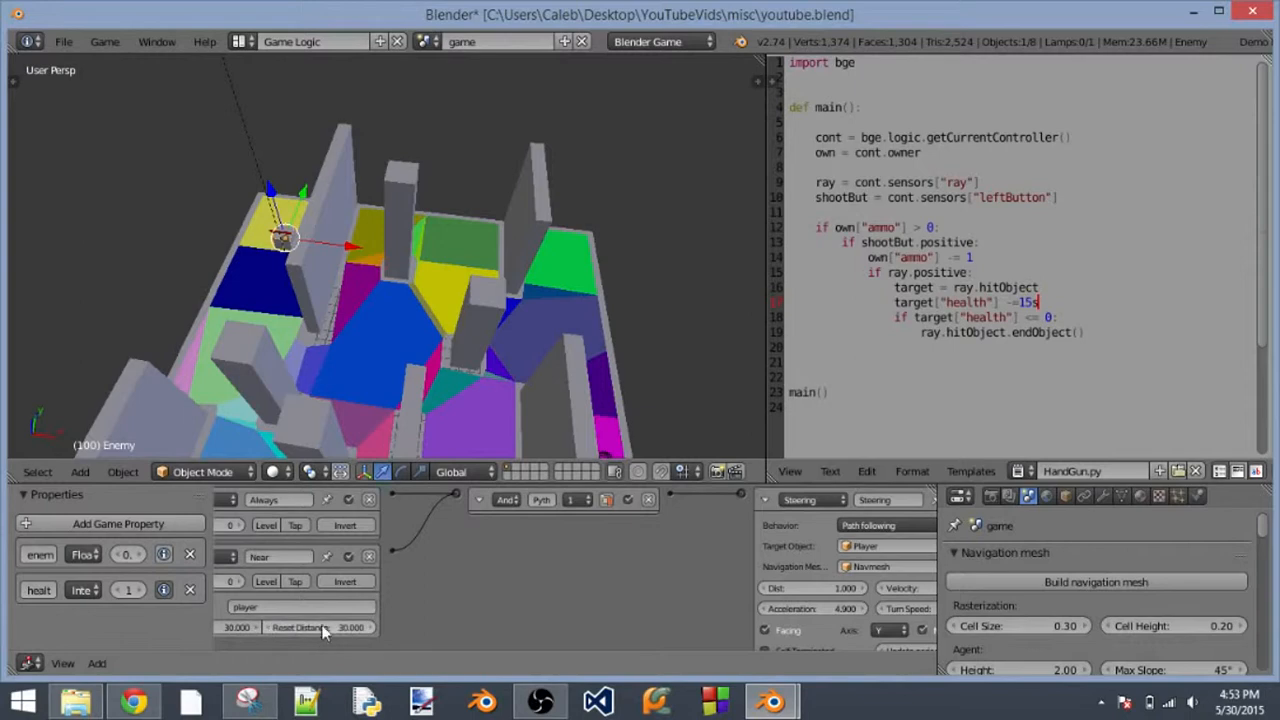
{"action": "scroll", "coordinate": [437, 267], "scroll_direction": "down", "scroll_amount": 4}
{"action": "scroll", "coordinate": [438, 269], "scroll_direction": "up", "scroll_amount": 2}
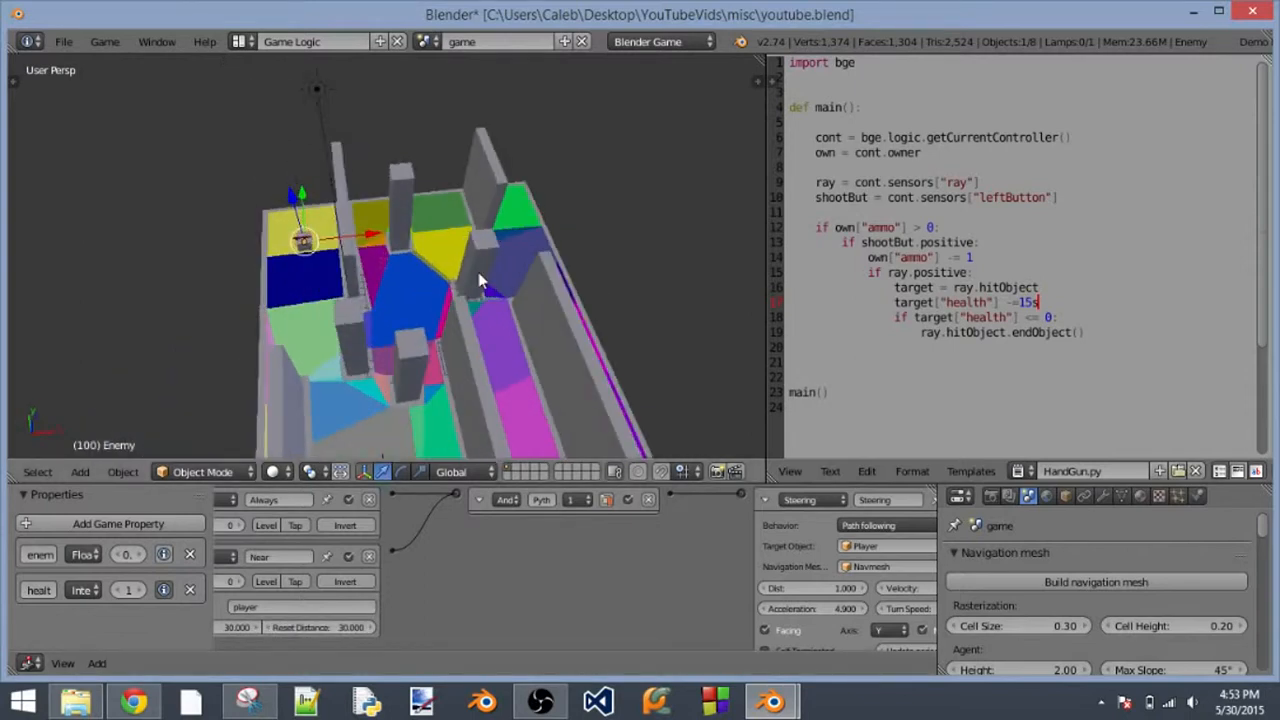
{"action": "middle_click_drag", "start_coordinate": [478, 274], "coordinate": [475, 198]}
{"action": "scroll", "coordinate": [630, 305], "scroll_direction": "up", "scroll_amount": 1}
{"action": "scroll", "coordinate": [629, 305], "scroll_direction": "down", "scroll_amount": 2}
{"action": "scroll", "coordinate": [490, 274], "scroll_direction": "down", "scroll_amount": 3}
{"action": "scroll", "coordinate": [490, 276], "scroll_direction": "up", "scroll_amount": 2}
{"action": "scroll", "coordinate": [491, 274], "scroll_direction": "down", "scroll_amount": 2}
{"action": "scroll", "coordinate": [460, 343], "scroll_direction": "down", "scroll_amount": 2}
{"action": "scroll", "coordinate": [458, 340], "scroll_direction": "up", "scroll_amount": 3}
{"action": "scroll", "coordinate": [458, 340], "scroll_direction": "down", "scroll_amount": 3}
{"action": "scroll", "coordinate": [458, 340], "scroll_direction": "up", "scroll_amount": 3}
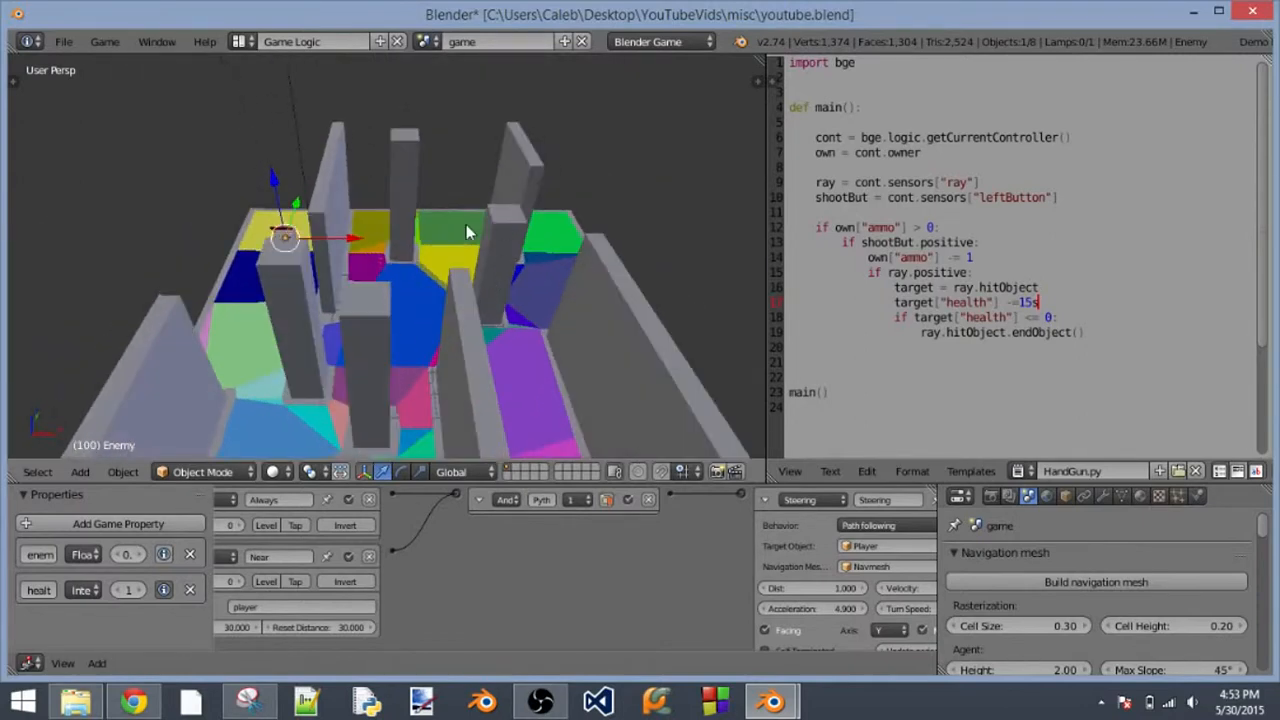
- Delete the Navmesh together with the walled level plane
{"action": "right_click", "coordinate": [528, 246]}
{"action": "scroll", "coordinate": [476, 270], "scroll_direction": "down", "scroll_amount": 5}
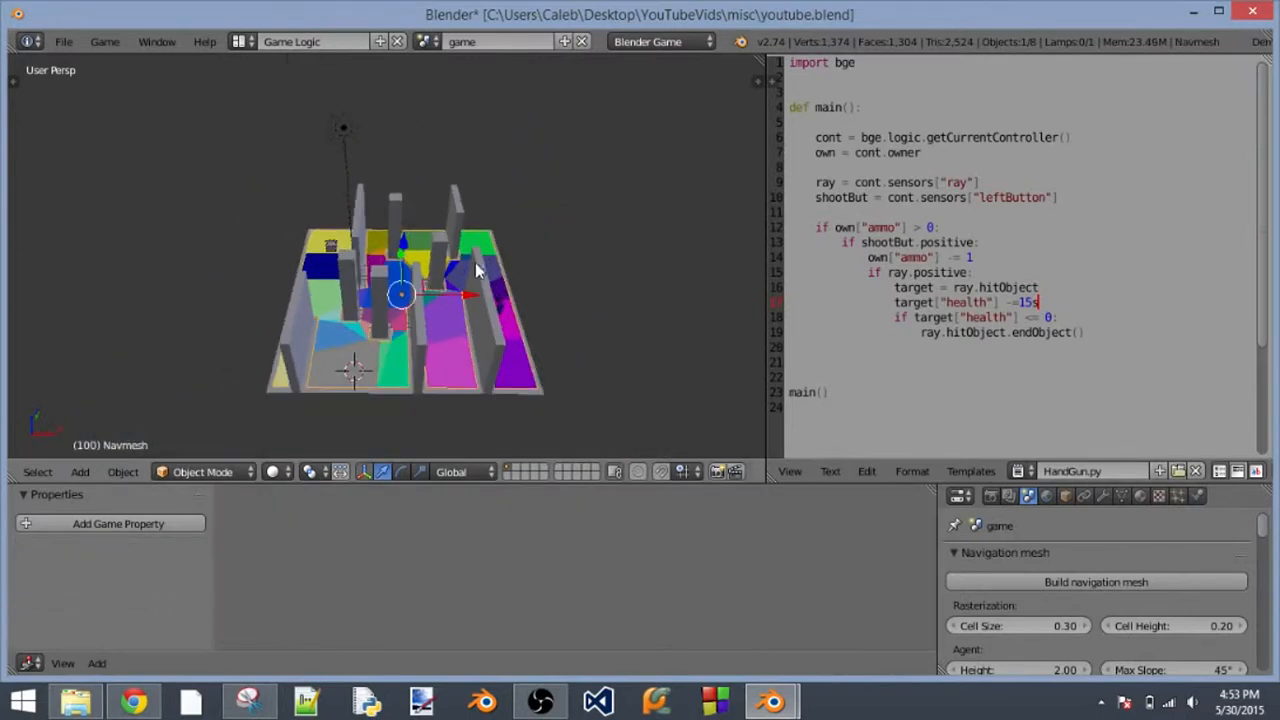
{"action": "right_click", "coordinate": [450, 261], "text": "shift"}
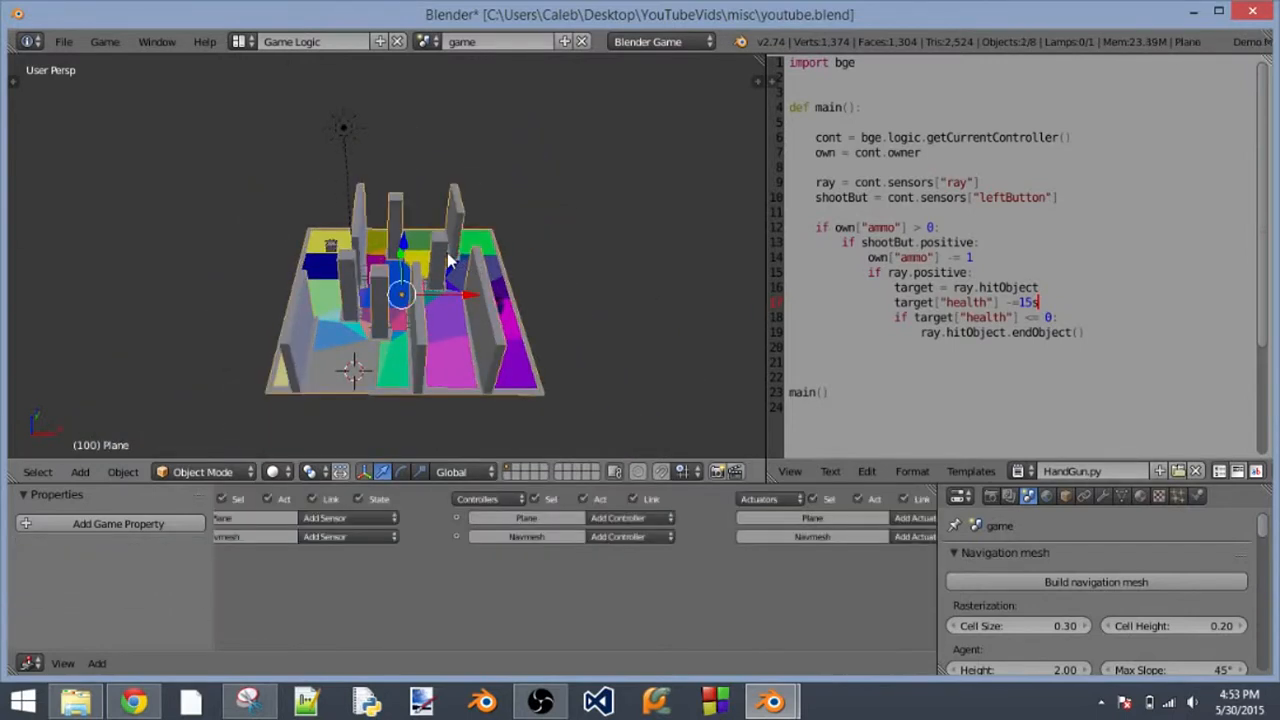
{"action": "right_click", "coordinate": [433, 335], "text": "shift"}
{"action": "key", "text": "x"}
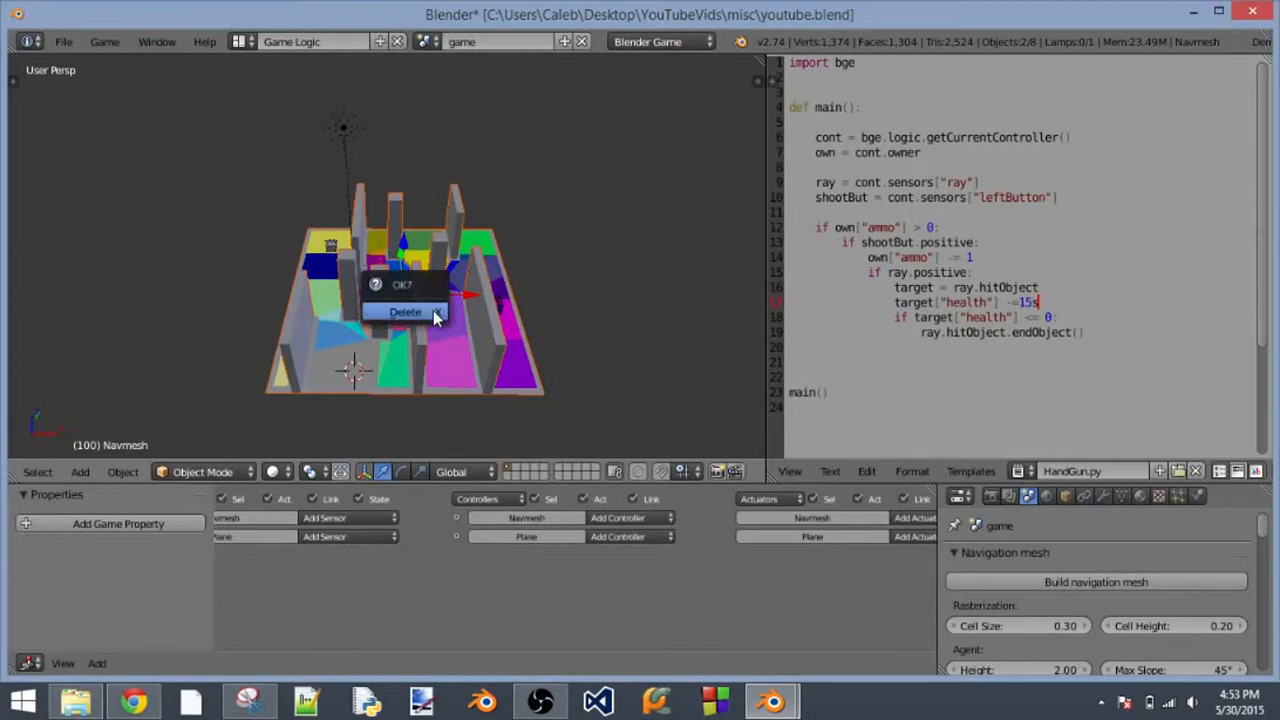
{"action": "left_click", "coordinate": [433, 310]}
- Add a plane at the scene's origin and scale it up about 20 times as the new floor
{"action": "key", "text": "shift+c"}
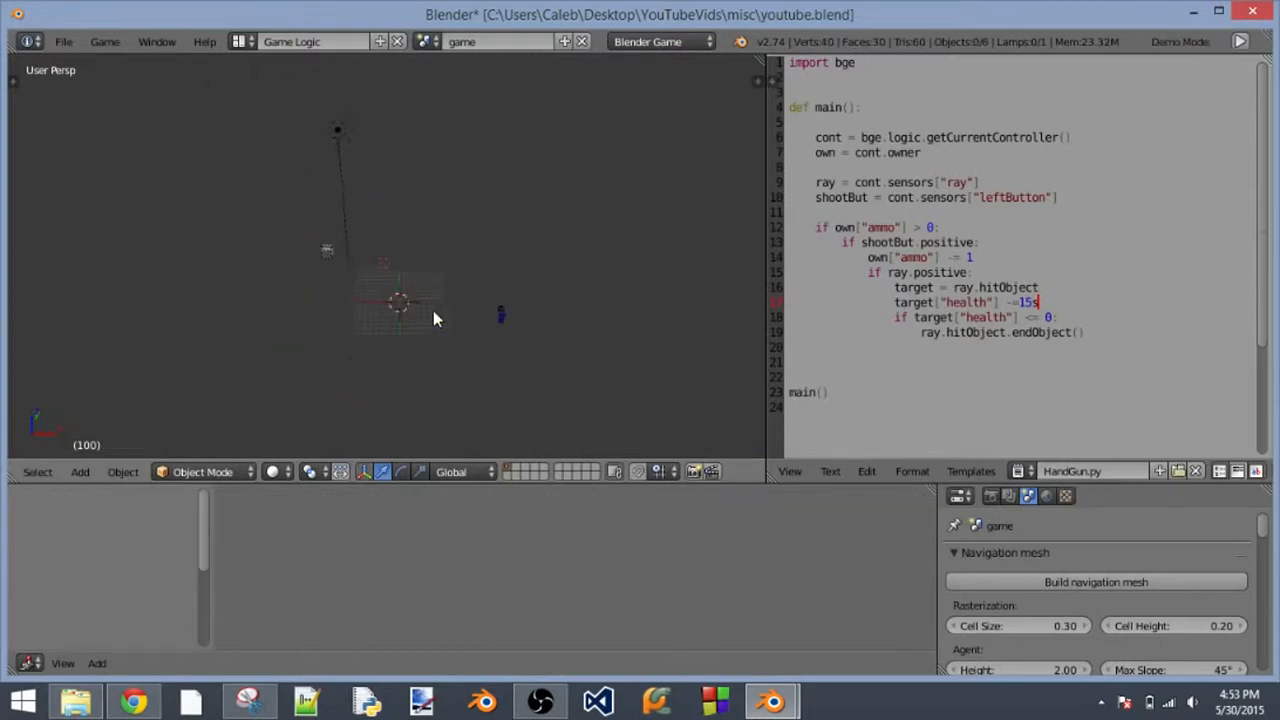
{"action": "key", "text": "space"}
{"action": "type", "text": "add plane"}
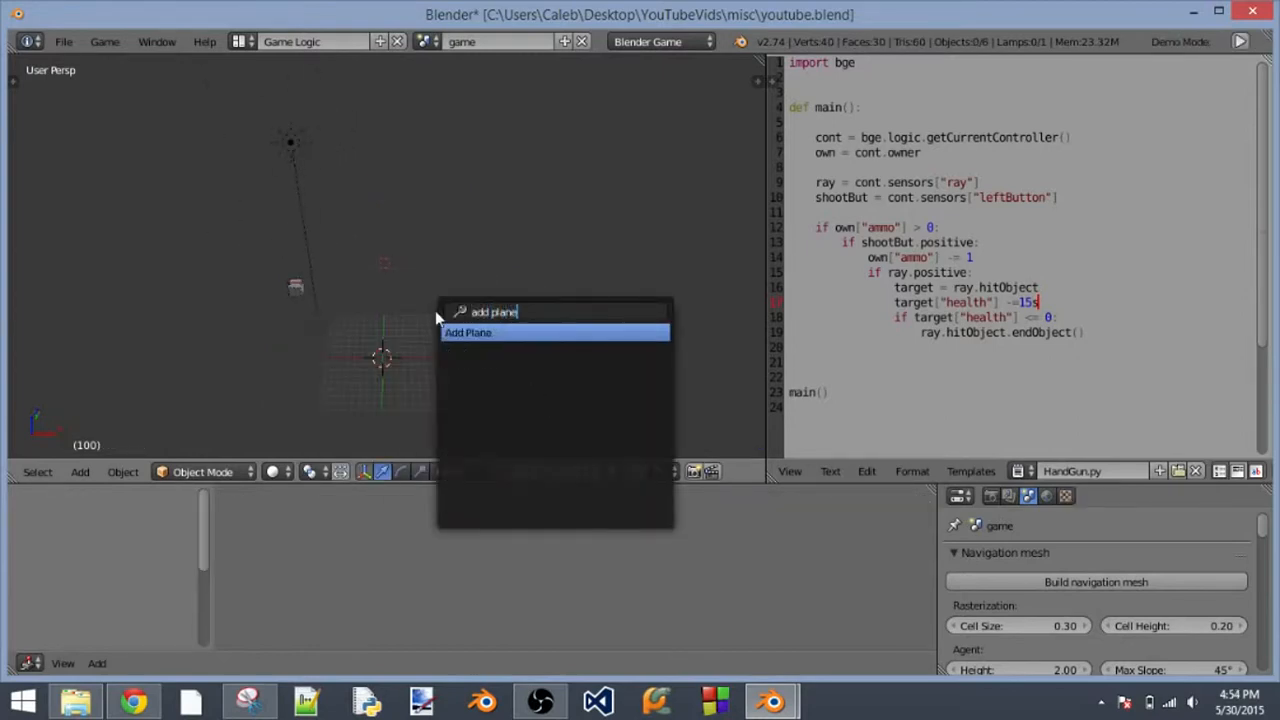
{"action": "key", "text": "Return"}
{"action": "key", "text": "s"}
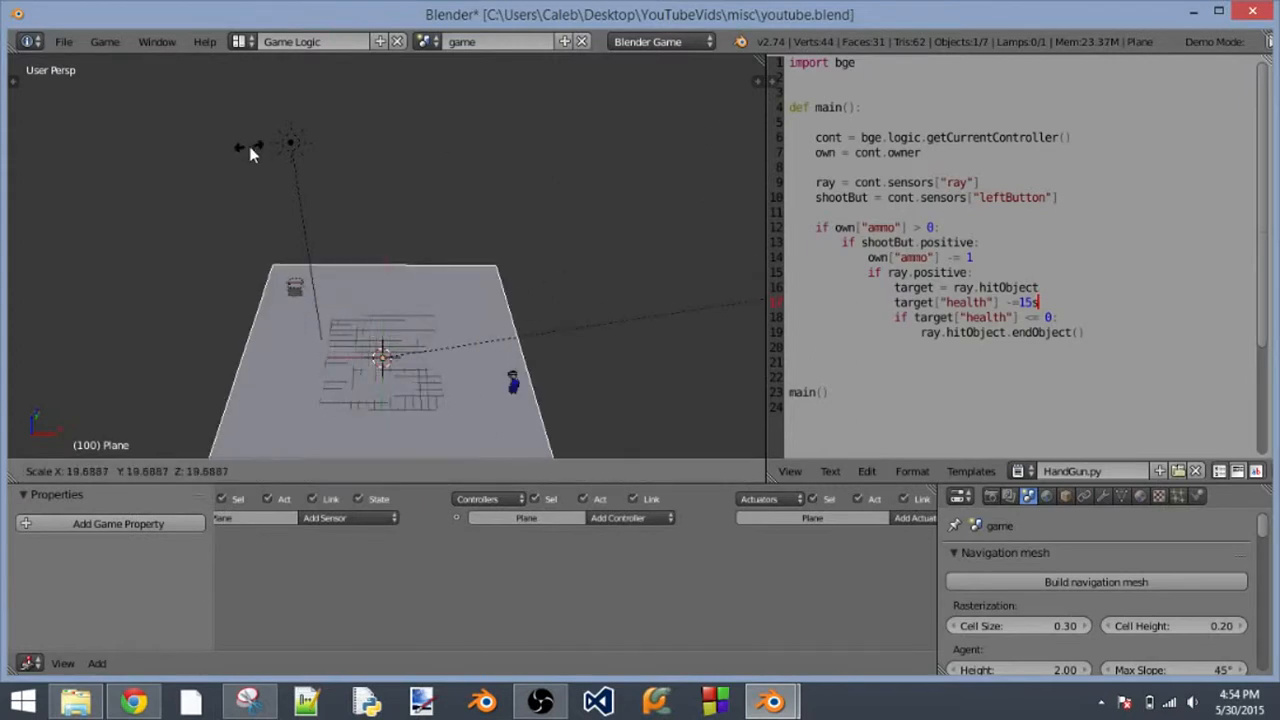
{"action": "left_click", "coordinate": [264, 119]}
- Move the Player down about 3 units along the Z axis onto the new floor
{"action": "right_click", "coordinate": [509, 333]}
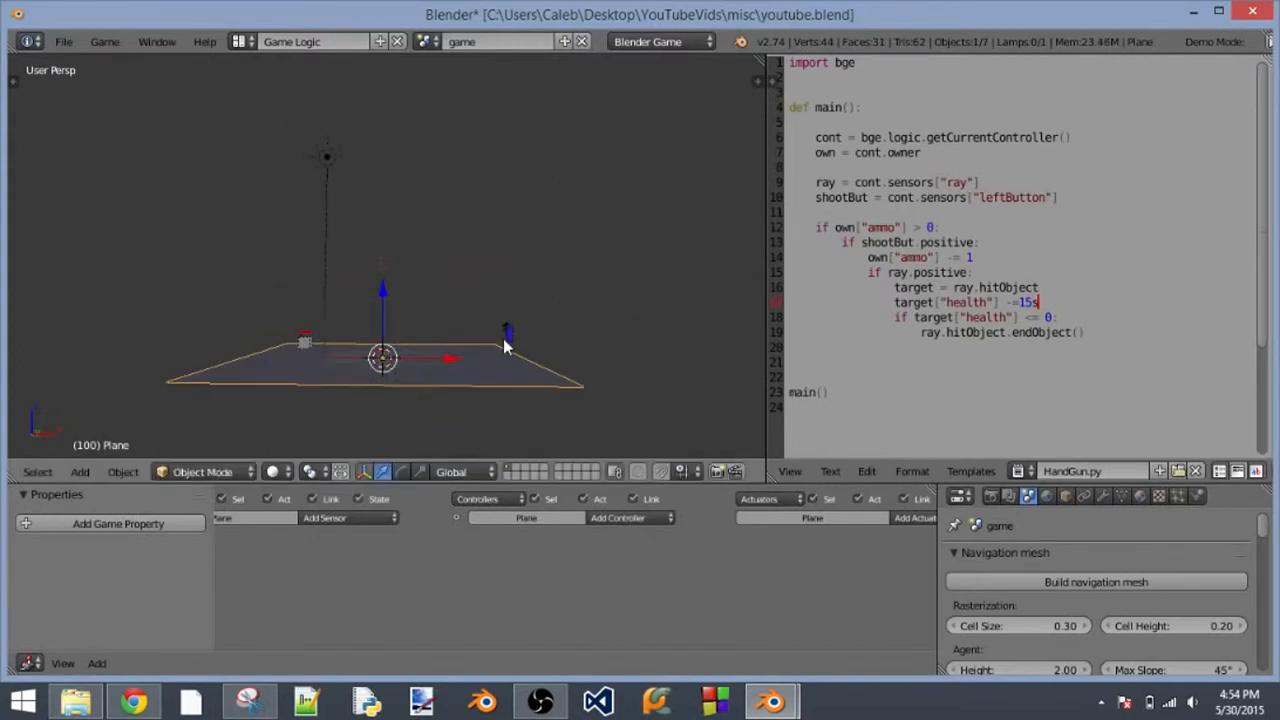
{"action": "key", "text": "g"}
{"action": "key", "text": "z"}
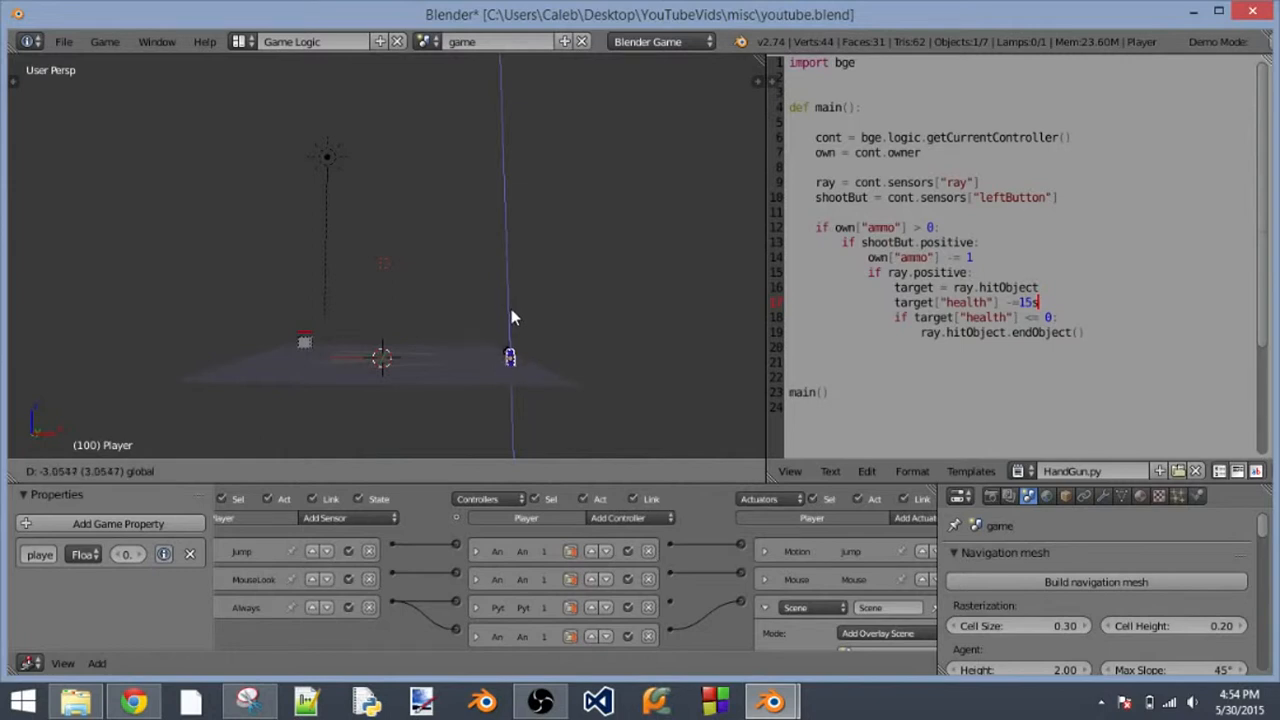
{"action": "left_click", "coordinate": [511, 318]}
- Select the new floor plane and examine from several angles how the Enemy and Player sit on it
{"action": "middle_click_drag", "start_coordinate": [263, 357], "coordinate": [394, 421]}
{"action": "right_click", "coordinate": [403, 417]}
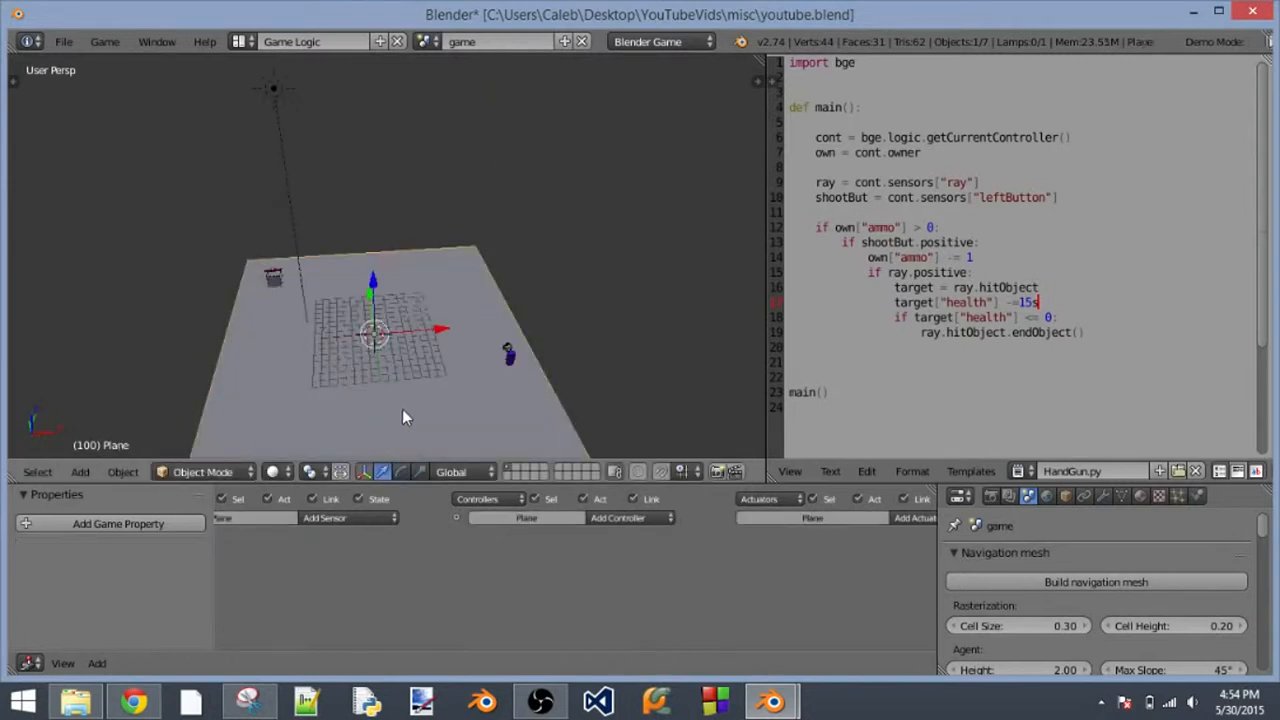
{"action": "scroll", "coordinate": [525, 416], "scroll_direction": "down", "scroll_amount": 5}
{"action": "scroll", "coordinate": [450, 360], "scroll_direction": "up", "scroll_amount": 3}
{"action": "scroll", "coordinate": [370, 302], "scroll_direction": "down", "scroll_amount": 5}
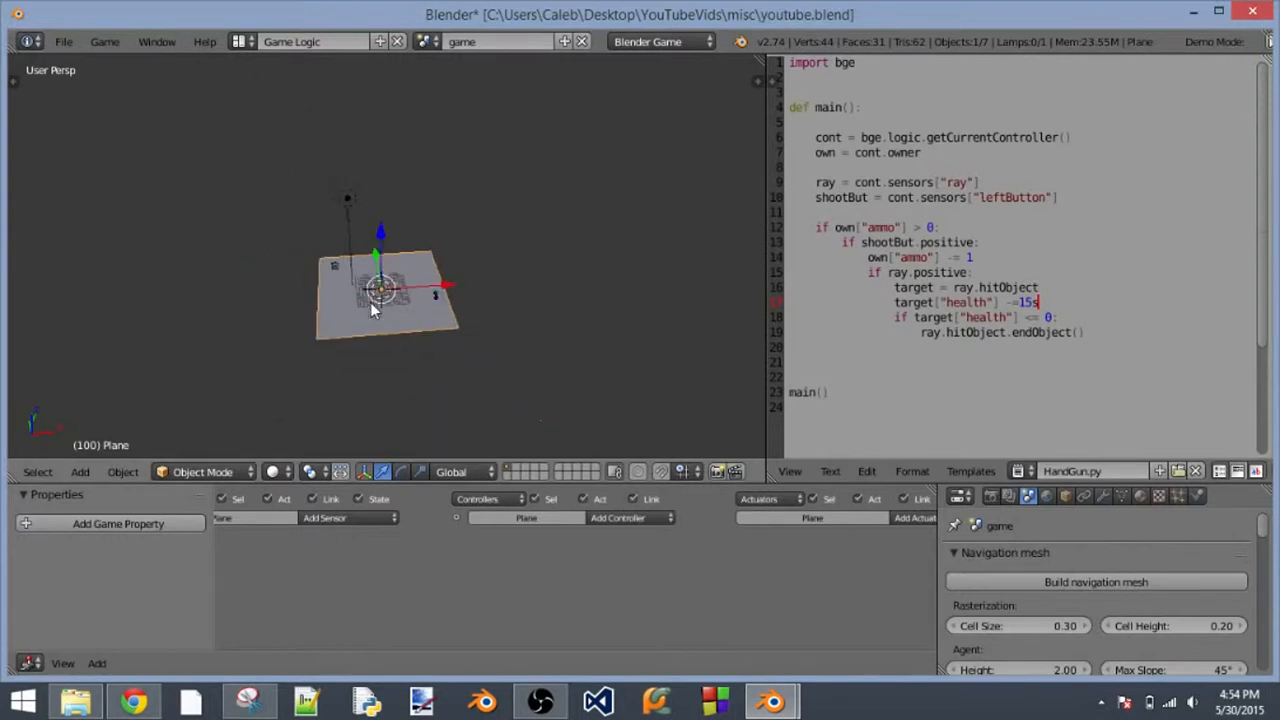
{"action": "scroll", "coordinate": [370, 302], "scroll_direction": "up", "scroll_amount": 6}
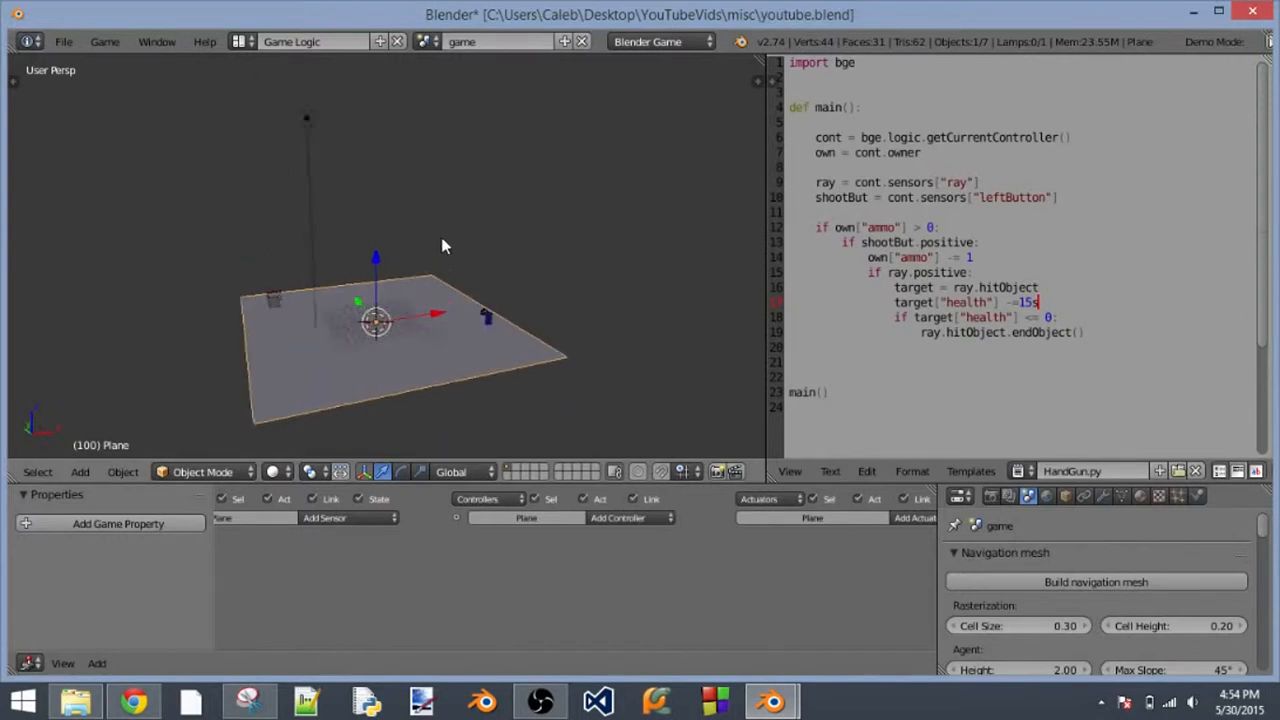
{"action": "scroll", "coordinate": [429, 290], "scroll_direction": "down", "scroll_amount": 5}
{"action": "scroll", "coordinate": [290, 278], "scroll_direction": "up", "scroll_amount": 5}
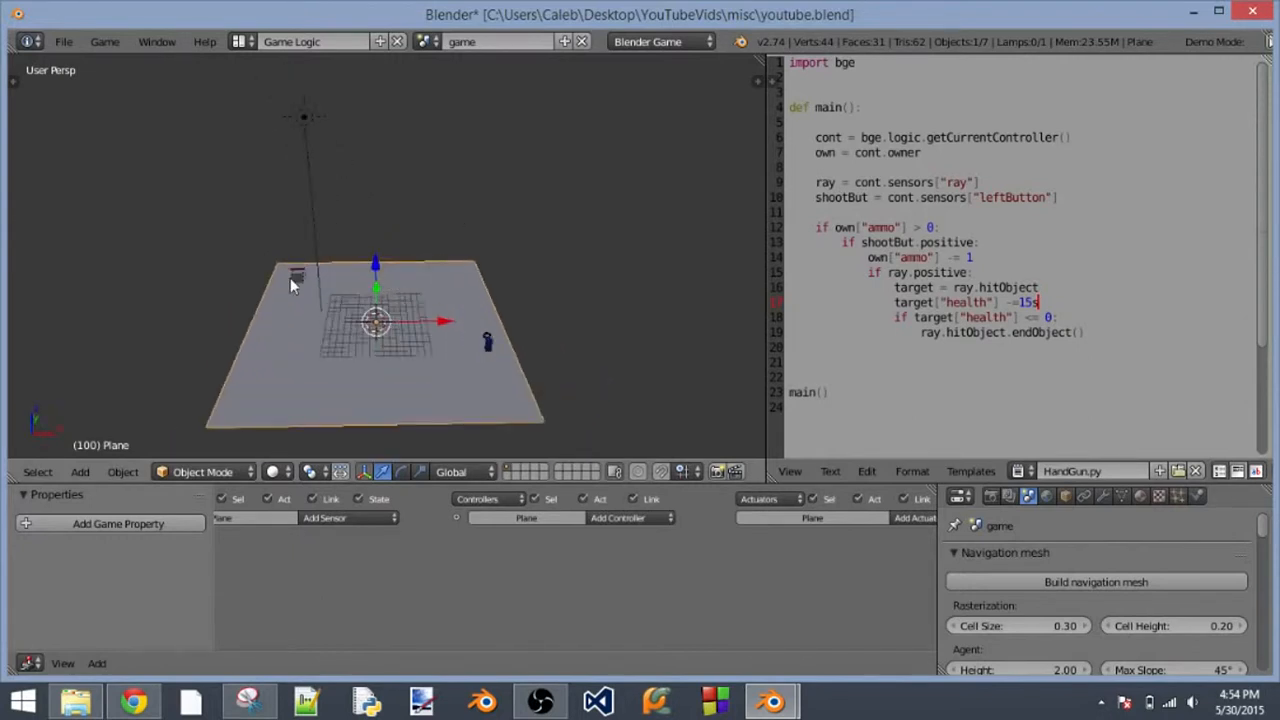
{"action": "middle_click_drag", "start_coordinate": [290, 278], "coordinate": [308, 255]}
{"action": "right_click", "coordinate": [310, 247]}
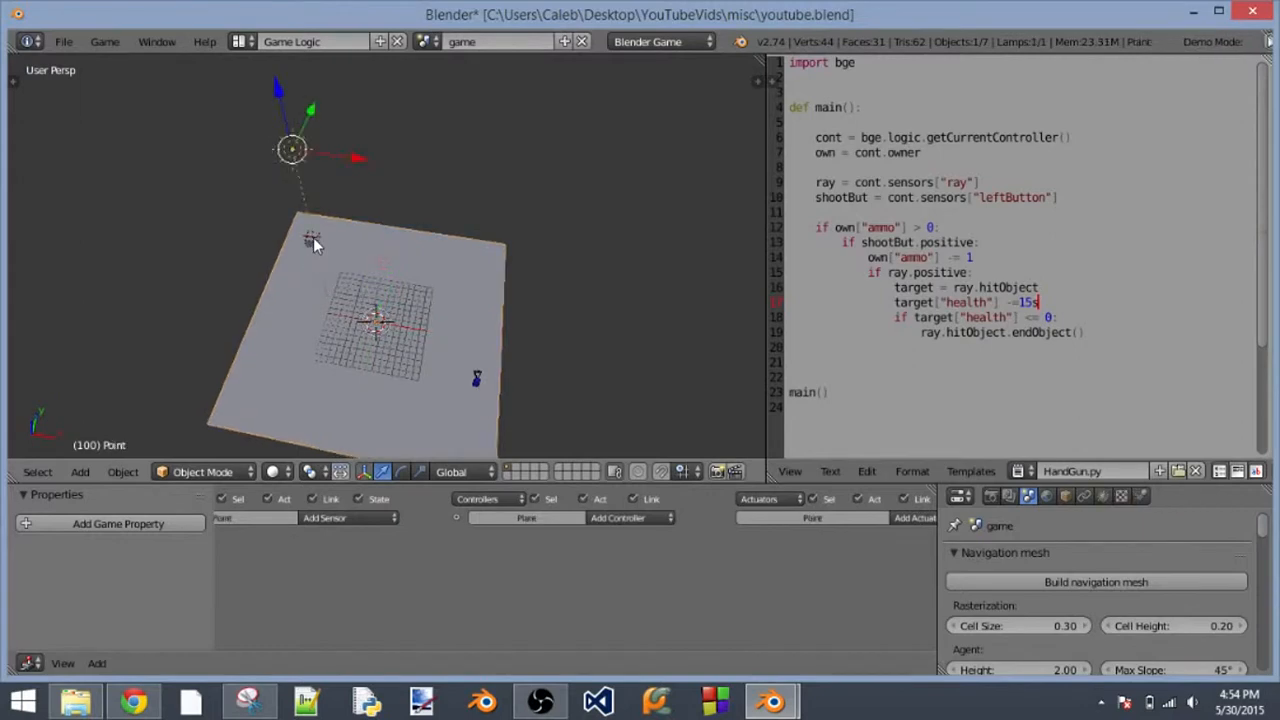
{"action": "right_click", "coordinate": [313, 238]}
{"action": "scroll", "coordinate": [300, 290], "scroll_direction": "down", "scroll_amount": 5}
{"action": "middle_click_drag", "start_coordinate": [415, 305], "coordinate": [440, 292]}
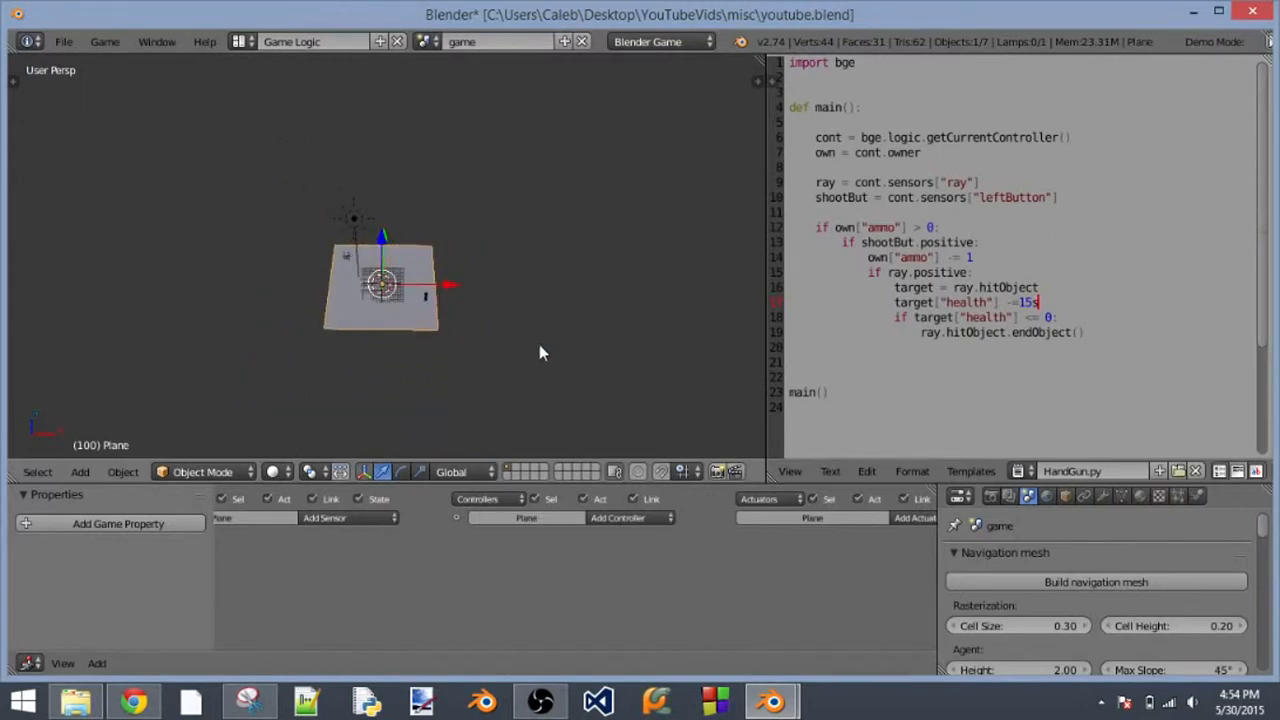
{"action": "left_click", "coordinate": [540, 702]}
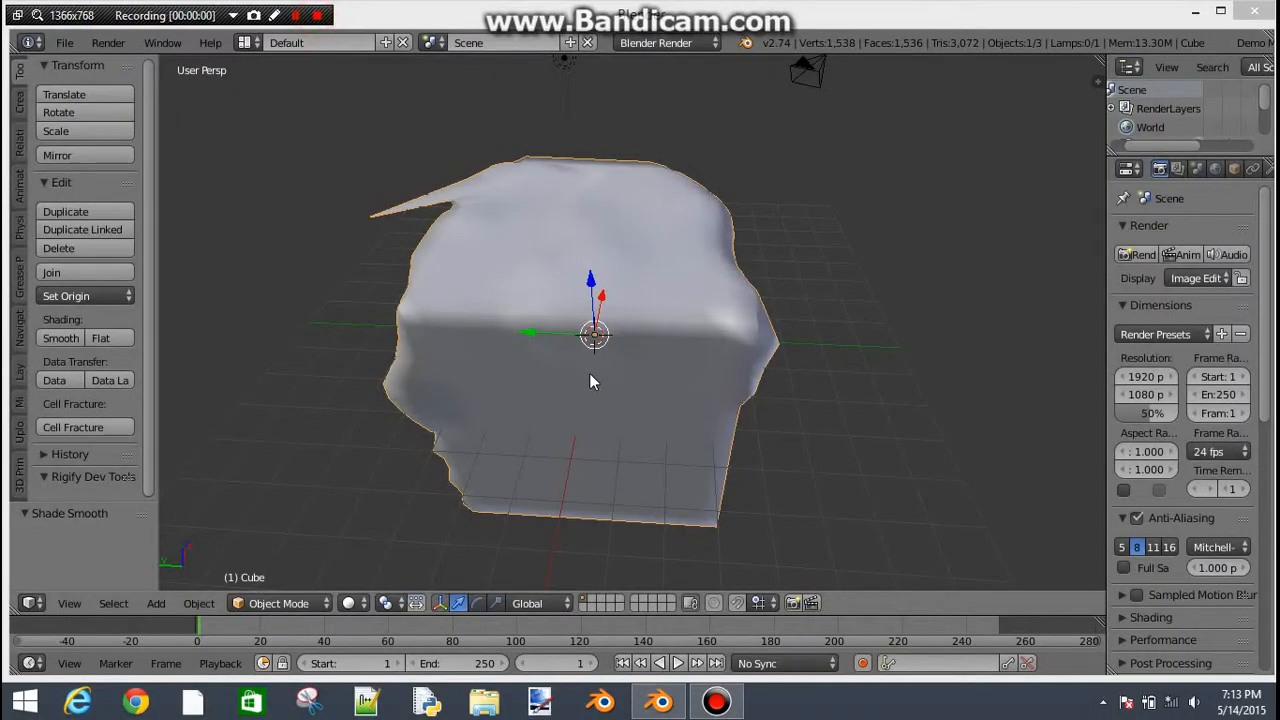
- Examine the deformed, smooth-shaded cube up close and from all sides
{"action": "left_click", "coordinate": [591, 373]}
{"action": "scroll", "coordinate": [590, 385], "scroll_direction": "down", "scroll_amount": 6}
{"action": "scroll", "coordinate": [560, 406], "scroll_direction": "up", "scroll_amount": 9}
{"action": "scroll", "coordinate": [508, 393], "scroll_direction": "down", "scroll_amount": 5}
{"action": "middle_click_drag", "start_coordinate": [508, 393], "coordinate": [911, 348]}
{"action": "scroll", "coordinate": [536, 348], "scroll_direction": "up", "scroll_amount": 6}
{"action": "scroll", "coordinate": [525, 374], "scroll_direction": "down", "scroll_amount": 6}
{"action": "middle_click_drag", "start_coordinate": [525, 374], "coordinate": [657, 470]}
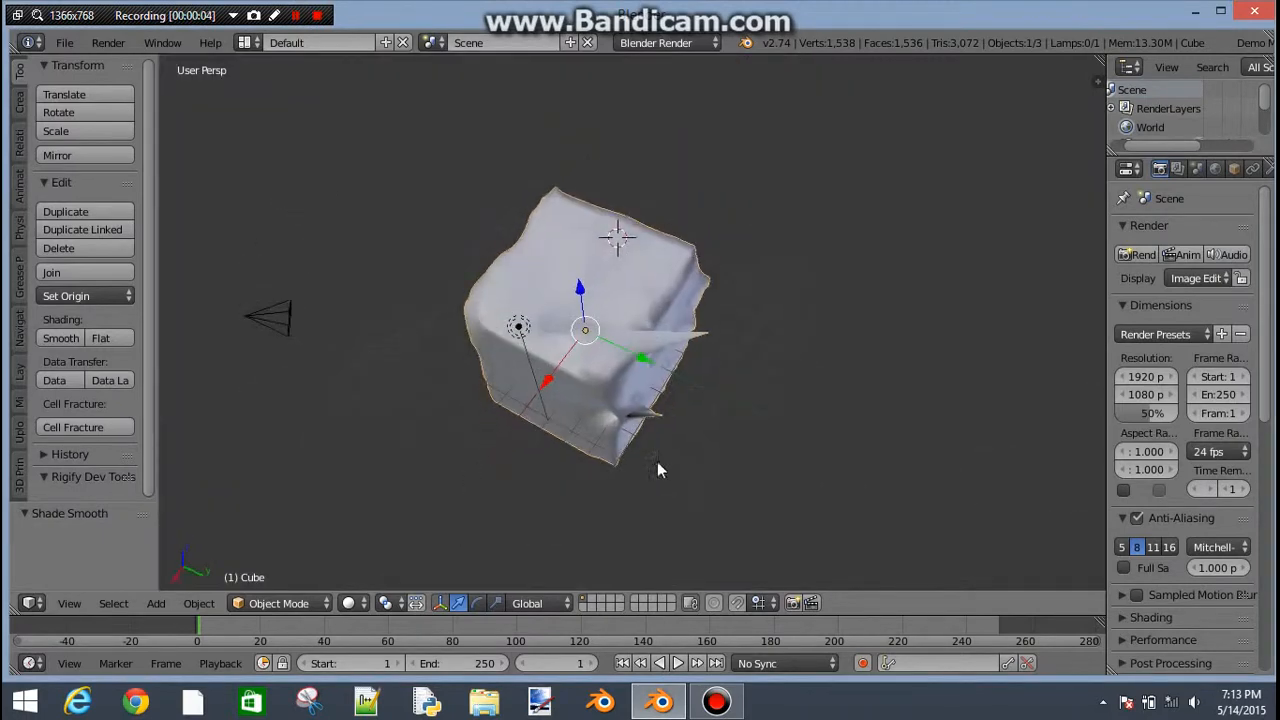
{"action": "middle_click_drag", "start_coordinate": [425, 406], "coordinate": [611, 406]}
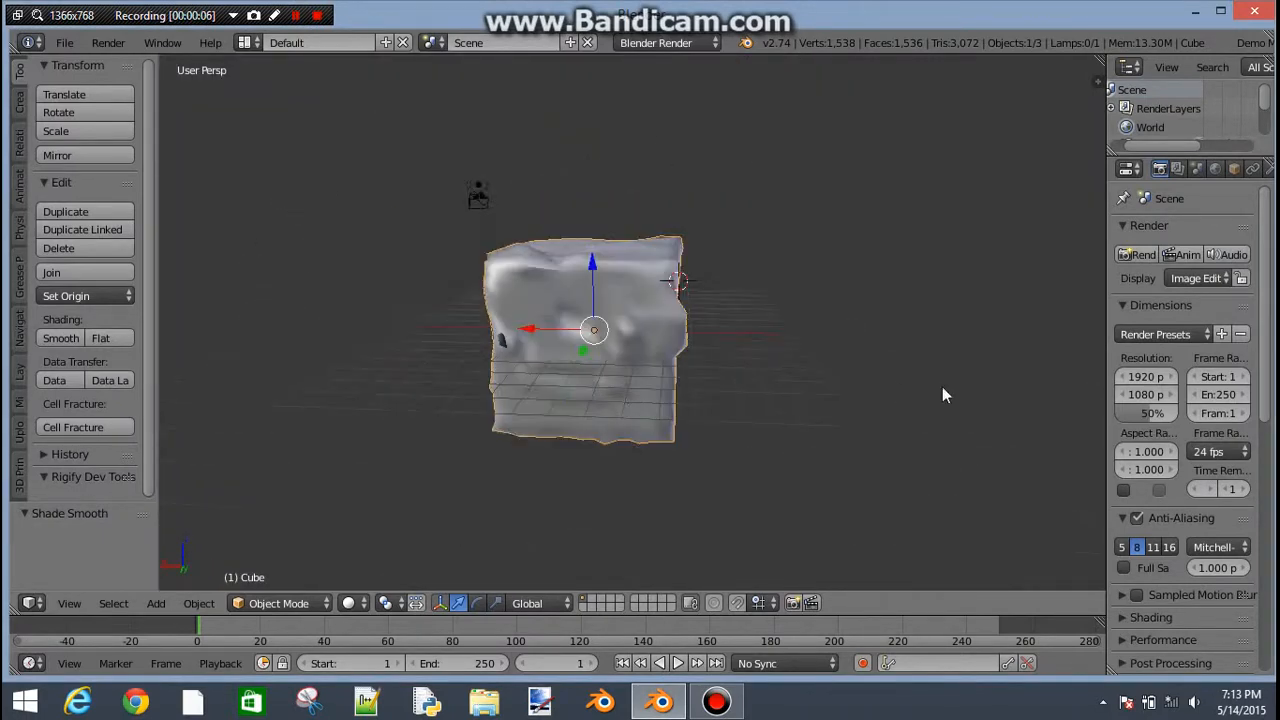
{"action": "middle_click_drag", "start_coordinate": [946, 397], "coordinate": [1030, 495]}
{"action": "middle_click_drag", "start_coordinate": [445, 487], "coordinate": [720, 497]}
{"action": "scroll", "coordinate": [626, 426], "scroll_direction": "up", "scroll_amount": 5}
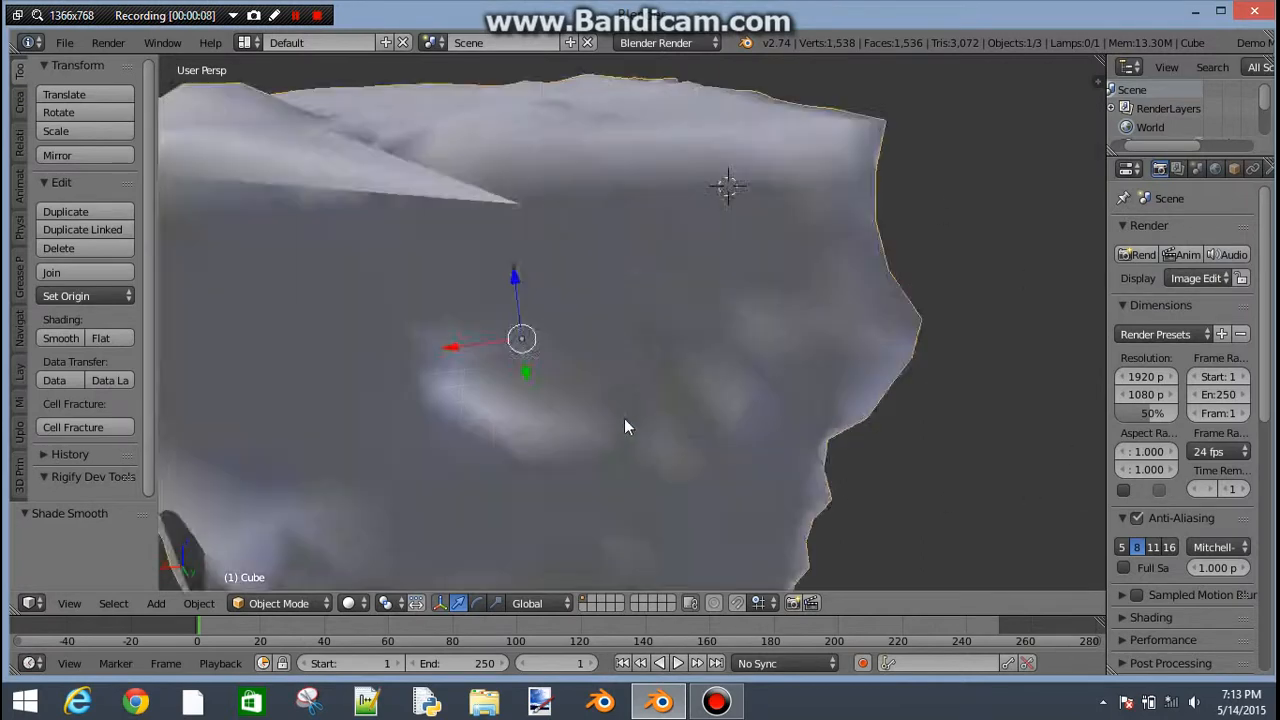
{"action": "scroll", "coordinate": [624, 420], "scroll_direction": "up", "scroll_amount": 2}
{"action": "scroll", "coordinate": [608, 441], "scroll_direction": "down", "scroll_amount": 4}
{"action": "scroll", "coordinate": [608, 441], "scroll_direction": "up", "scroll_amount": 7}
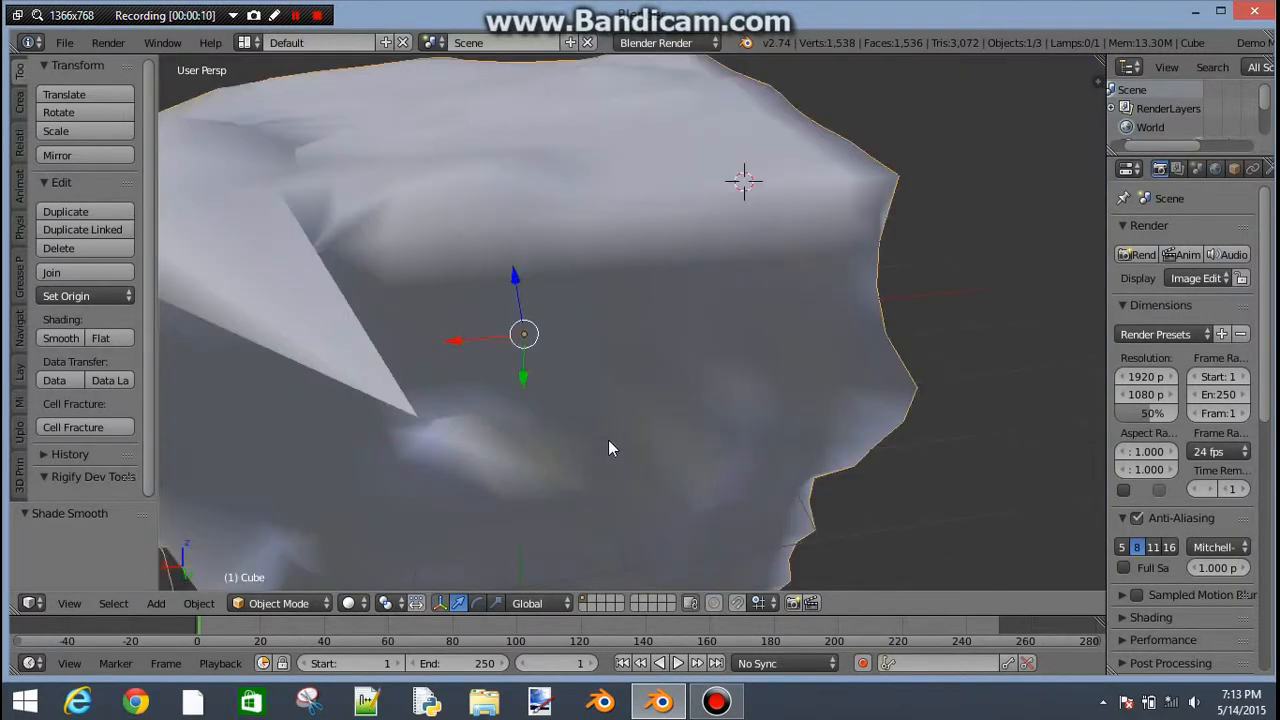
{"action": "scroll", "coordinate": [608, 441], "scroll_direction": "down", "scroll_amount": 8}
{"action": "scroll", "coordinate": [608, 441], "scroll_direction": "up", "scroll_amount": 6}
{"action": "scroll", "coordinate": [608, 441], "scroll_direction": "down", "scroll_amount": 5}
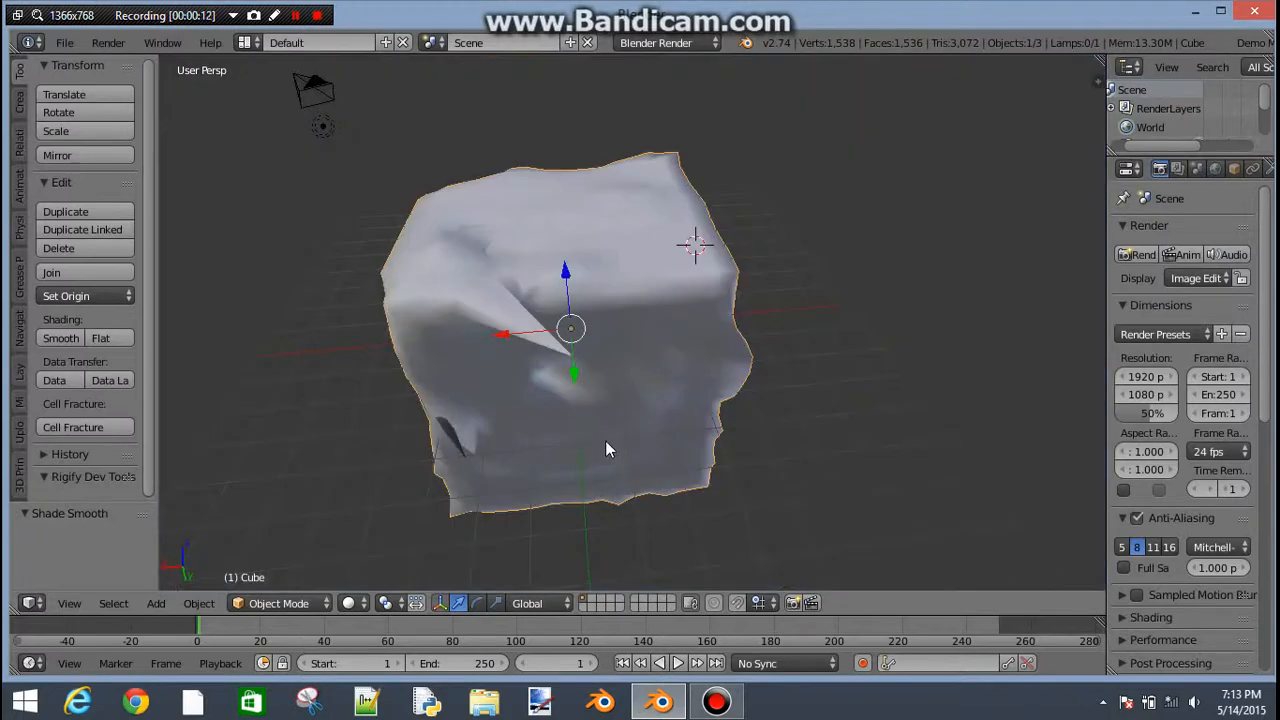
{"action": "scroll", "coordinate": [605, 440], "scroll_direction": "up", "scroll_amount": 3}
{"action": "scroll", "coordinate": [317, 431], "scroll_direction": "up", "scroll_amount": 4}
{"action": "middle_click_drag", "start_coordinate": [541, 508], "coordinate": [838, 428]}
{"action": "scroll", "coordinate": [513, 528], "scroll_direction": "down", "scroll_amount": 5}
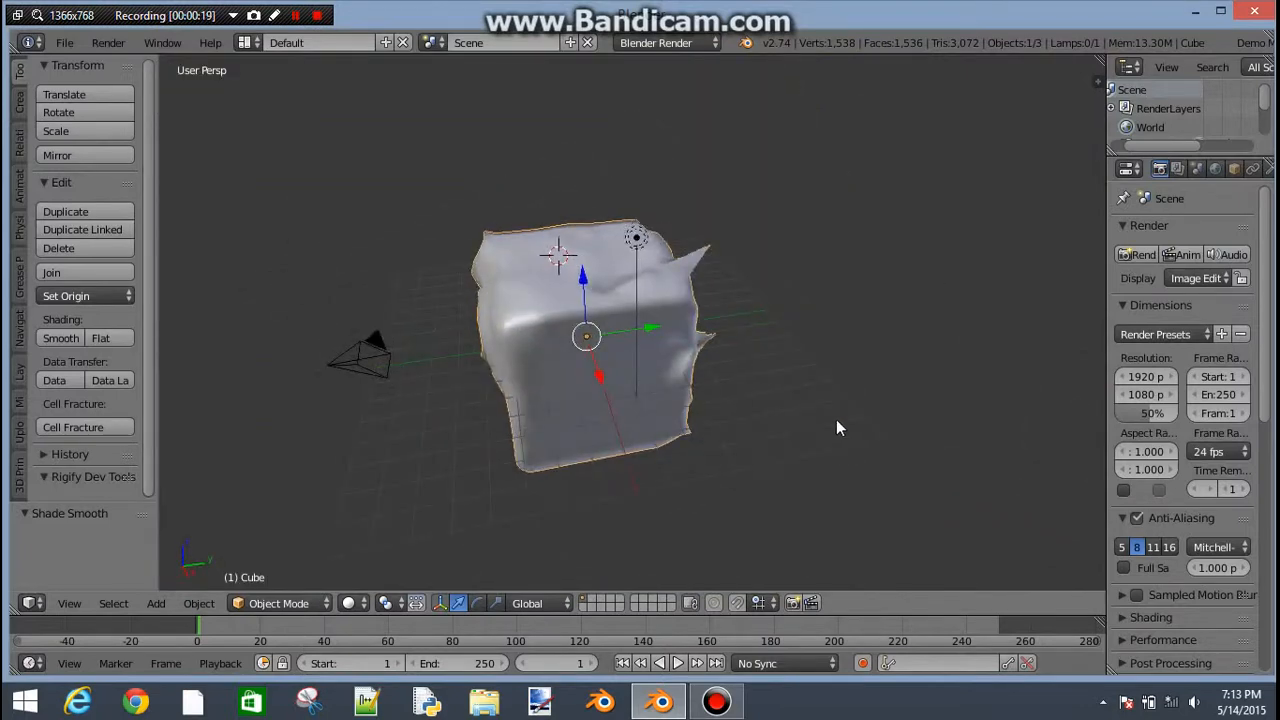
- Delete the deformed cube from the scene
{"action": "key", "text": "x"}
{"action": "left_click", "coordinate": [763, 438]}
{"action": "middle_click_drag", "start_coordinate": [500, 291], "coordinate": [594, 293]}
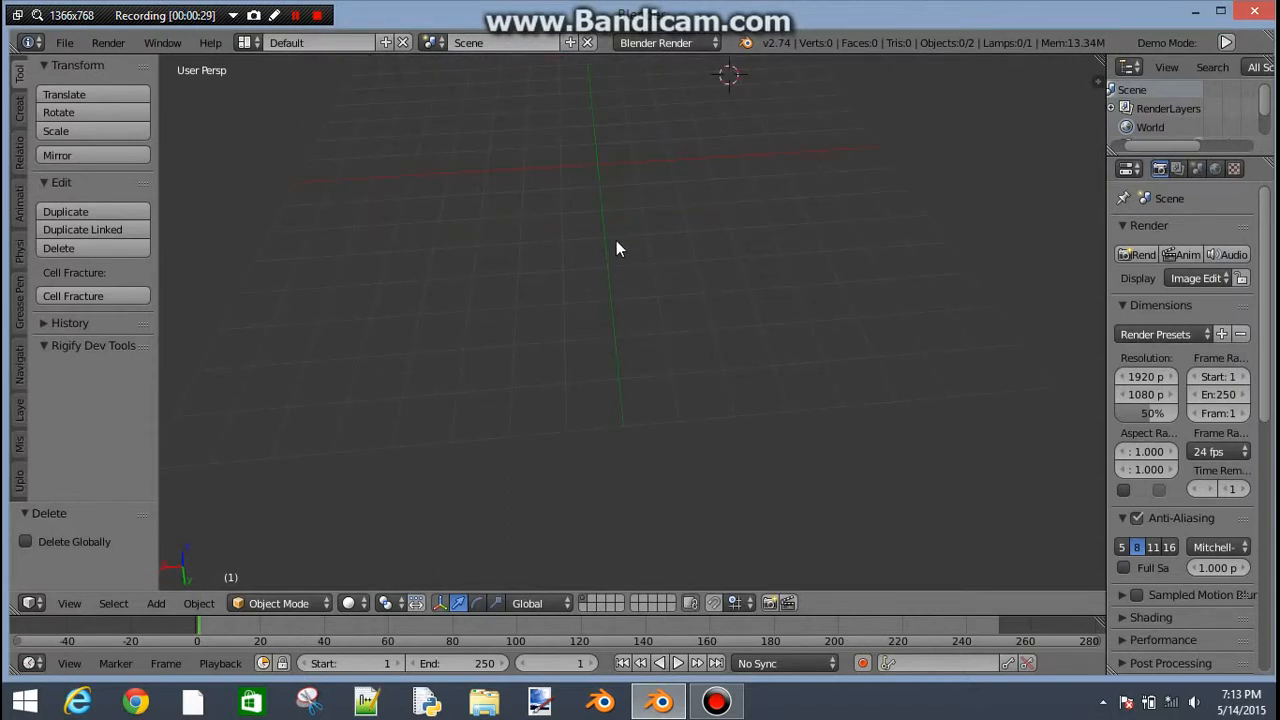
- Place the 3D cursor at the scene's origin and view the grid from the top
{"action": "left_click", "coordinate": [502, 153]}
{"action": "middle_click_drag", "start_coordinate": [569, 173], "coordinate": [584, 384]}
{"action": "scroll", "coordinate": [586, 390], "scroll_direction": "up", "scroll_amount": 2}
{"action": "scroll", "coordinate": [573, 403], "scroll_direction": "up", "scroll_amount": 2}
{"action": "key", "text": "KP_7"}
{"action": "middle_click_drag", "start_coordinate": [875, 193], "coordinate": [711, 440], "text": "shift"}
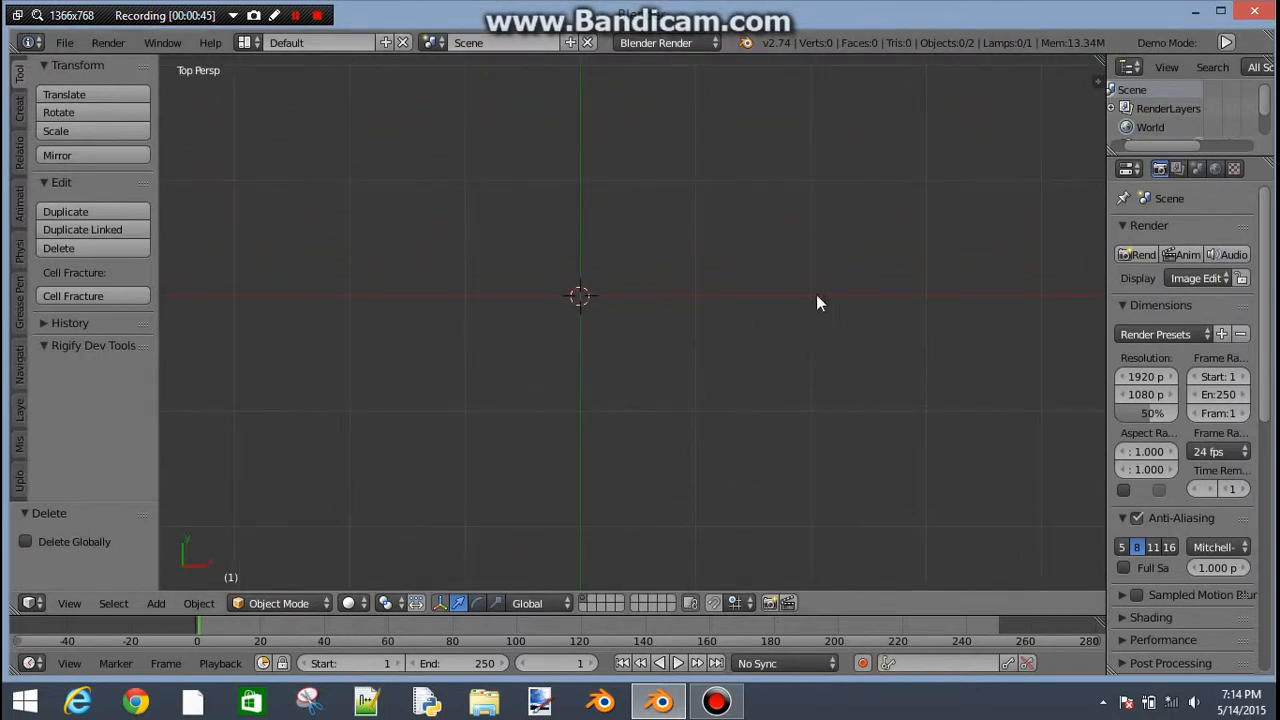
{"action": "scroll", "coordinate": [594, 274], "scroll_direction": "down", "scroll_amount": 4}
{"action": "scroll", "coordinate": [594, 274], "scroll_direction": "up", "scroll_amount": 8}
{"action": "scroll", "coordinate": [591, 277], "scroll_direction": "down", "scroll_amount": 10}
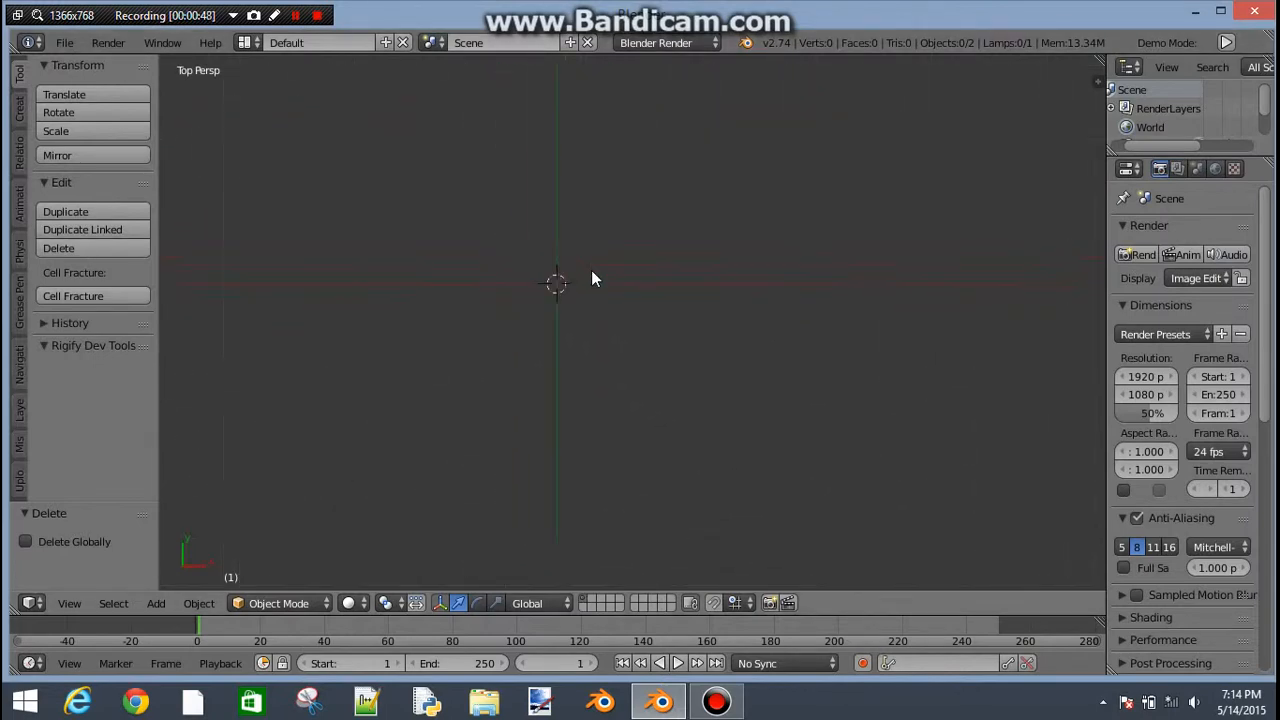
{"action": "scroll", "coordinate": [589, 280], "scroll_direction": "down", "scroll_amount": 2}
{"action": "scroll", "coordinate": [600, 280], "scroll_direction": "up", "scroll_amount": 3}
{"action": "scroll", "coordinate": [606, 286], "scroll_direction": "up", "scroll_amount": 5}
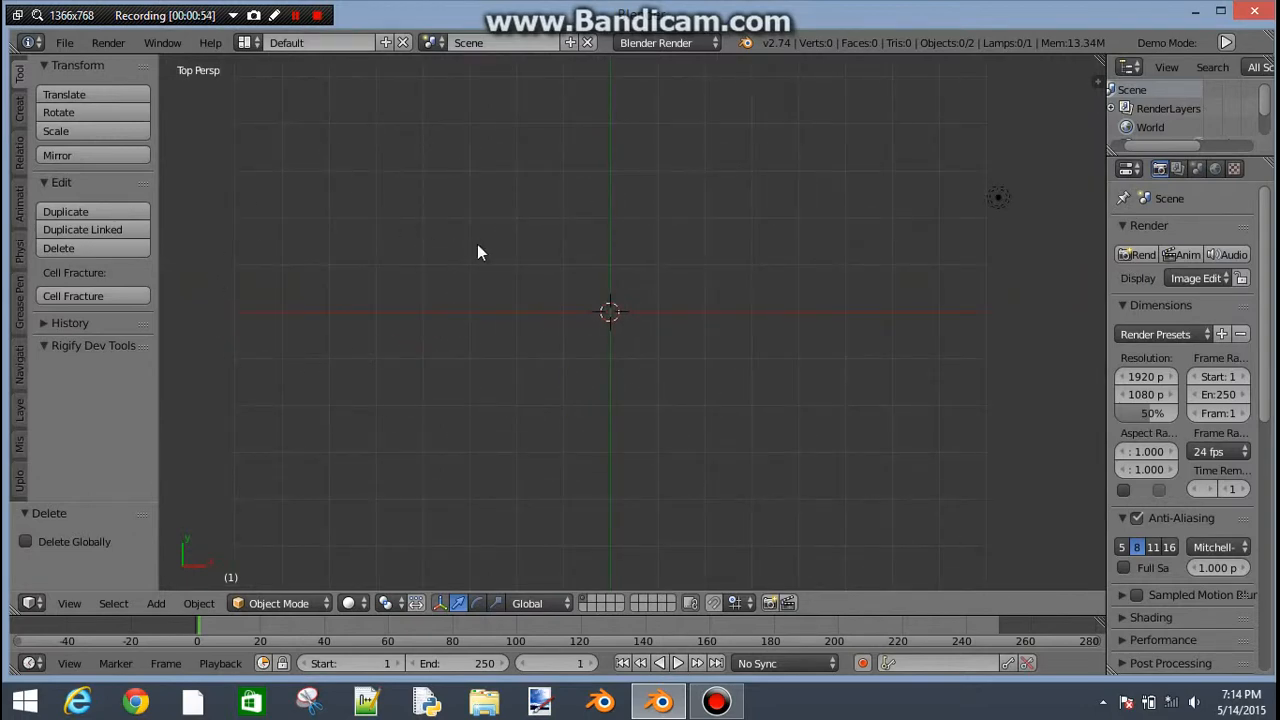
{"action": "key", "text": "space"}
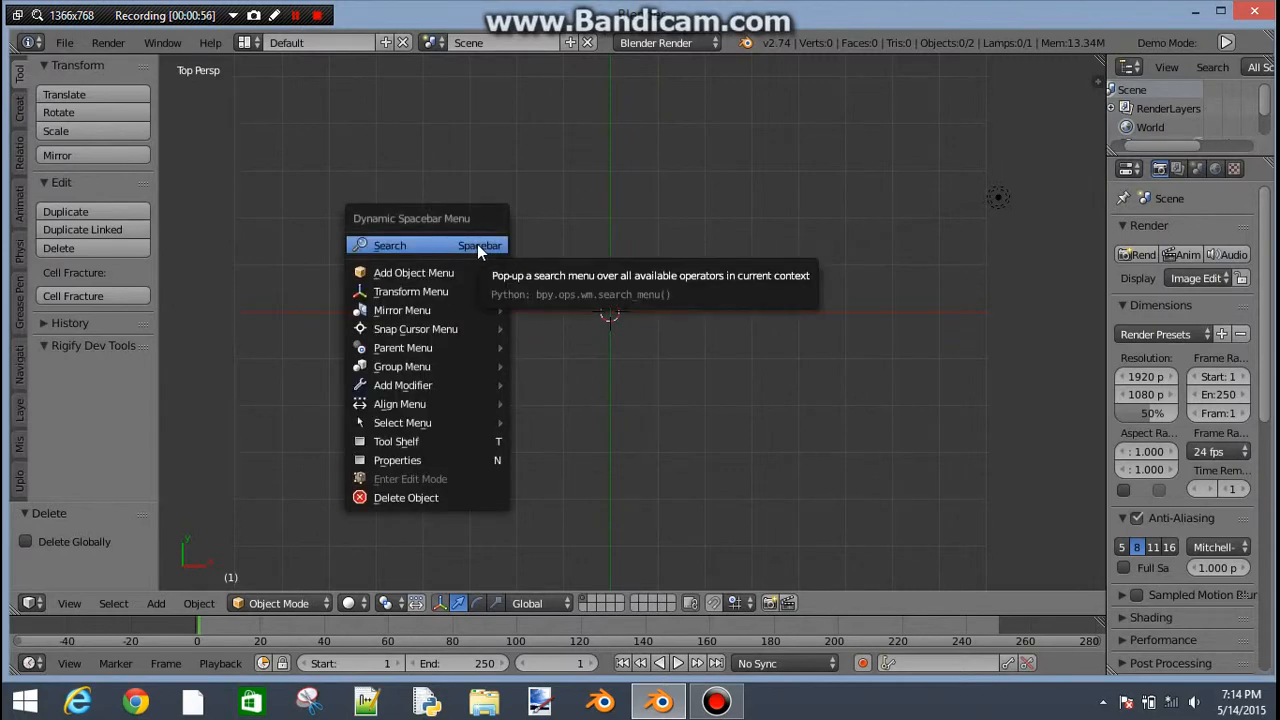
{"action": "key", "text": "Escape"}
{"action": "key", "text": "space"}
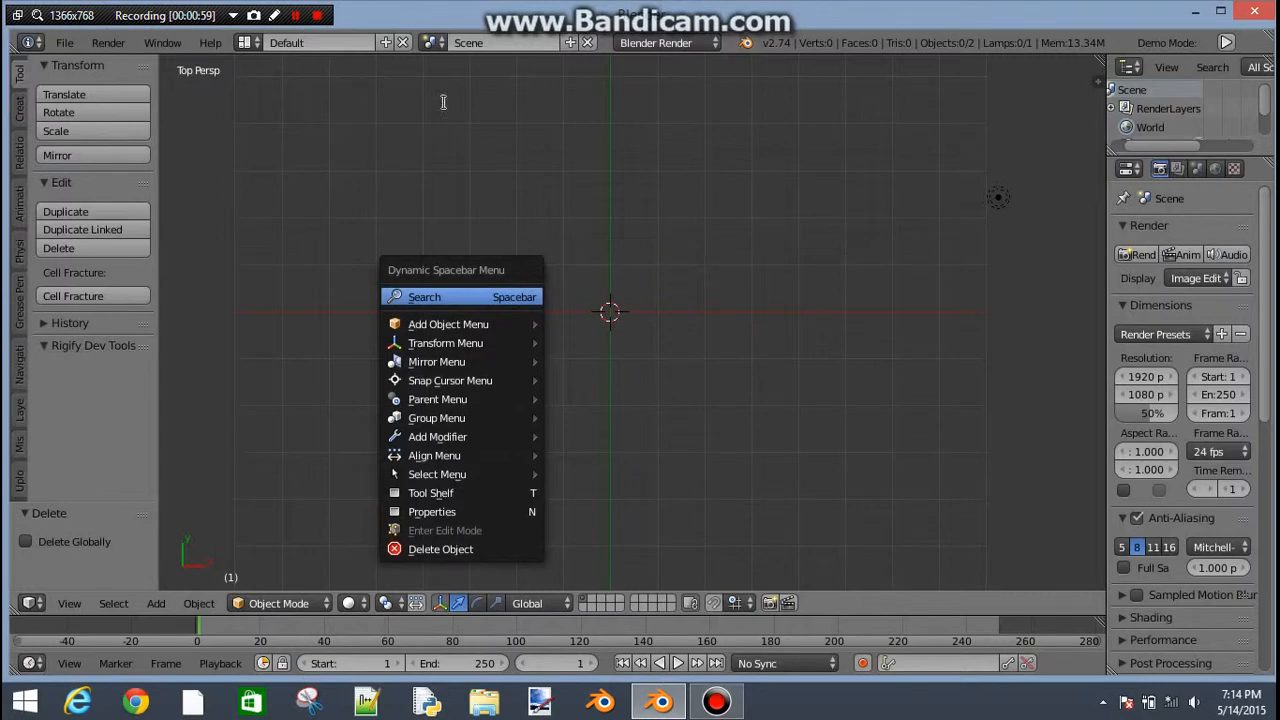
{"action": "key", "text": "Escape"}
- Find the Add Plane operator through the operator search and add a plane at the 3D cursor
{"action": "key", "text": "space"}
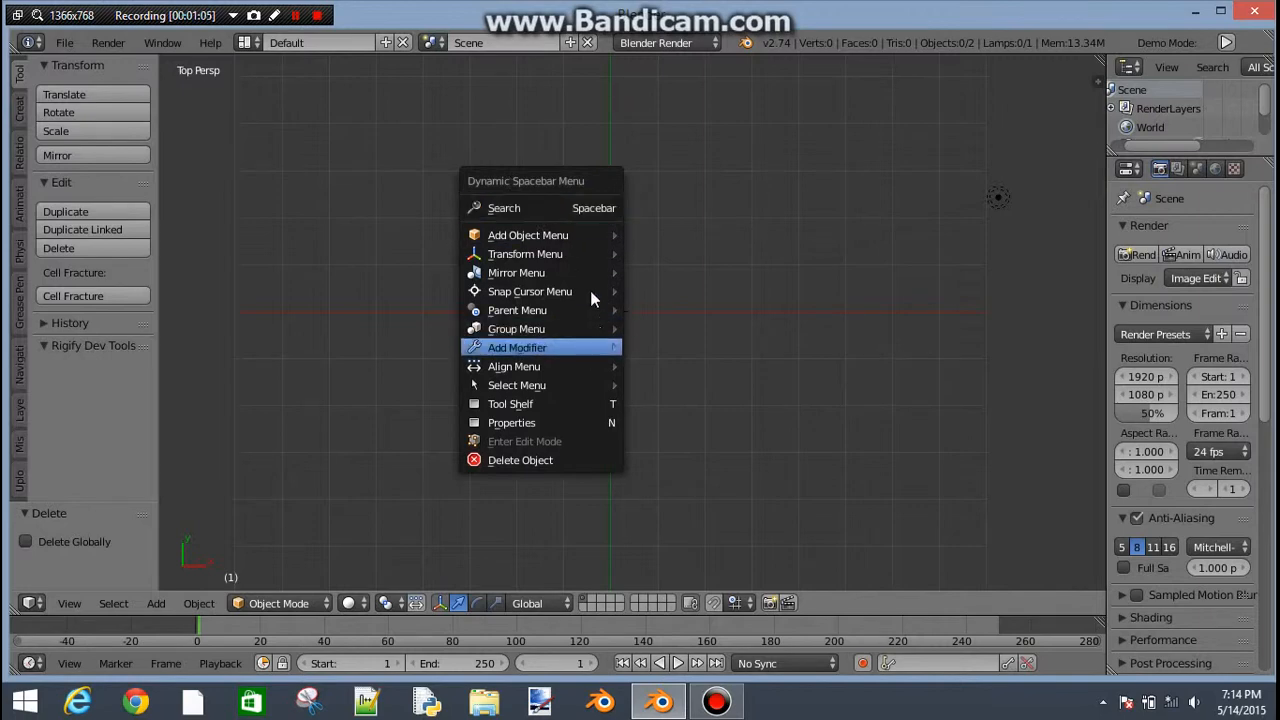
{"action": "left_click", "coordinate": [600, 208]}
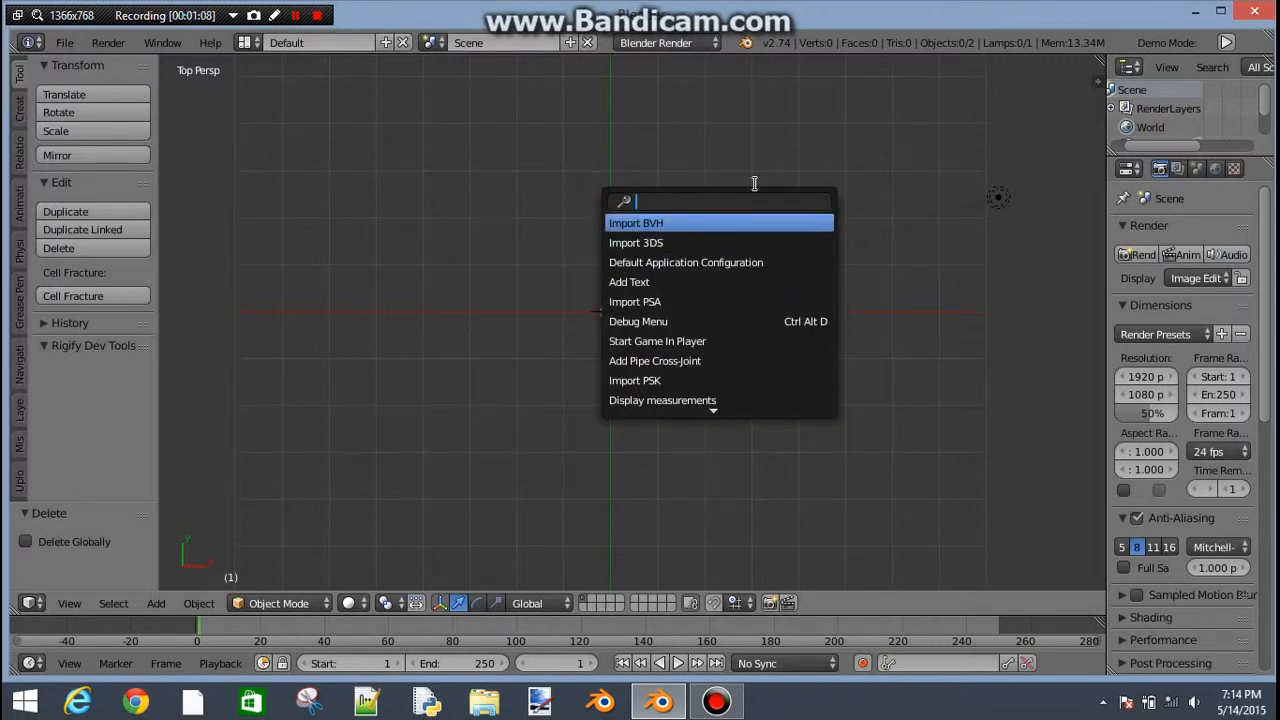
{"action": "type", "text": "add"}
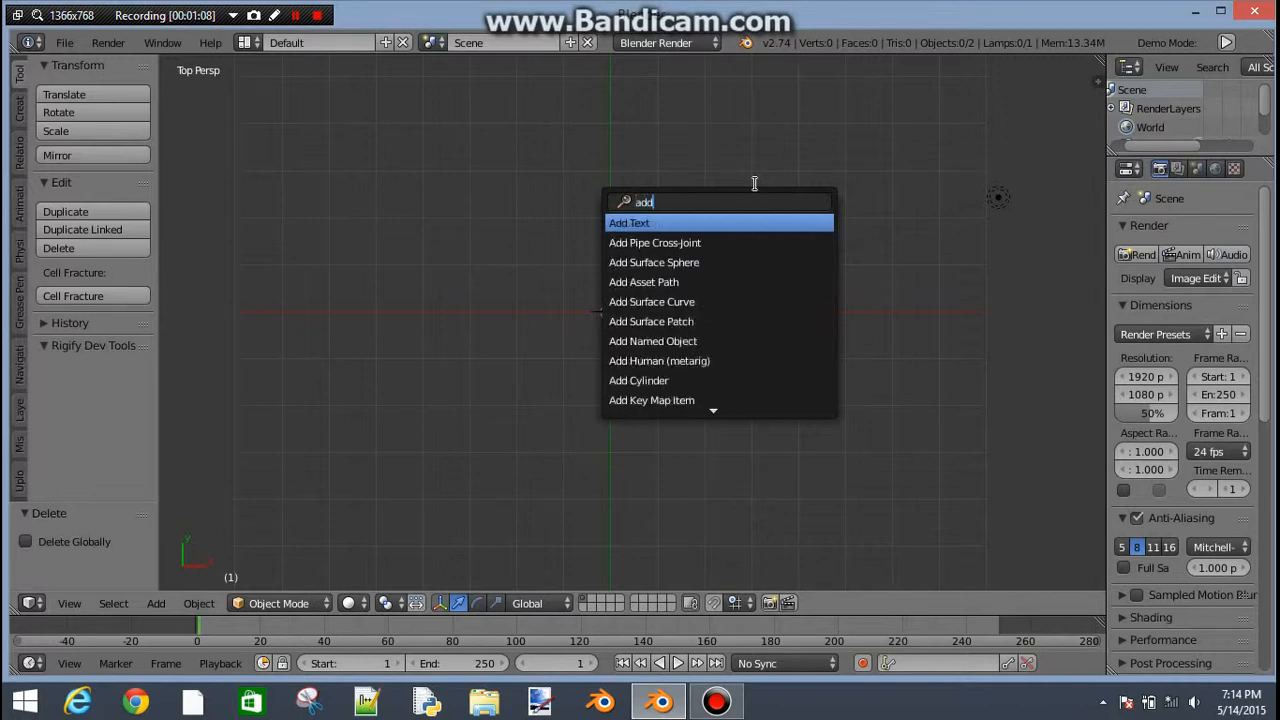
{"action": "type", "text": "plane"}
{"action": "key", "text": "Return"}
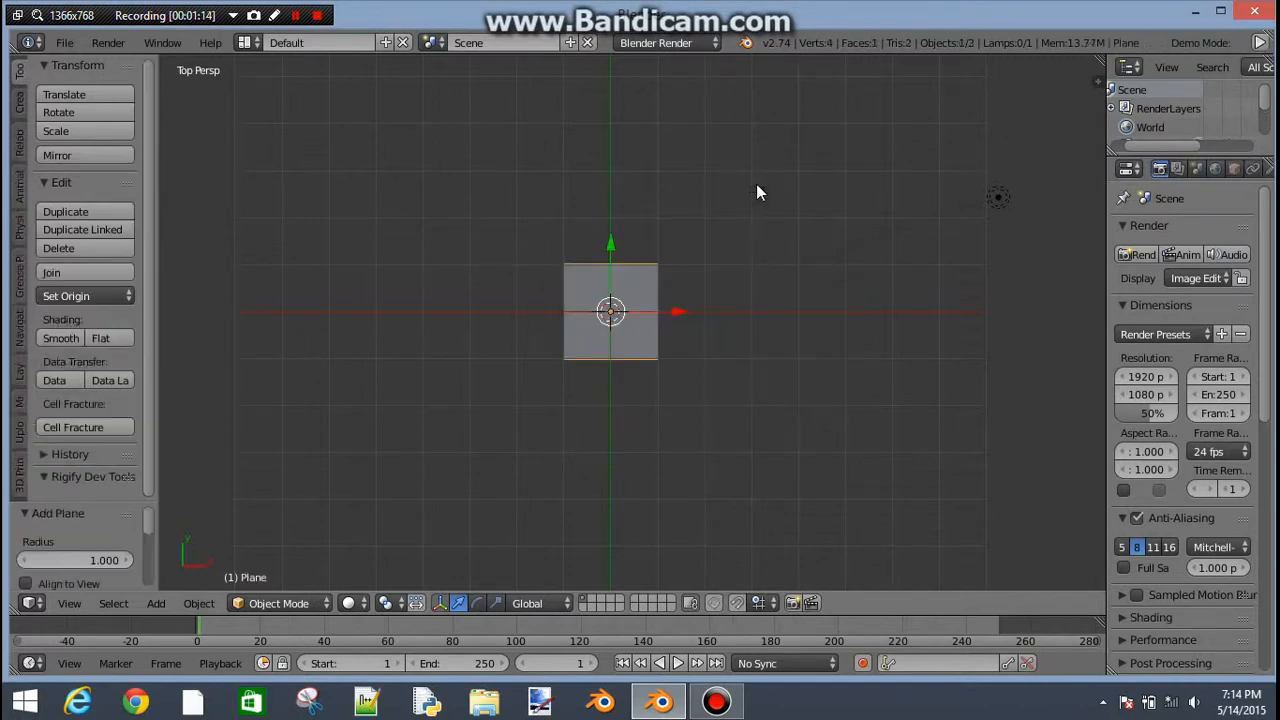
- Try scaling the plane freely to about twice its size without snapping
{"action": "middle_click_drag", "start_coordinate": [563, 391], "coordinate": [820, 228]}
{"action": "key", "text": "s"}
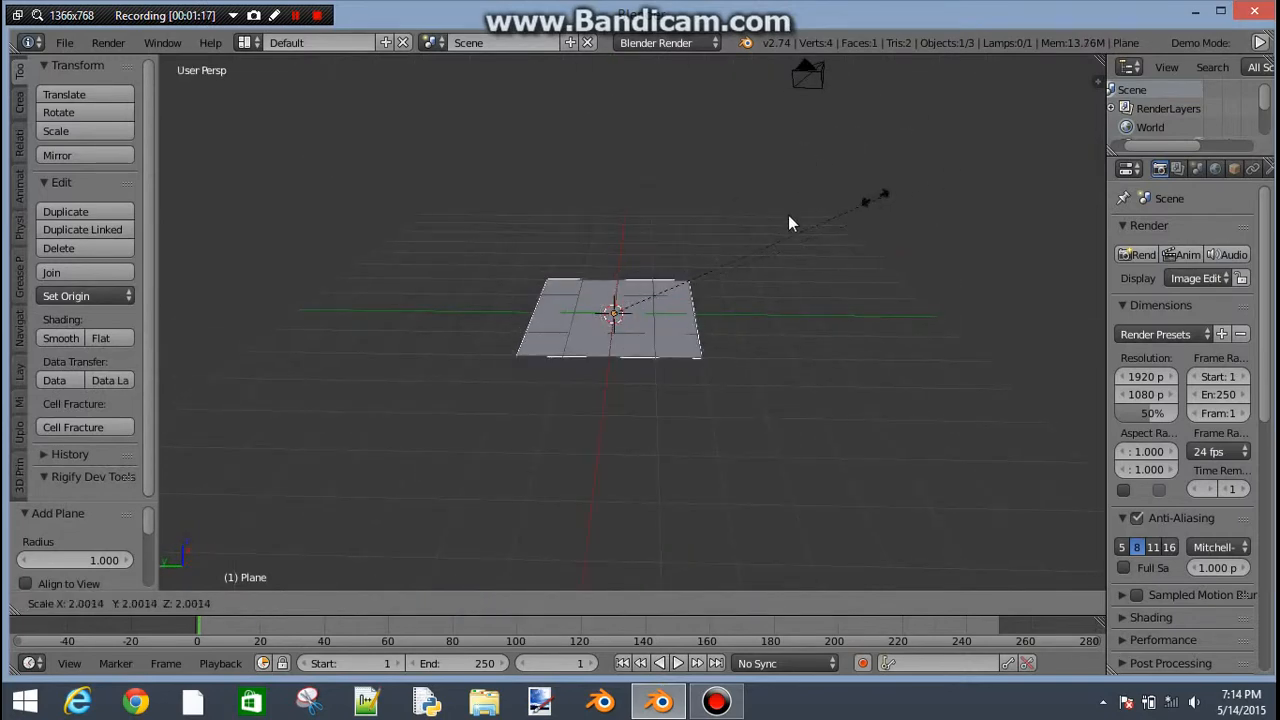
{"action": "right_click", "coordinate": [760, 228]}
{"action": "scroll", "coordinate": [772, 386], "scroll_direction": "down", "scroll_amount": 2}
{"action": "scroll", "coordinate": [769, 383], "scroll_direction": "up", "scroll_amount": 4}
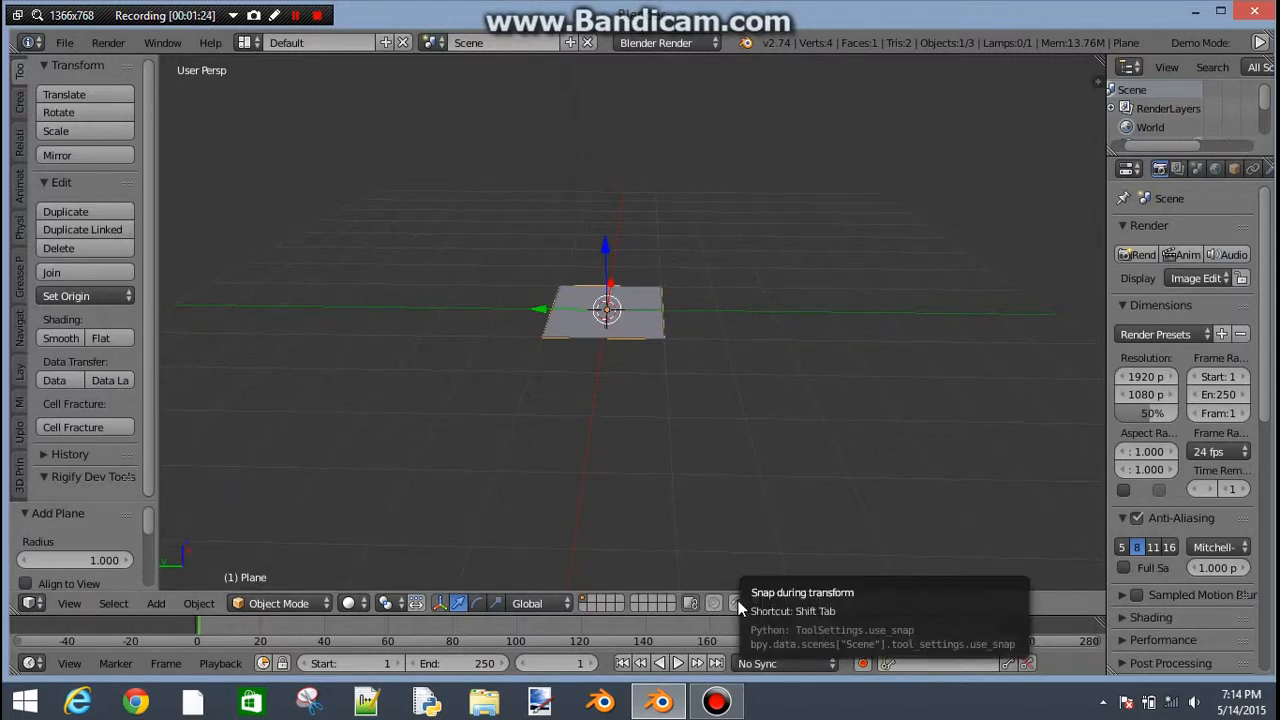
- Turn on snapping during transforms
{"action": "left_click_drag", "start_coordinate": [744, 613], "coordinate": [743, 617]}
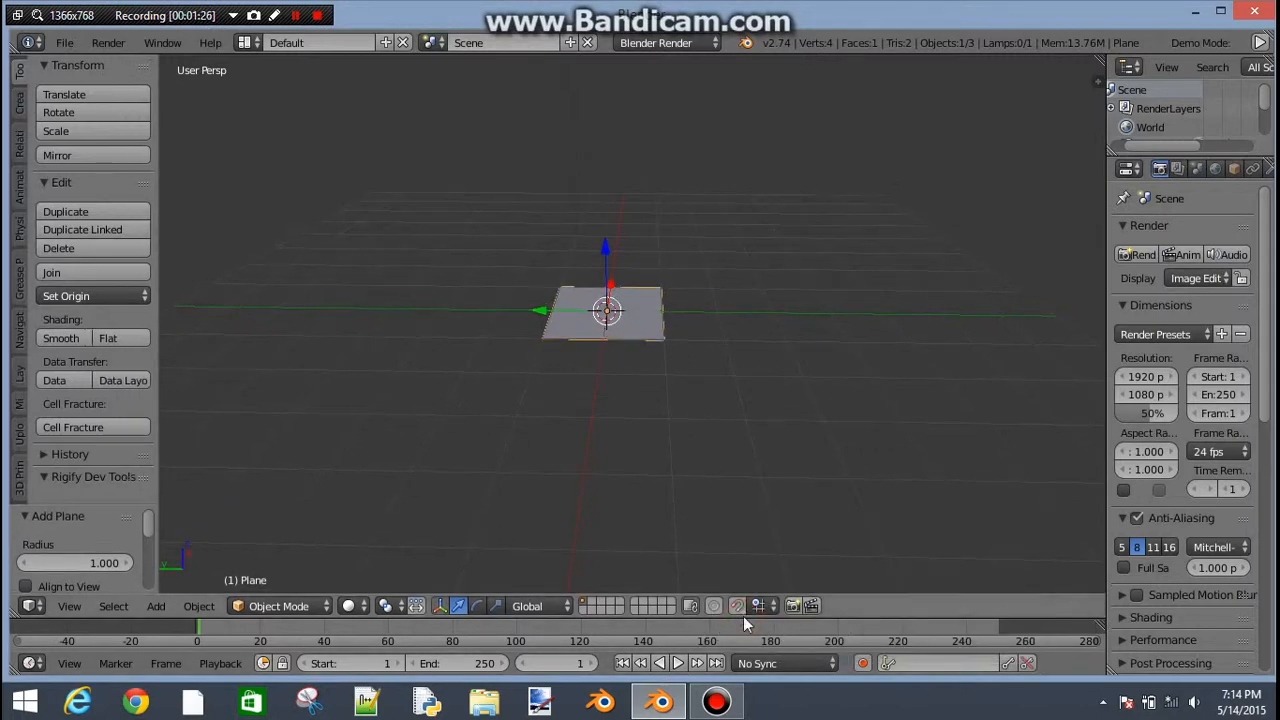
{"action": "left_click", "coordinate": [739, 606]}
{"action": "scroll", "coordinate": [613, 354], "scroll_direction": "up", "scroll_amount": 5}
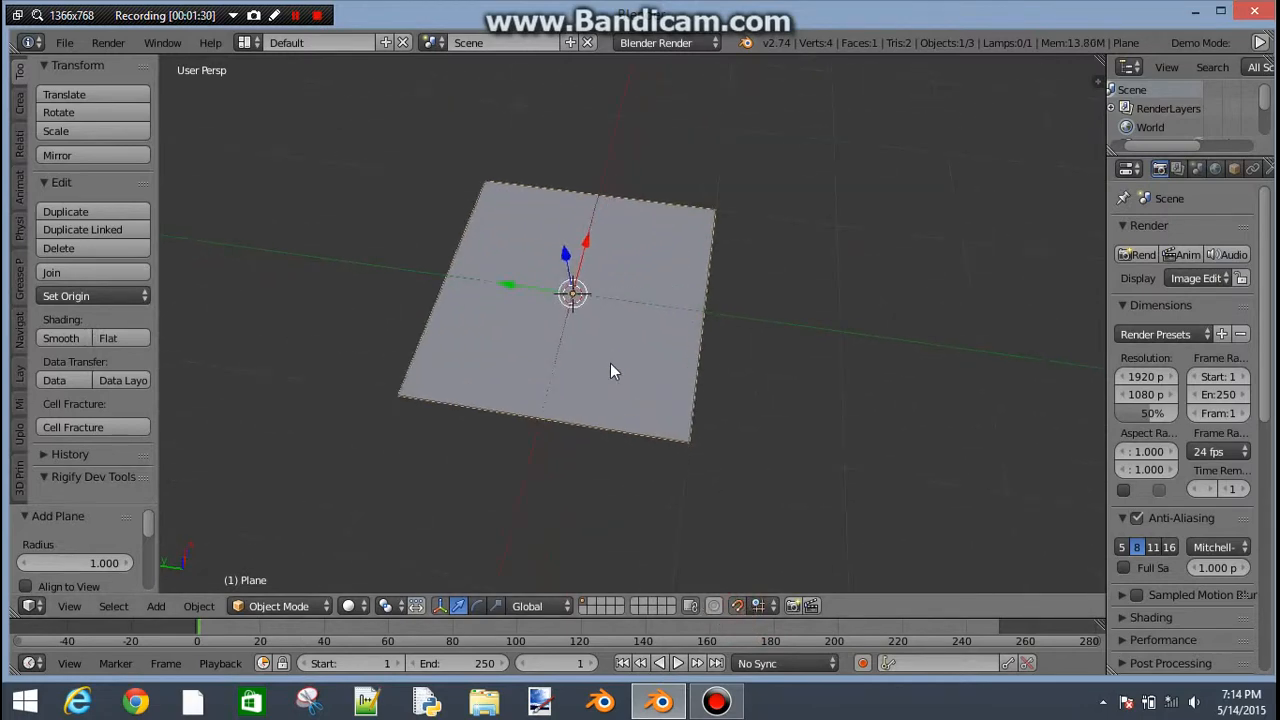
- Try scaling the plane uniformly in snapped increments
{"action": "key", "text": "s"}
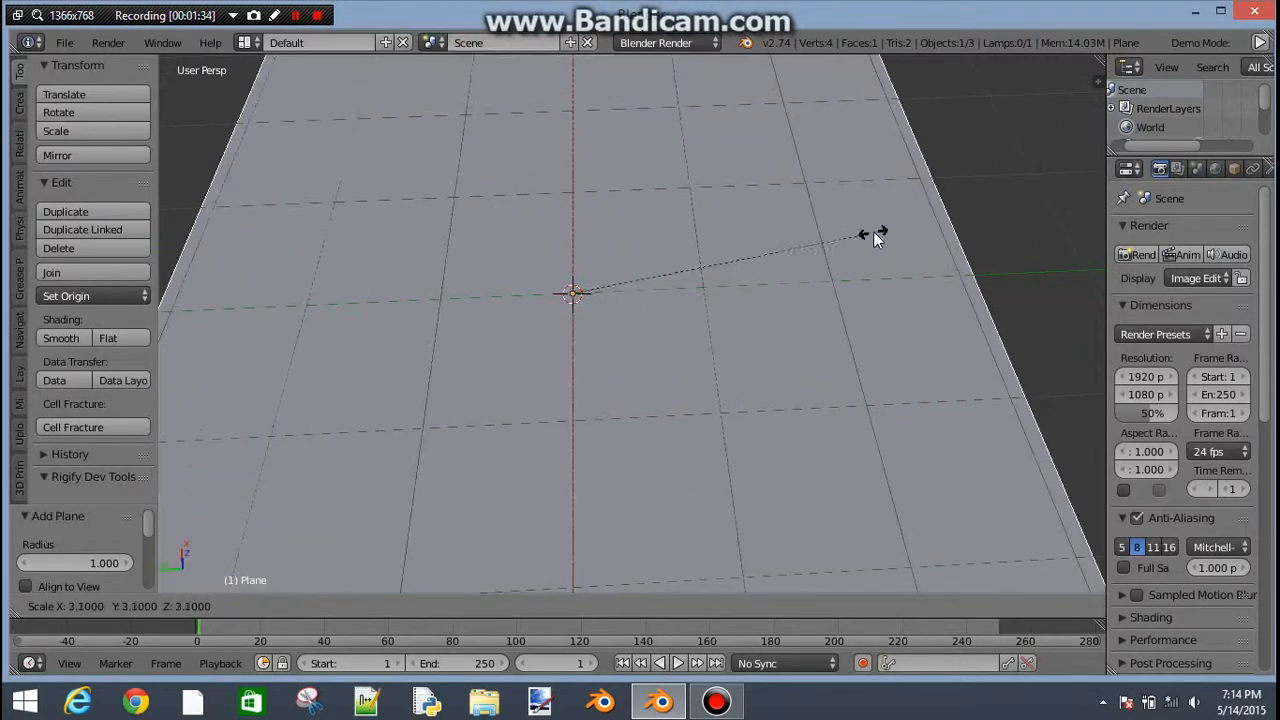
{"action": "left_click", "coordinate": [699, 301]}
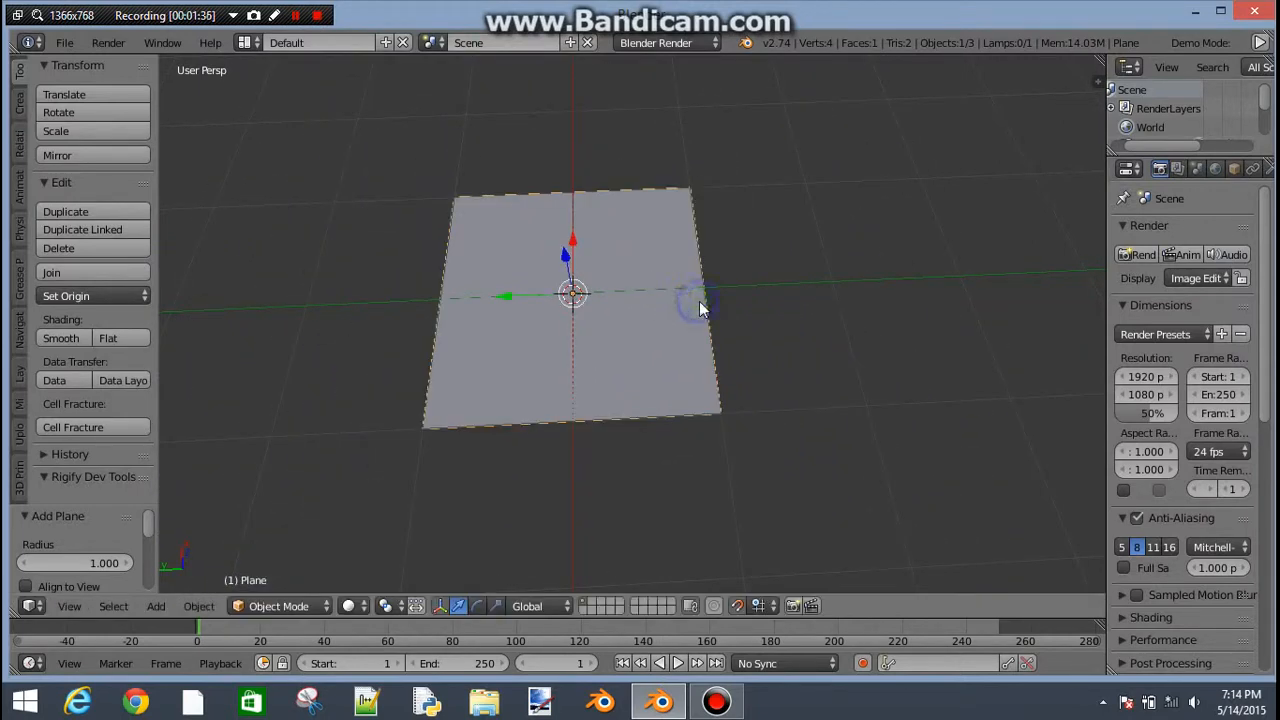
{"action": "scroll", "coordinate": [699, 301], "scroll_direction": "down", "scroll_amount": 6}
{"action": "scroll", "coordinate": [594, 365], "scroll_direction": "up", "scroll_amount": 4}
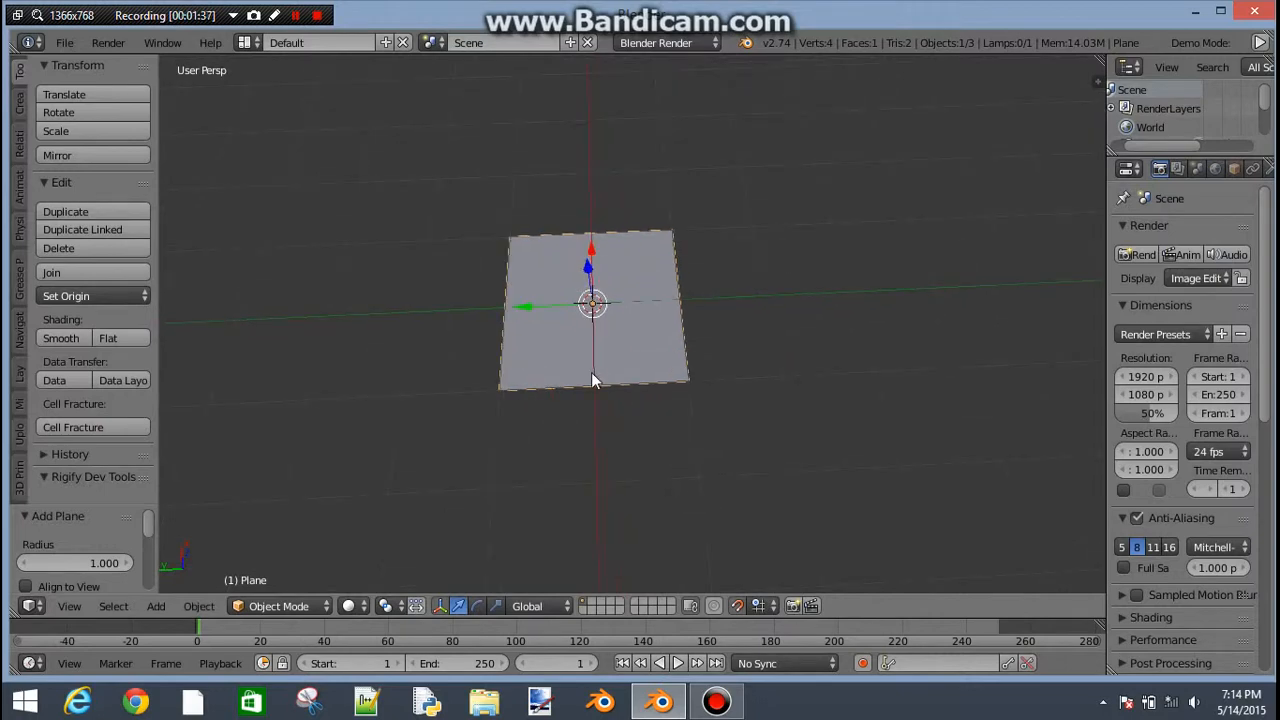
{"action": "middle_click_drag", "start_coordinate": [635, 329], "coordinate": [678, 299], "text": "shift"}
{"action": "scroll", "coordinate": [678, 299], "scroll_direction": "up", "scroll_amount": 2}
{"action": "scroll", "coordinate": [678, 299], "scroll_direction": "down", "scroll_amount": 8}
{"action": "key", "text": "s"}
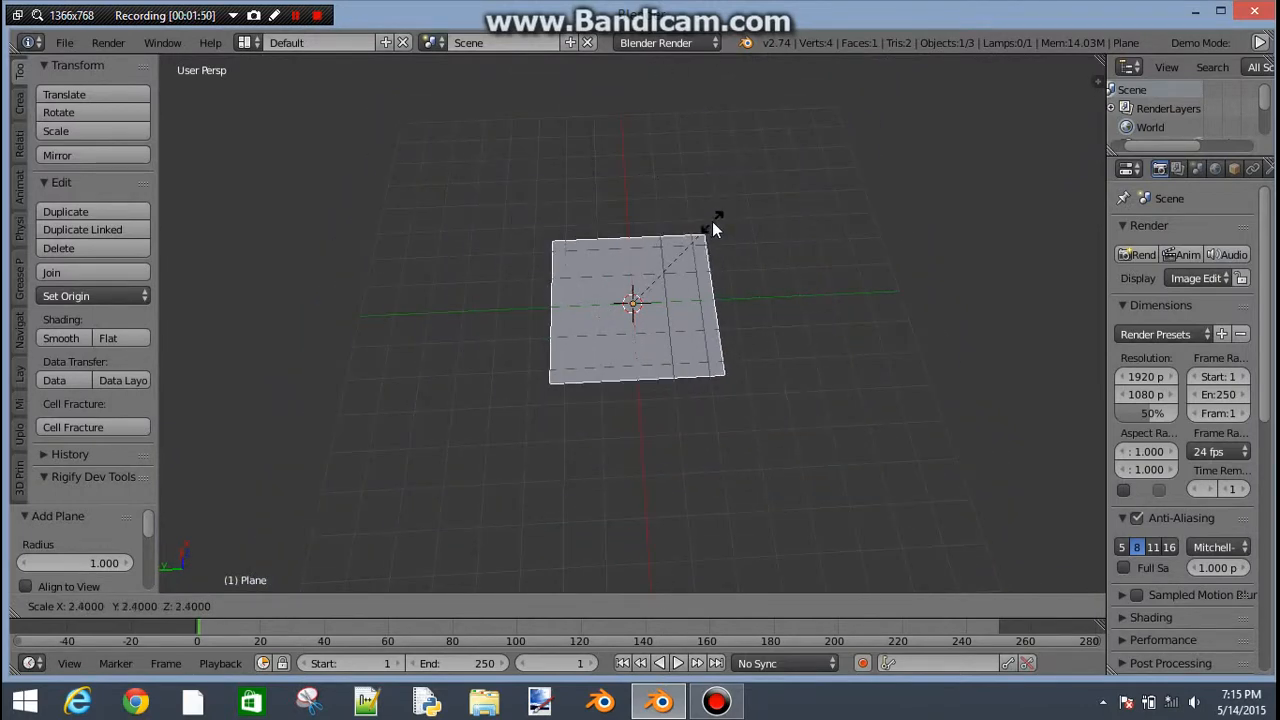
{"action": "right_click", "coordinate": [1000, 222]}
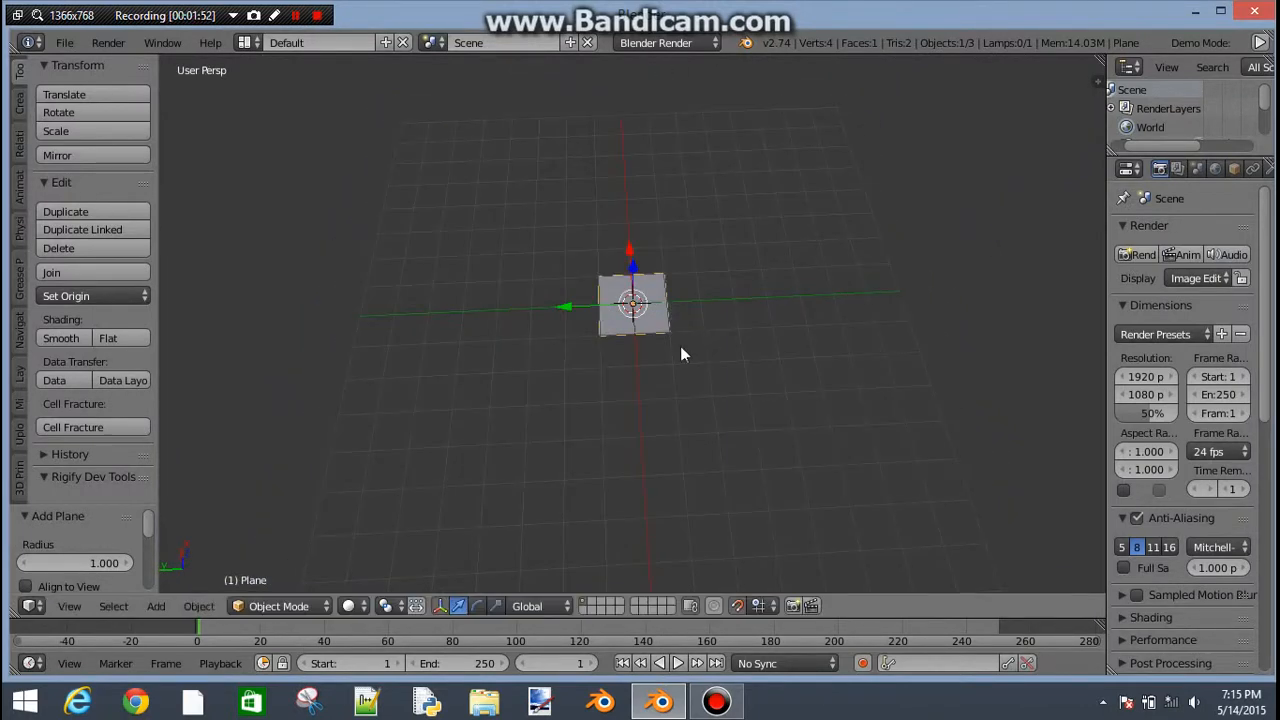
- Scale the plane up uniformly by a factor of 11
{"action": "scroll", "coordinate": [680, 353], "scroll_direction": "up", "scroll_amount": 6}
{"action": "middle_click_drag", "start_coordinate": [705, 234], "coordinate": [1020, 306]}
{"action": "scroll", "coordinate": [590, 281], "scroll_direction": "down", "scroll_amount": 6}
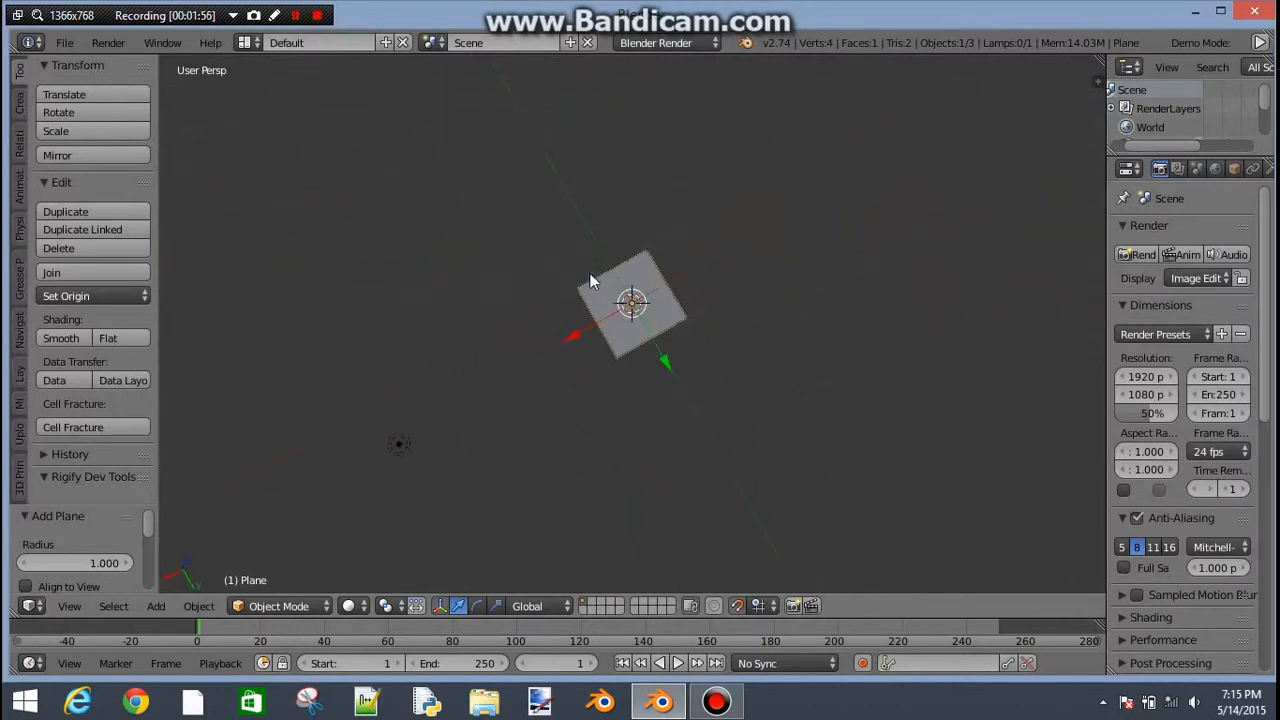
{"action": "scroll", "coordinate": [590, 281], "scroll_direction": "down", "scroll_amount": 5}
{"action": "middle_click_drag", "start_coordinate": [497, 404], "coordinate": [712, 371]}
{"action": "scroll", "coordinate": [676, 363], "scroll_direction": "up", "scroll_amount": 3}
{"action": "scroll", "coordinate": [676, 363], "scroll_direction": "down", "scroll_amount": 3}
{"action": "scroll", "coordinate": [675, 363], "scroll_direction": "up", "scroll_amount": 4}
{"action": "scroll", "coordinate": [675, 363], "scroll_direction": "down", "scroll_amount": 4}
{"action": "scroll", "coordinate": [675, 363], "scroll_direction": "up", "scroll_amount": 5}
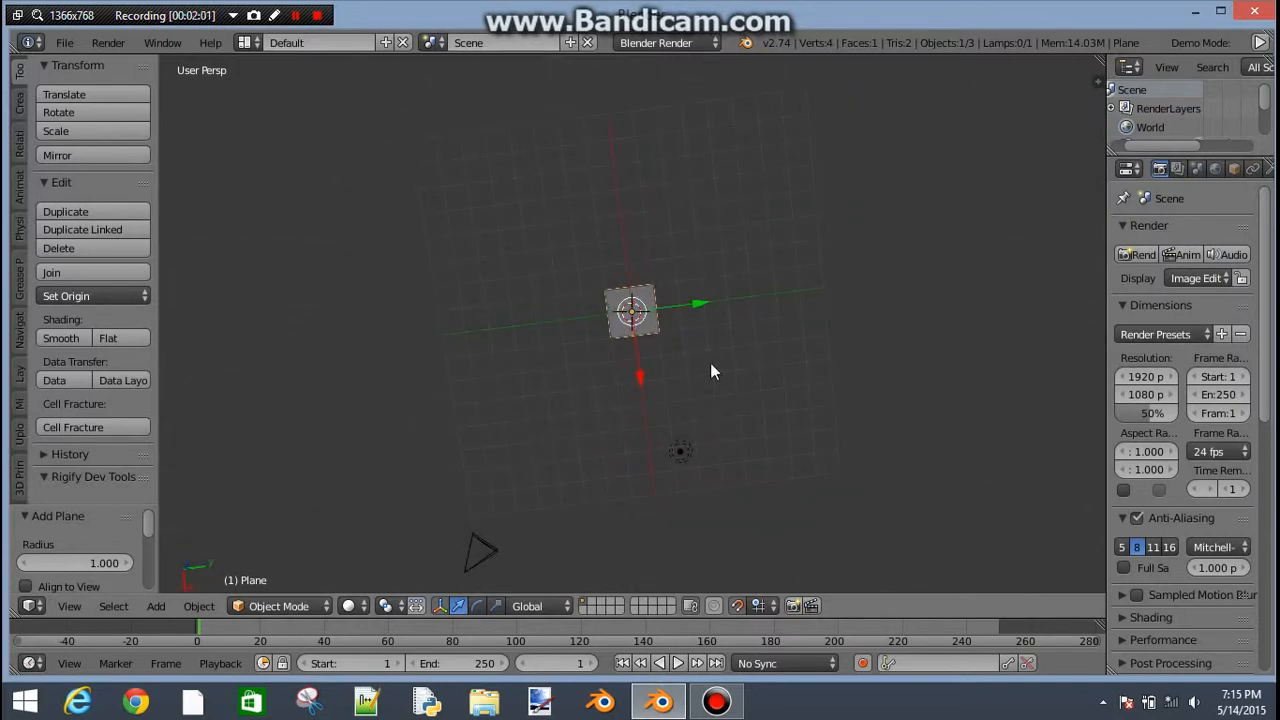
{"action": "key", "text": "s"}
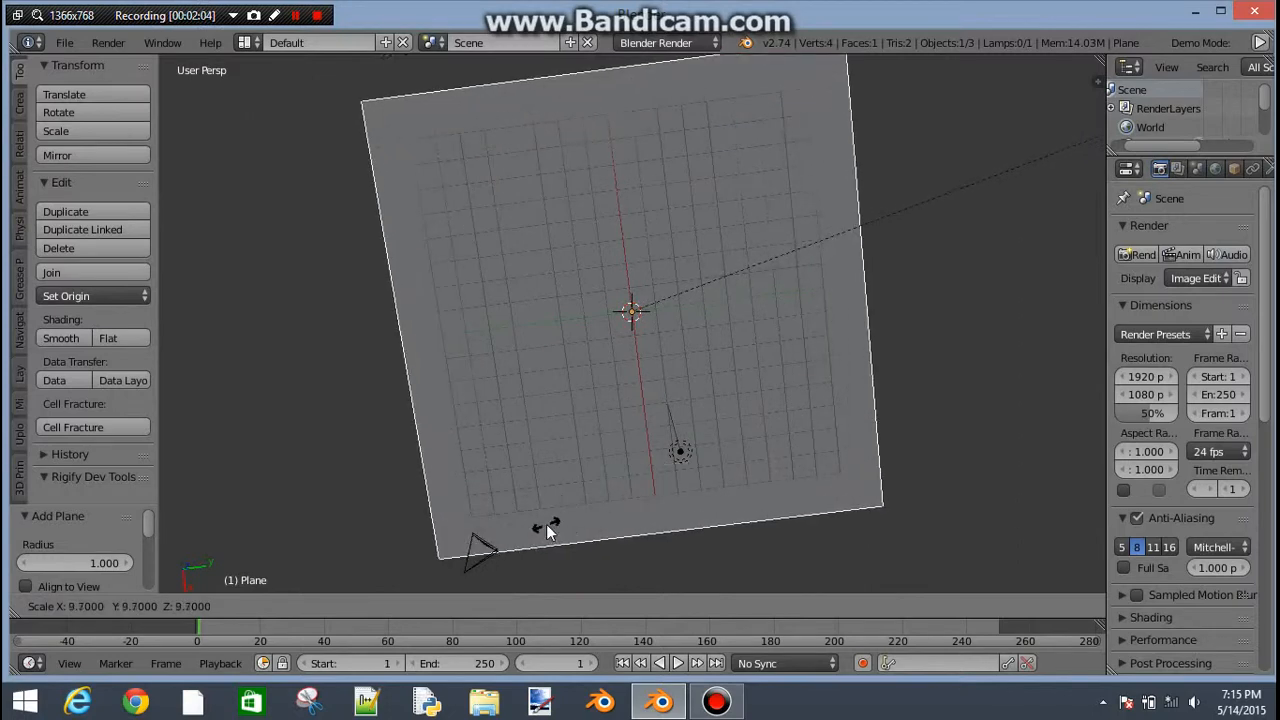
{"action": "left_click", "coordinate": [643, 449]}
- Try scaling the plane along the X axis only, then along the Y axis only
{"action": "middle_click_drag", "start_coordinate": [594, 531], "coordinate": [697, 397]}
{"action": "key", "text": "s"}
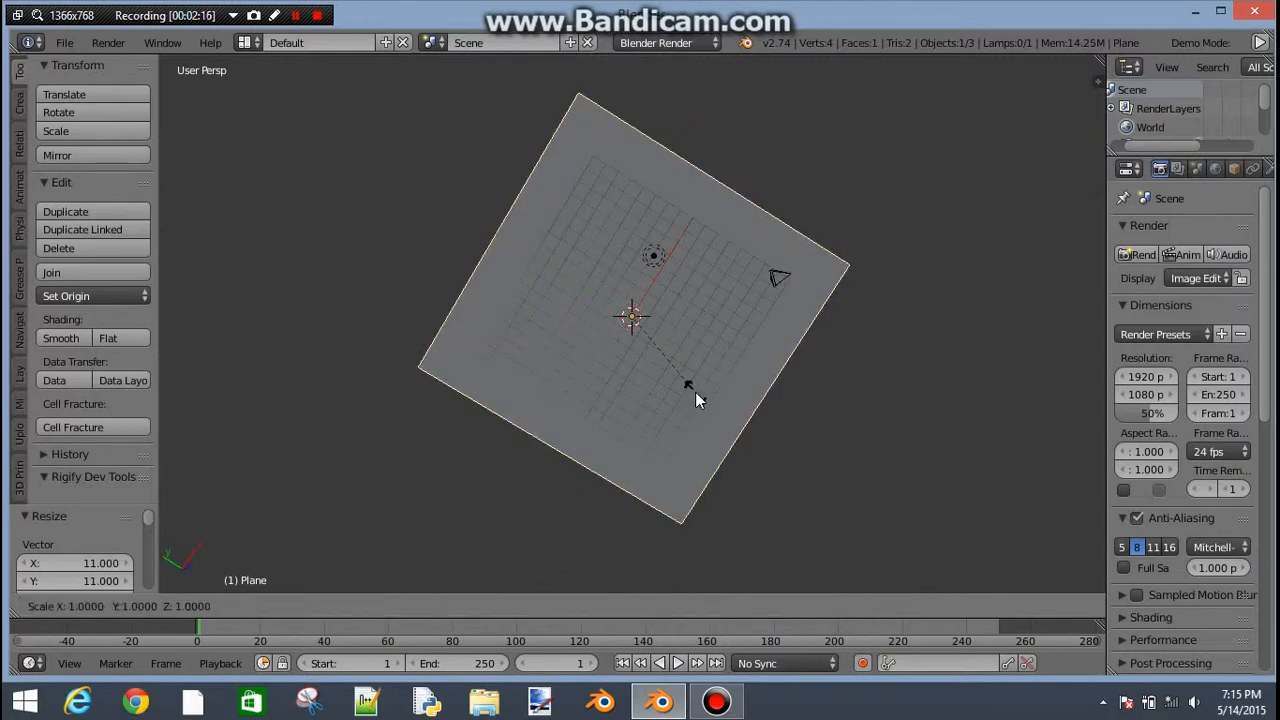
{"action": "key", "text": "x"}
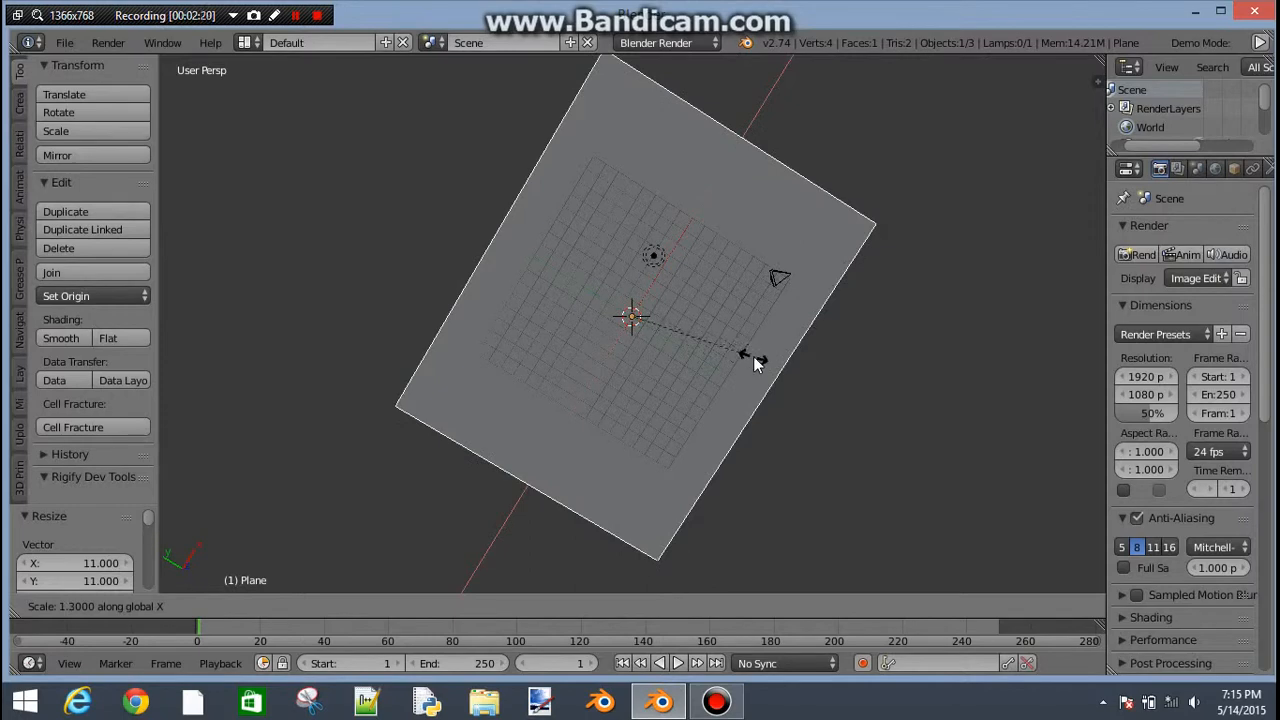
{"action": "key", "text": "y"}
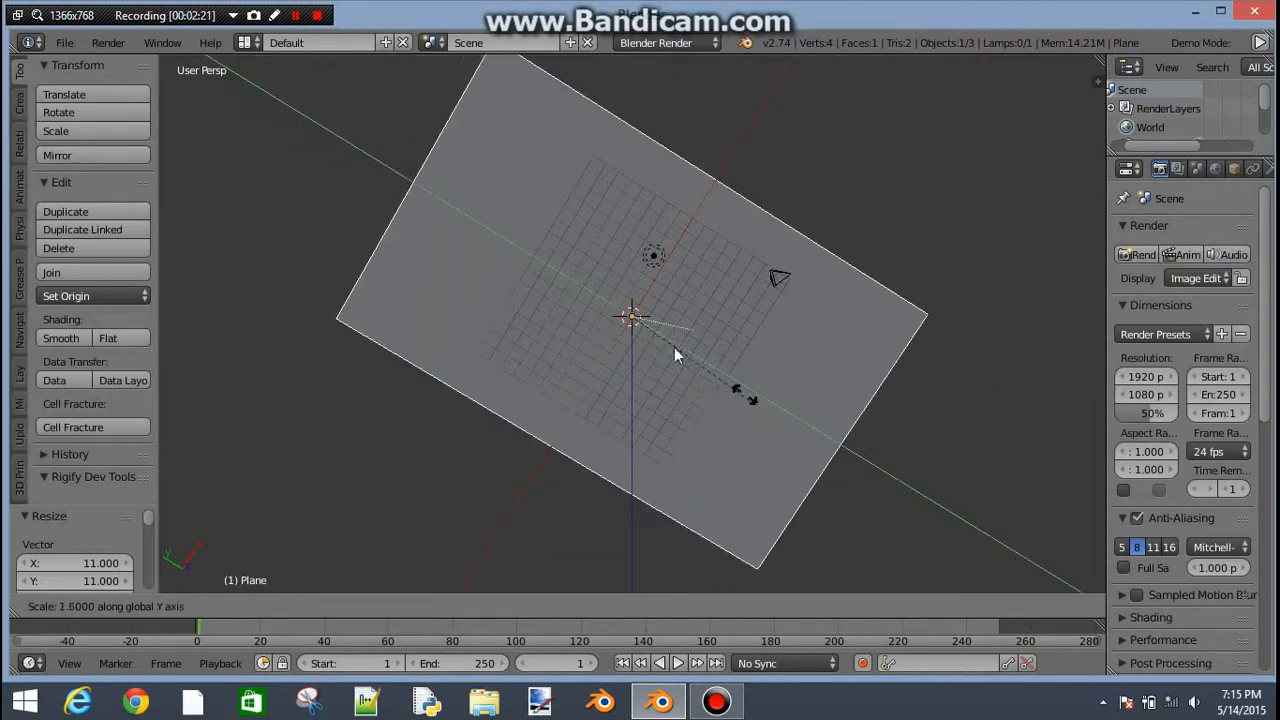
{"action": "left_click", "coordinate": [792, 235]}
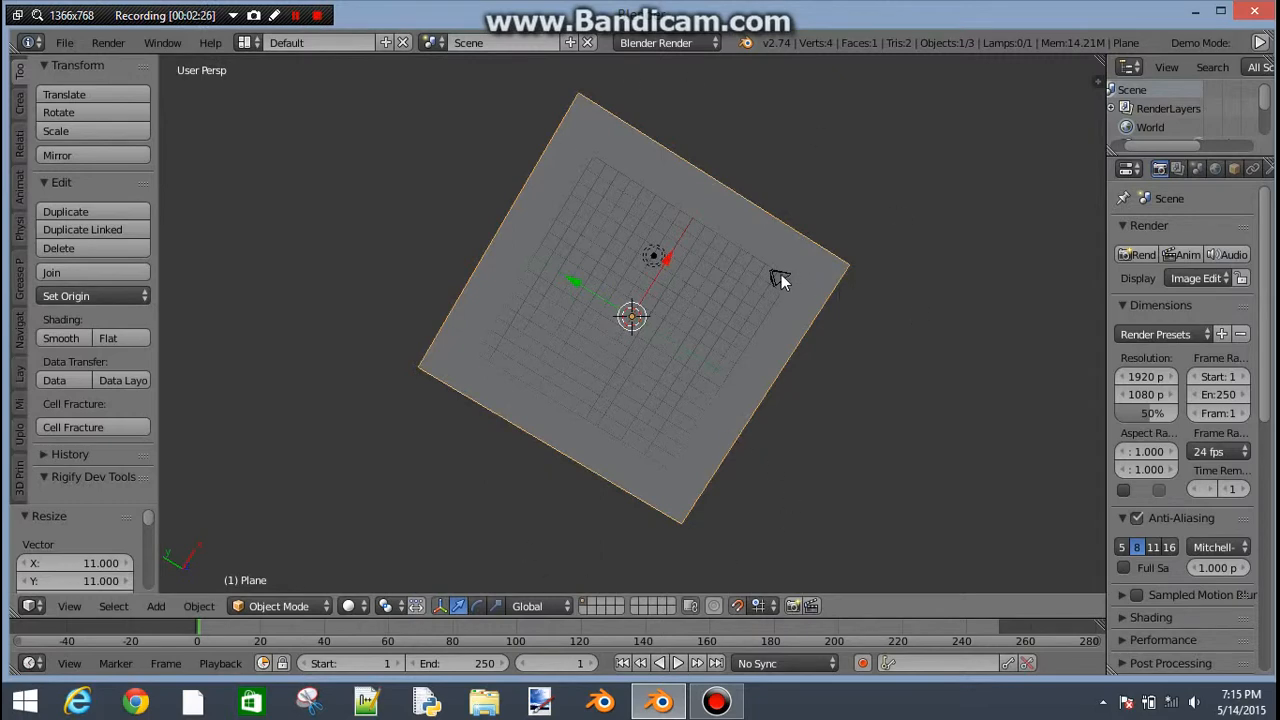
- Scale the plane by 1.4 along the global X axis only
{"action": "key", "text": "s"}
{"action": "key", "text": "x"}
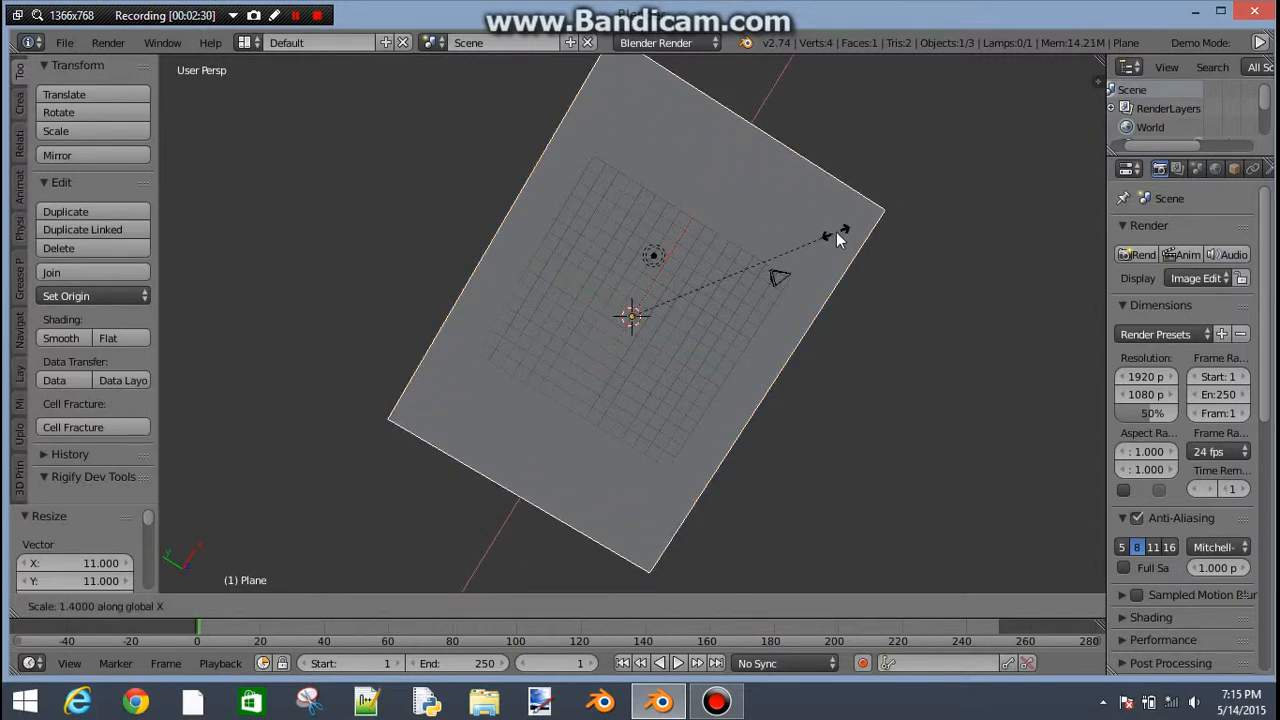
{"action": "left_click", "coordinate": [836, 232]}
{"action": "middle_click_drag", "start_coordinate": [836, 232], "coordinate": [463, 290]}
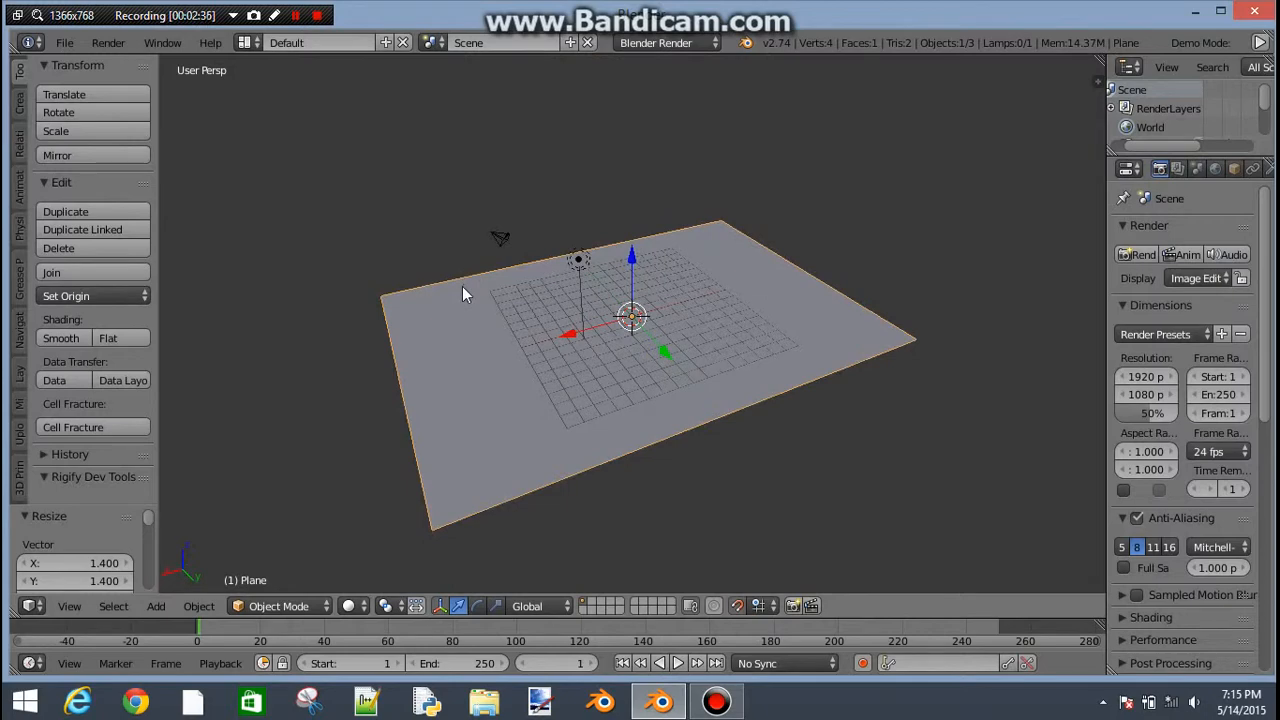
{"action": "middle_click_drag", "start_coordinate": [836, 230], "coordinate": [493, 326]}
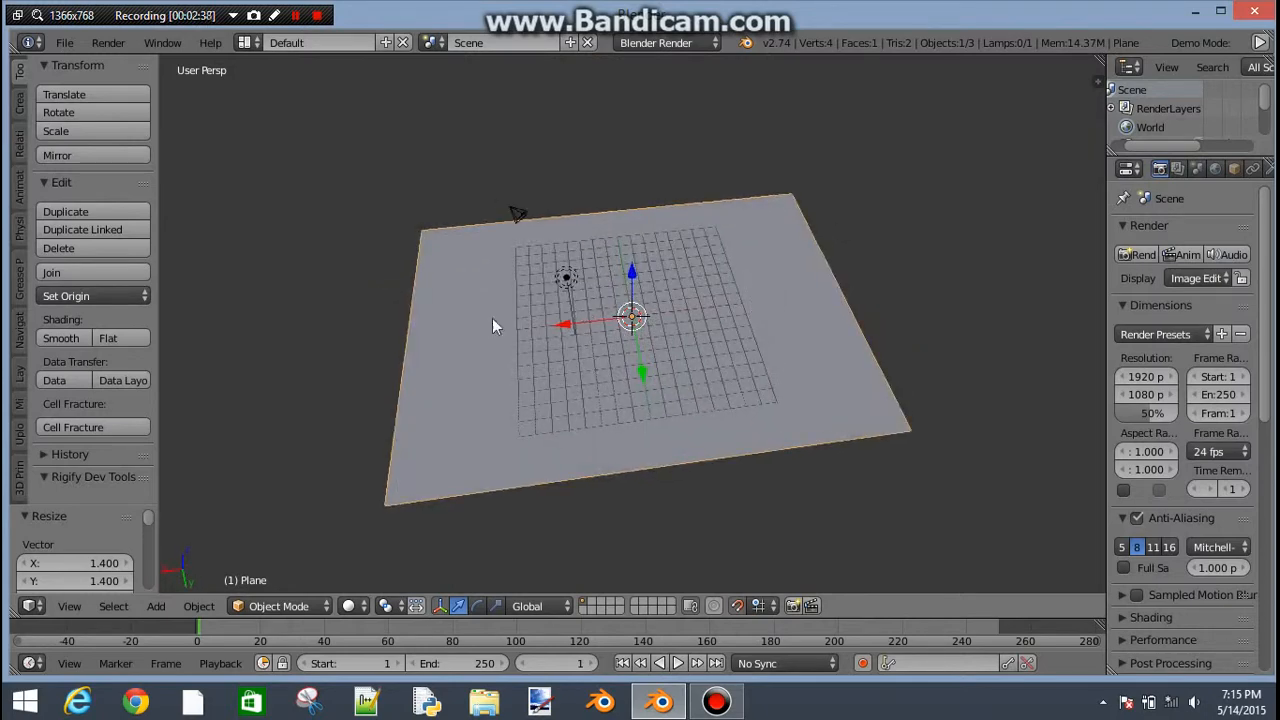
- Enter Edit Mode on the plane and subdivide it five times with one cut each
{"action": "left_click", "coordinate": [300, 605]}
{"action": "left_click", "coordinate": [323, 560]}
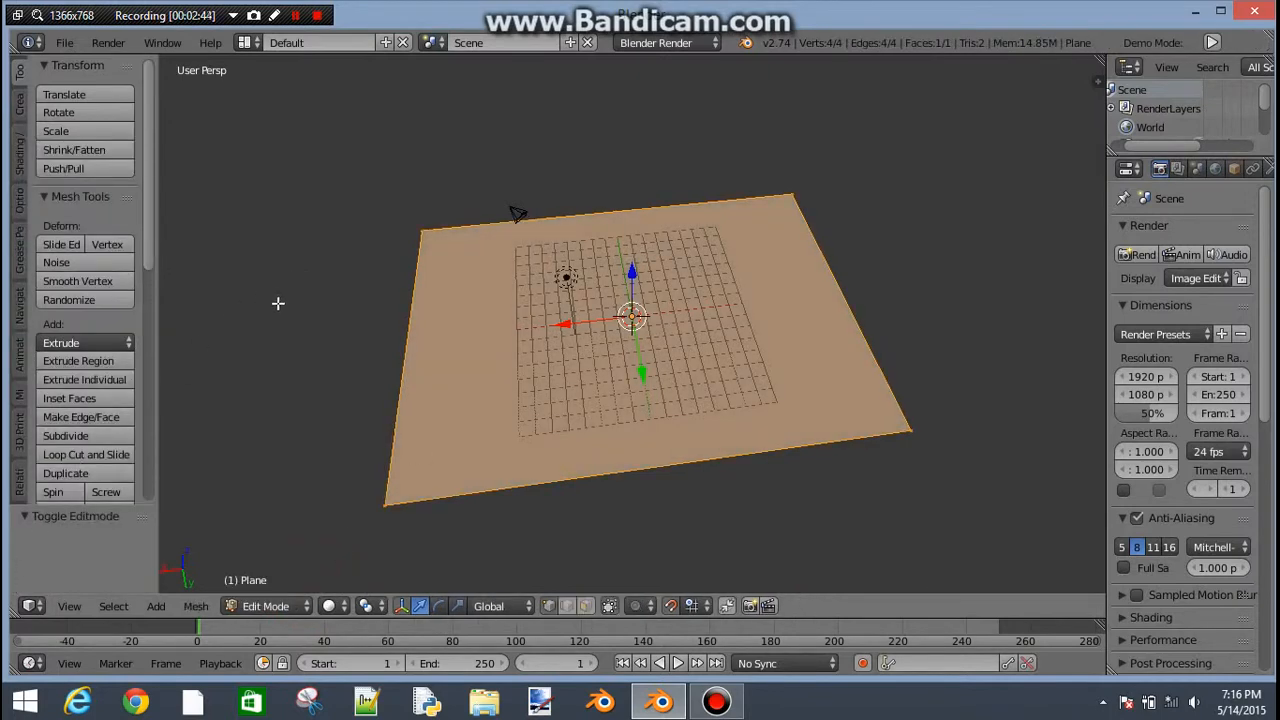
{"action": "scroll", "coordinate": [120, 395], "scroll_direction": "down", "scroll_amount": 5}
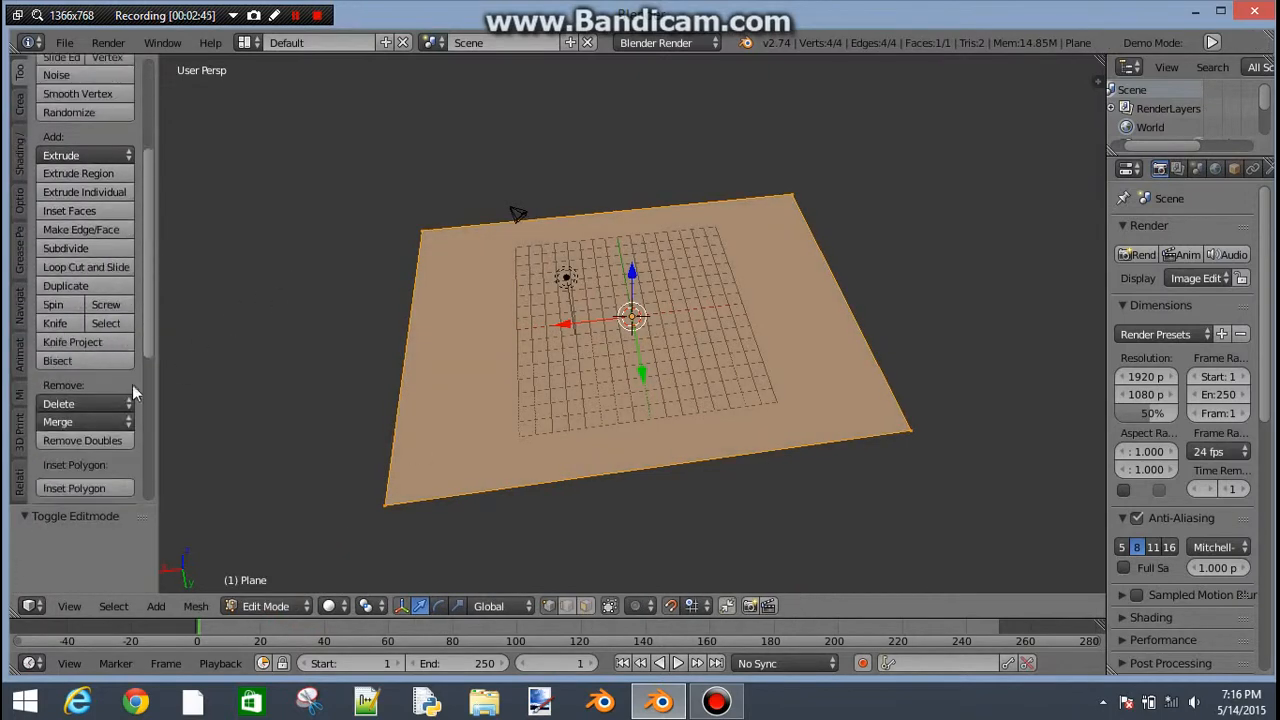
{"action": "left_click", "coordinate": [84, 249]}
{"action": "left_click", "coordinate": [84, 245]}
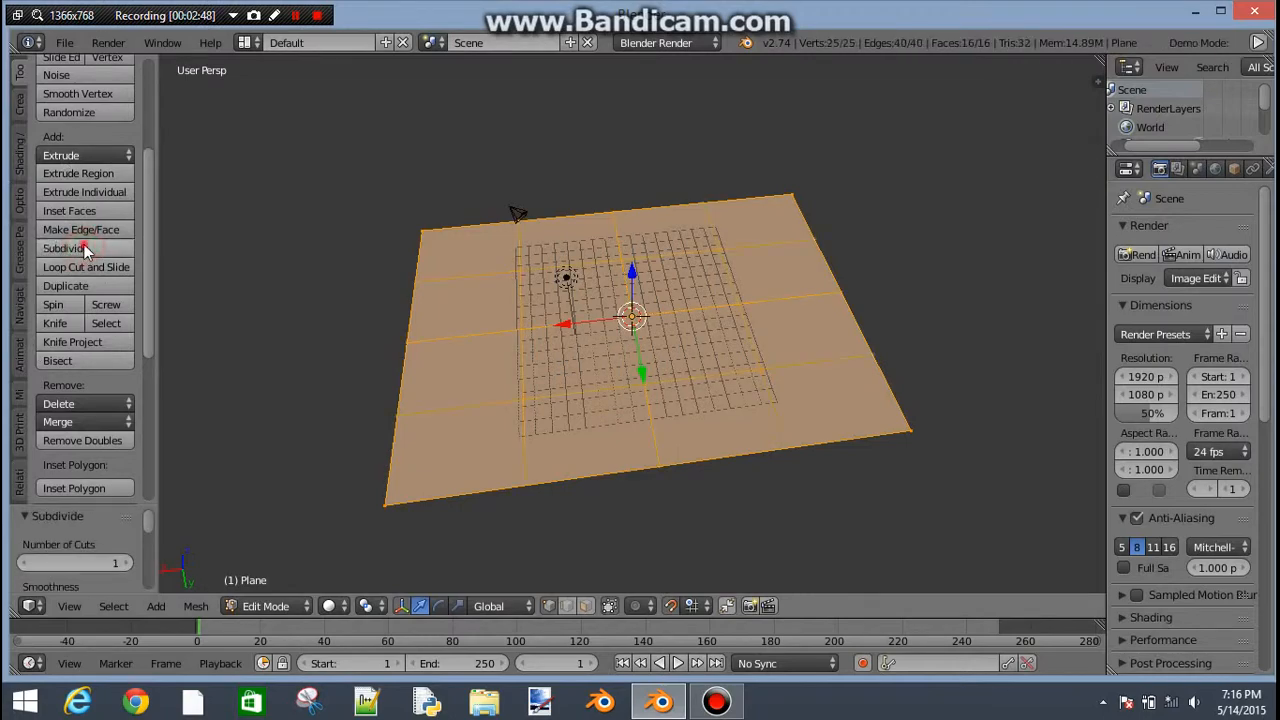
{"action": "left_click", "coordinate": [84, 244]}
{"action": "left_click", "coordinate": [84, 244]}
{"action": "left_click", "coordinate": [84, 248]}
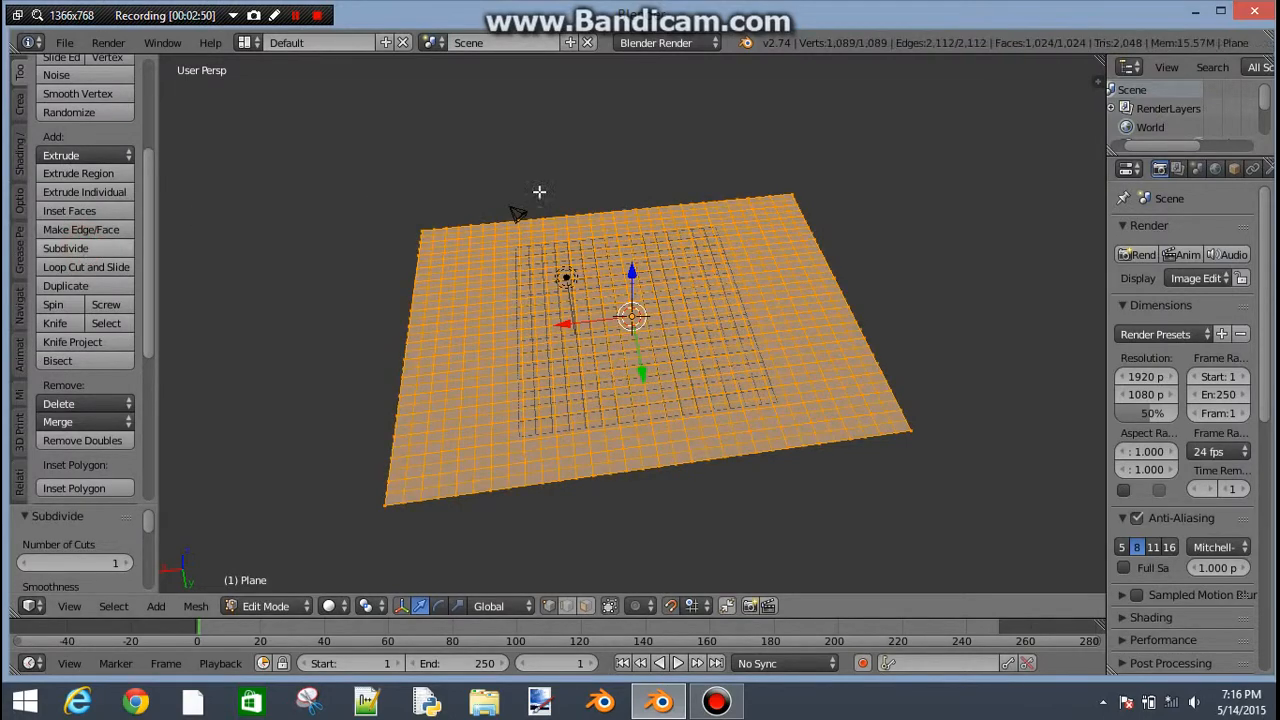
- Switch the mesh selection to face mode and select a single face of the subdivided plane
{"action": "middle_click_drag", "start_coordinate": [540, 194], "coordinate": [567, 352]}
{"action": "middle_click_drag", "start_coordinate": [568, 391], "coordinate": [223, 263]}
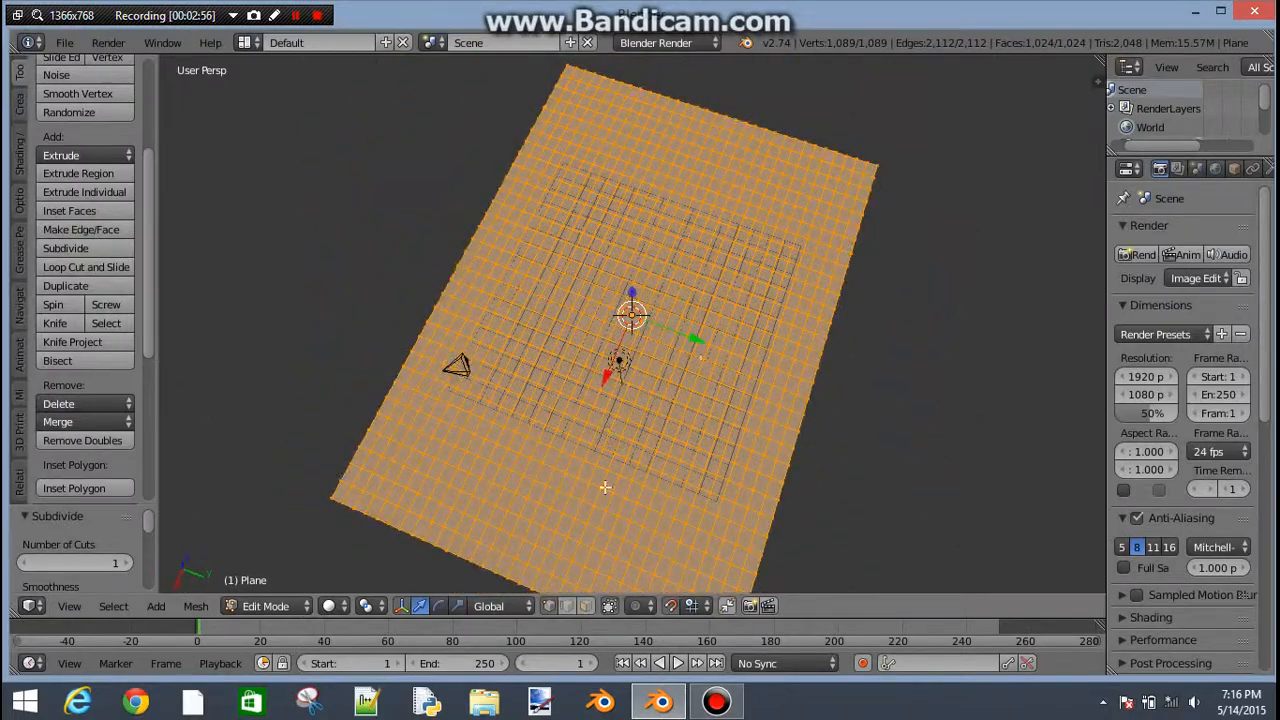
{"action": "scroll", "coordinate": [611, 489], "scroll_direction": "down", "scroll_amount": 3}
{"action": "scroll", "coordinate": [611, 489], "scroll_direction": "up", "scroll_amount": 4}
{"action": "middle_click_drag", "start_coordinate": [611, 489], "coordinate": [485, 517]}
{"action": "scroll", "coordinate": [92, 342], "scroll_direction": "down", "scroll_amount": 1}
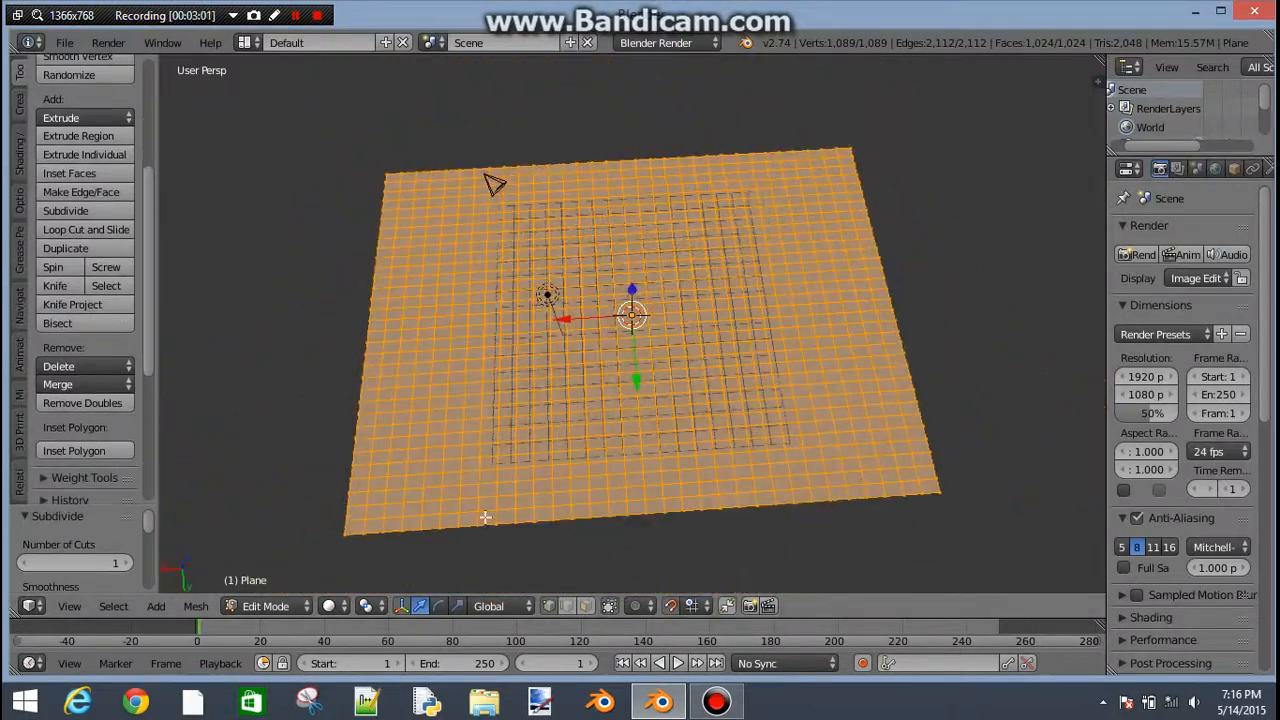
{"action": "left_click", "coordinate": [592, 606]}
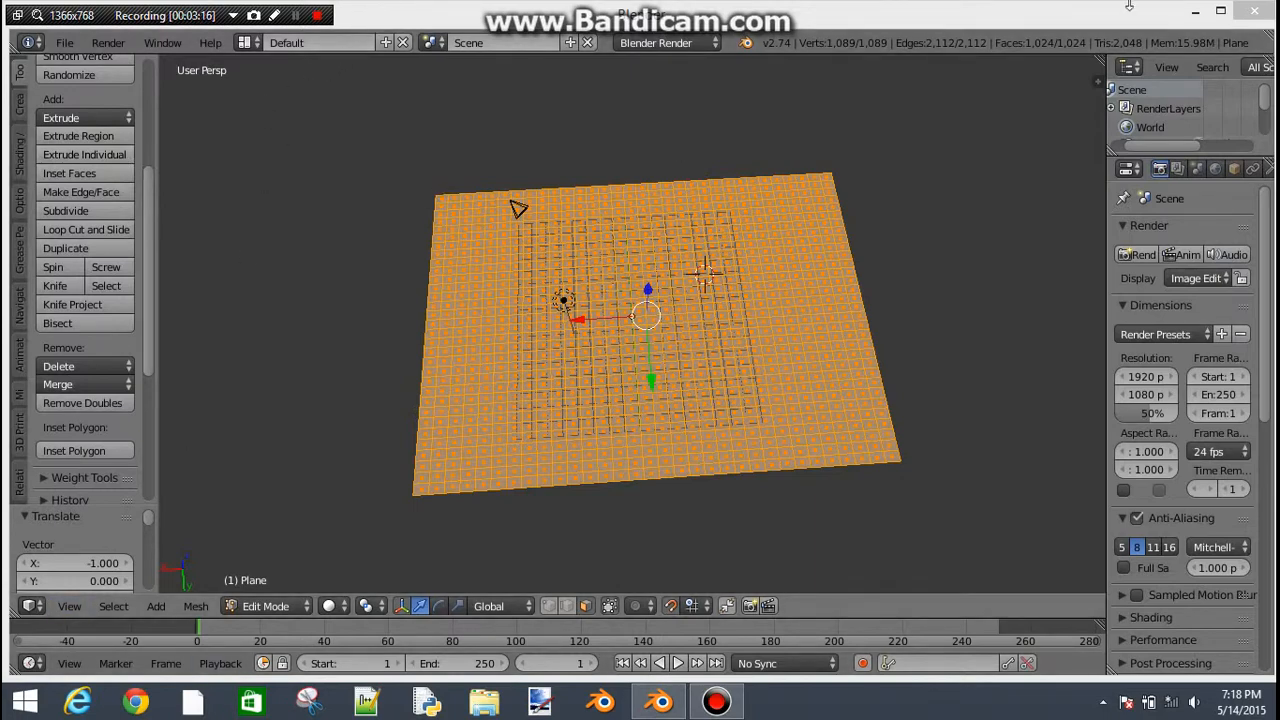
{"action": "right_click", "coordinate": [584, 410]}
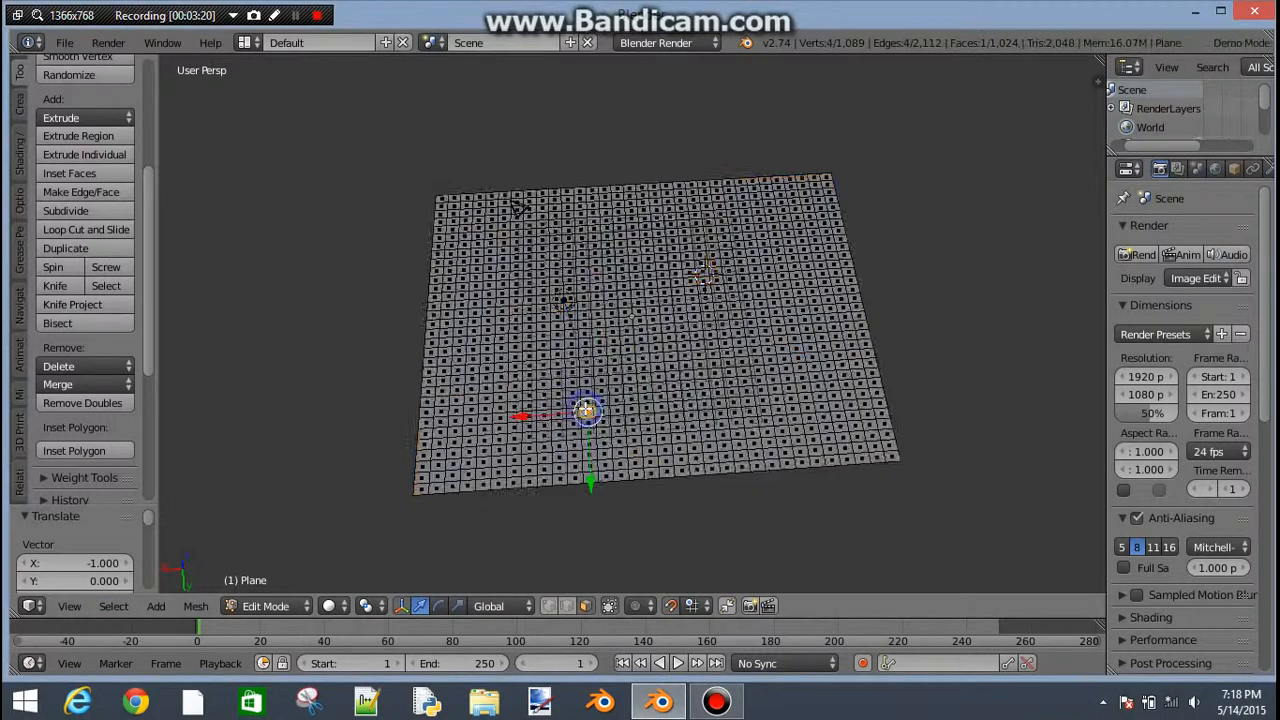
- Show the subdivided plane from the top view with the whole face grid in sight
{"action": "middle_click_drag", "start_coordinate": [615, 415], "coordinate": [597, 633]}
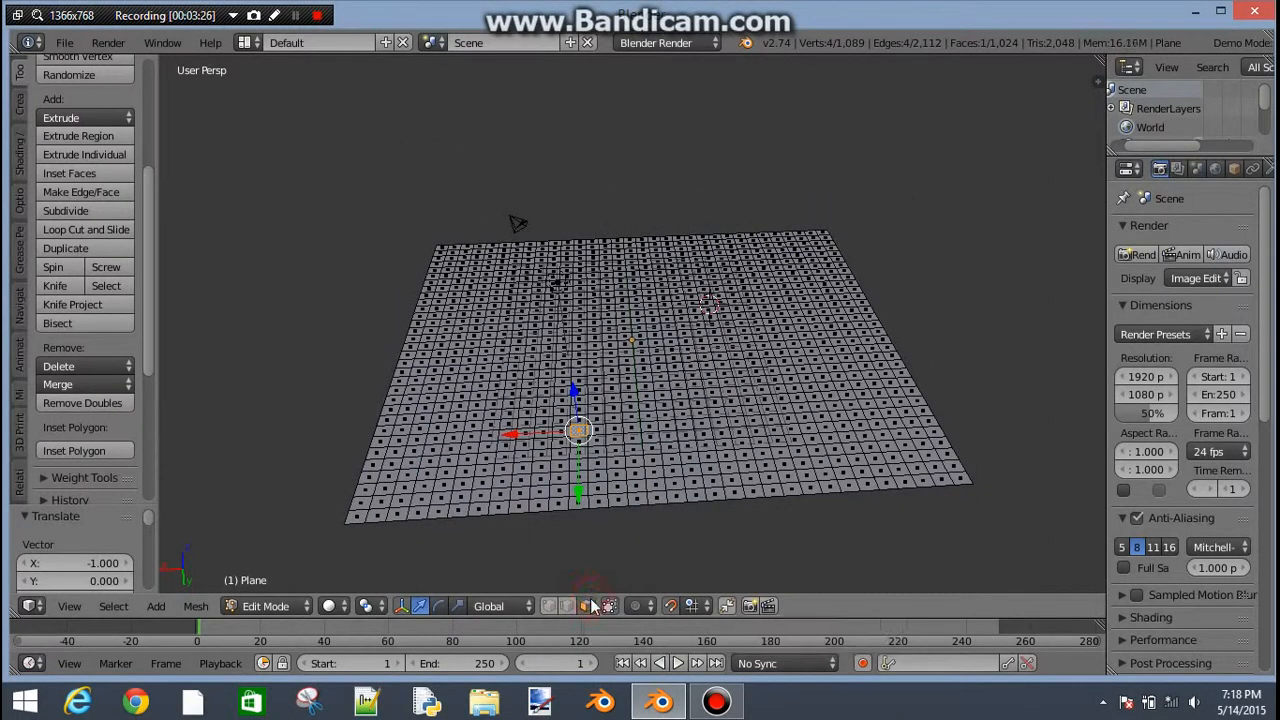
{"action": "middle_click_drag", "start_coordinate": [596, 389], "coordinate": [484, 438]}
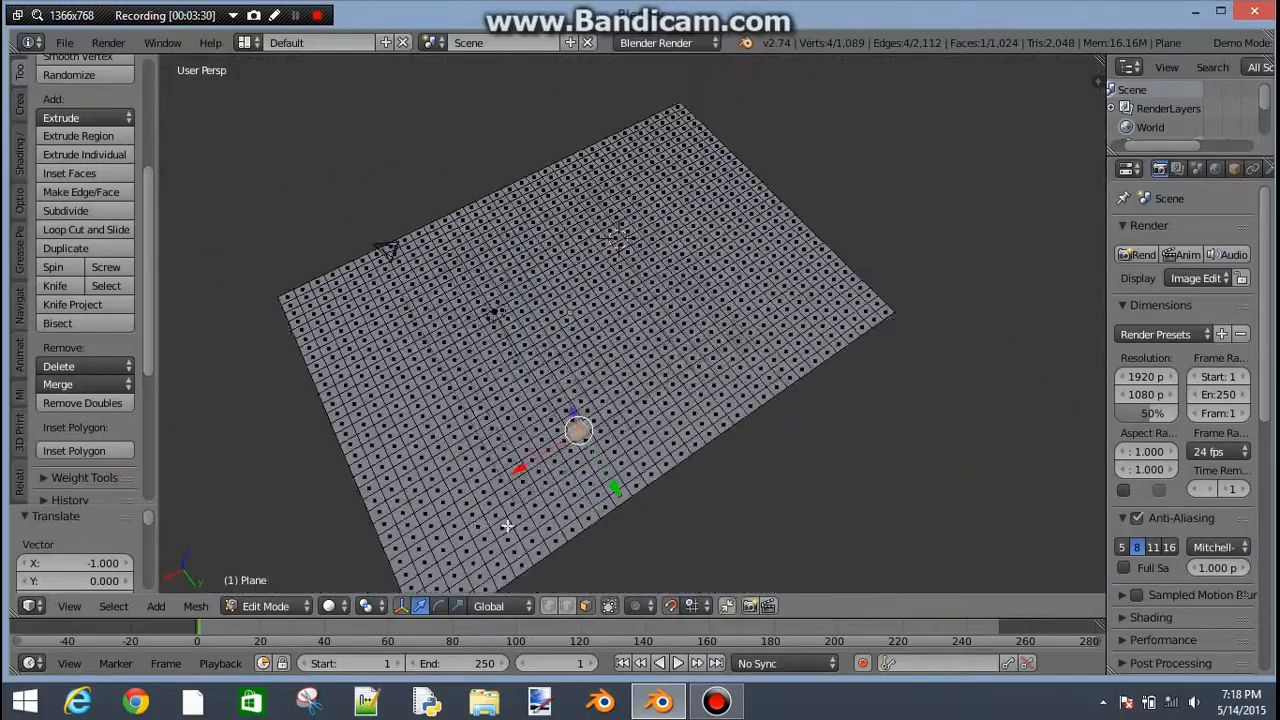
{"action": "middle_click_drag", "start_coordinate": [509, 526], "coordinate": [315, 372]}
{"action": "middle_click_drag", "start_coordinate": [832, 505], "coordinate": [789, 441]}
{"action": "key", "text": "KP_7"}
{"action": "scroll", "coordinate": [760, 400], "scroll_direction": "down", "scroll_amount": 2}
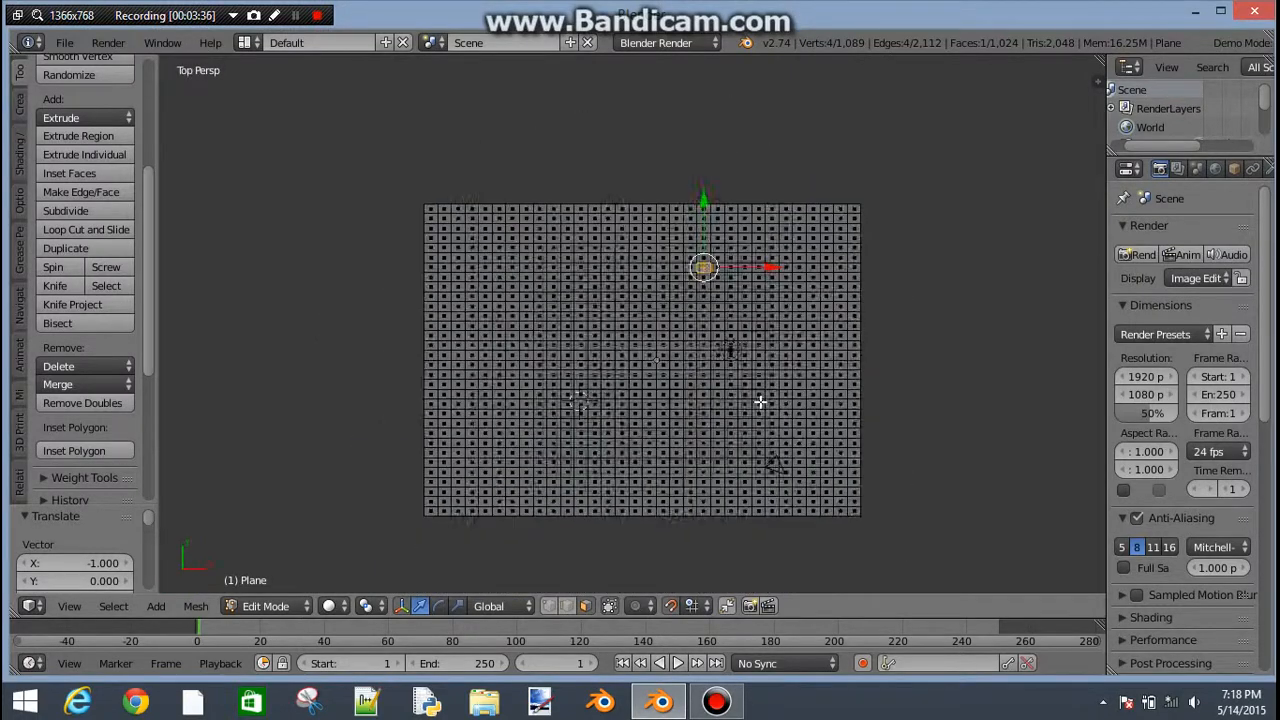
{"action": "middle_click_drag", "start_coordinate": [581, 501], "coordinate": [550, 437], "text": "shift"}
{"action": "scroll", "coordinate": [635, 417], "scroll_direction": "up", "scroll_amount": 1}
{"action": "scroll", "coordinate": [635, 417], "scroll_direction": "up", "scroll_amount": 2}
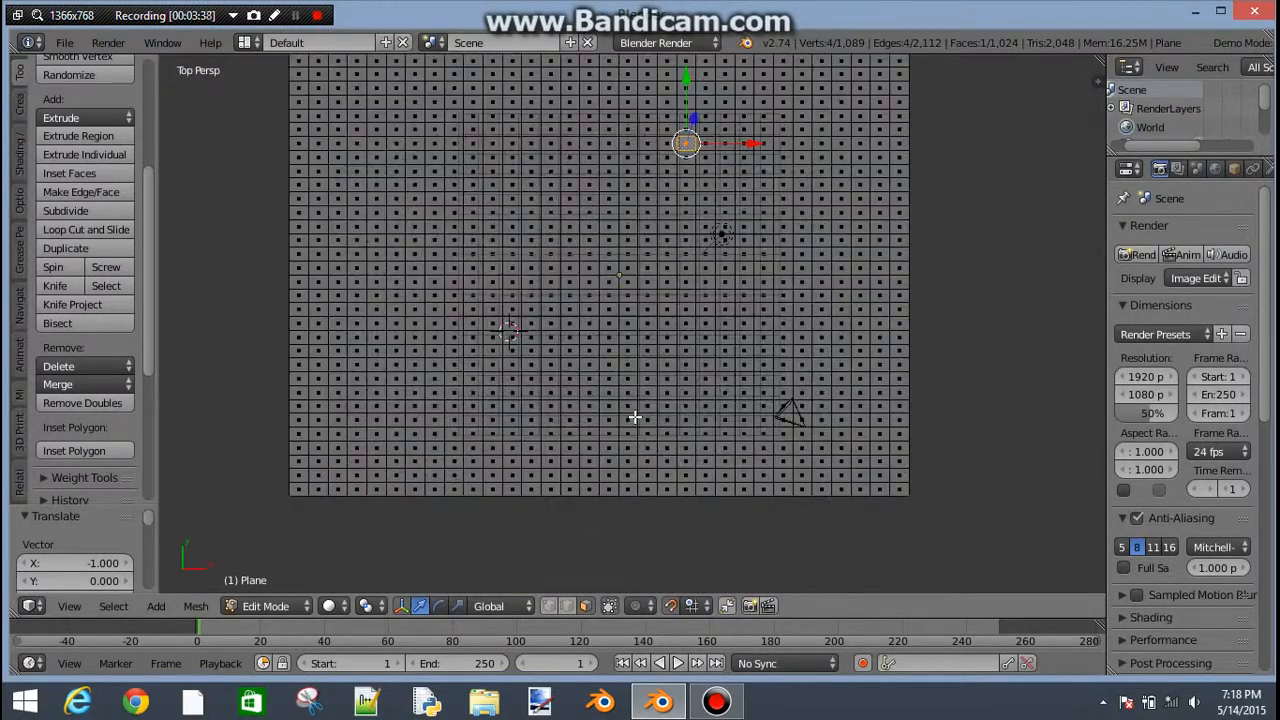
{"action": "scroll", "coordinate": [608, 340], "scroll_direction": "down", "scroll_amount": 1}
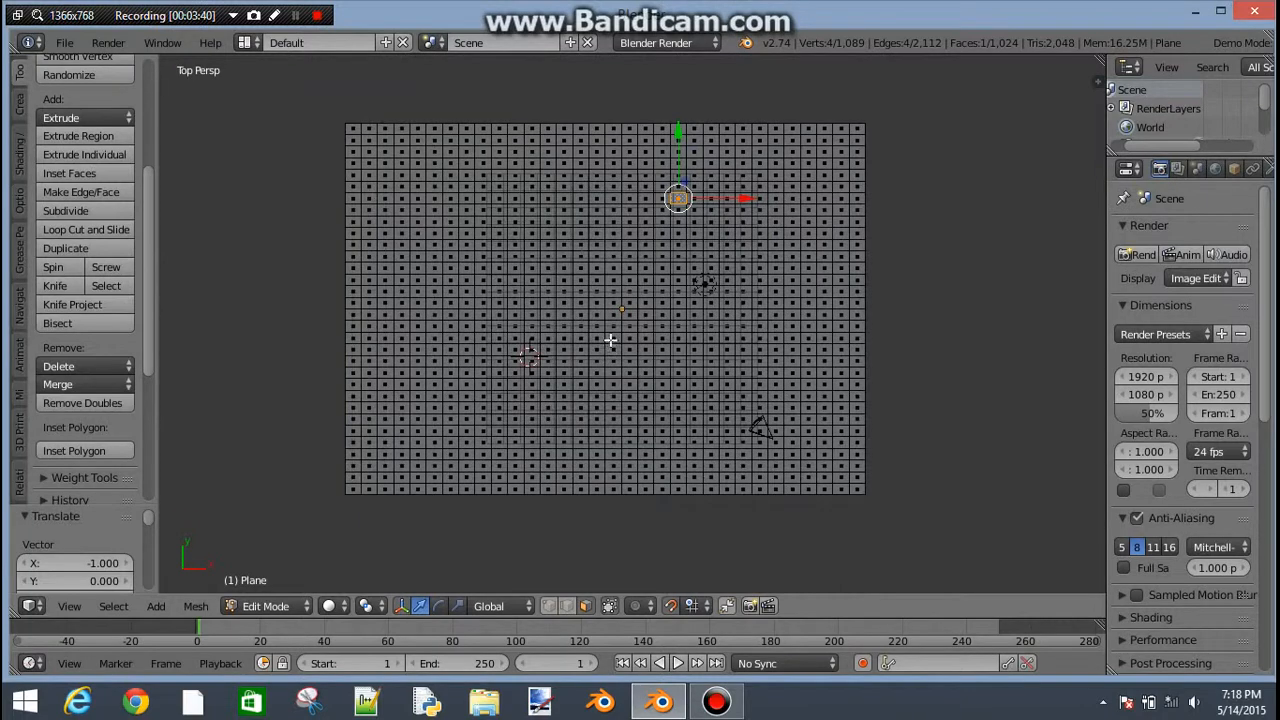
{"action": "scroll", "coordinate": [646, 368], "scroll_direction": "down", "scroll_amount": 3}
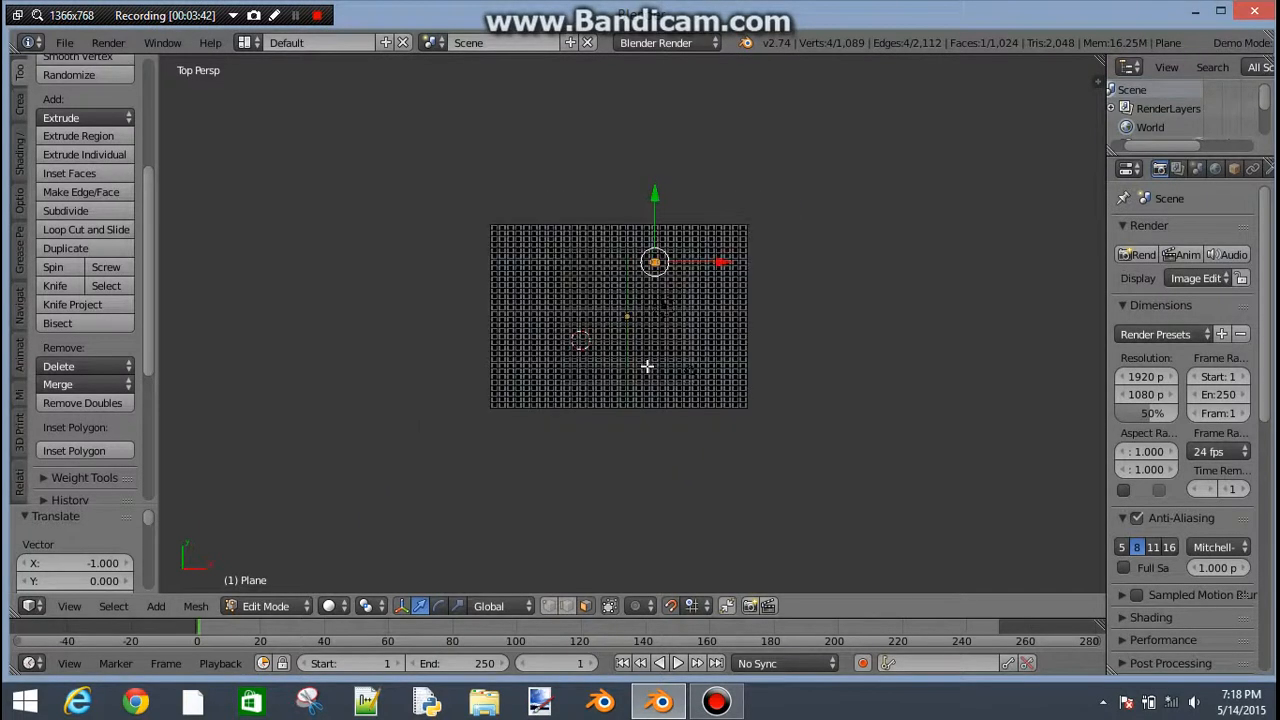
- Select all faces of the plane and isolate it in local view
{"action": "key", "text": "a"}
{"action": "key", "text": "a"}
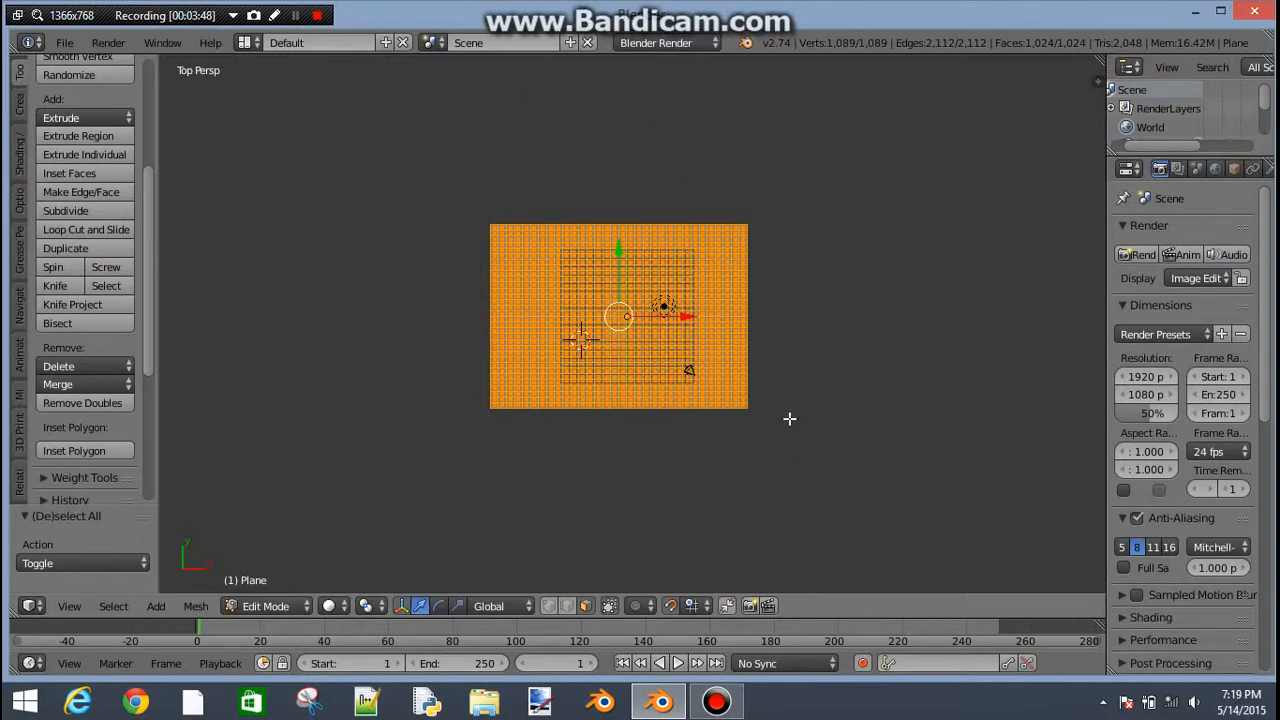
{"action": "key", "text": "KP_Divide"}
{"action": "scroll", "coordinate": [776, 413], "scroll_direction": "up", "scroll_amount": 4}
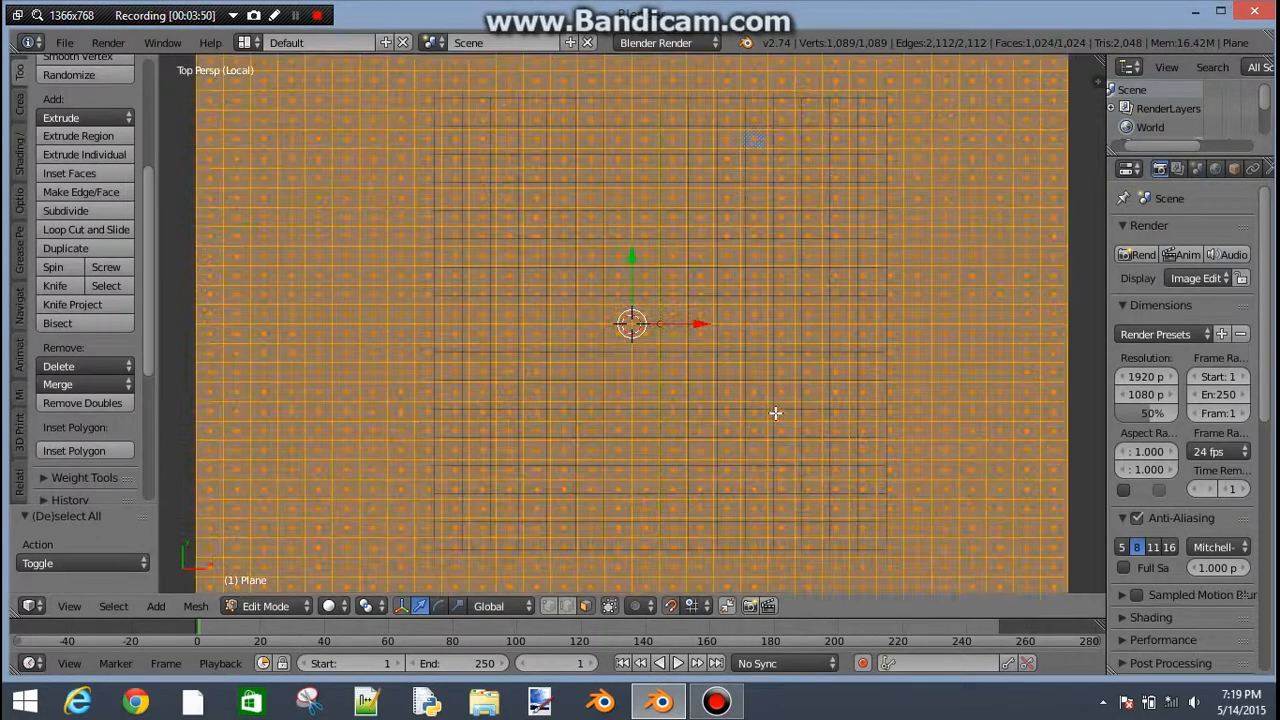
{"action": "scroll", "coordinate": [740, 440], "scroll_direction": "down", "scroll_amount": 3}
{"action": "scroll", "coordinate": [737, 443], "scroll_direction": "up", "scroll_amount": 2}
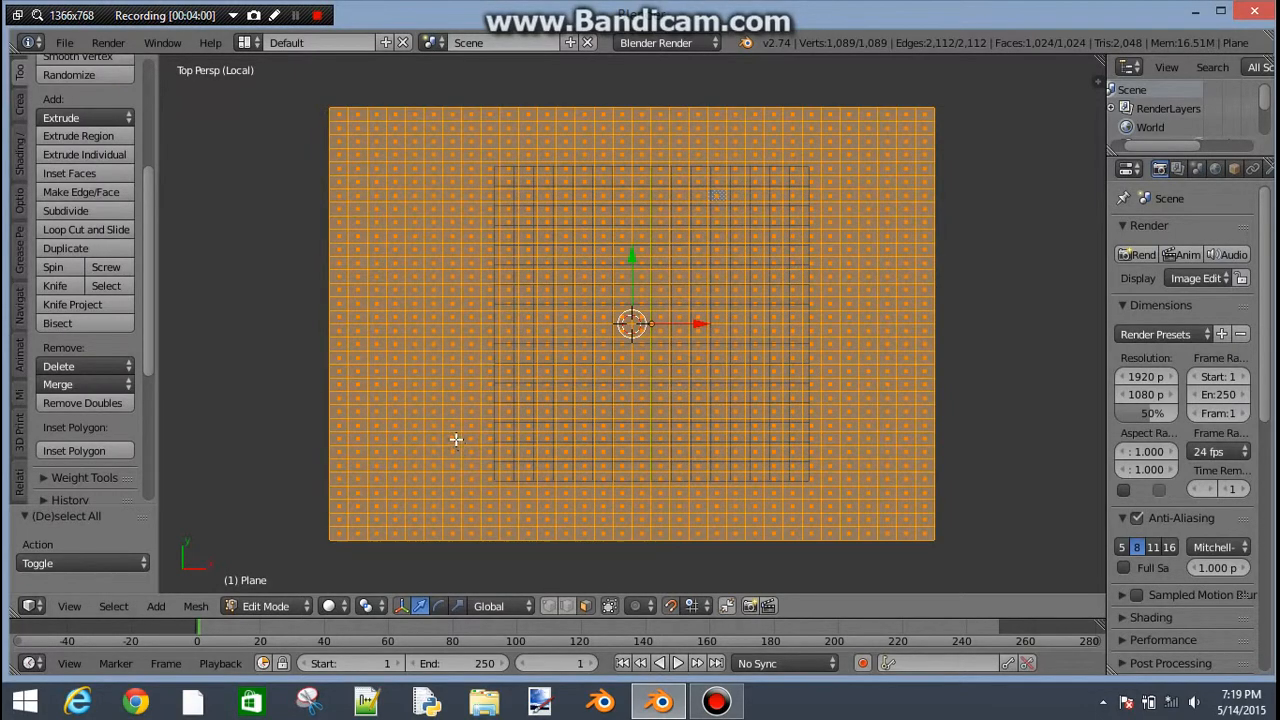
- Clear the selection and box-select a block of faces 12 wide and 16 high in the plane's lower-right corner
{"action": "key", "text": "a"}
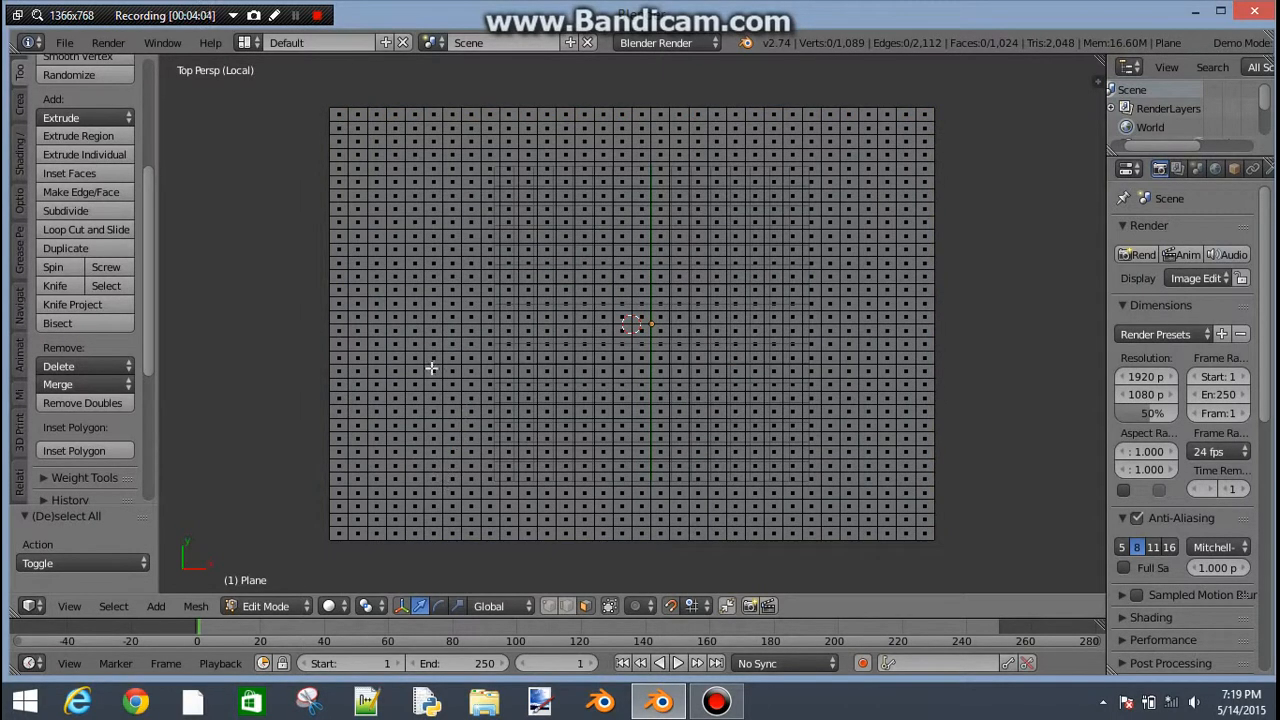
{"action": "right_click", "coordinate": [928, 332]}
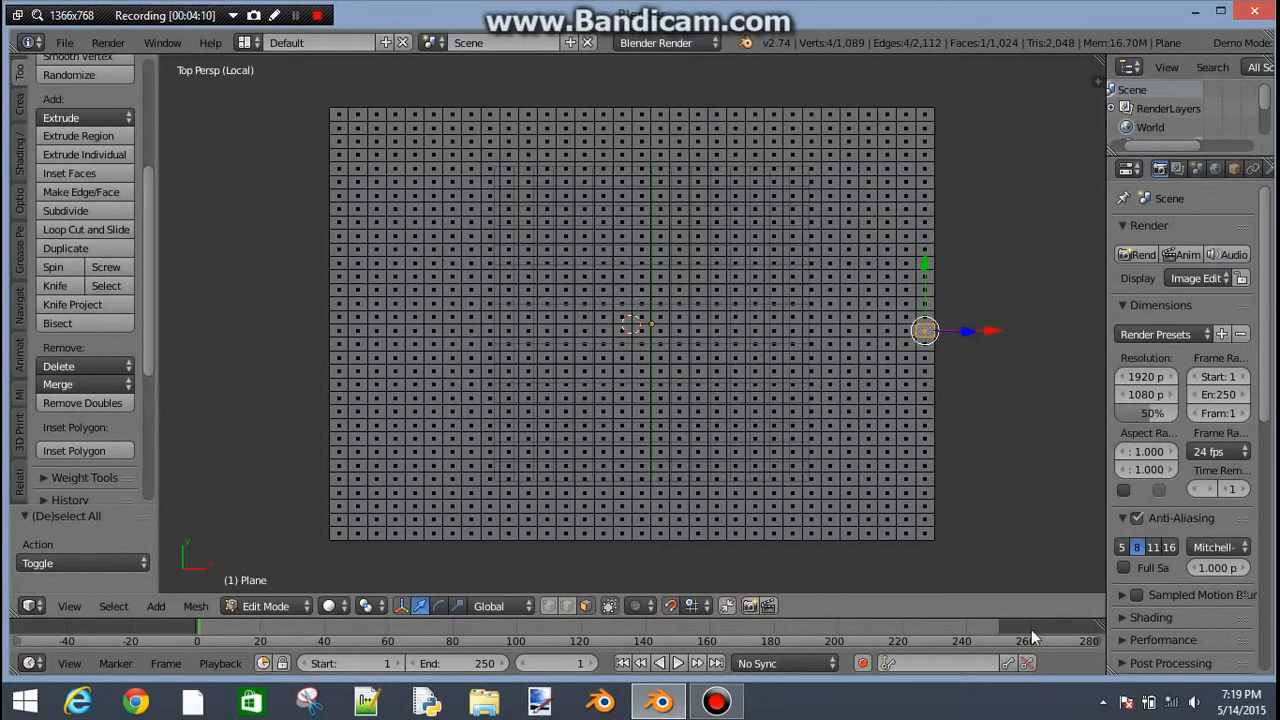
{"action": "key", "text": "b"}
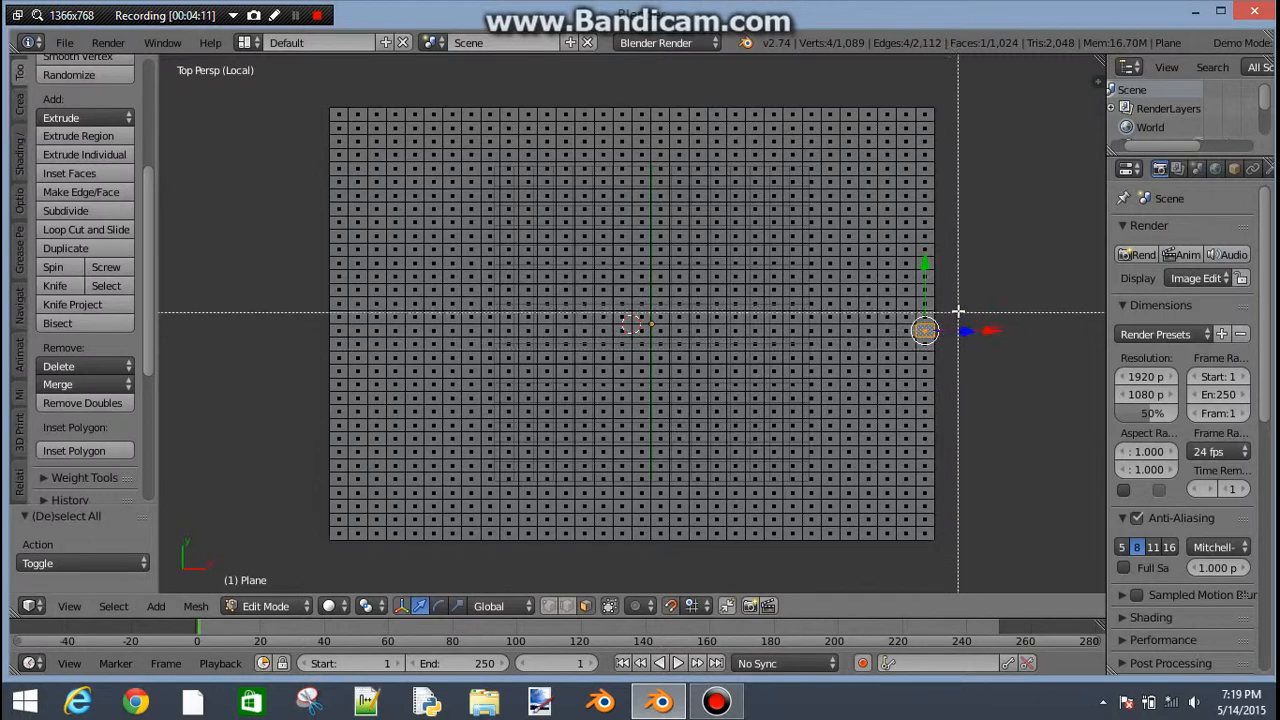
{"action": "left_click_drag", "start_coordinate": [956, 316], "coordinate": [986, 375]}
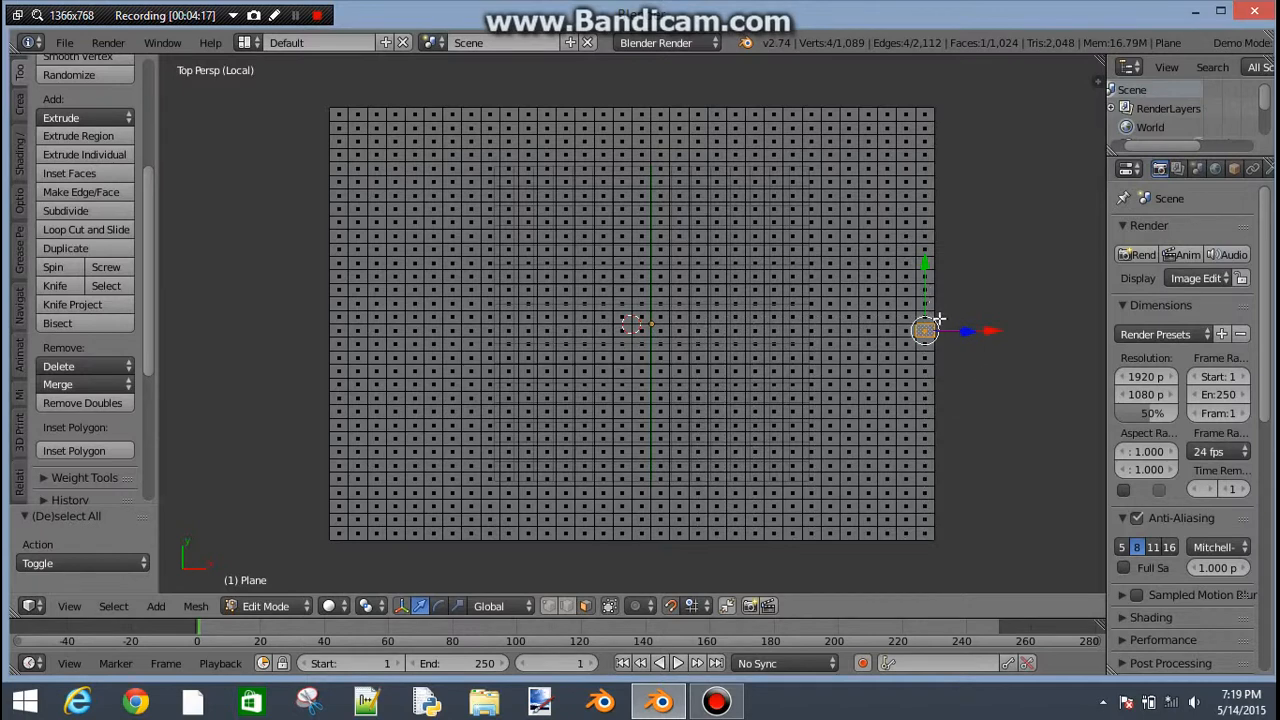
{"action": "key", "text": "b"}
{"action": "left_click_drag", "start_coordinate": [943, 330], "coordinate": [712, 548]}
{"action": "scroll", "coordinate": [711, 547], "scroll_direction": "up", "scroll_amount": 3}
{"action": "scroll", "coordinate": [724, 546], "scroll_direction": "down", "scroll_amount": 2}
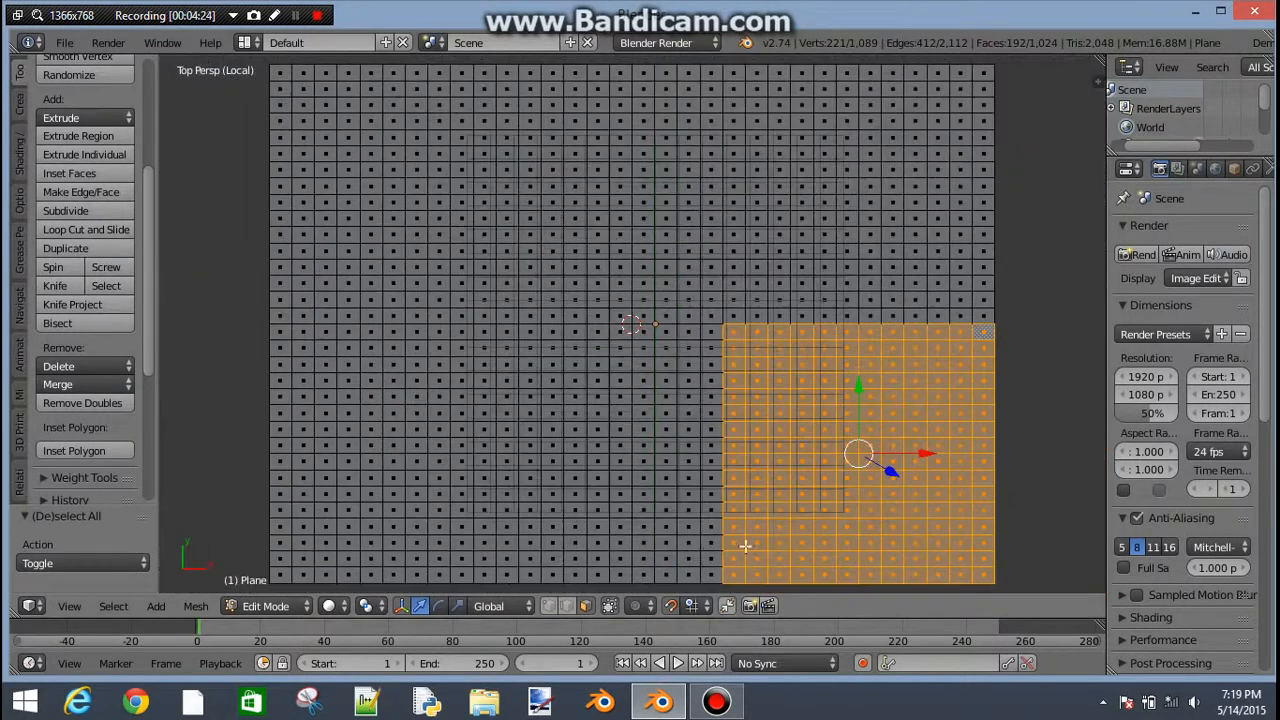
- Deselect the block's interior faces with a box from the top view, leaving only a one-face-wide rectangular border selected
{"action": "middle_click_drag", "start_coordinate": [831, 543], "coordinate": [774, 421], "text": "shift"}
{"action": "middle_click_drag", "start_coordinate": [743, 420], "coordinate": [786, 392]}
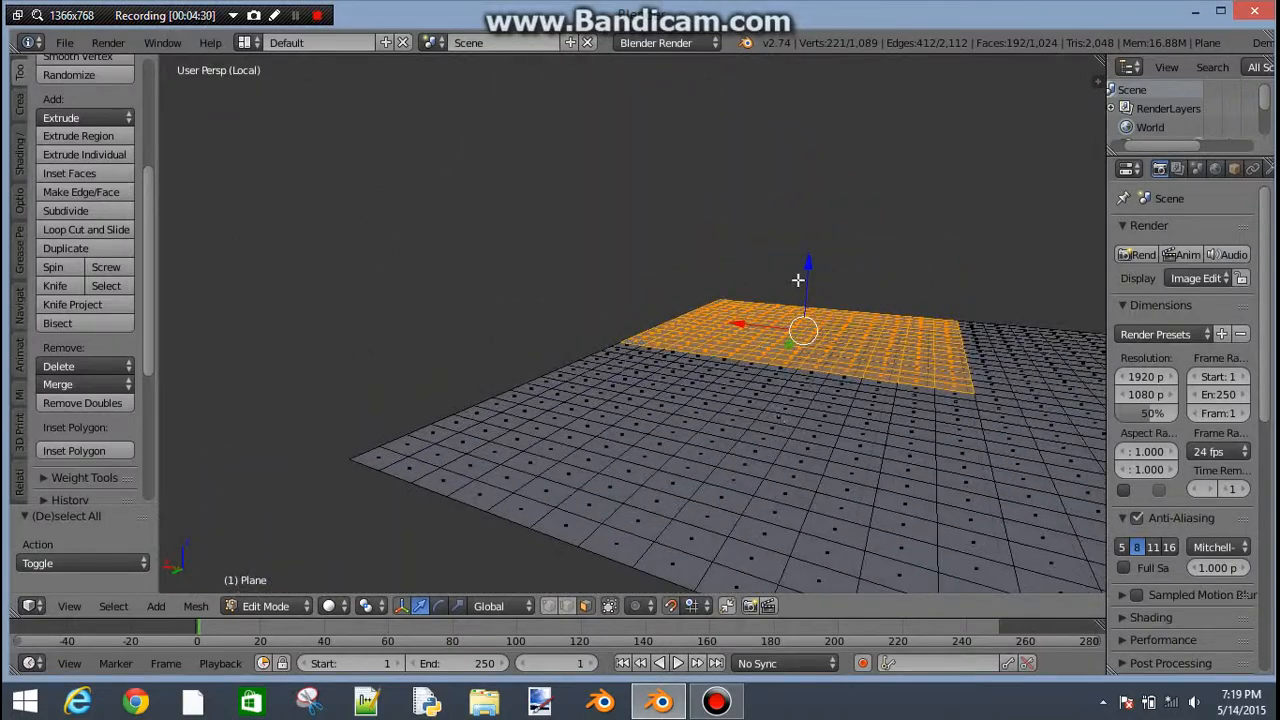
{"action": "middle_click_drag", "start_coordinate": [329, 265], "coordinate": [364, 365]}
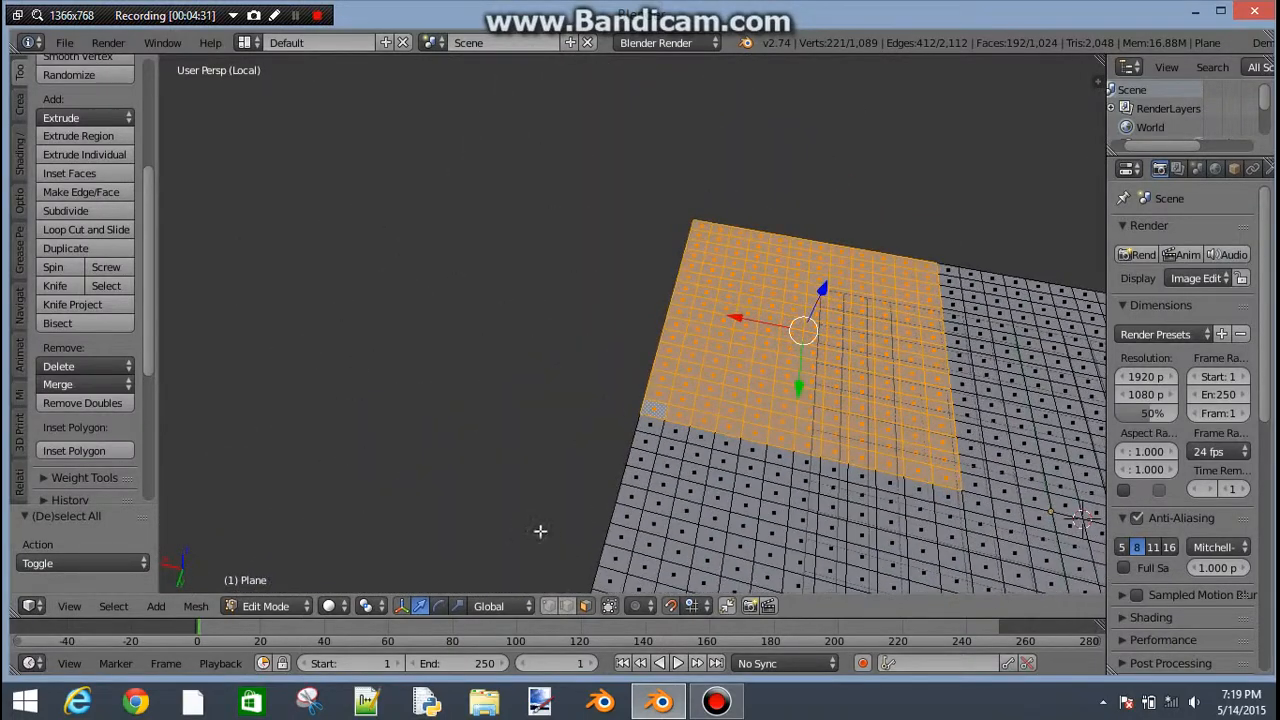
{"action": "key", "text": "KP_7"}
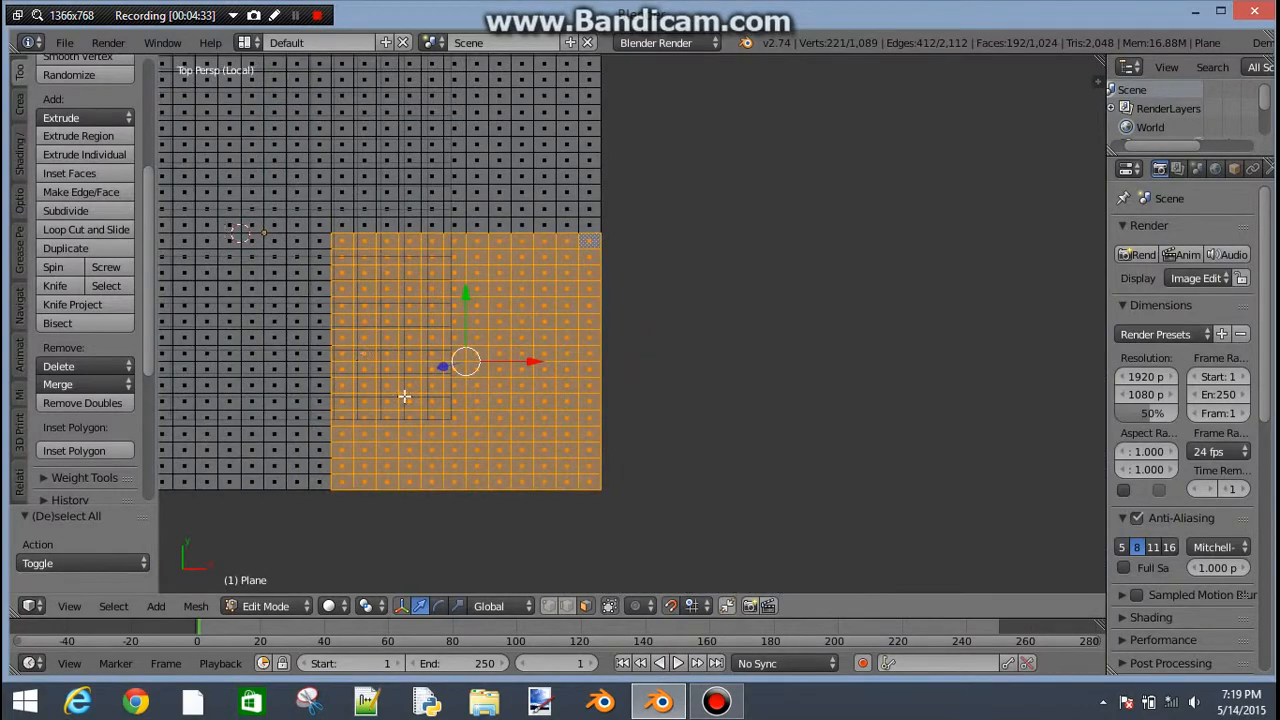
{"action": "middle_click_drag", "start_coordinate": [311, 264], "coordinate": [465, 201], "text": "shift"}
{"action": "scroll", "coordinate": [632, 360], "scroll_direction": "up", "scroll_amount": 2}
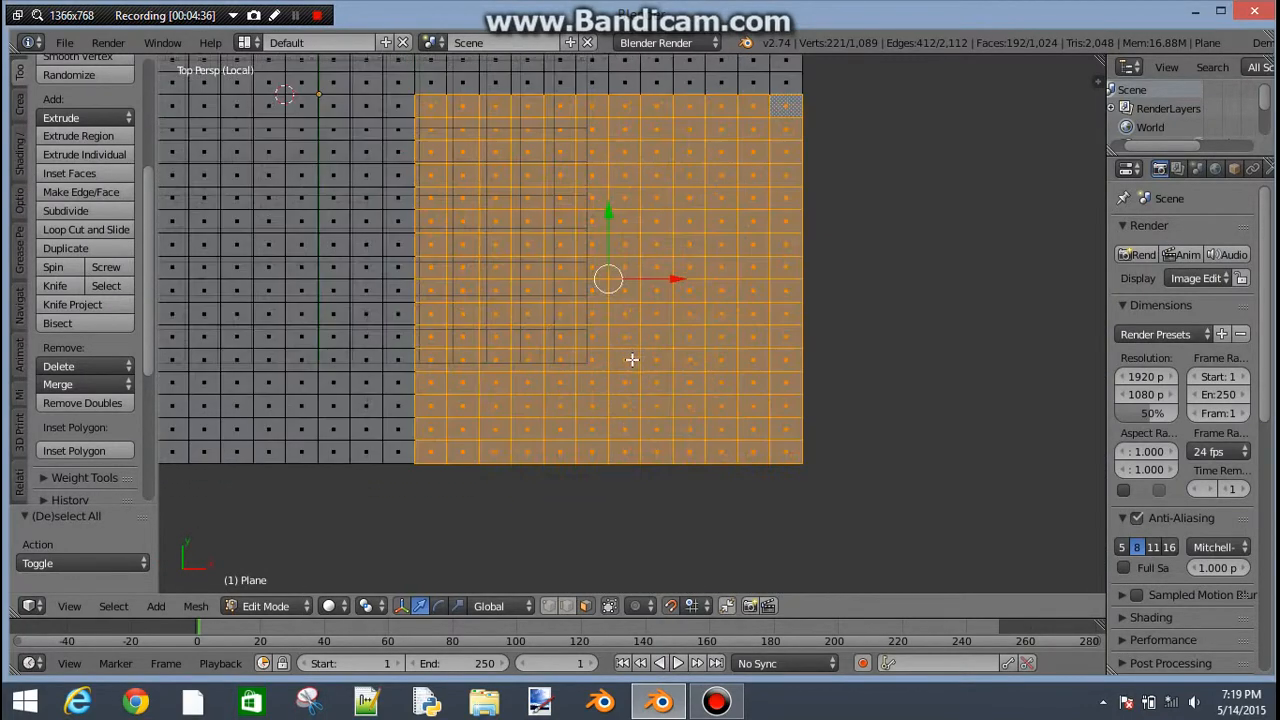
{"action": "middle_click_drag", "start_coordinate": [549, 294], "coordinate": [568, 336], "text": "shift"}
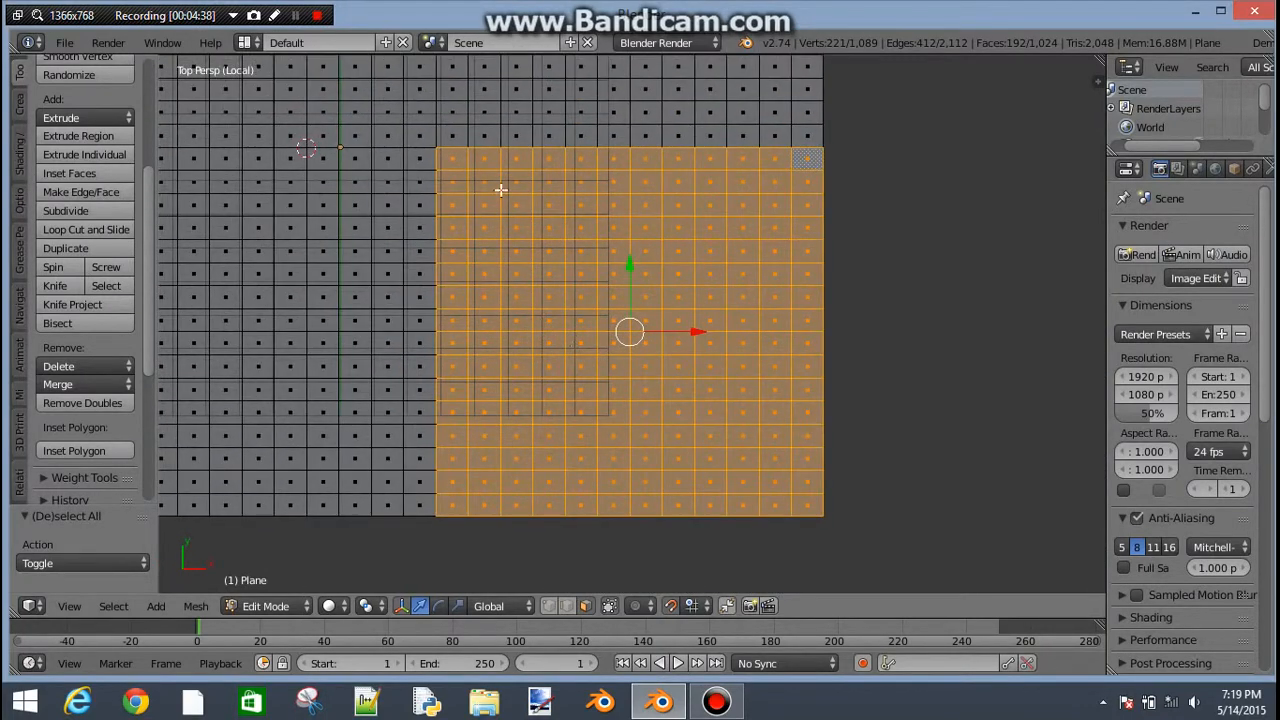
{"action": "key", "text": "b"}
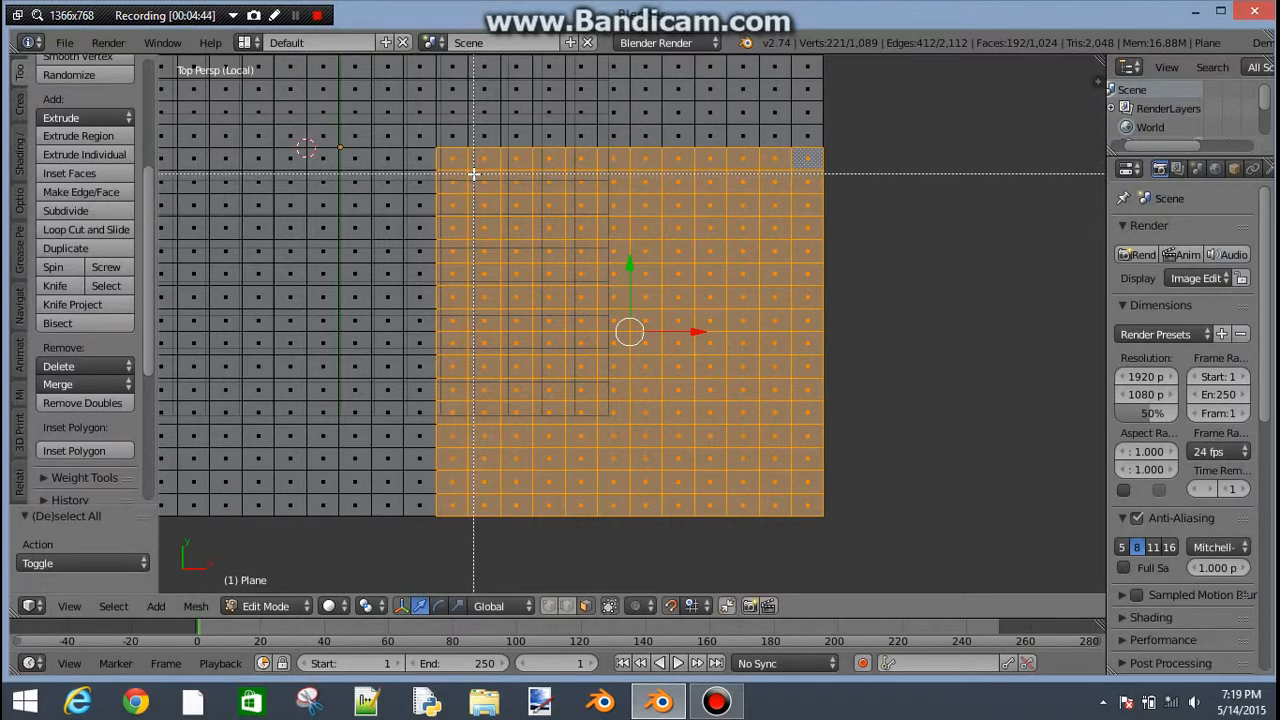
{"action": "left_click_drag", "start_coordinate": [472, 174], "coordinate": [786, 485]}
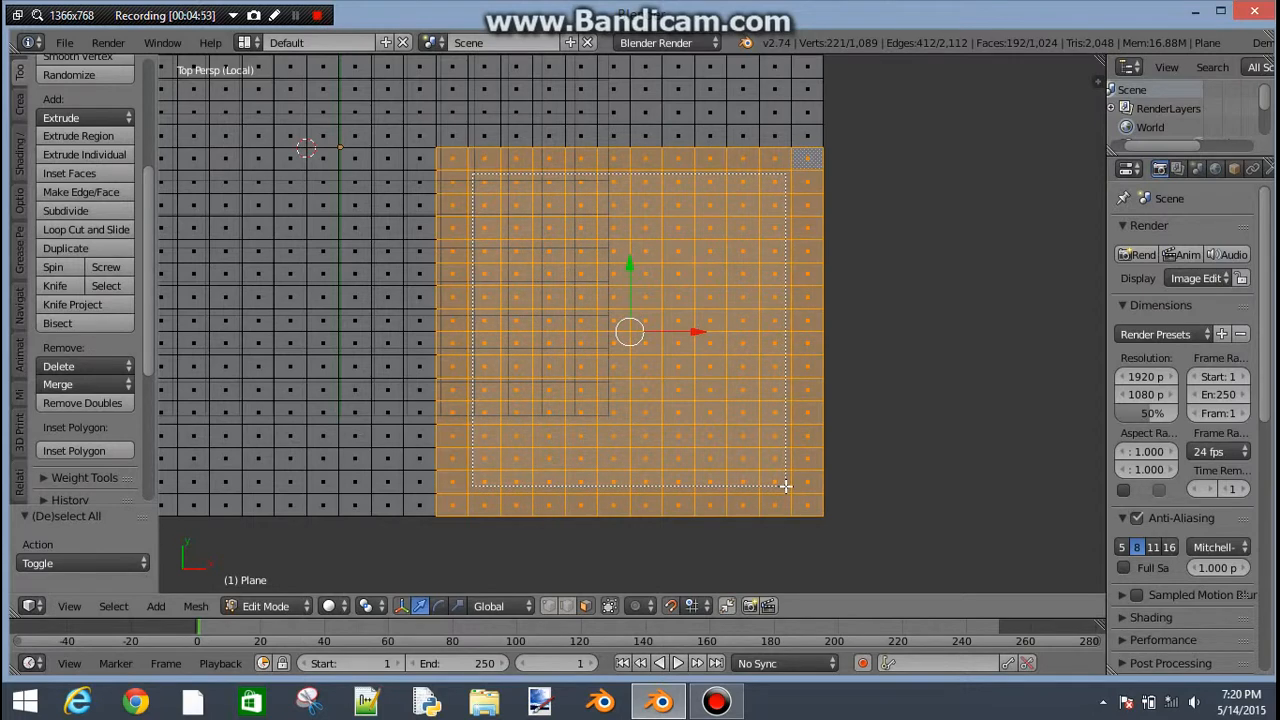
{"action": "left_click_drag", "start_coordinate": [786, 485], "coordinate": [785, 486]}
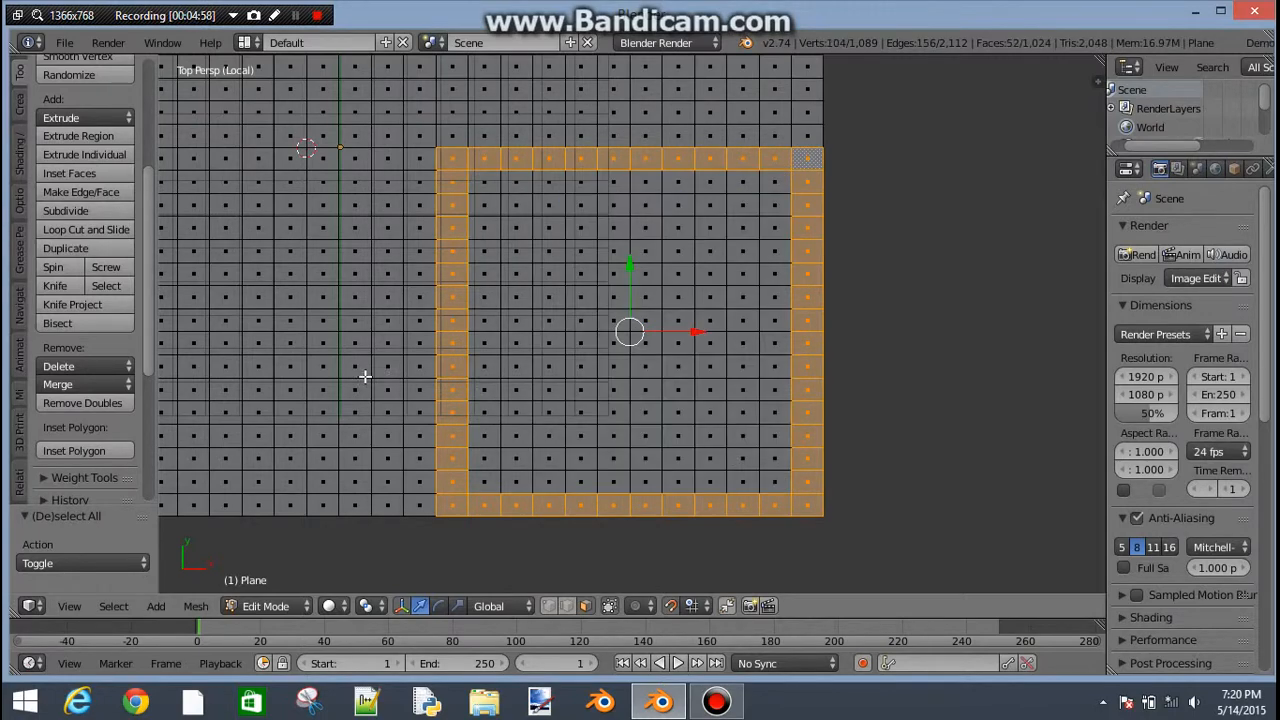
- Deselect three faces midway along the left side of the selected border to leave a doorway gap
{"action": "scroll", "coordinate": [664, 341], "scroll_direction": "down", "scroll_amount": 1}
{"action": "scroll", "coordinate": [668, 344], "scroll_direction": "up", "scroll_amount": 2}
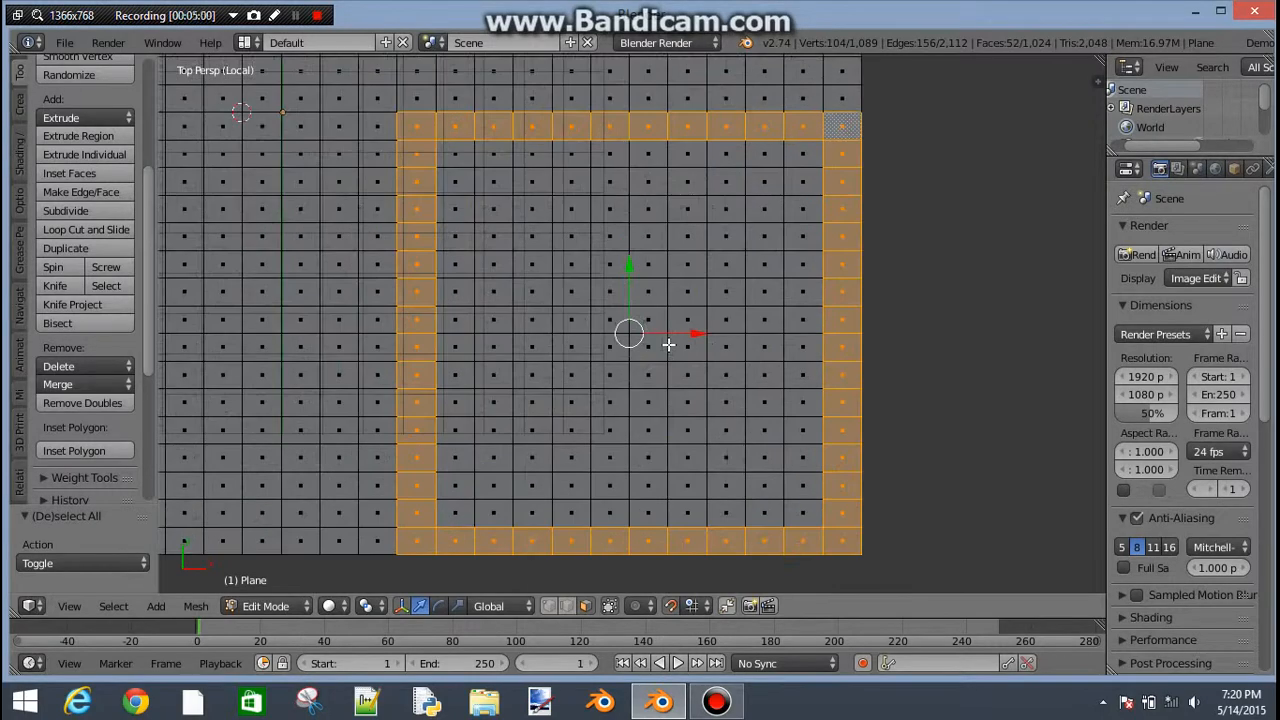
{"action": "key", "text": "b"}
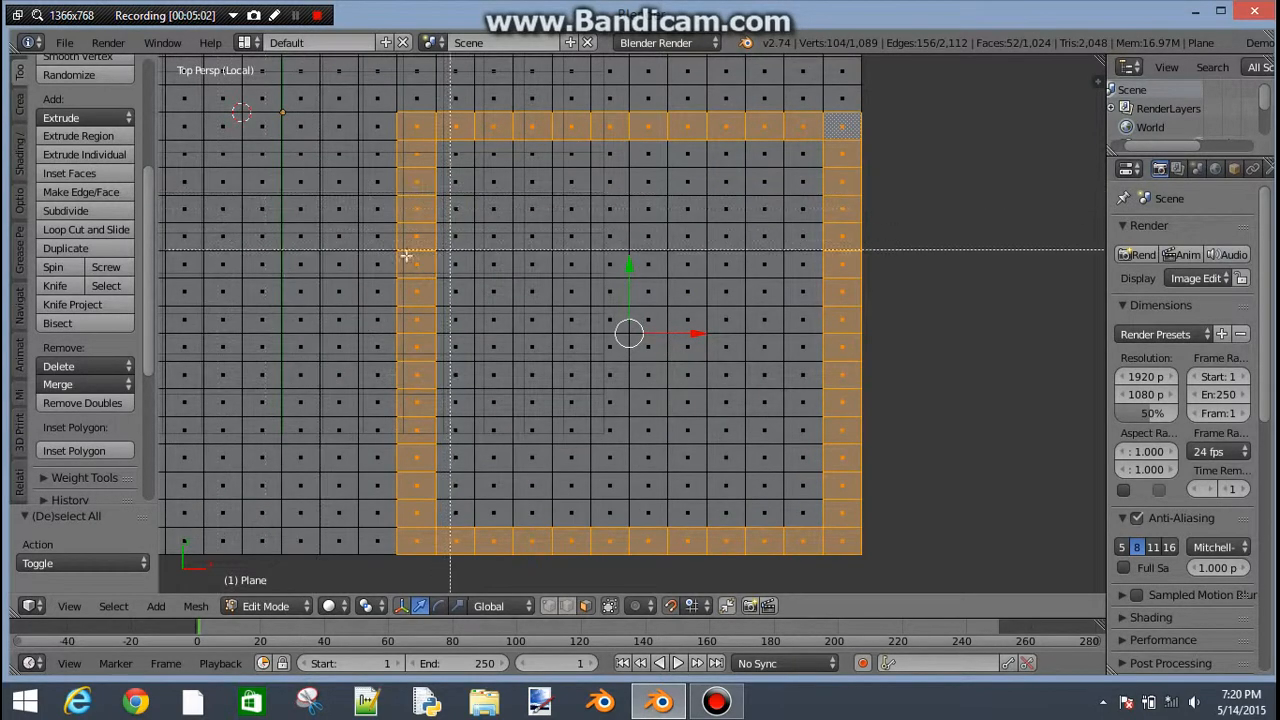
{"action": "left_click_drag", "start_coordinate": [390, 265], "coordinate": [539, 333]}
{"action": "middle_click_drag", "start_coordinate": [539, 333], "coordinate": [537, 322]}
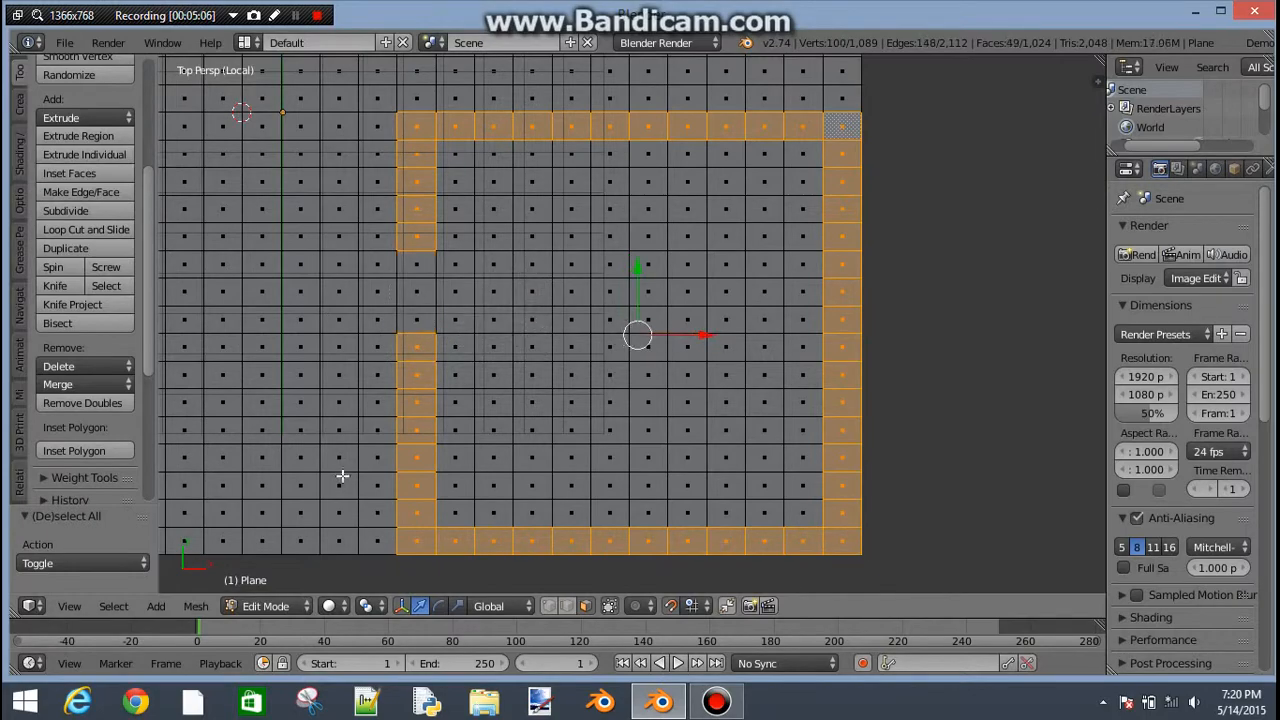
{"action": "middle_click_drag", "start_coordinate": [343, 471], "coordinate": [677, 336]}
{"action": "key", "text": "e"}
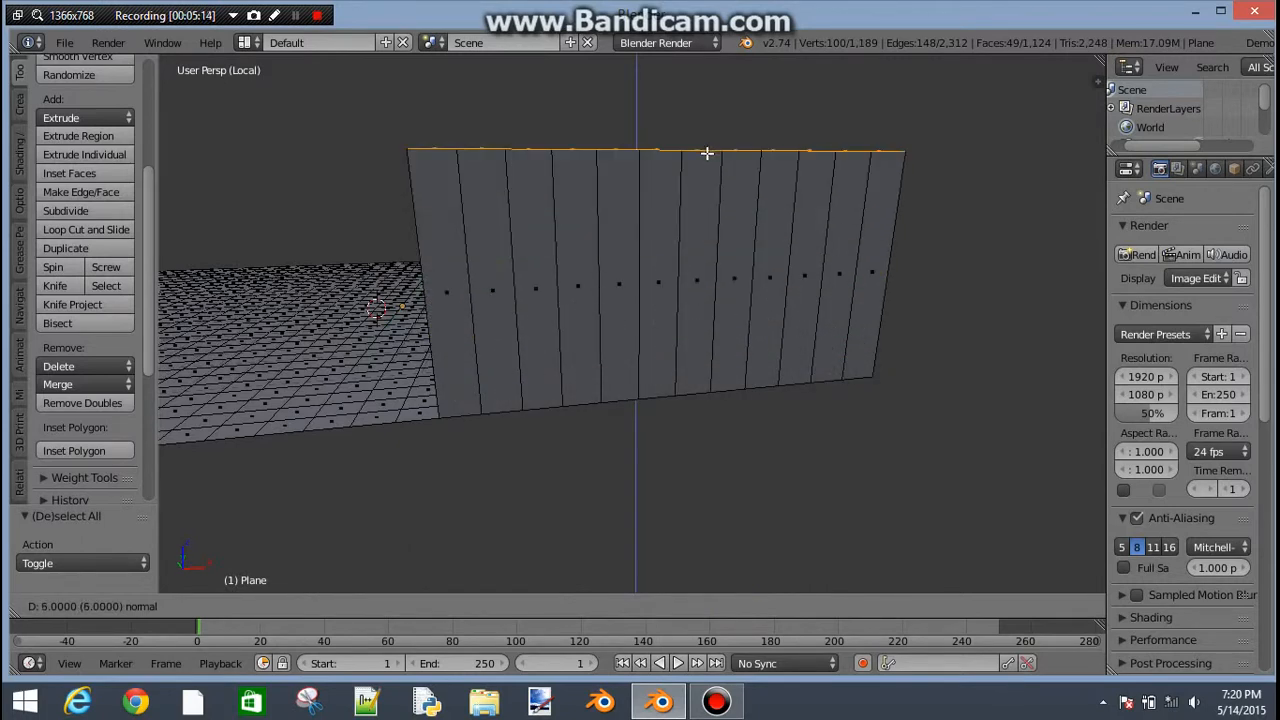
{"action": "right_click", "coordinate": [626, 203]}
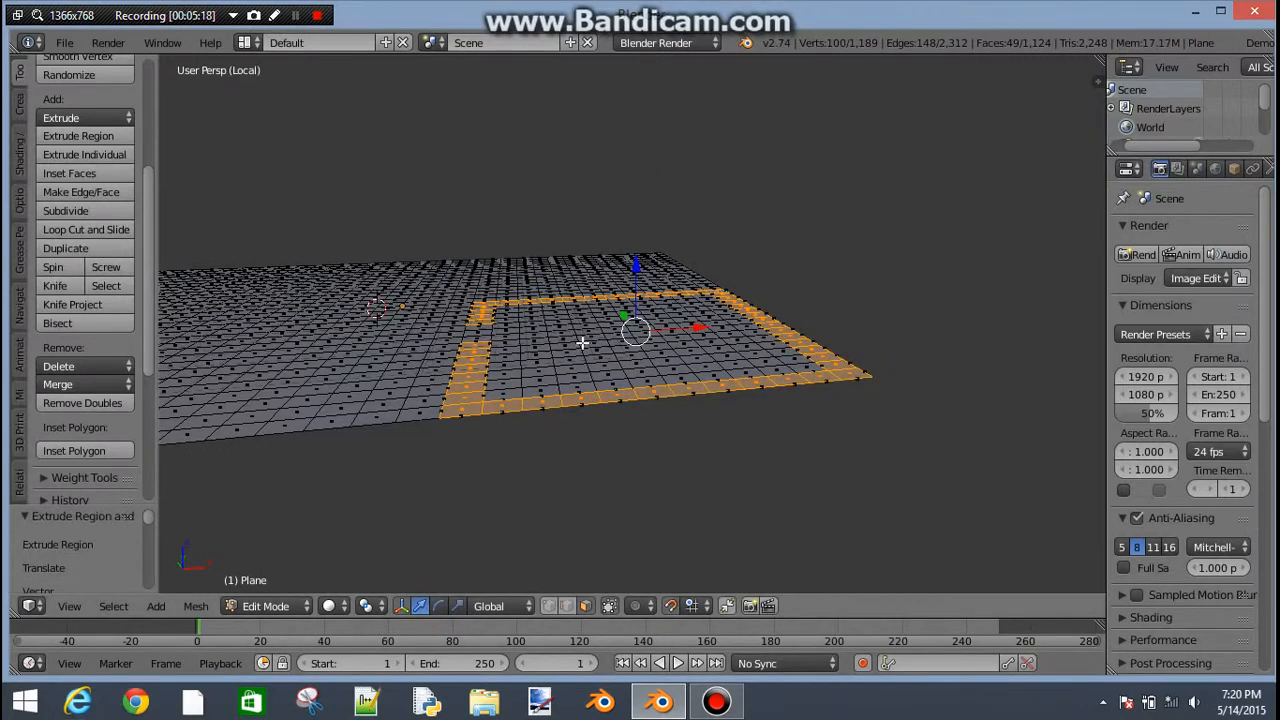
{"action": "key", "text": "r"}
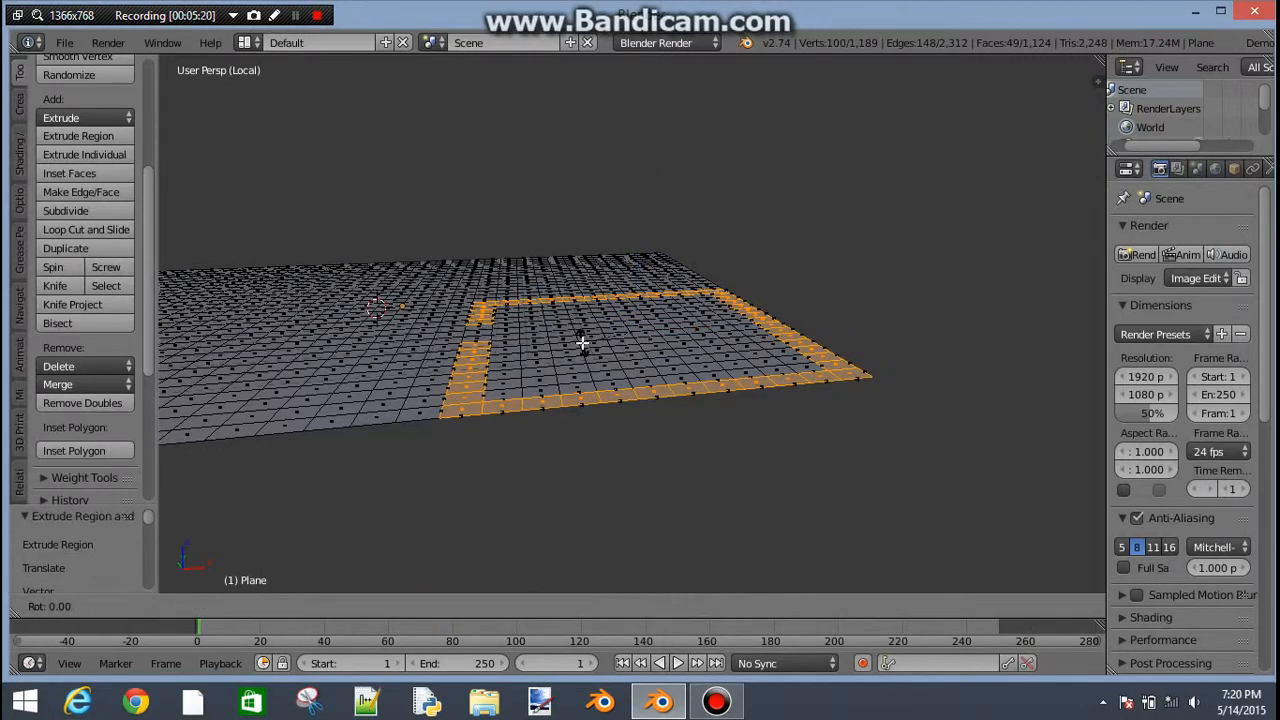
{"action": "right_click", "coordinate": [582, 343]}
- Extrude the selected border faces upward by 6 units to form the room's walls
{"action": "key", "text": "e"}
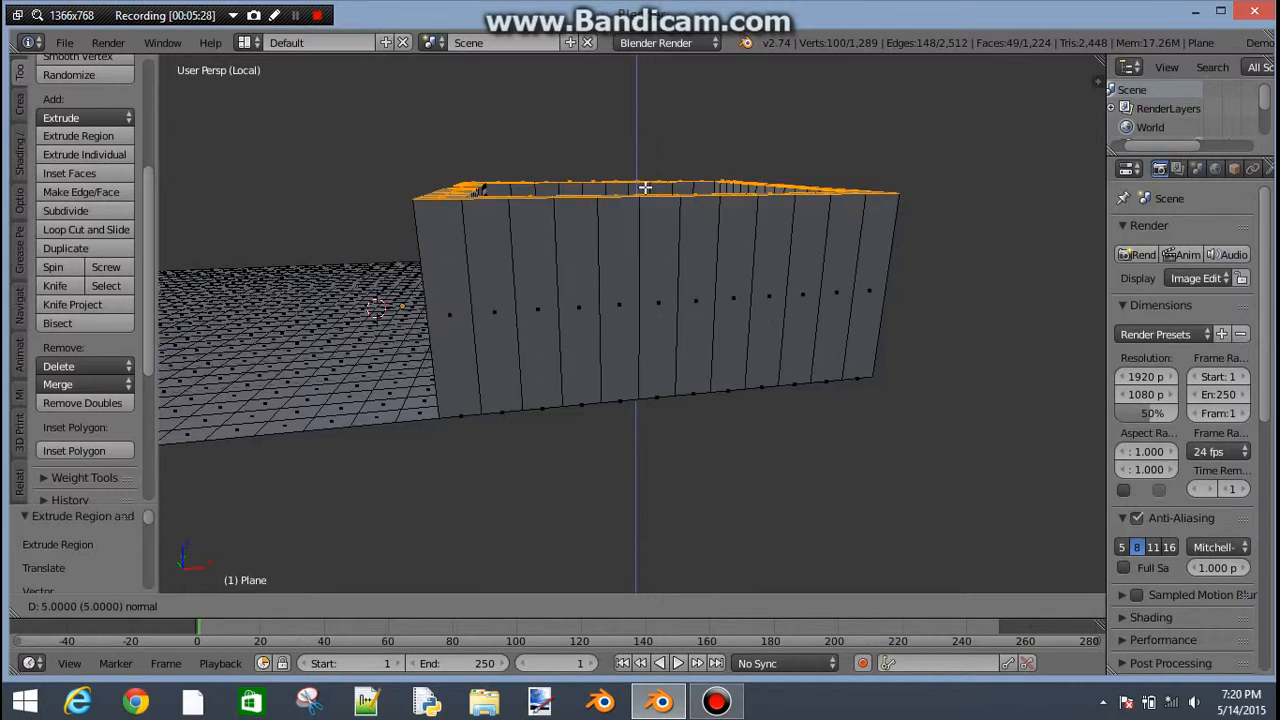
{"action": "type", "text": "6"}
{"action": "key", "text": "BackSpace"}
{"action": "type", "text": "5"}
{"action": "key", "text": "BackSpace"}
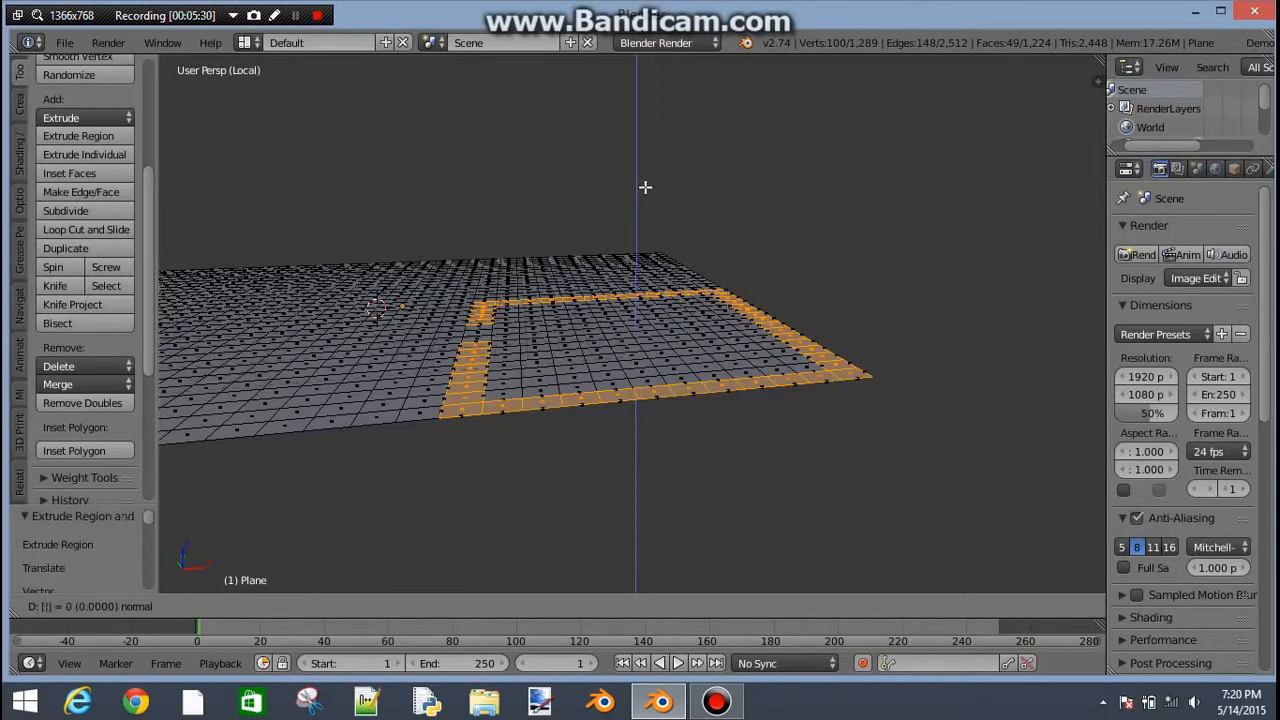
{"action": "type", "text": "4"}
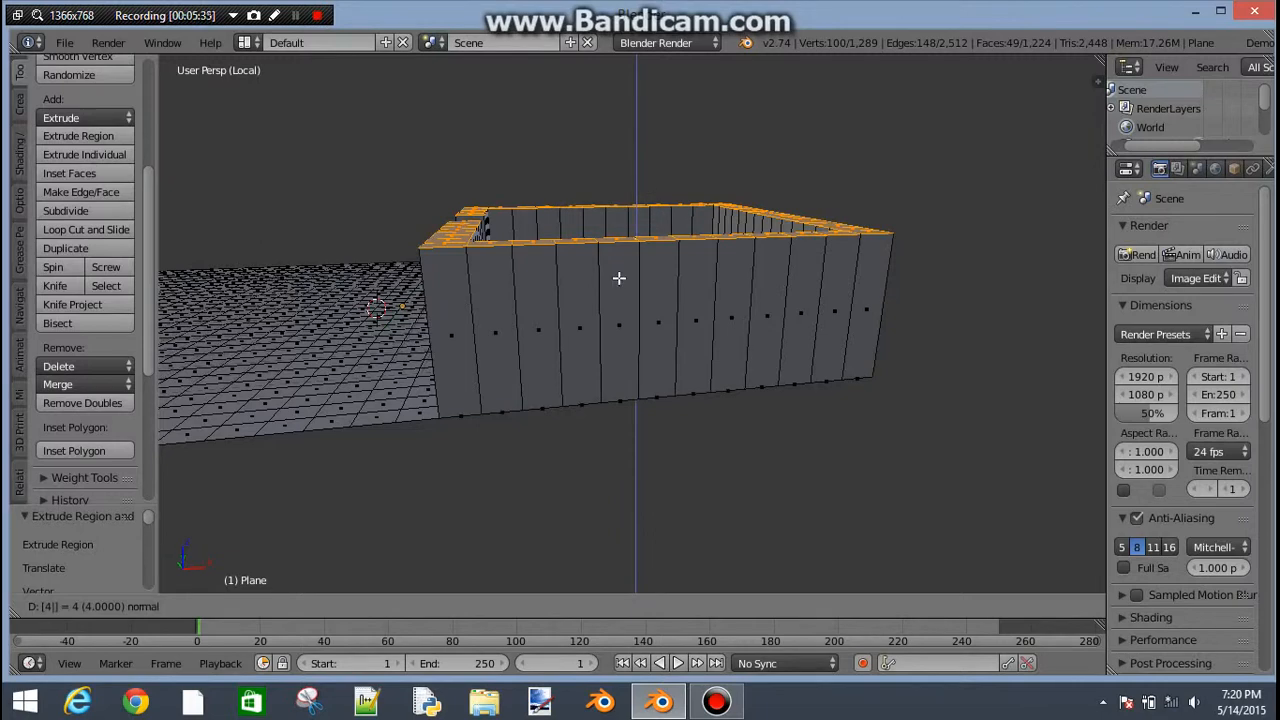
{"action": "type", "text": "7"}
{"action": "key", "text": "BackSpace"}
{"action": "key", "text": "BackSpace"}
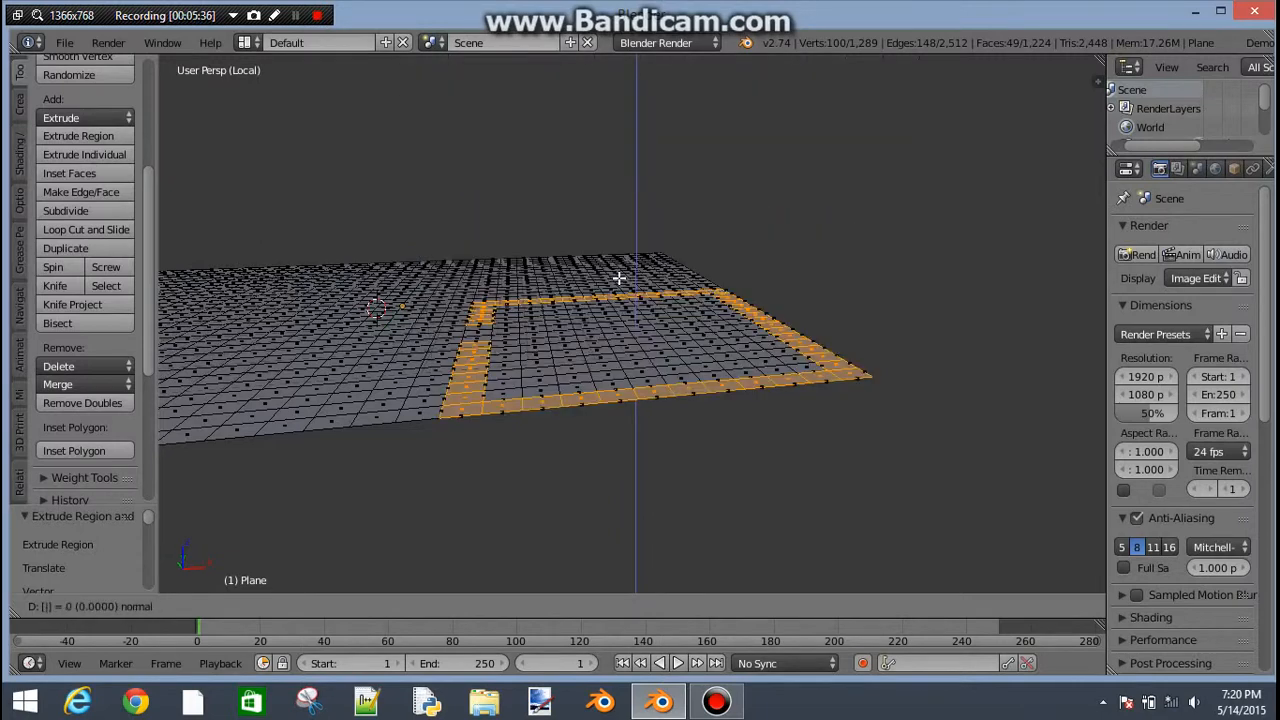
{"action": "type", "text": "6"}
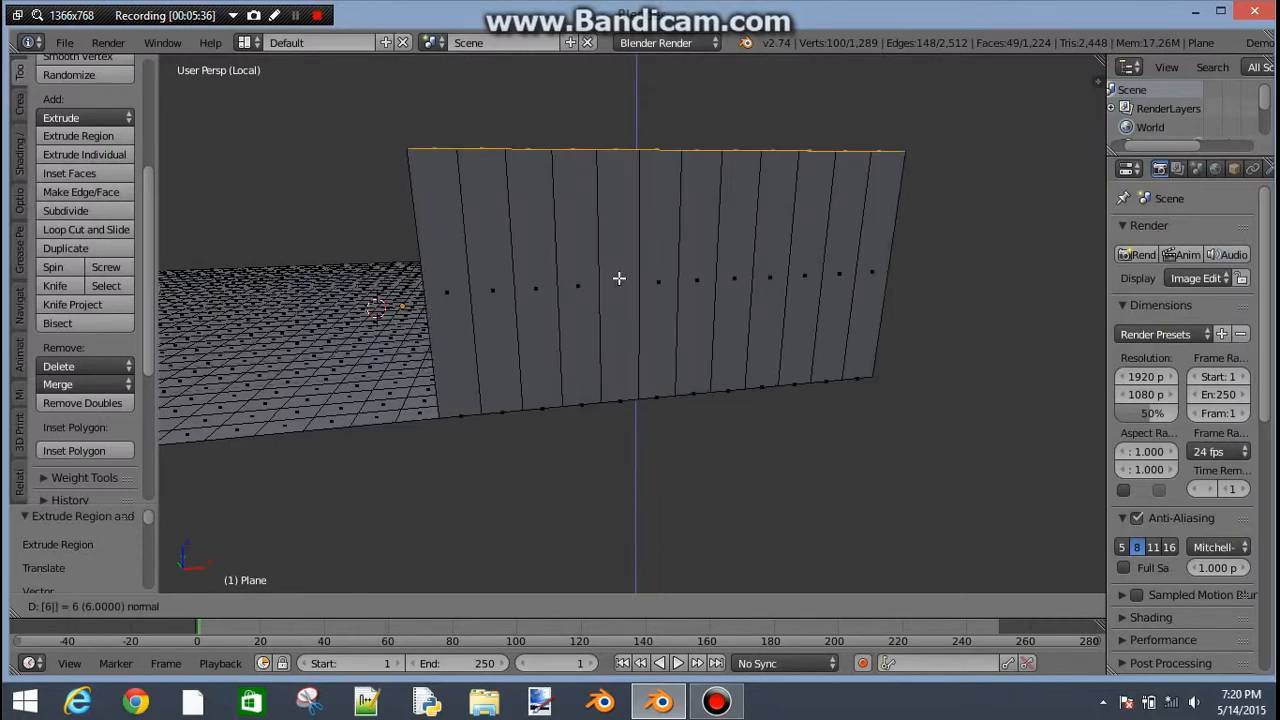
{"action": "left_click", "coordinate": [618, 279]}
{"action": "left_click", "coordinate": [618, 279]}
{"action": "middle_click_drag", "start_coordinate": [611, 251], "coordinate": [457, 354]}
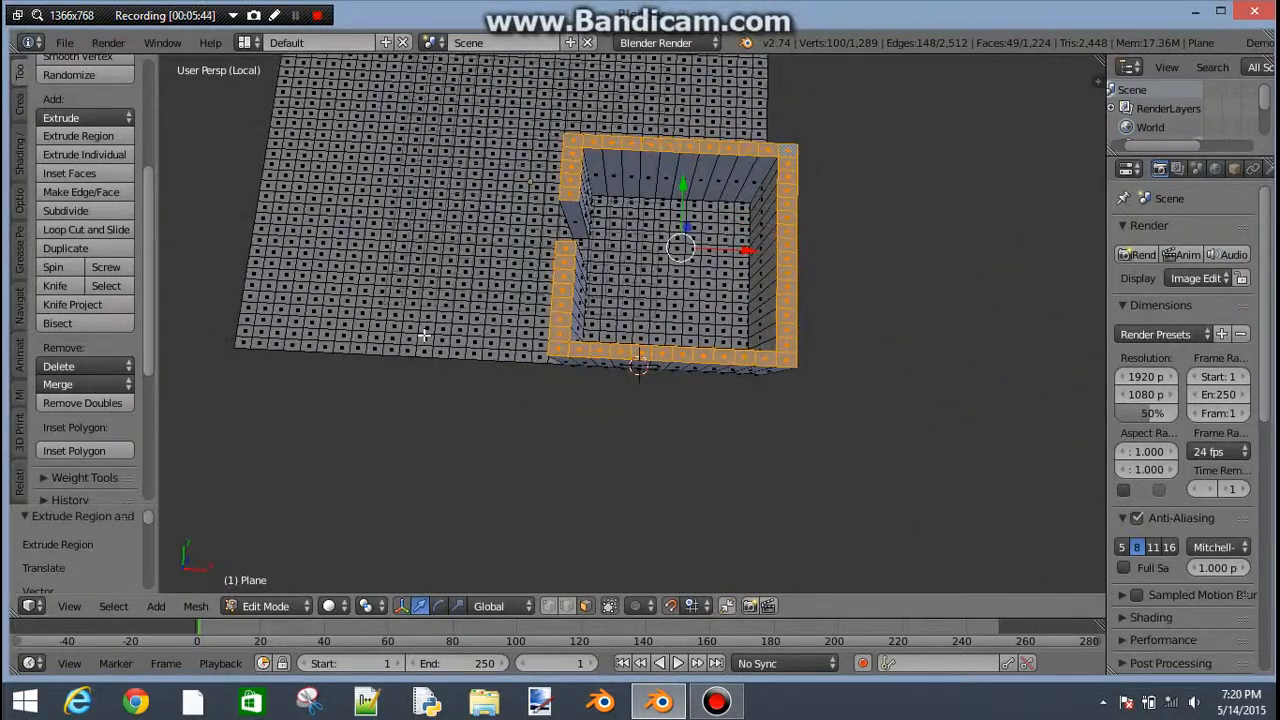
- Show the whole plane in top orthographic view and clear the face selection
{"action": "key", "text": "KP_7"}
{"action": "middle_click_drag", "start_coordinate": [414, 306], "coordinate": [413, 360], "text": "shift"}
{"action": "key", "text": "KP_5"}
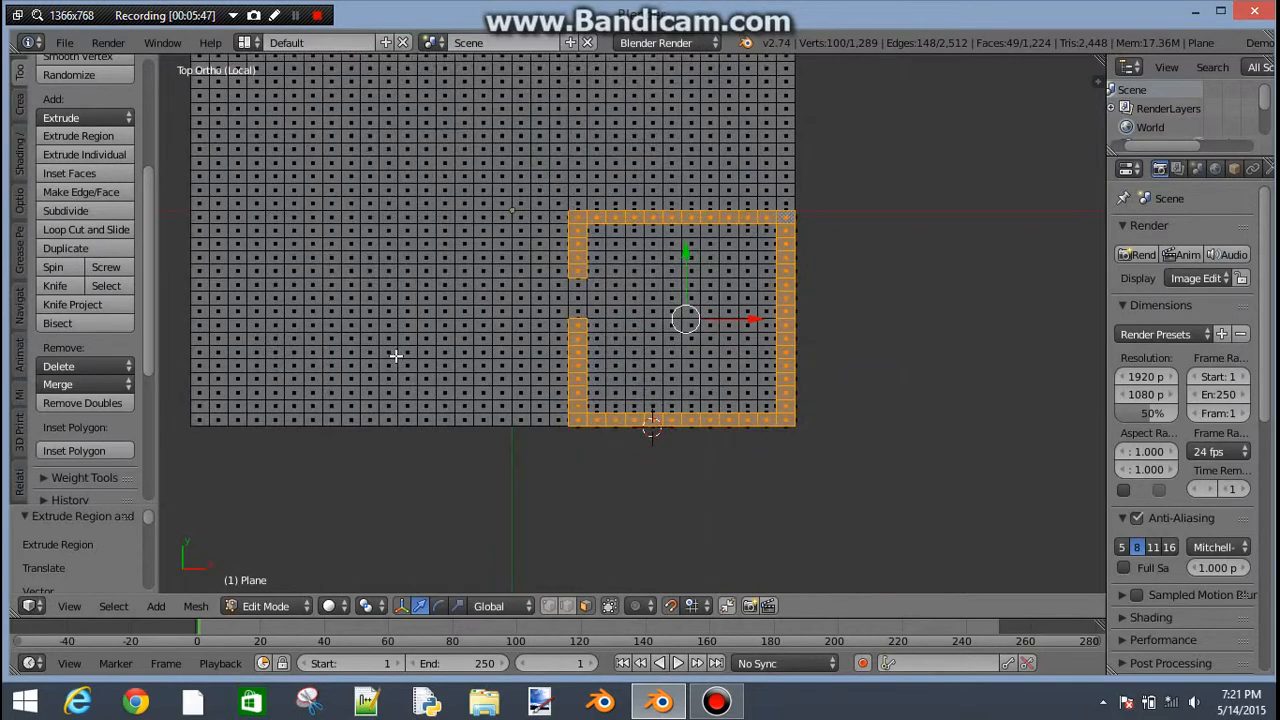
{"action": "middle_click_drag", "start_coordinate": [540, 230], "coordinate": [646, 334], "text": "shift"}
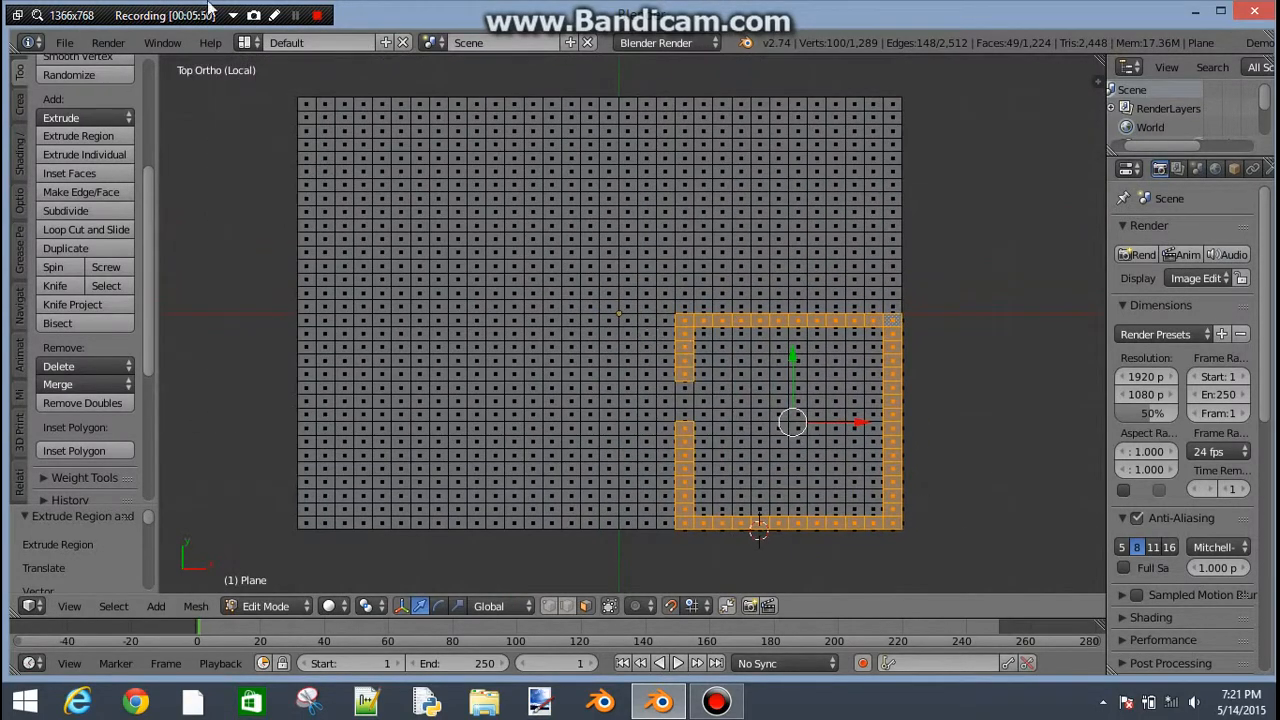
{"action": "key", "text": "a"}
{"action": "key", "text": "a"}
{"action": "key", "text": "a"}
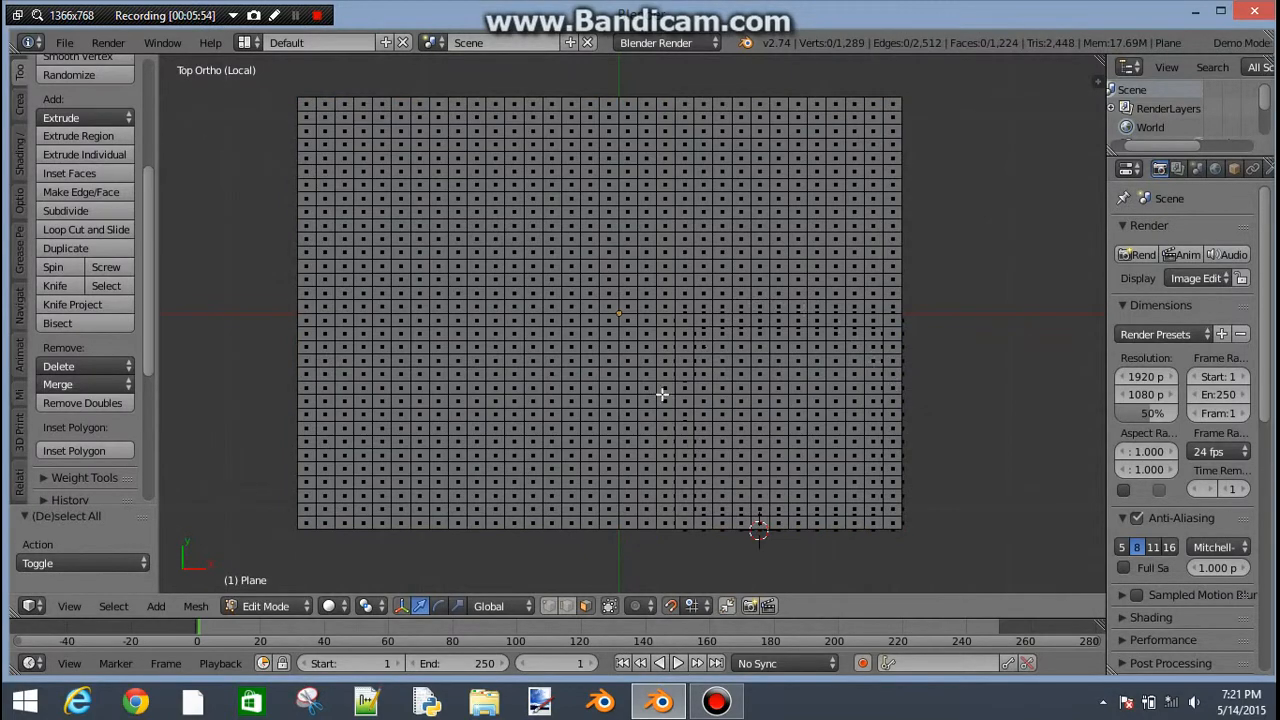
- Box-select the whole floor and room from the top perspective view, then return to orthographic projection
{"action": "key", "text": "KP_5"}
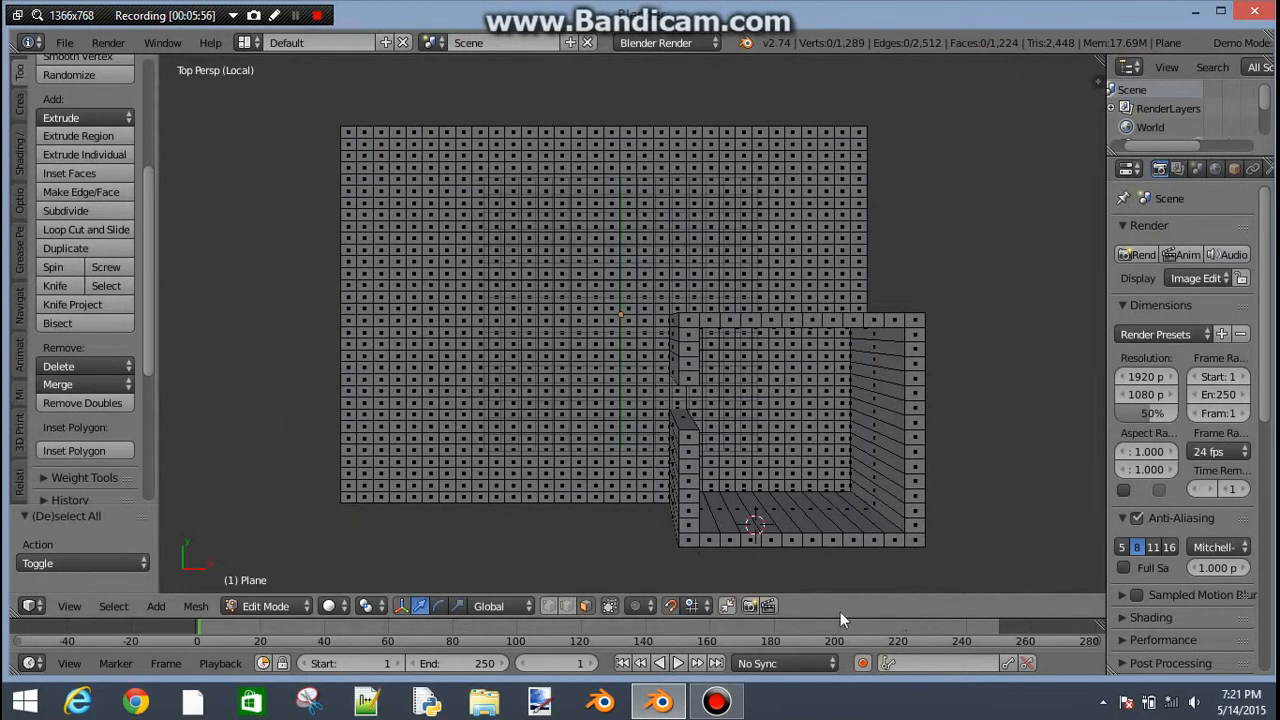
{"action": "scroll", "coordinate": [536, 438], "scroll_direction": "down", "scroll_amount": 3}
{"action": "scroll", "coordinate": [536, 438], "scroll_direction": "up", "scroll_amount": 3}
{"action": "mouse_move", "coordinate": [583, 550]}
{"action": "middle_mouse_down", "text": "shift"}
{"action": "mouse_move", "coordinate": [583, 437]}
{"action": "mouse_move", "coordinate": [573, 534]}
{"action": "middle_mouse_up", "text": "shift"}
{"action": "key", "text": "b"}
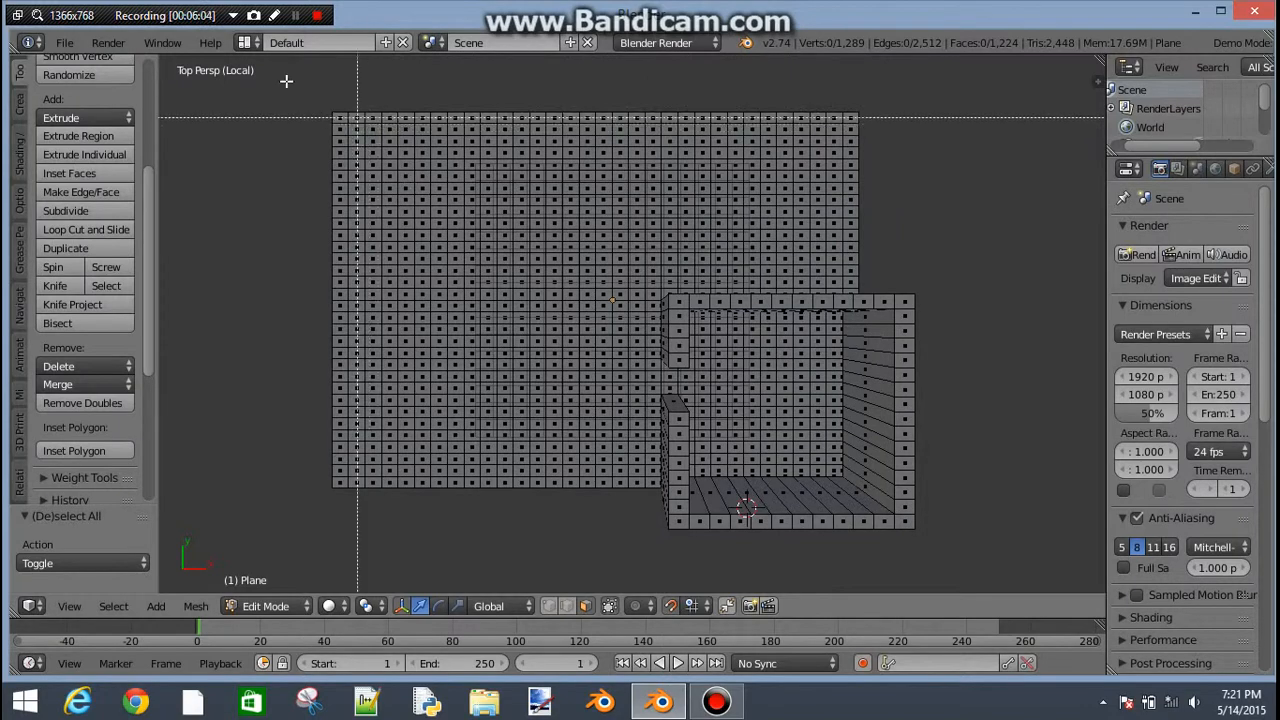
{"action": "left_click_drag", "start_coordinate": [300, 97], "coordinate": [1067, 580]}
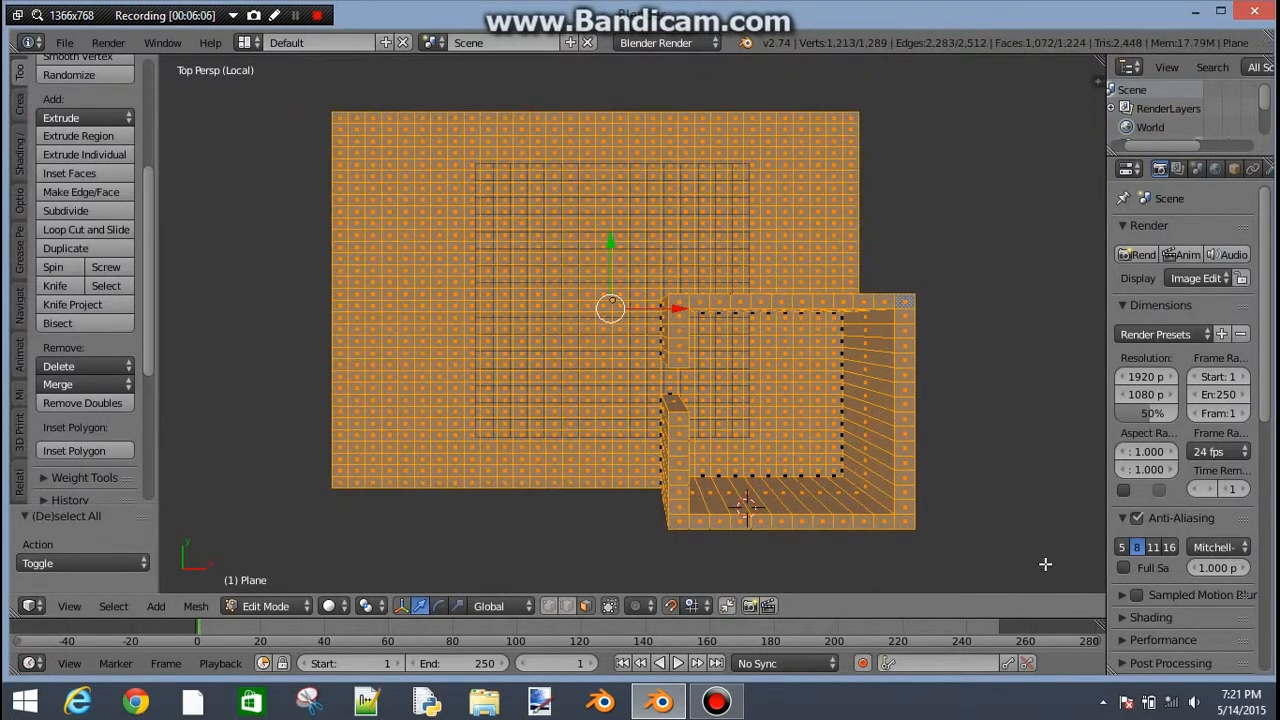
{"action": "key", "text": "KP_5"}
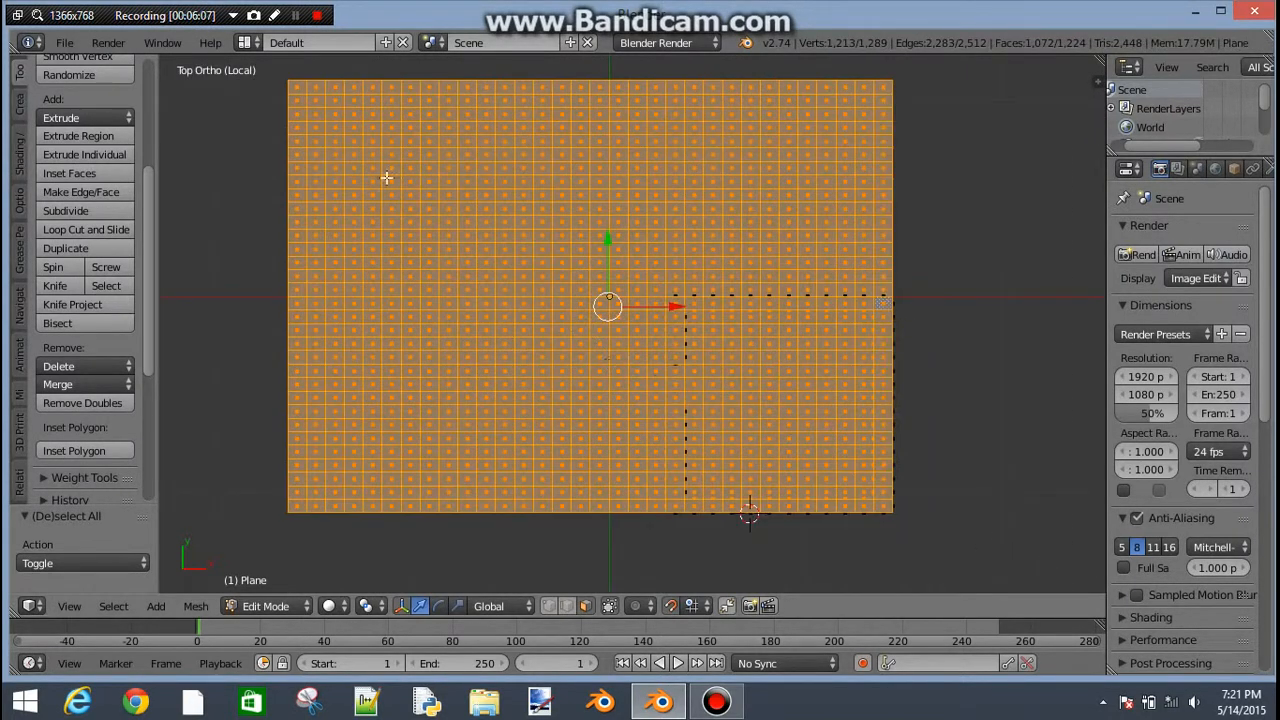
- Deselect the plane's interior faces with a box, leaving a one-face-wide border around the outer edge
{"action": "key", "text": "b"}
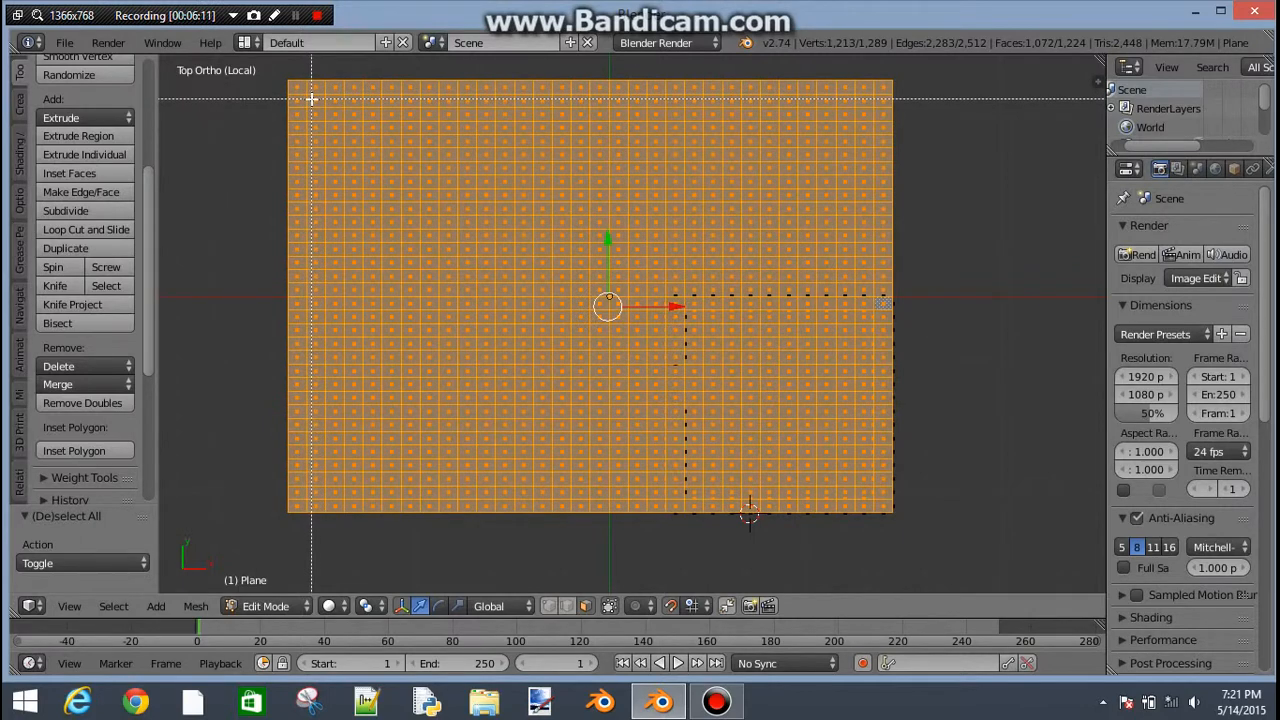
{"action": "left_click_drag", "start_coordinate": [312, 98], "coordinate": [869, 494]}
{"action": "middle_click_drag", "start_coordinate": [869, 494], "coordinate": [869, 494]}
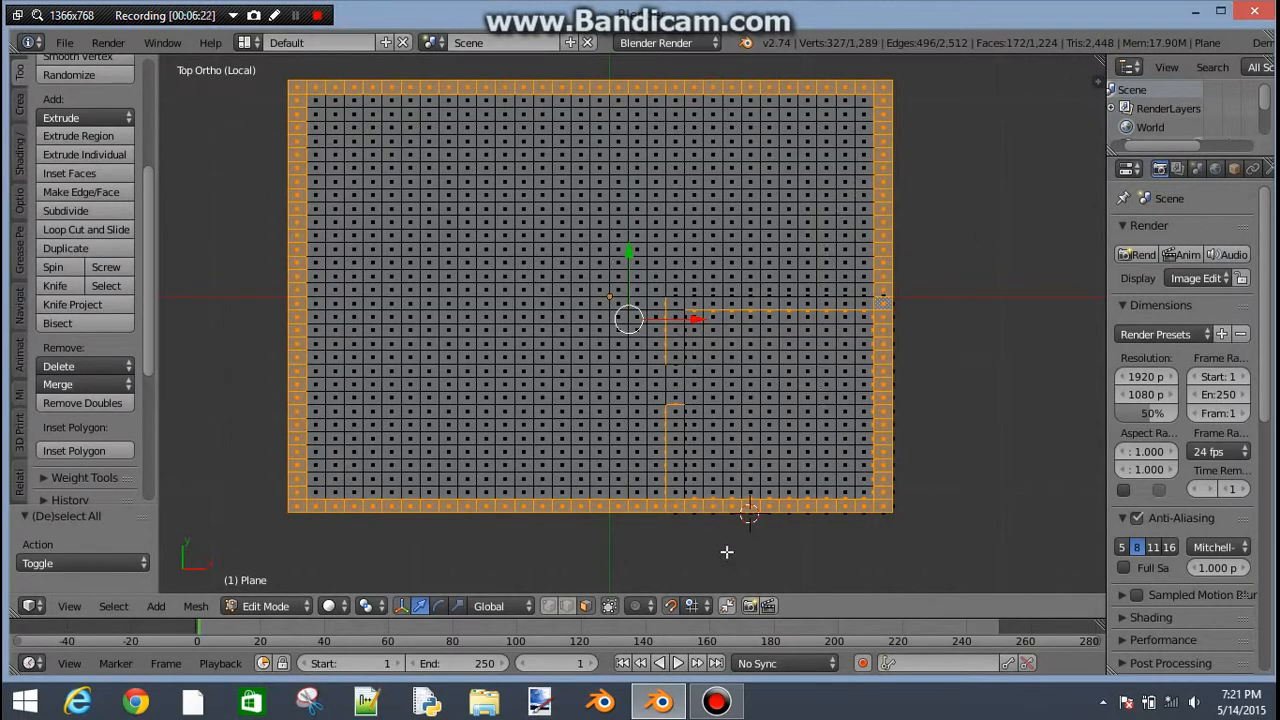
- Box-deselect the room's stray wall faces from several angles, keeping the floor's outer border selected
{"action": "key", "text": "b"}
{"action": "middle_click_drag", "start_coordinate": [660, 277], "coordinate": [994, 551]}
{"action": "middle_click_drag", "start_coordinate": [895, 549], "coordinate": [1026, 451]}
{"action": "key", "text": "b"}
{"action": "middle_click_drag", "start_coordinate": [602, 226], "coordinate": [858, 310]}
{"action": "key", "text": "b"}
{"action": "mouse_move", "coordinate": [652, 188]}
{"action": "middle_mouse_down"}
{"action": "mouse_move", "coordinate": [971, 160]}
{"action": "mouse_move", "coordinate": [955, 121]}
{"action": "middle_mouse_up"}
{"action": "mouse_move", "coordinate": [955, 128]}
{"action": "middle_mouse_down"}
{"action": "mouse_move", "coordinate": [837, 214]}
{"action": "mouse_move", "coordinate": [879, 149]}
{"action": "middle_mouse_up"}
{"action": "key", "text": "b"}
{"action": "mouse_move", "coordinate": [820, 241]}
{"action": "middle_mouse_down"}
{"action": "mouse_move", "coordinate": [866, 281]}
{"action": "mouse_move", "coordinate": [983, 296]}
{"action": "middle_mouse_up"}
{"action": "middle_click_drag", "start_coordinate": [640, 255], "coordinate": [965, 322]}
{"action": "key", "text": "b"}
{"action": "middle_click_drag", "start_coordinate": [463, 133], "coordinate": [527, 184]}
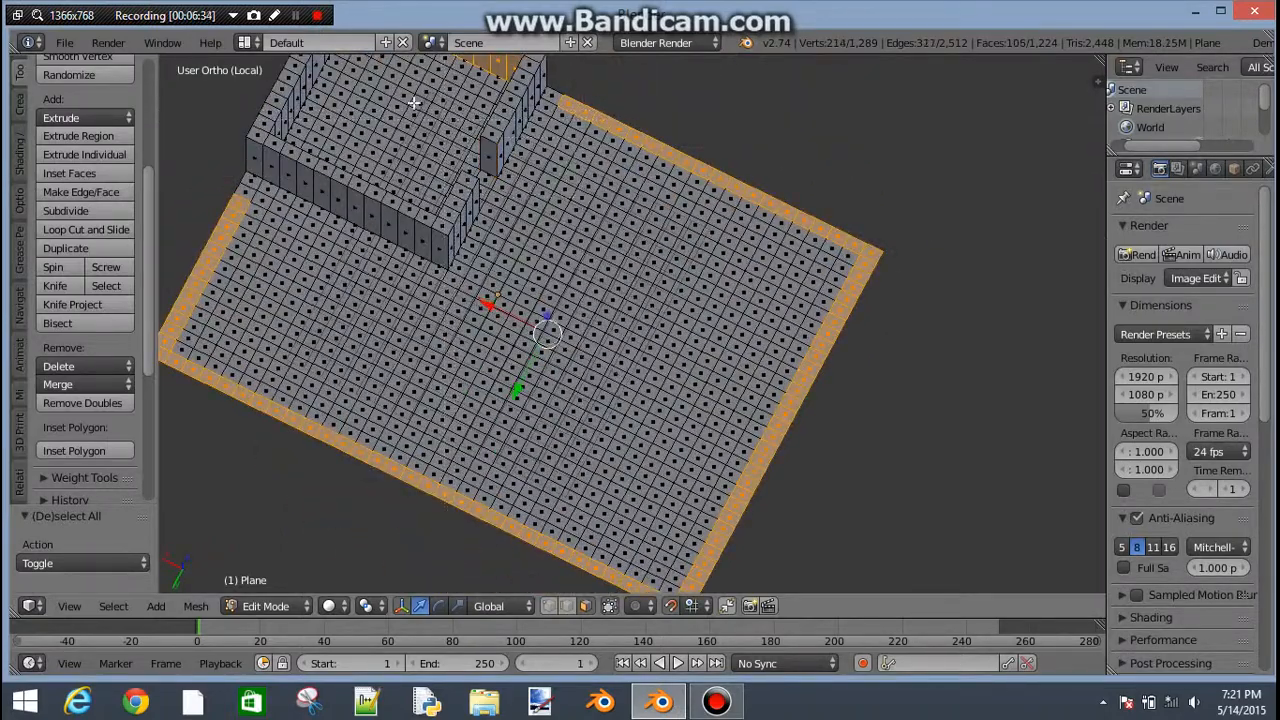
- Deselect the remaining faces on the inside of the room's outer wall
{"action": "middle_click_drag", "start_coordinate": [427, 153], "coordinate": [525, 199], "text": "shift"}
{"action": "key", "text": "b"}
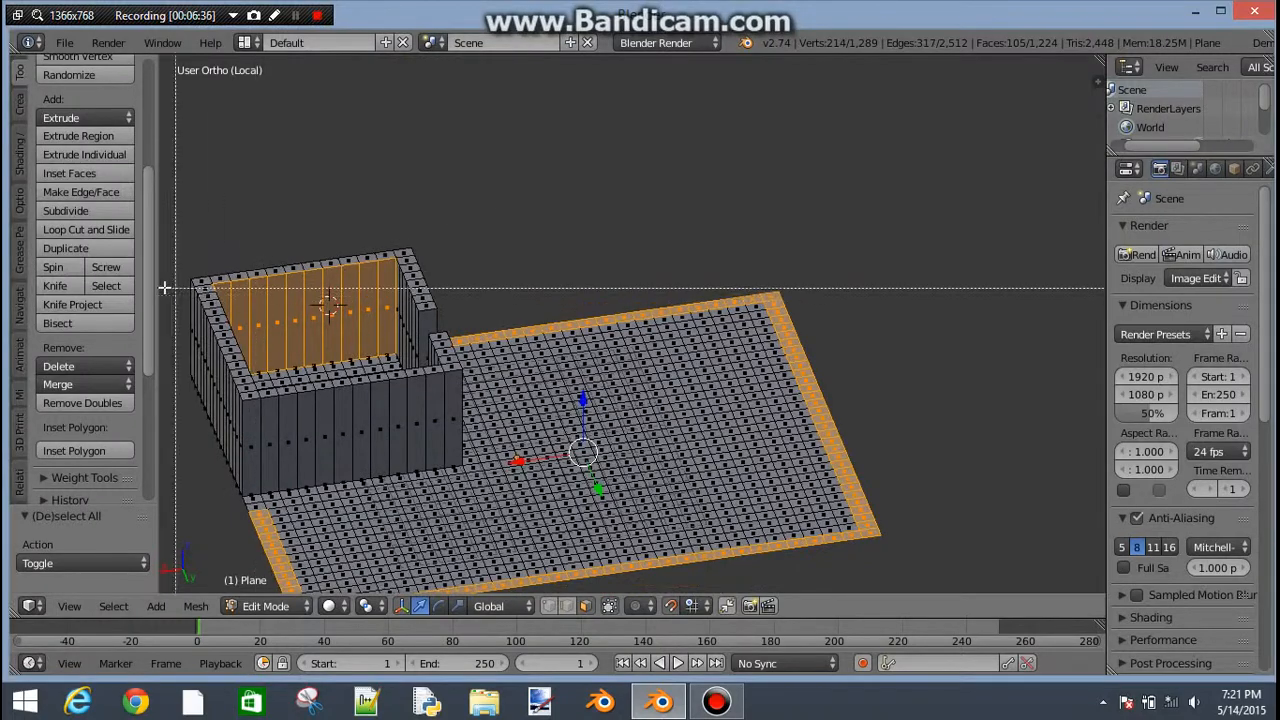
{"action": "middle_click_drag", "start_coordinate": [165, 290], "coordinate": [374, 330]}
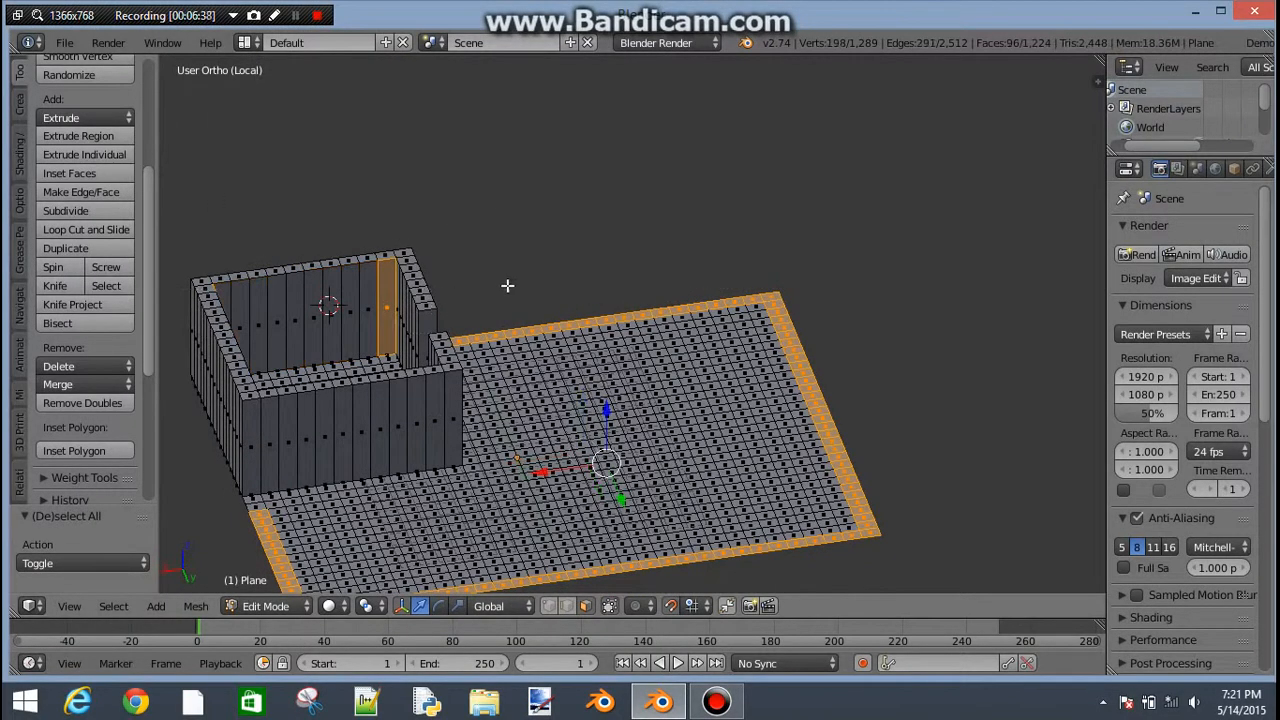
{"action": "middle_click_drag", "start_coordinate": [507, 287], "coordinate": [458, 300]}
{"action": "key", "text": "b"}
{"action": "middle_click_drag", "start_coordinate": [442, 229], "coordinate": [550, 234]}
{"action": "middle_click_drag", "start_coordinate": [546, 230], "coordinate": [470, 252]}
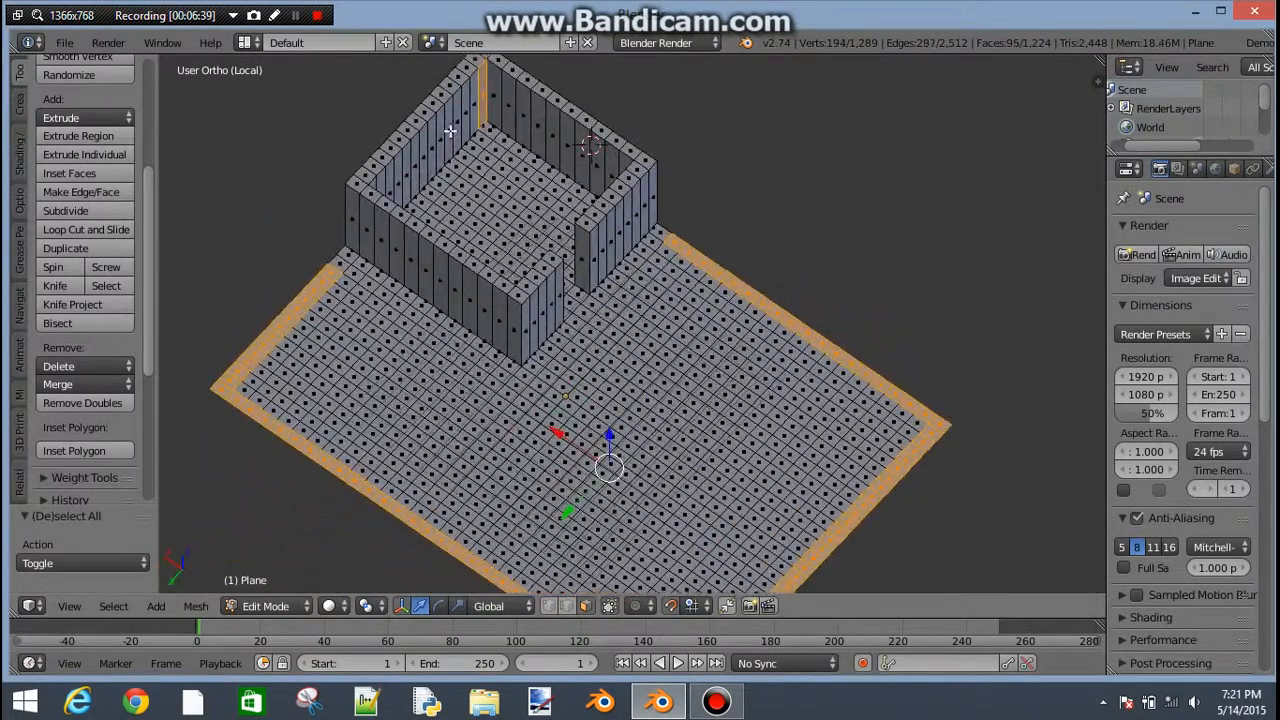
{"action": "key", "text": "b"}
{"action": "middle_click_drag", "start_coordinate": [444, 94], "coordinate": [597, 131]}
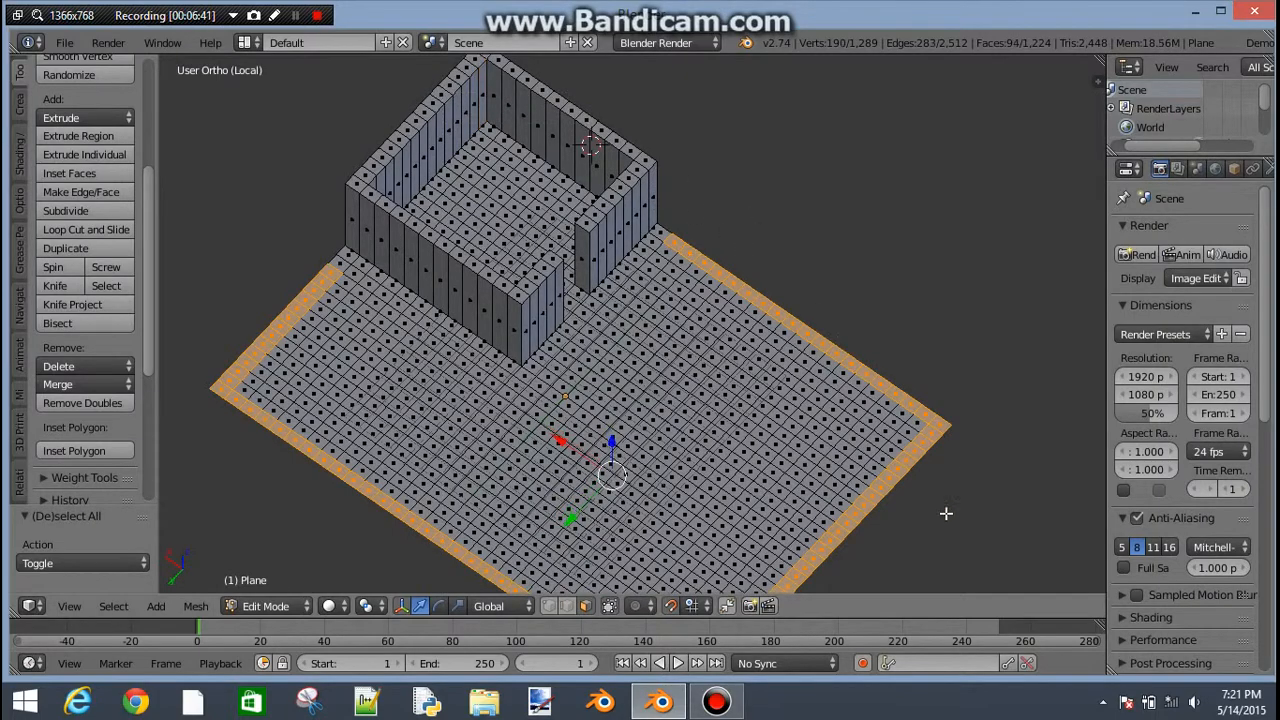
- Add the two missing floor faces between the right-side border and the room's wall to the selection
{"action": "right_click", "coordinate": [340, 260], "text": "shift"}
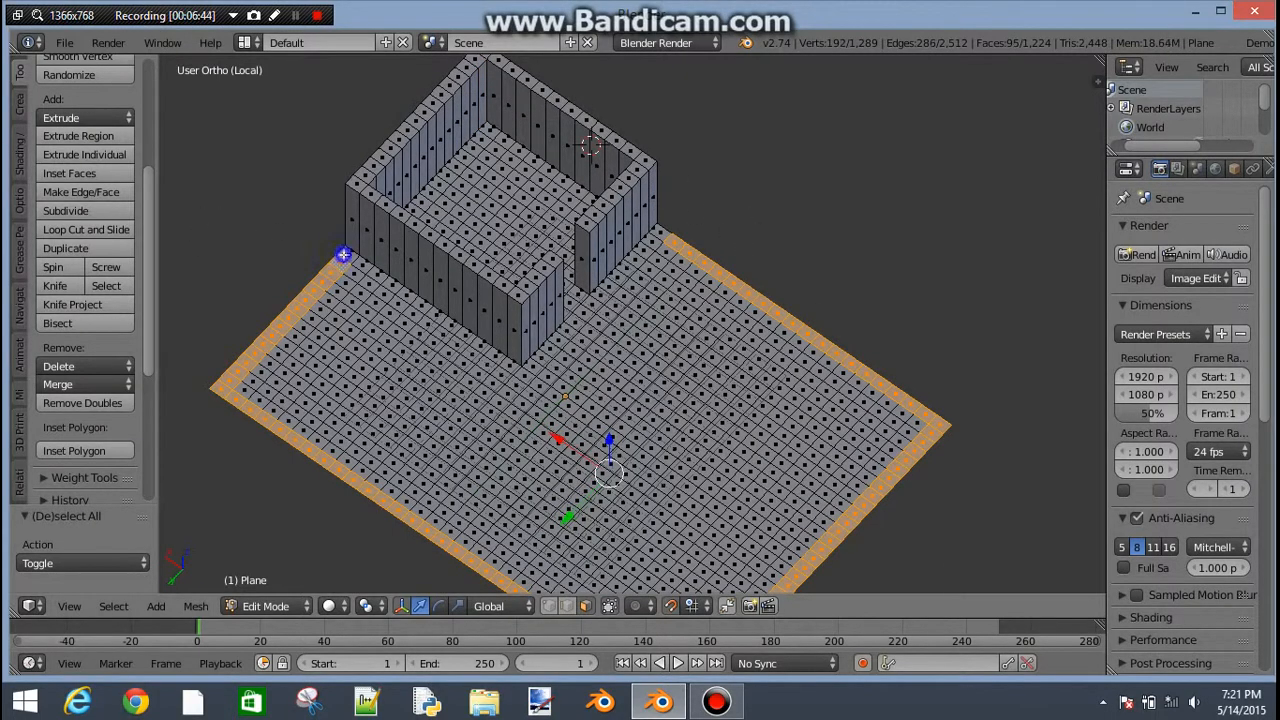
{"action": "right_click", "coordinate": [346, 256], "text": "shift"}
{"action": "middle_click_drag", "start_coordinate": [309, 304], "coordinate": [694, 482]}
{"action": "key", "text": "KP_5"}
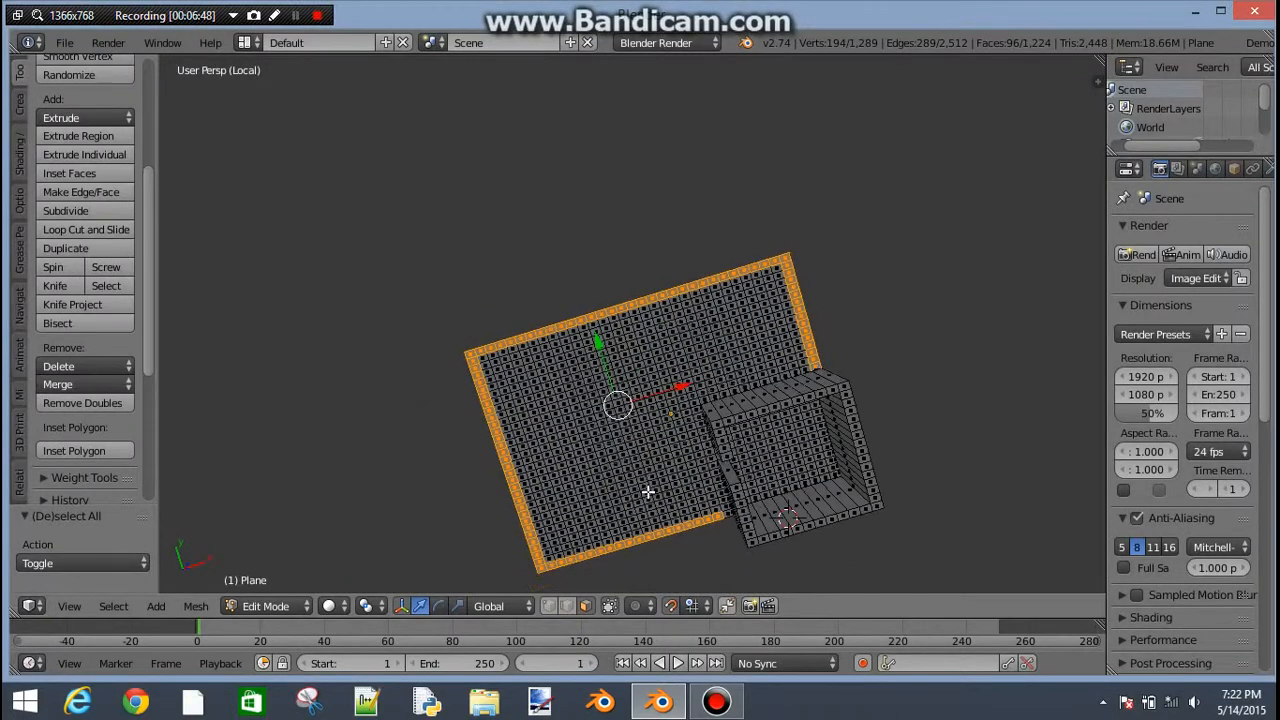
{"action": "key", "text": "KP_5"}
{"action": "key", "text": "KP_7"}
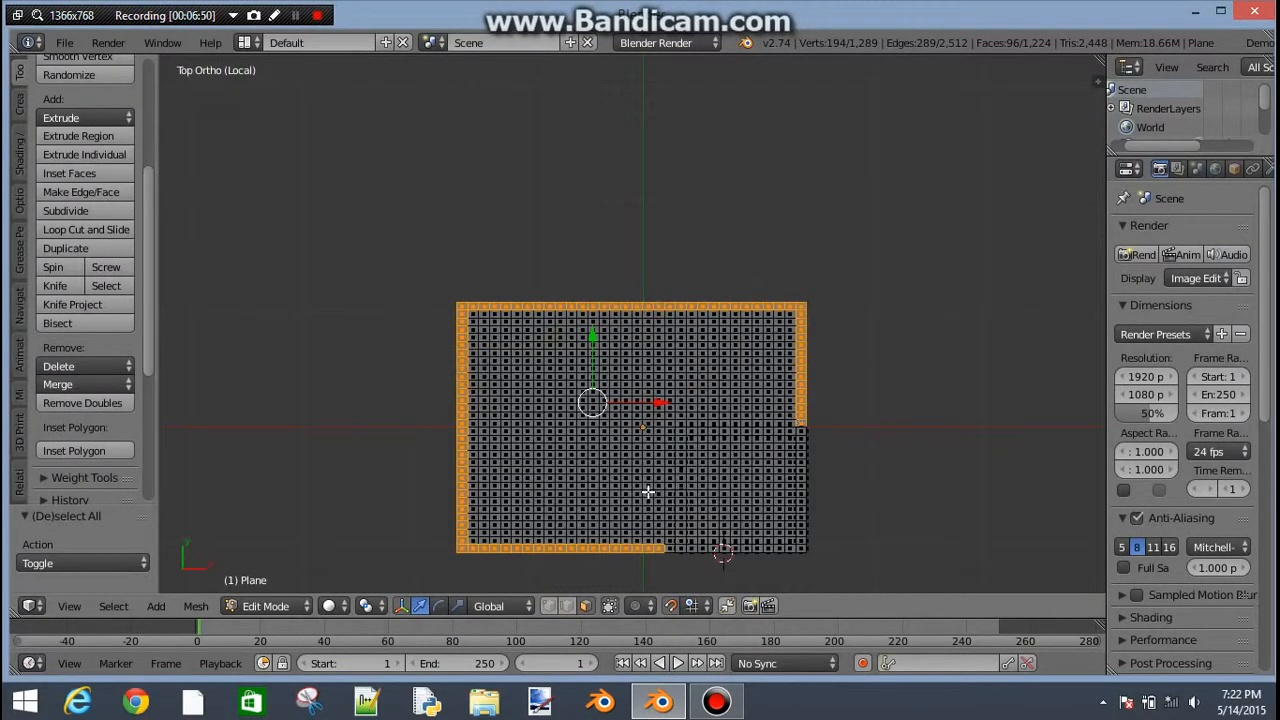
- Deselect two faces along the floor's lower border for a doorway and add the border face beside the room
{"action": "scroll", "coordinate": [704, 440], "scroll_direction": "up", "scroll_amount": 6}
{"action": "scroll", "coordinate": [700, 451], "scroll_direction": "down", "scroll_amount": 6}
{"action": "scroll", "coordinate": [700, 455], "scroll_direction": "up", "scroll_amount": 5}
{"action": "scroll", "coordinate": [700, 451], "scroll_direction": "down", "scroll_amount": 5}
{"action": "scroll", "coordinate": [657, 354], "scroll_direction": "up", "scroll_amount": 6}
{"action": "scroll", "coordinate": [545, 420], "scroll_direction": "down", "scroll_amount": 6}
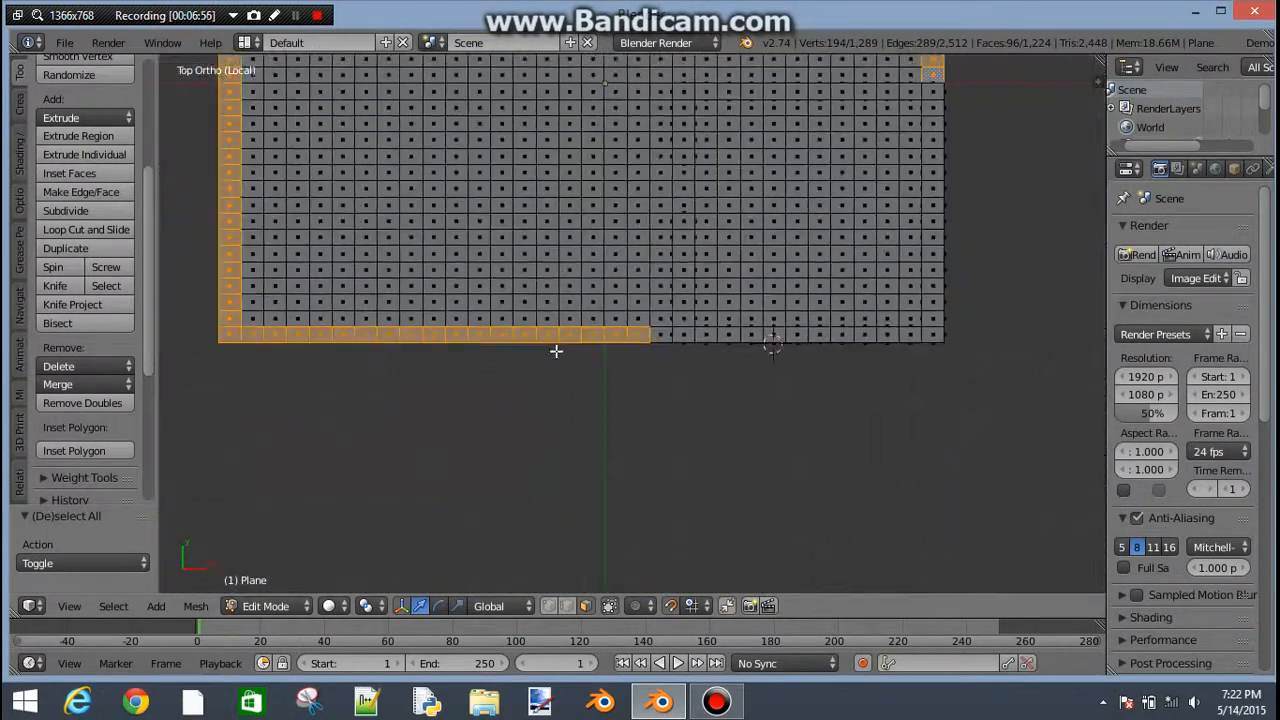
{"action": "middle_click_drag", "start_coordinate": [557, 351], "coordinate": [589, 297]}
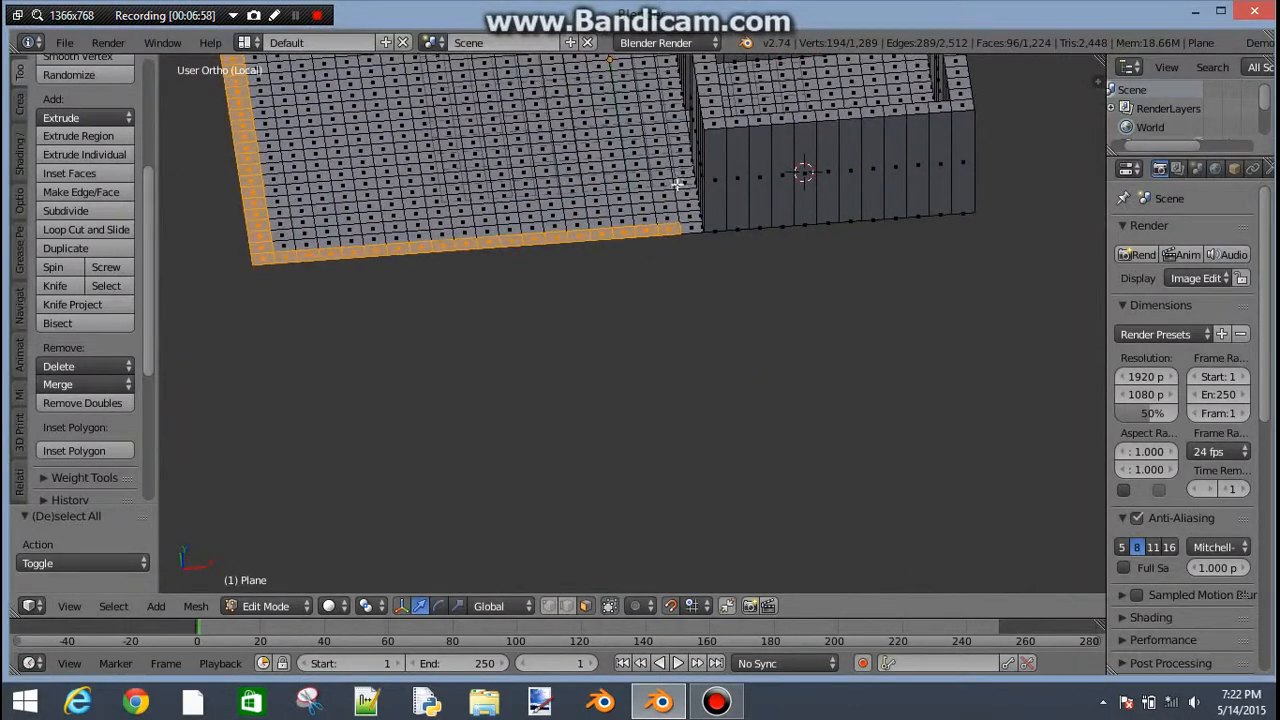
{"action": "right_click", "coordinate": [575, 238], "text": "shift"}
{"action": "right_click", "coordinate": [694, 226], "text": "shift"}
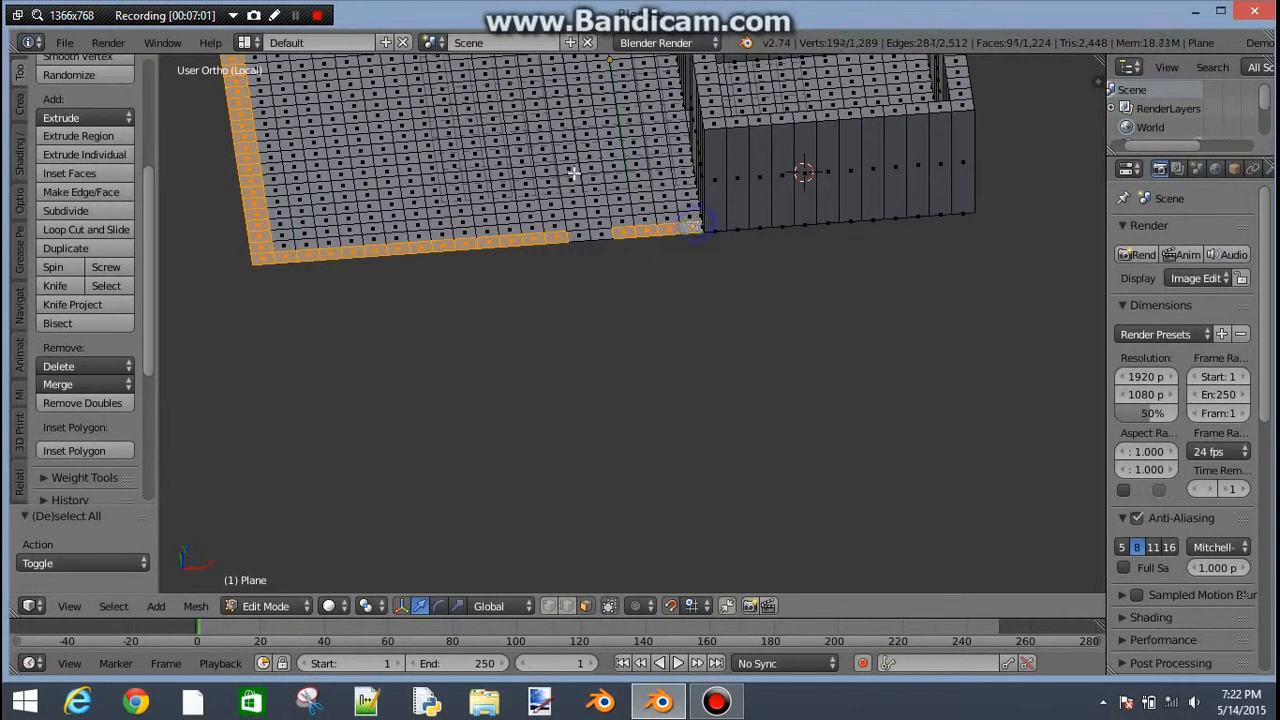
{"action": "middle_click_drag", "start_coordinate": [518, 156], "coordinate": [493, 263]}
{"action": "key", "text": "KP_7"}
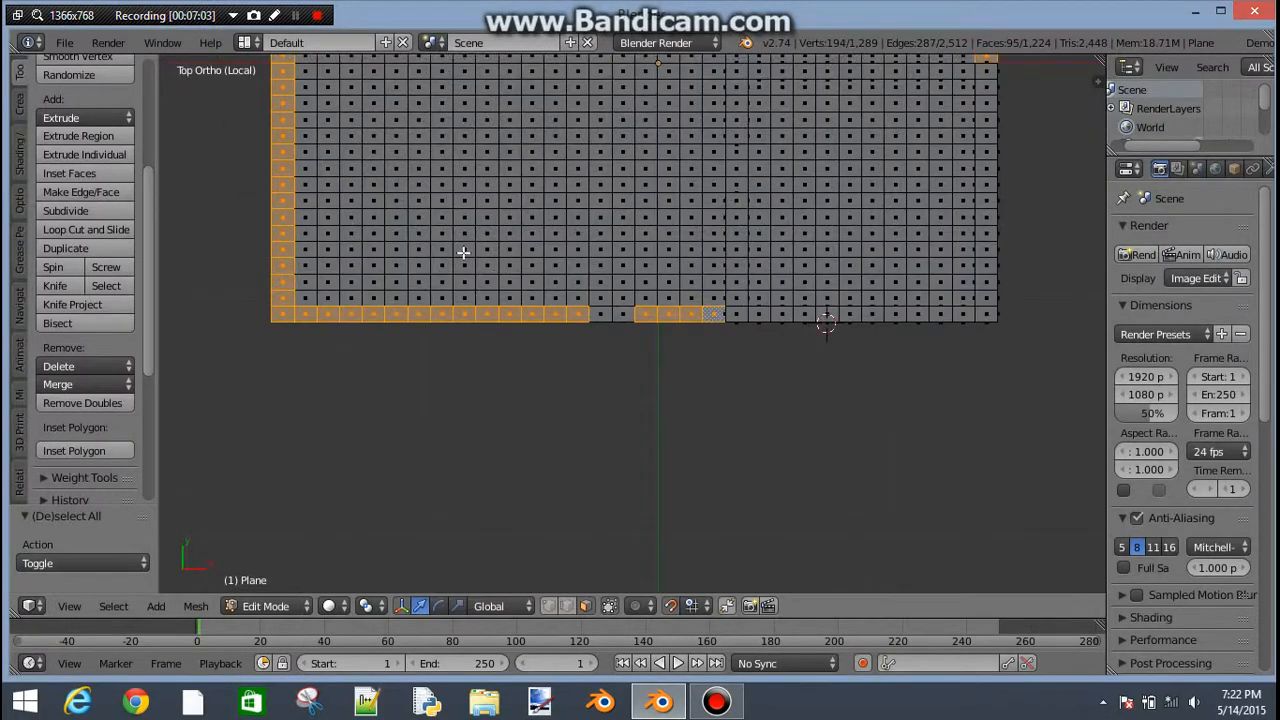
- Extrude the selected border faces of the floor by 6 to form the outer walls
{"action": "scroll", "coordinate": [714, 237], "scroll_direction": "down", "scroll_amount": 5}
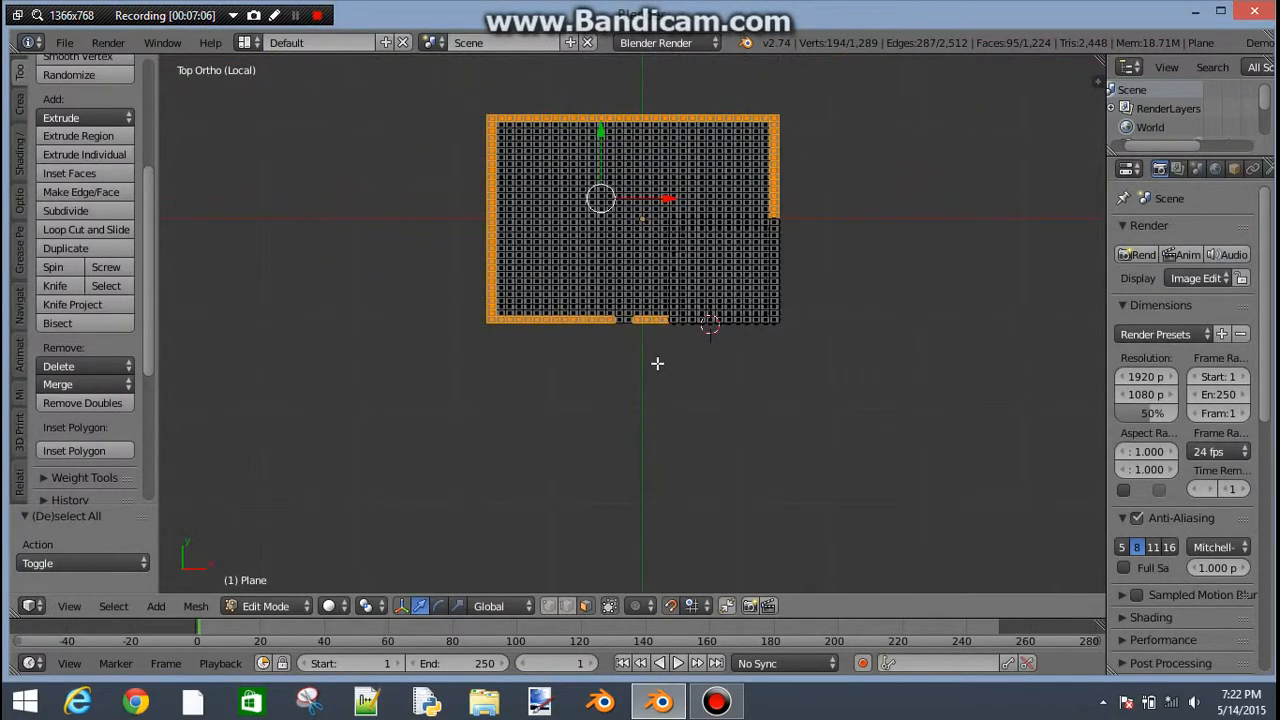
{"action": "type", "text": "e"}
{"action": "type", "text": "-1"}
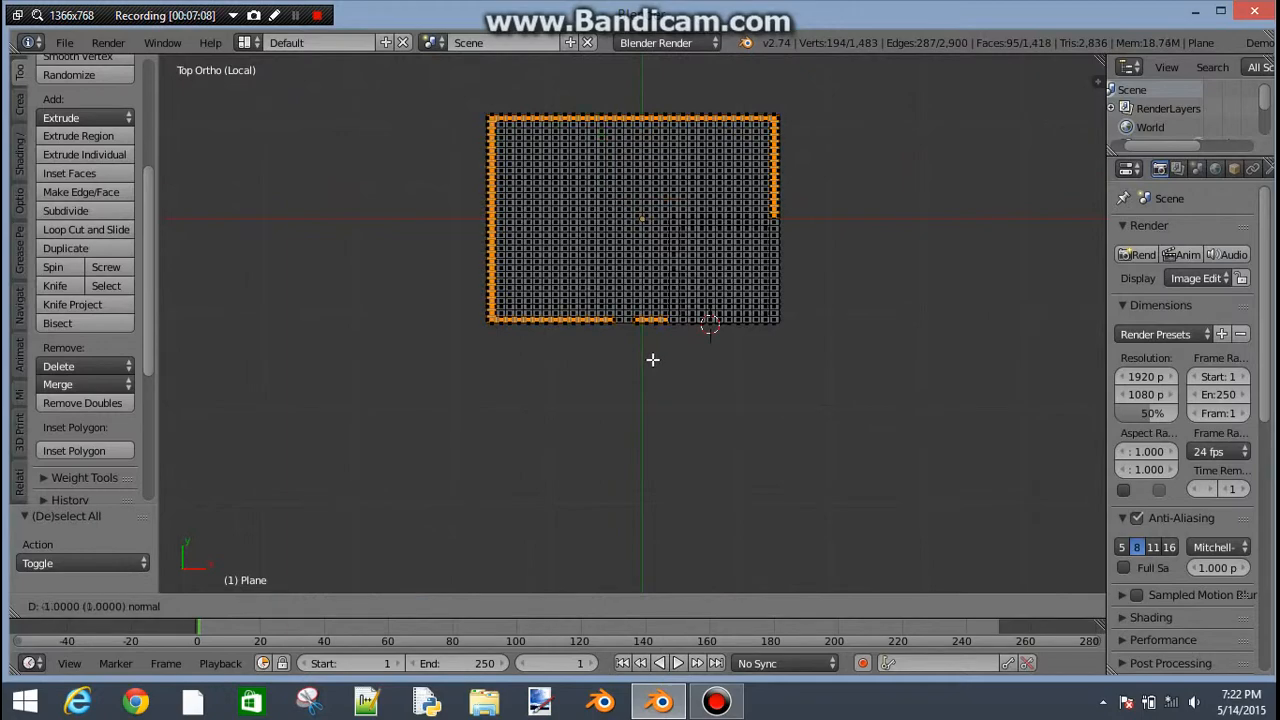
{"action": "key", "text": "BackSpace"}
{"action": "key", "text": "BackSpace"}
{"action": "type", "text": "6"}
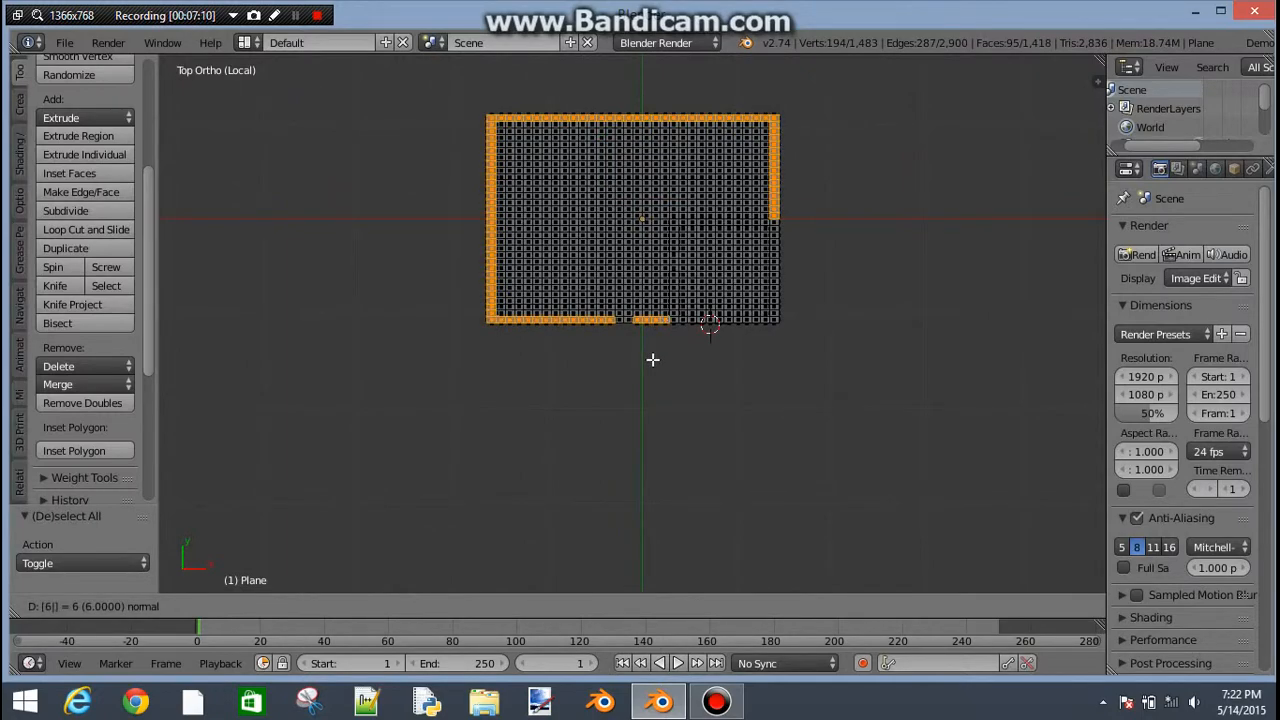
{"action": "key", "text": "Return"}
- Check the raised walls from above and switch to a top perspective view of the whole floor plan
{"action": "middle_click_drag", "start_coordinate": [651, 357], "coordinate": [634, 217]}
{"action": "scroll", "coordinate": [634, 217], "scroll_direction": "up", "scroll_amount": 4}
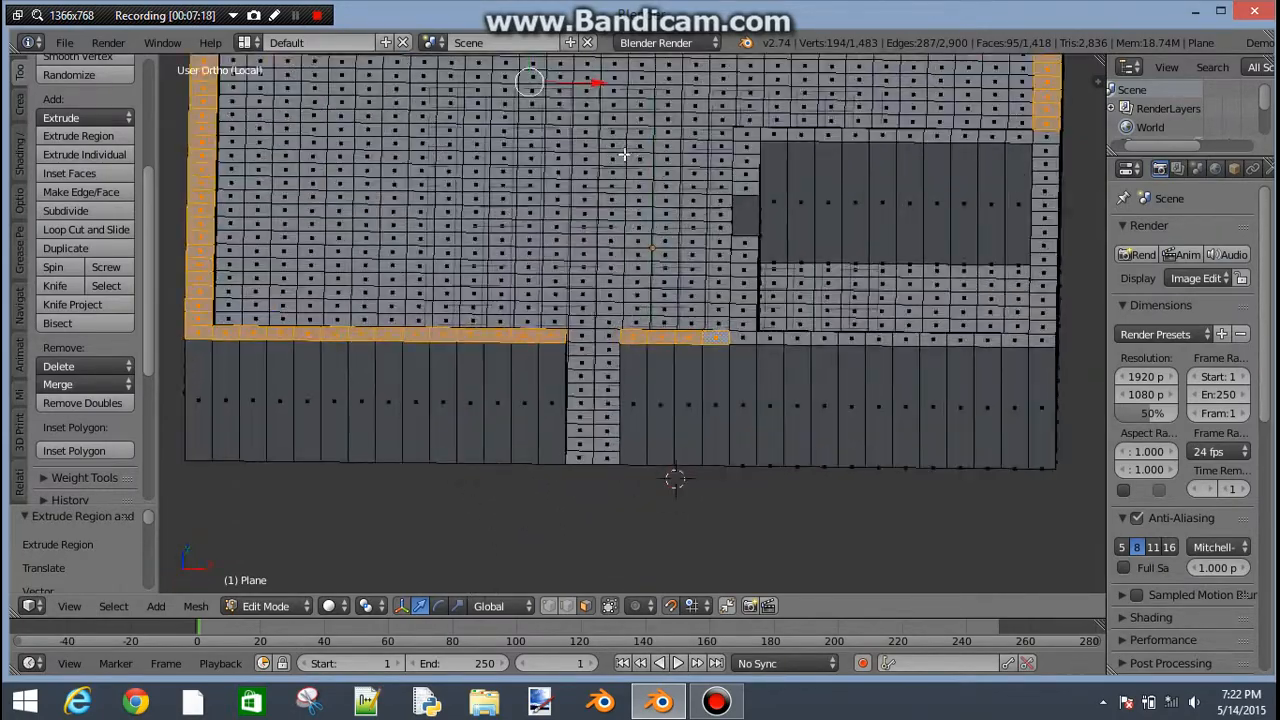
{"action": "middle_click_drag", "start_coordinate": [622, 173], "coordinate": [631, 238]}
{"action": "key", "text": "KP_7"}
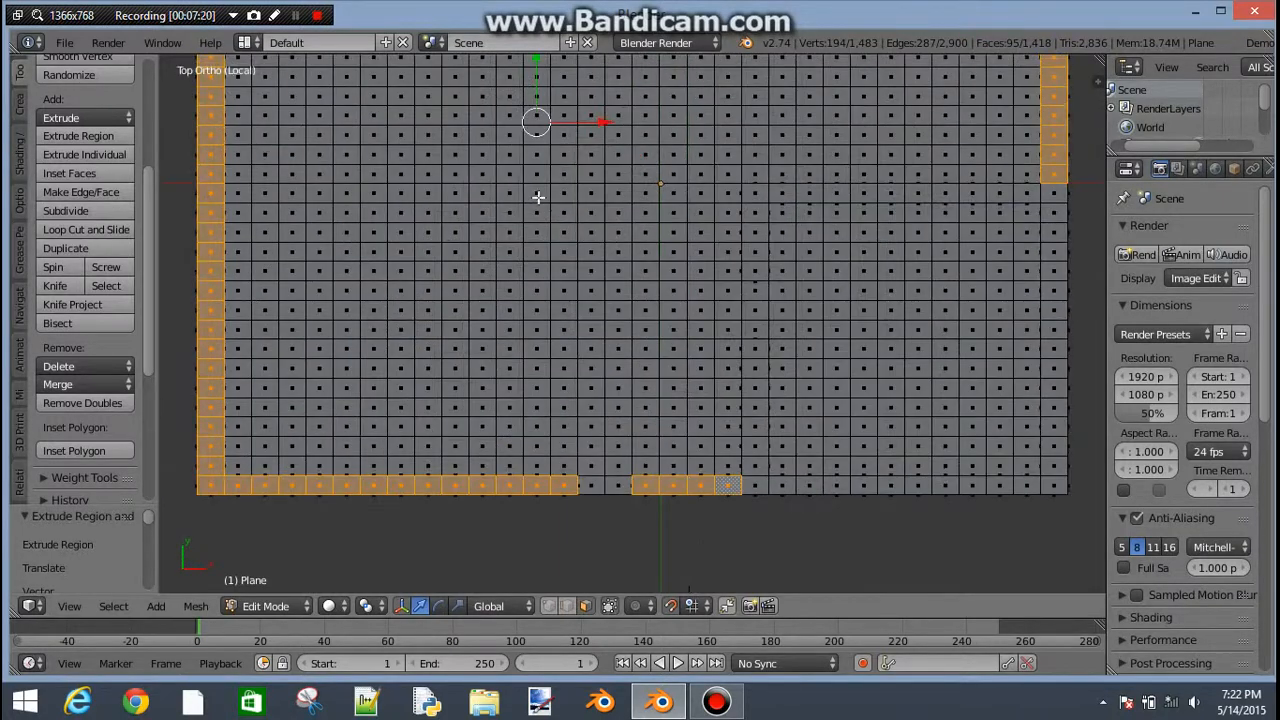
{"action": "key", "text": "KP_5"}
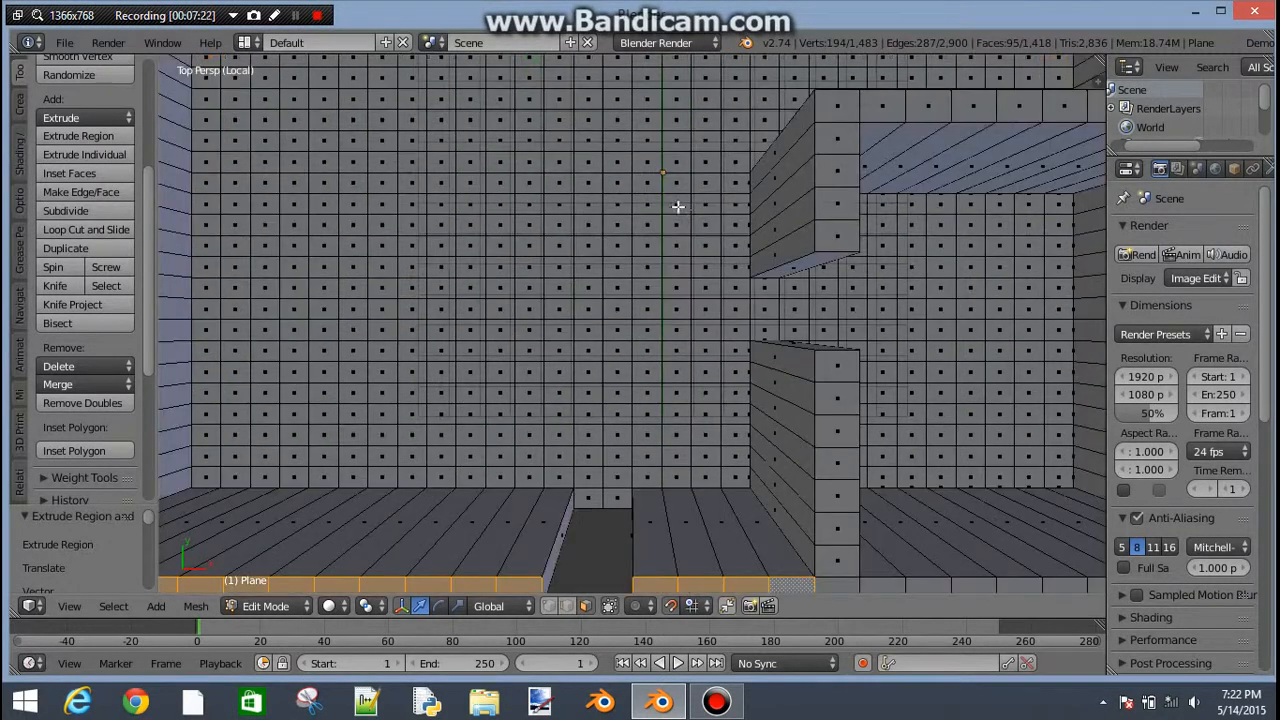
{"action": "scroll", "coordinate": [671, 200], "scroll_direction": "down", "scroll_amount": 6}
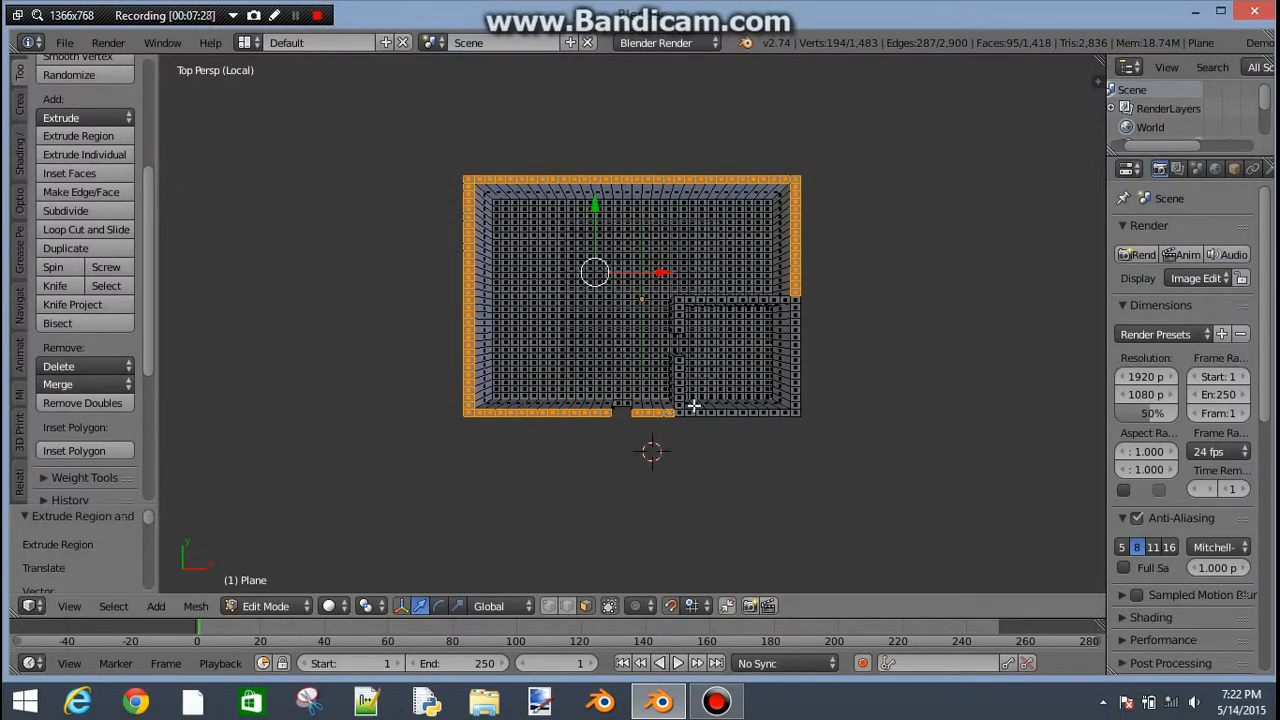
{"action": "scroll", "coordinate": [533, 416], "scroll_direction": "up", "scroll_amount": 1}
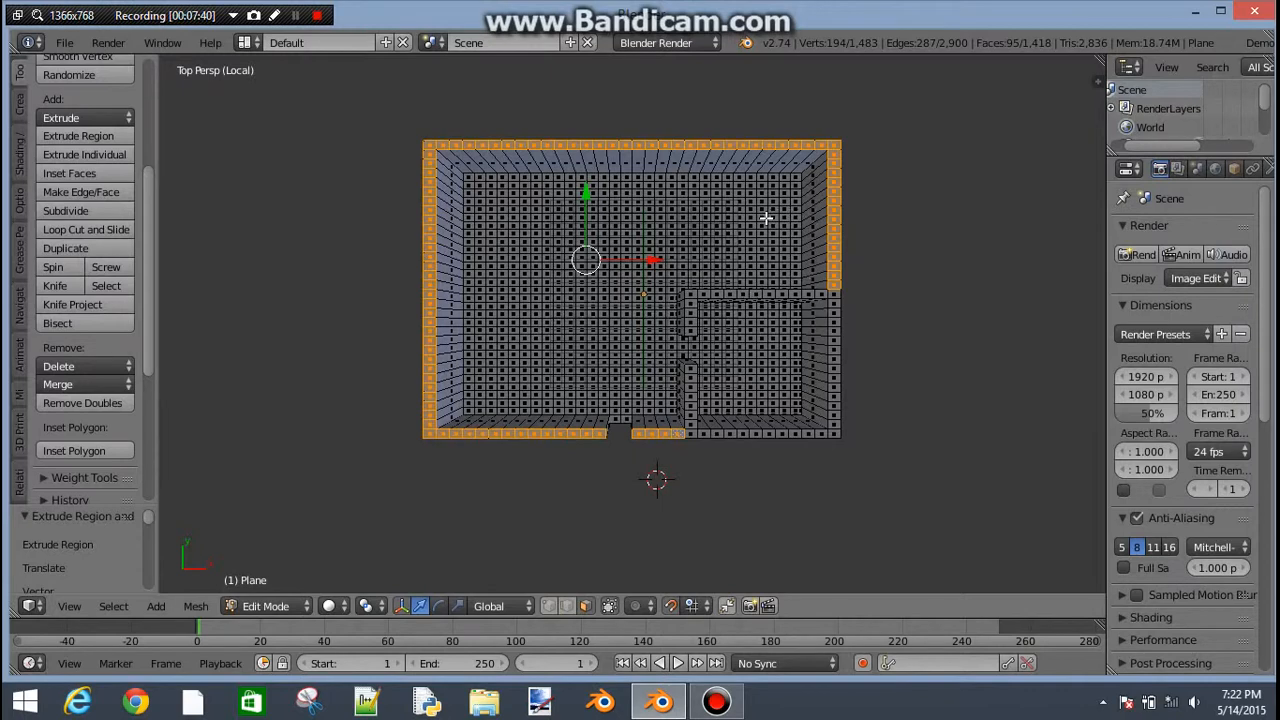
{"action": "key", "text": "b"}
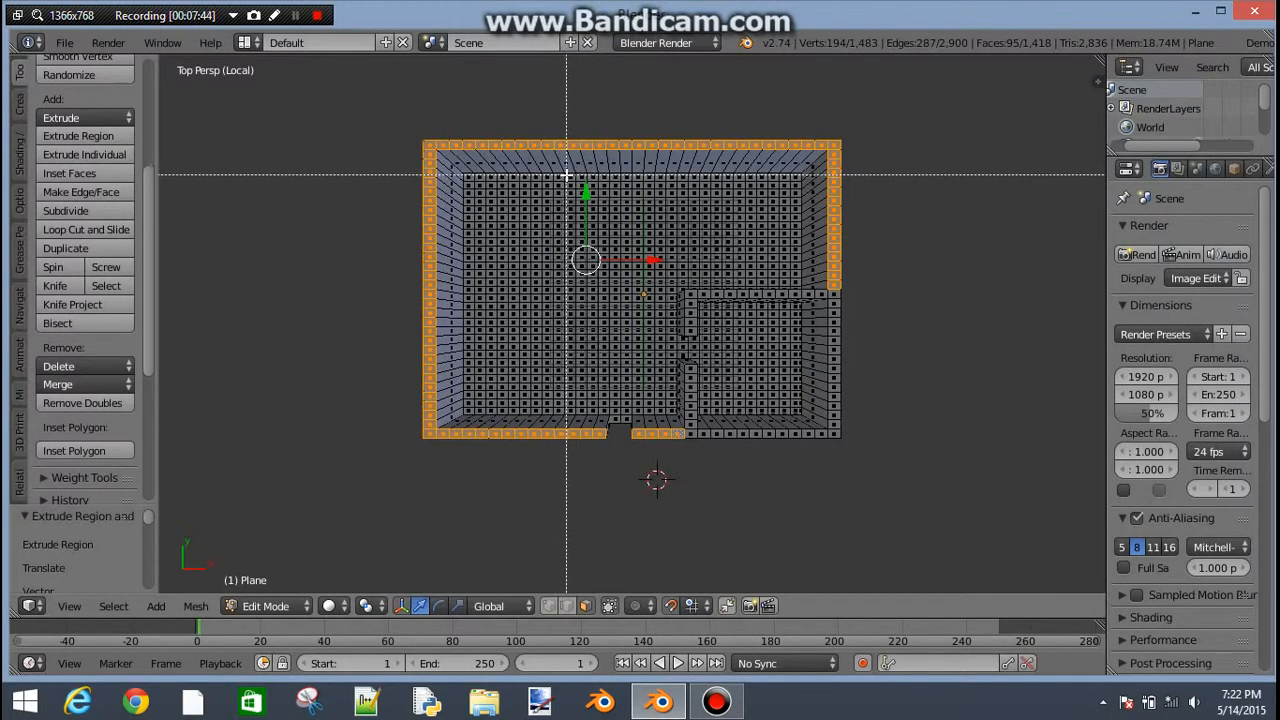
{"action": "mouse_move", "coordinate": [567, 175]}
{"action": "left_mouse_down"}
{"action": "mouse_move", "coordinate": [585, 195]}
{"action": "mouse_move", "coordinate": [576, 318]}
{"action": "mouse_move", "coordinate": [560, 191]}
{"action": "mouse_move", "coordinate": [578, 172]}
{"action": "left_mouse_up"}
{"action": "key", "text": "b"}
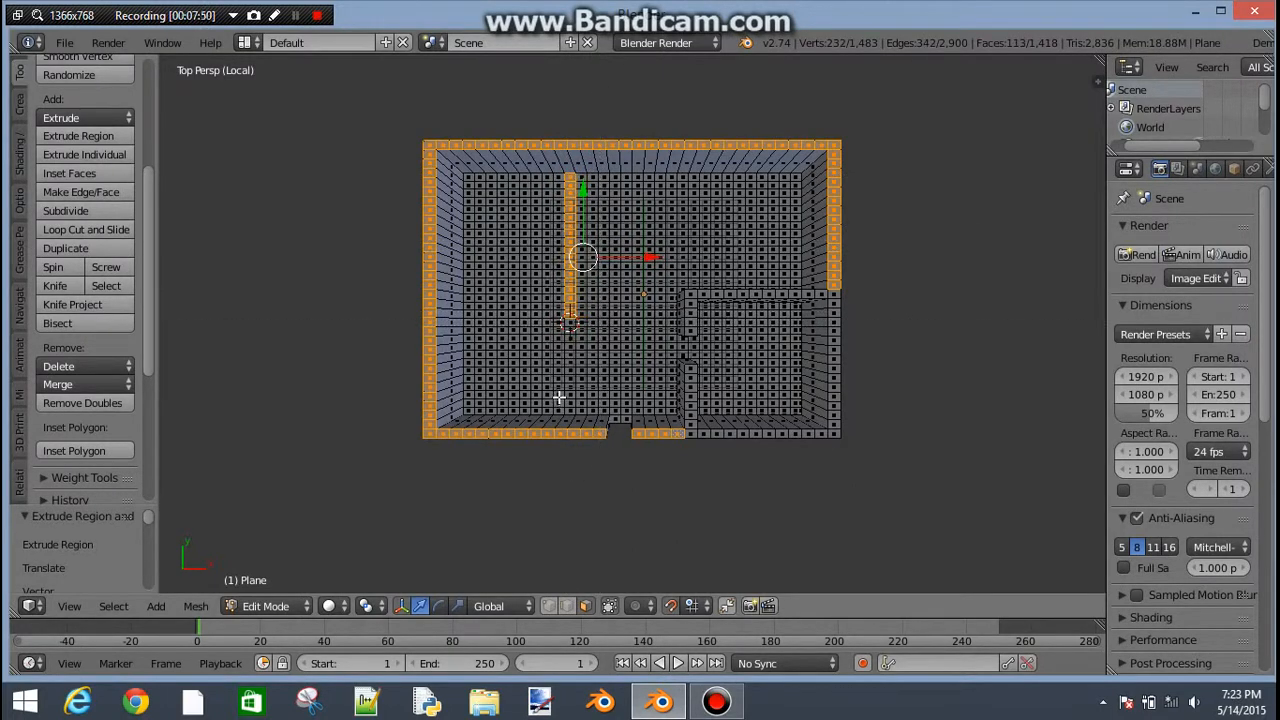
{"action": "middle_click_drag", "start_coordinate": [556, 396], "coordinate": [560, 397]}
{"action": "type", "text": "e6"}
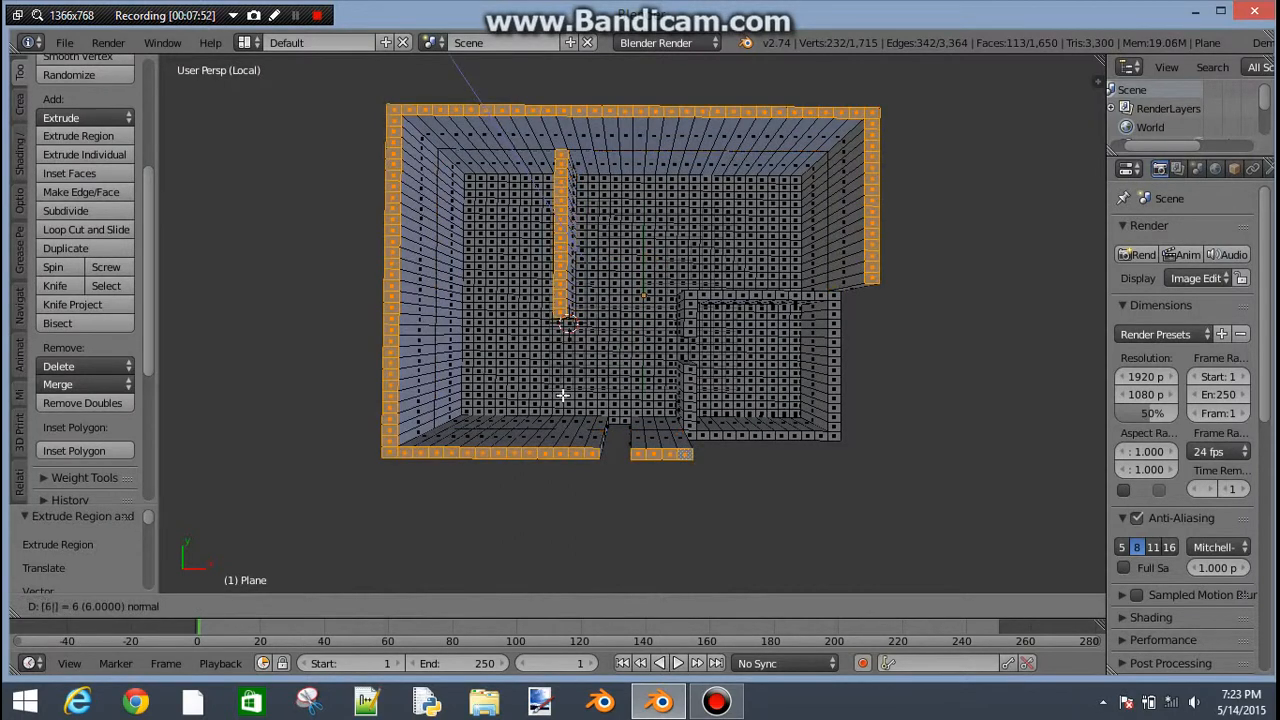
{"action": "key", "text": "Escape"}
{"action": "key", "text": "ctrl+z"}
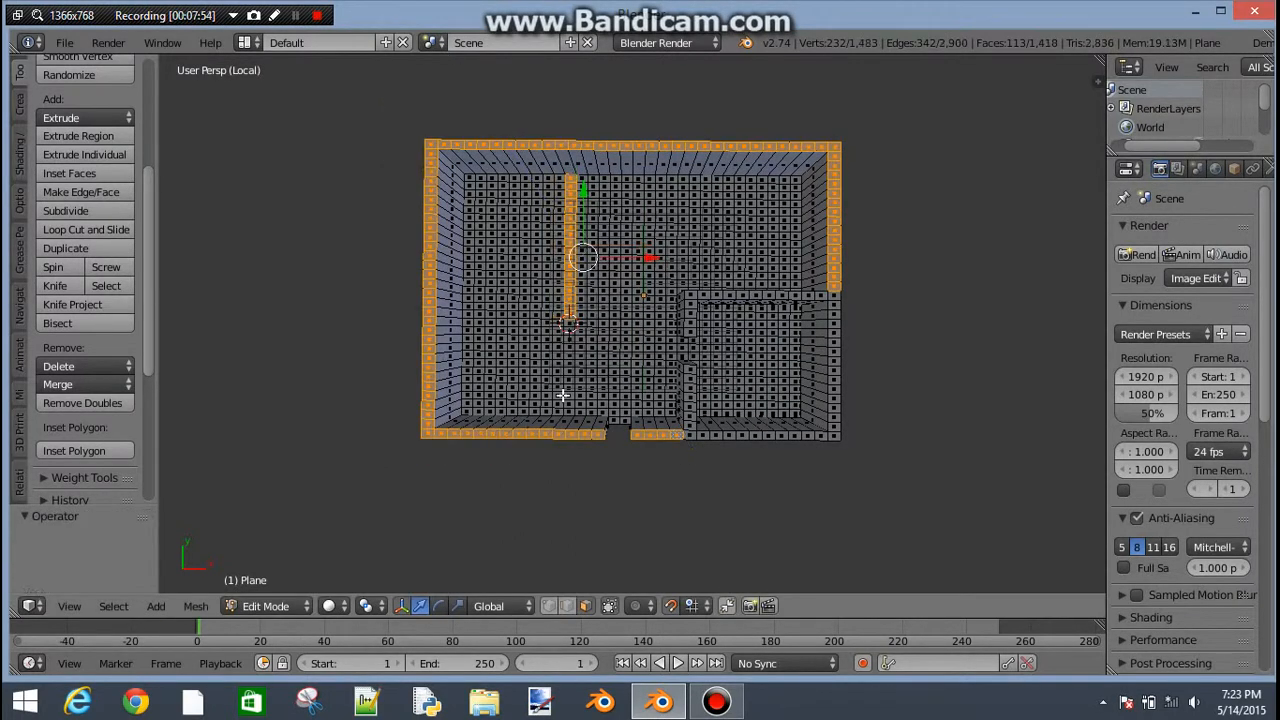
- Clear the selection and extrude a one-face-wide strip of floor faces, running from the back wall into the main room, by 6
{"action": "key", "text": "a"}
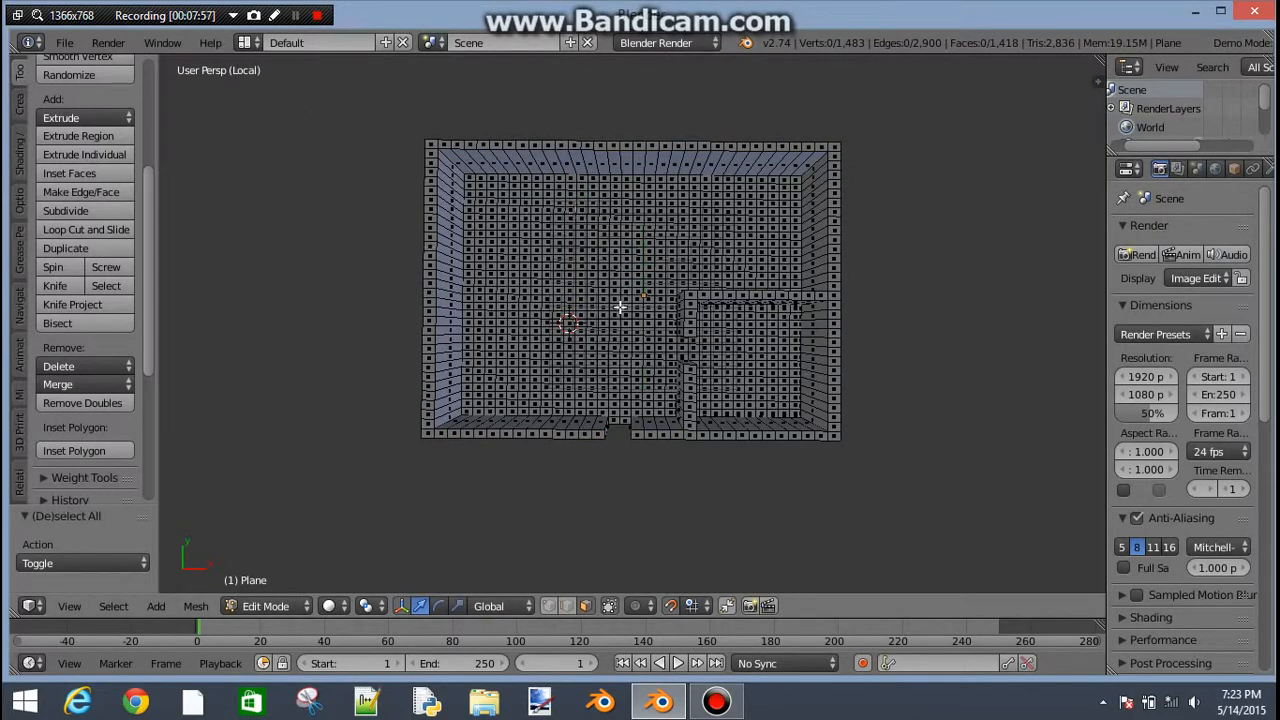
{"action": "middle_click_drag", "start_coordinate": [620, 306], "coordinate": [611, 218]}
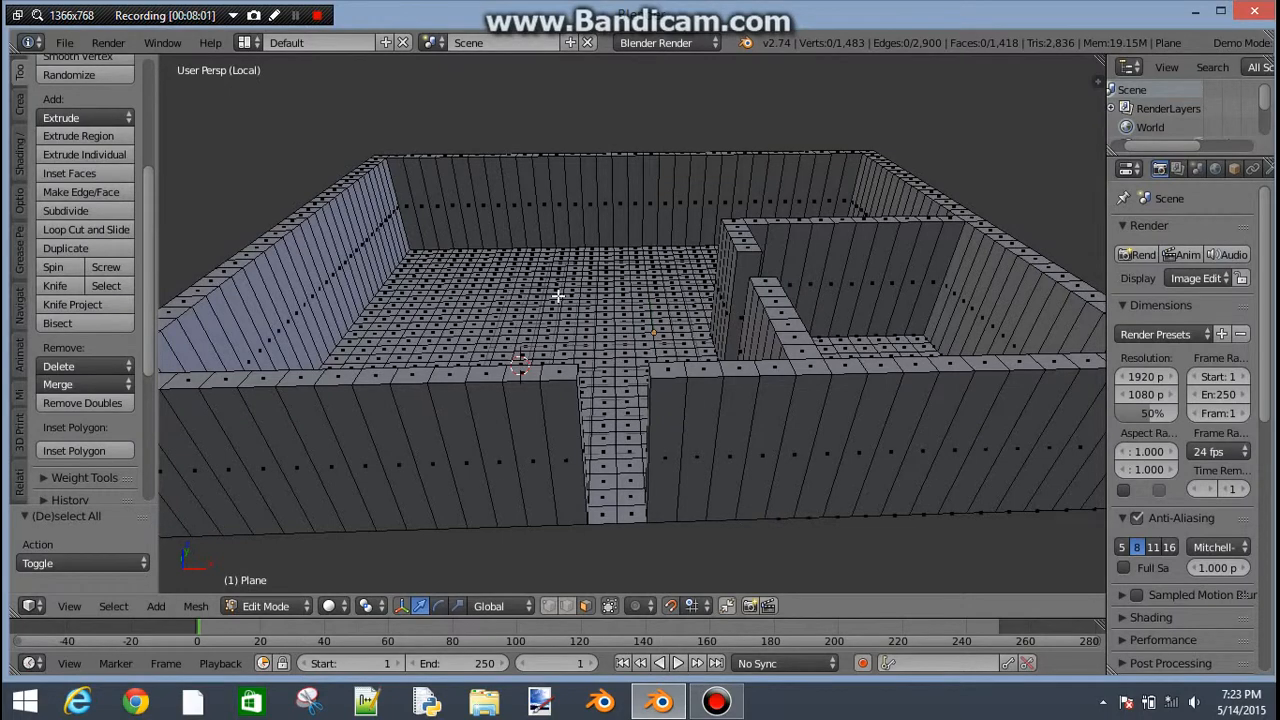
{"action": "key", "text": "KP_7"}
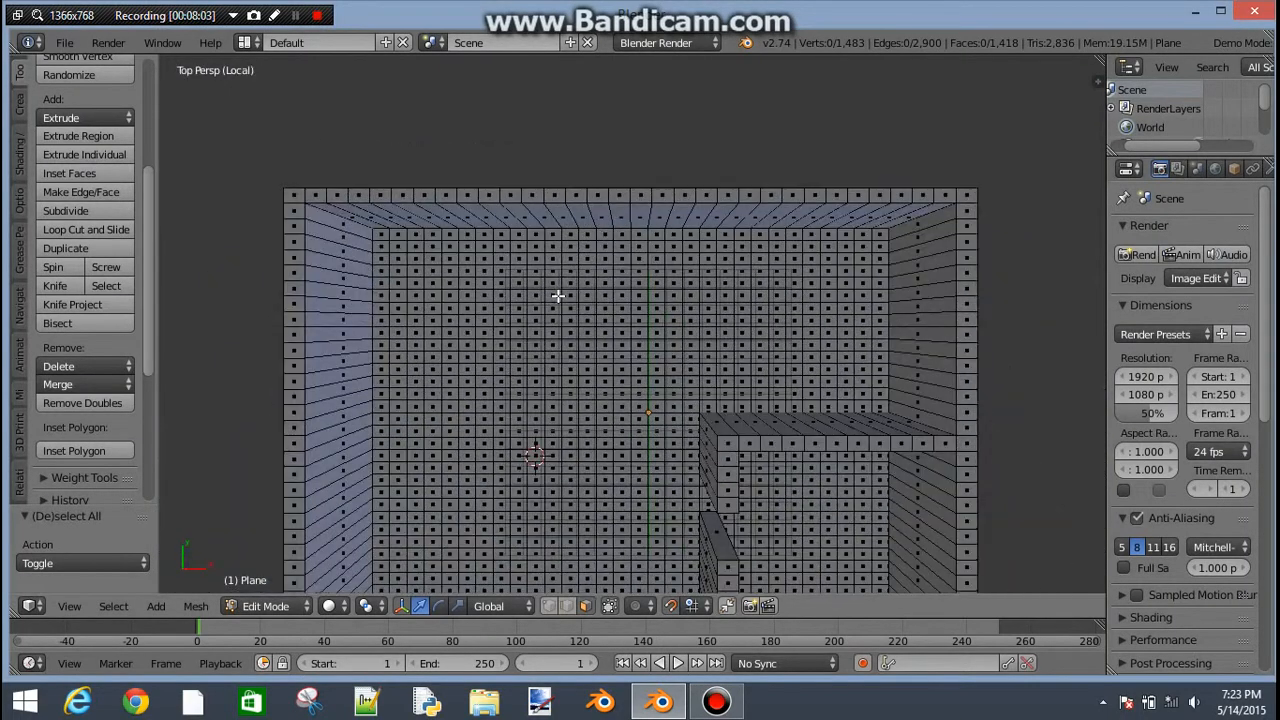
{"action": "key", "text": "b"}
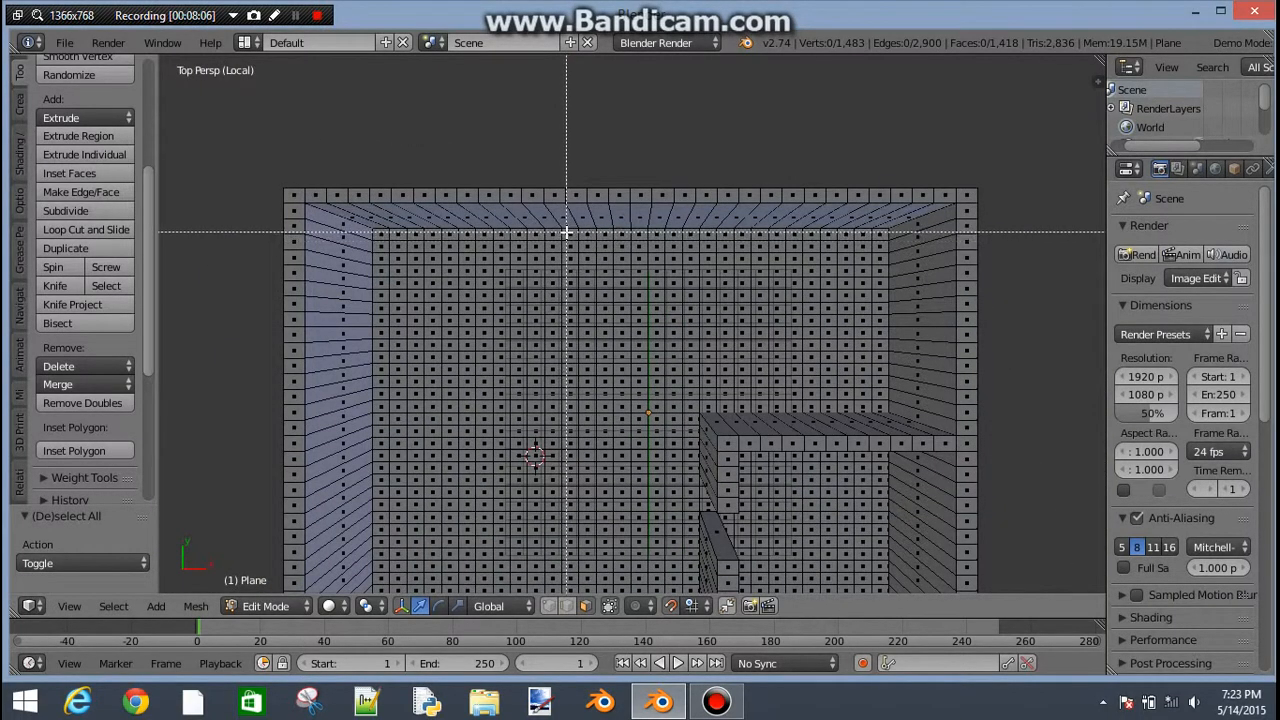
{"action": "left_click_drag", "start_coordinate": [558, 227], "coordinate": [573, 480]}
{"action": "scroll", "coordinate": [573, 480], "scroll_direction": "down", "scroll_amount": 4}
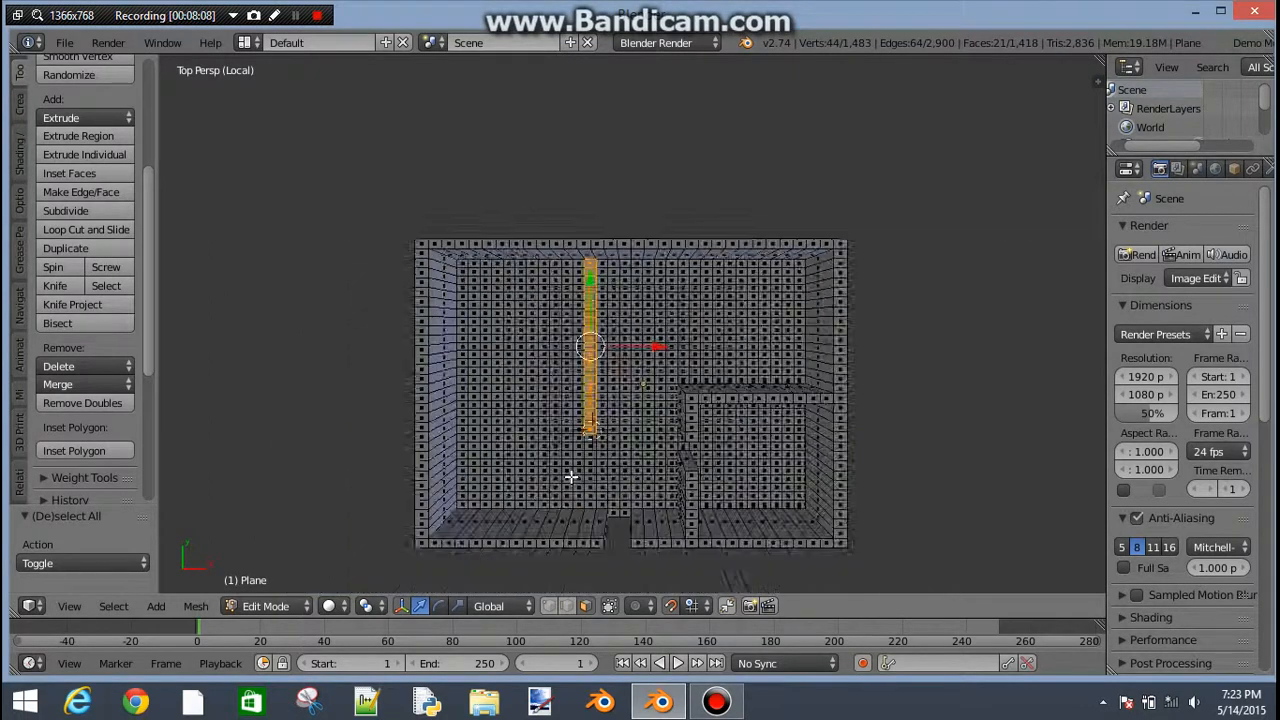
{"action": "key", "text": "e"}
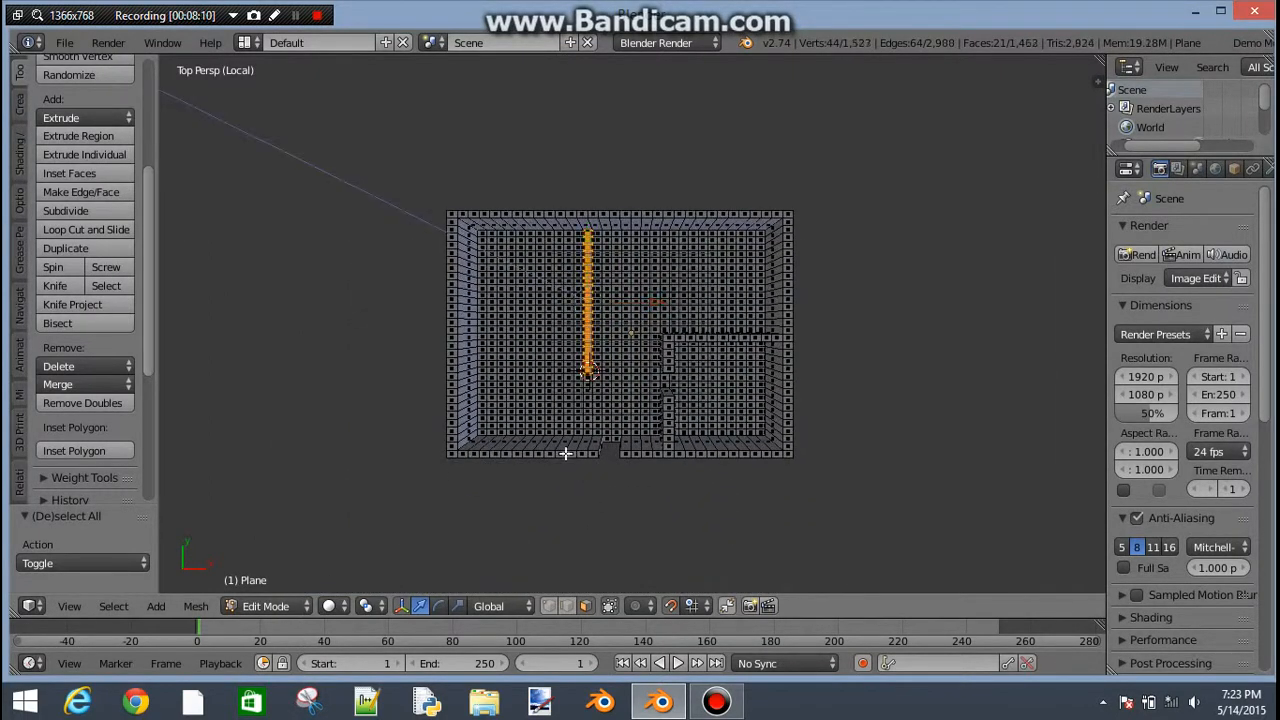
{"action": "key", "text": "6"}
{"action": "key", "text": "Return"}
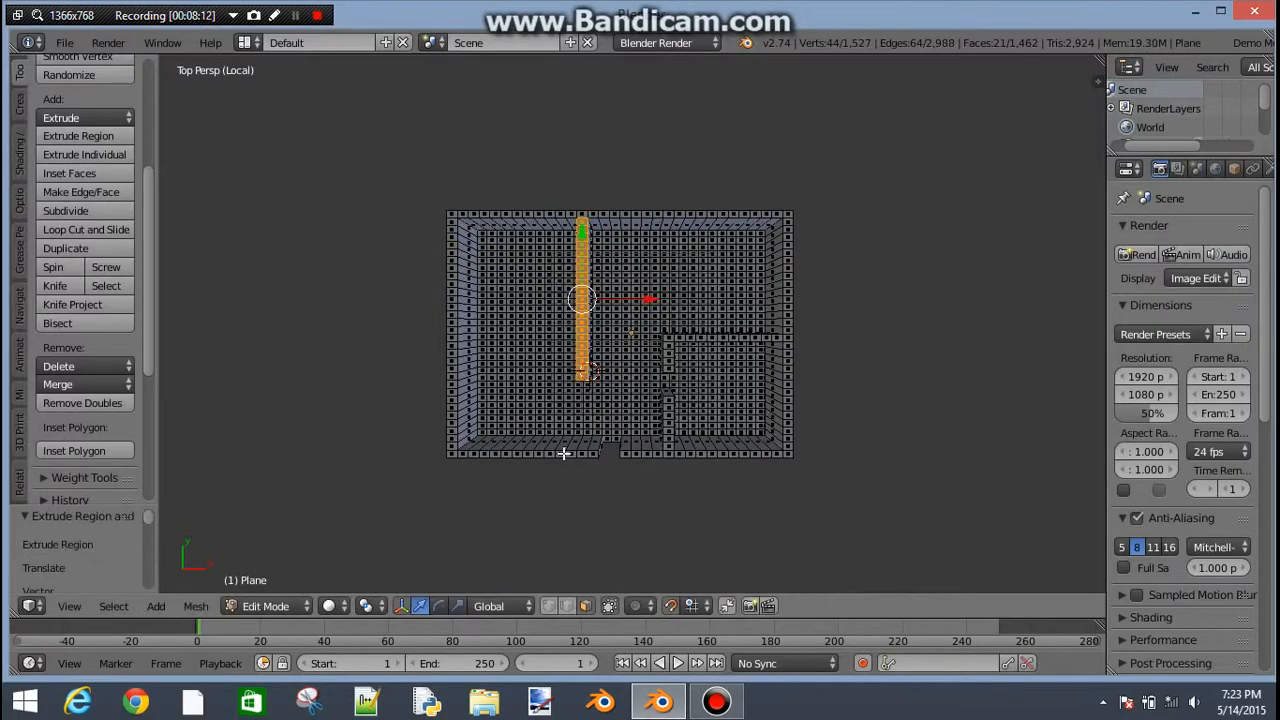
- Examine the new partition wall, the small room and the front doorway from several angles
{"action": "scroll", "coordinate": [563, 453], "scroll_direction": "up", "scroll_amount": 4}
{"action": "middle_click_drag", "start_coordinate": [563, 449], "coordinate": [502, 409]}
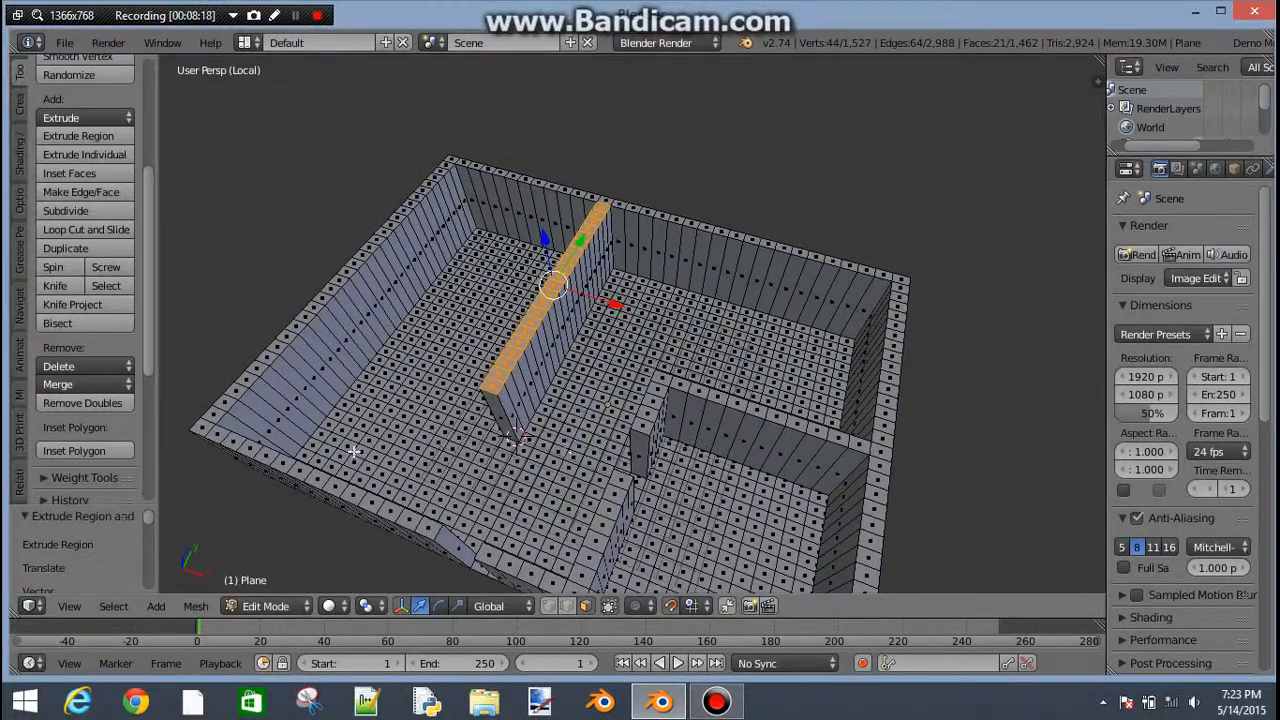
{"action": "middle_click_drag", "start_coordinate": [351, 449], "coordinate": [778, 426]}
{"action": "scroll", "coordinate": [750, 407], "scroll_direction": "up", "scroll_amount": 2}
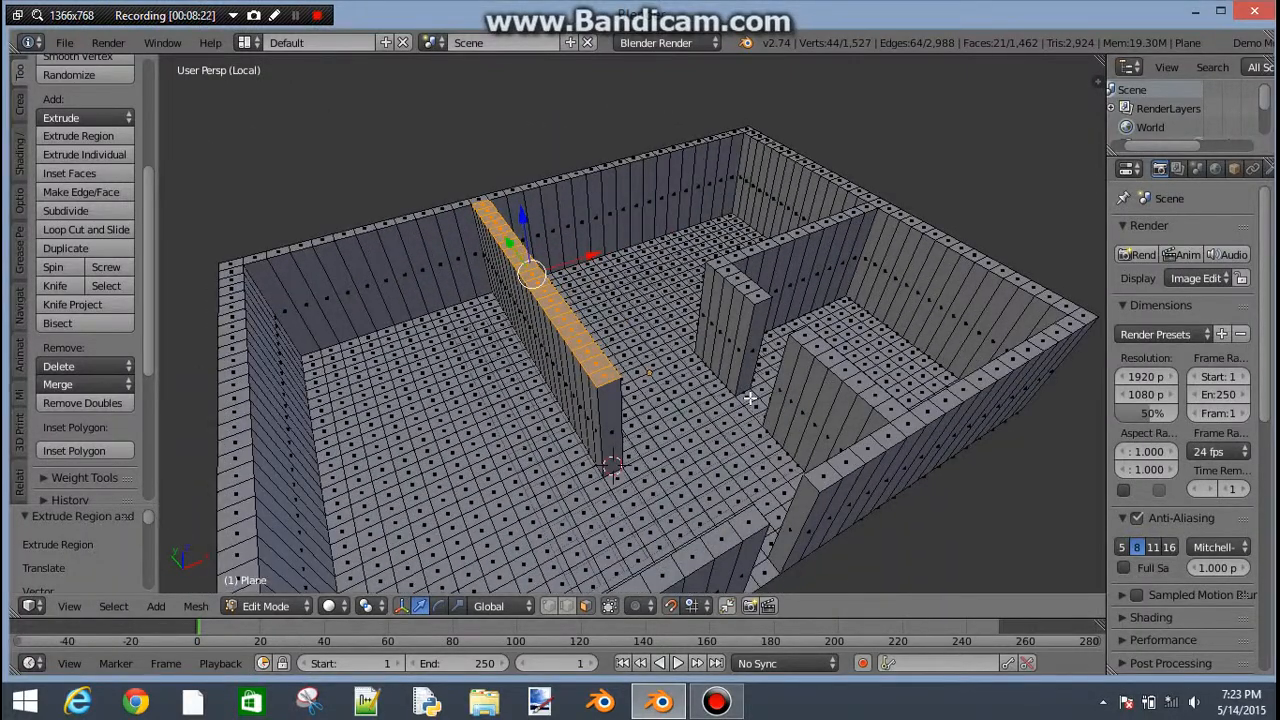
{"action": "middle_click_drag", "start_coordinate": [750, 399], "coordinate": [643, 306]}
{"action": "scroll", "coordinate": [643, 306], "scroll_direction": "down", "scroll_amount": 2}
{"action": "scroll", "coordinate": [643, 306], "scroll_direction": "up", "scroll_amount": 2}
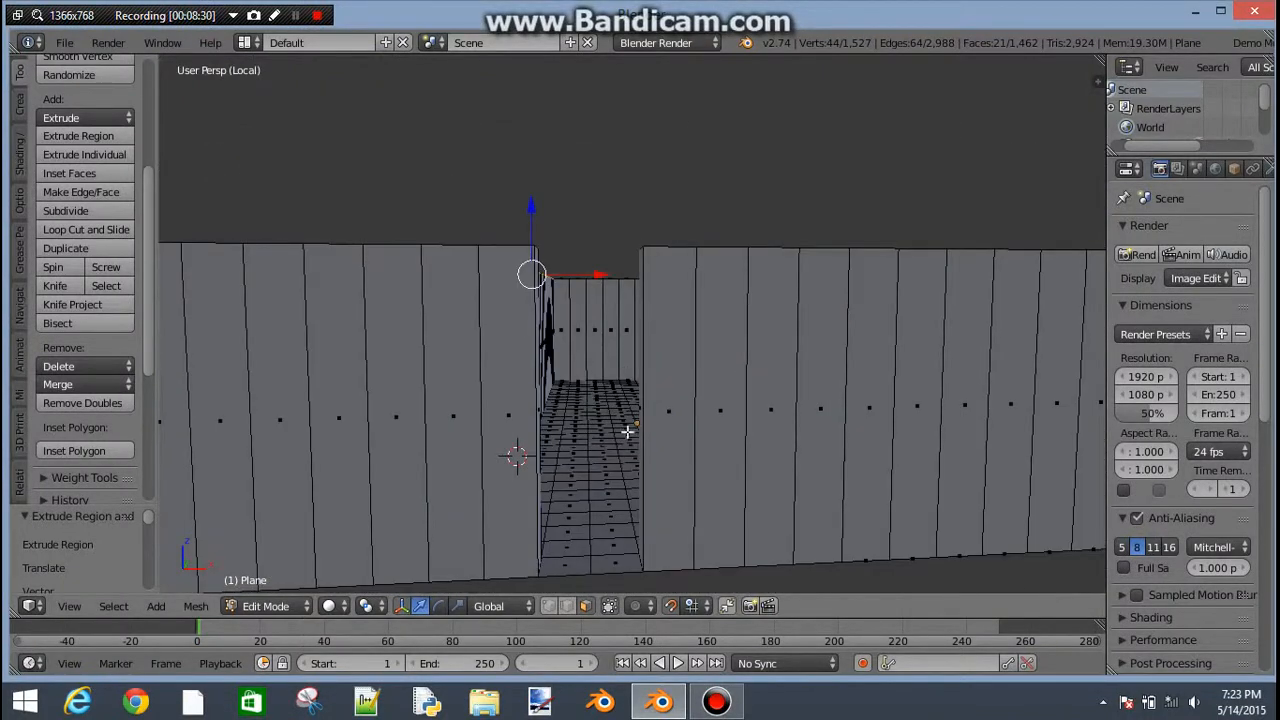
{"action": "mouse_move", "coordinate": [627, 432]}
{"action": "middle_mouse_down"}
{"action": "mouse_move", "coordinate": [634, 463]}
{"action": "mouse_move", "coordinate": [633, 429]}
{"action": "middle_mouse_up"}
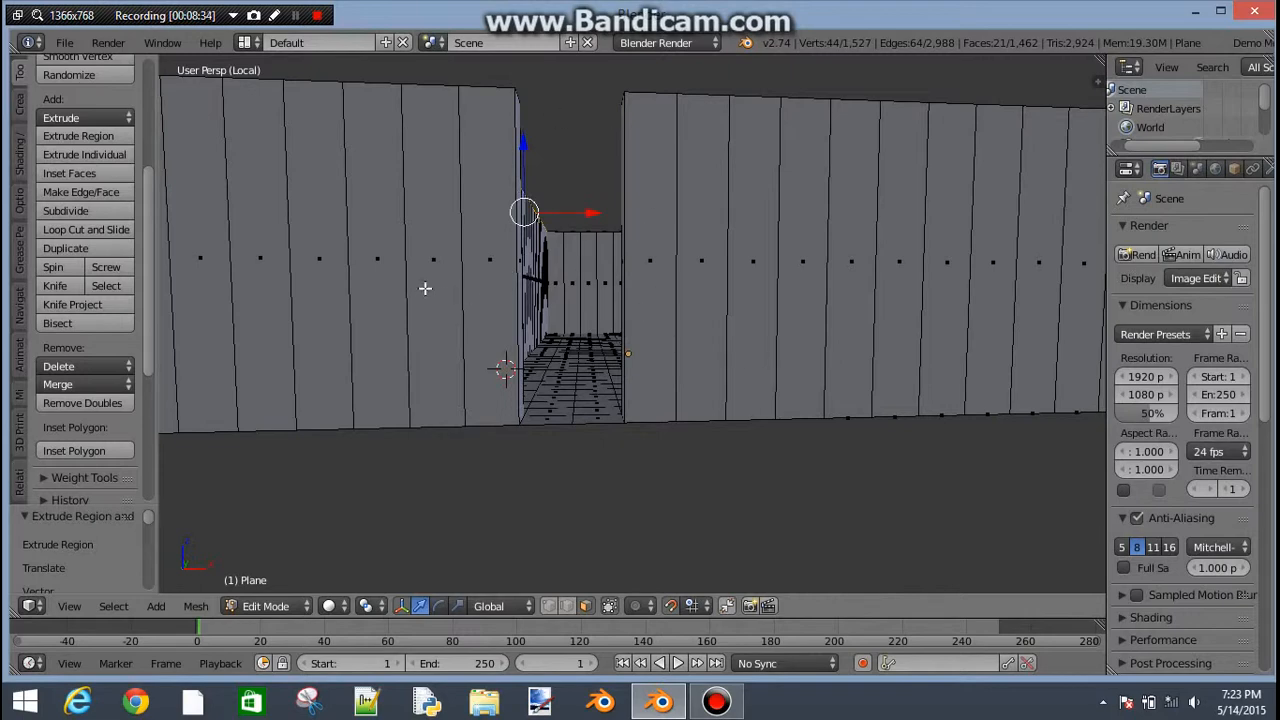
{"action": "scroll", "coordinate": [463, 237], "scroll_direction": "up", "scroll_amount": 2}
{"action": "middle_click_drag", "start_coordinate": [438, 213], "coordinate": [451, 243], "text": "shift"}
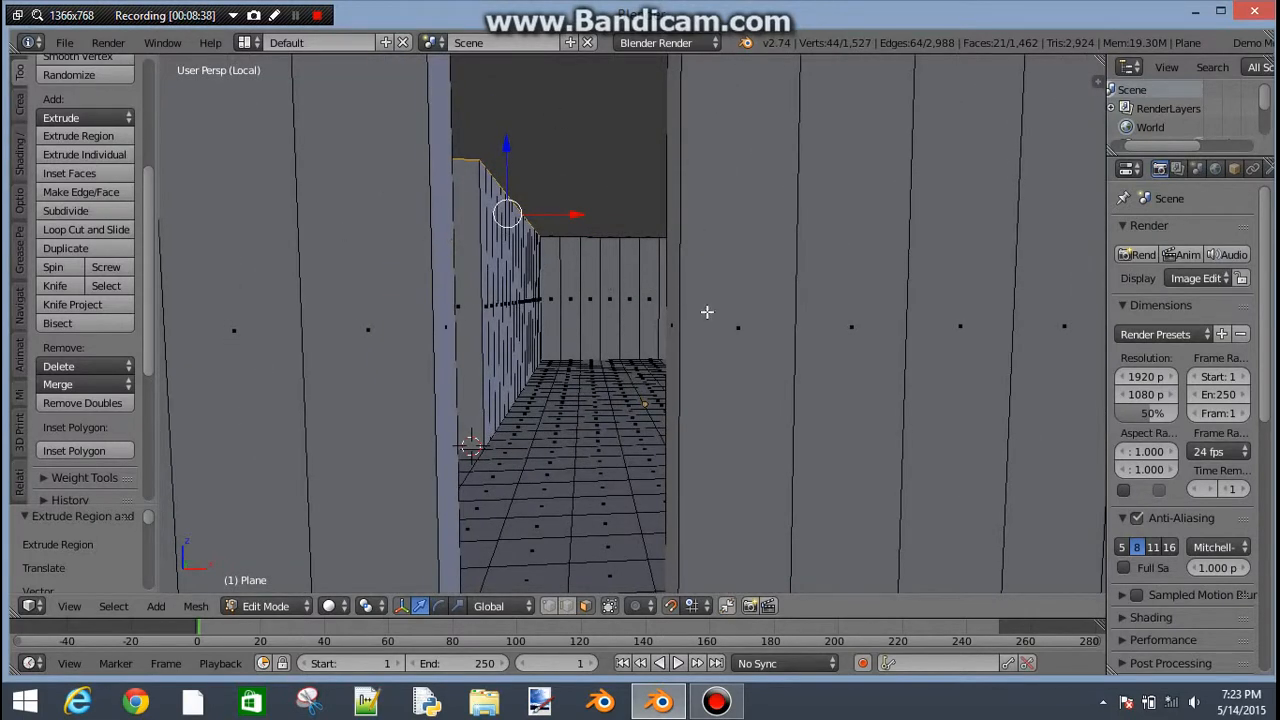
- Add one horizontal loop cut about halfway up the short front wall section between the doorway and the small room
{"action": "key", "text": "ctrl+r"}
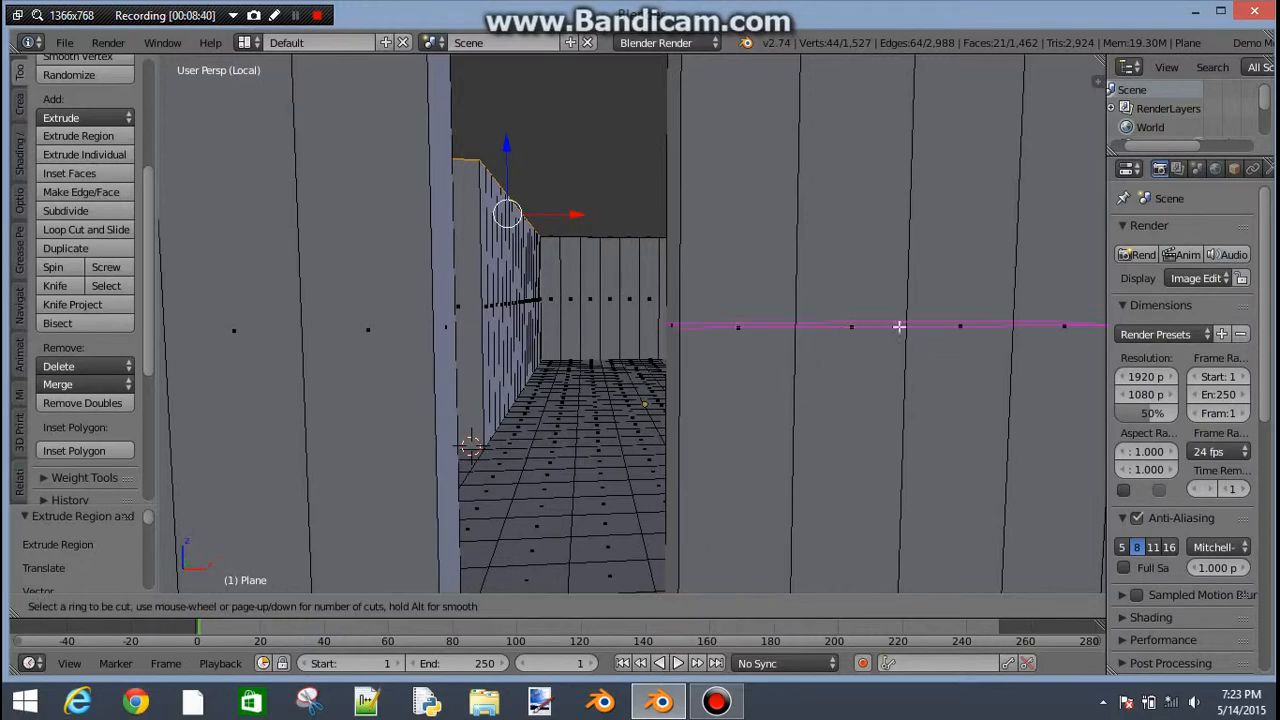
{"action": "key", "text": "Escape"}
{"action": "scroll", "coordinate": [750, 336], "scroll_direction": "down", "scroll_amount": 6}
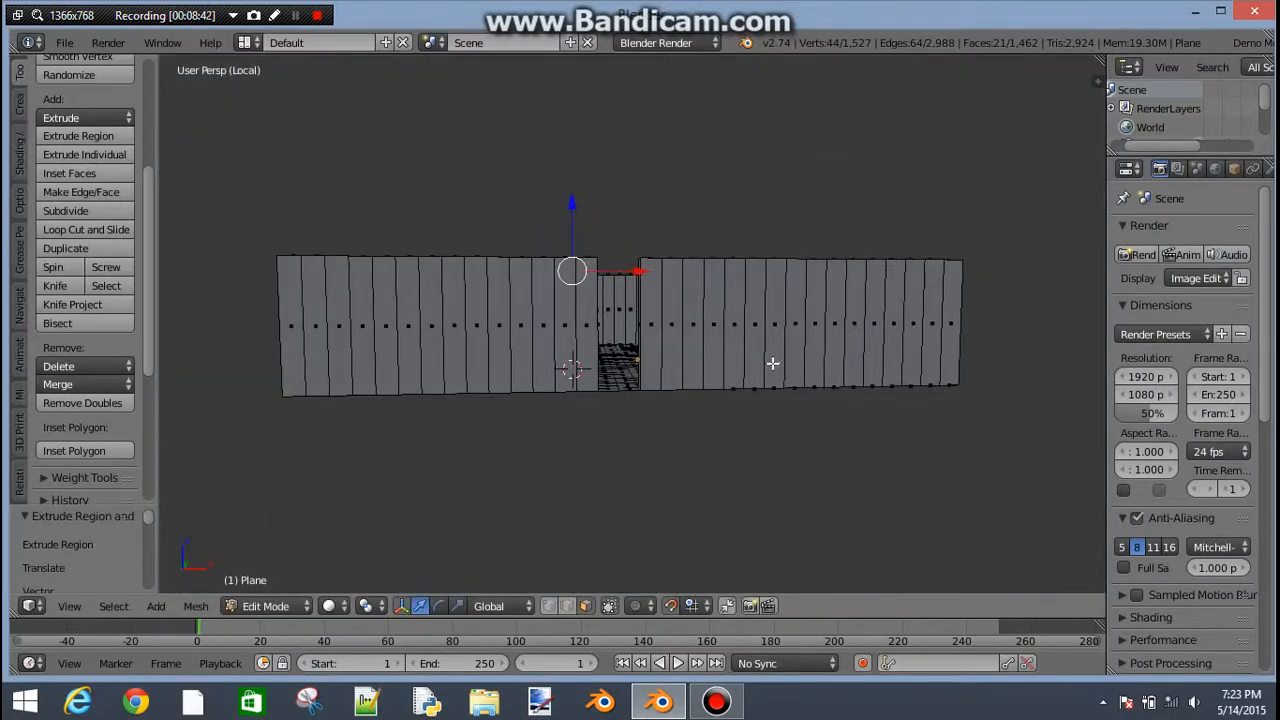
{"action": "middle_click_drag", "start_coordinate": [734, 453], "coordinate": [740, 349]}
{"action": "scroll", "coordinate": [577, 343], "scroll_direction": "up", "scroll_amount": 2}
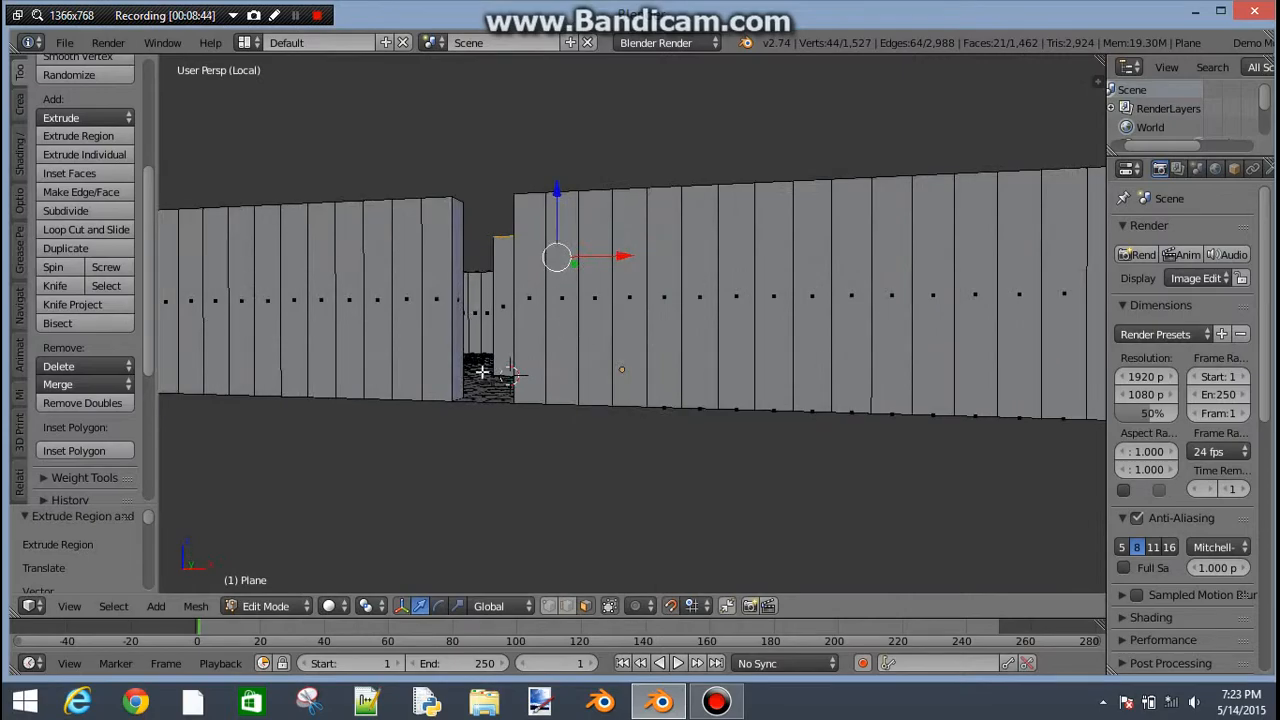
{"action": "middle_click_drag", "start_coordinate": [483, 372], "coordinate": [664, 460]}
{"action": "key", "text": "ctrl+r"}
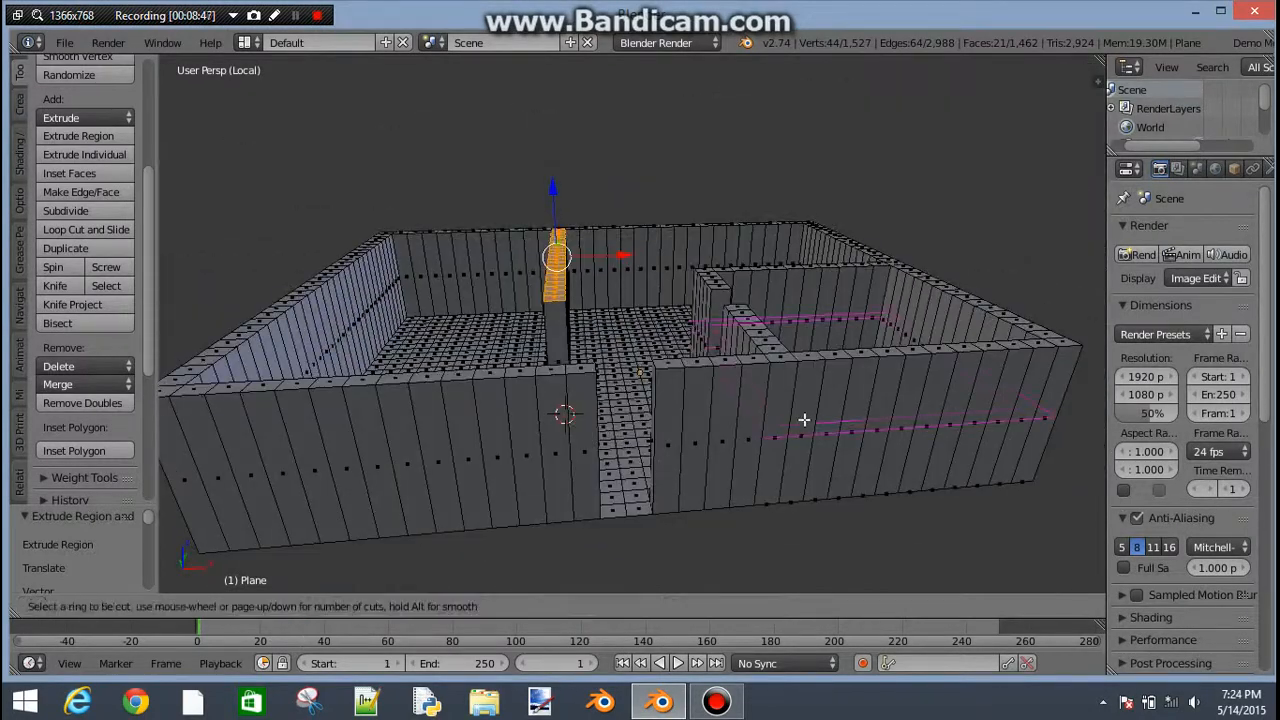
{"action": "left_click", "coordinate": [722, 436]}
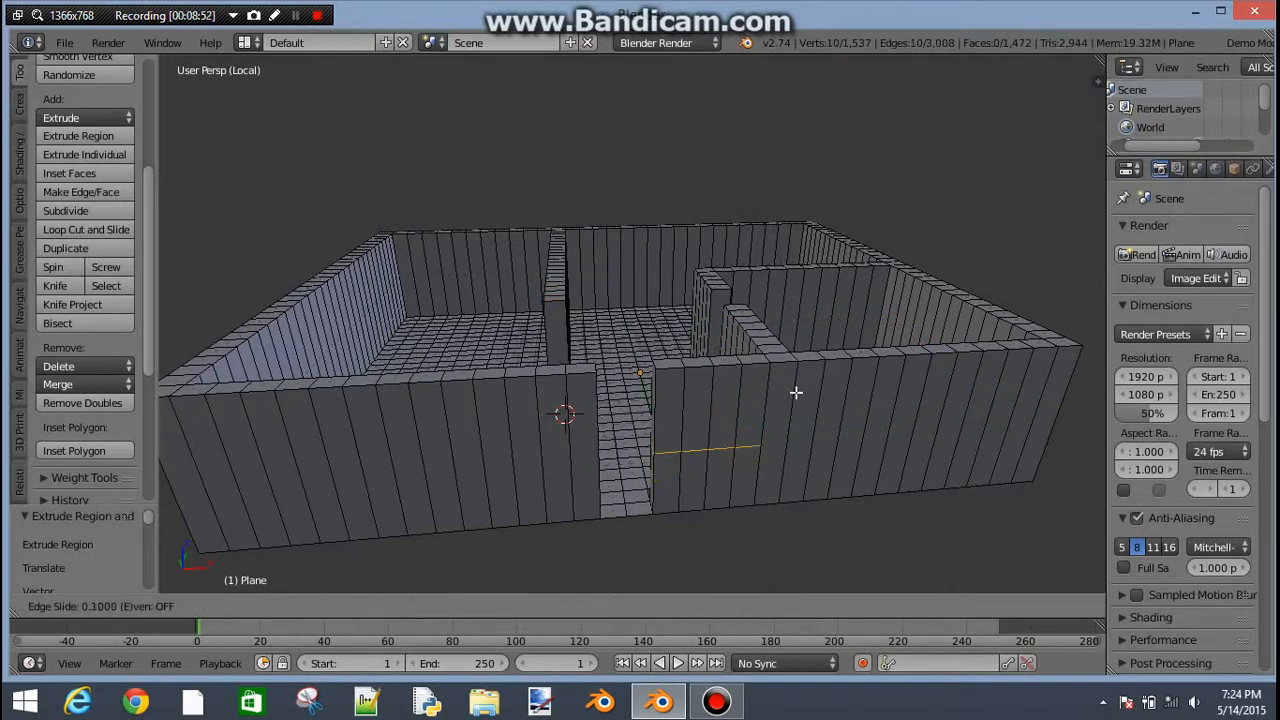
{"action": "left_click", "coordinate": [752, 421]}
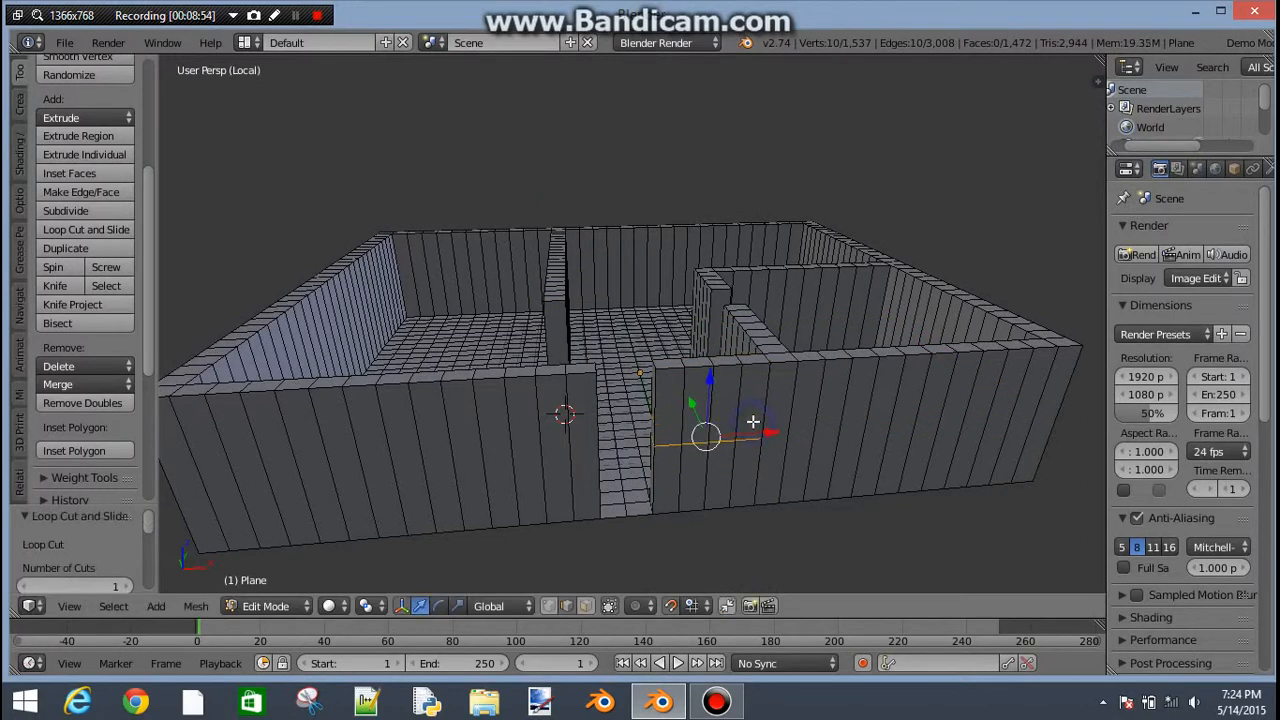
- Add one horizontal loop cut about halfway up the outer walls, starting from the front wall on the doorway's other side
{"action": "middle_click_drag", "start_coordinate": [697, 470], "coordinate": [612, 465]}
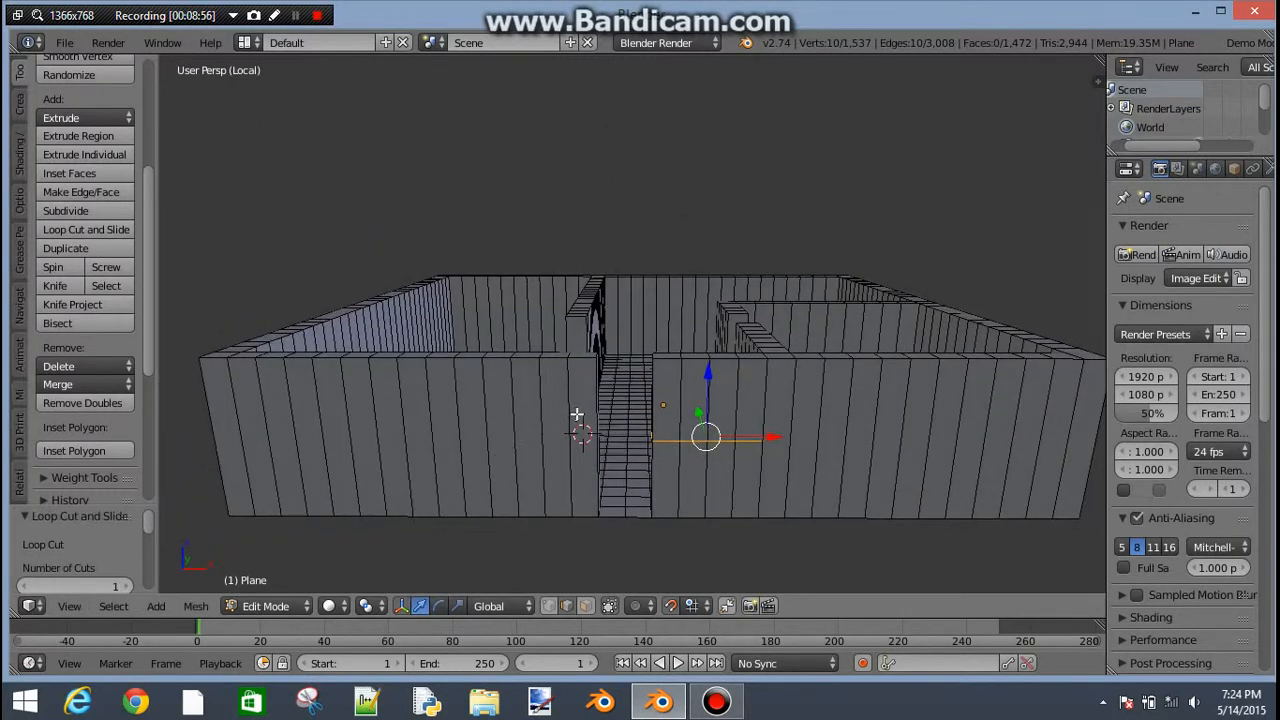
{"action": "key", "text": "ctrl+r"}
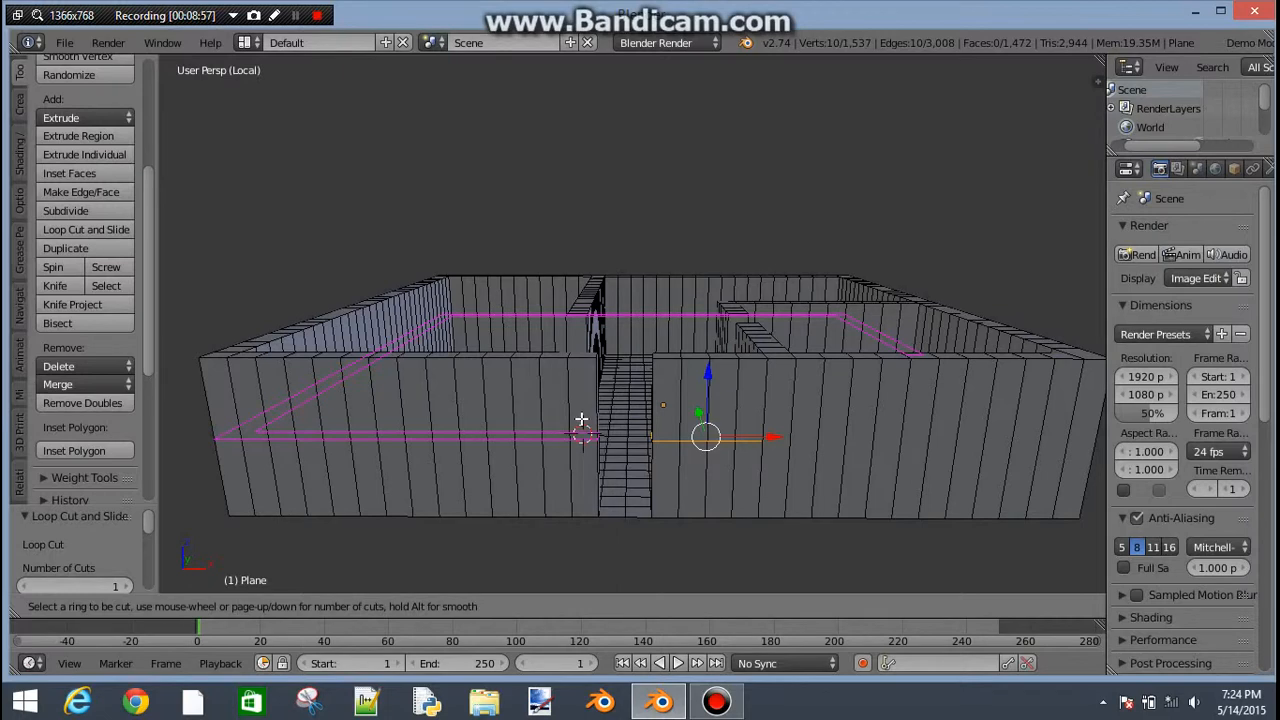
{"action": "left_click", "coordinate": [572, 384]}
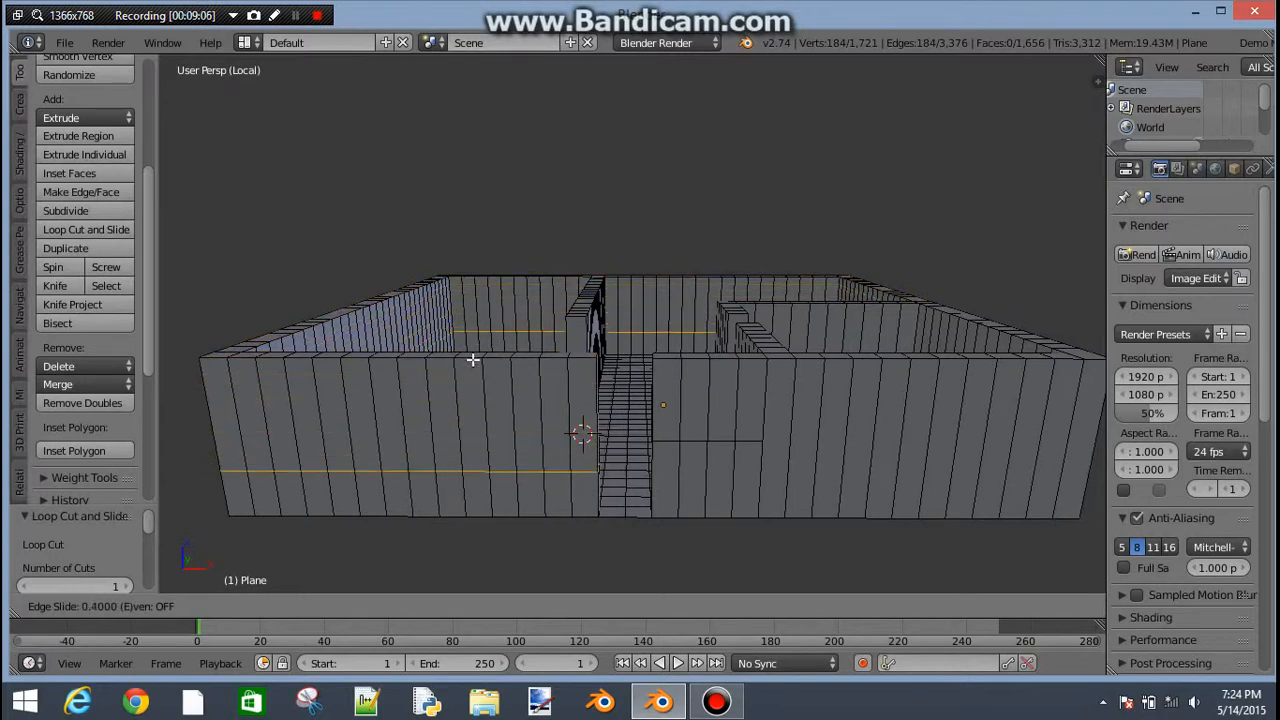
{"action": "left_click", "coordinate": [522, 386]}
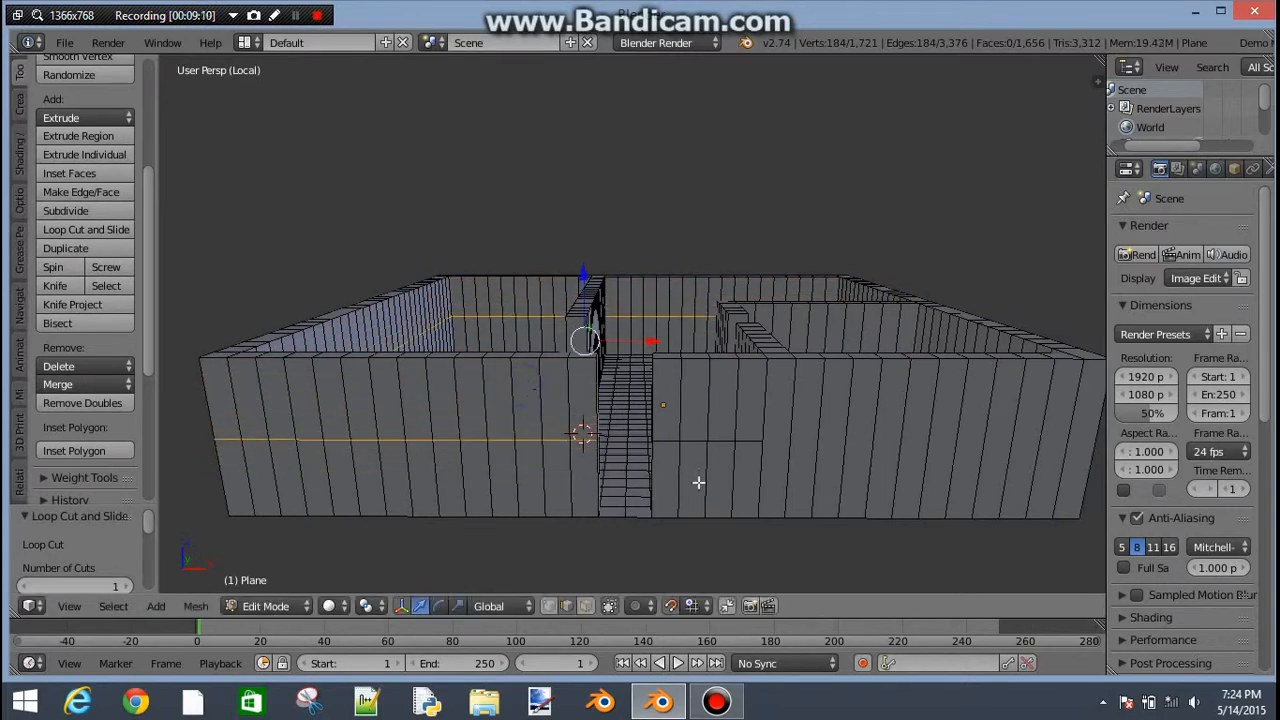
{"action": "scroll", "coordinate": [698, 483], "scroll_direction": "up", "scroll_amount": 8}
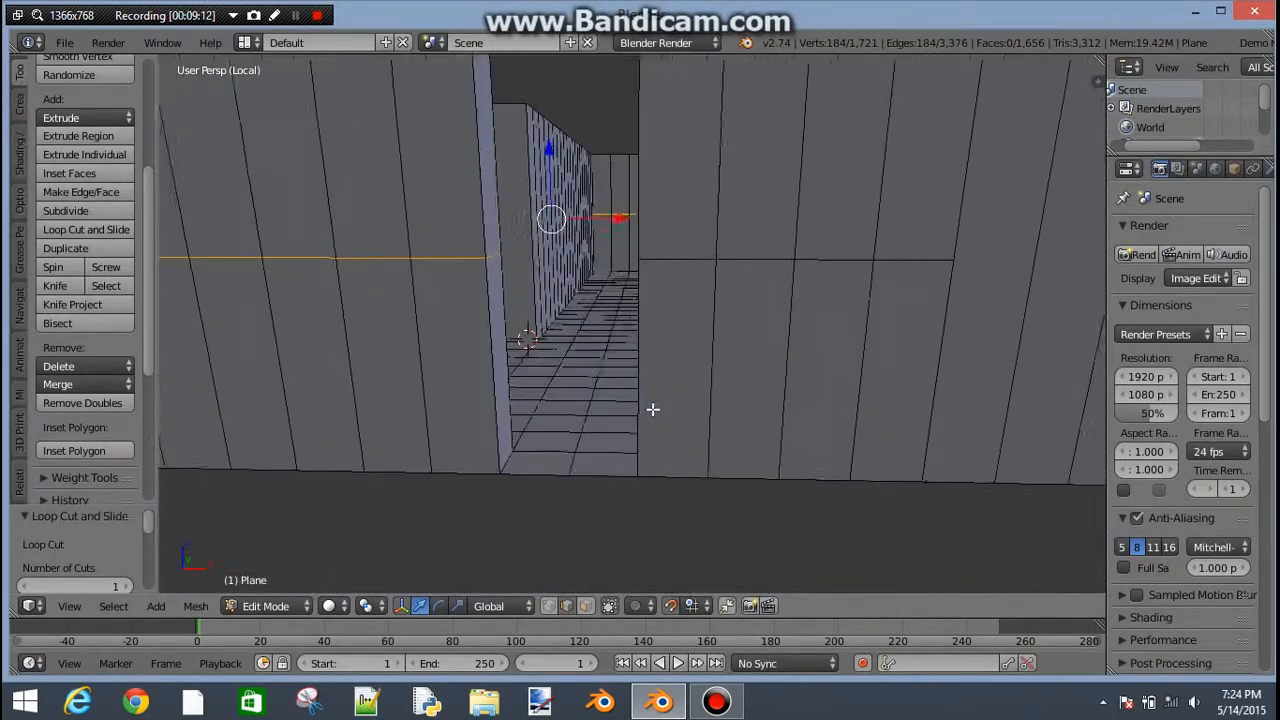
- In face select mode, select the upper end faces of the front wall on both sides of the doorway
{"action": "middle_click_drag", "start_coordinate": [653, 409], "coordinate": [650, 411]}
{"action": "middle_click_drag", "start_coordinate": [374, 77], "coordinate": [400, 165]}
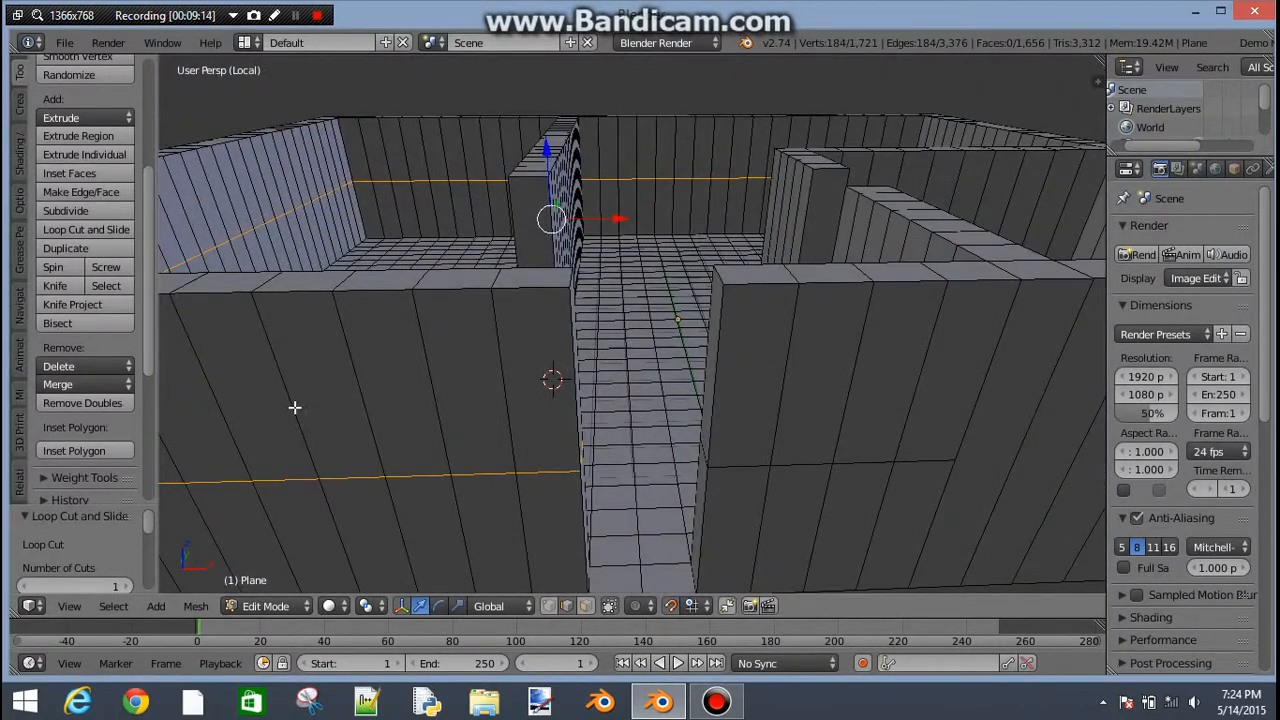
{"action": "left_click", "coordinate": [585, 606]}
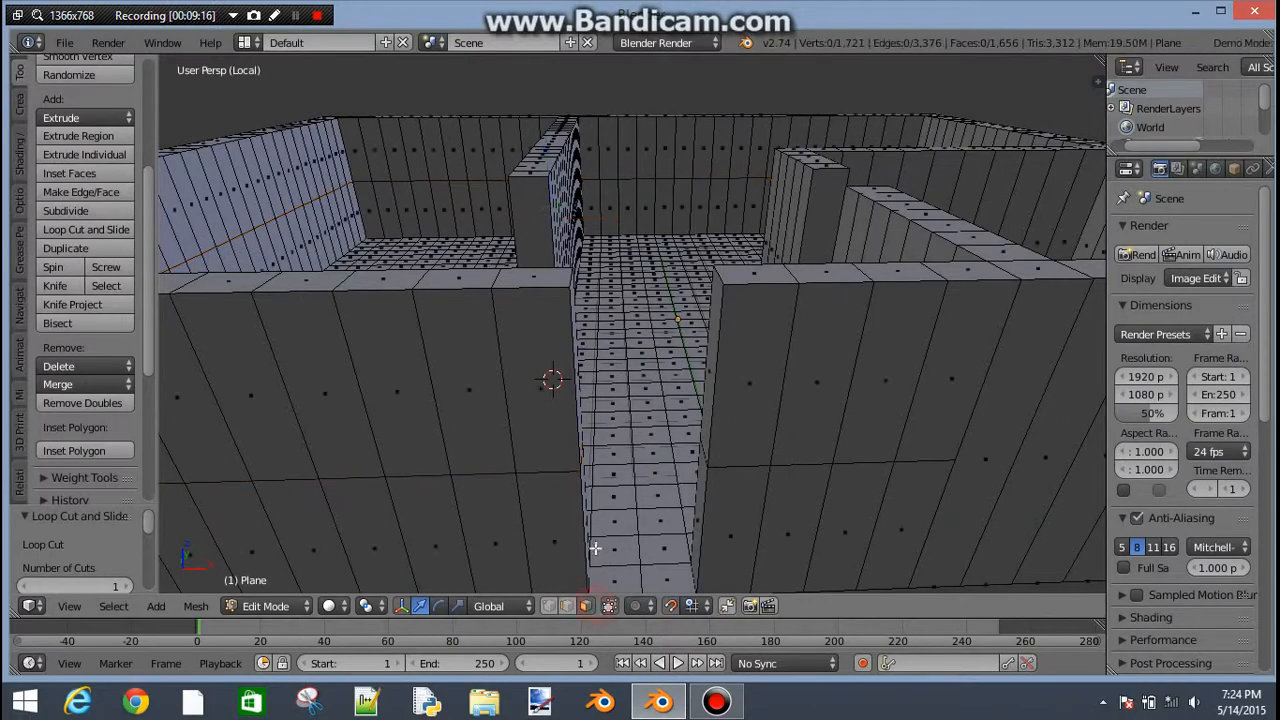
{"action": "scroll", "coordinate": [598, 545], "scroll_direction": "down", "scroll_amount": 5}
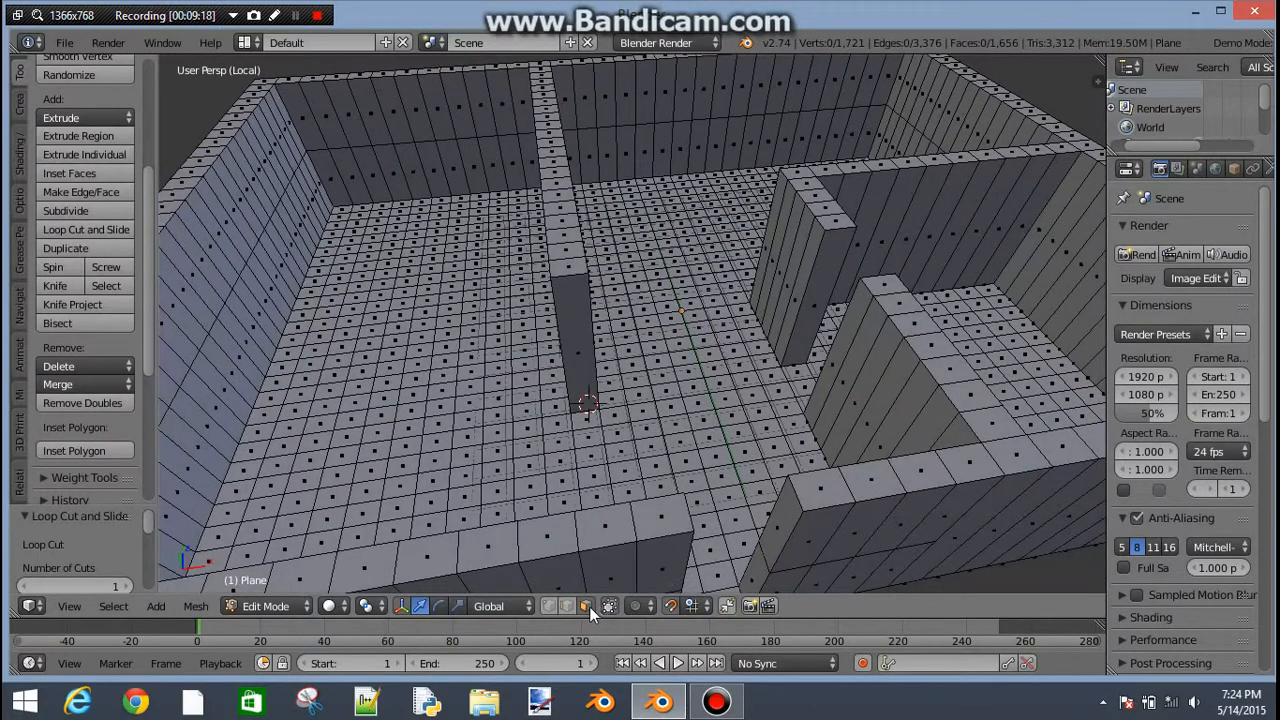
{"action": "middle_click_drag", "start_coordinate": [683, 553], "coordinate": [655, 486]}
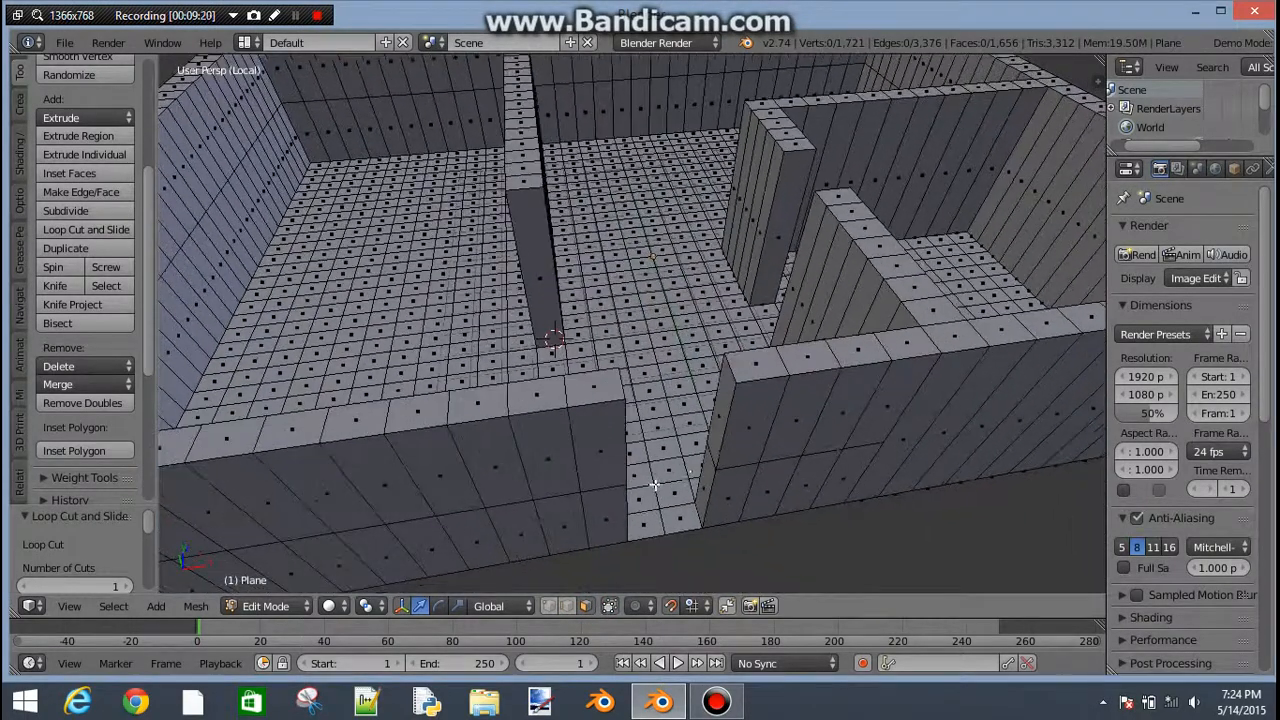
{"action": "right_click", "coordinate": [720, 434]}
{"action": "middle_click_drag", "start_coordinate": [720, 434], "coordinate": [665, 361]}
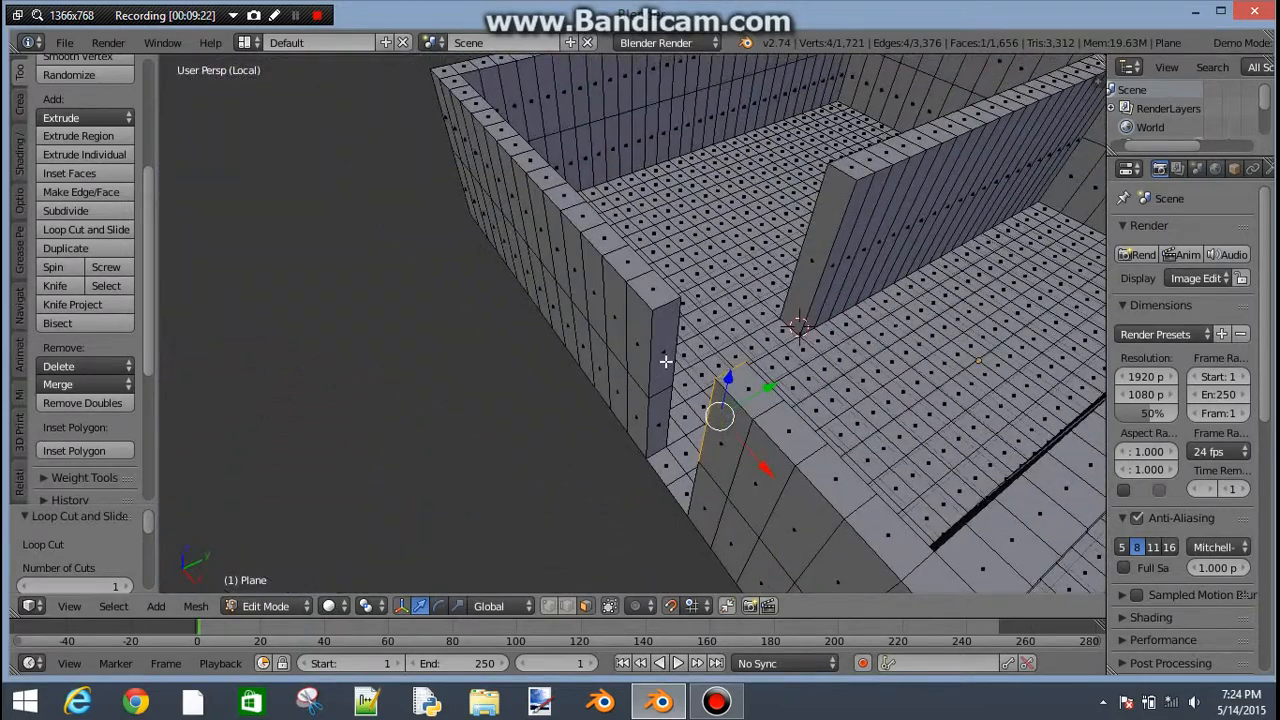
{"action": "right_click", "coordinate": [665, 338], "text": "shift"}
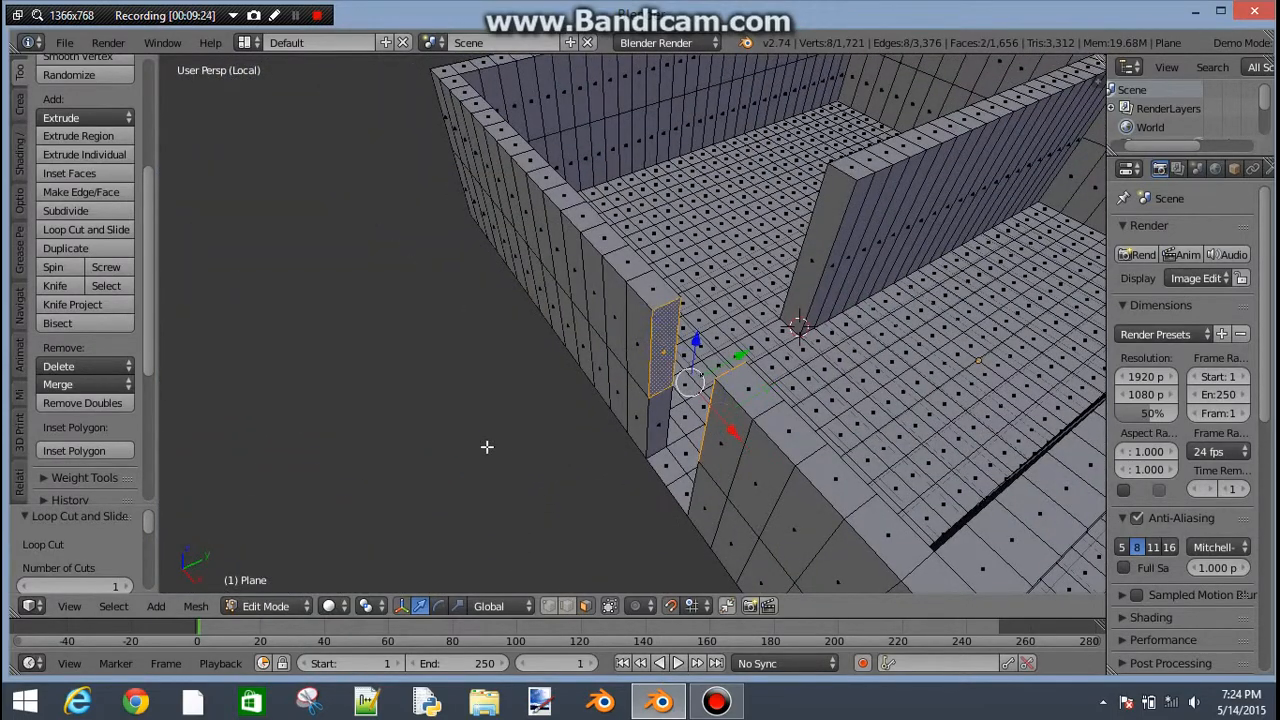
{"action": "middle_click_drag", "start_coordinate": [486, 446], "coordinate": [613, 352]}
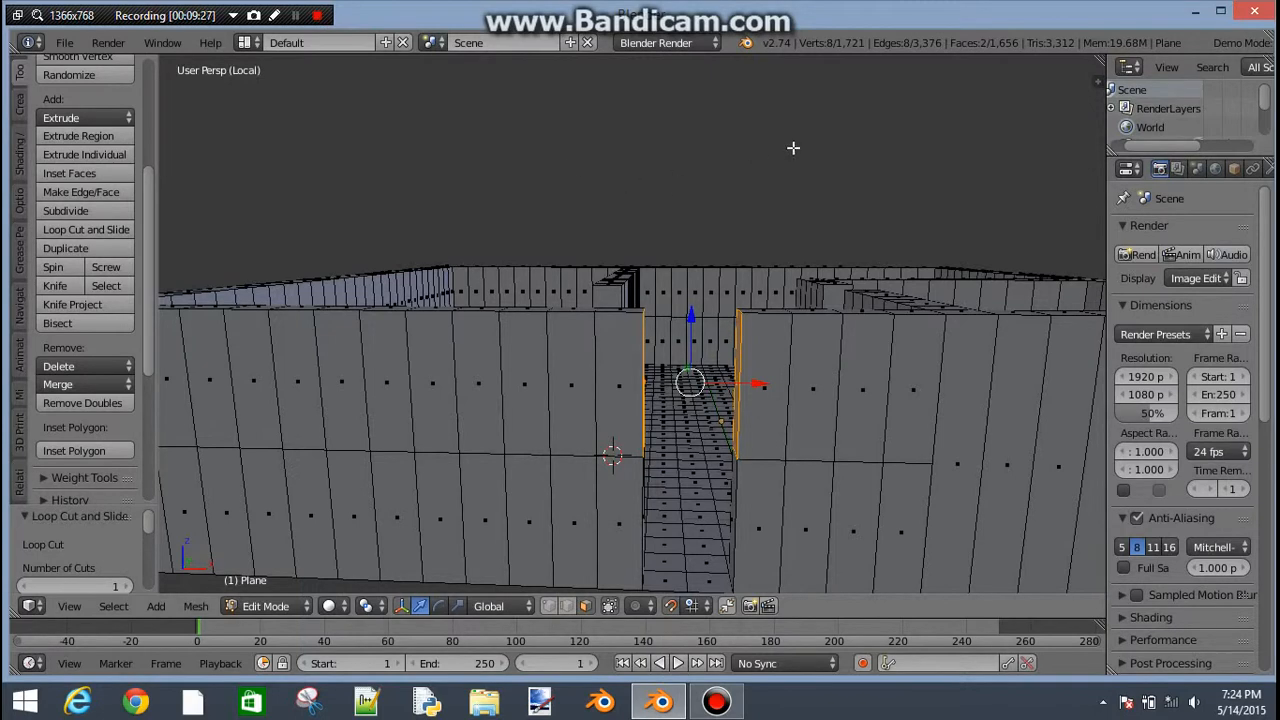
- Connect the two selected end faces above the doorway with Bridge Edge Loops and clear the selection
{"action": "key", "text": "space"}
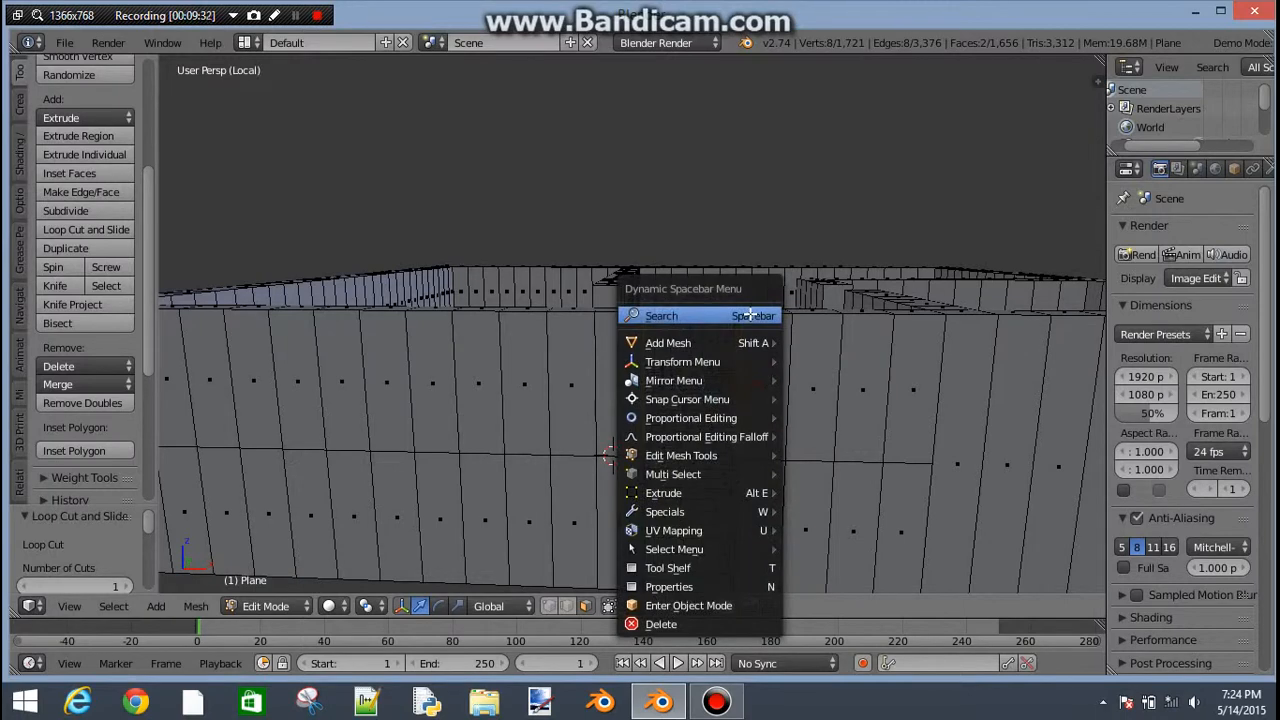
{"action": "left_click", "coordinate": [750, 316]}
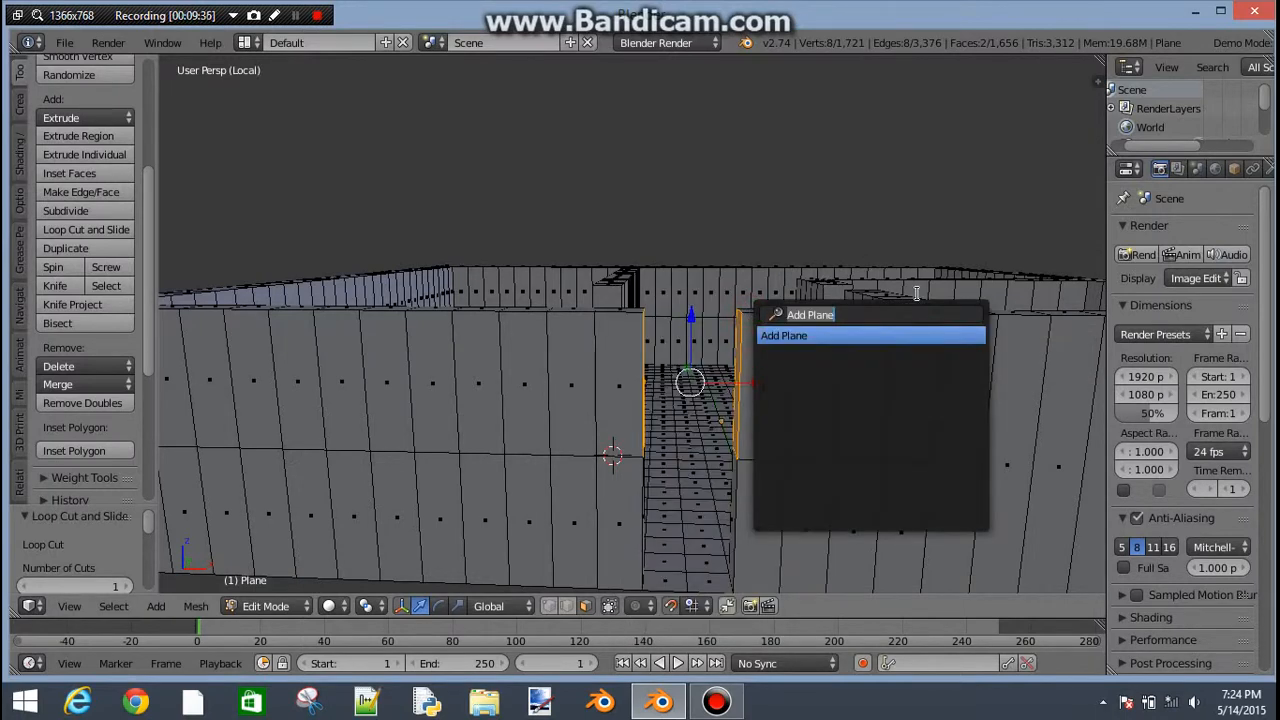
{"action": "key", "text": "BackSpace"}
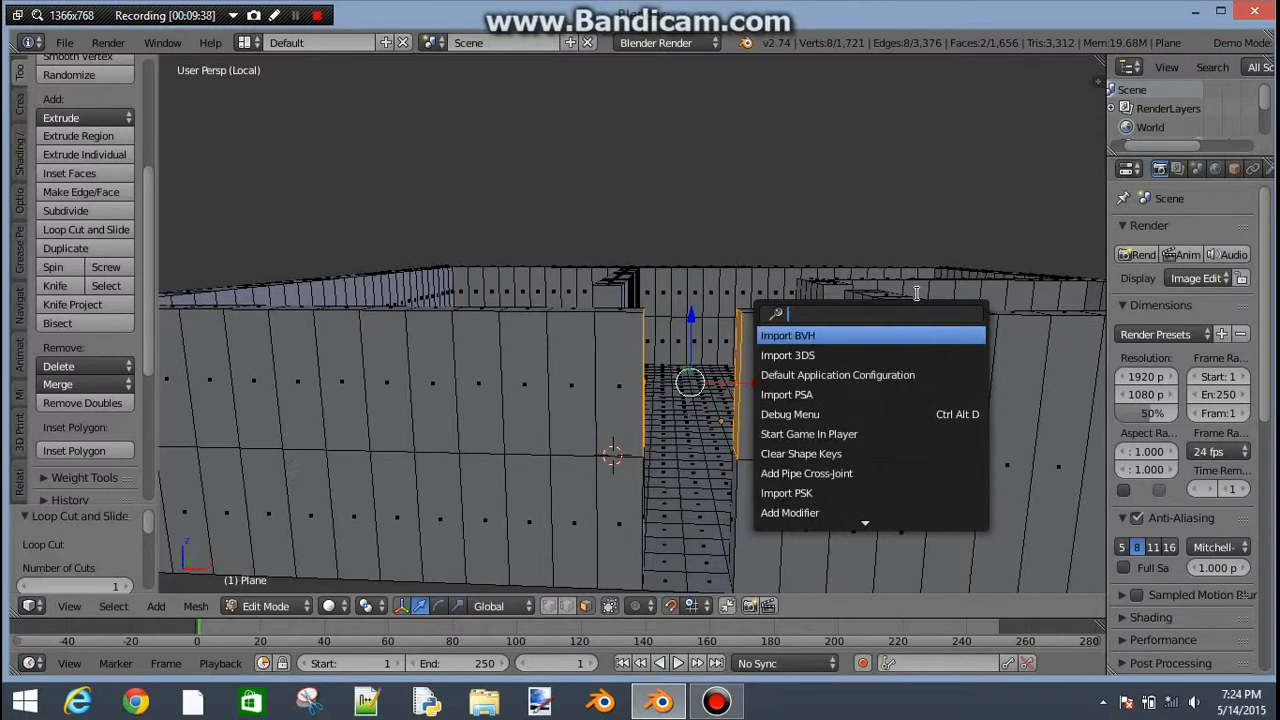
{"action": "type", "text": "brid"}
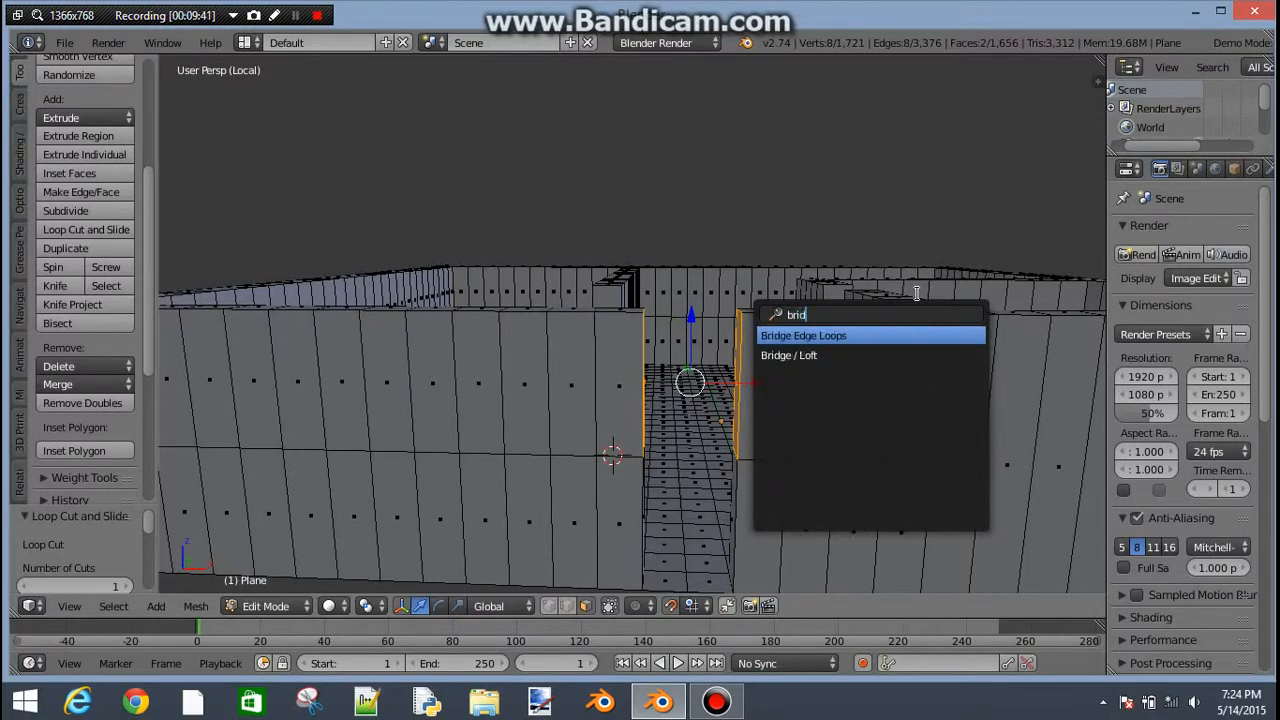
{"action": "key", "text": "Return"}
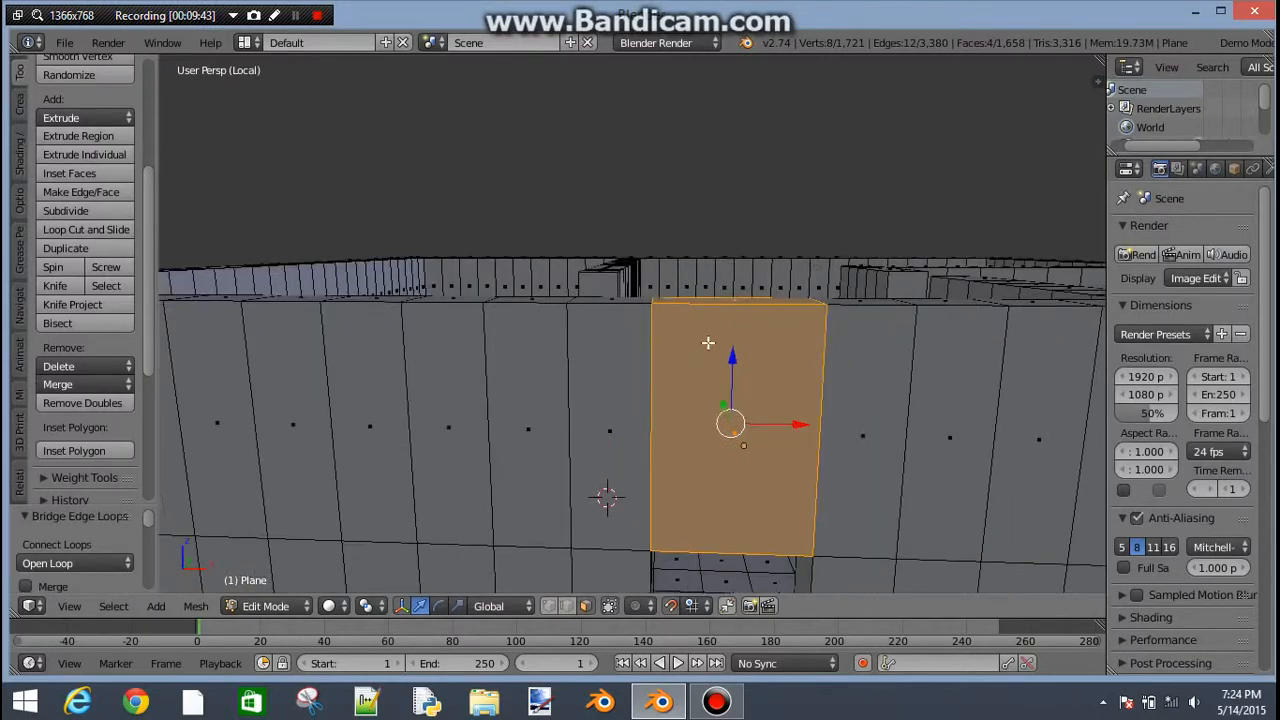
{"action": "key", "text": "a"}
- Examine the front wall from the doorway to the outer corner from several angles and distances
{"action": "middle_click_drag", "start_coordinate": [748, 395], "coordinate": [498, 502]}
{"action": "middle_click_drag", "start_coordinate": [776, 430], "coordinate": [733, 455]}
{"action": "middle_click_drag", "start_coordinate": [1056, 539], "coordinate": [400, 288]}
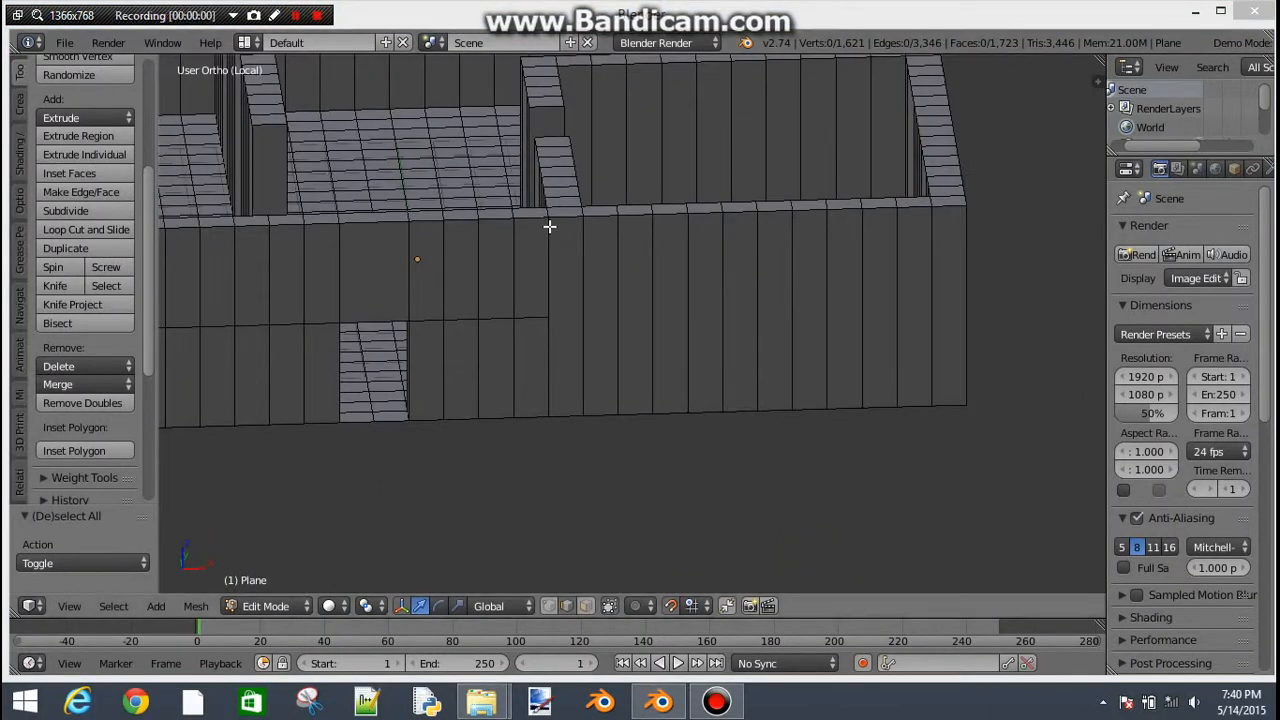
{"action": "scroll", "coordinate": [564, 237], "scroll_direction": "down", "scroll_amount": 3}
{"action": "scroll", "coordinate": [563, 235], "scroll_direction": "up", "scroll_amount": 4}
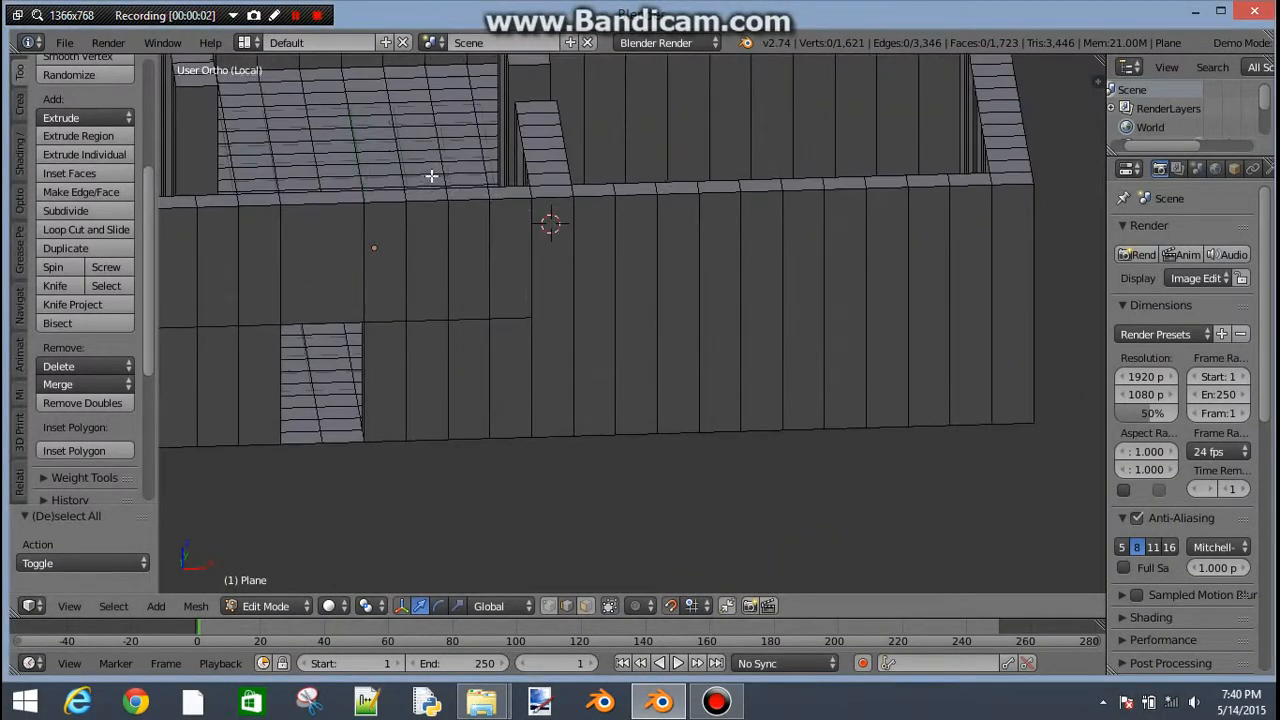
{"action": "middle_click_drag", "start_coordinate": [545, 258], "coordinate": [528, 297]}
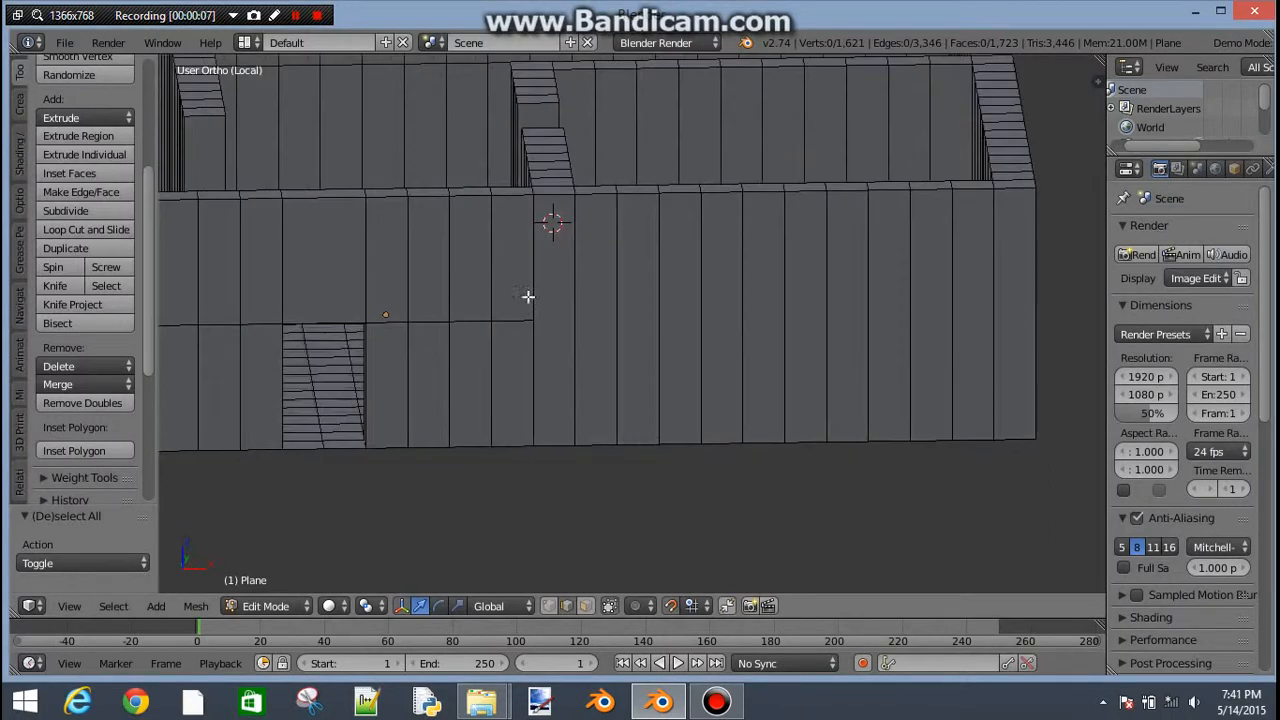
{"action": "scroll", "coordinate": [530, 300], "scroll_direction": "up", "scroll_amount": 2}
{"action": "middle_click_drag", "start_coordinate": [725, 463], "coordinate": [694, 297]}
{"action": "scroll", "coordinate": [803, 186], "scroll_direction": "down", "scroll_amount": 3}
{"action": "scroll", "coordinate": [700, 277], "scroll_direction": "down", "scroll_amount": 4}
{"action": "scroll", "coordinate": [700, 277], "scroll_direction": "up", "scroll_amount": 7}
{"action": "scroll", "coordinate": [700, 275], "scroll_direction": "down", "scroll_amount": 2}
{"action": "scroll", "coordinate": [694, 297], "scroll_direction": "up", "scroll_amount": 2}
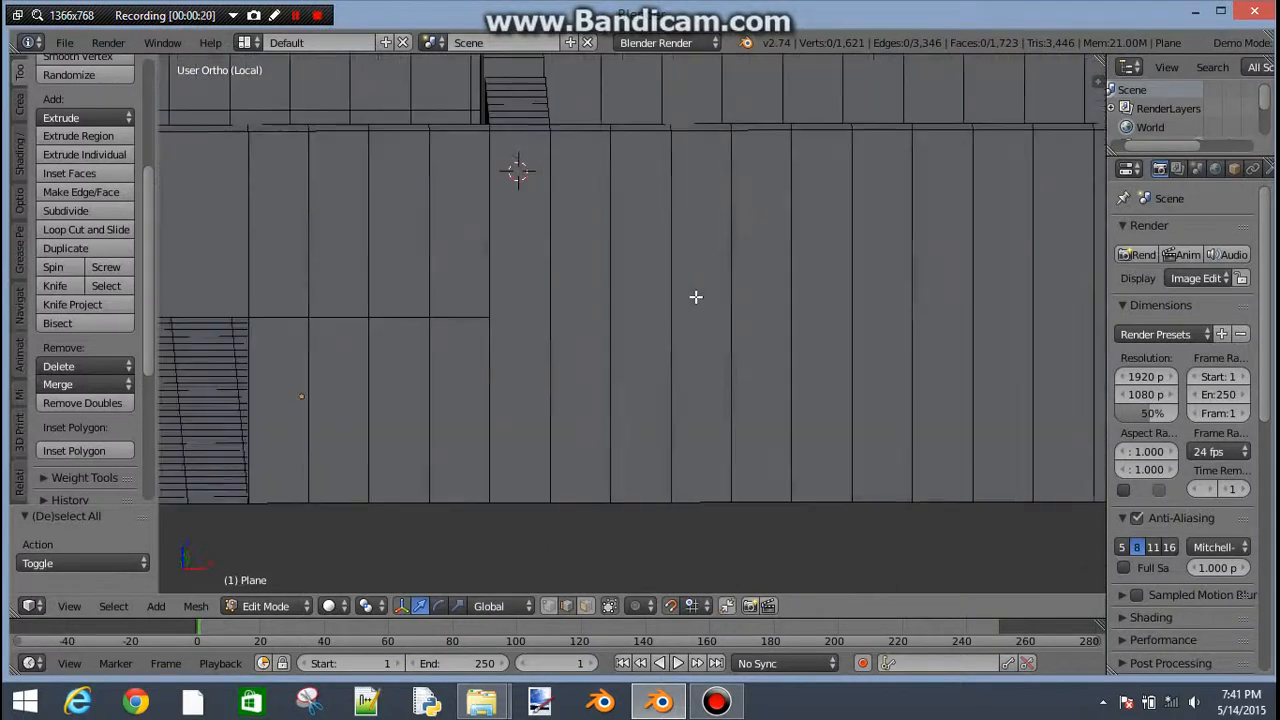
{"action": "middle_click_drag", "start_coordinate": [854, 360], "coordinate": [681, 275], "text": "shift"}
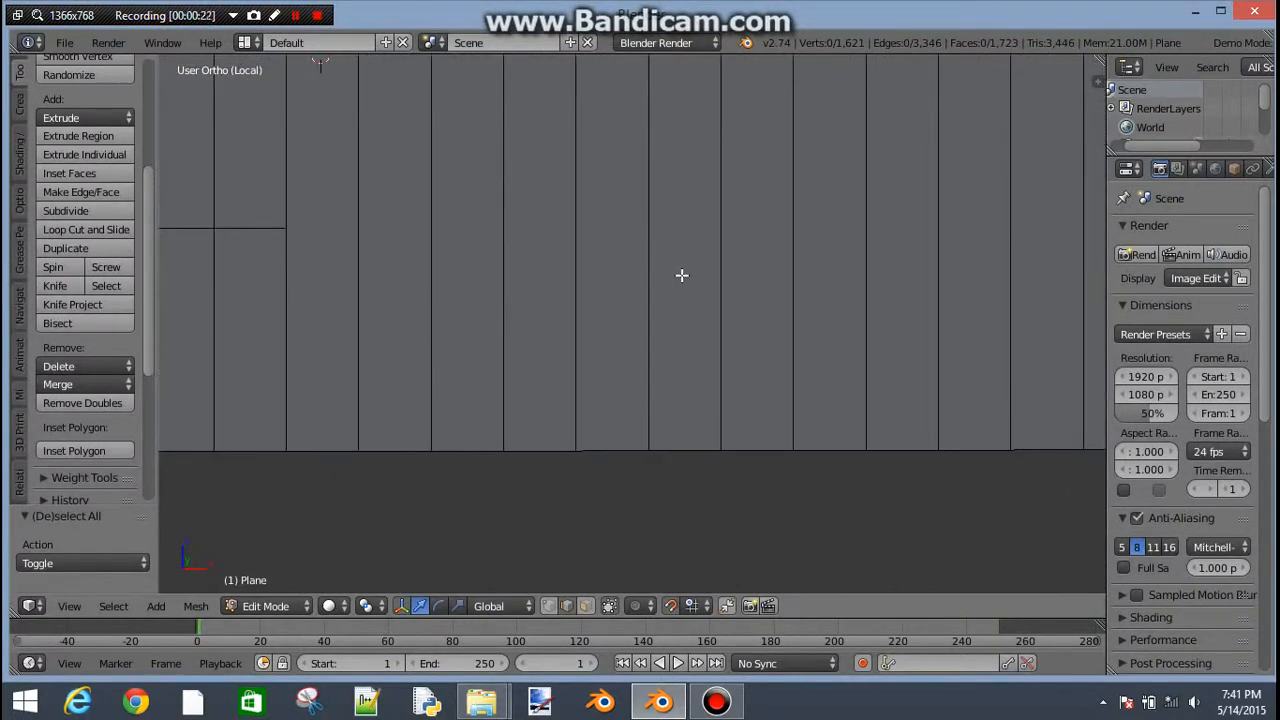
{"action": "scroll", "coordinate": [671, 291], "scroll_direction": "down", "scroll_amount": 1}
{"action": "middle_click_drag", "start_coordinate": [671, 291], "coordinate": [620, 472]}
{"action": "scroll", "coordinate": [674, 294], "scroll_direction": "down", "scroll_amount": 1}
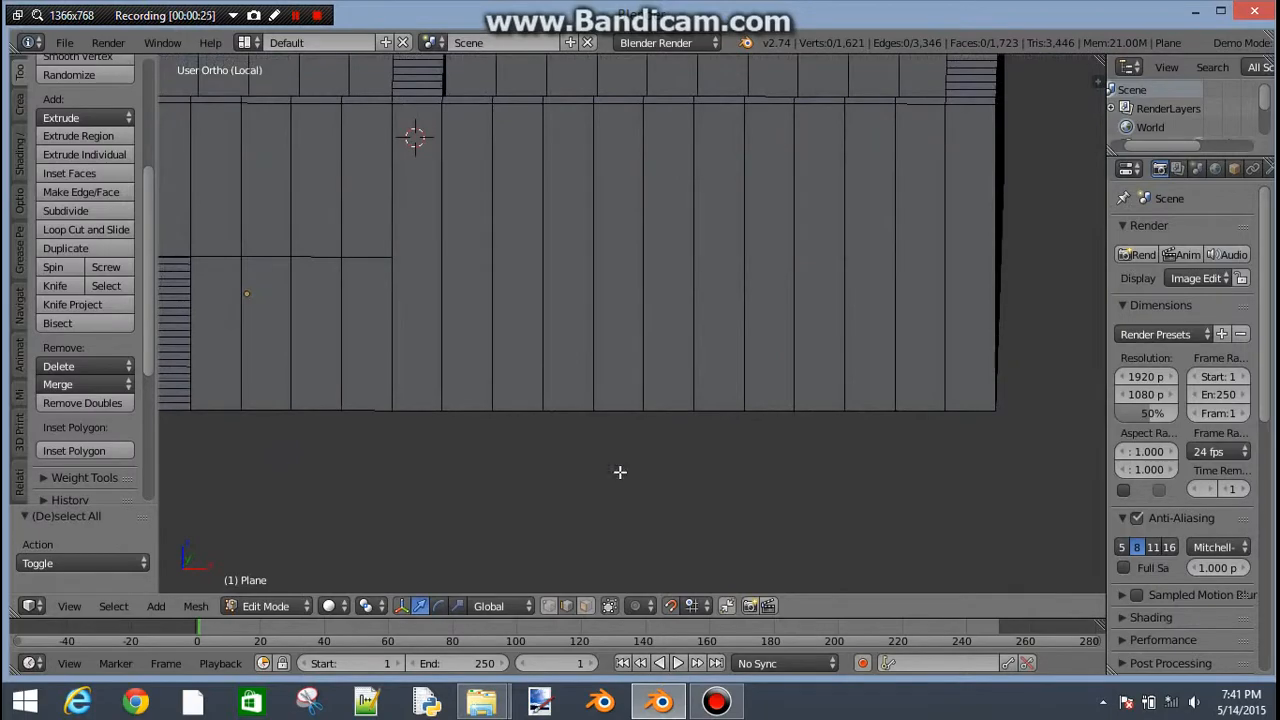
- Delete two adjacent full-height faces on both the outer and inner sides of the small room's front wall
{"action": "left_click", "coordinate": [608, 606]}
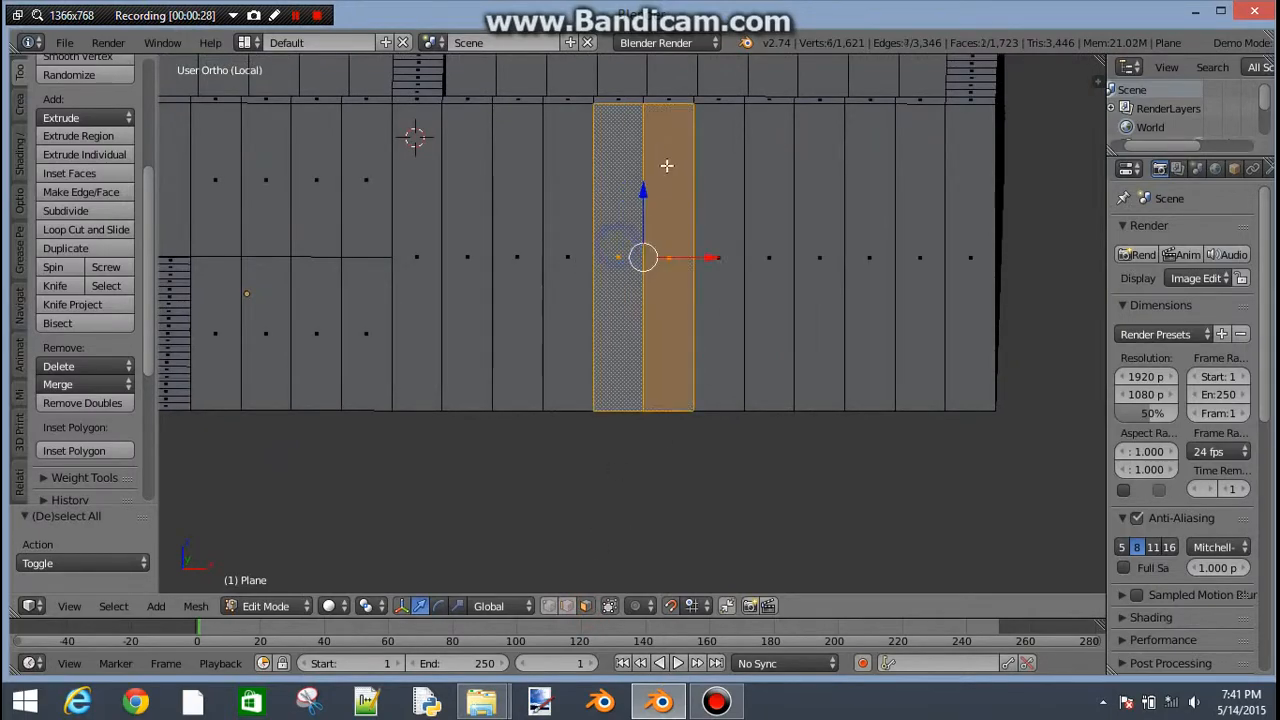
{"action": "middle_click_drag", "start_coordinate": [612, 246], "coordinate": [308, 247]}
{"action": "middle_click_drag", "start_coordinate": [805, 257], "coordinate": [481, 316]}
{"action": "scroll", "coordinate": [481, 316], "scroll_direction": "down", "scroll_amount": 2}
{"action": "middle_click_drag", "start_coordinate": [424, 280], "coordinate": [704, 280]}
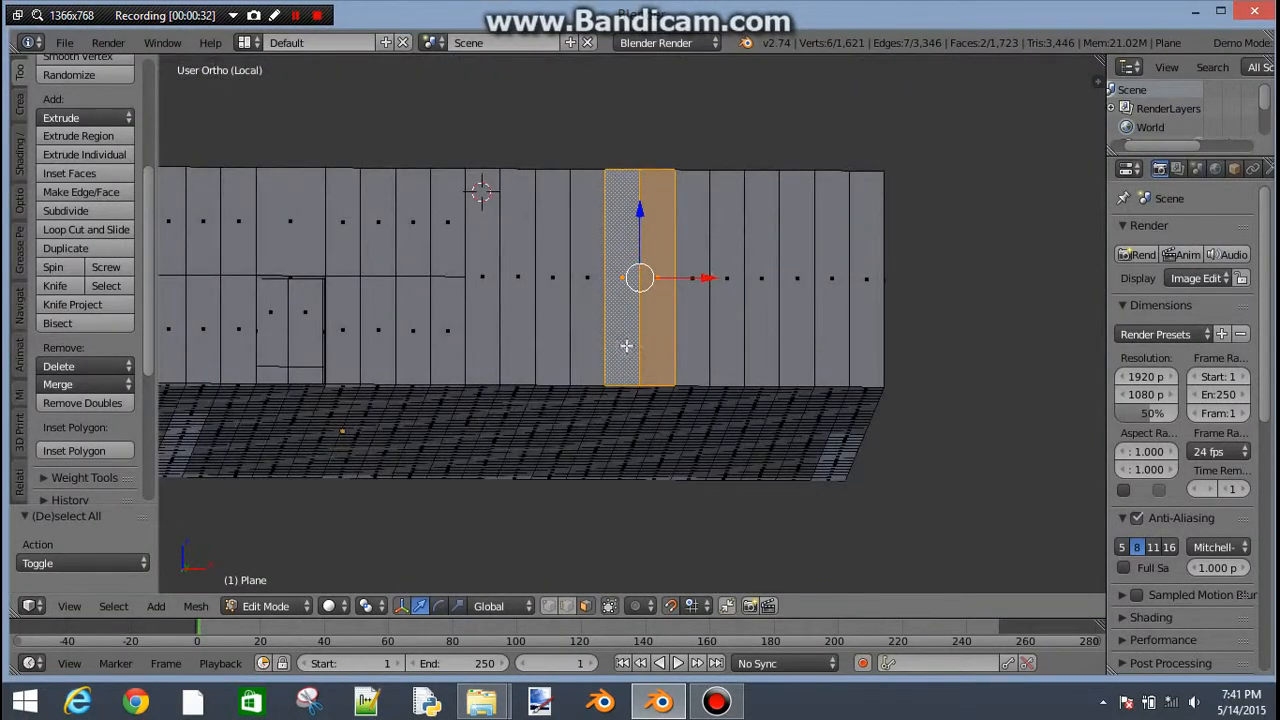
{"action": "middle_click_drag", "start_coordinate": [626, 346], "coordinate": [471, 322]}
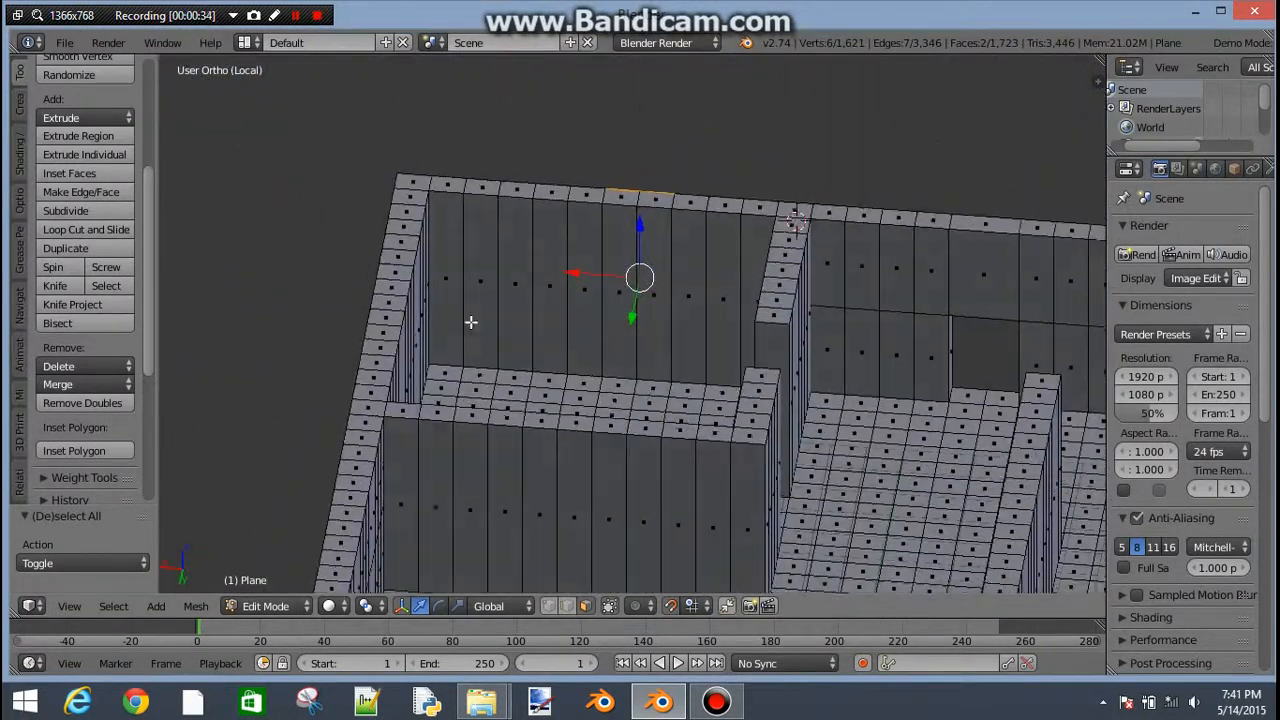
{"action": "right_click", "coordinate": [612, 282], "text": "shift"}
{"action": "right_click", "coordinate": [654, 267], "text": "shift"}
{"action": "middle_click_drag", "start_coordinate": [500, 182], "coordinate": [691, 281]}
{"action": "scroll", "coordinate": [684, 228], "scroll_direction": "up", "scroll_amount": 1}
{"action": "key", "text": "x"}
{"action": "left_click", "coordinate": [684, 228]}
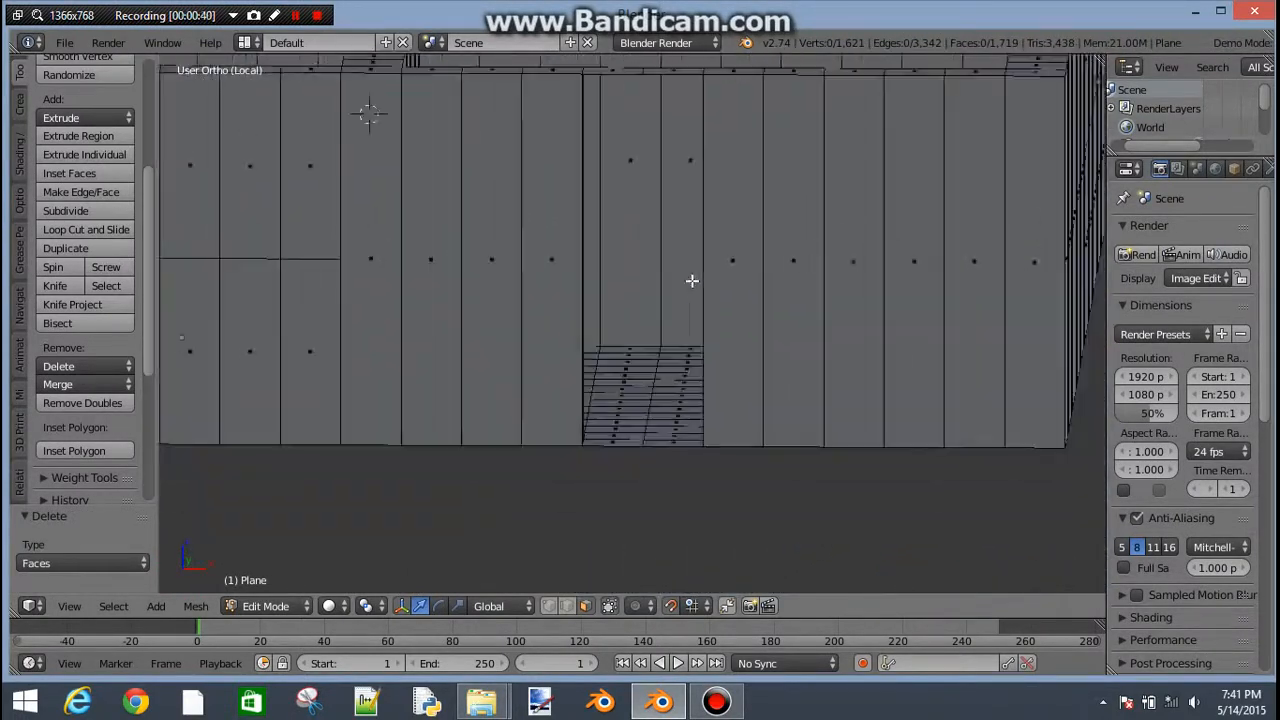
- Add two horizontal loop cuts around the small room's walls, starting between the new opening and the outer corner
{"action": "key", "text": "ctrl+r"}
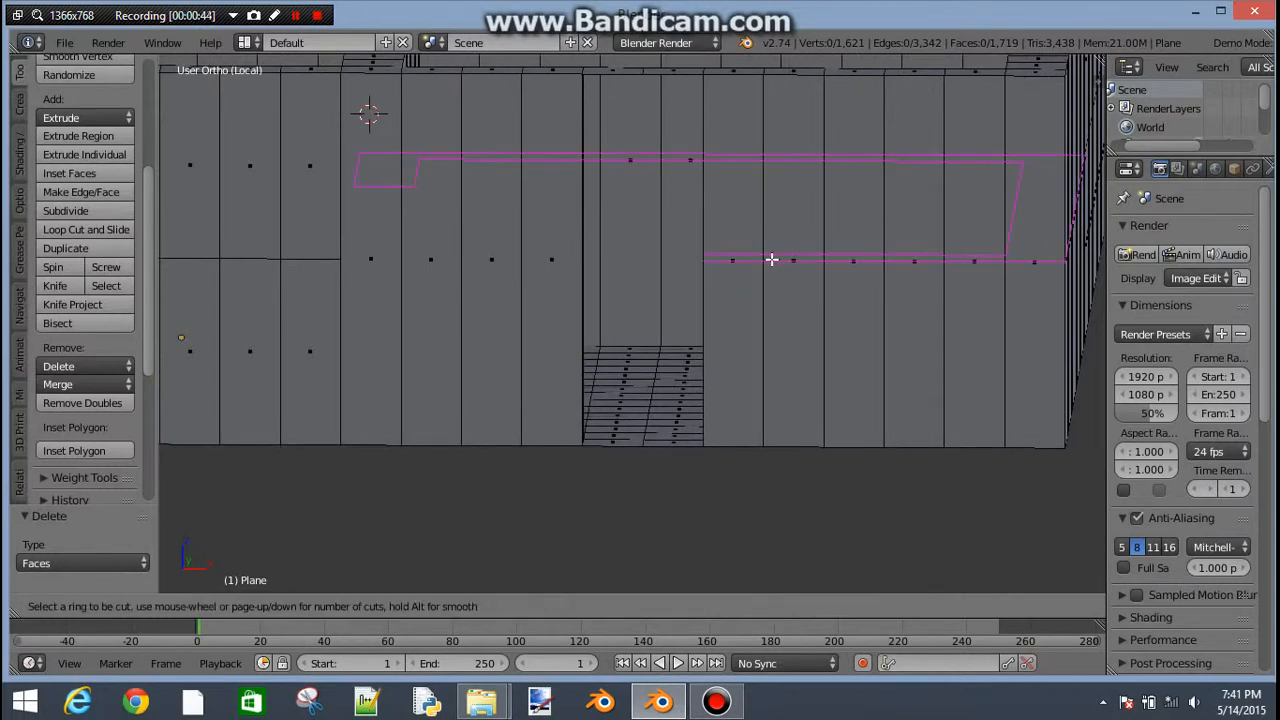
{"action": "scroll", "coordinate": [771, 259], "scroll_direction": "up", "scroll_amount": 1}
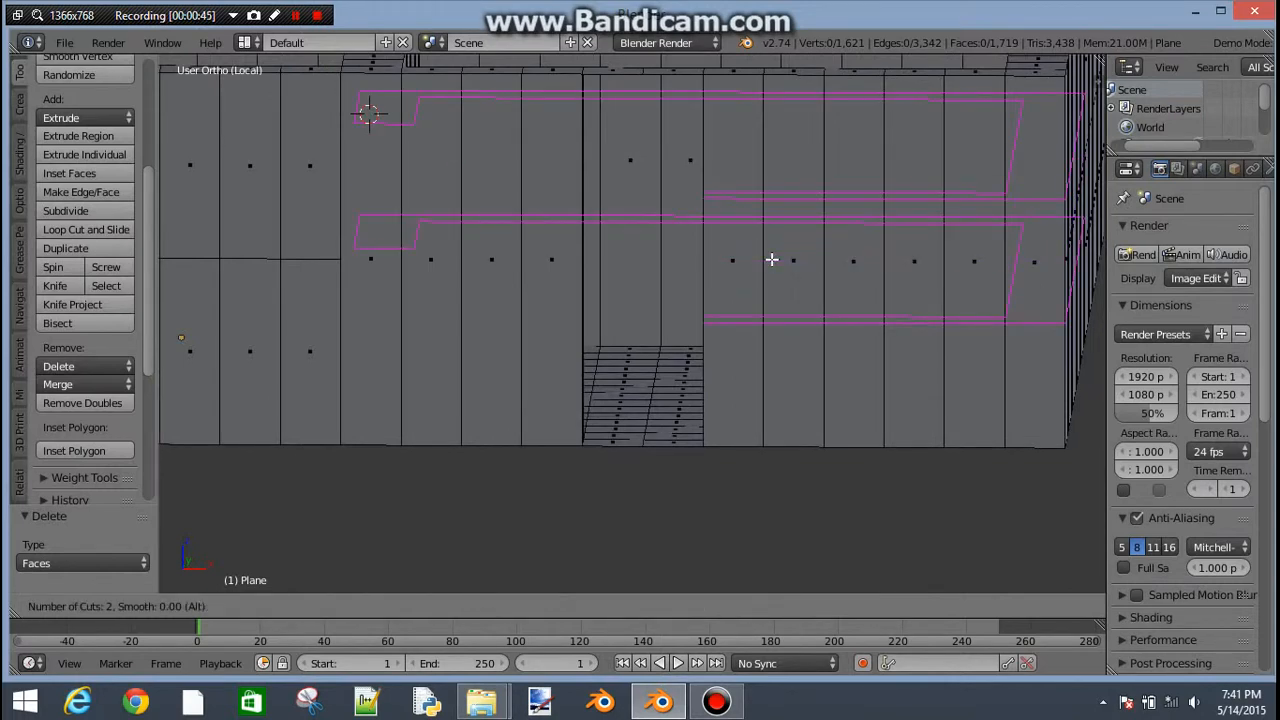
{"action": "left_click", "coordinate": [771, 259]}
{"action": "left_click", "coordinate": [771, 259]}
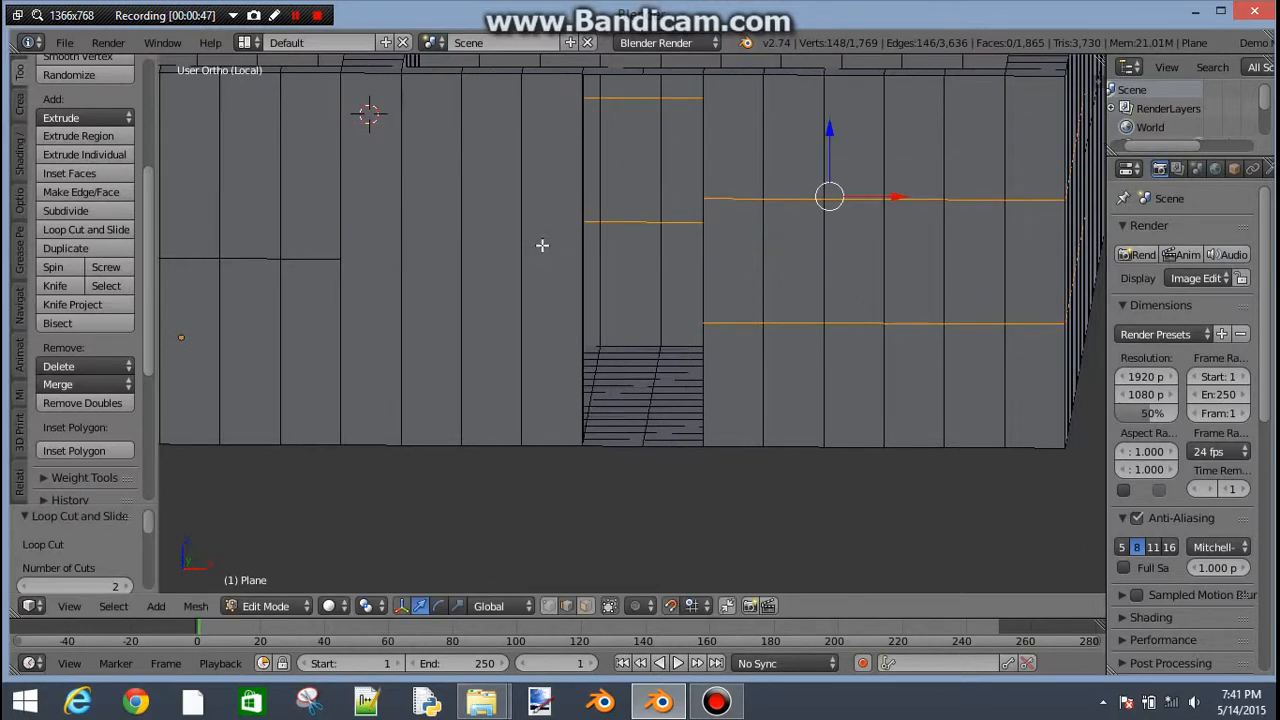
- Add two horizontal loop cuts to the short front wall section between the new opening and the doorway section
{"action": "key", "text": "ctrl+r"}
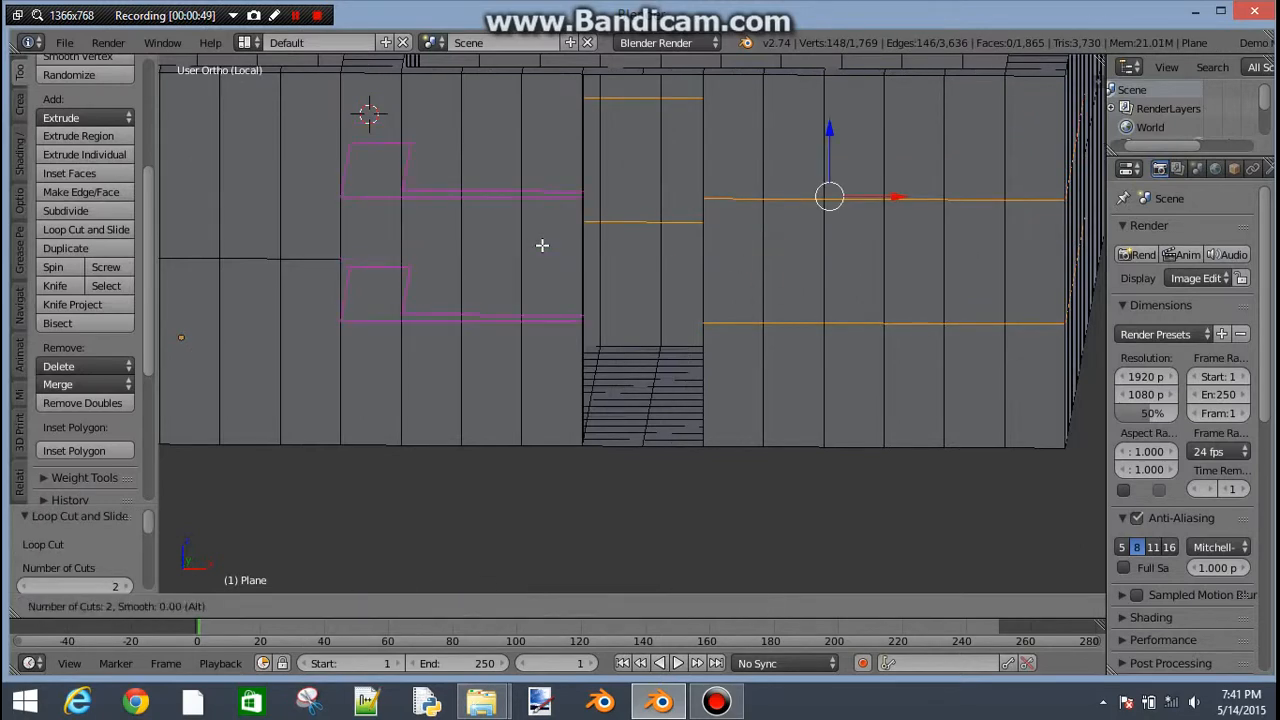
{"action": "left_click", "coordinate": [541, 245]}
{"action": "left_click", "coordinate": [541, 245]}
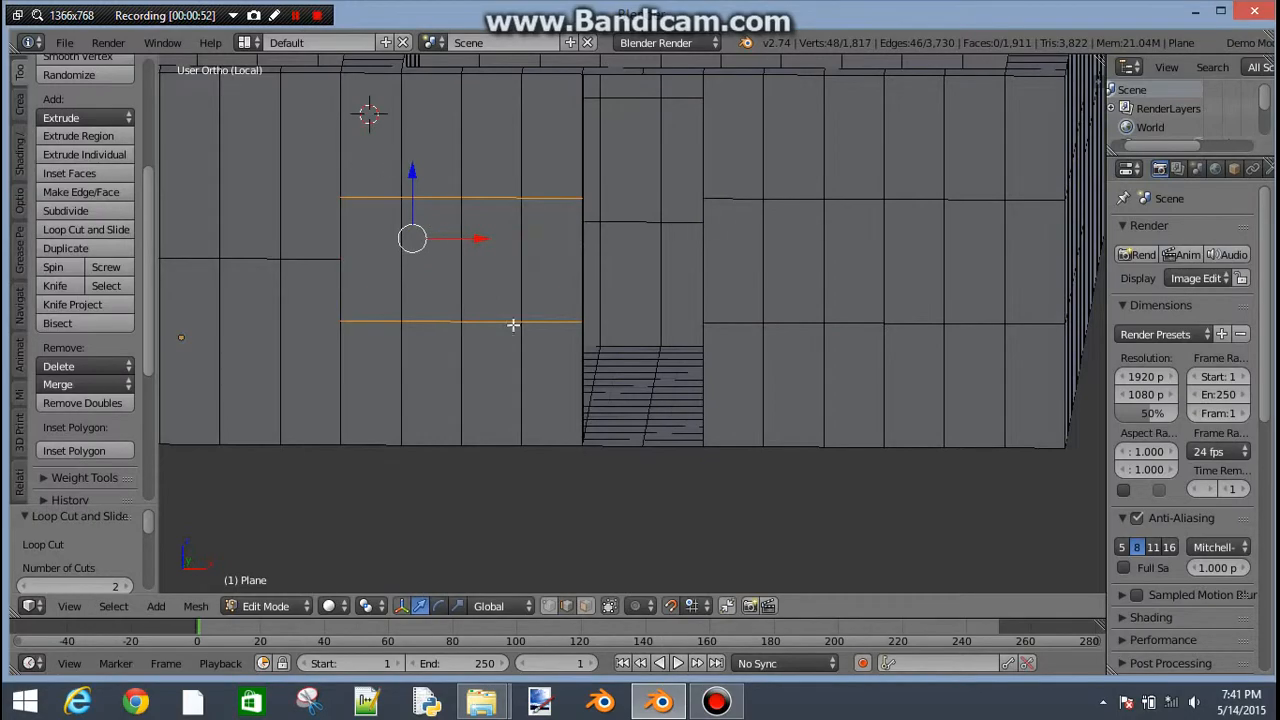
- In edge select mode, bridge the inner top vertical edges on both sides of the new opening with Bridge Edge Loops
{"action": "middle_click_drag", "start_coordinate": [597, 197], "coordinate": [561, 610]}
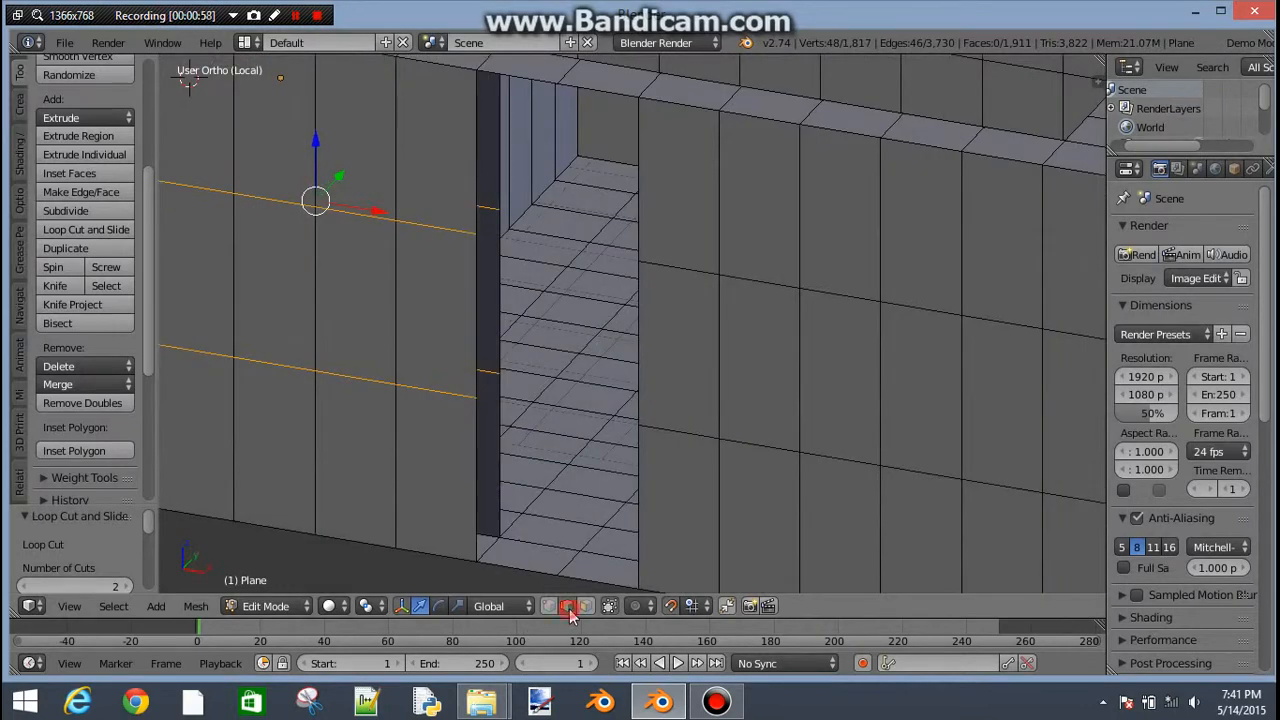
{"action": "right_click", "coordinate": [478, 216]}
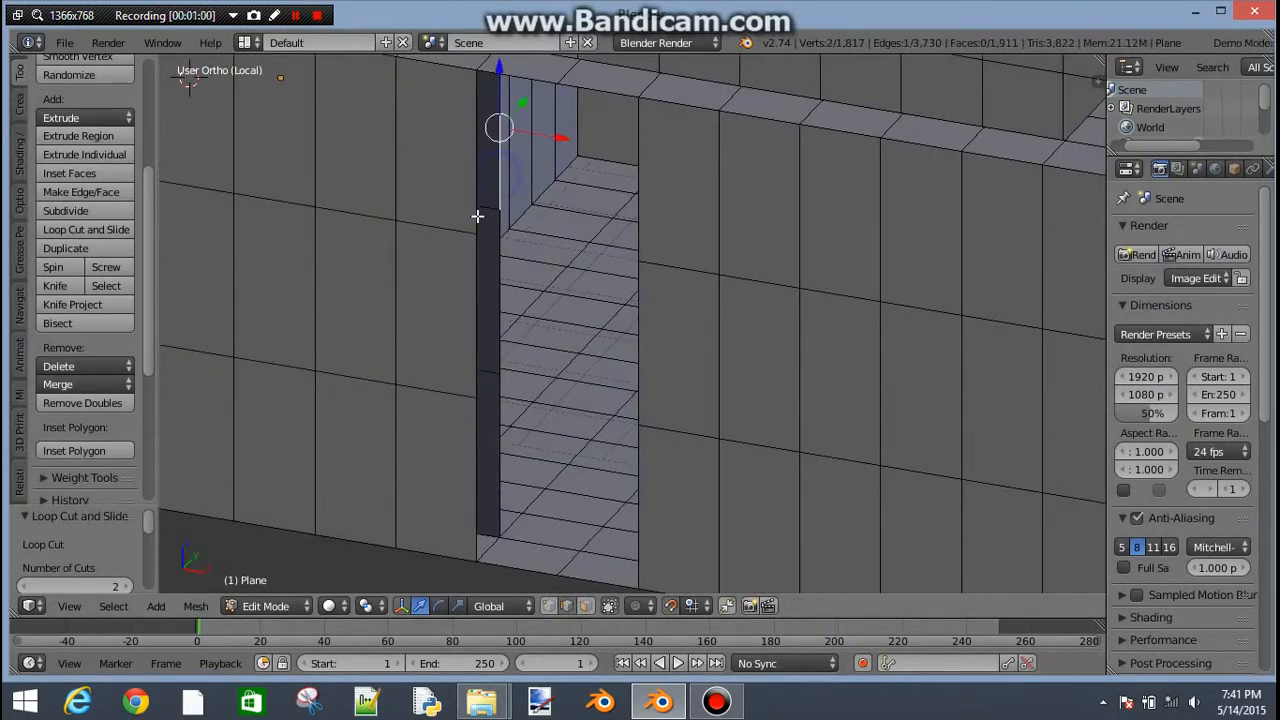
{"action": "middle_click_drag", "start_coordinate": [478, 216], "coordinate": [606, 235]}
{"action": "right_click", "coordinate": [642, 136], "text": "shift"}
{"action": "middle_click_drag", "start_coordinate": [674, 131], "coordinate": [580, 100]}
{"action": "key", "text": "space"}
{"action": "left_click", "coordinate": [580, 99]}
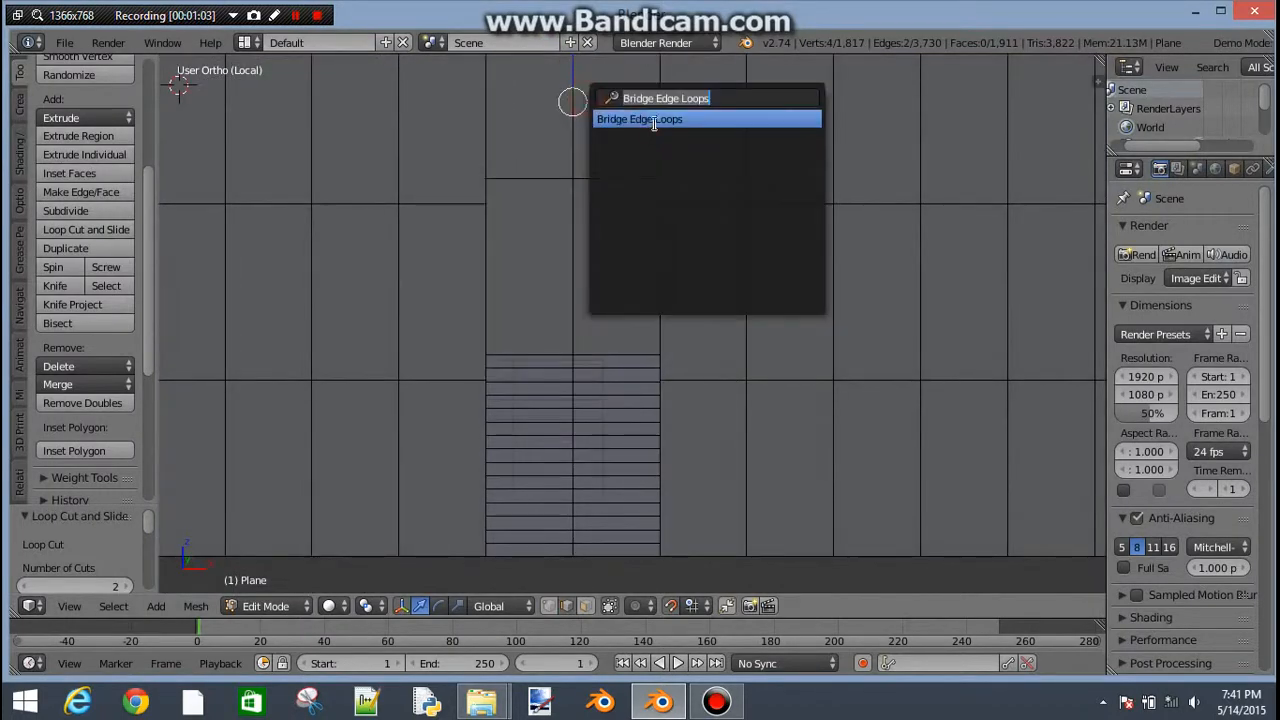
{"action": "key", "text": "Return"}
- Bridge the outer top vertical edges on both sides of the new opening with Bridge Edge Loops
{"action": "middle_click_drag", "start_coordinate": [618, 145], "coordinate": [410, 277]}
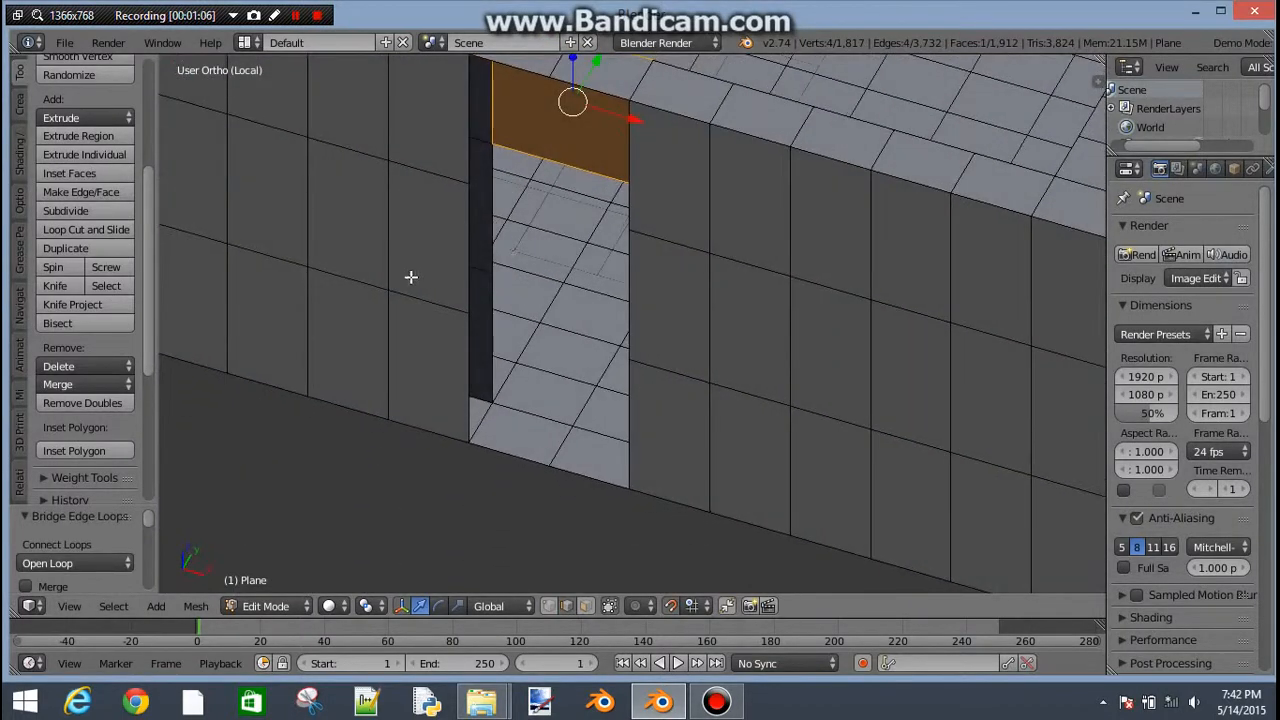
{"action": "right_click", "coordinate": [468, 370]}
{"action": "right_click", "coordinate": [474, 118]}
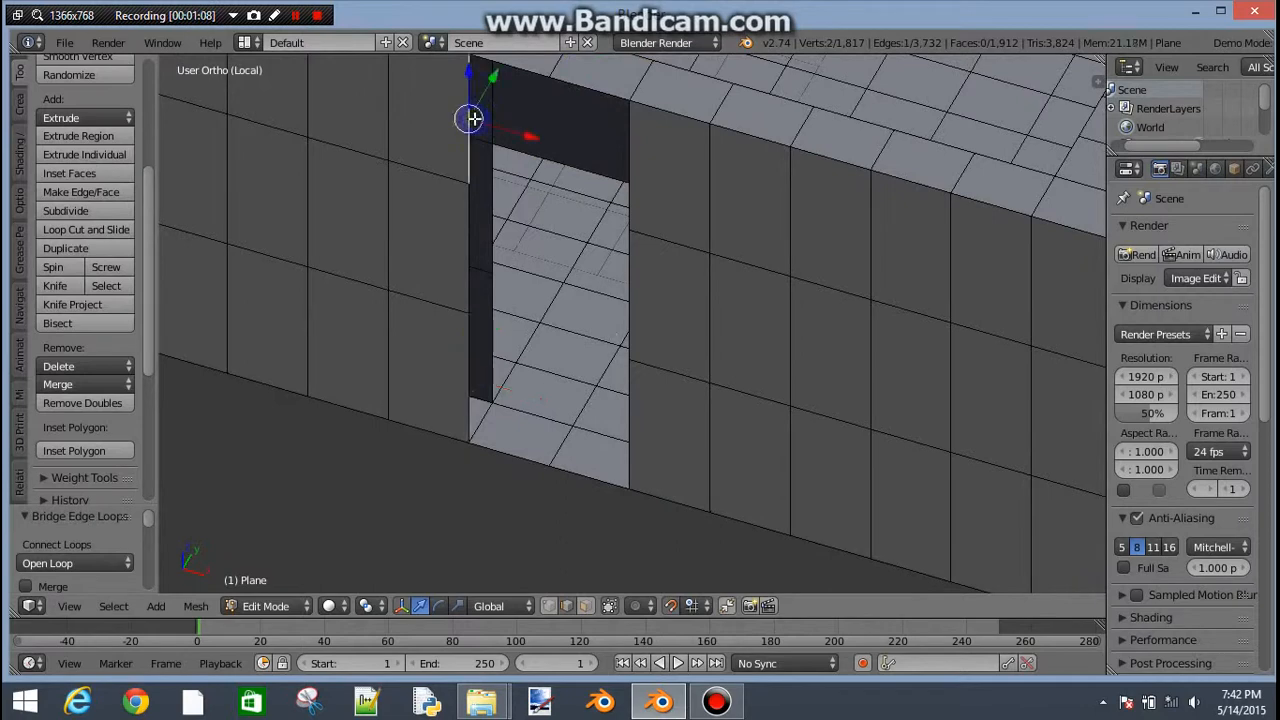
{"action": "right_click", "coordinate": [629, 152], "text": "shift"}
{"action": "key", "text": "space"}
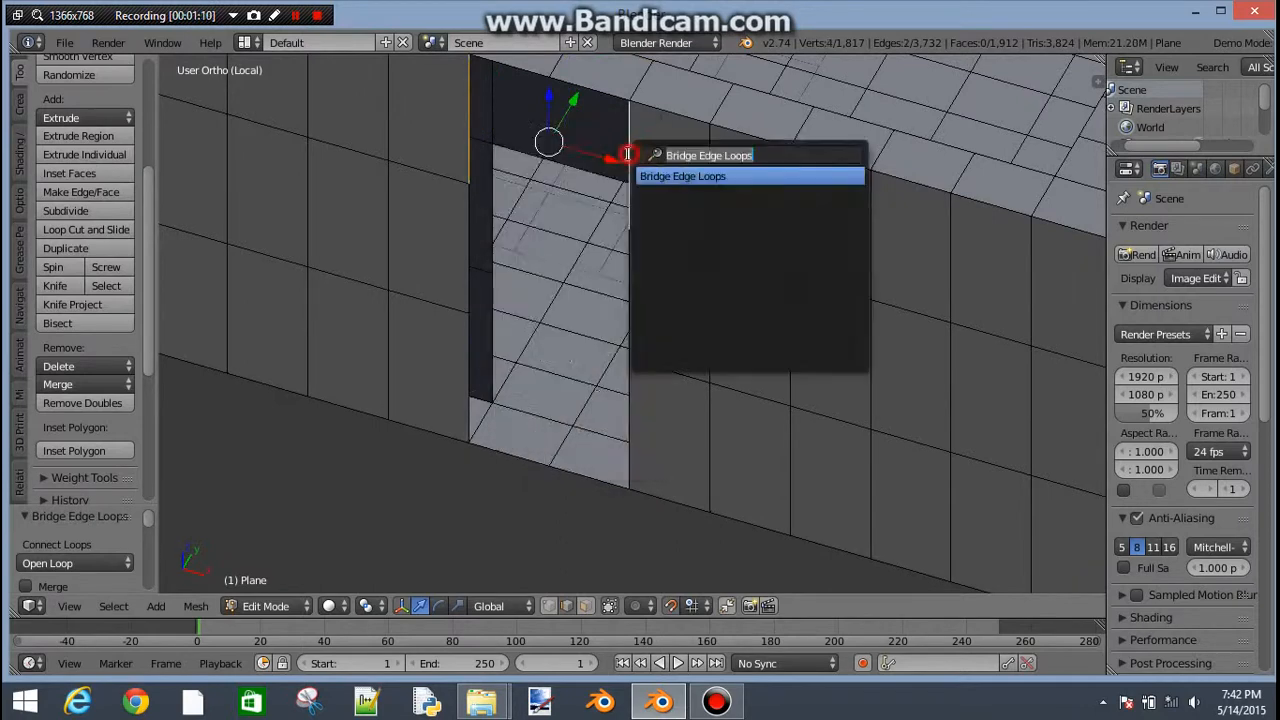
{"action": "left_click", "coordinate": [690, 177]}
- Select the outer lower vertical edges on both sides of the new opening in the front wall
{"action": "middle_click_drag", "start_coordinate": [537, 297], "coordinate": [606, 263]}
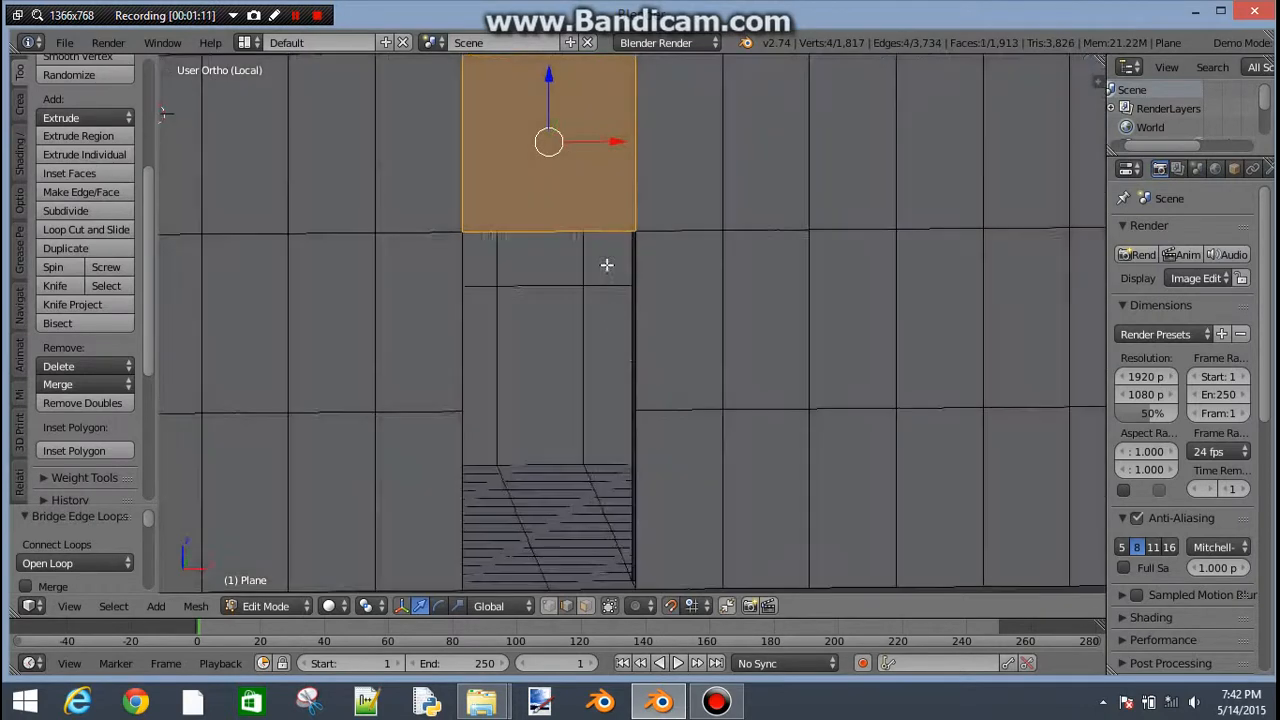
{"action": "right_click", "coordinate": [647, 483]}
{"action": "middle_click_drag", "start_coordinate": [586, 463], "coordinate": [486, 451]}
{"action": "right_click", "coordinate": [482, 455], "text": "shift"}
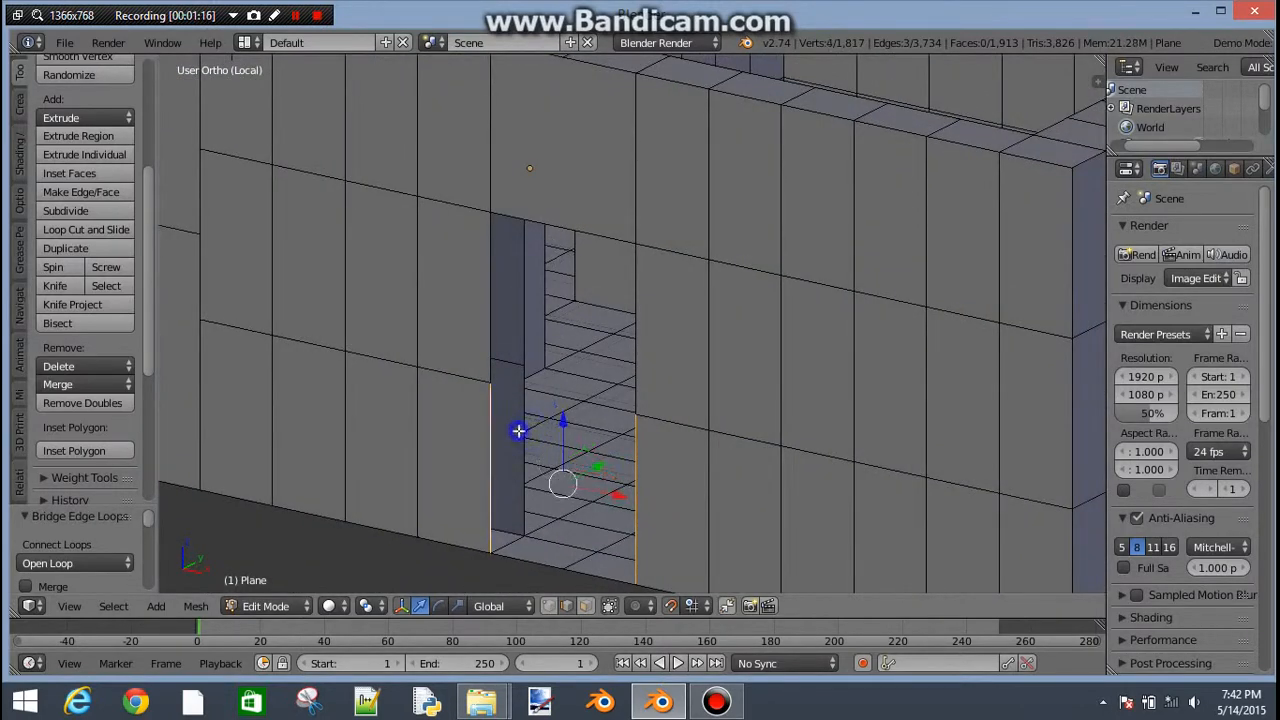
- Try to bridge the outer lower edges of the opening with an extra edge selected, and undo the bridge
{"action": "key", "text": "space"}
{"action": "left_click", "coordinate": [500, 335]}
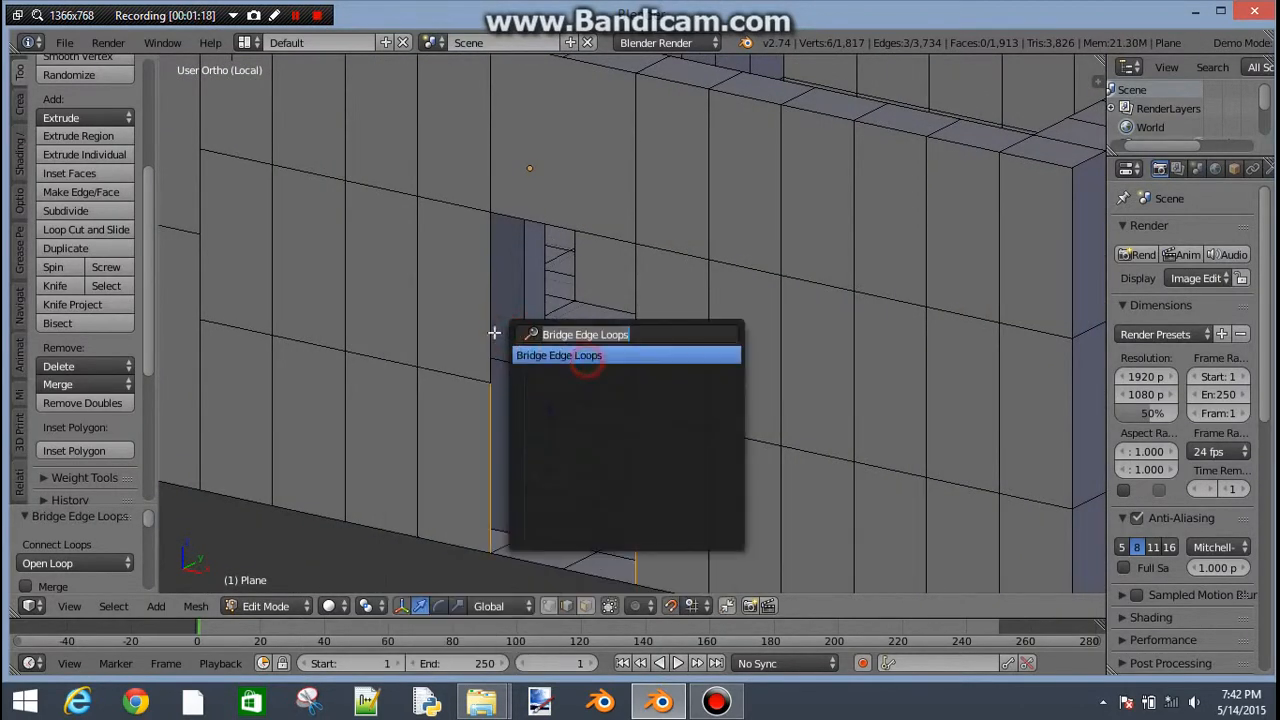
{"action": "key", "text": "Return"}
{"action": "middle_click_drag", "start_coordinate": [494, 332], "coordinate": [502, 445]}
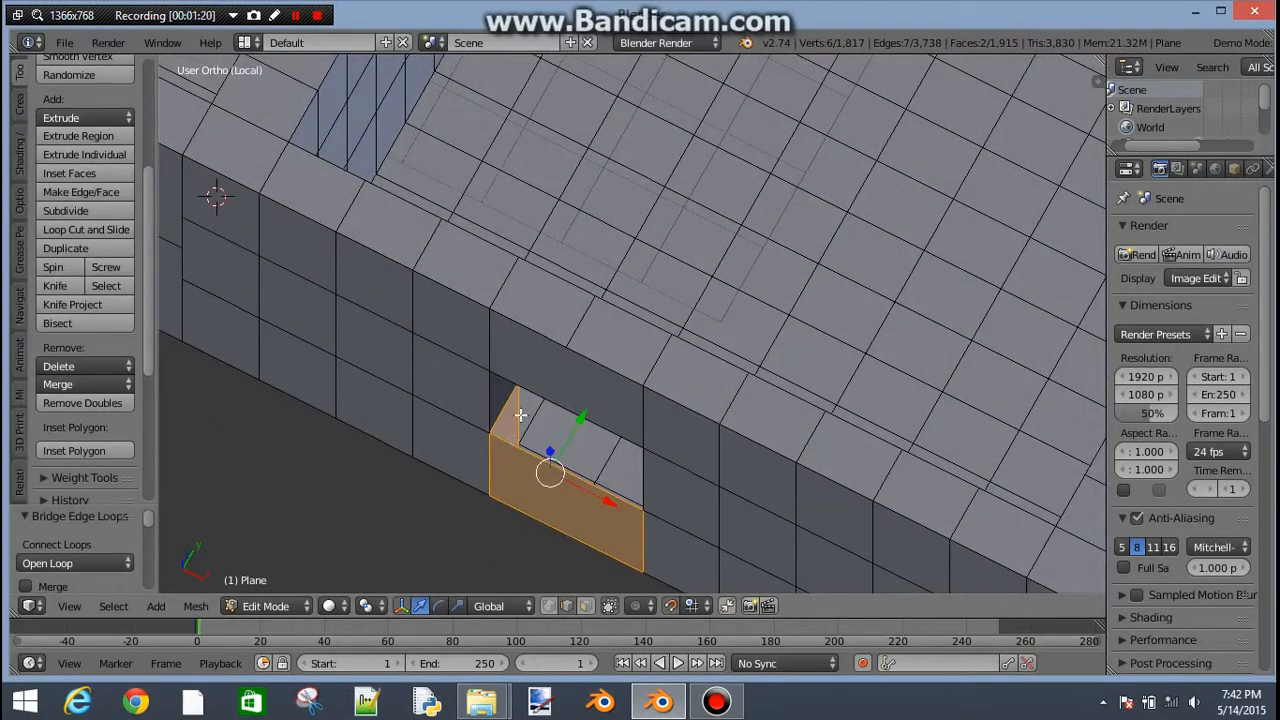
{"action": "key", "text": "ctrl+z"}
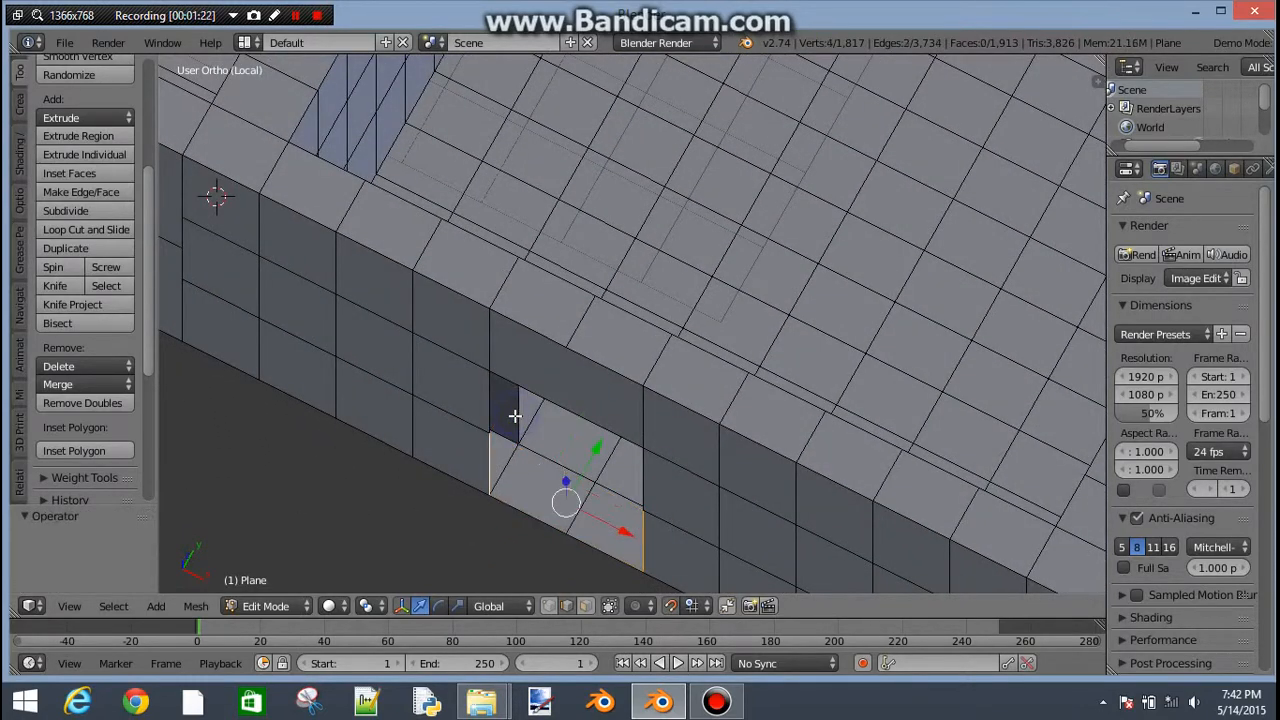
- Bridge only the two selected outer lower vertical edges with Bridge Edge Loops to close the outer wall below the opening
{"action": "key", "text": "space"}
{"action": "middle_click_drag", "start_coordinate": [540, 407], "coordinate": [568, 473]}
{"action": "left_click", "coordinate": [575, 342]}
{"action": "left_click", "coordinate": [618, 377]}
- Bridge the inner lower vertical edges on both sides of the opening to close the inner wall below the window
{"action": "right_click", "coordinate": [640, 431]}
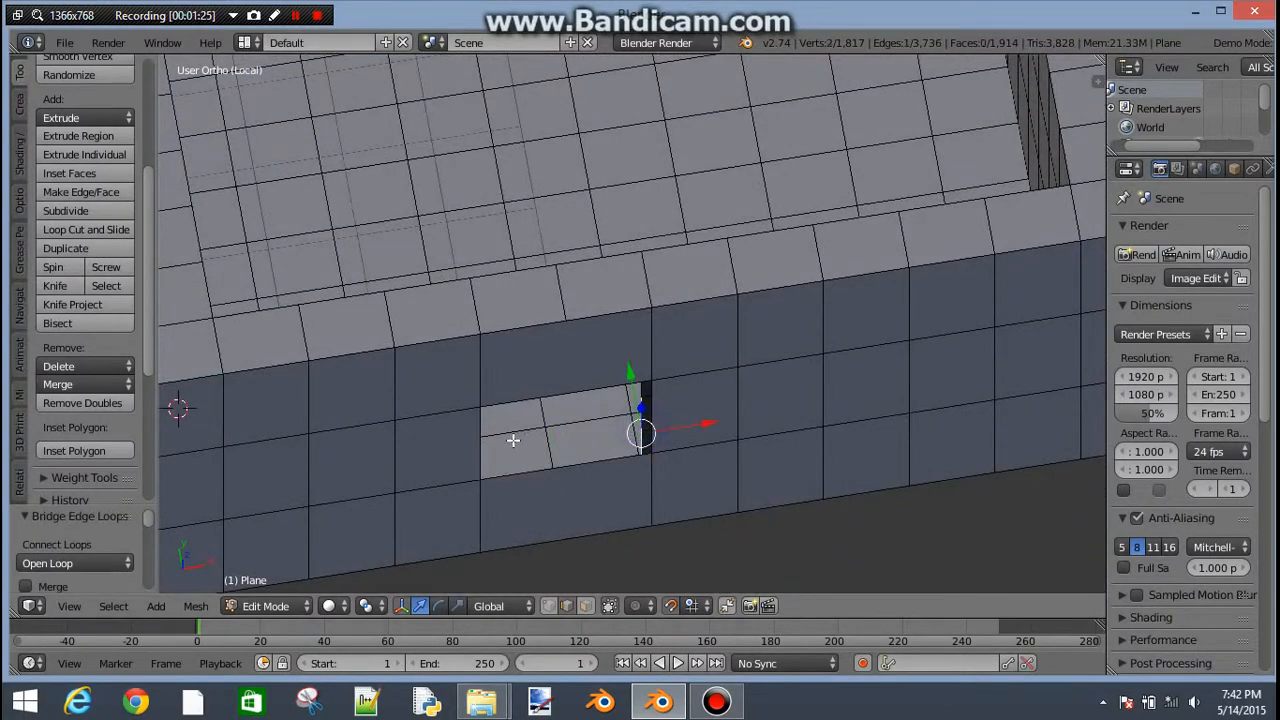
{"action": "middle_click_drag", "start_coordinate": [513, 440], "coordinate": [451, 364]}
{"action": "right_click", "coordinate": [490, 403], "text": "shift"}
{"action": "key", "text": "space"}
{"action": "middle_click_drag", "start_coordinate": [490, 403], "coordinate": [526, 386]}
{"action": "left_click", "coordinate": [520, 345]}
{"action": "left_click", "coordinate": [561, 368]}
- Bridge the inner and outer bottom edges of the window opening to form its sill
{"action": "right_click", "coordinate": [526, 390]}
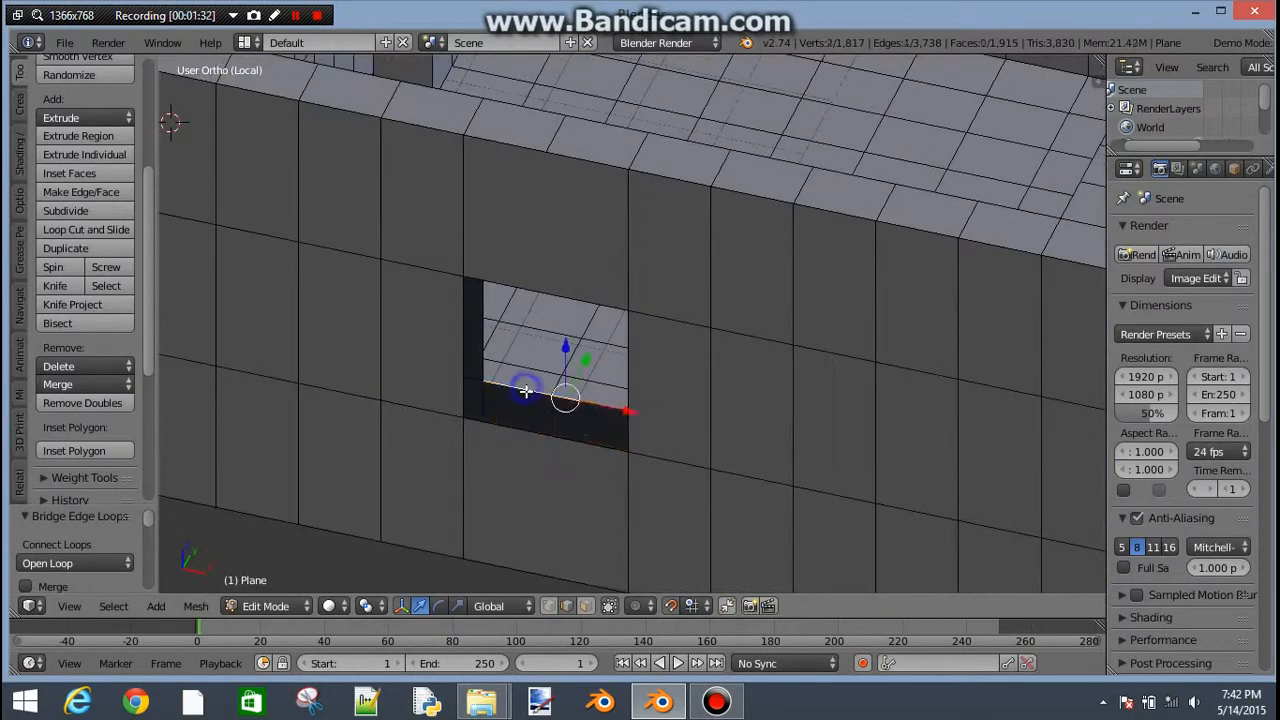
{"action": "right_click", "coordinate": [516, 428], "text": "shift"}
{"action": "key", "text": "space"}
{"action": "left_click", "coordinate": [530, 343]}
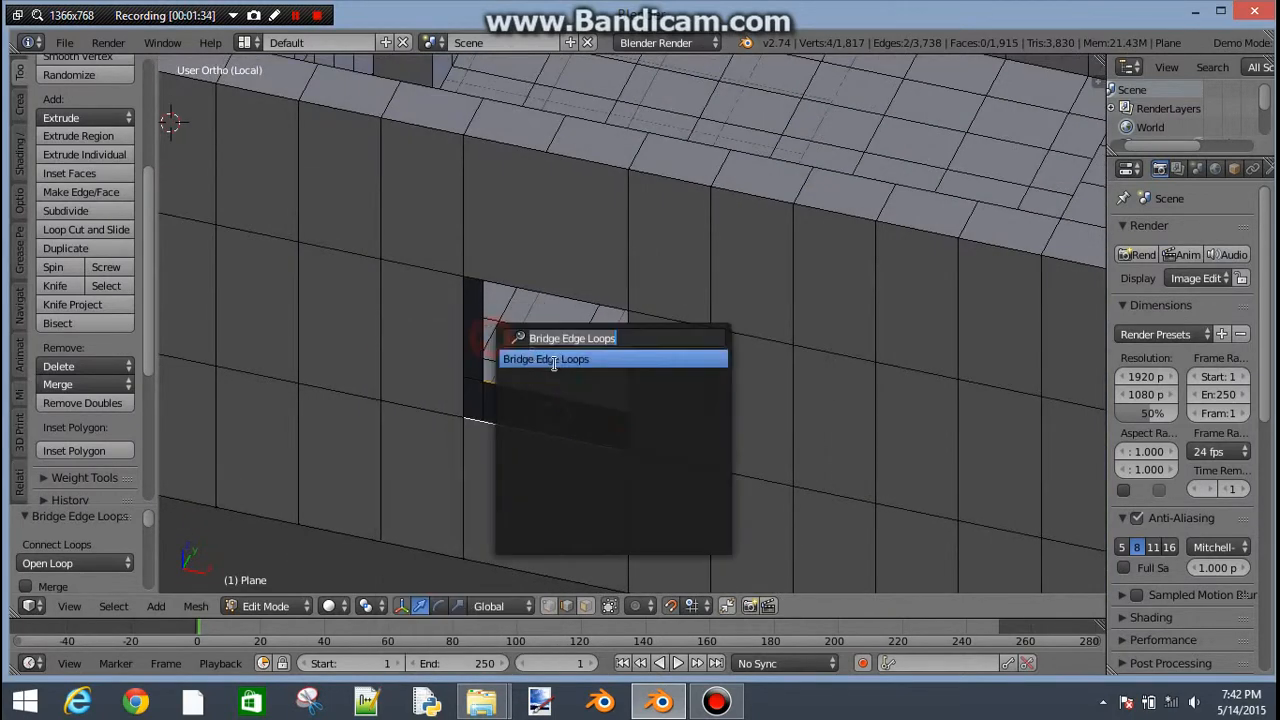
{"action": "left_click", "coordinate": [556, 367]}
- Bridge the inner and outer top edges of the window opening to close its upper side
{"action": "middle_click_drag", "start_coordinate": [507, 430], "coordinate": [539, 275]}
{"action": "right_click", "coordinate": [536, 269]}
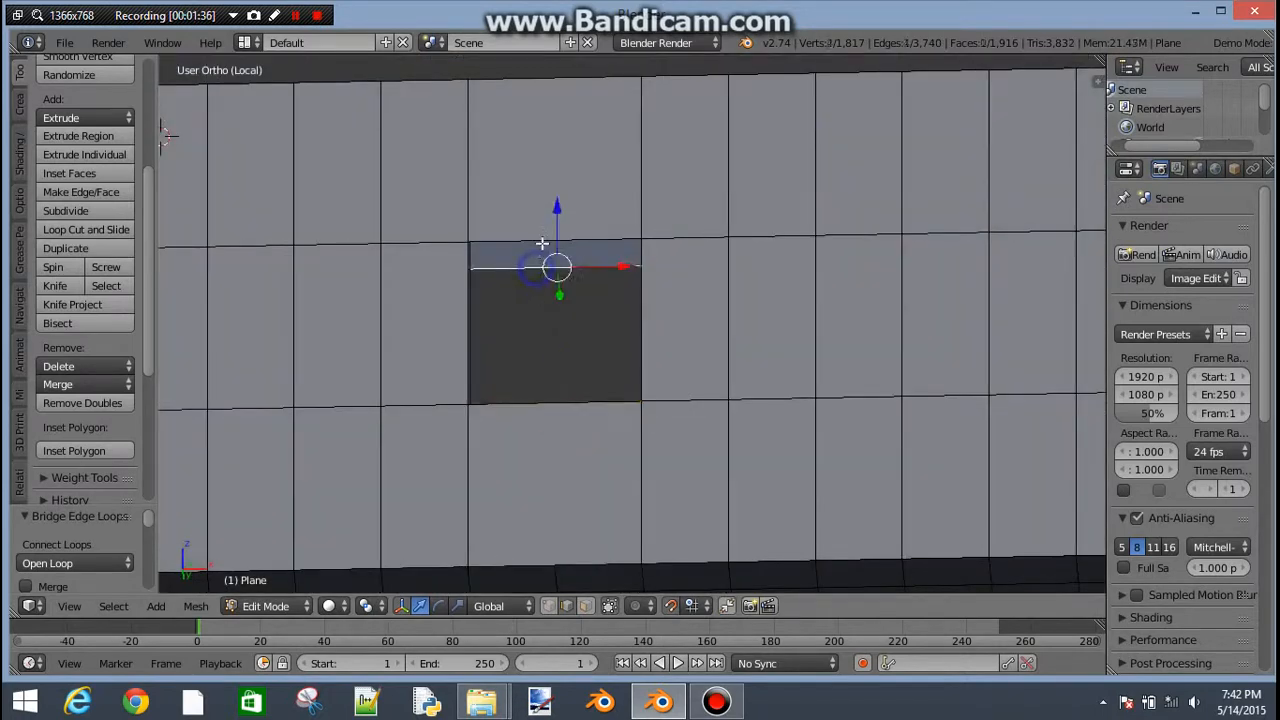
{"action": "right_click", "coordinate": [543, 238], "text": "shift"}
{"action": "key", "text": "space"}
{"action": "left_click", "coordinate": [543, 236]}
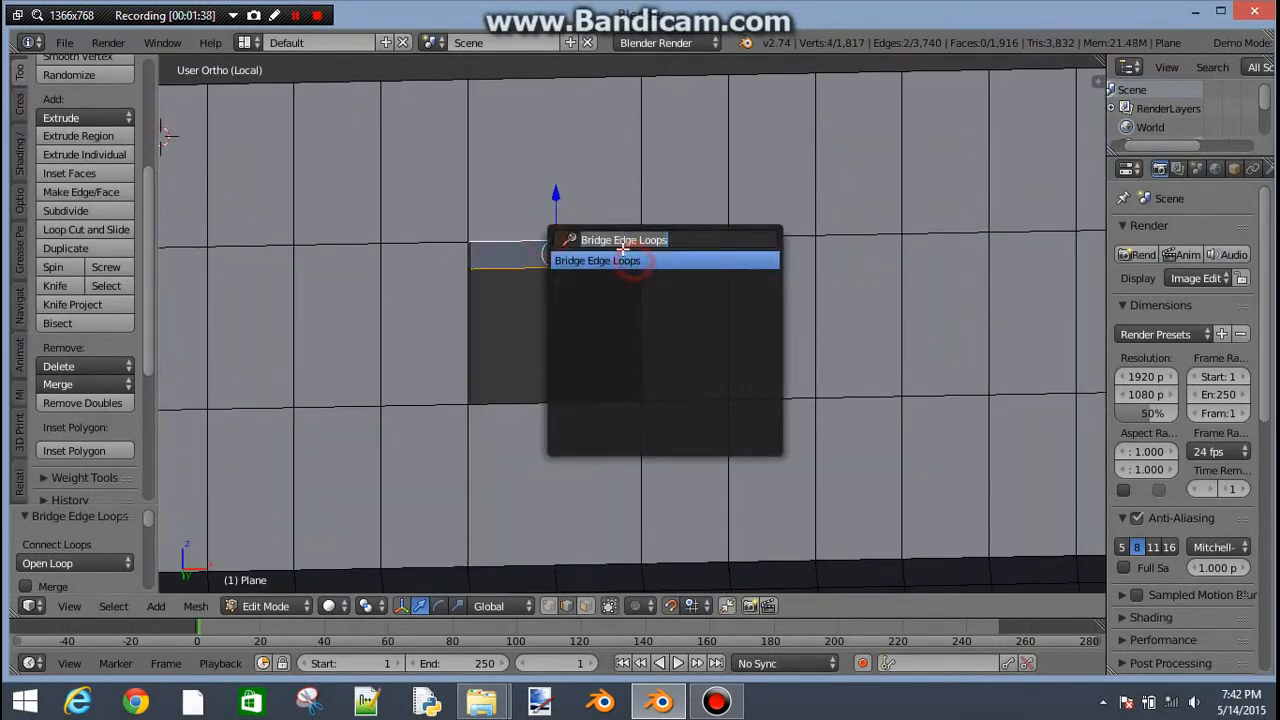
{"action": "left_click", "coordinate": [625, 259]}
- Bridge the inner and outer vertical edges on the window's side nearest the doorway to form that jamb
{"action": "middle_click_drag", "start_coordinate": [517, 340], "coordinate": [501, 343]}
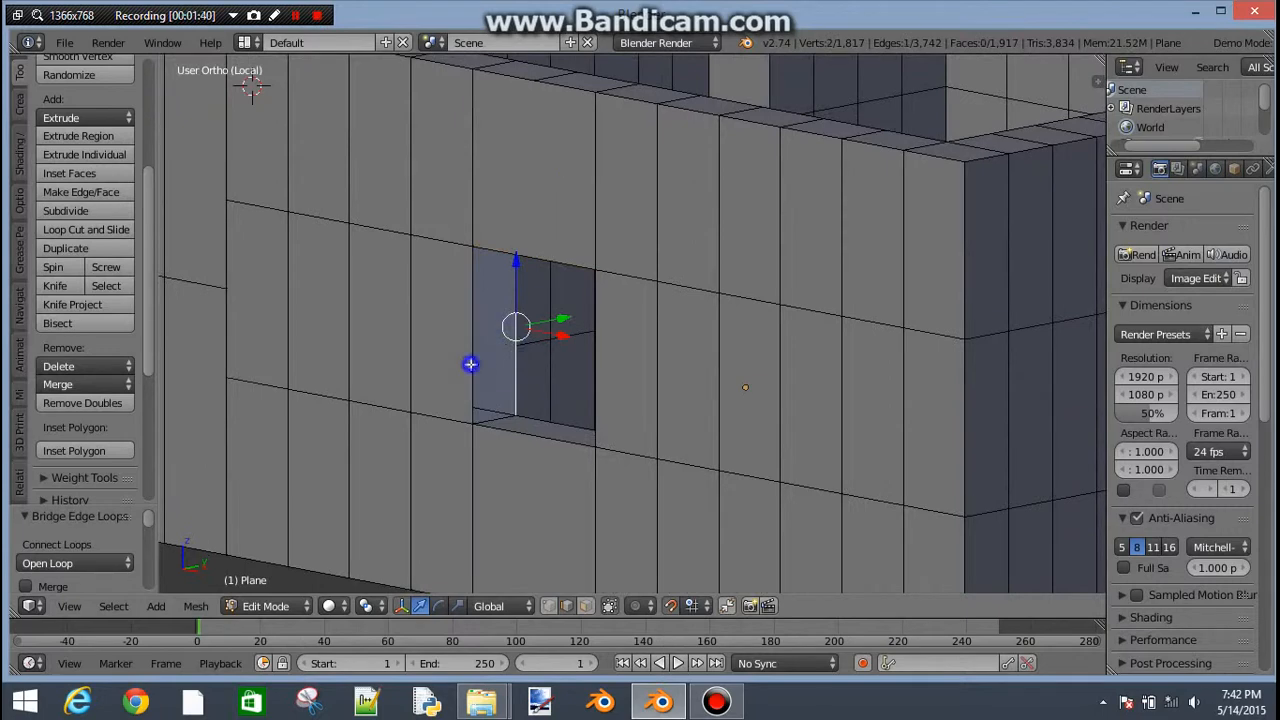
{"action": "right_click", "coordinate": [470, 364], "text": "shift"}
{"action": "key", "text": "space"}
{"action": "left_click", "coordinate": [466, 343]}
{"action": "left_click", "coordinate": [567, 364]}
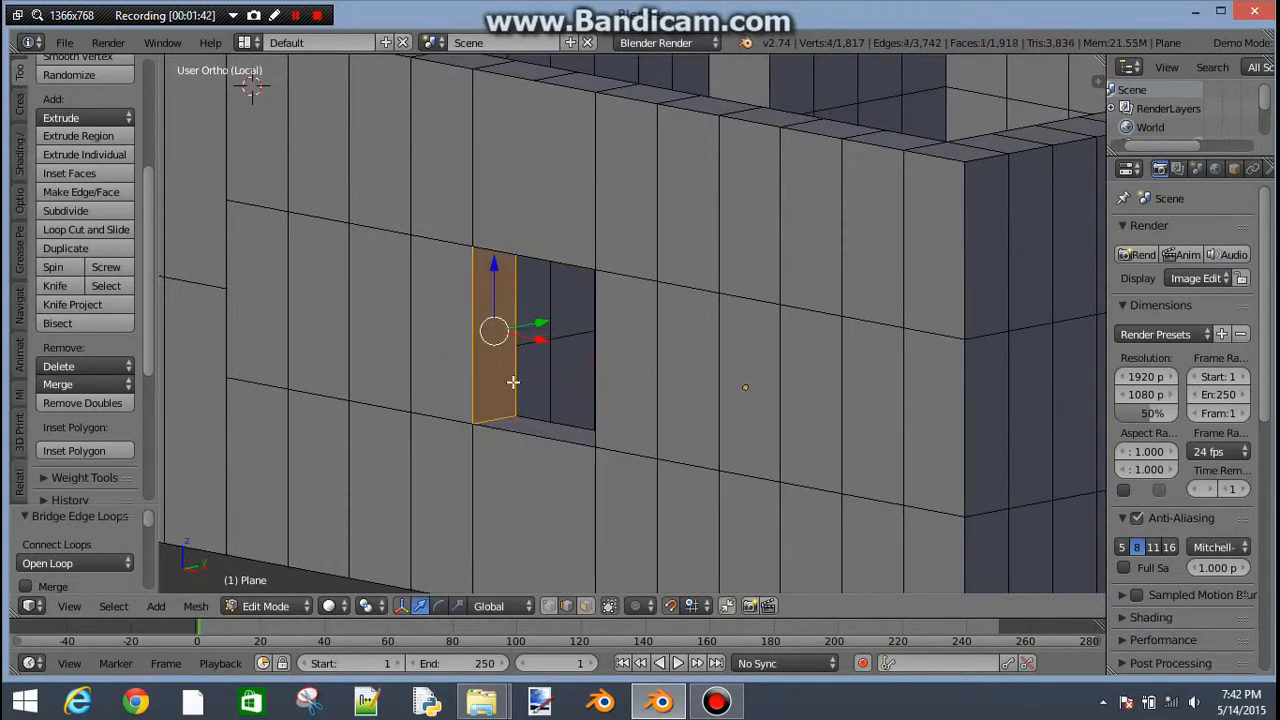
- Bridge the inner and outer vertical edges on the window's side nearest the outer corner to form the other jamb
{"action": "middle_click_drag", "start_coordinate": [560, 372], "coordinate": [665, 369]}
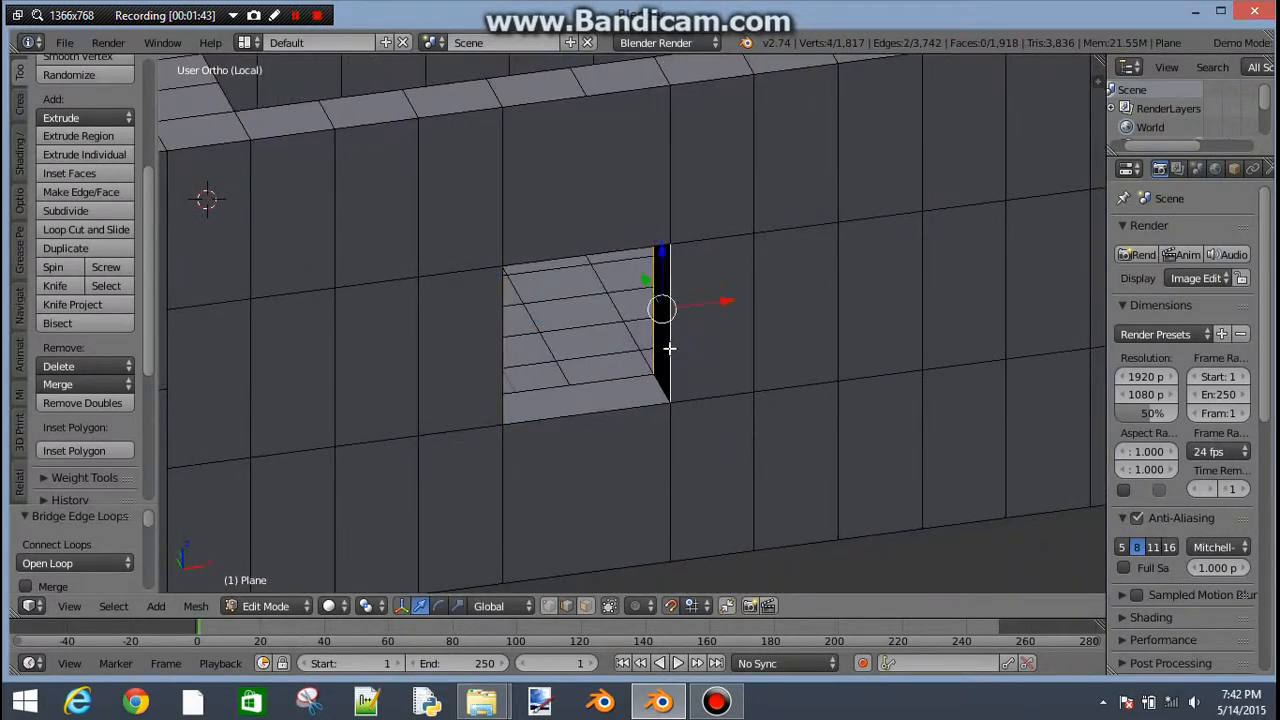
{"action": "key", "text": "space"}
{"action": "left_click", "coordinate": [663, 343]}
{"action": "left_click", "coordinate": [688, 366]}
- Examine the finished window and the surrounding rooms, switching the view from orthographic to perspective
{"action": "middle_click_drag", "start_coordinate": [583, 363], "coordinate": [634, 312]}
{"action": "scroll", "coordinate": [646, 289], "scroll_direction": "down", "scroll_amount": 5}
{"action": "scroll", "coordinate": [646, 289], "scroll_direction": "up", "scroll_amount": 3}
{"action": "scroll", "coordinate": [601, 284], "scroll_direction": "up", "scroll_amount": 4}
{"action": "scroll", "coordinate": [602, 284], "scroll_direction": "down", "scroll_amount": 5}
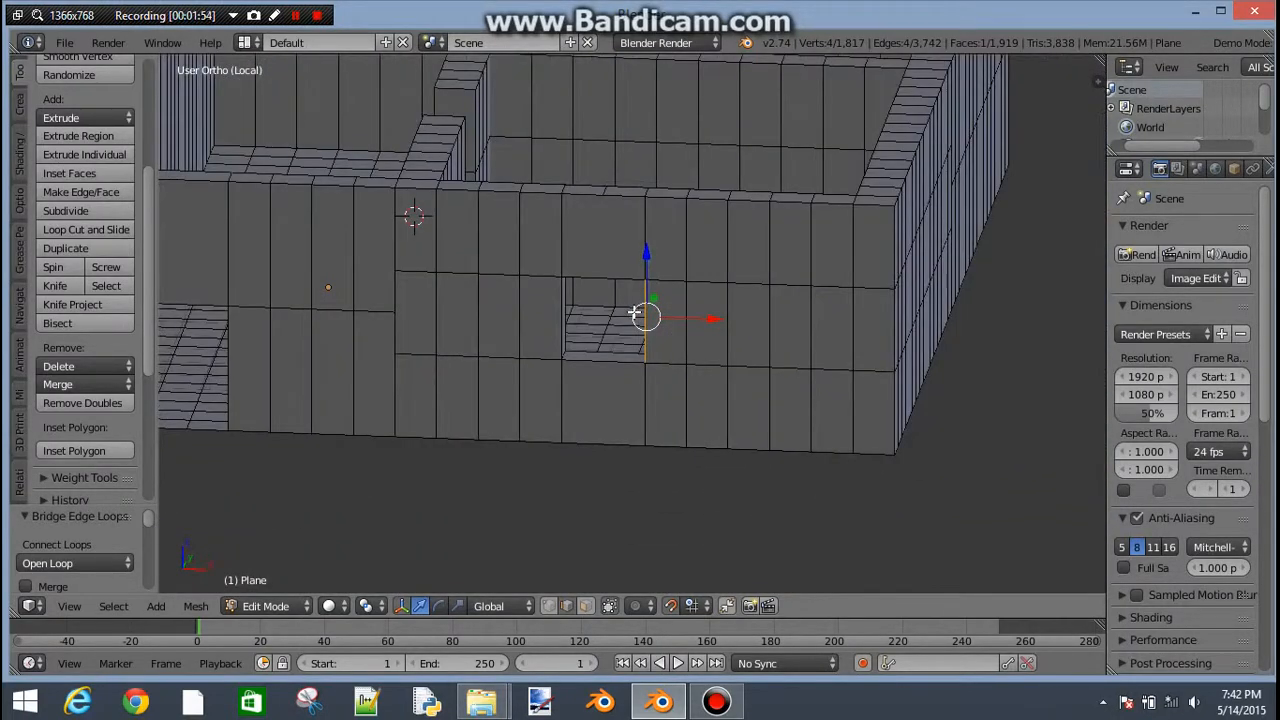
{"action": "scroll", "coordinate": [634, 312], "scroll_direction": "up", "scroll_amount": 2}
{"action": "scroll", "coordinate": [817, 281], "scroll_direction": "down", "scroll_amount": 4}
{"action": "scroll", "coordinate": [817, 282], "scroll_direction": "up", "scroll_amount": 2}
{"action": "key", "text": "KP_5"}
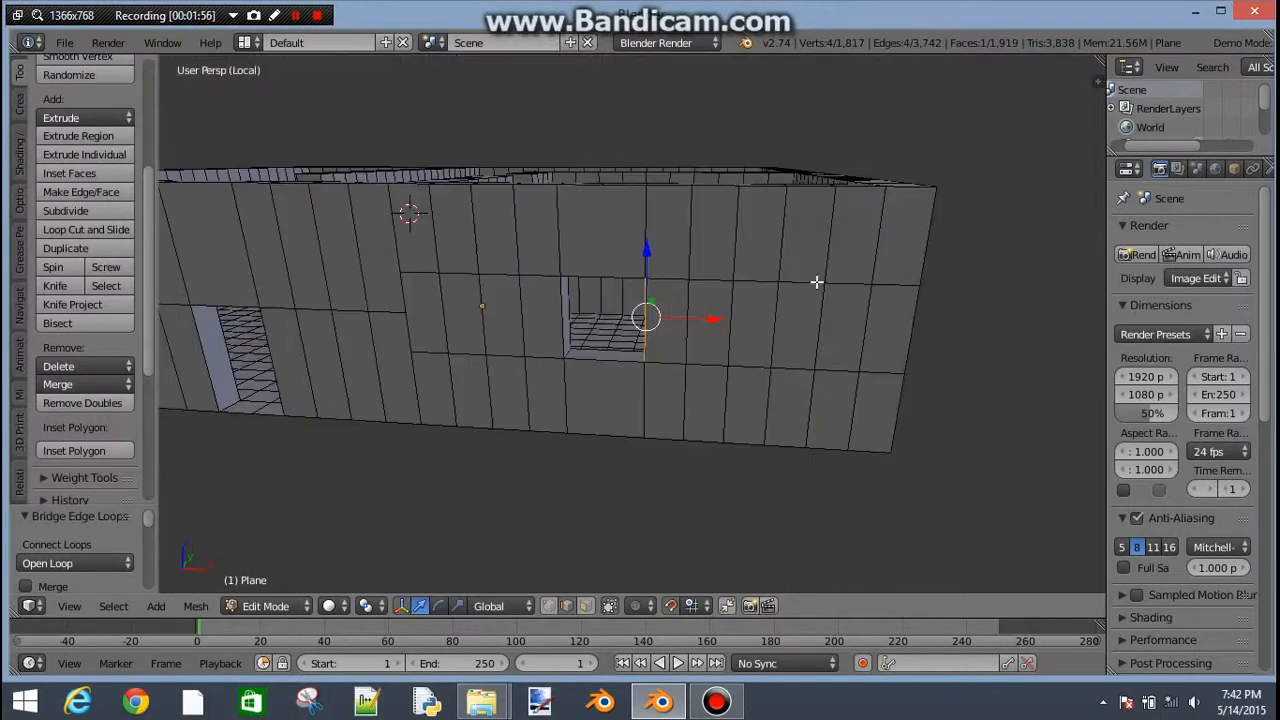
{"action": "scroll", "coordinate": [813, 285], "scroll_direction": "down", "scroll_amount": 4}
{"action": "scroll", "coordinate": [851, 274], "scroll_direction": "up", "scroll_amount": 6}
{"action": "middle_click_drag", "start_coordinate": [851, 274], "coordinate": [784, 432]}
{"action": "scroll", "coordinate": [784, 432], "scroll_direction": "down", "scroll_amount": 4}
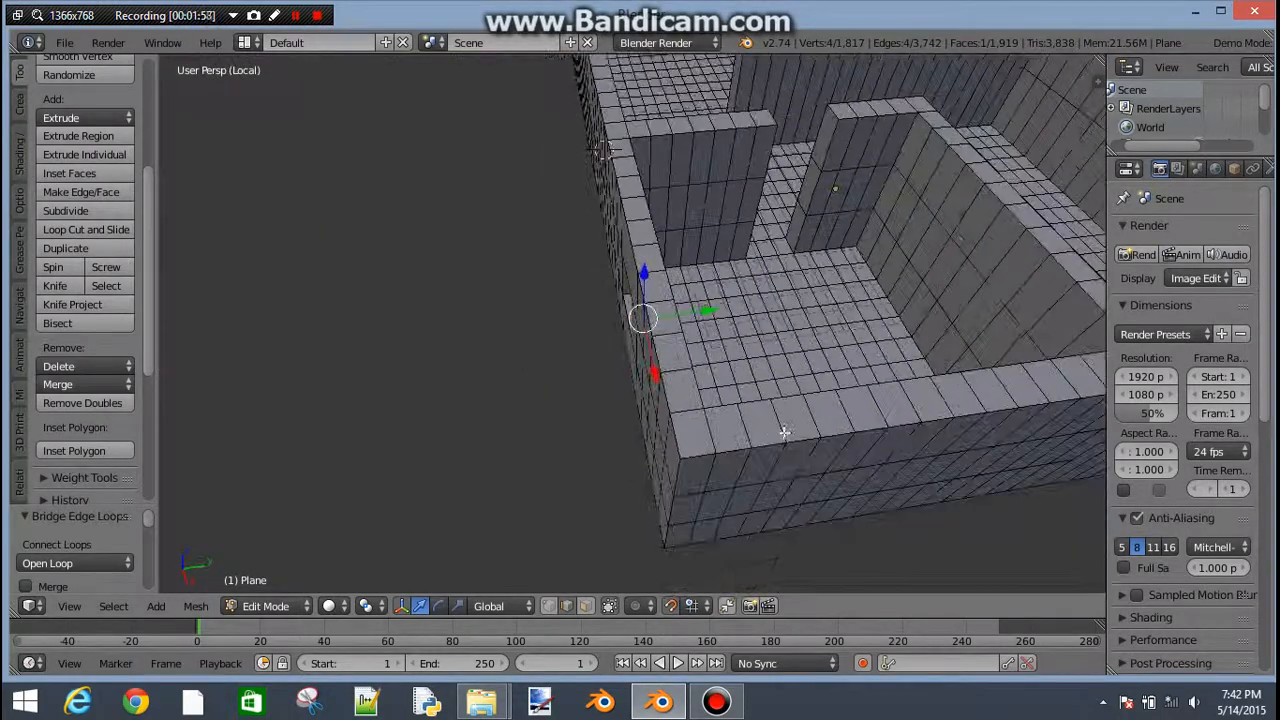
{"action": "scroll", "coordinate": [784, 432], "scroll_direction": "down", "scroll_amount": 4}
{"action": "scroll", "coordinate": [877, 380], "scroll_direction": "up", "scroll_amount": 4}
{"action": "scroll", "coordinate": [877, 380], "scroll_direction": "down", "scroll_amount": 4}
{"action": "middle_click_drag", "start_coordinate": [635, 376], "coordinate": [746, 294]}
{"action": "scroll", "coordinate": [890, 322], "scroll_direction": "up", "scroll_amount": 3}
{"action": "middle_click_drag", "start_coordinate": [985, 322], "coordinate": [620, 494], "text": "shift"}
{"action": "scroll", "coordinate": [529, 346], "scroll_direction": "down", "scroll_amount": 2}
{"action": "scroll", "coordinate": [529, 346], "scroll_direction": "up", "scroll_amount": 2}
{"action": "scroll", "coordinate": [600, 460], "scroll_direction": "down", "scroll_amount": 4}
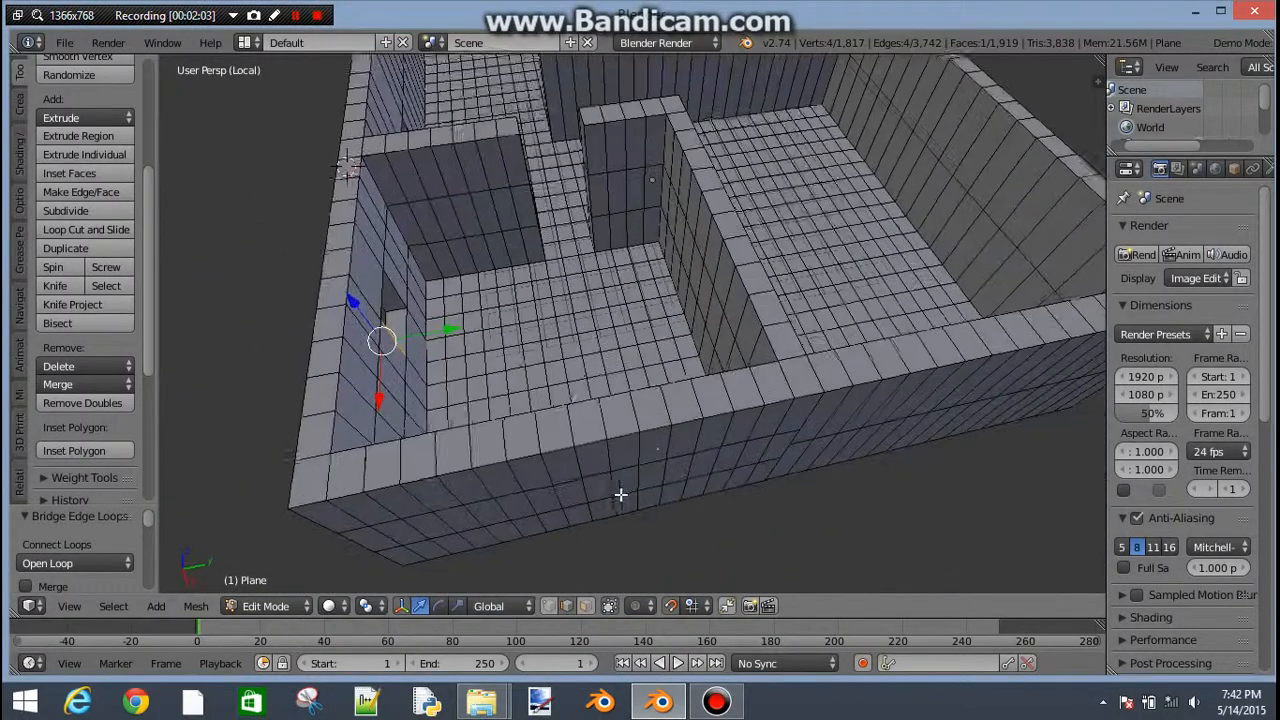
- In face select mode, add three adjacent outer faces in the middle row of the small room's end wall to the selection
{"action": "middle_click_drag", "start_coordinate": [737, 243], "coordinate": [538, 308]}
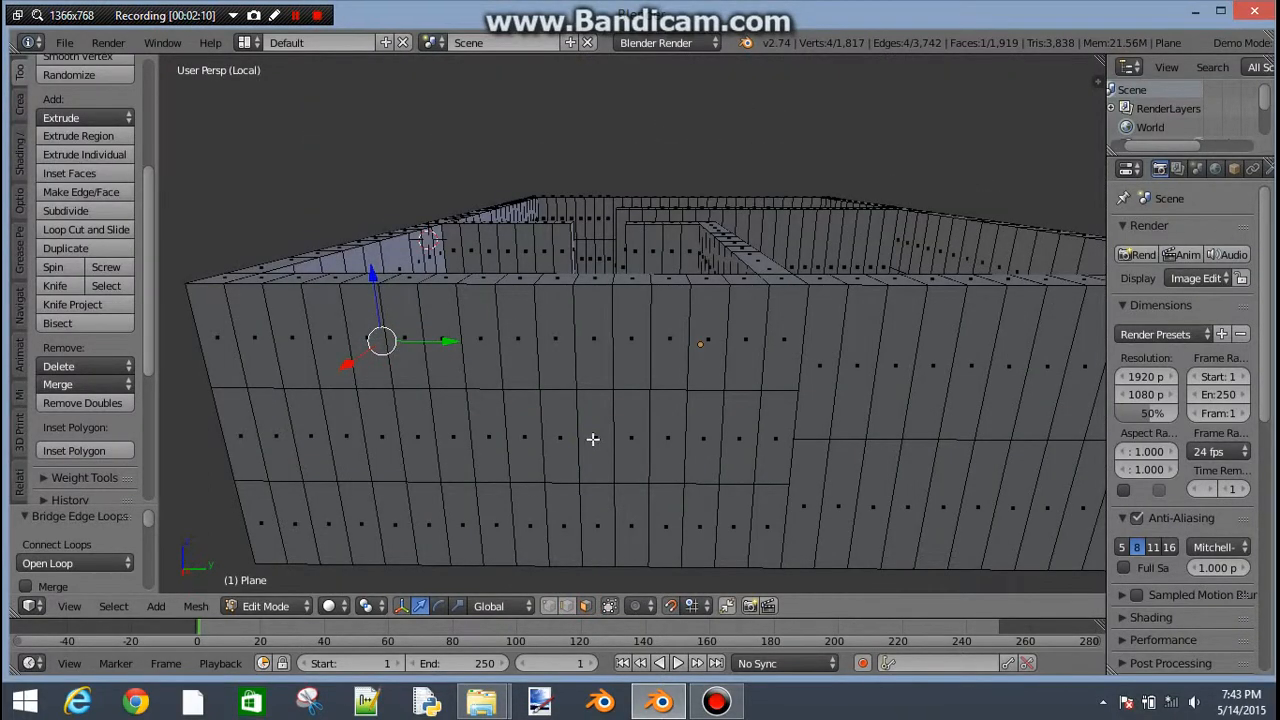
{"action": "right_click", "coordinate": [552, 436], "text": "shift"}
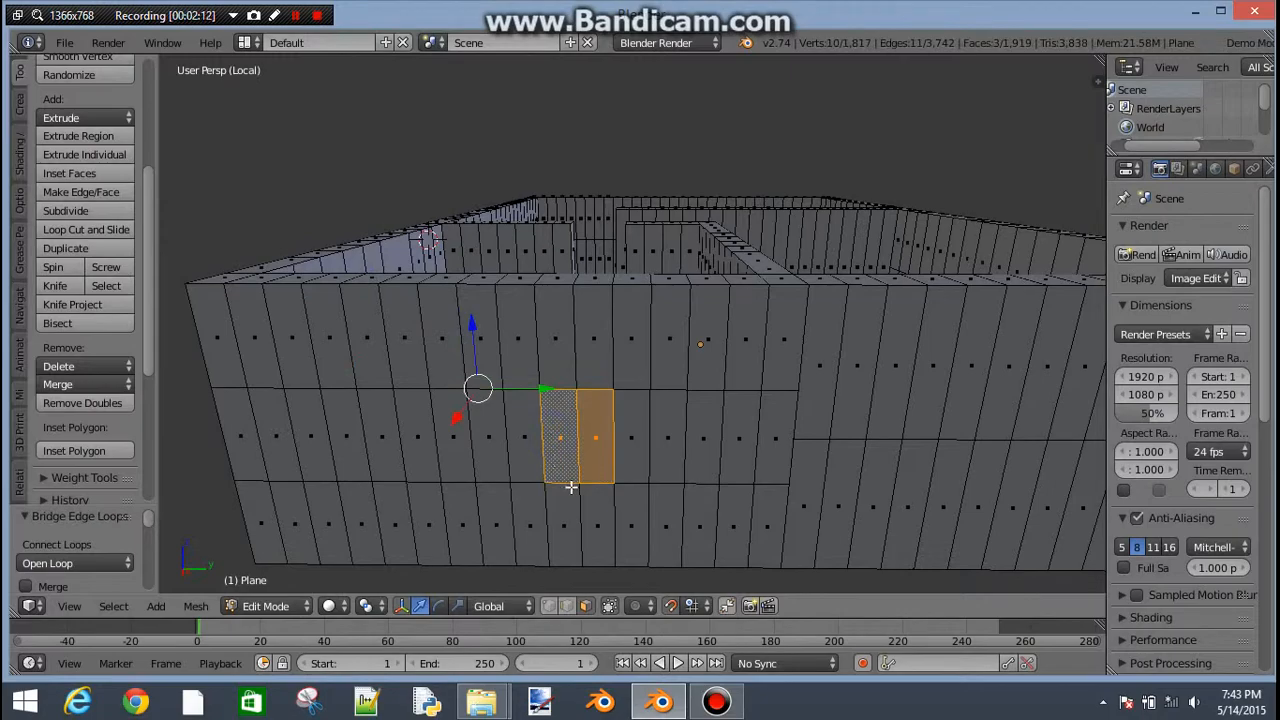
{"action": "middle_click_drag", "start_coordinate": [571, 487], "coordinate": [603, 431]}
{"action": "middle_click_drag", "start_coordinate": [481, 428], "coordinate": [855, 410]}
{"action": "mouse_move", "coordinate": [940, 412]}
{"action": "middle_mouse_down"}
{"action": "mouse_move", "coordinate": [890, 414]}
{"action": "mouse_move", "coordinate": [951, 398]}
{"action": "middle_mouse_up"}
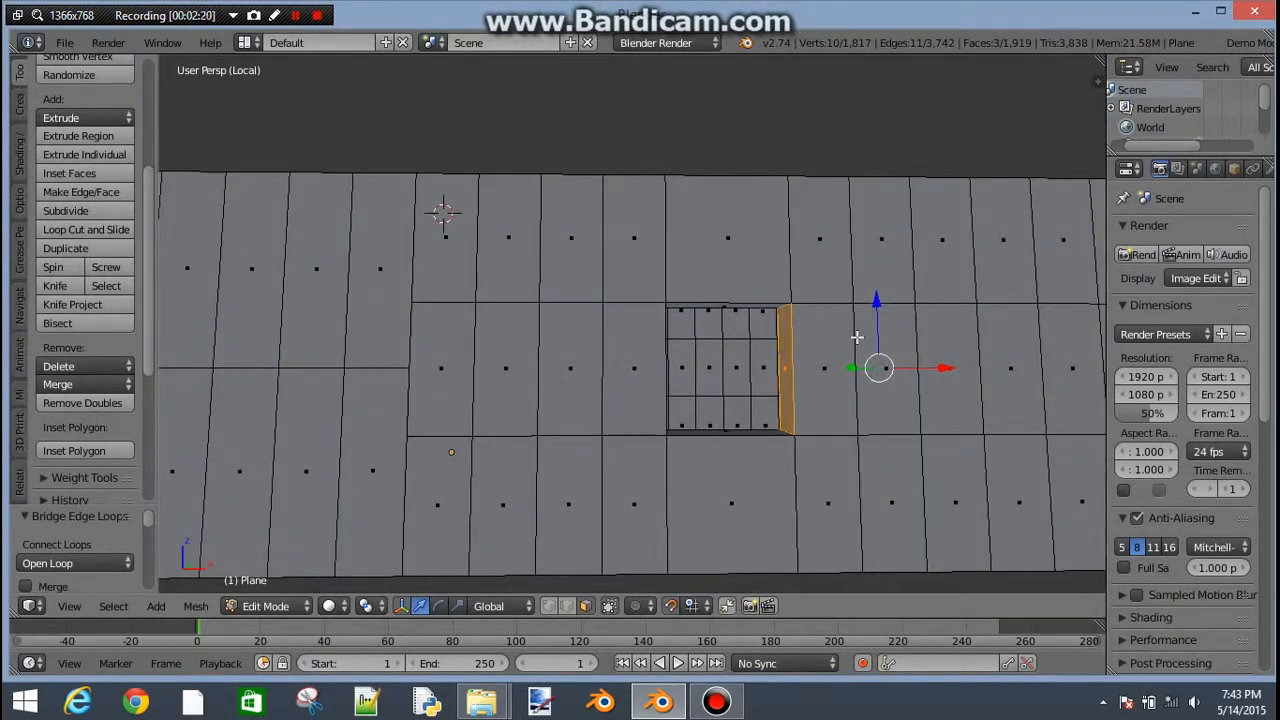
{"action": "middle_click_drag", "start_coordinate": [857, 338], "coordinate": [413, 364]}
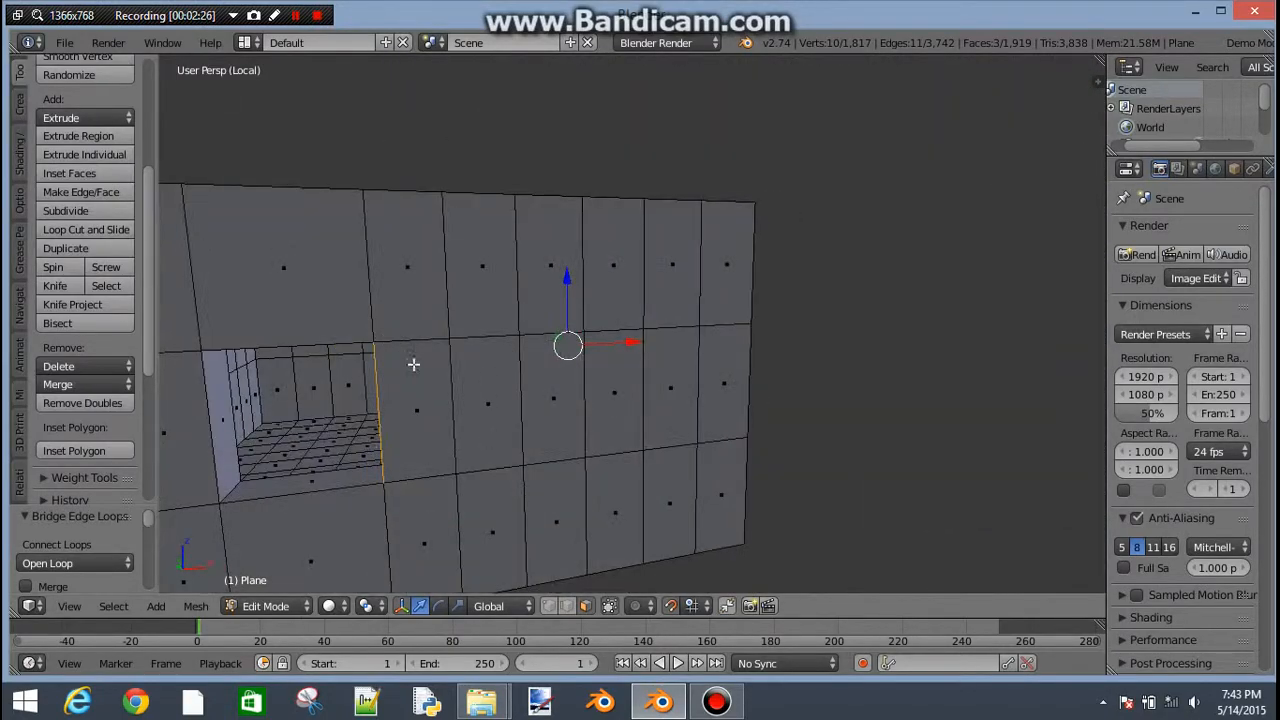
{"action": "middle_click_drag", "start_coordinate": [670, 332], "coordinate": [830, 288]}
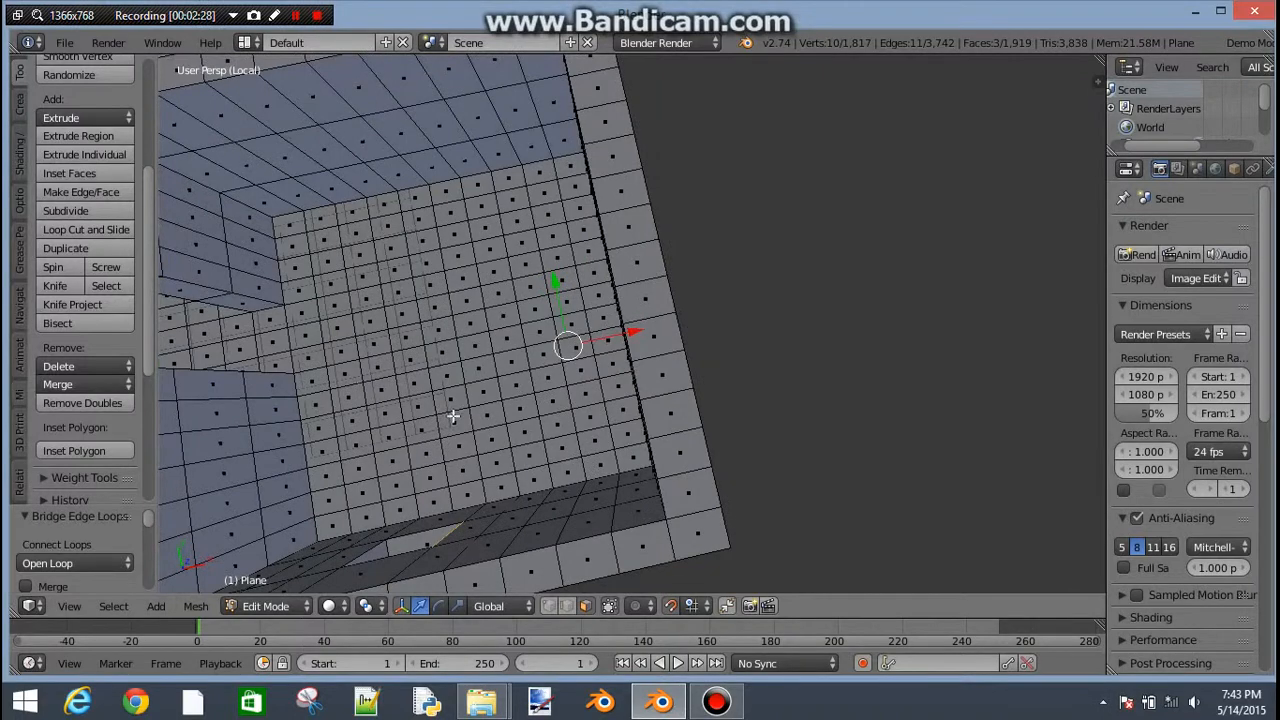
{"action": "middle_click_drag", "start_coordinate": [469, 400], "coordinate": [512, 286]}
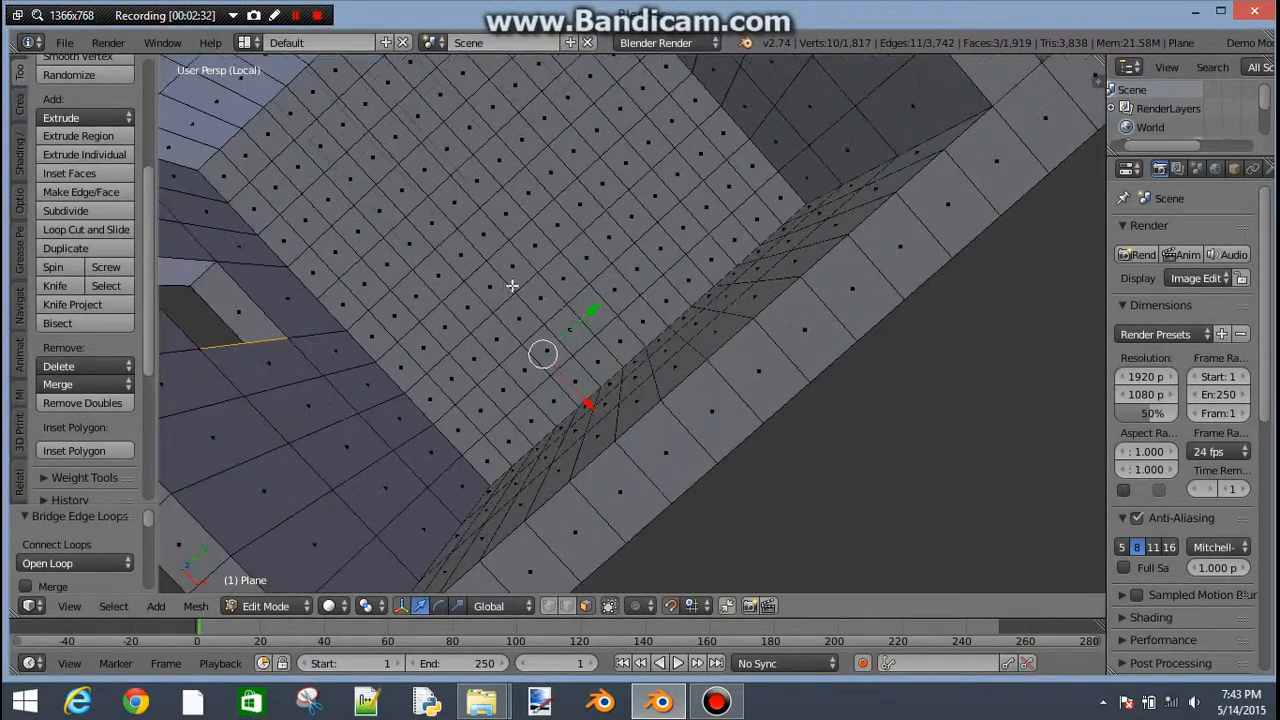
{"action": "middle_click_drag", "start_coordinate": [620, 380], "coordinate": [657, 340]}
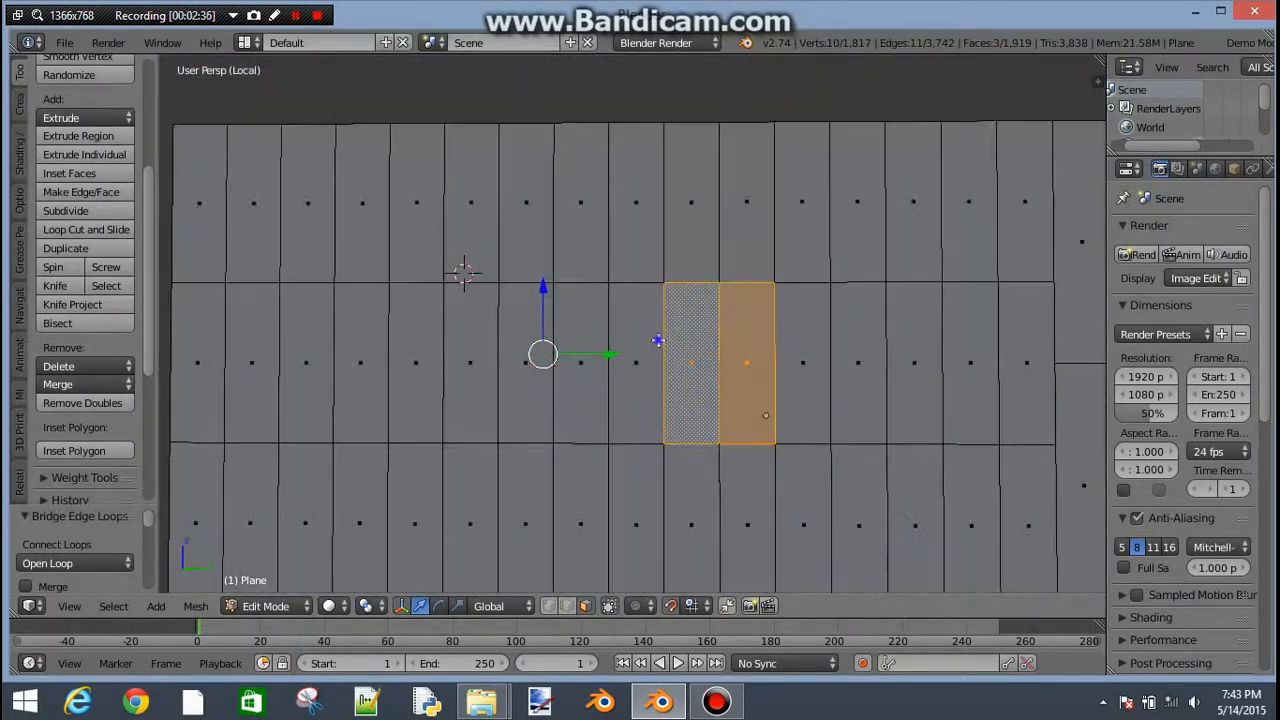
{"action": "scroll", "coordinate": [540, 306], "scroll_direction": "down", "scroll_amount": 5}
{"action": "middle_click_drag", "start_coordinate": [454, 357], "coordinate": [668, 362]}
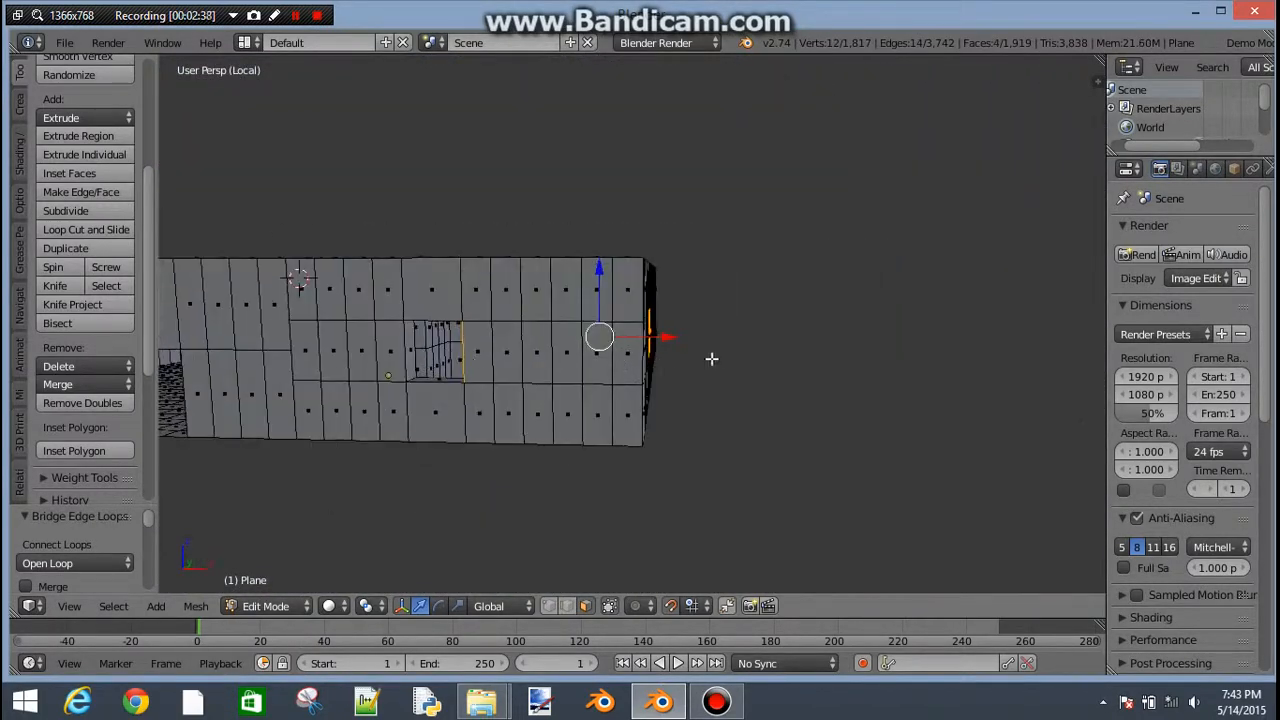
- Try to select the matching inner face of the end wall, and undo that selection
{"action": "middle_click_drag", "start_coordinate": [590, 350], "coordinate": [300, 330]}
{"action": "scroll", "coordinate": [580, 360], "scroll_direction": "up", "scroll_amount": 4}
{"action": "middle_click_drag", "start_coordinate": [684, 326], "coordinate": [320, 342]}
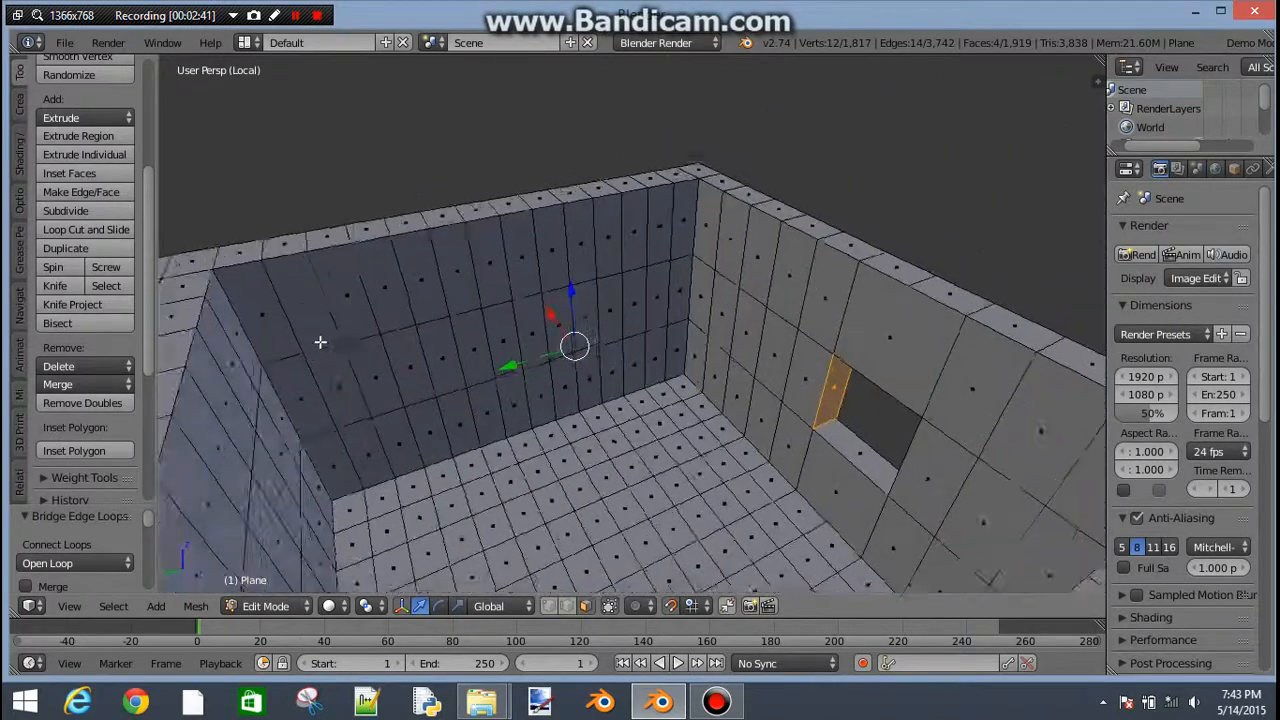
{"action": "middle_click_drag", "start_coordinate": [466, 271], "coordinate": [503, 318]}
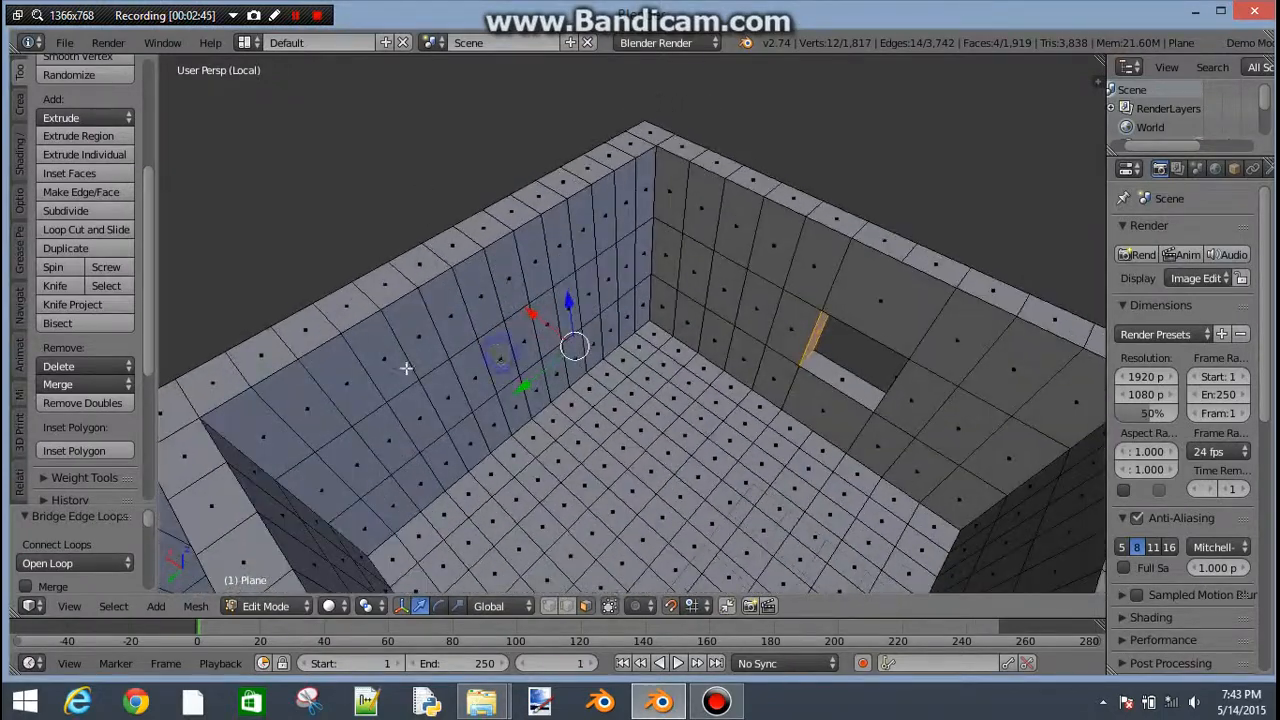
{"action": "right_click", "coordinate": [500, 356]}
{"action": "middle_click_drag", "start_coordinate": [406, 368], "coordinate": [596, 320]}
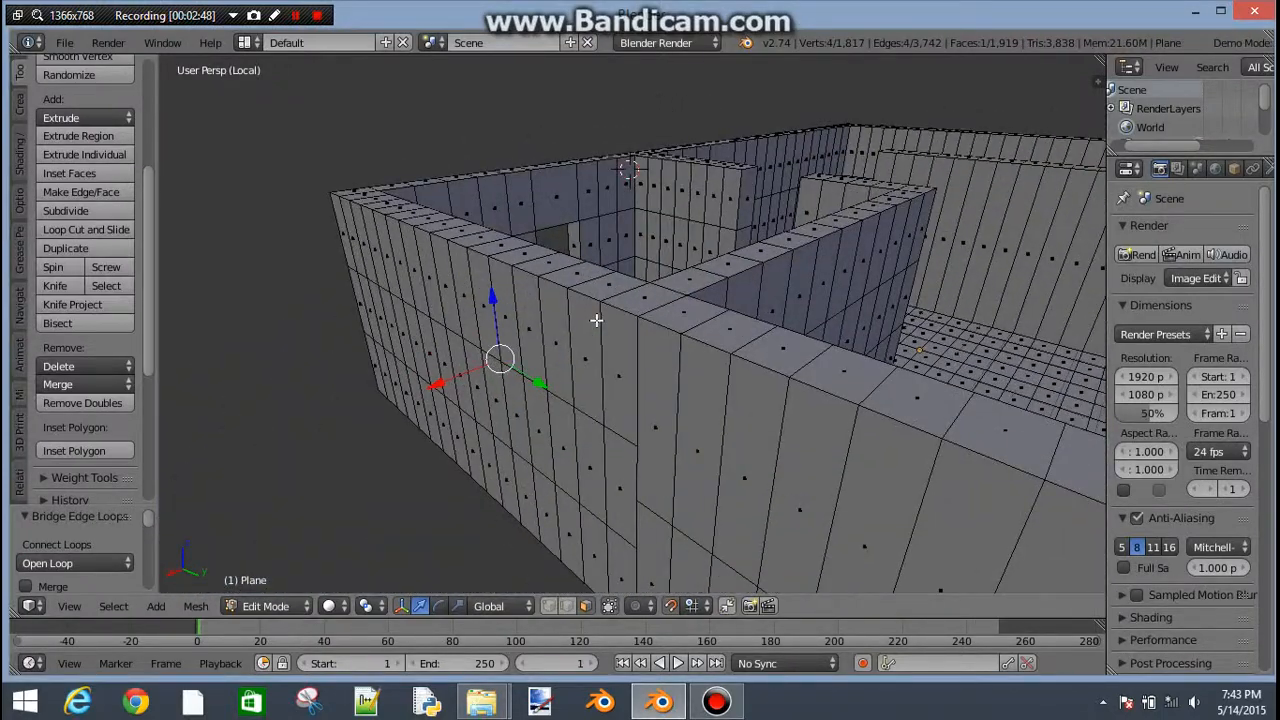
{"action": "key", "text": "ctrl+z"}
- Add the three matching inner faces, leave out the first window's jamb face, and delete the selected faces to open the end wall
{"action": "middle_click_drag", "start_coordinate": [449, 257], "coordinate": [945, 250]}
{"action": "middle_click_drag", "start_coordinate": [348, 354], "coordinate": [394, 368]}
{"action": "right_click", "coordinate": [471, 373], "text": "shift"}
{"action": "middle_click_drag", "start_coordinate": [357, 385], "coordinate": [466, 335]}
{"action": "right_click", "coordinate": [483, 283], "text": "shift"}
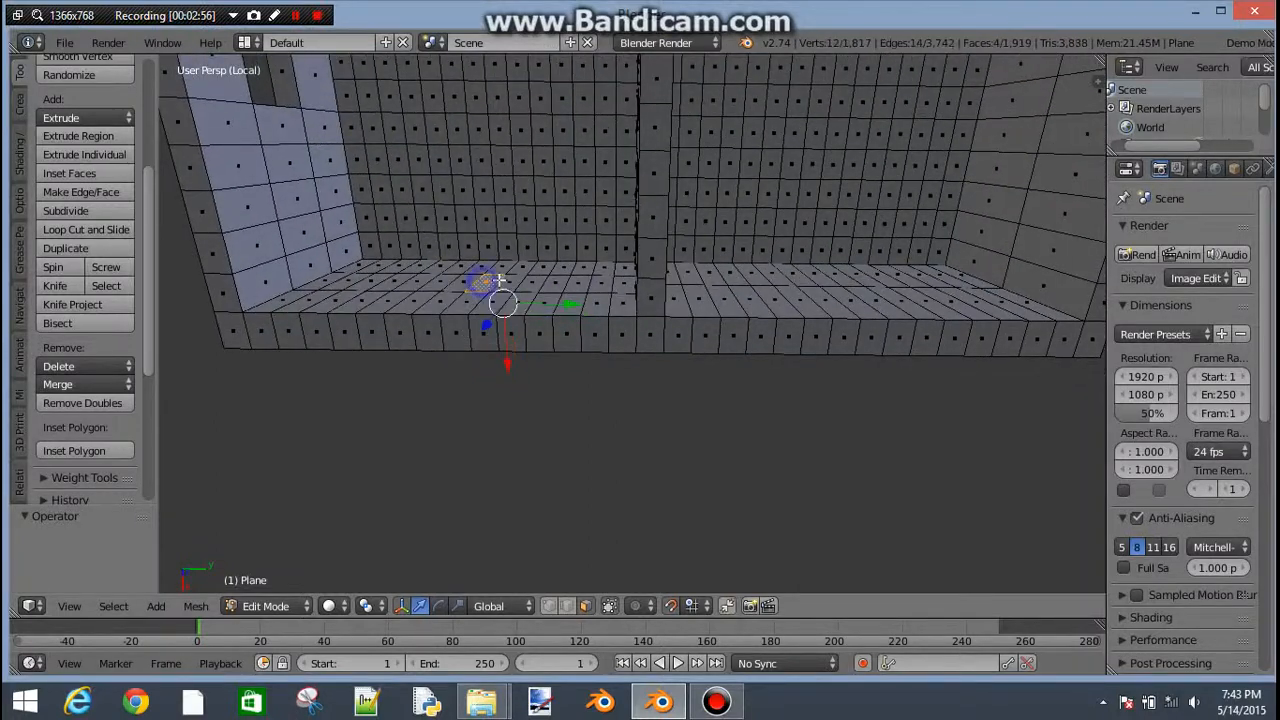
{"action": "middle_click_drag", "start_coordinate": [528, 400], "coordinate": [524, 274]}
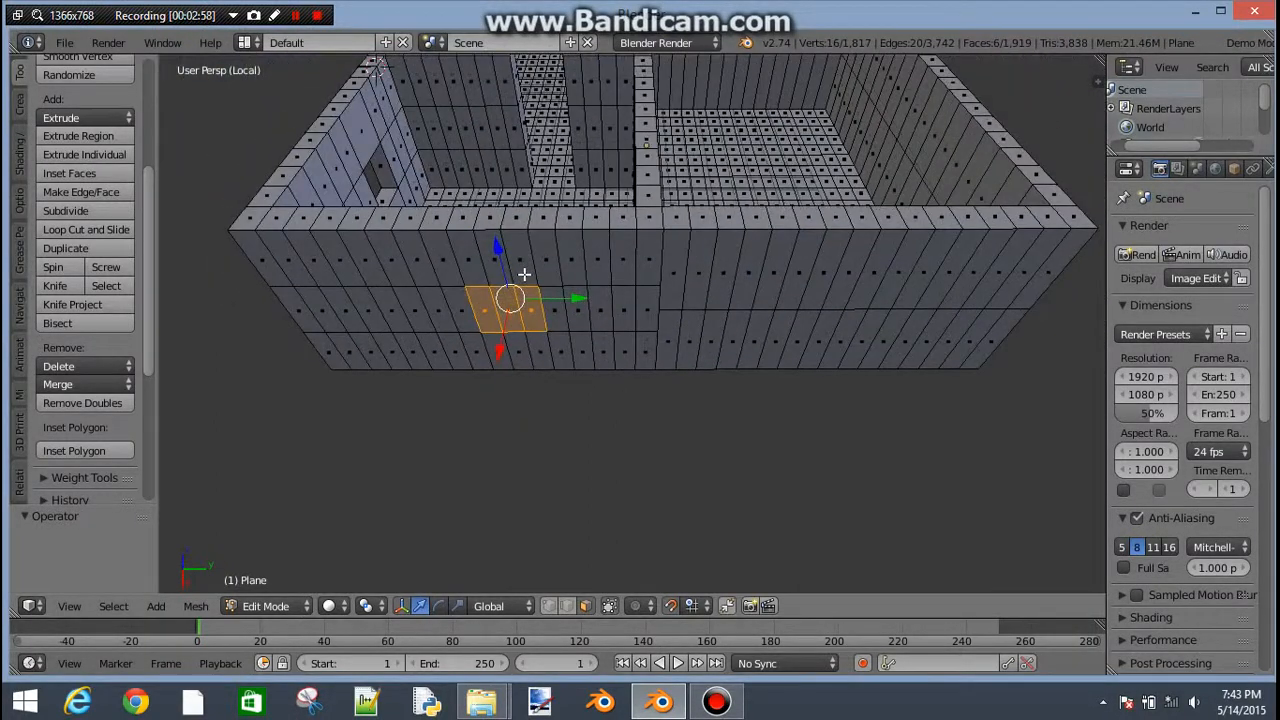
{"action": "key", "text": "x"}
{"action": "left_click", "coordinate": [522, 272]}
- In edge select mode, select the outer and inner edge loops of the end wall's opening and join them with Bridge Edge Loops
{"action": "middle_click_drag", "start_coordinate": [517, 346], "coordinate": [594, 455]}
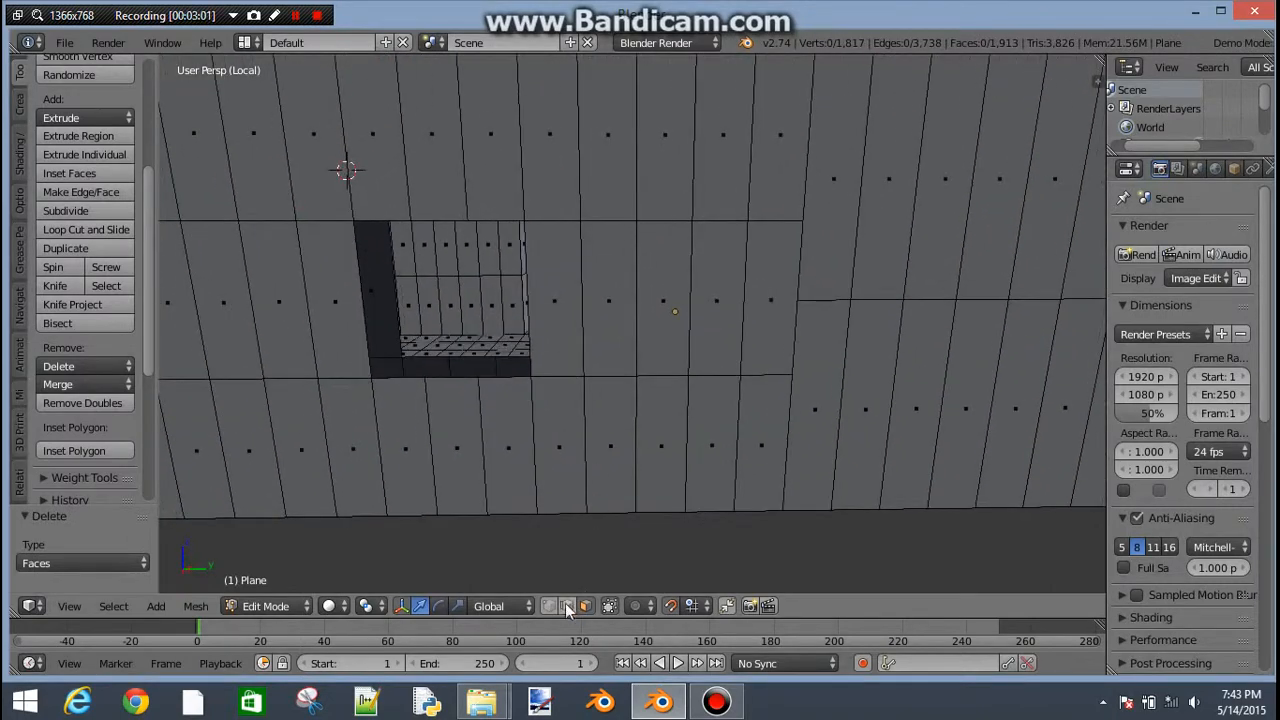
{"action": "right_click", "coordinate": [449, 365], "text": "alt+shift"}
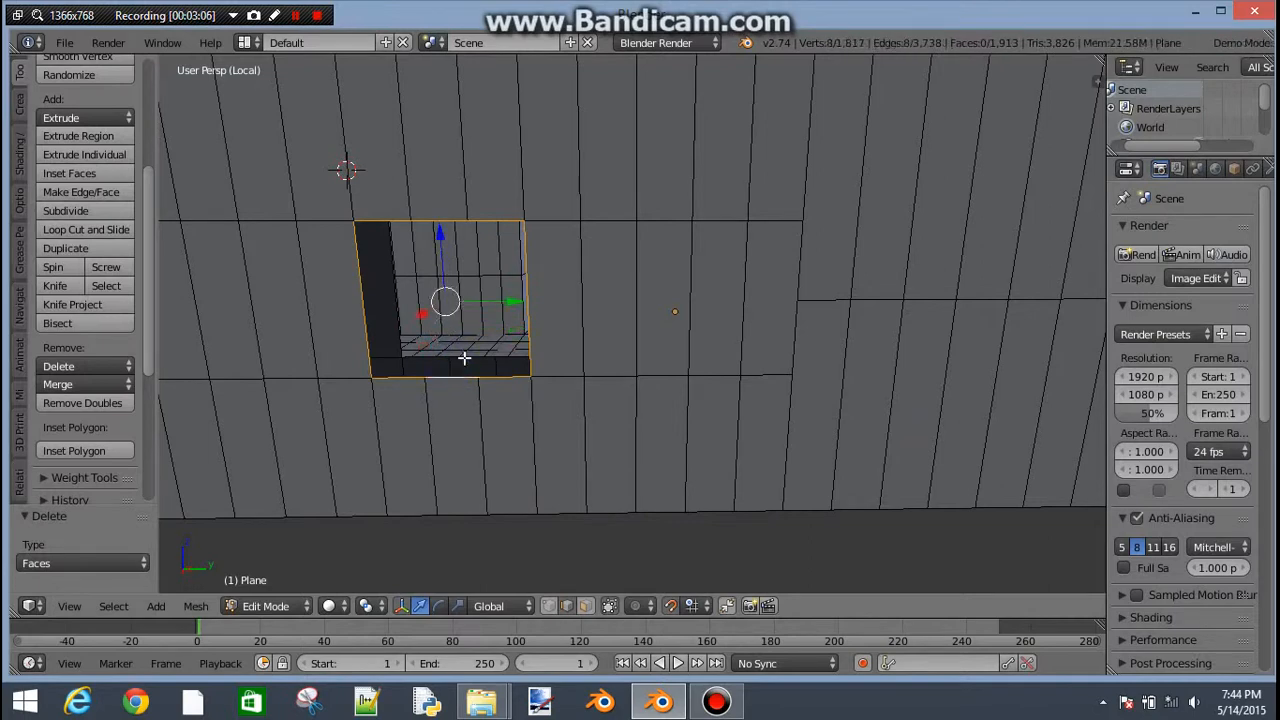
{"action": "right_click", "coordinate": [463, 355], "text": "alt+shift"}
{"action": "middle_click_drag", "start_coordinate": [463, 354], "coordinate": [460, 318]}
{"action": "key", "text": "space"}
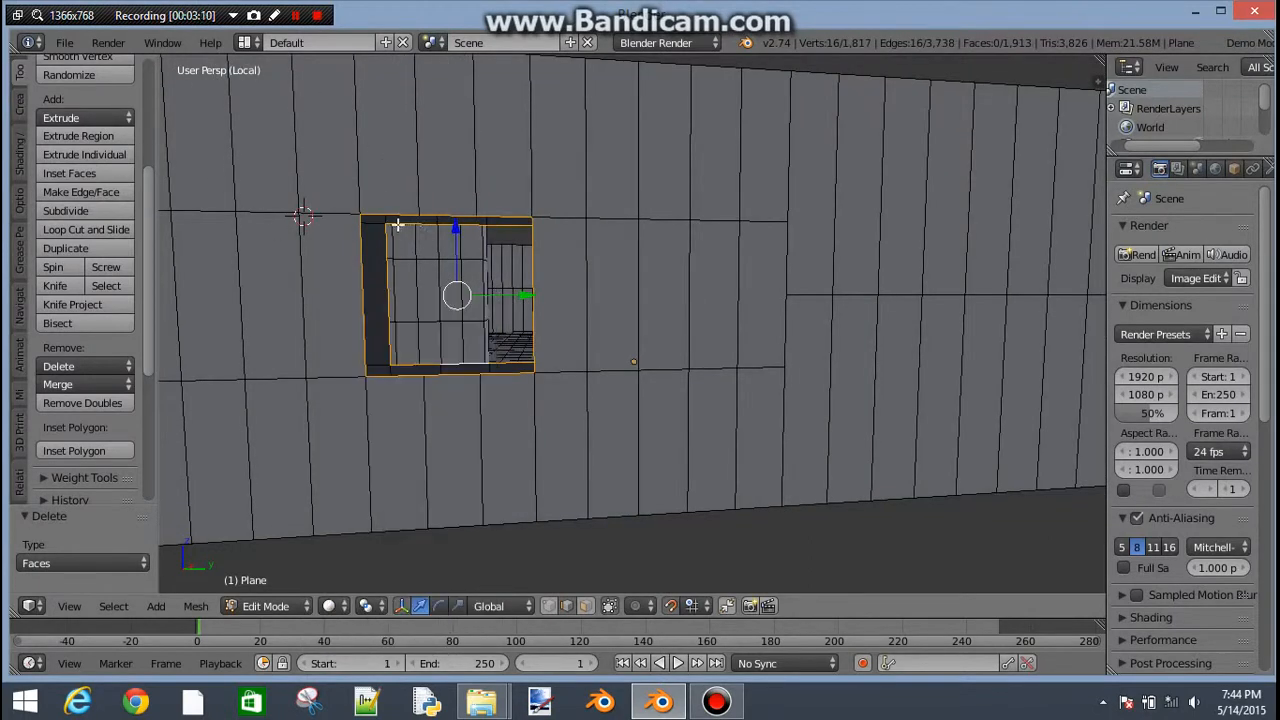
{"action": "key", "text": "space"}
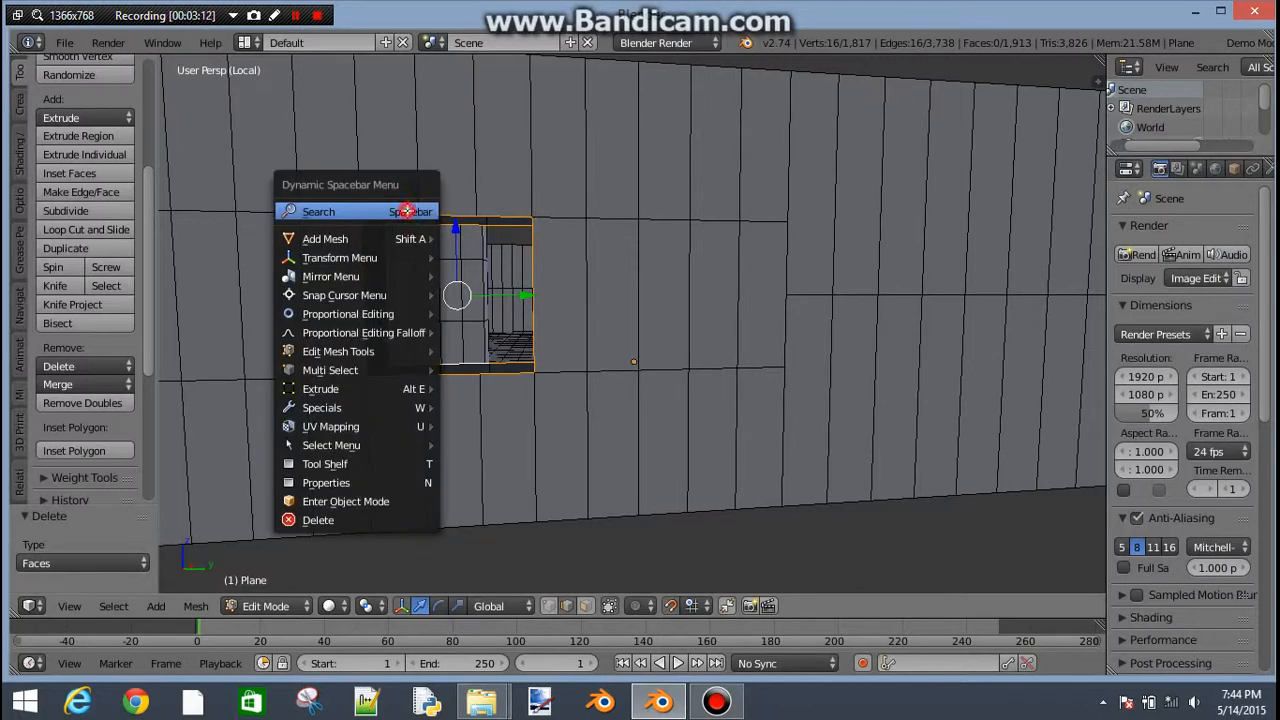
{"action": "type", "text": "bridge"}
{"action": "key", "text": "Return"}
{"action": "middle_click_drag", "start_coordinate": [485, 241], "coordinate": [471, 289]}
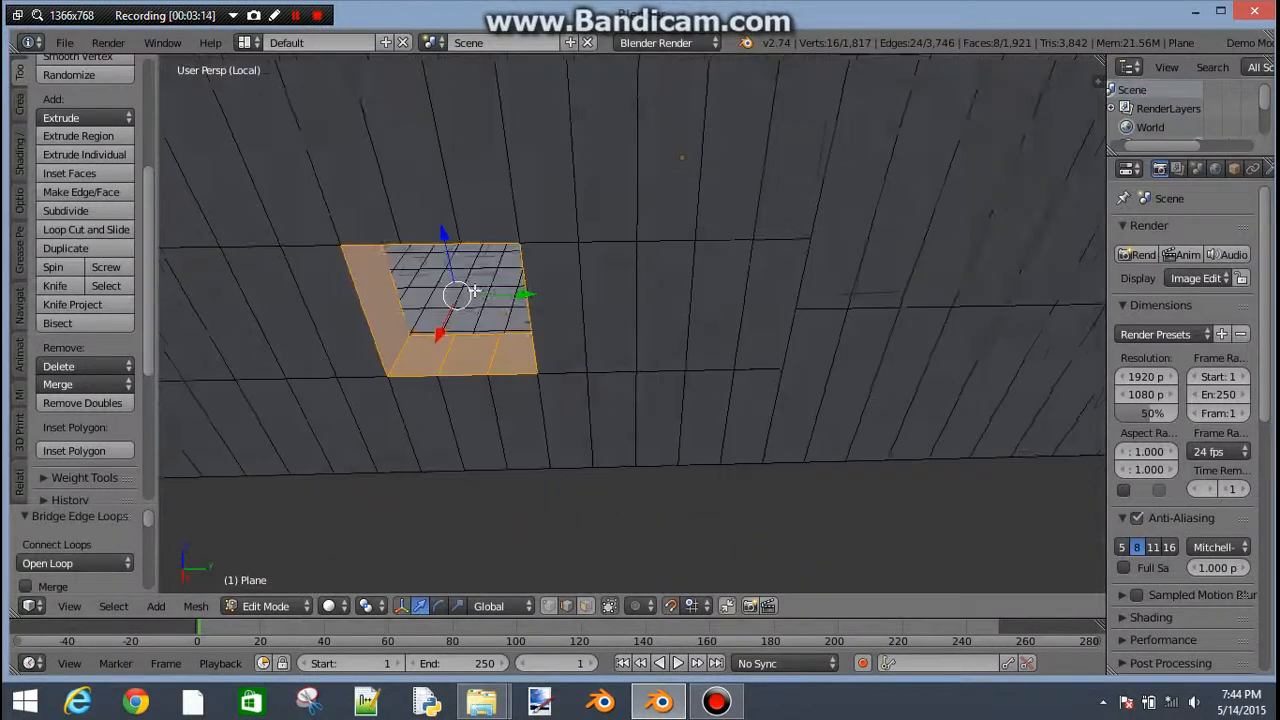
- Deselect everything and examine the bridged faces of the small room's end-wall window from inside and outside angles
{"action": "key", "text": "a"}
{"action": "middle_click_drag", "start_coordinate": [437, 331], "coordinate": [416, 372]}
{"action": "scroll", "coordinate": [469, 334], "scroll_direction": "down", "scroll_amount": 3}
{"action": "scroll", "coordinate": [469, 331], "scroll_direction": "up", "scroll_amount": 3}
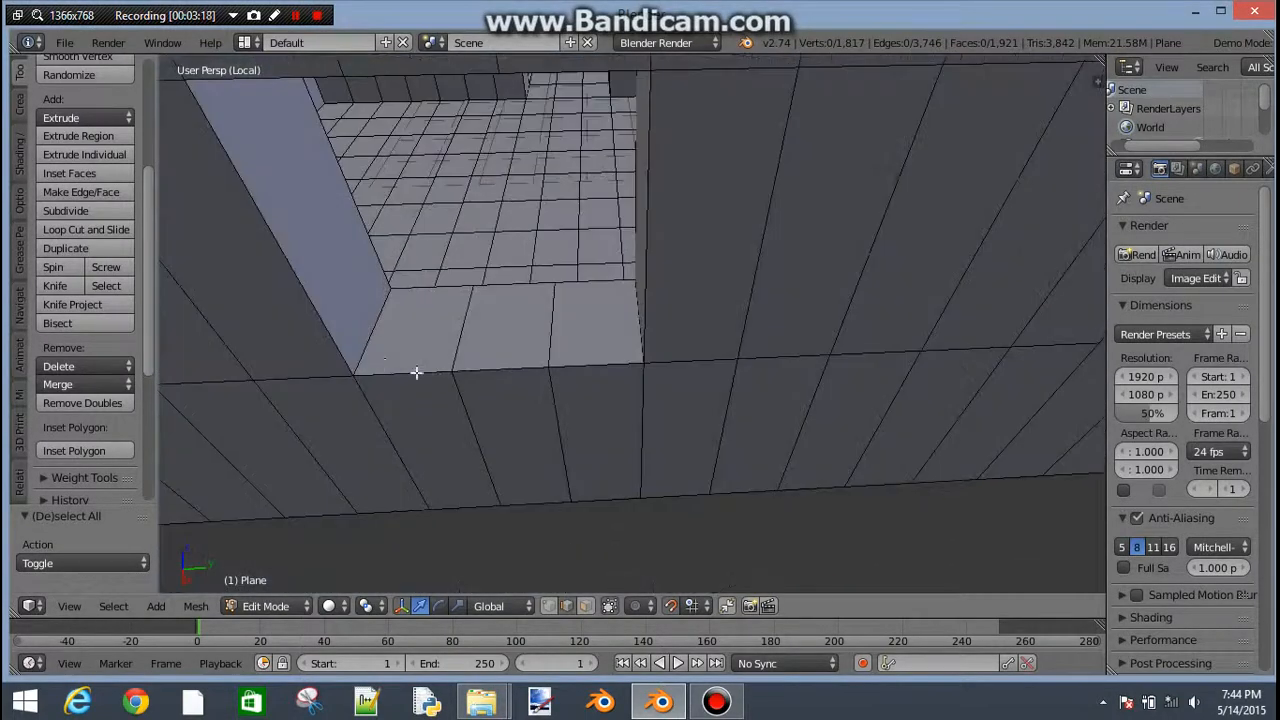
{"action": "middle_click_drag", "start_coordinate": [461, 307], "coordinate": [413, 312]}
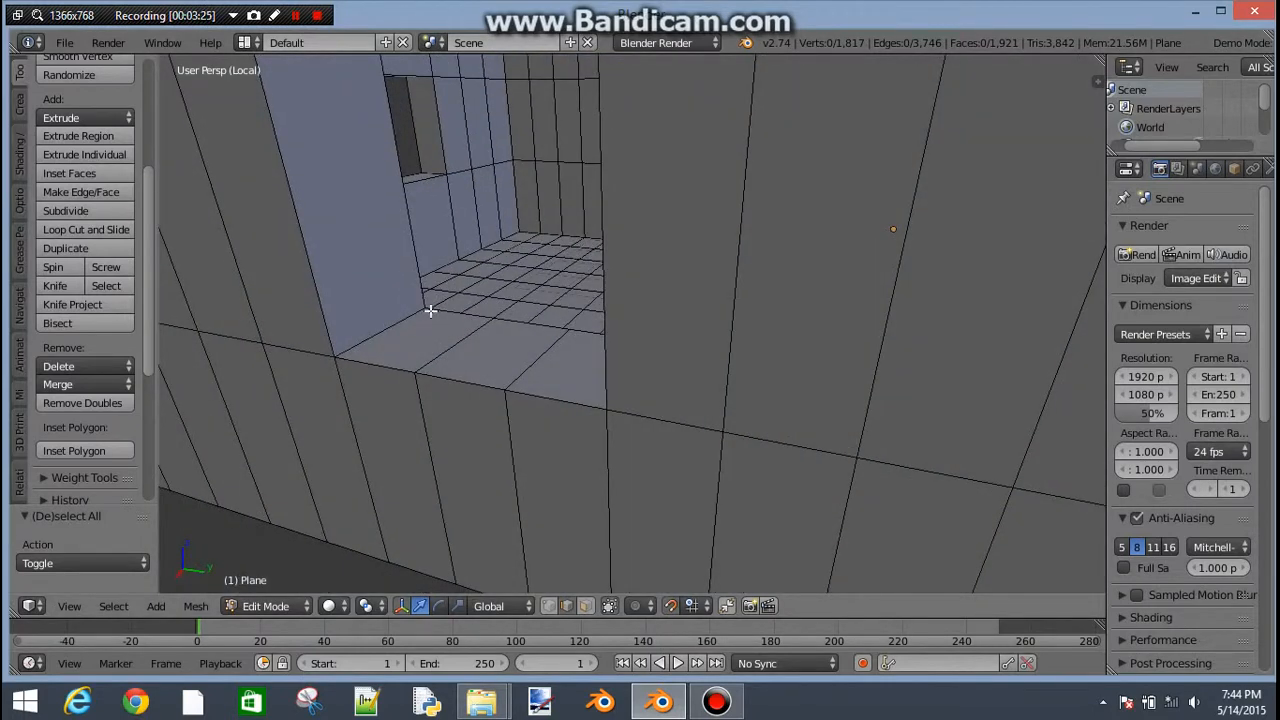
{"action": "right_click", "coordinate": [371, 353], "text": "alt"}
{"action": "right_click", "coordinate": [308, 286], "text": "alt+shift"}
{"action": "key", "text": "a"}
{"action": "middle_click_drag", "start_coordinate": [318, 312], "coordinate": [574, 411]}
{"action": "scroll", "coordinate": [374, 383], "scroll_direction": "down", "scroll_amount": 5}
{"action": "middle_click_drag", "start_coordinate": [484, 470], "coordinate": [489, 337]}
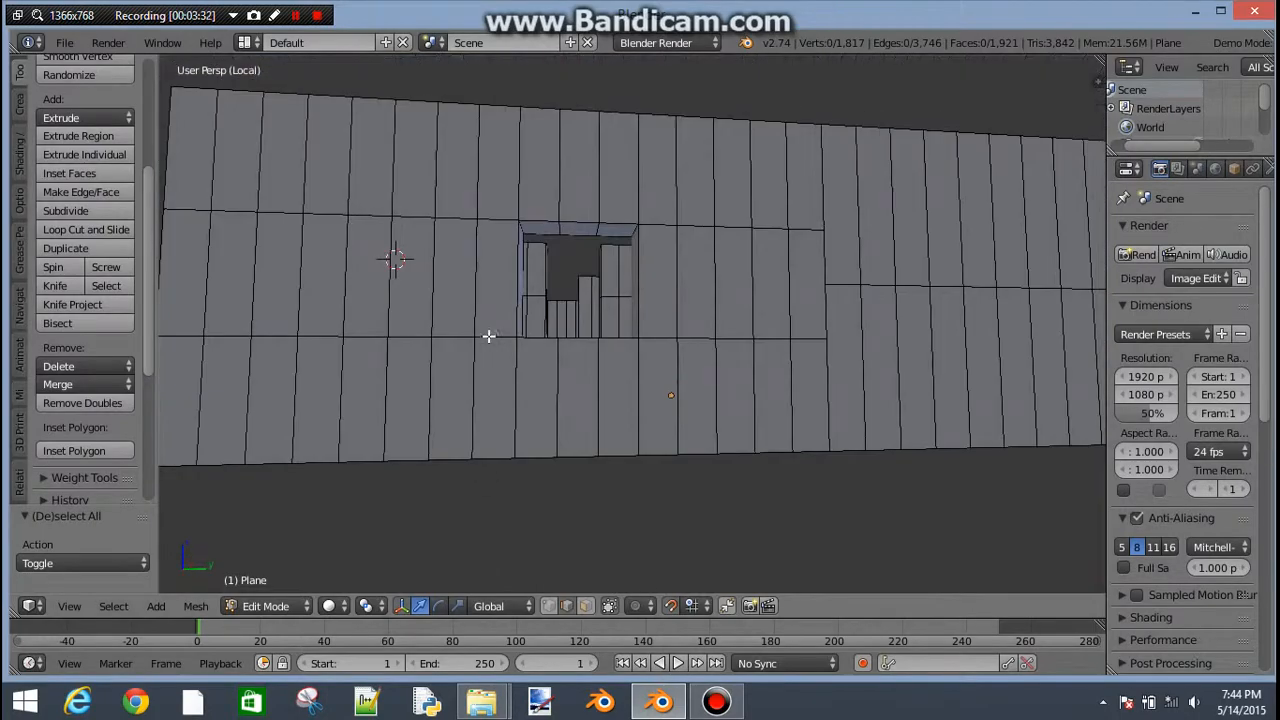
- Examine the outside of the end wall, from the new window to the wall section without an opening
{"action": "scroll", "coordinate": [650, 270], "scroll_direction": "up", "scroll_amount": 4}
{"action": "middle_click_drag", "start_coordinate": [617, 257], "coordinate": [760, 362]}
{"action": "scroll", "coordinate": [692, 359], "scroll_direction": "down", "scroll_amount": 6}
{"action": "middle_click_drag", "start_coordinate": [395, 303], "coordinate": [433, 219]}
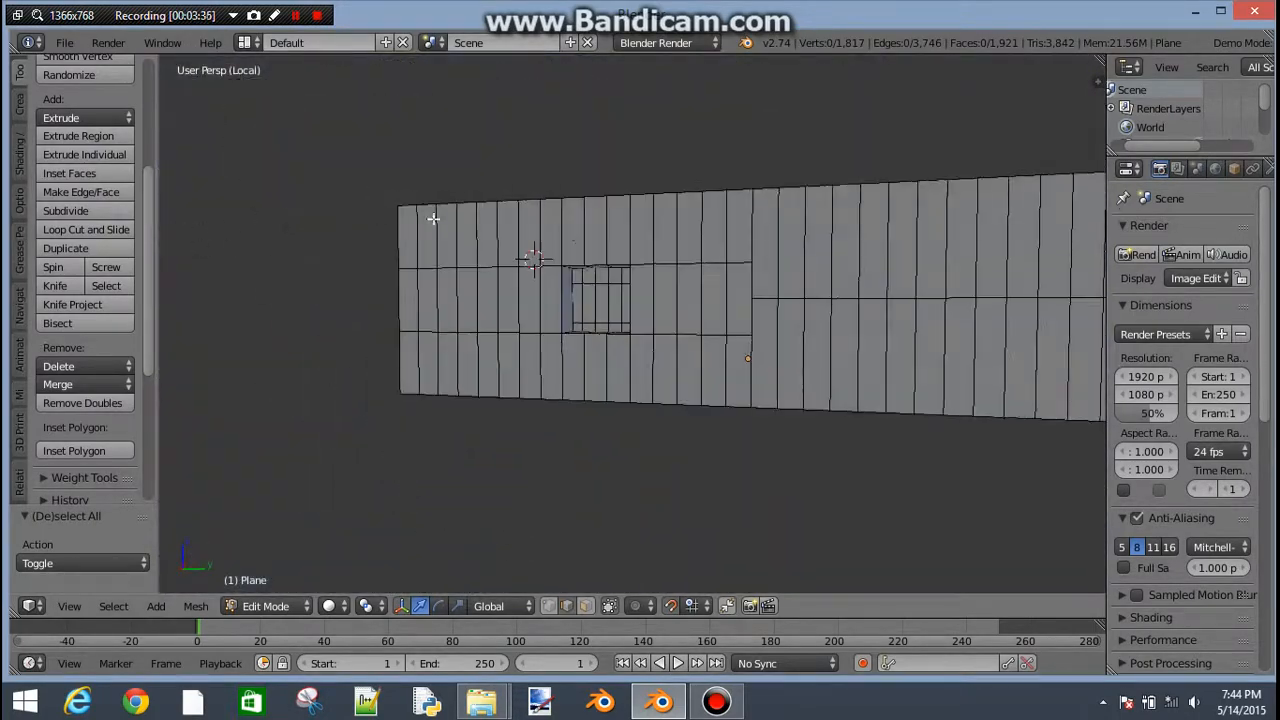
{"action": "scroll", "coordinate": [714, 243], "scroll_direction": "down", "scroll_amount": 4}
{"action": "scroll", "coordinate": [713, 280], "scroll_direction": "up", "scroll_amount": 2}
{"action": "middle_click_drag", "start_coordinate": [712, 317], "coordinate": [806, 297]}
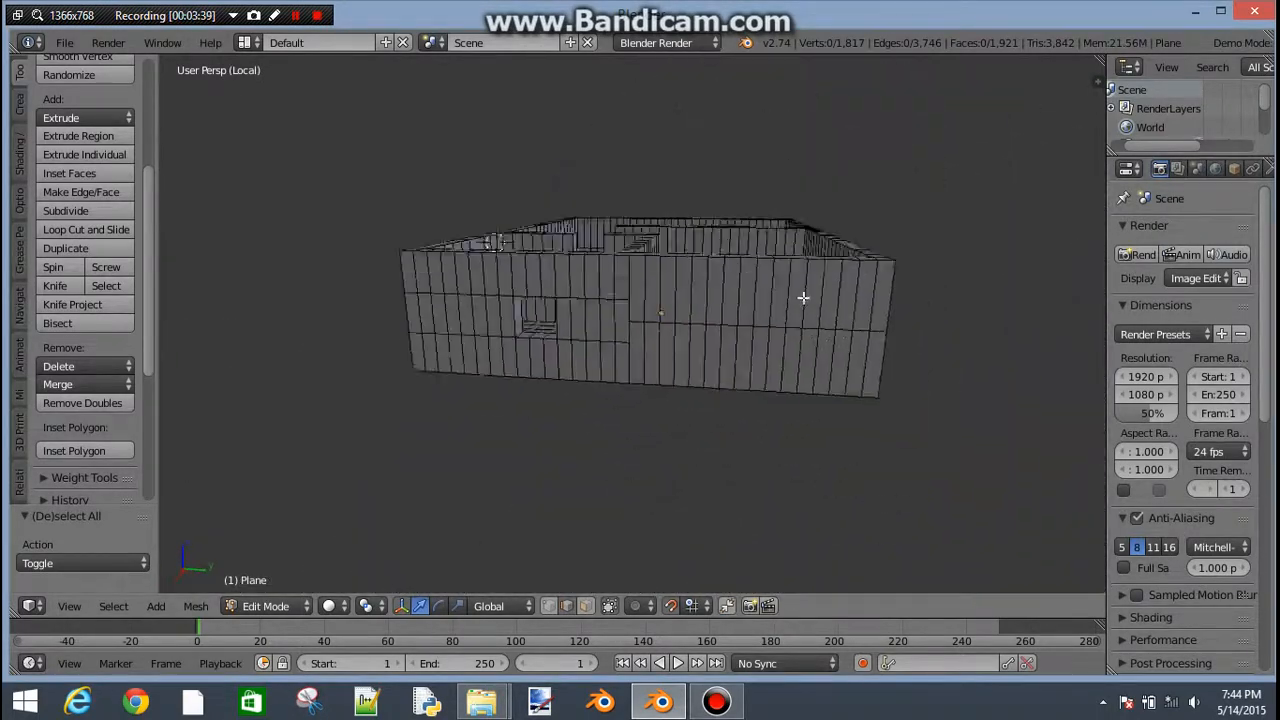
{"action": "scroll", "coordinate": [802, 297], "scroll_direction": "up", "scroll_amount": 4}
{"action": "middle_click_drag", "start_coordinate": [776, 236], "coordinate": [684, 249]}
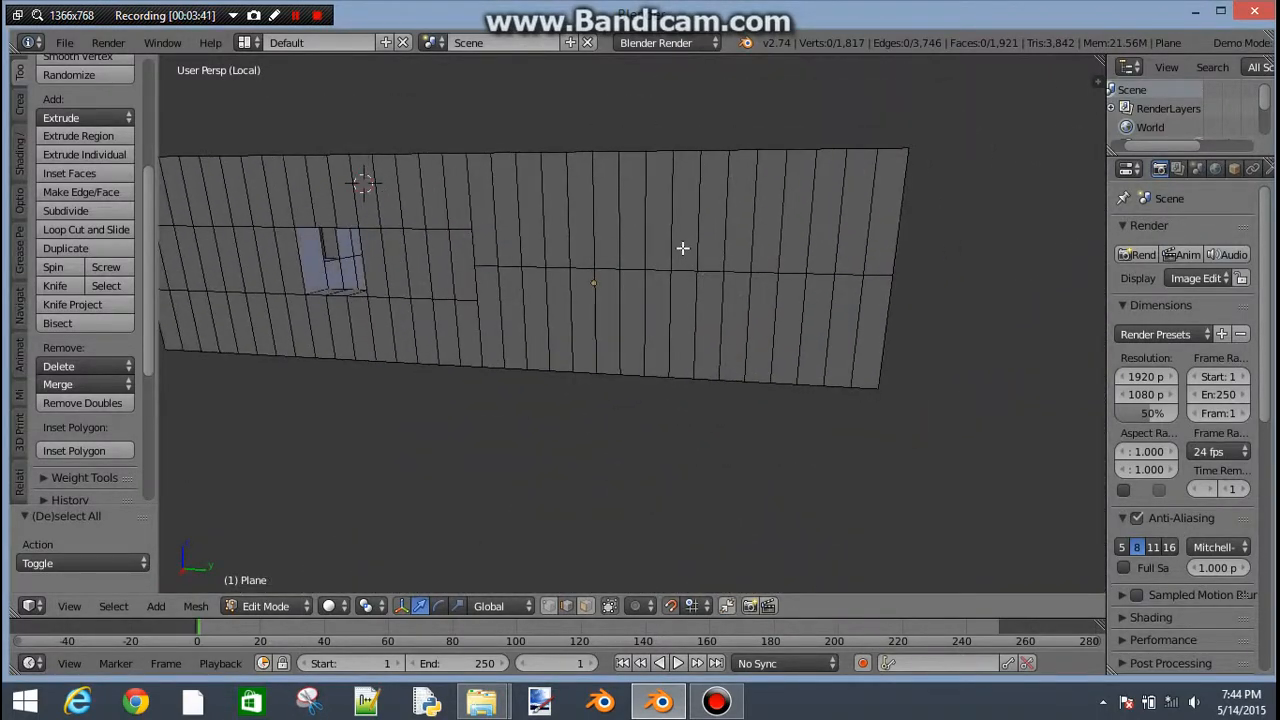
- Try a horizontal loop cut through the upper row of the larger room's section of the end wall, and undo it
{"action": "key", "text": "ctrl+r"}
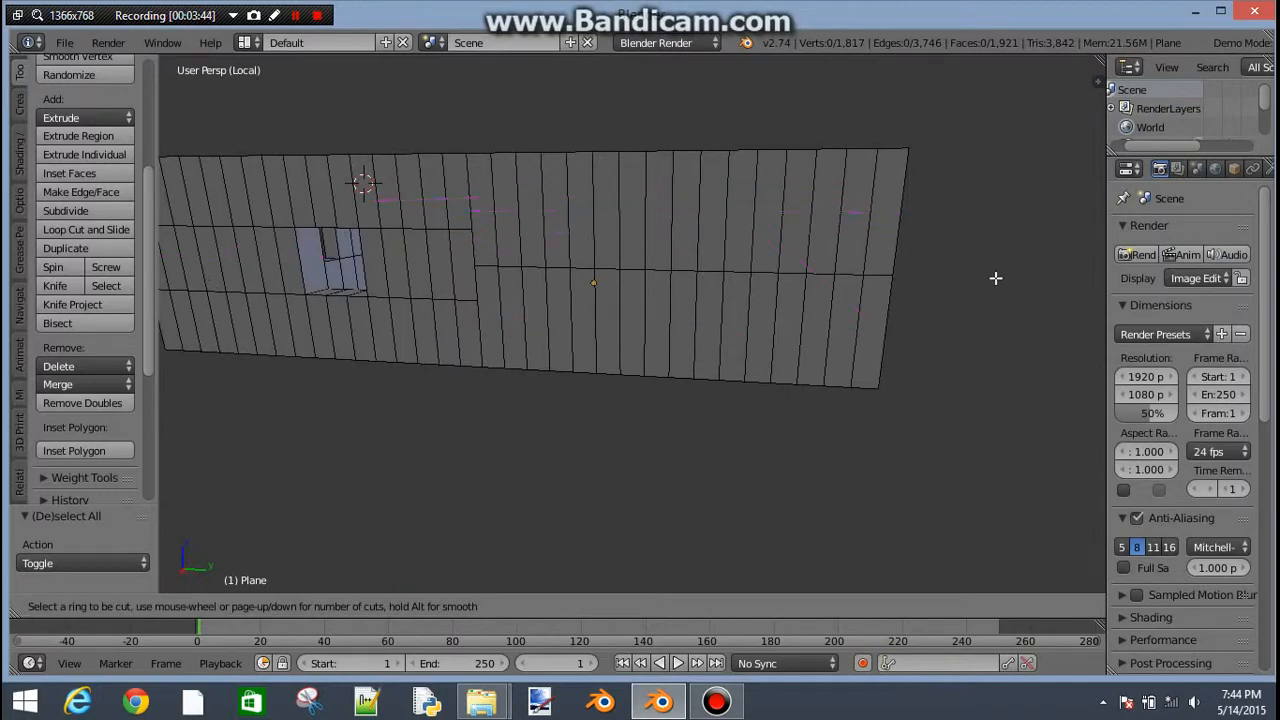
{"action": "key", "text": "Escape"}
{"action": "middle_click_drag", "start_coordinate": [963, 286], "coordinate": [746, 243]}
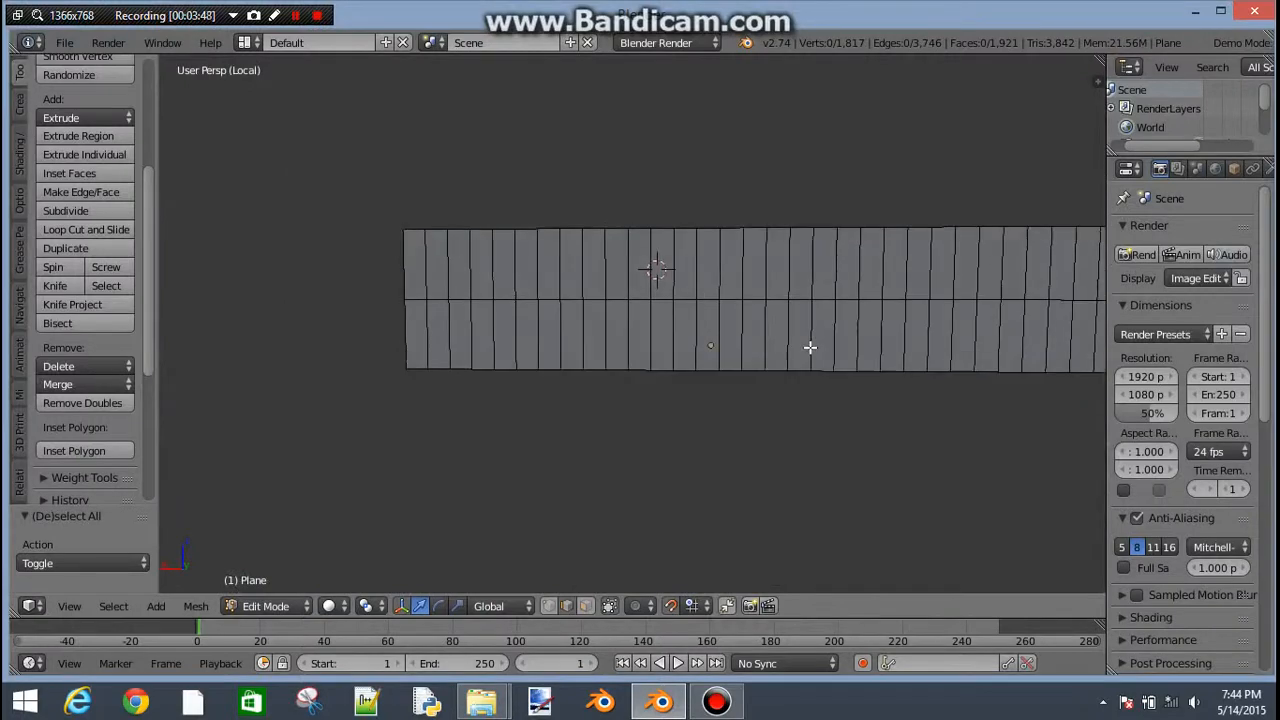
{"action": "middle_click_drag", "start_coordinate": [810, 347], "coordinate": [932, 362]}
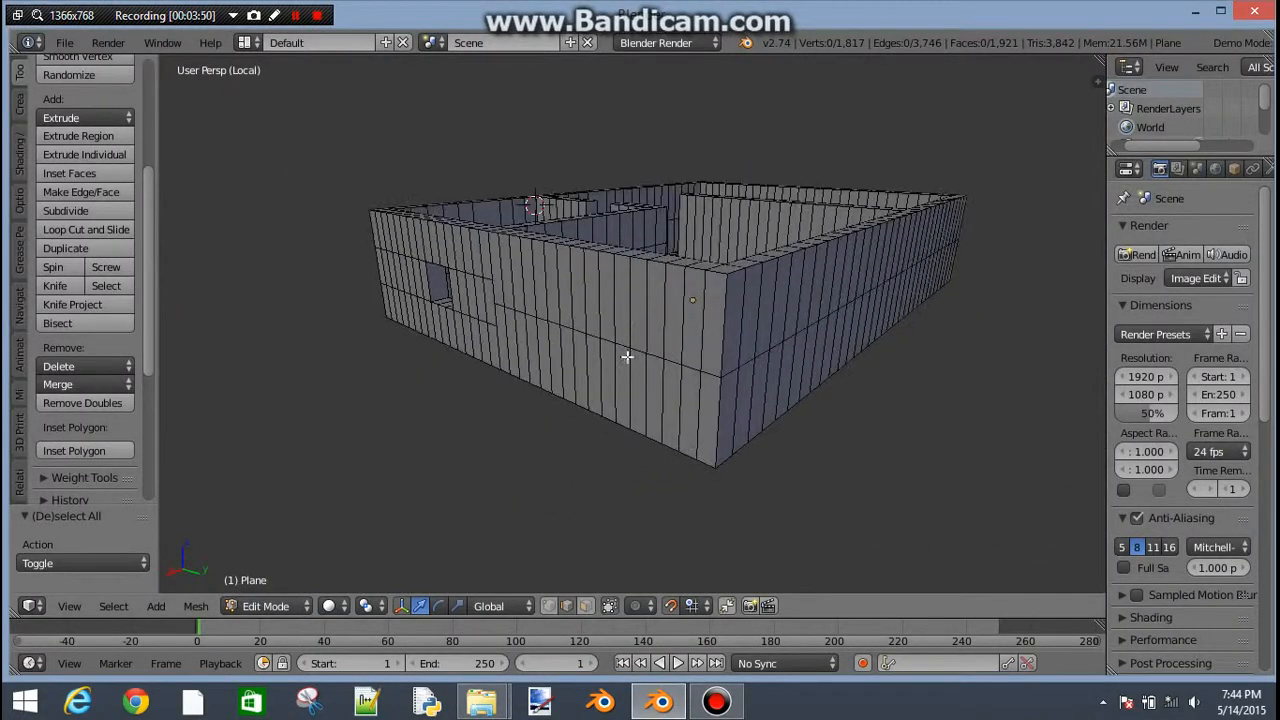
{"action": "middle_click_drag", "start_coordinate": [627, 357], "coordinate": [680, 329]}
{"action": "scroll", "coordinate": [680, 329], "scroll_direction": "up", "scroll_amount": 4}
{"action": "middle_click_drag", "start_coordinate": [557, 254], "coordinate": [599, 259]}
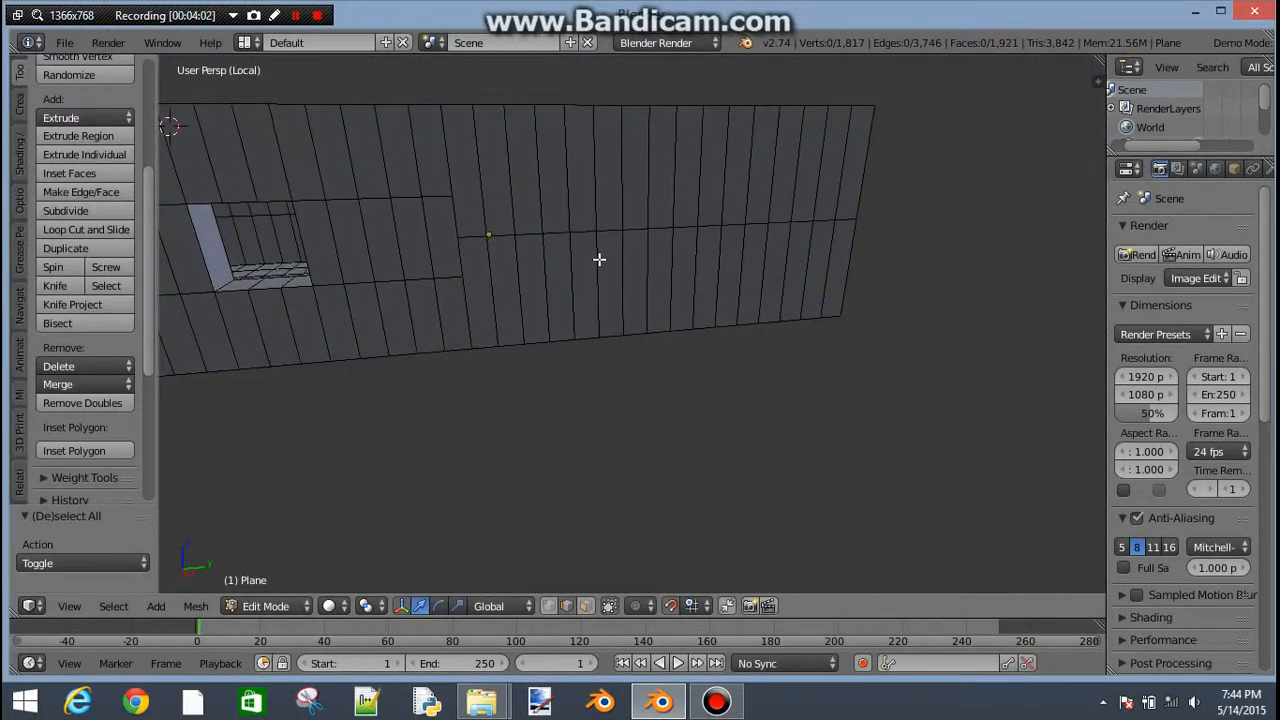
{"action": "key", "text": "ctrl+r"}
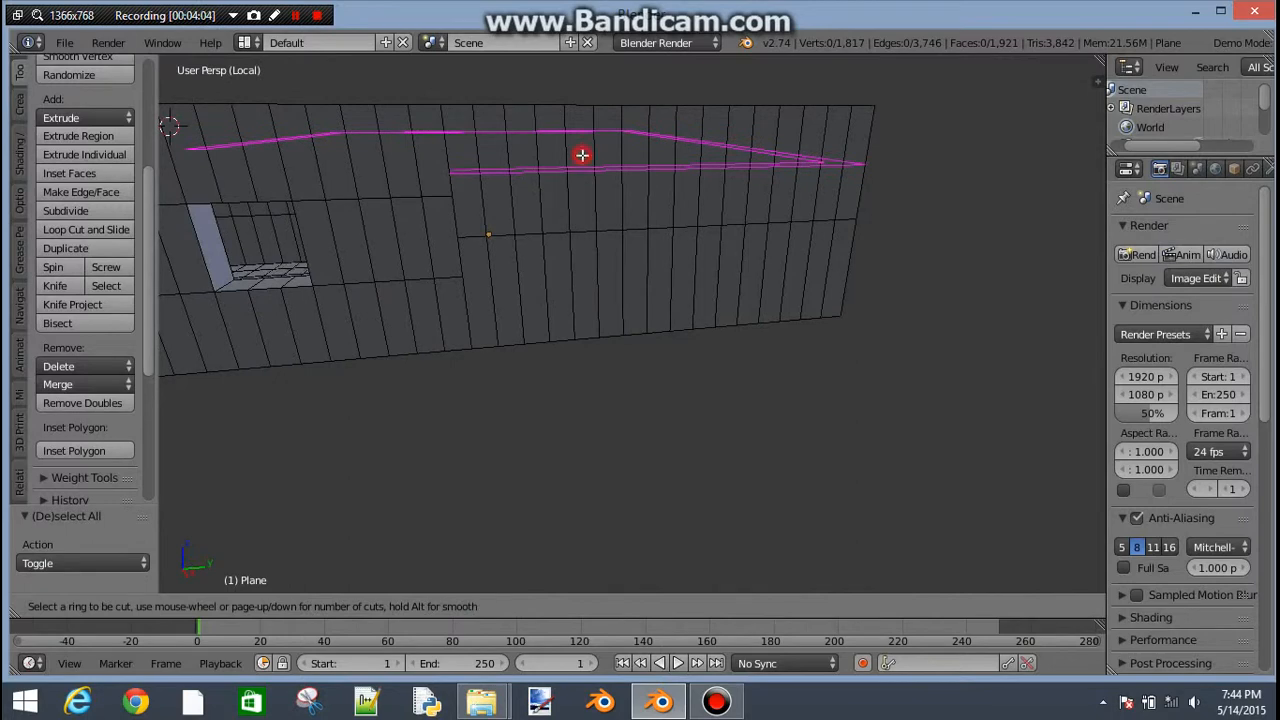
{"action": "left_click", "coordinate": [582, 155]}
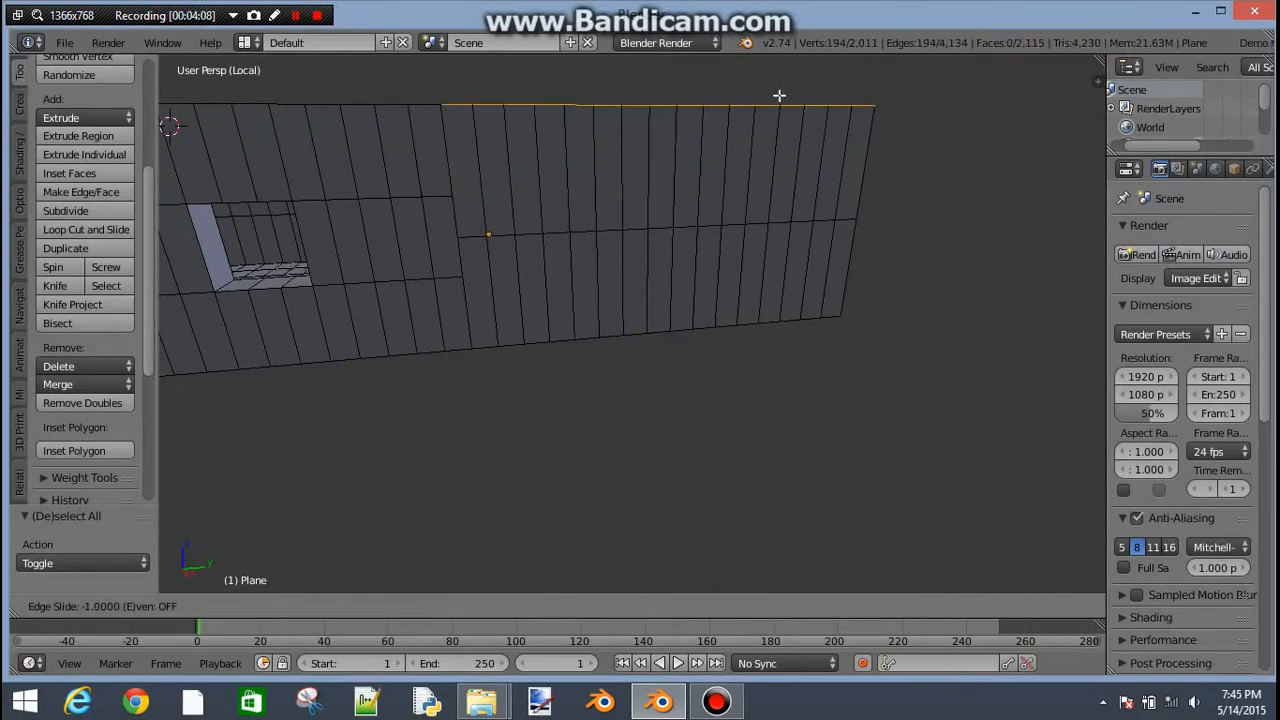
{"action": "left_click", "coordinate": [809, 158]}
{"action": "key", "text": "ctrl+z"}
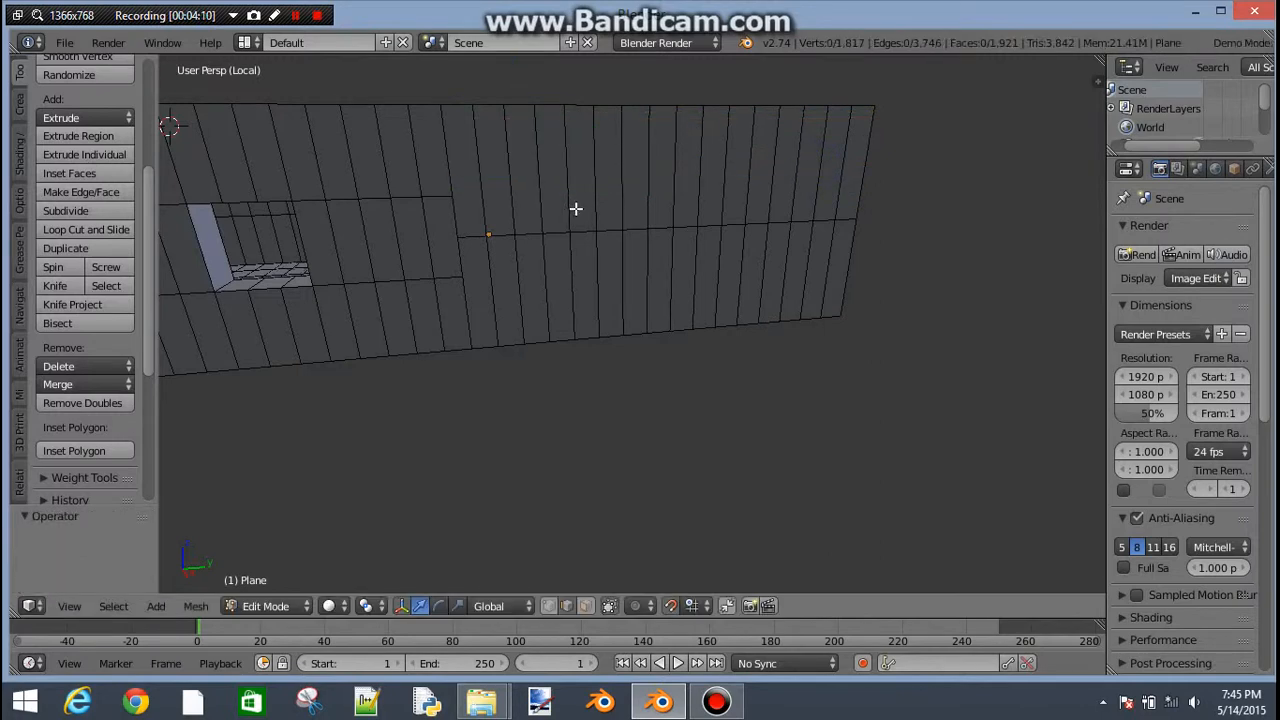
- Loop-cut the upper row of the larger room's wall section, sliding the cut to 0.33, level with the small room's window-head line
{"action": "scroll", "coordinate": [574, 206], "scroll_direction": "up", "scroll_amount": 8}
{"action": "scroll", "coordinate": [432, 311], "scroll_direction": "up", "scroll_amount": 5}
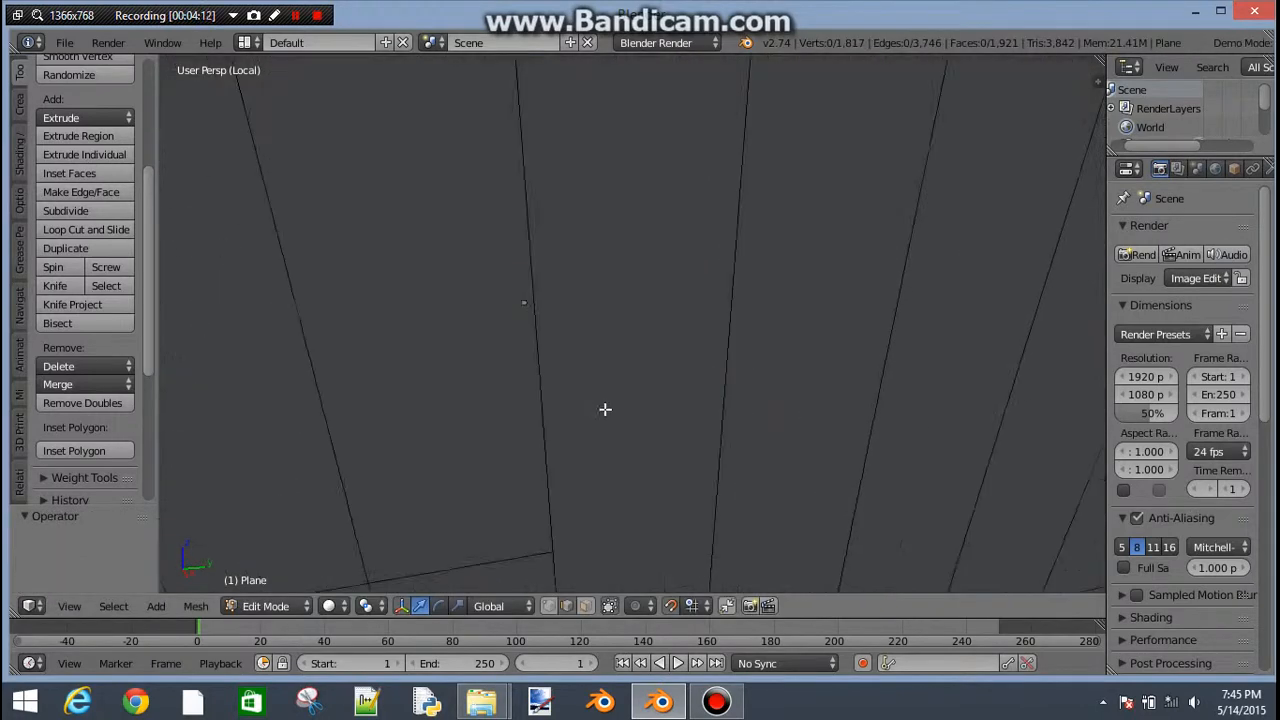
{"action": "scroll", "coordinate": [570, 475], "scroll_direction": "down", "scroll_amount": 6}
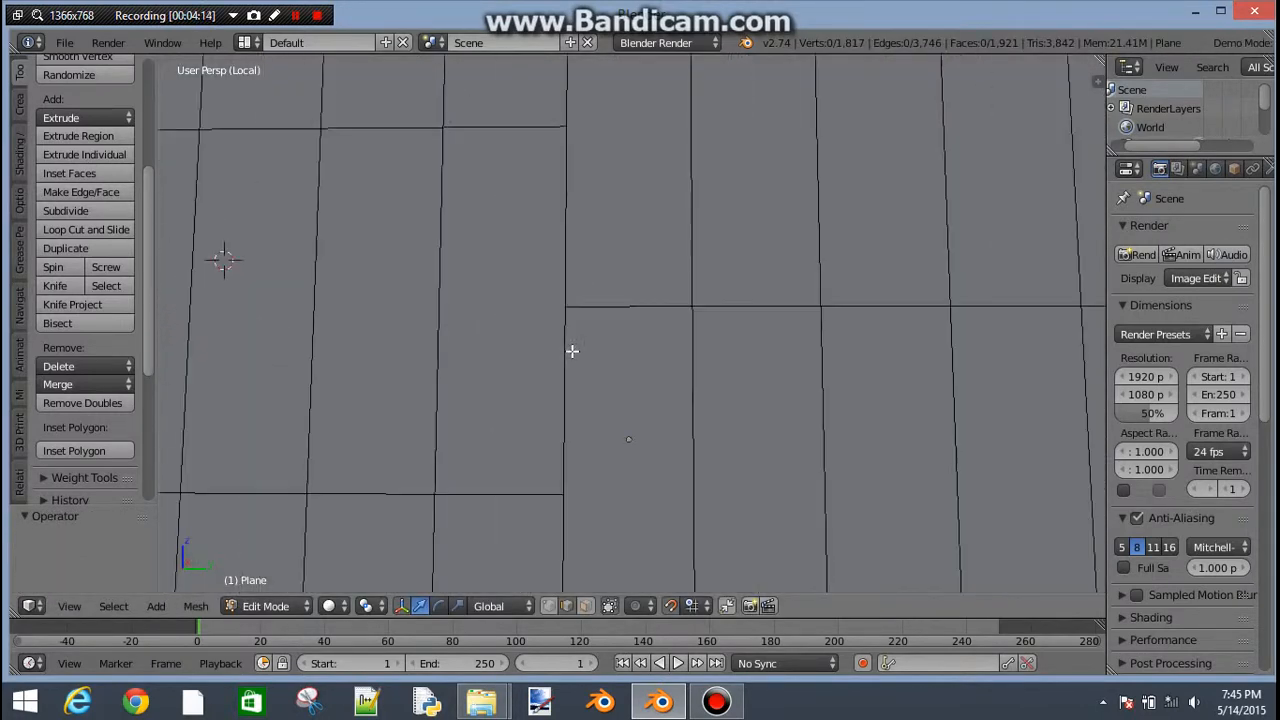
{"action": "middle_click_drag", "start_coordinate": [661, 318], "coordinate": [667, 377], "text": "shift"}
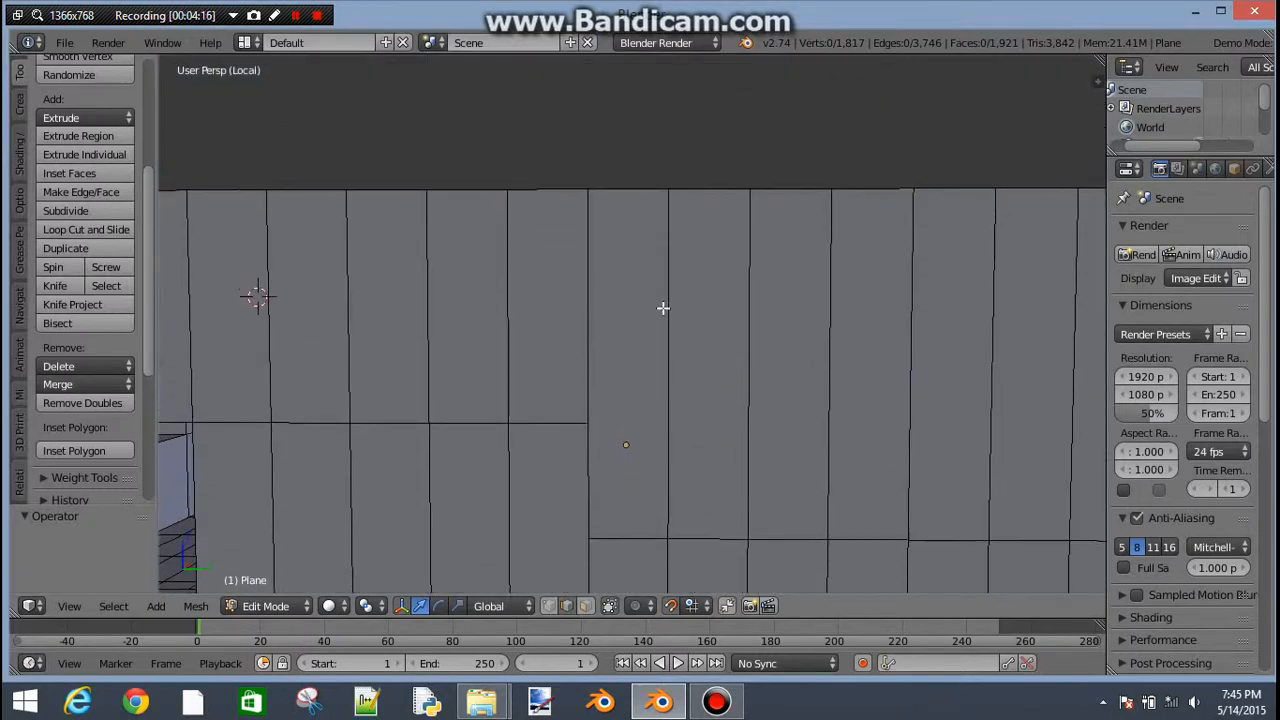
{"action": "middle_click_drag", "start_coordinate": [633, 440], "coordinate": [596, 422], "text": "shift"}
{"action": "scroll", "coordinate": [599, 332], "scroll_direction": "up", "scroll_amount": 3}
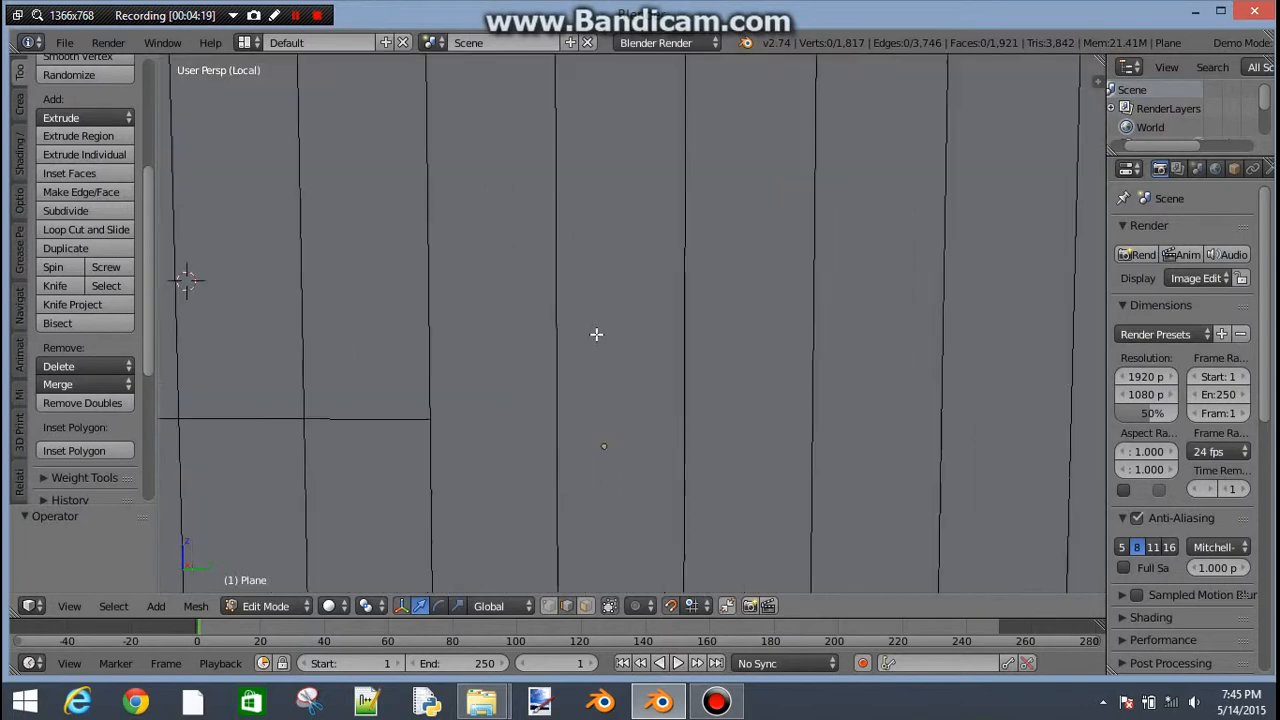
{"action": "middle_click_drag", "start_coordinate": [503, 401], "coordinate": [594, 206], "text": "shift"}
{"action": "key", "text": "ctrl+r"}
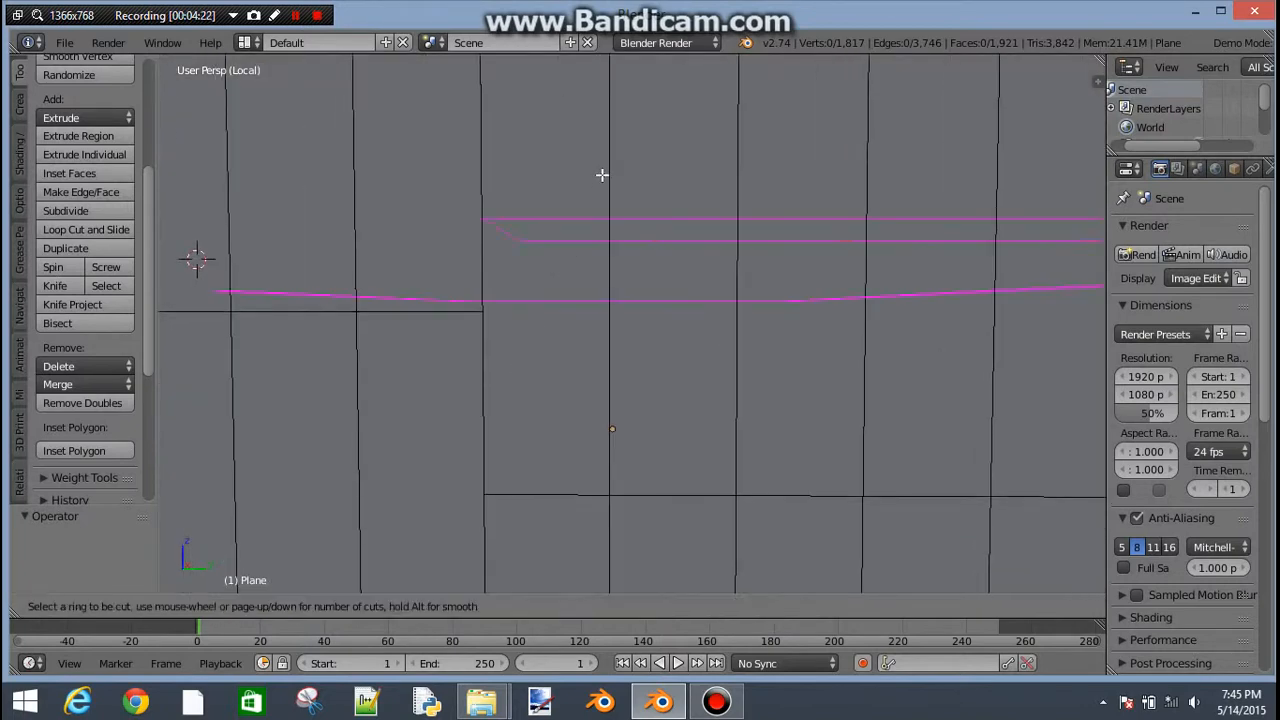
{"action": "left_click", "coordinate": [588, 211]}
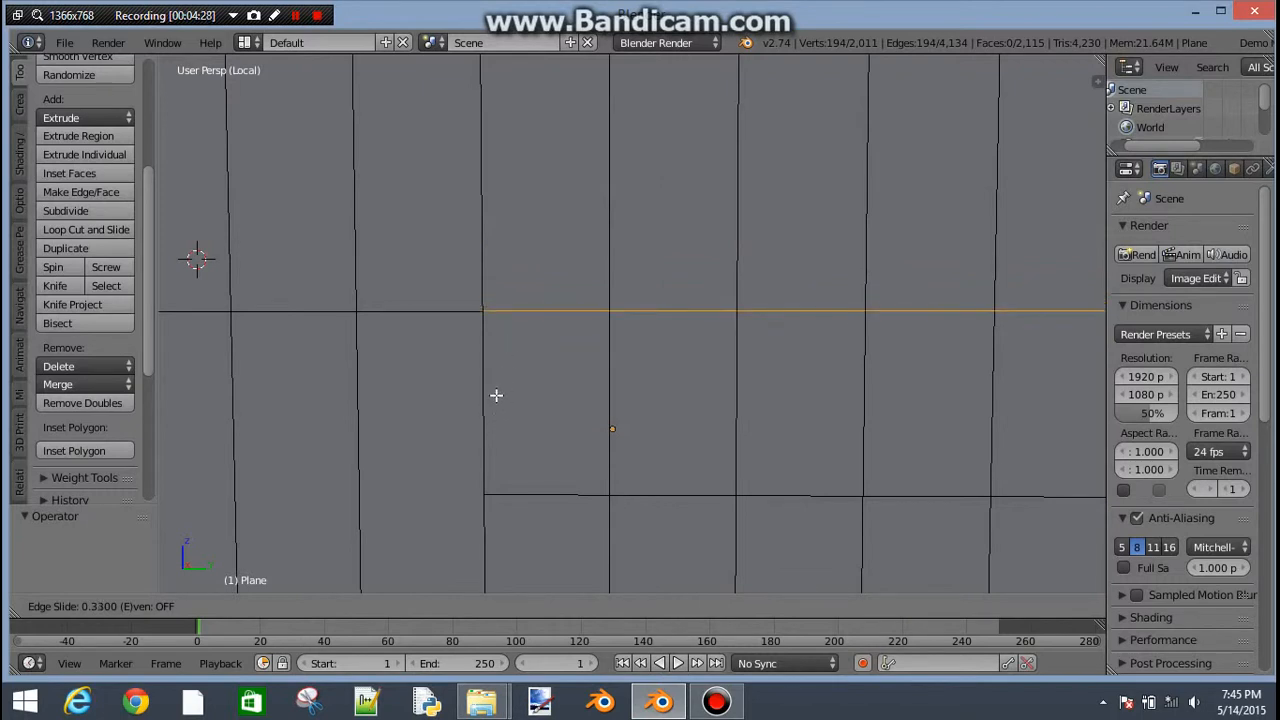
{"action": "left_click", "coordinate": [496, 394]}
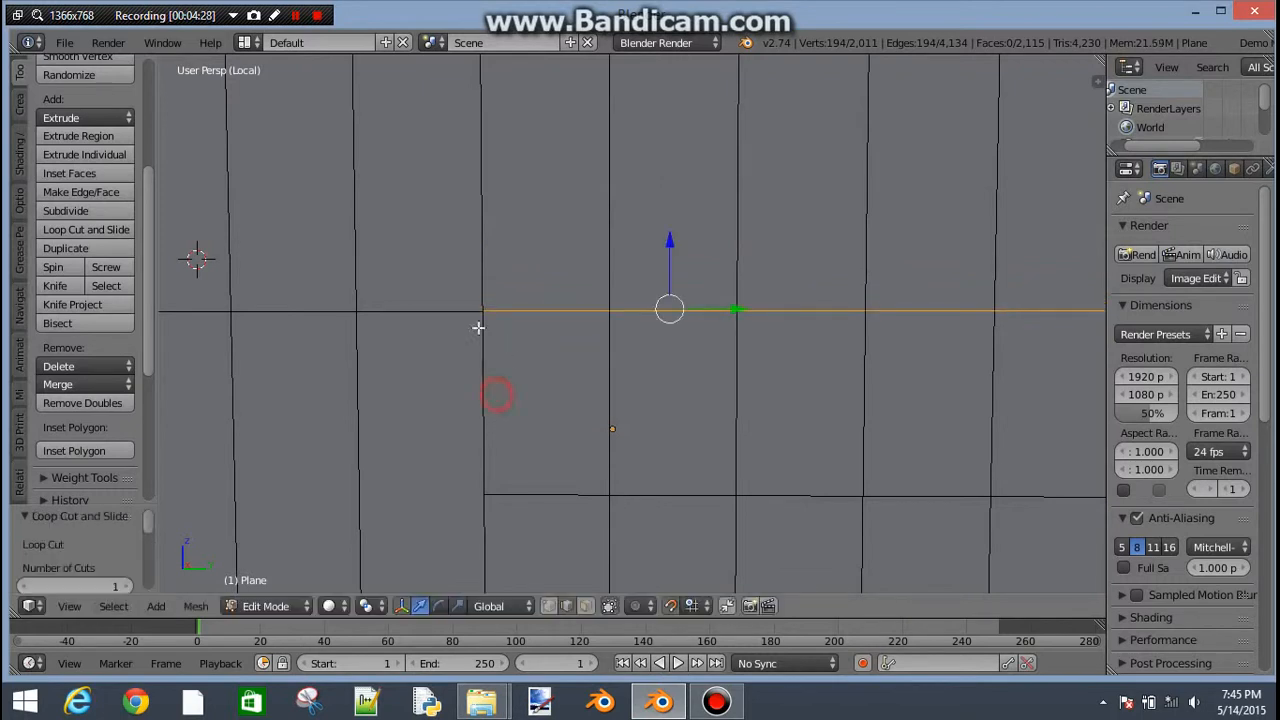
- Add a horizontal loop cut through the lower row of the same wall section, sliding it level with the small room's window-sill line
{"action": "scroll", "coordinate": [480, 327], "scroll_direction": "up", "scroll_amount": 5}
{"action": "scroll", "coordinate": [420, 328], "scroll_direction": "up", "scroll_amount": 4}
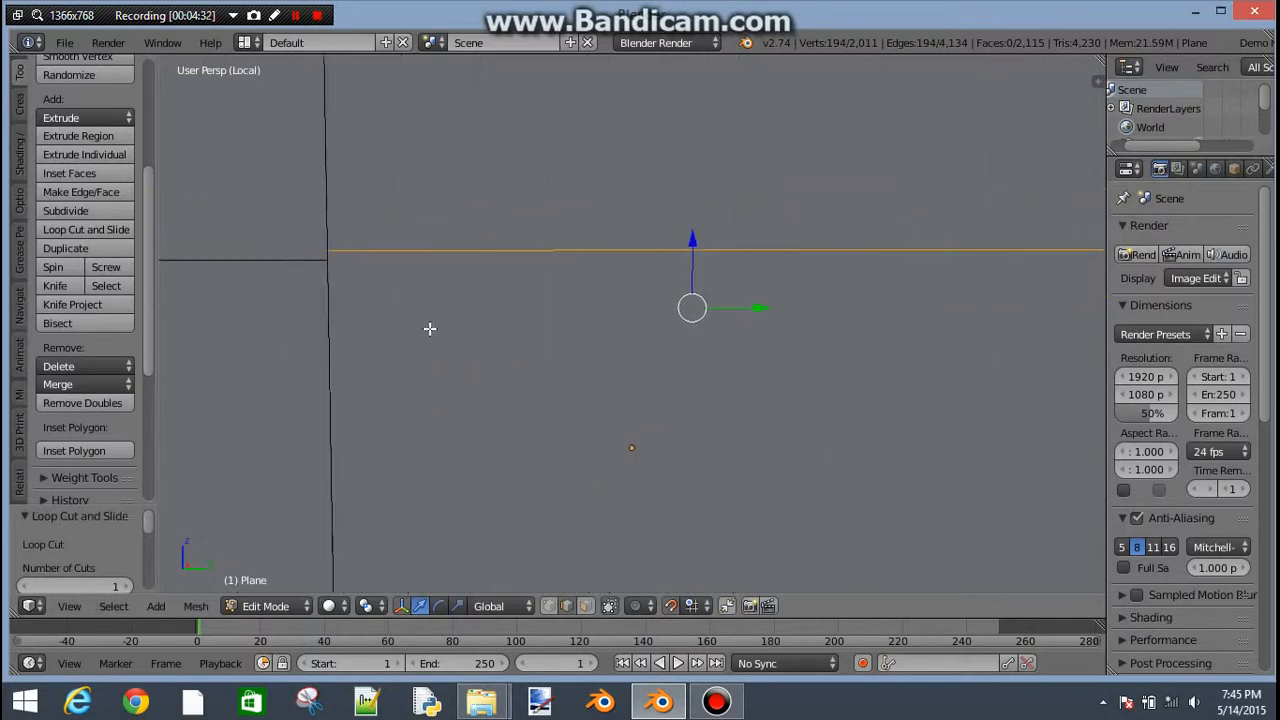
{"action": "scroll", "coordinate": [459, 272], "scroll_direction": "up", "scroll_amount": 3}
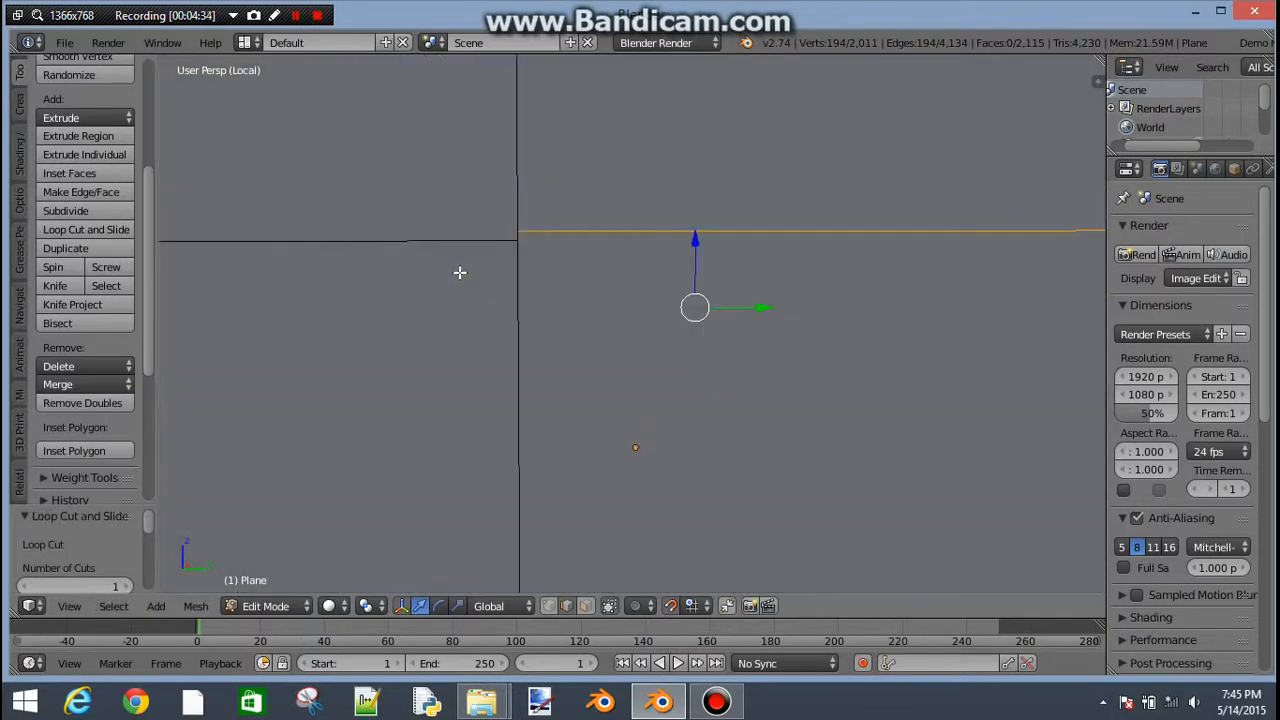
{"action": "scroll", "coordinate": [530, 268], "scroll_direction": "down", "scroll_amount": 4}
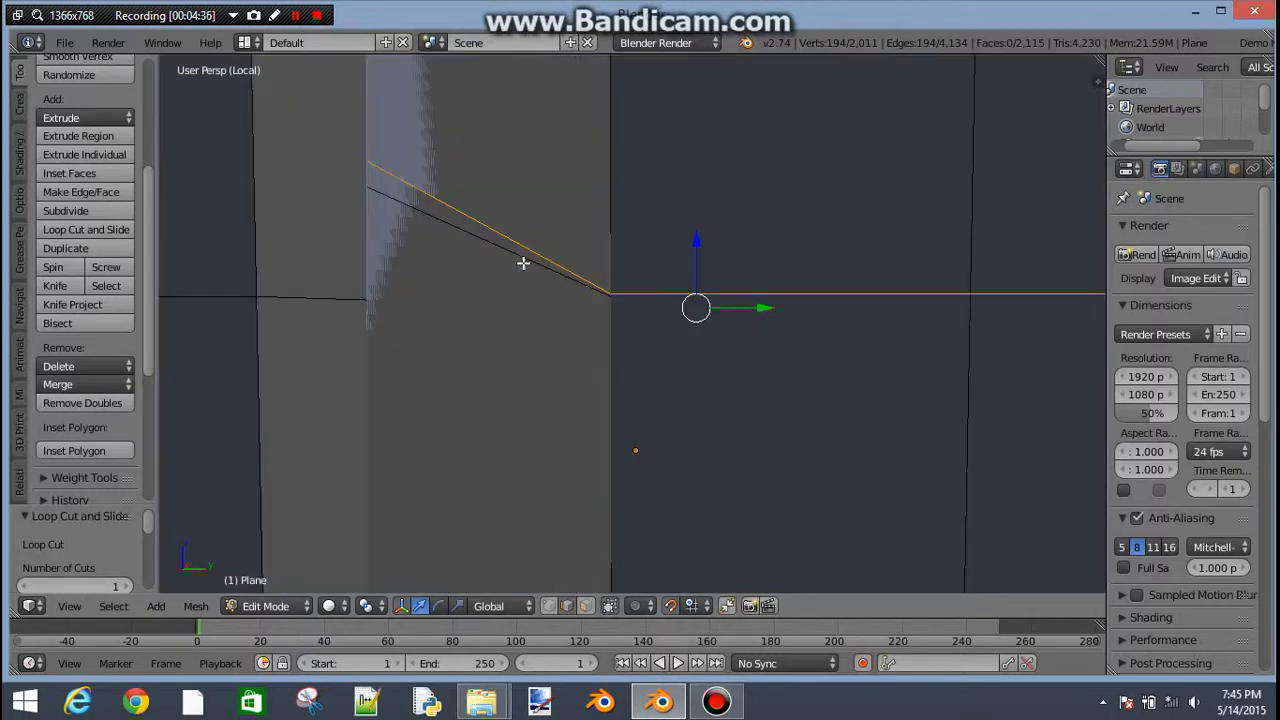
{"action": "scroll", "coordinate": [523, 266], "scroll_direction": "up", "scroll_amount": 4}
{"action": "scroll", "coordinate": [529, 268], "scroll_direction": "down", "scroll_amount": 6}
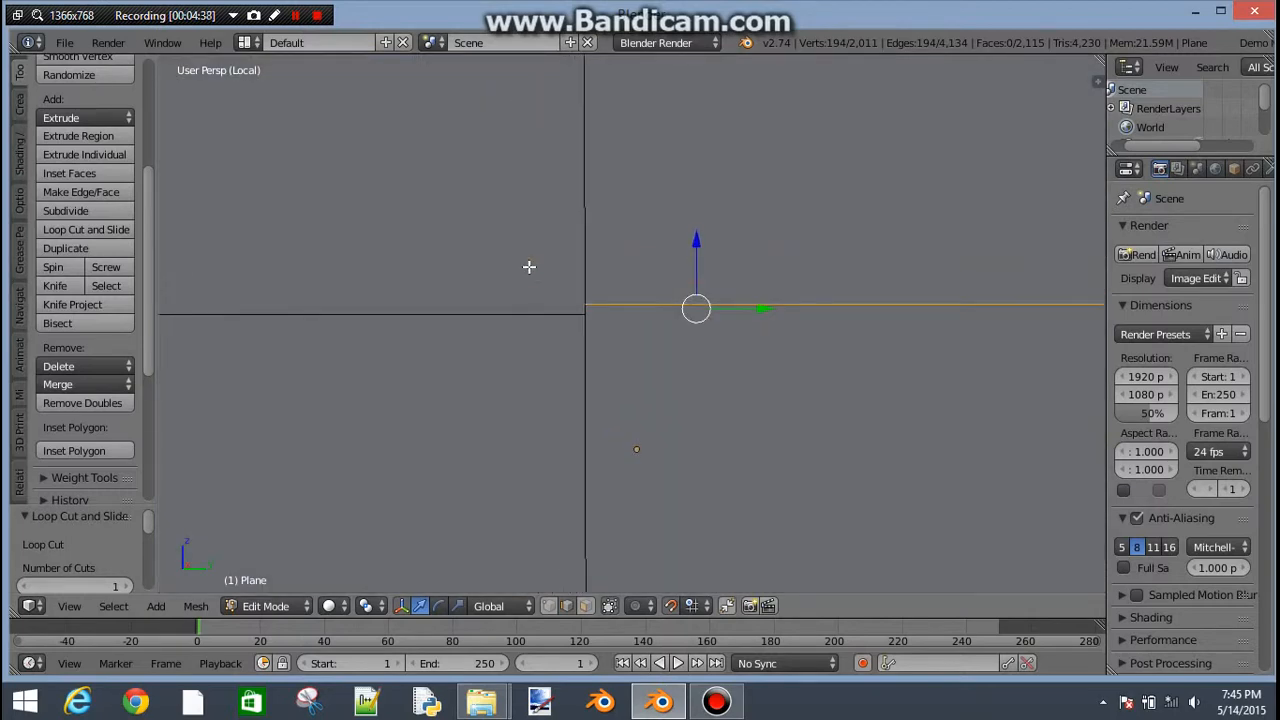
{"action": "middle_click_drag", "start_coordinate": [734, 413], "coordinate": [631, 213], "text": "shift"}
{"action": "key", "text": "ctrl+r"}
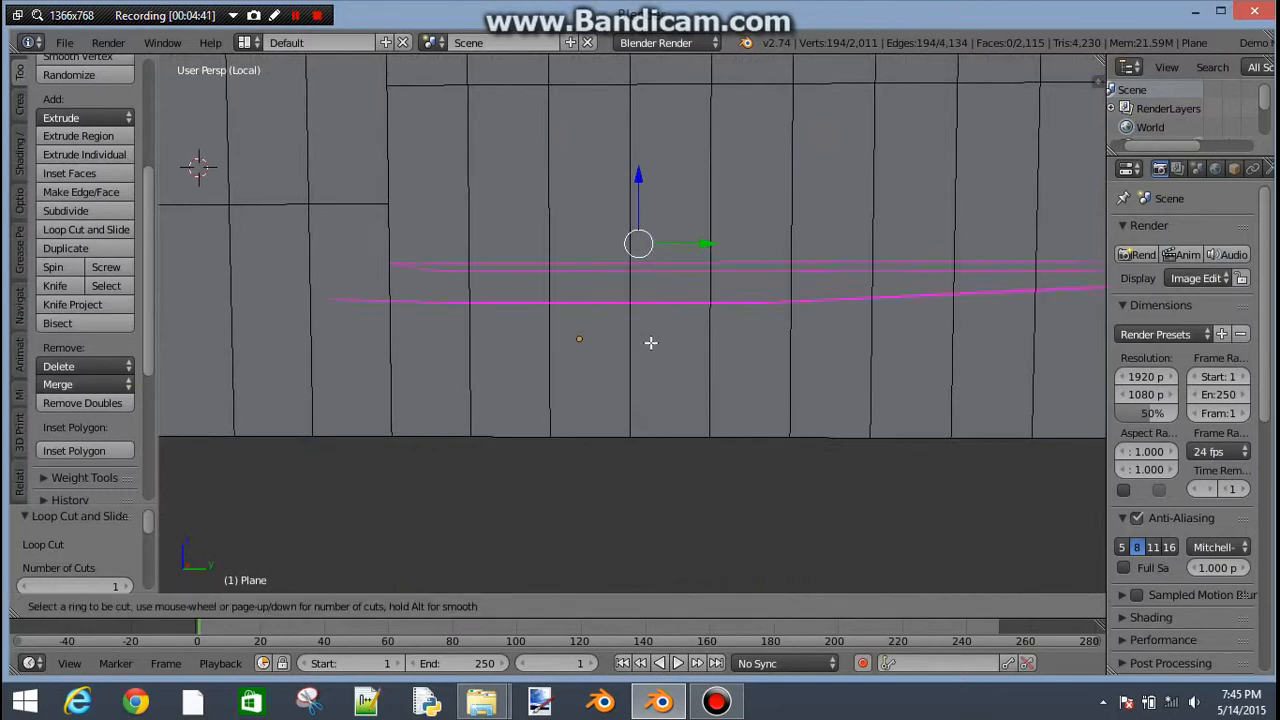
{"action": "left_click", "coordinate": [715, 254]}
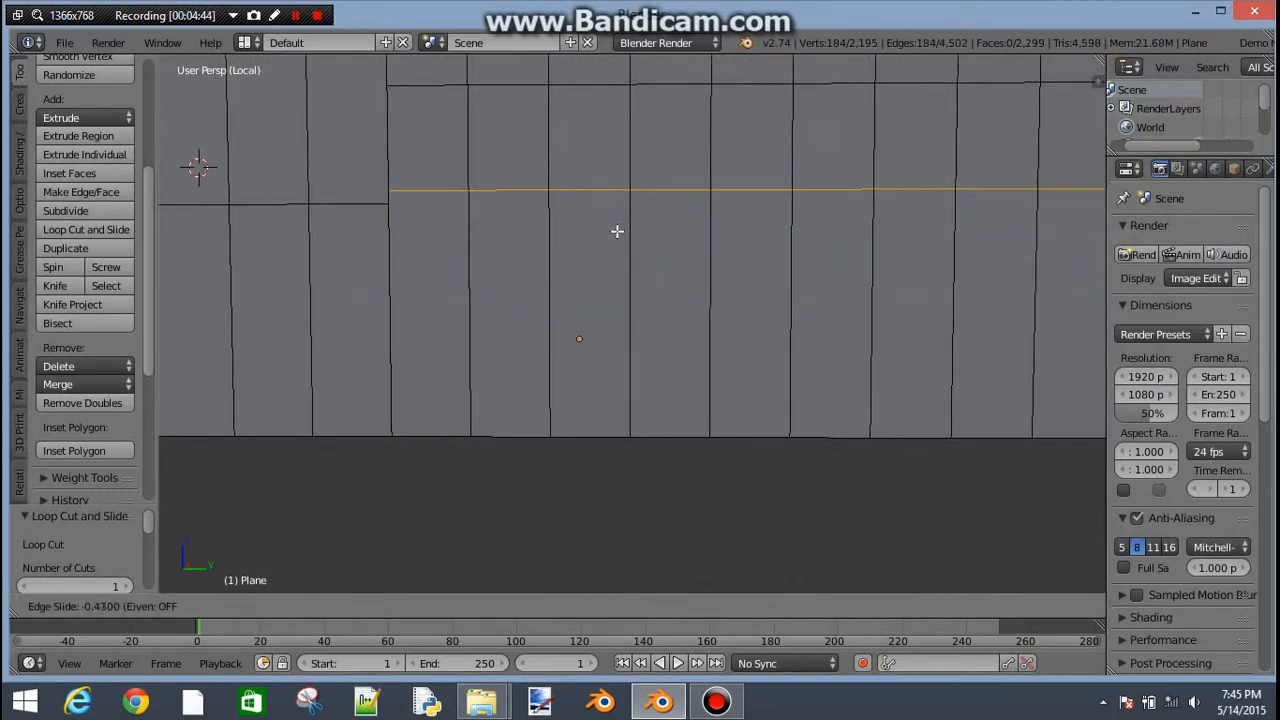
{"action": "left_click", "coordinate": [586, 353]}
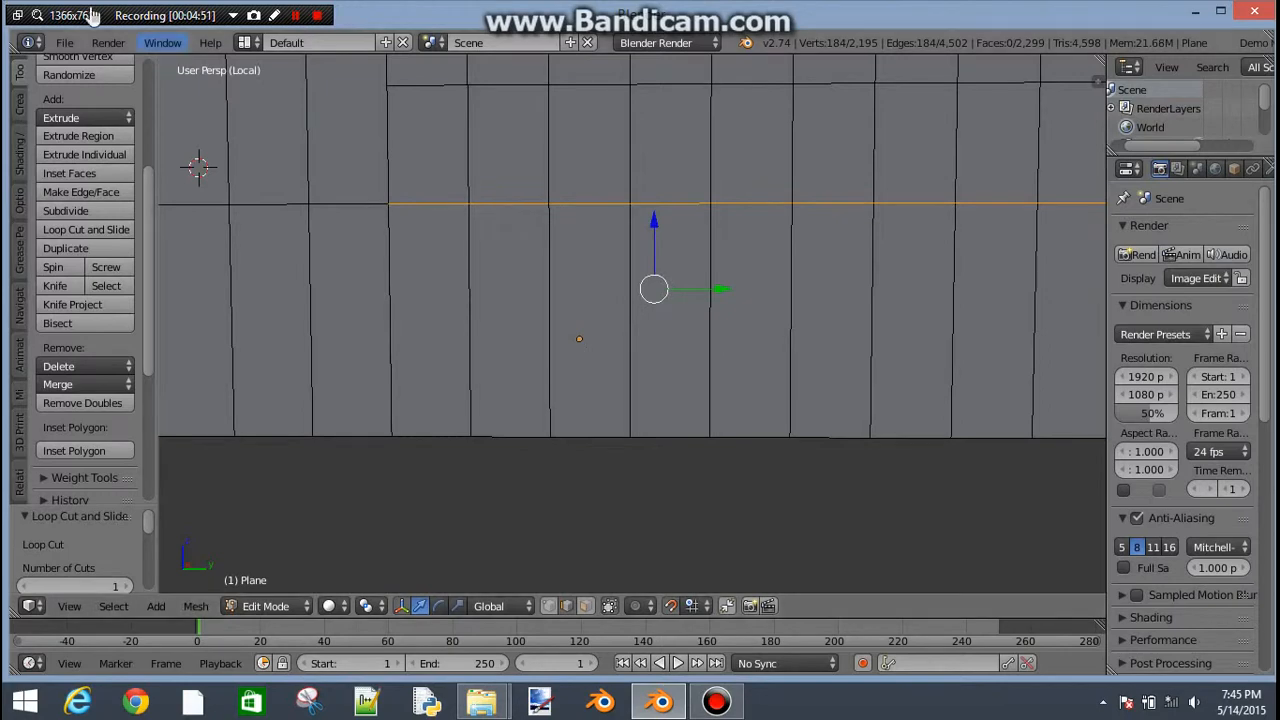
- Examine where the new lower loop cut meets the small room's window-sill line to check their alignment
{"action": "scroll", "coordinate": [331, 151], "scroll_direction": "up", "scroll_amount": 6}
{"action": "scroll", "coordinate": [415, 208], "scroll_direction": "down", "scroll_amount": 3}
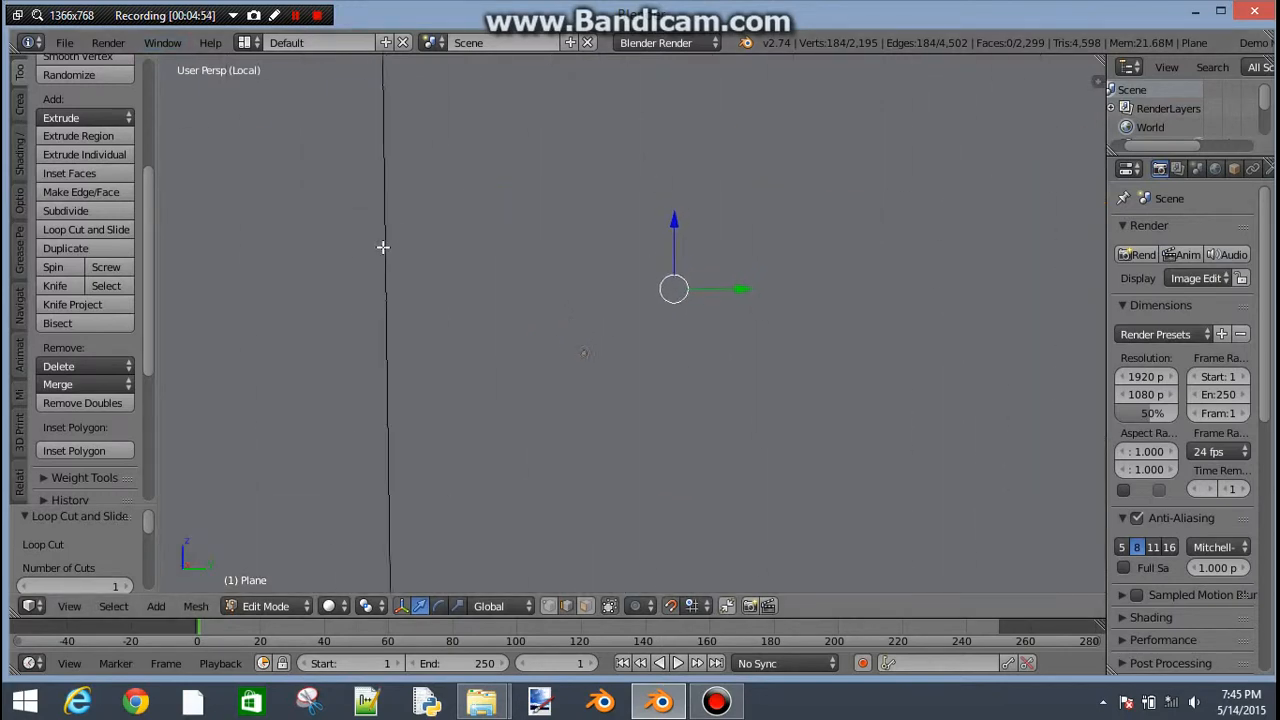
{"action": "scroll", "coordinate": [503, 270], "scroll_direction": "up", "scroll_amount": 2}
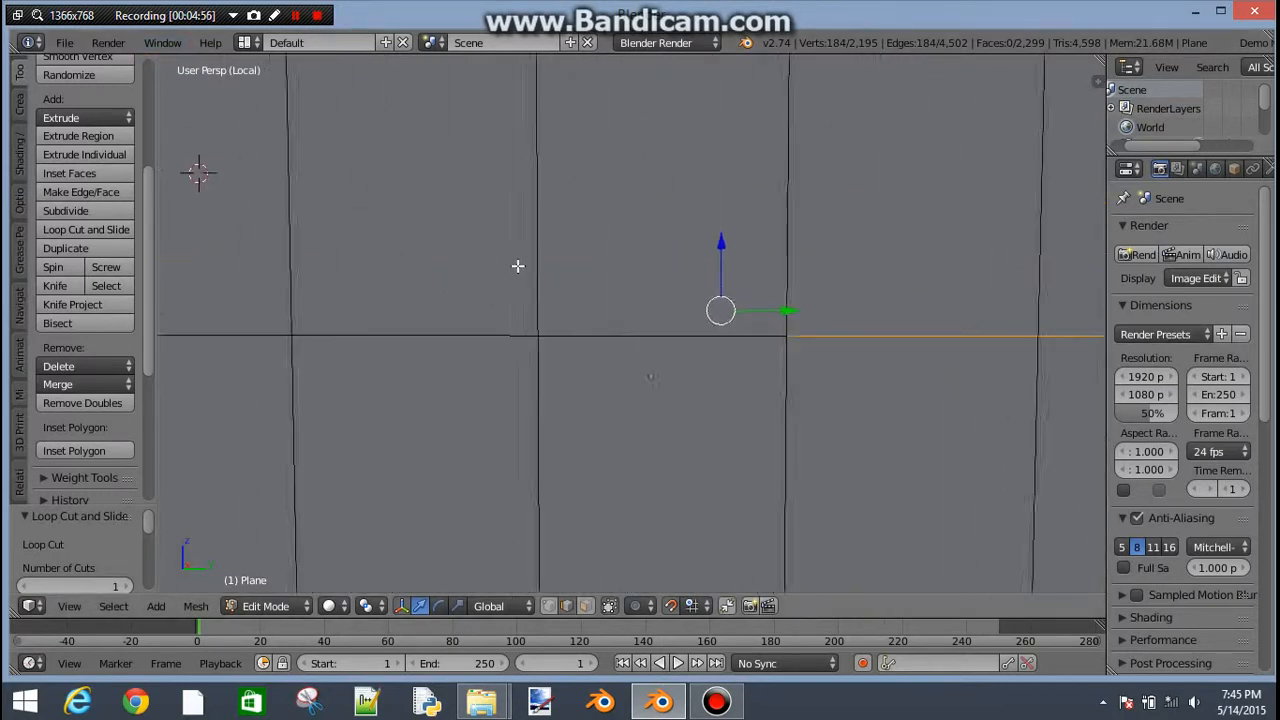
{"action": "scroll", "coordinate": [651, 297], "scroll_direction": "up", "scroll_amount": 2}
{"action": "scroll", "coordinate": [649, 287], "scroll_direction": "up", "scroll_amount": 2}
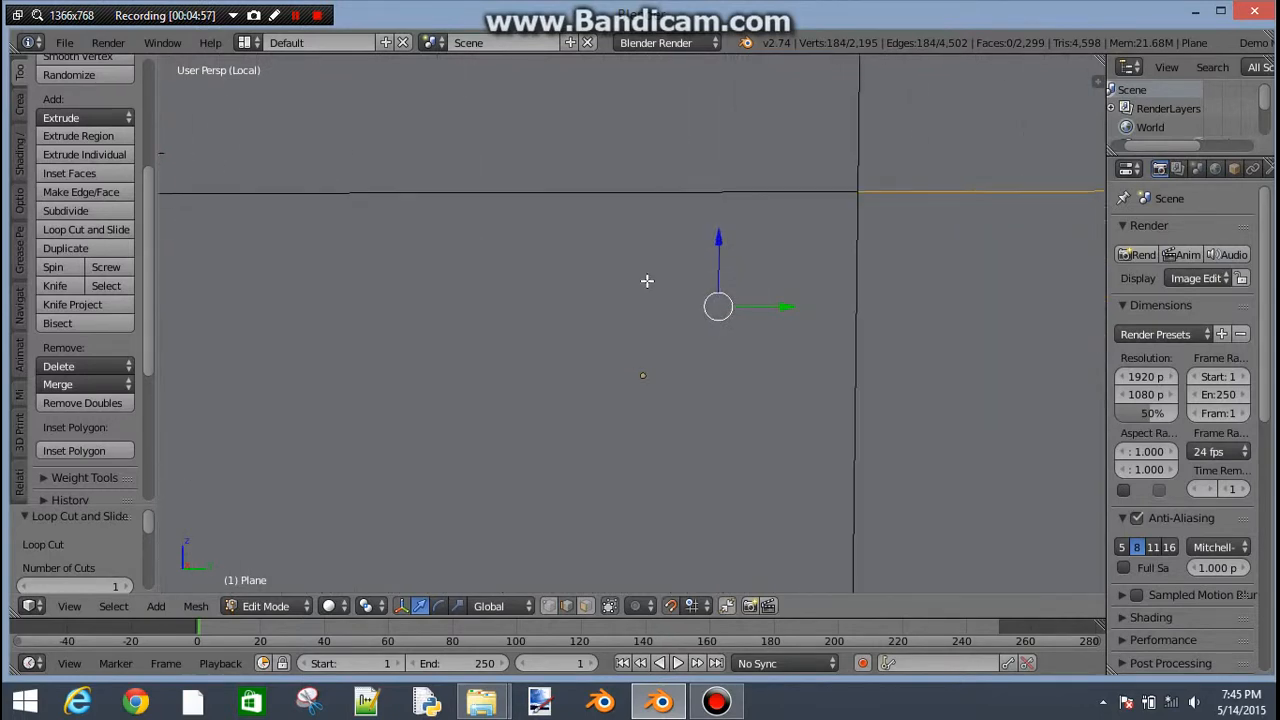
{"action": "middle_click_drag", "start_coordinate": [701, 267], "coordinate": [685, 271], "text": "shift"}
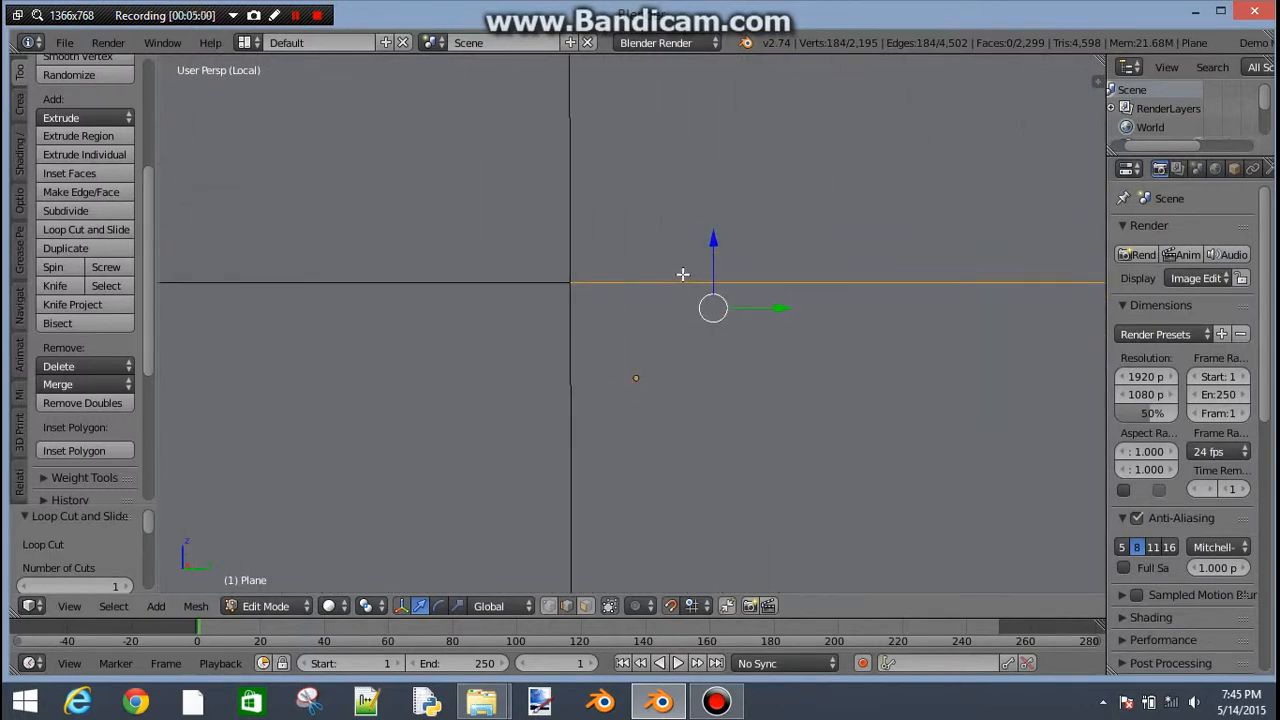
{"action": "scroll", "coordinate": [682, 273], "scroll_direction": "down", "scroll_amount": 3}
{"action": "scroll", "coordinate": [689, 272], "scroll_direction": "up", "scroll_amount": 2}
{"action": "scroll", "coordinate": [689, 271], "scroll_direction": "down", "scroll_amount": 4}
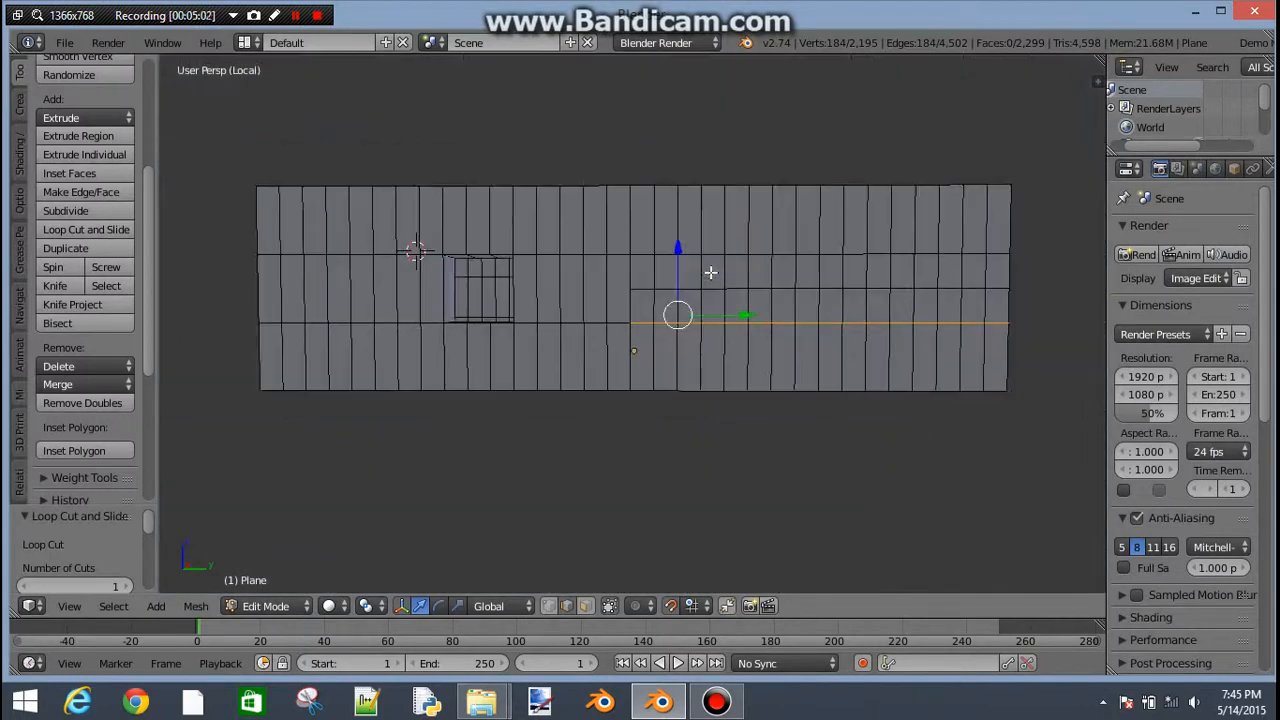
- In face select mode, select six outer faces in the two middle rows, fifth to seventh columns from the small room's section
{"action": "scroll", "coordinate": [680, 265], "scroll_direction": "up", "scroll_amount": 3}
{"action": "middle_click_drag", "start_coordinate": [688, 294], "coordinate": [676, 291], "text": "shift"}
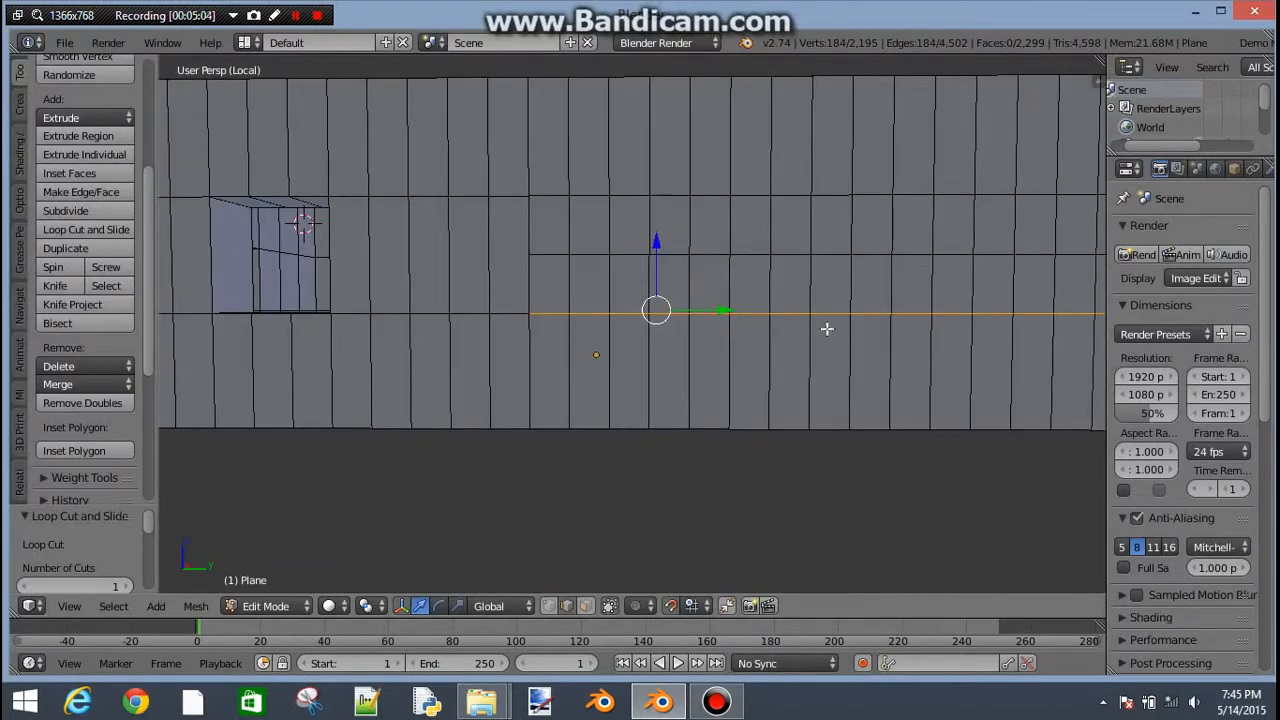
{"action": "middle_click_drag", "start_coordinate": [826, 329], "coordinate": [729, 423], "text": "shift"}
{"action": "left_click", "coordinate": [585, 605]}
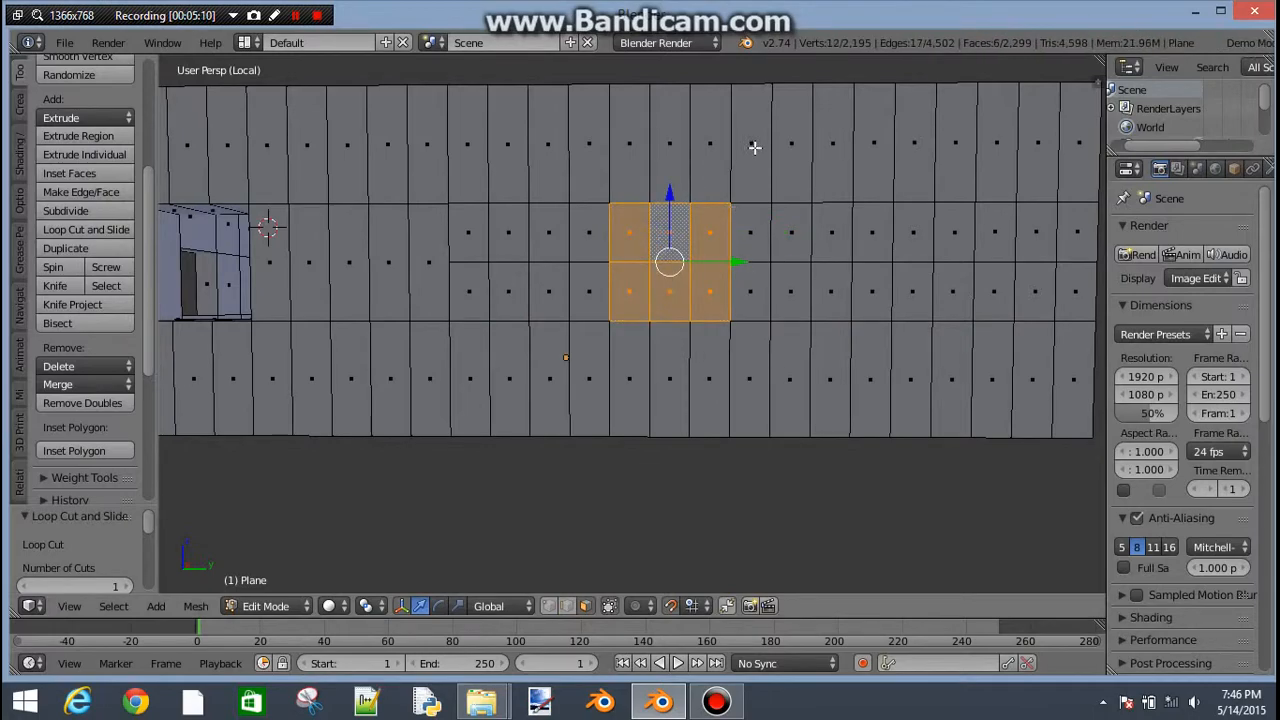
- Add the six matching inner faces of the larger room's wall to the selection and delete both sets of faces to open a window
{"action": "middle_click_drag", "start_coordinate": [754, 147], "coordinate": [546, 269]}
{"action": "key", "text": "b"}
{"action": "left_click_drag", "start_coordinate": [571, 212], "coordinate": [680, 311]}
{"action": "middle_click_drag", "start_coordinate": [565, 265], "coordinate": [551, 220]}
{"action": "key", "text": "b"}
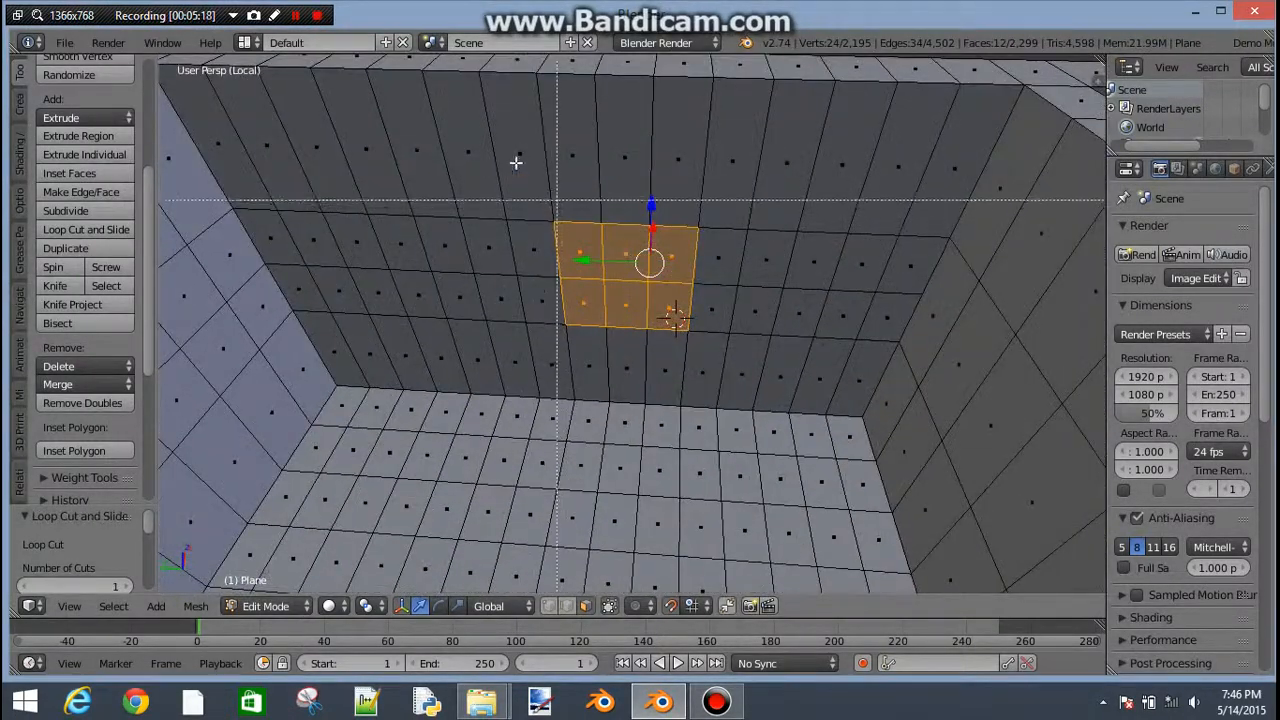
{"action": "left_click_drag", "start_coordinate": [504, 158], "coordinate": [592, 348]}
{"action": "key", "text": "b"}
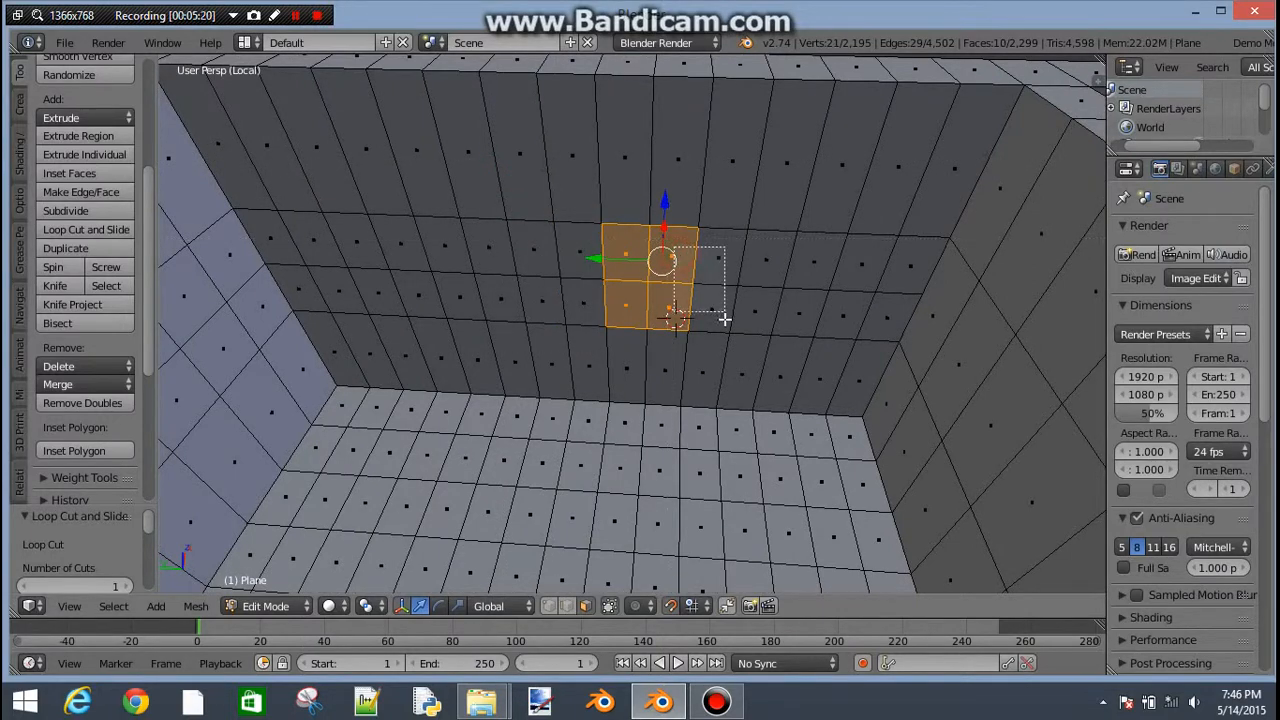
{"action": "left_click_drag", "start_coordinate": [725, 319], "coordinate": [727, 325]}
{"action": "middle_click_drag", "start_coordinate": [726, 234], "coordinate": [887, 211]}
{"action": "key", "text": "x"}
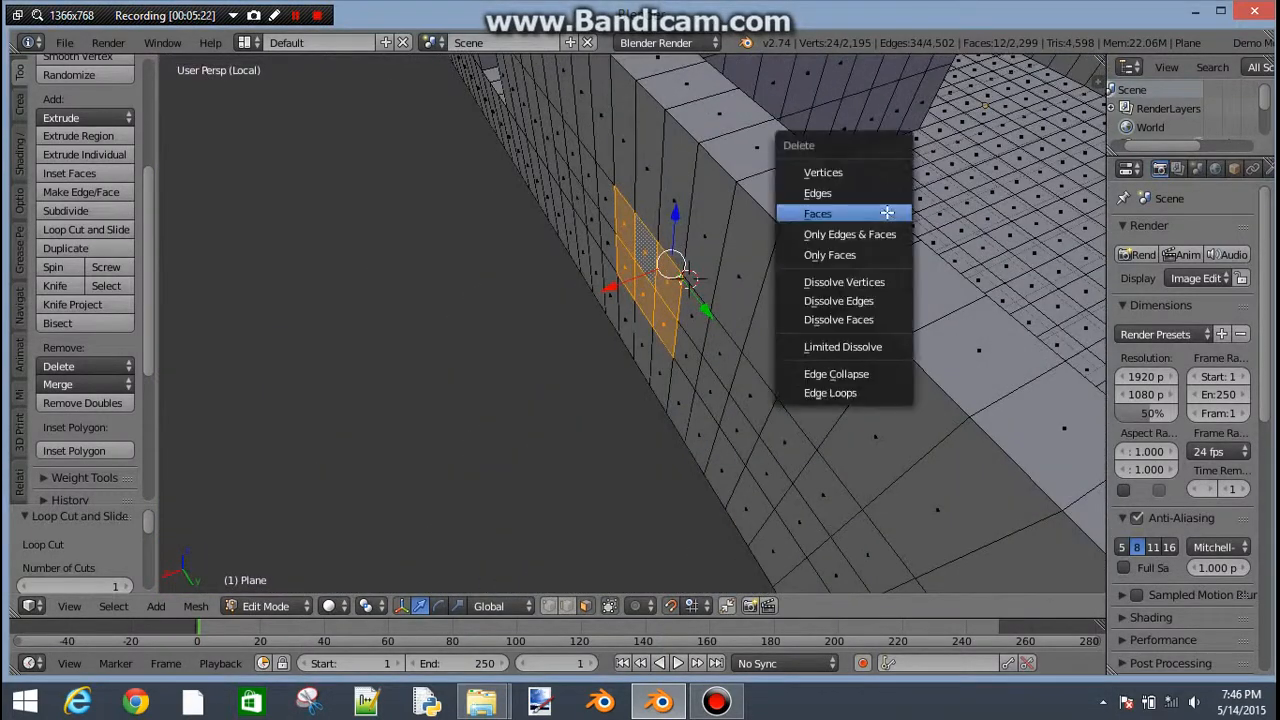
{"action": "left_click", "coordinate": [881, 215]}
- Select the inner and outer edge loops of the new window opening and join them with Bridge Edge Loops
{"action": "middle_click_drag", "start_coordinate": [552, 311], "coordinate": [717, 289]}
{"action": "scroll", "coordinate": [700, 310], "scroll_direction": "up", "scroll_amount": 2}
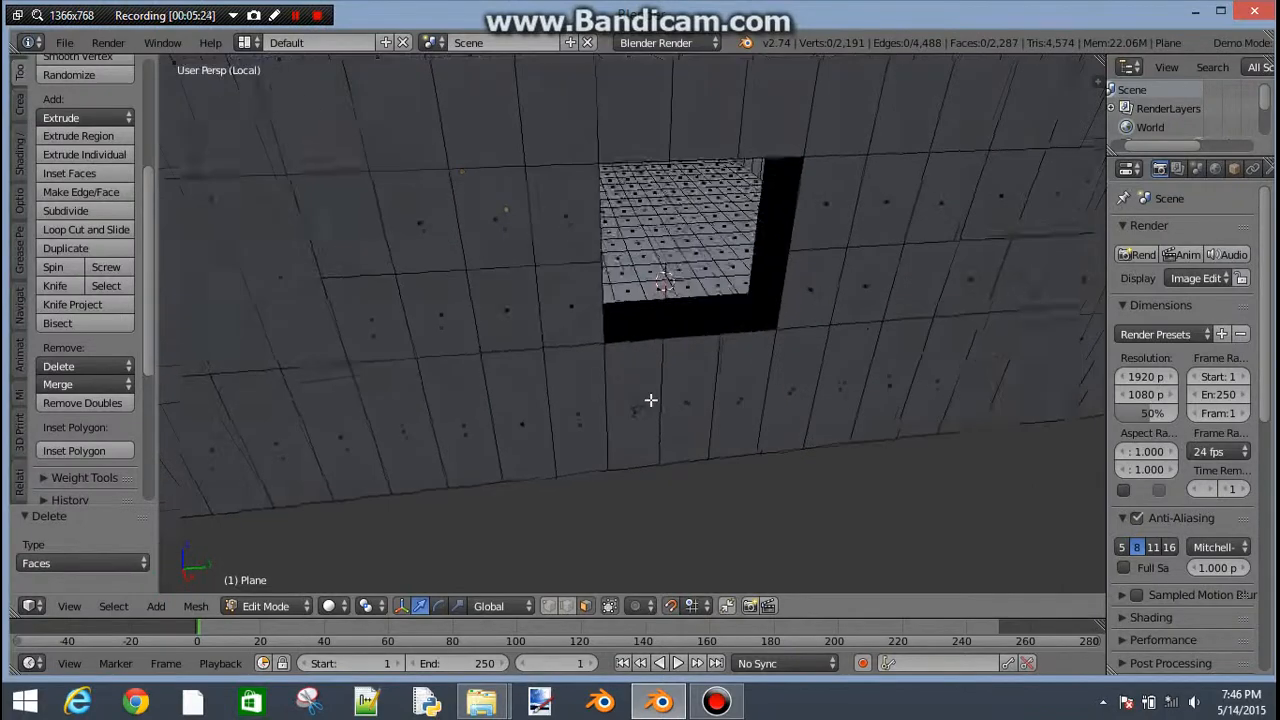
{"action": "middle_click_drag", "start_coordinate": [651, 400], "coordinate": [690, 82]}
{"action": "right_click", "coordinate": [677, 286]}
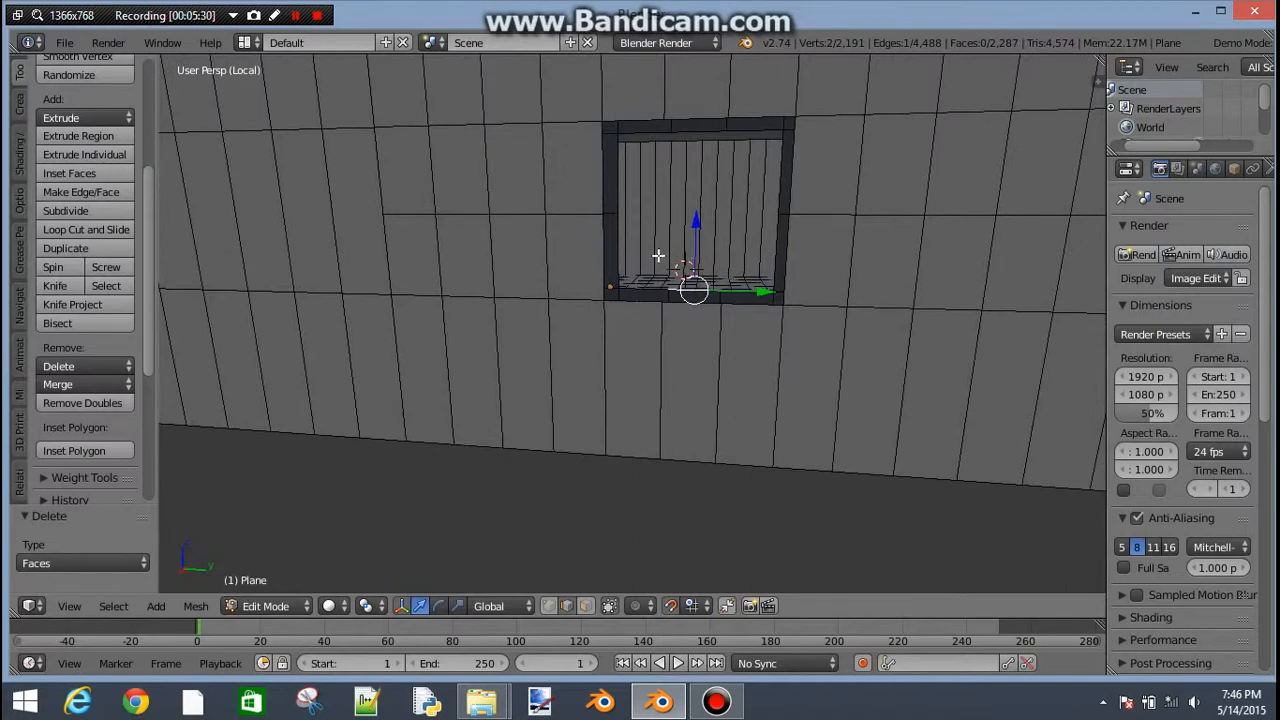
{"action": "middle_click_drag", "start_coordinate": [658, 256], "coordinate": [676, 310]}
{"action": "right_click", "coordinate": [688, 298], "text": "alt"}
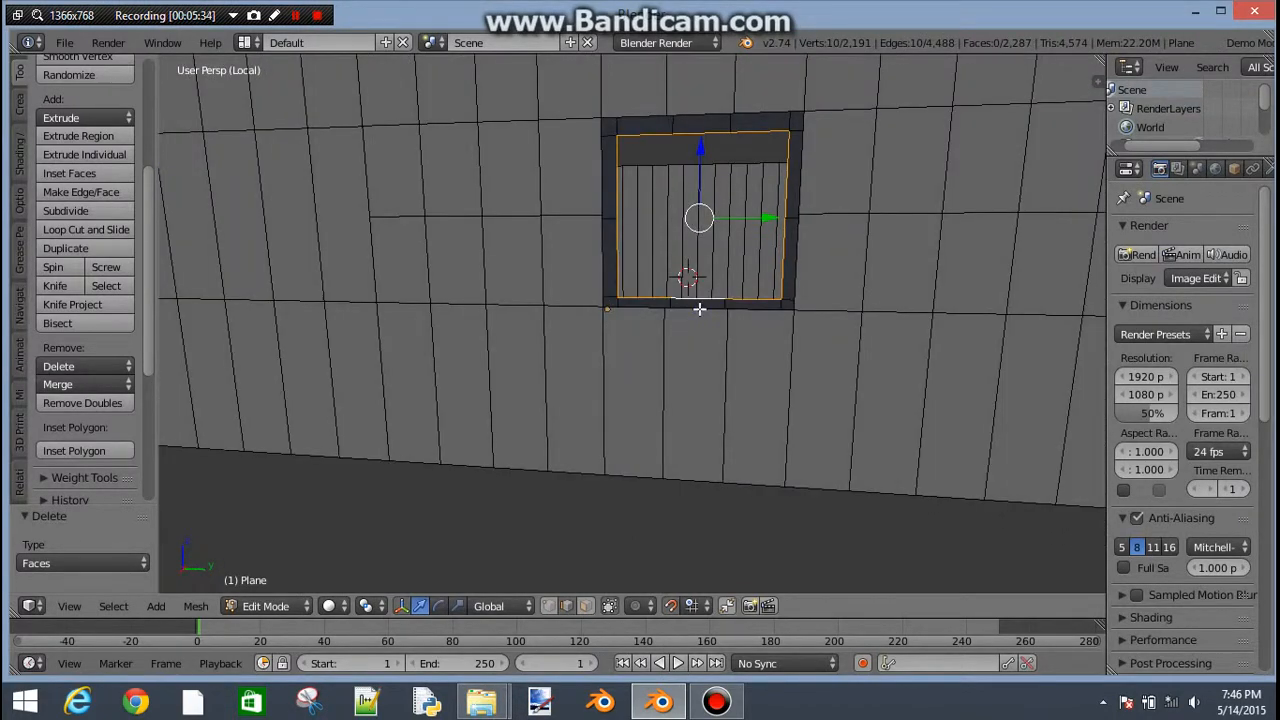
{"action": "key", "text": "space"}
{"action": "left_click", "coordinate": [686, 304]}
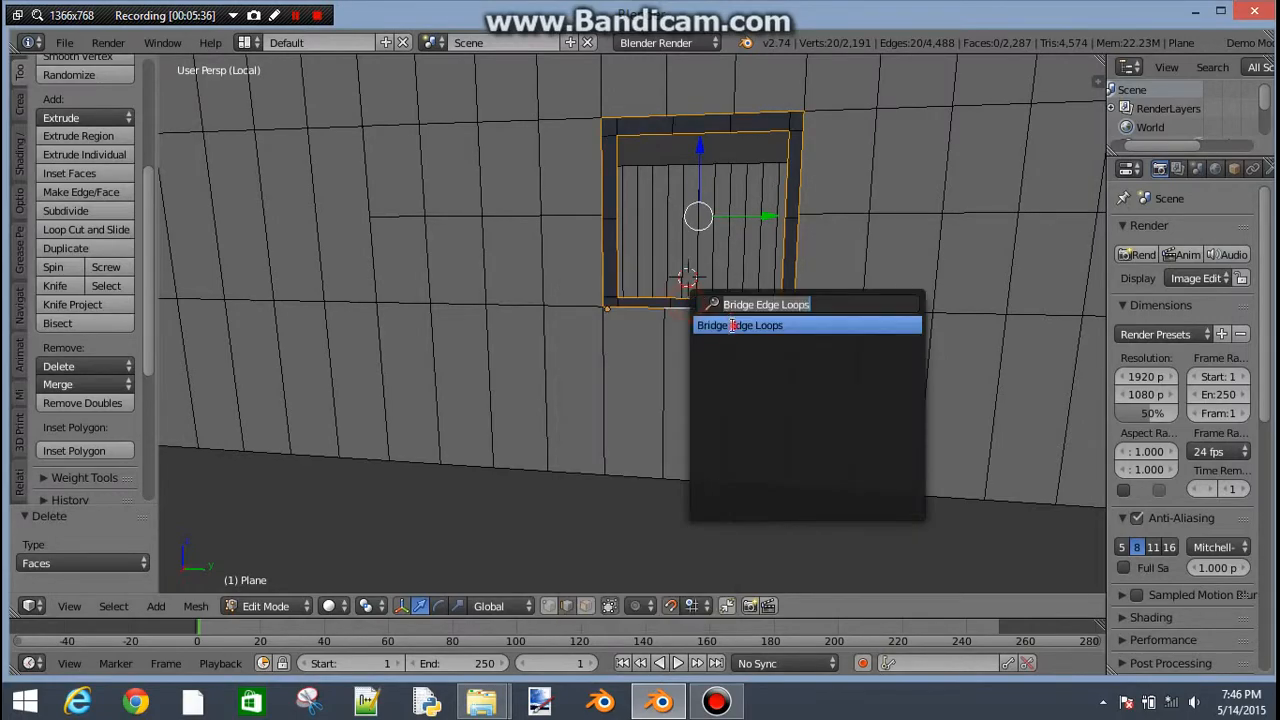
{"action": "left_click", "coordinate": [735, 325]}
- Add two evenly spaced horizontal loop cuts around the partition wall that separates the two large rooms
{"action": "middle_click_drag", "start_coordinate": [726, 212], "coordinate": [1031, 316]}
{"action": "scroll", "coordinate": [728, 303], "scroll_direction": "down", "scroll_amount": 6}
{"action": "scroll", "coordinate": [846, 288], "scroll_direction": "up", "scroll_amount": 2}
{"action": "scroll", "coordinate": [1031, 316], "scroll_direction": "up", "scroll_amount": 4}
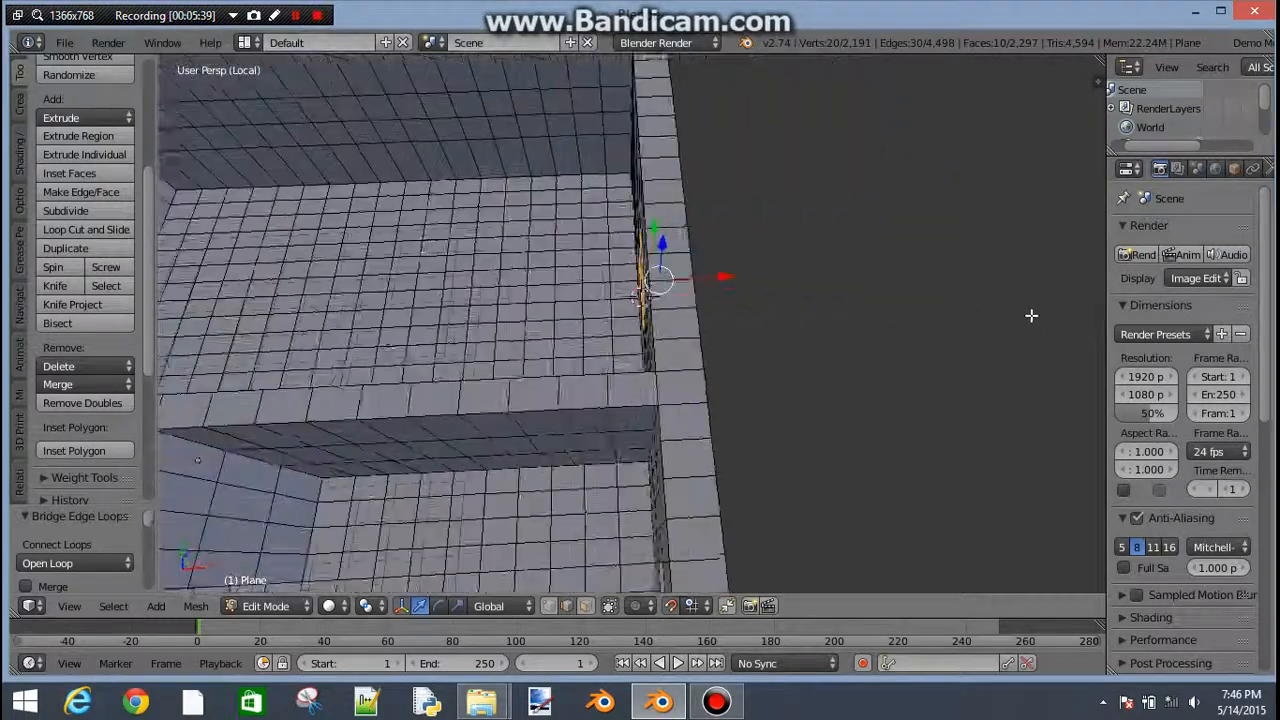
{"action": "middle_click_drag", "start_coordinate": [443, 318], "coordinate": [801, 260], "text": "shift"}
{"action": "middle_click_drag", "start_coordinate": [225, 253], "coordinate": [854, 407]}
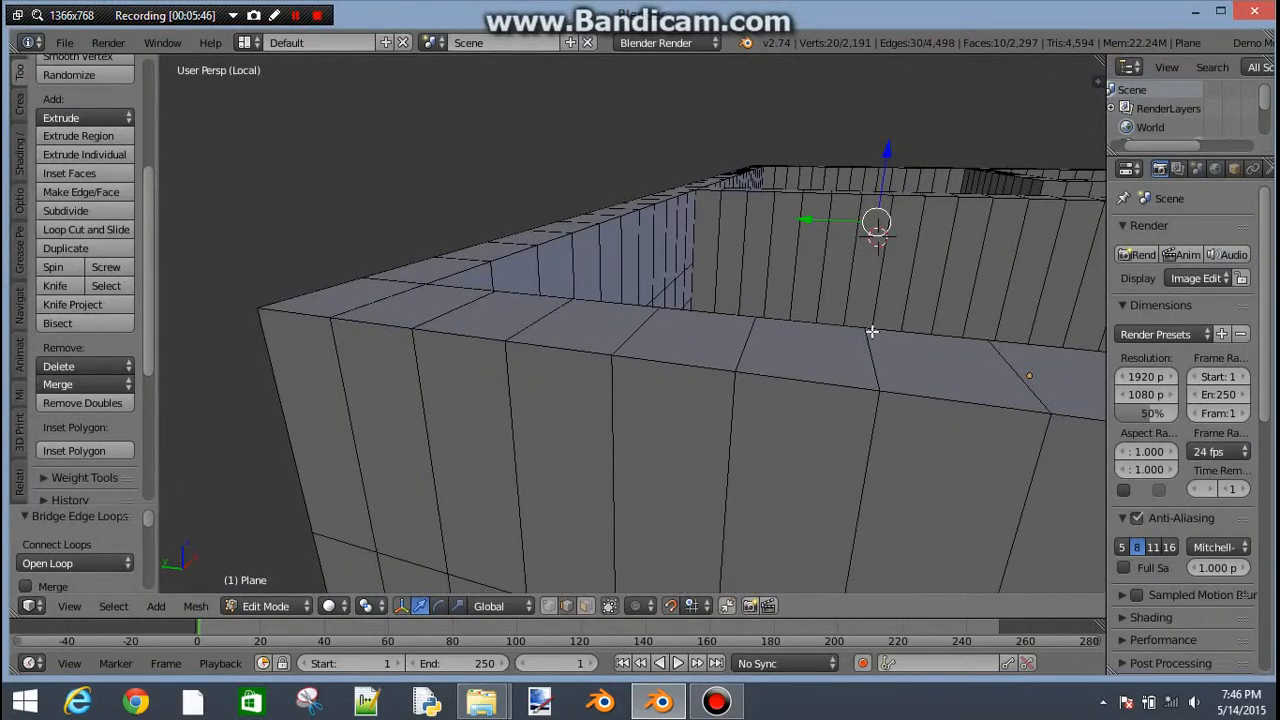
{"action": "middle_click_drag", "start_coordinate": [872, 331], "coordinate": [744, 363]}
{"action": "scroll", "coordinate": [755, 365], "scroll_direction": "down", "scroll_amount": 1}
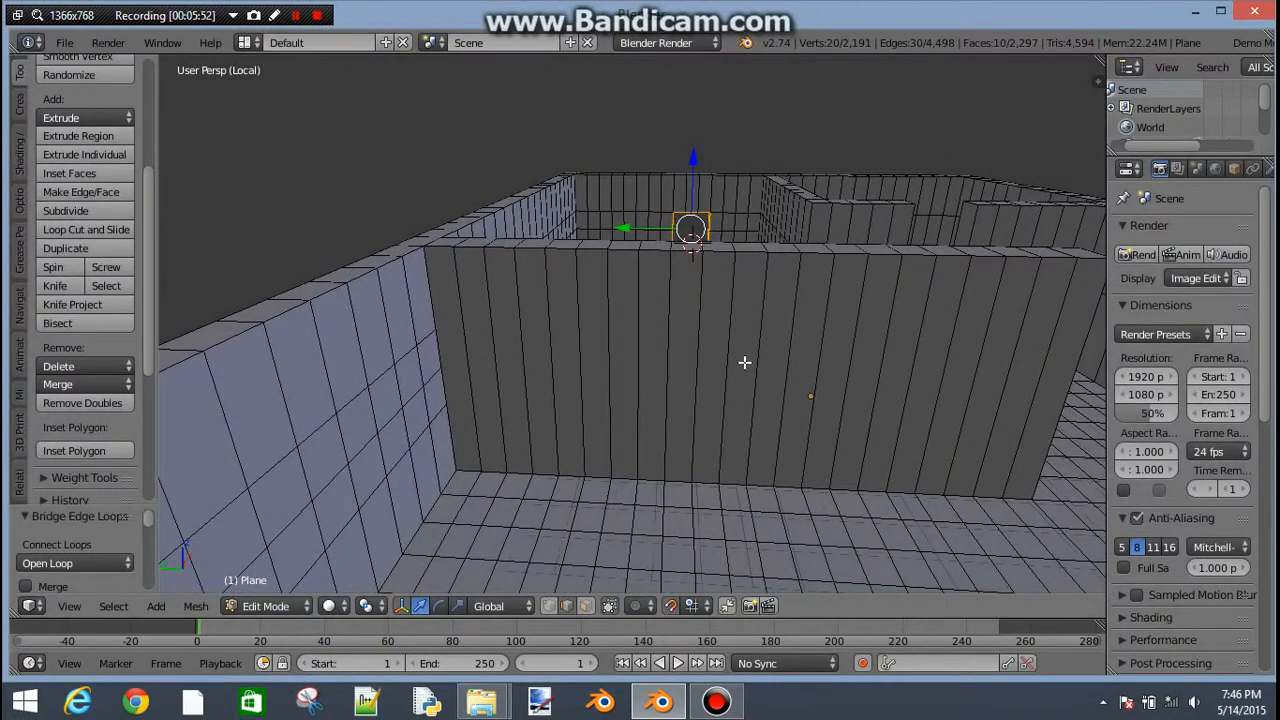
{"action": "key", "text": "ctrl+r"}
{"action": "scroll", "coordinate": [743, 362], "scroll_direction": "up", "scroll_amount": 1}
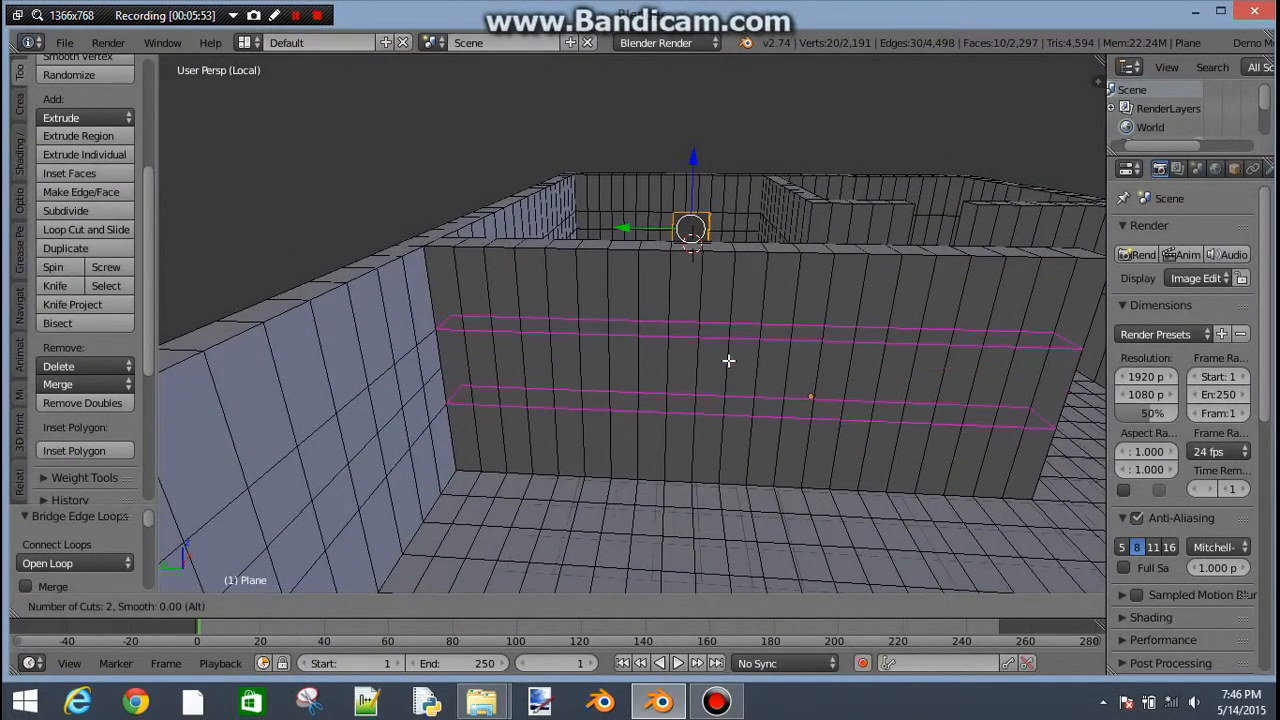
{"action": "left_click", "coordinate": [728, 361]}
{"action": "left_click", "coordinate": [729, 360]}
- Spread the partition wall's two new edge loops apart vertically by scaling them by 1.7
{"action": "scroll", "coordinate": [725, 350], "scroll_direction": "up", "scroll_amount": 4}
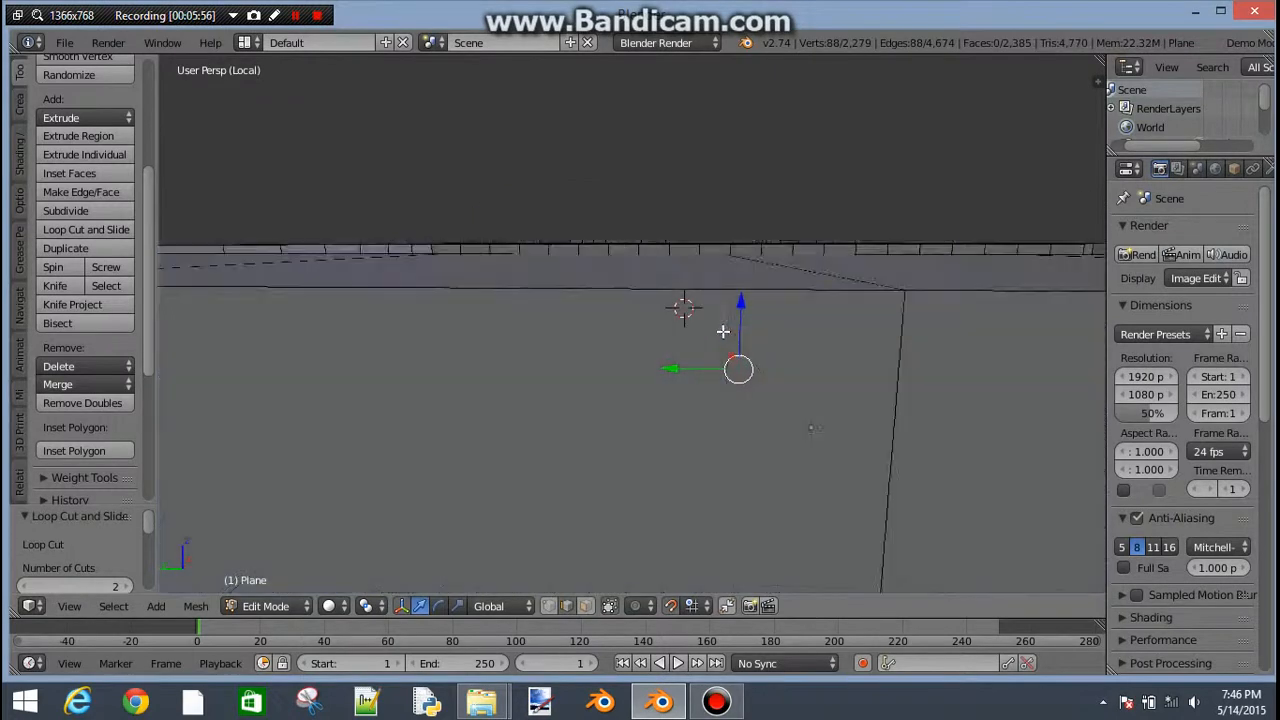
{"action": "scroll", "coordinate": [719, 335], "scroll_direction": "up", "scroll_amount": 3}
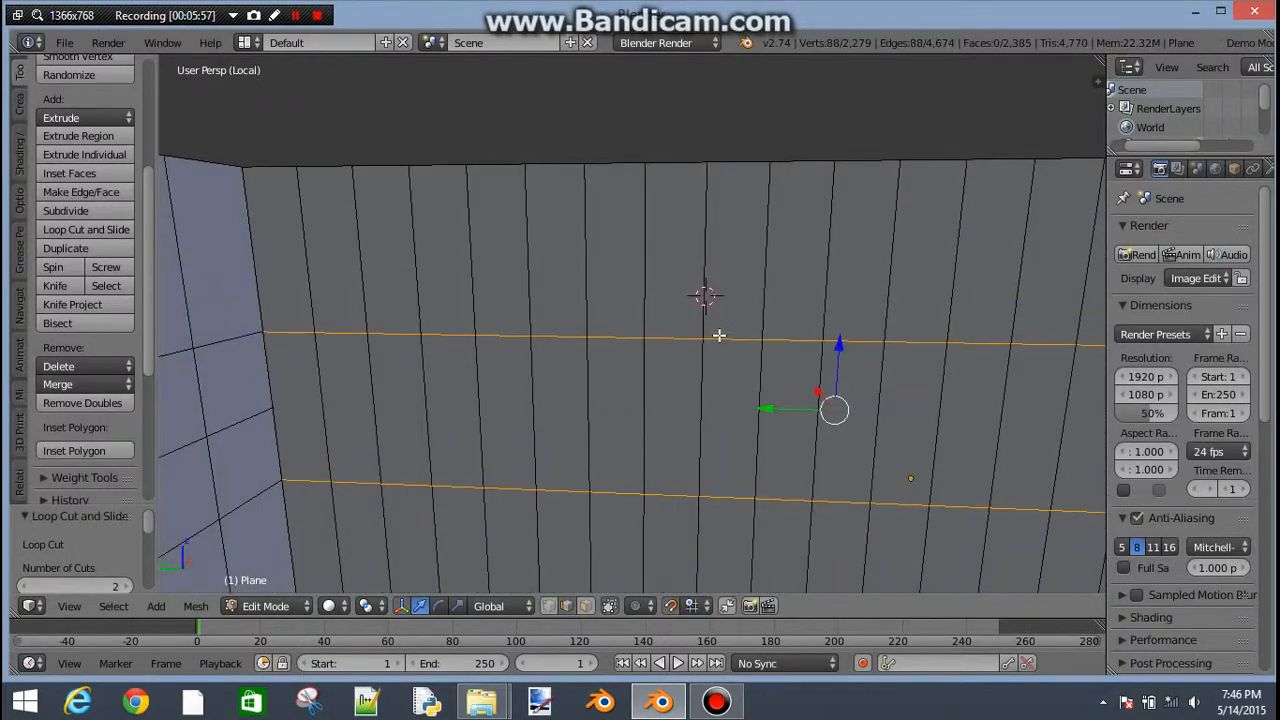
{"action": "key", "text": "s"}
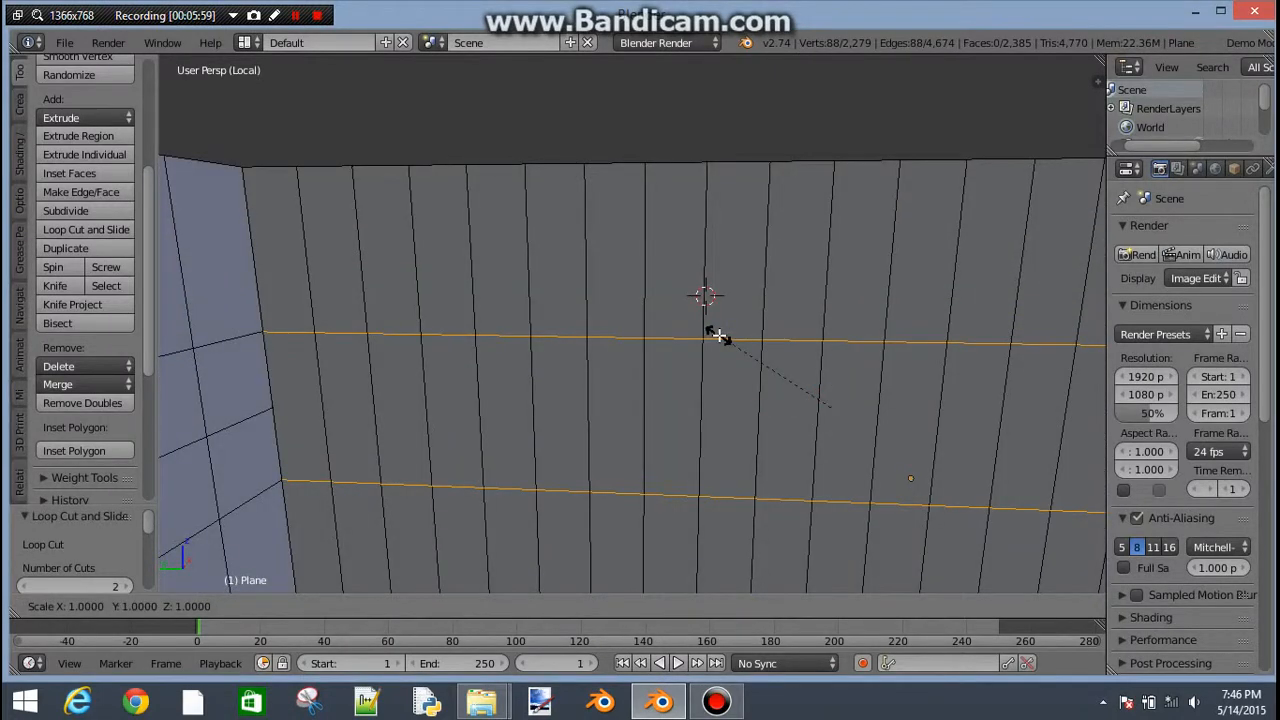
{"action": "left_click", "coordinate": [764, 185]}
- Select only the lower edge loop of the partition wall and move it up along Z, closer to the upper loop
{"action": "middle_click_drag", "start_coordinate": [823, 446], "coordinate": [863, 471]}
{"action": "scroll", "coordinate": [862, 469], "scroll_direction": "down", "scroll_amount": 3}
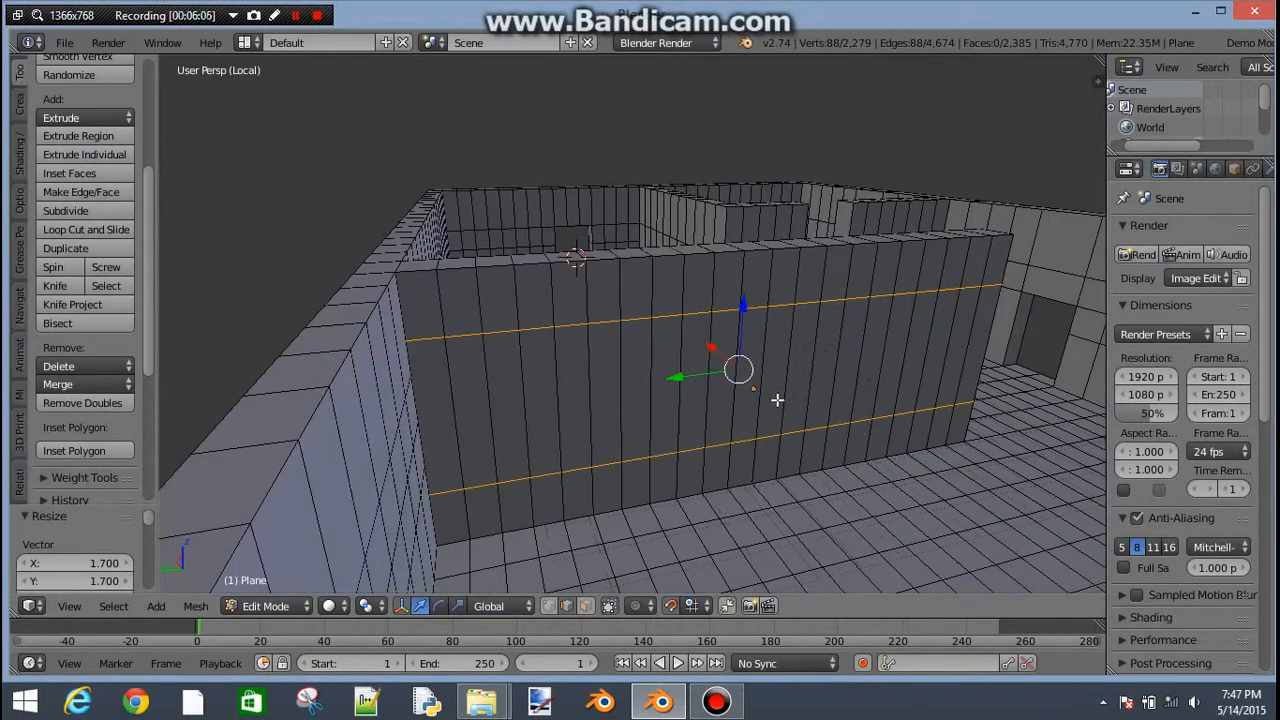
{"action": "right_click", "coordinate": [769, 432]}
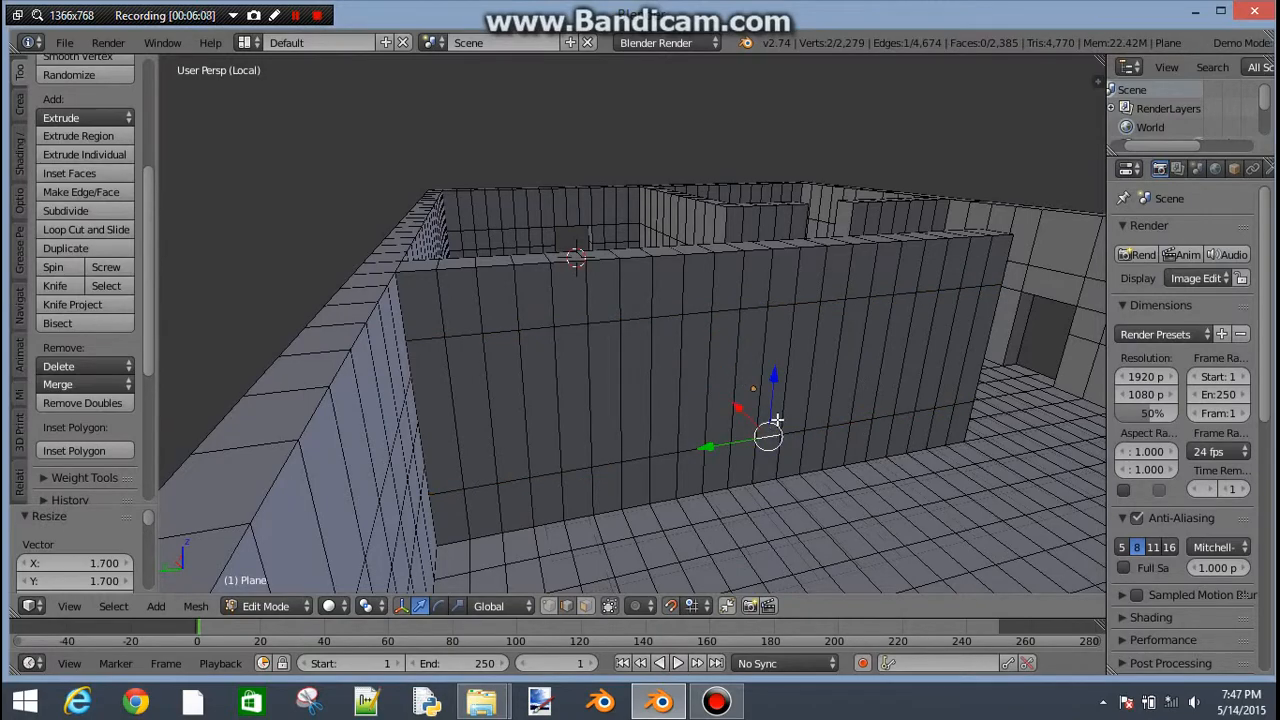
{"action": "key", "text": "ctrl+z"}
{"action": "middle_click_drag", "start_coordinate": [879, 406], "coordinate": [811, 455]}
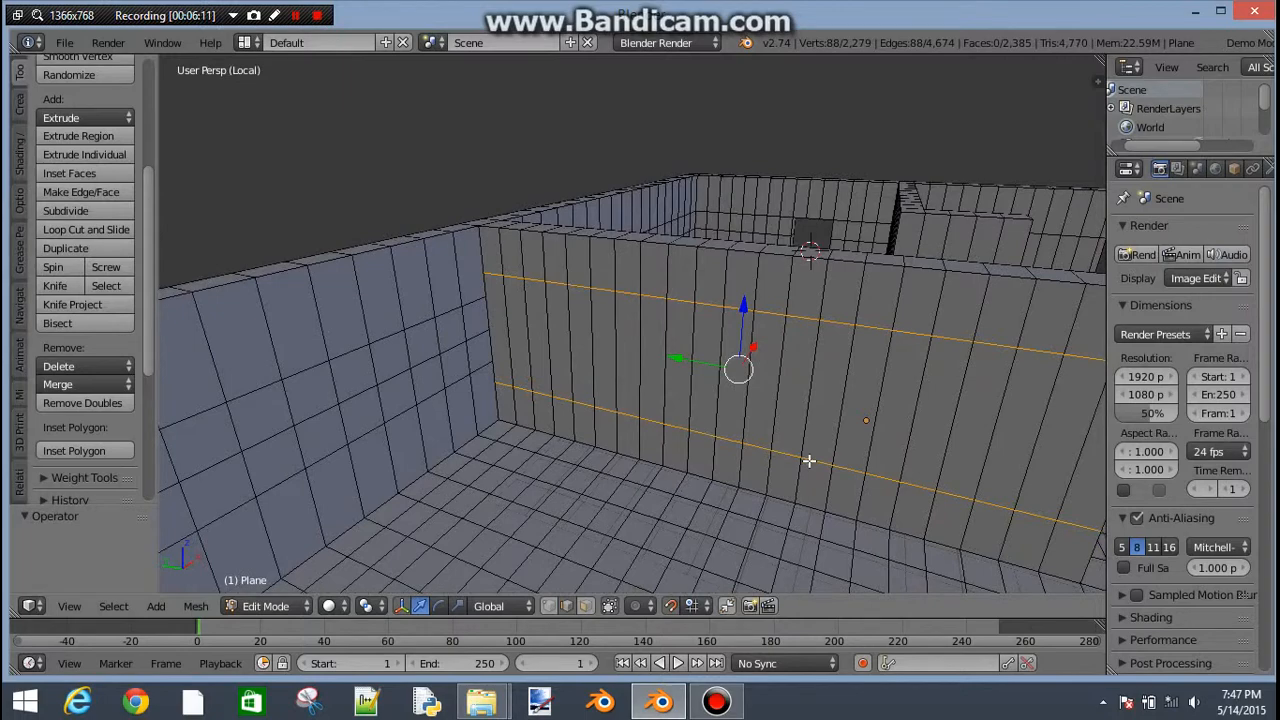
{"action": "key", "text": "ctrl+z"}
{"action": "middle_click_drag", "start_coordinate": [857, 457], "coordinate": [768, 425]}
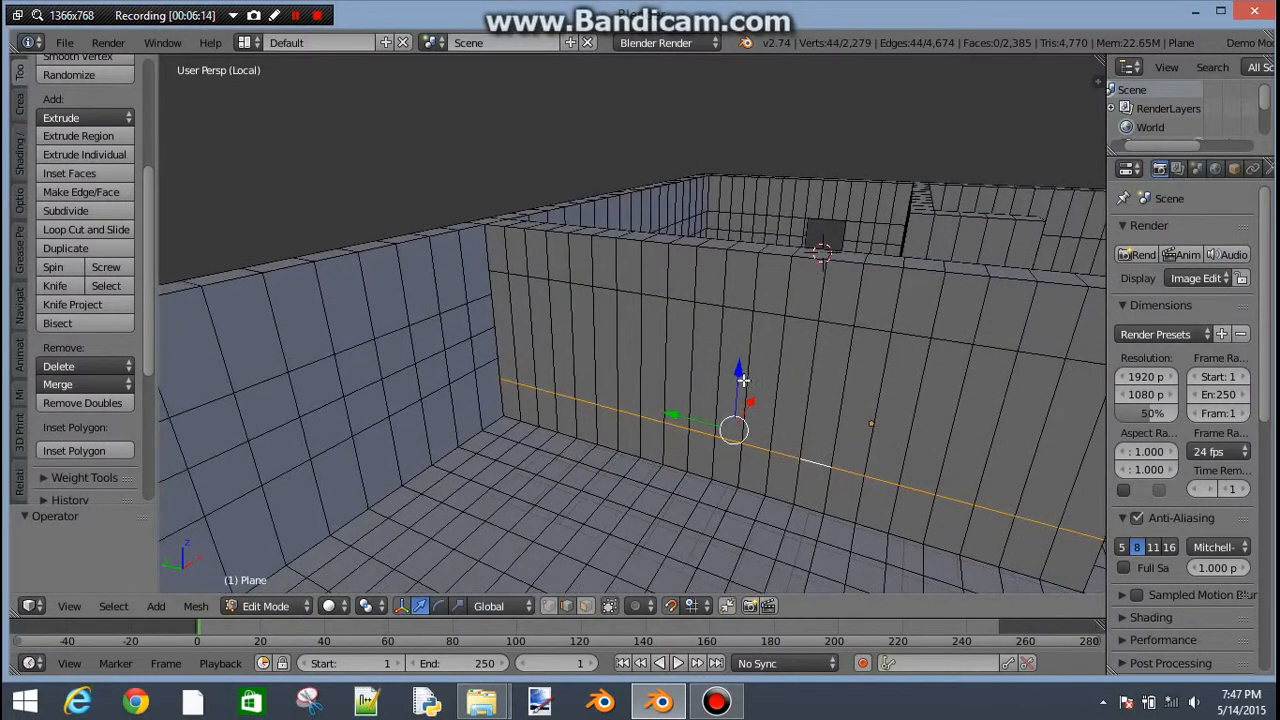
{"action": "left_click_drag", "start_coordinate": [741, 378], "coordinate": [748, 347]}
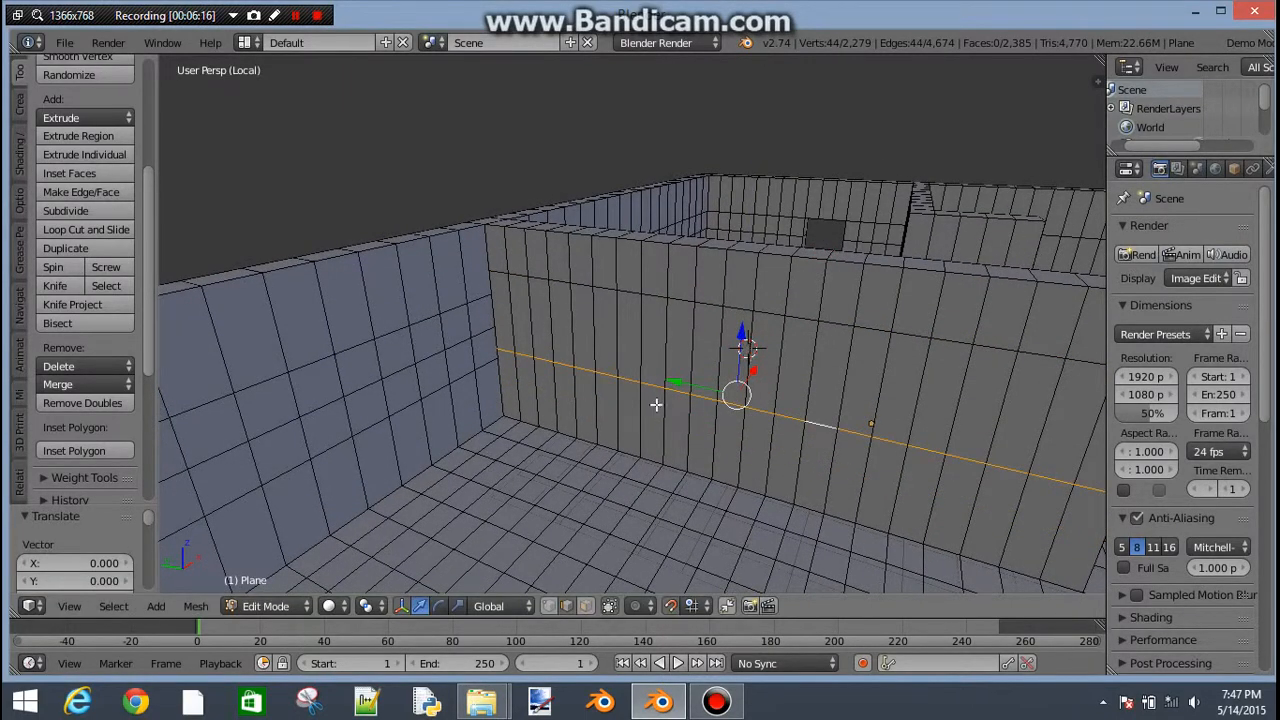
{"action": "middle_click_drag", "start_coordinate": [656, 404], "coordinate": [733, 379]}
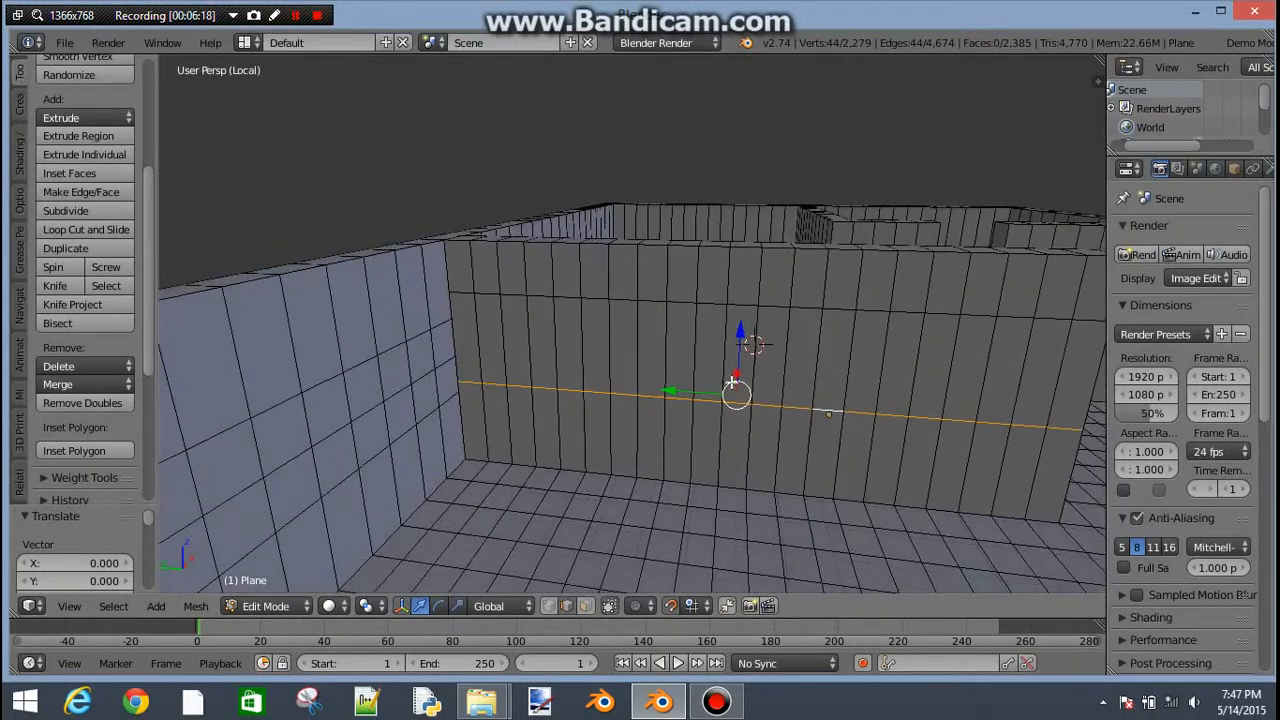
- In face select mode, select the middle-row faces in columns seven to thirteen from the outer wall on both partition sides and delete them
{"action": "left_click", "coordinate": [587, 605]}
{"action": "mouse_move", "coordinate": [686, 440]}
{"action": "middle_mouse_down"}
{"action": "mouse_move", "coordinate": [680, 409]}
{"action": "mouse_move", "coordinate": [676, 441]}
{"action": "middle_mouse_up"}
{"action": "key", "text": "b"}
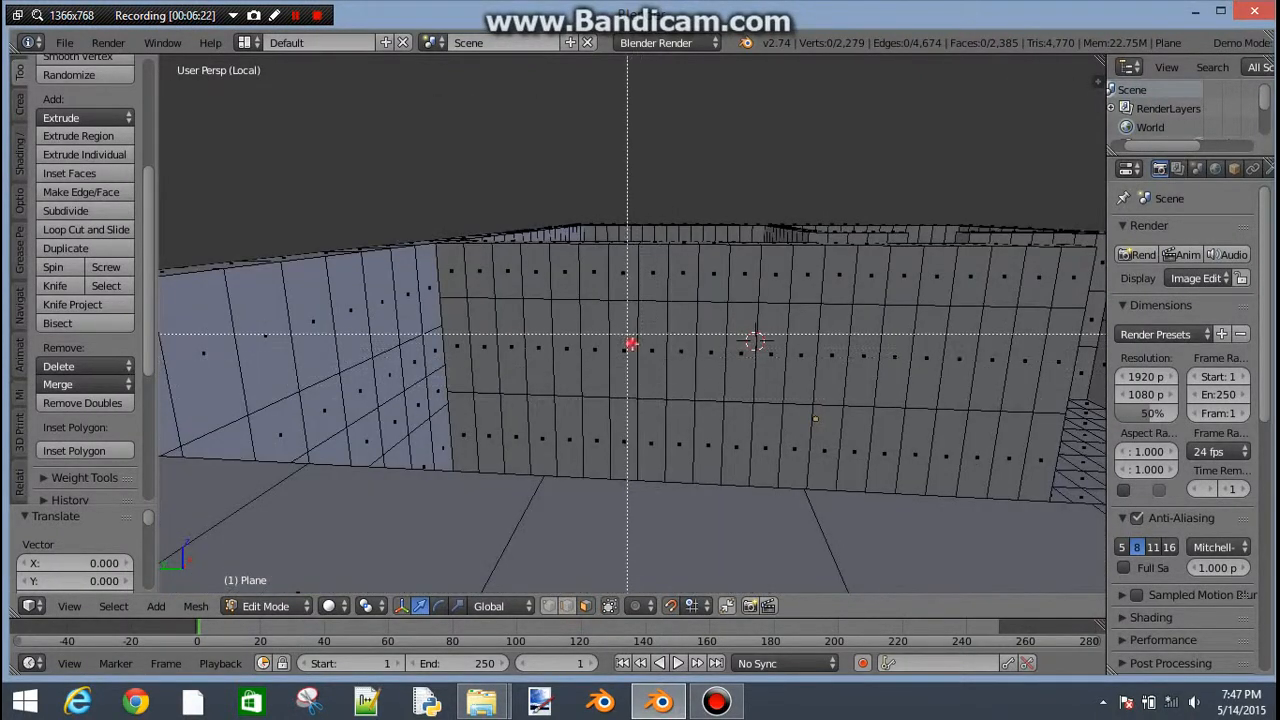
{"action": "left_click_drag", "start_coordinate": [628, 335], "coordinate": [797, 375]}
{"action": "middle_click_drag", "start_coordinate": [797, 375], "coordinate": [734, 400]}
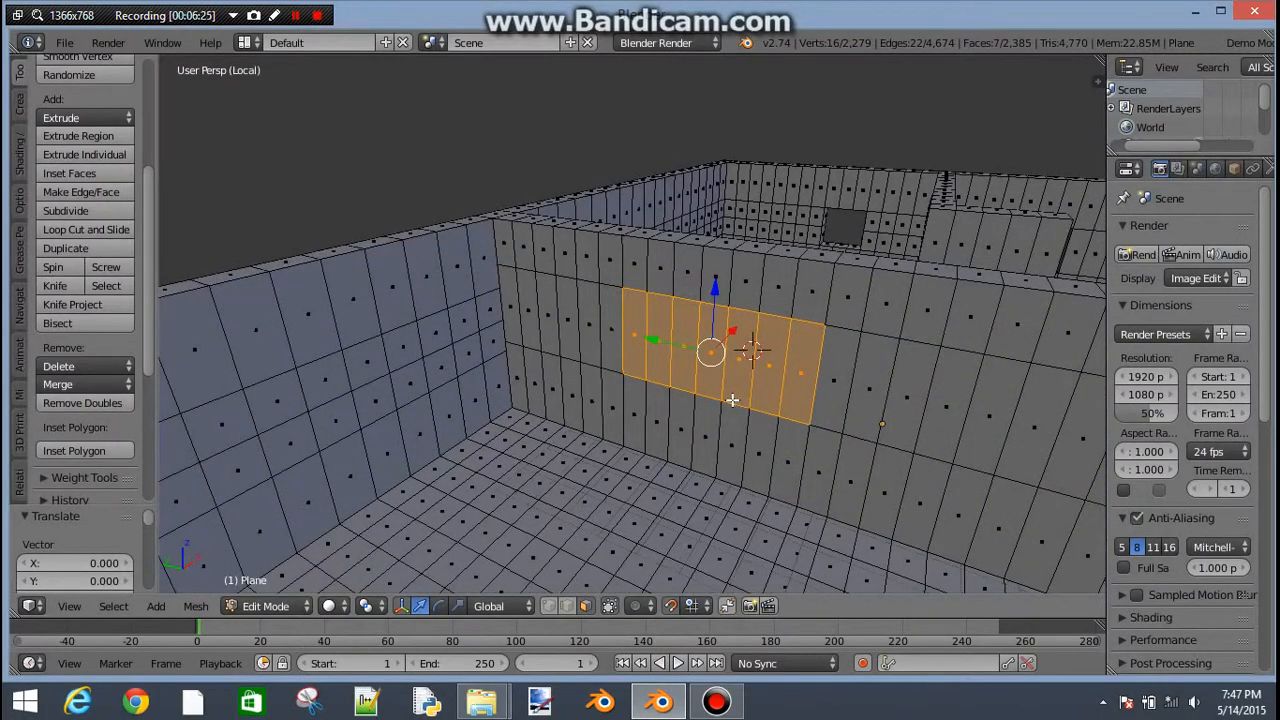
{"action": "middle_click_drag", "start_coordinate": [729, 392], "coordinate": [370, 356]}
{"action": "key", "text": "x"}
{"action": "key", "text": "Escape"}
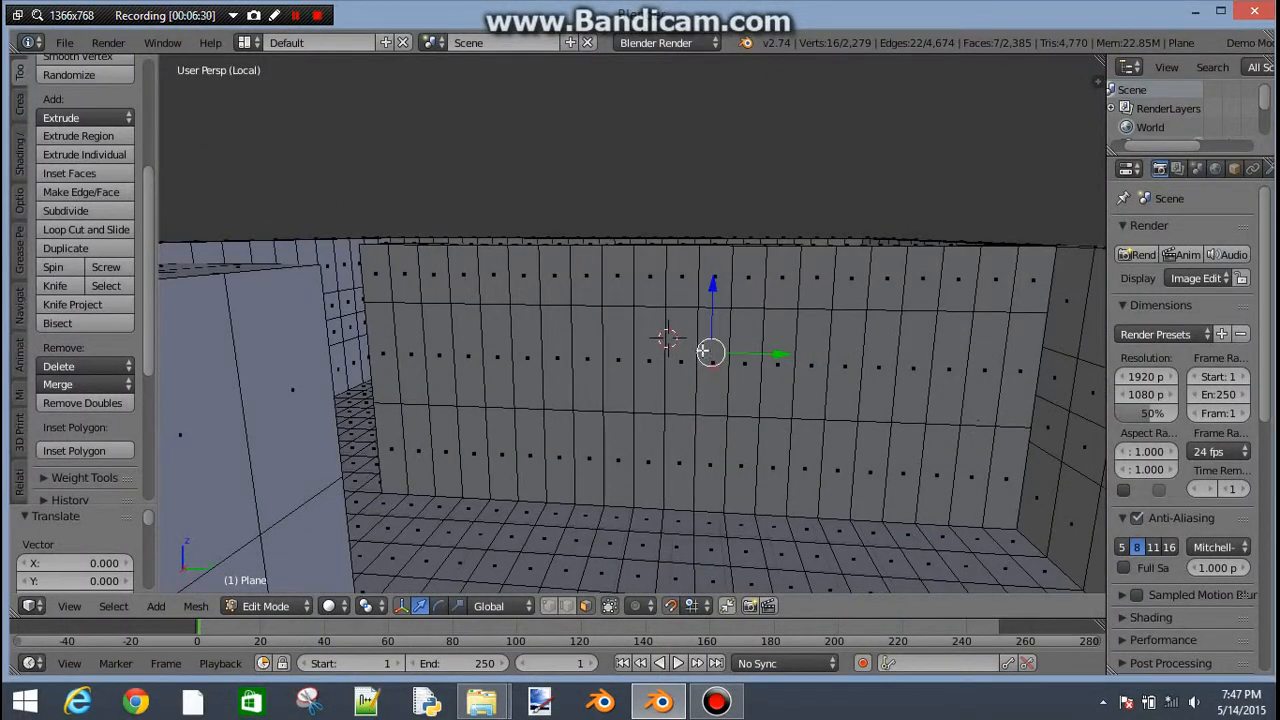
{"action": "left_click_drag", "start_coordinate": [806, 387], "coordinate": [806, 388]}
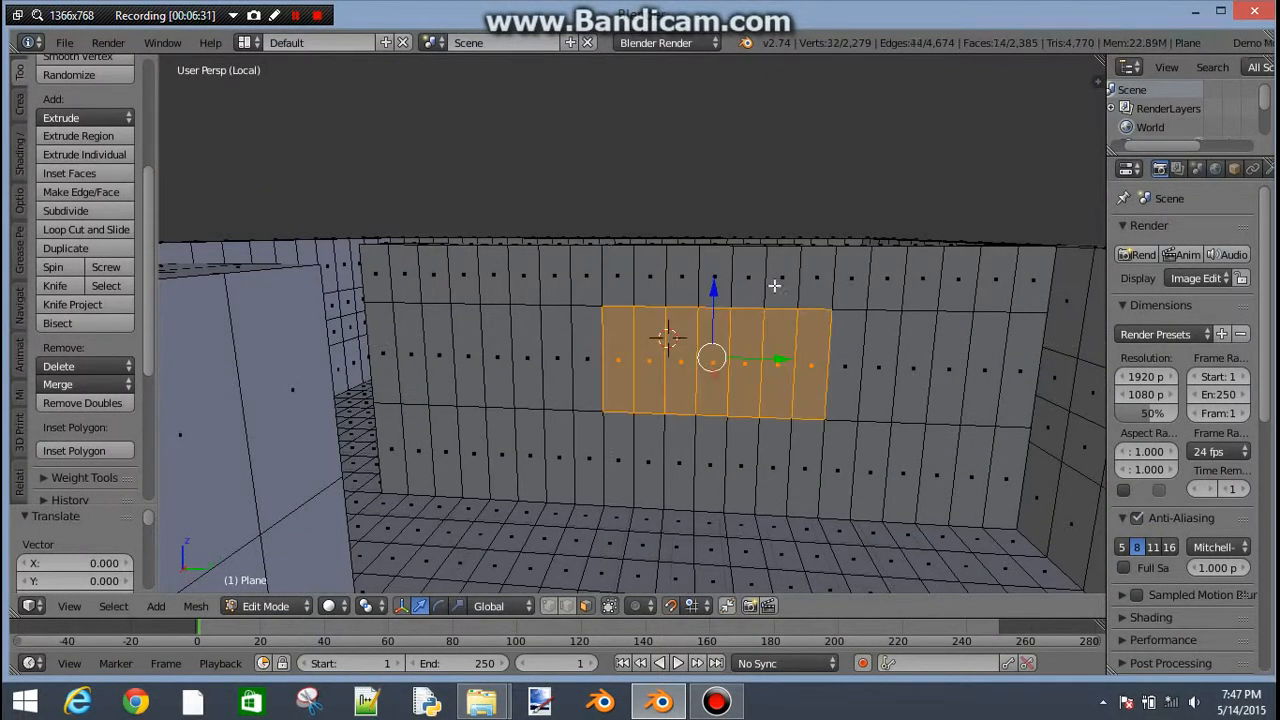
{"action": "middle_click_drag", "start_coordinate": [806, 388], "coordinate": [755, 275]}
{"action": "key", "text": "x"}
{"action": "left_click", "coordinate": [777, 447]}
- Select both edge loops around the partition wall's wide opening and join them with Bridge Edge Loops
{"action": "scroll", "coordinate": [566, 588], "scroll_direction": "up", "scroll_amount": 4}
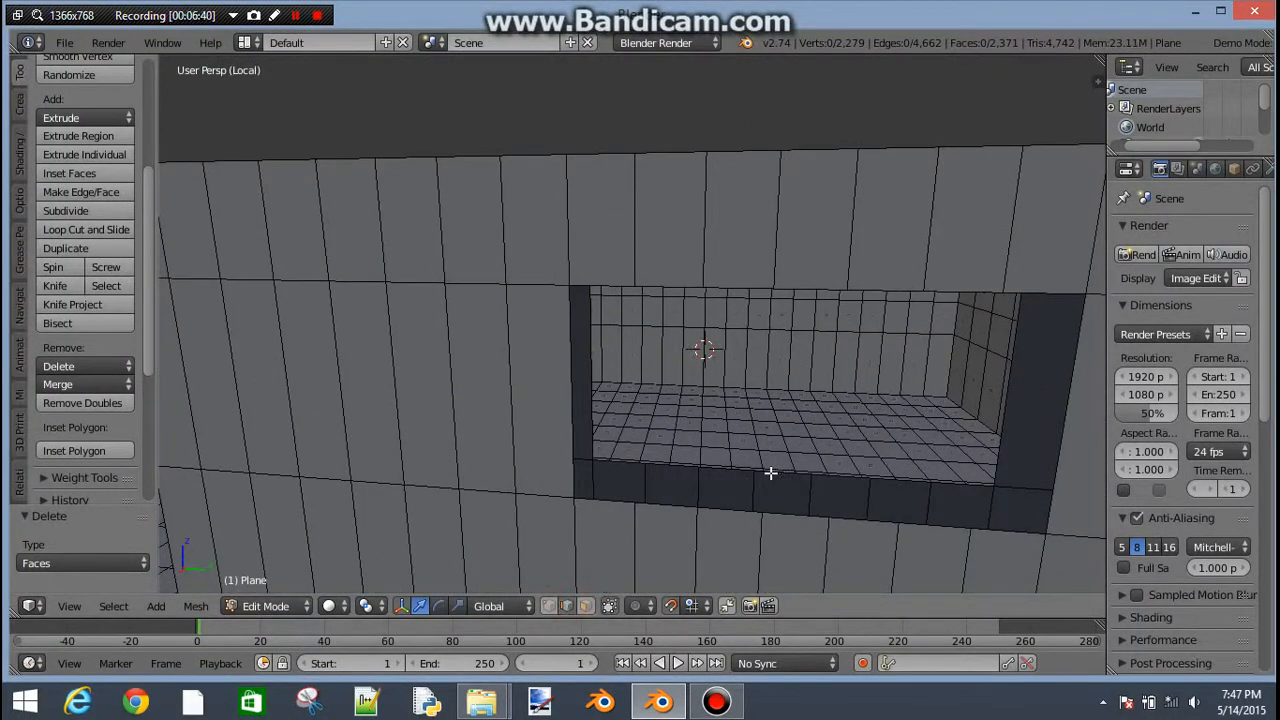
{"action": "left_click", "coordinate": [789, 518], "text": "alt+shift"}
{"action": "key", "text": "space"}
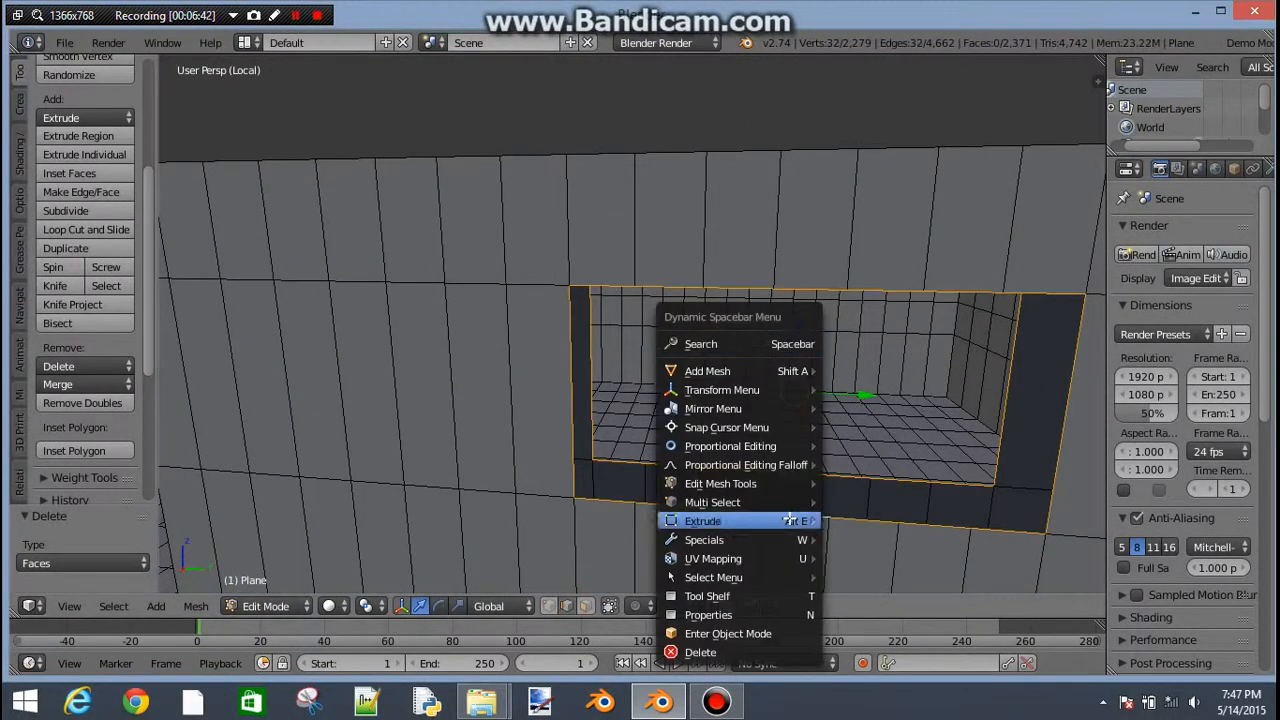
{"action": "left_click", "coordinate": [729, 344]}
{"action": "left_click", "coordinate": [786, 371]}
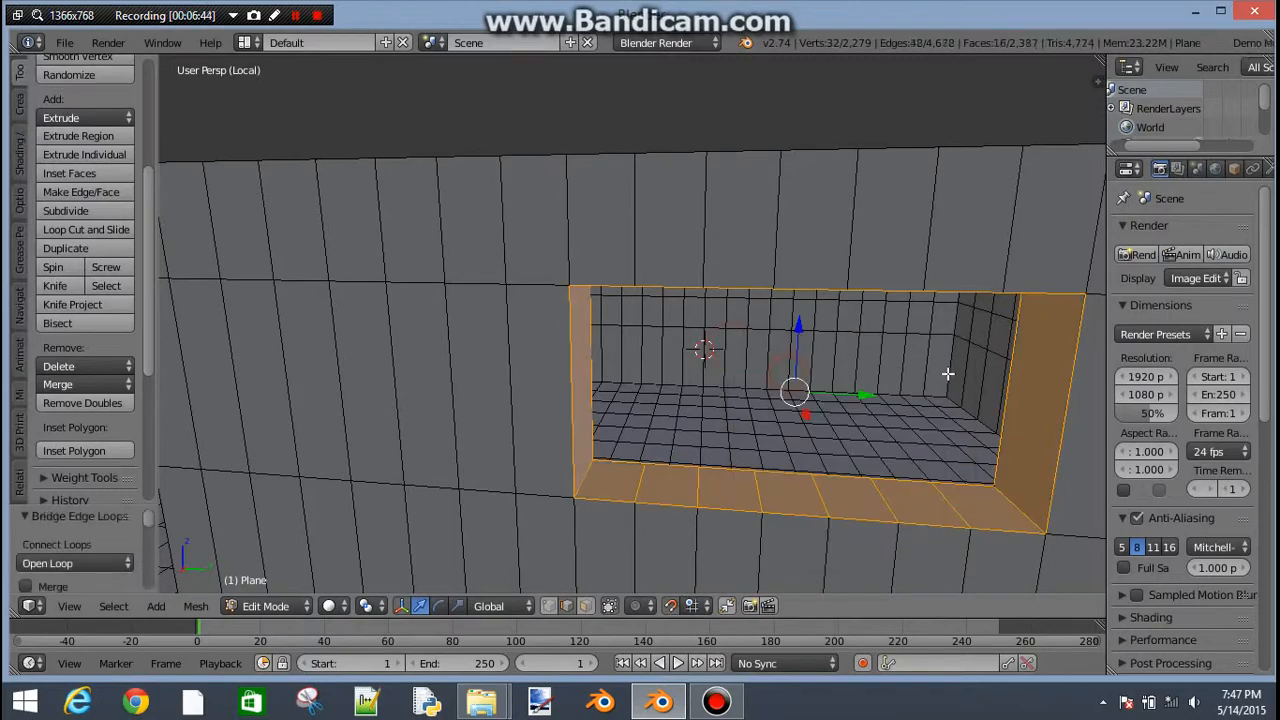
- Examine the whole floor plan from several sides, including the bridged partition opening, the doorway and the outer windows
{"action": "middle_click_drag", "start_coordinate": [890, 402], "coordinate": [623, 397]}
{"action": "scroll", "coordinate": [591, 351], "scroll_direction": "down", "scroll_amount": 3}
{"action": "scroll", "coordinate": [620, 394], "scroll_direction": "up", "scroll_amount": 3}
{"action": "scroll", "coordinate": [612, 405], "scroll_direction": "down", "scroll_amount": 5}
{"action": "scroll", "coordinate": [596, 440], "scroll_direction": "up", "scroll_amount": 5}
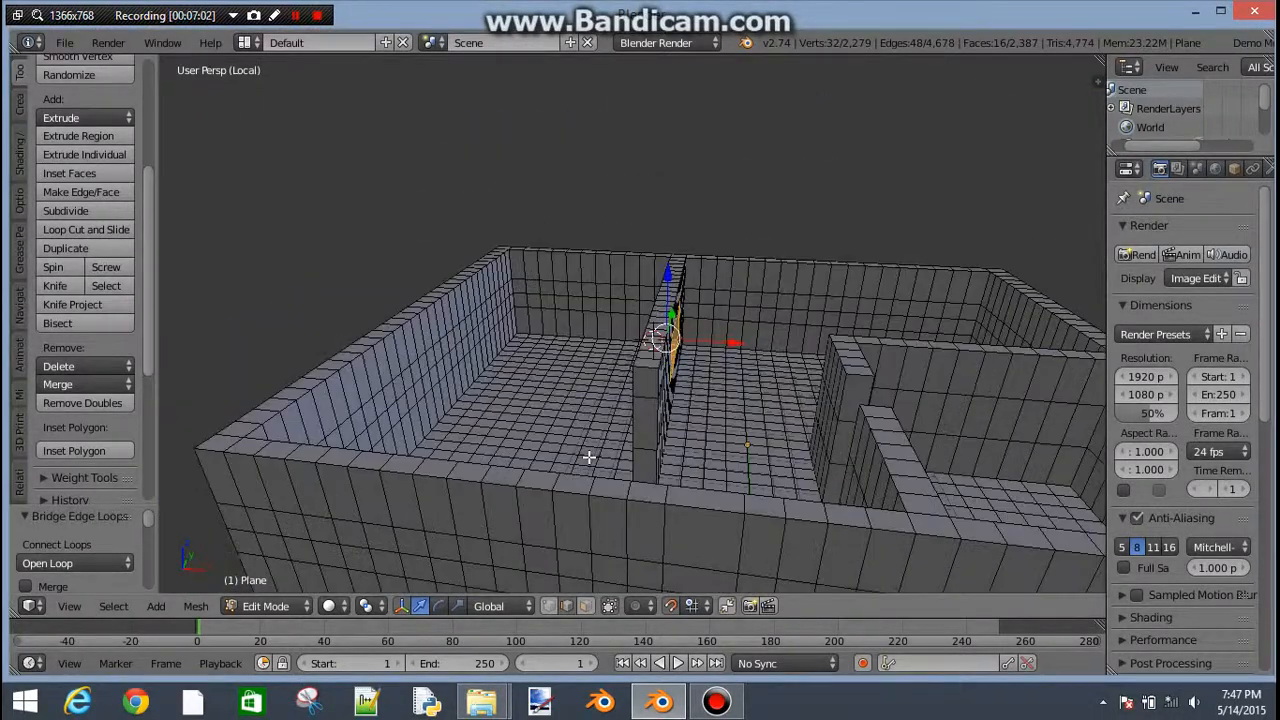
{"action": "mouse_move", "coordinate": [648, 484]}
{"action": "middle_mouse_down"}
{"action": "mouse_move", "coordinate": [714, 420]}
{"action": "mouse_move", "coordinate": [663, 434]}
{"action": "mouse_move", "coordinate": [658, 470]}
{"action": "middle_mouse_up"}
{"action": "scroll", "coordinate": [677, 466], "scroll_direction": "down", "scroll_amount": 4}
{"action": "scroll", "coordinate": [677, 456], "scroll_direction": "up", "scroll_amount": 4}
- Preview the model in Texture viewport shading, return to Solid shading and view the whole building
{"action": "left_click", "coordinate": [335, 608]}
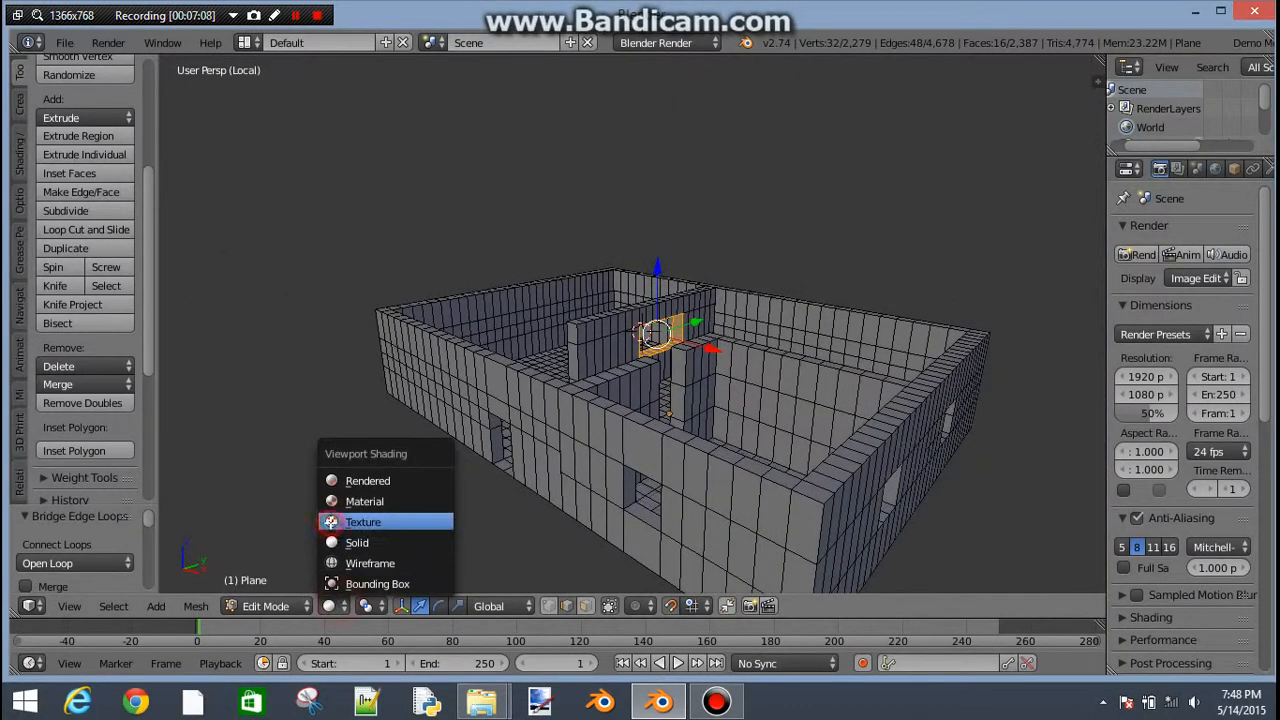
{"action": "left_click", "coordinate": [330, 521]}
{"action": "left_click", "coordinate": [332, 607]}
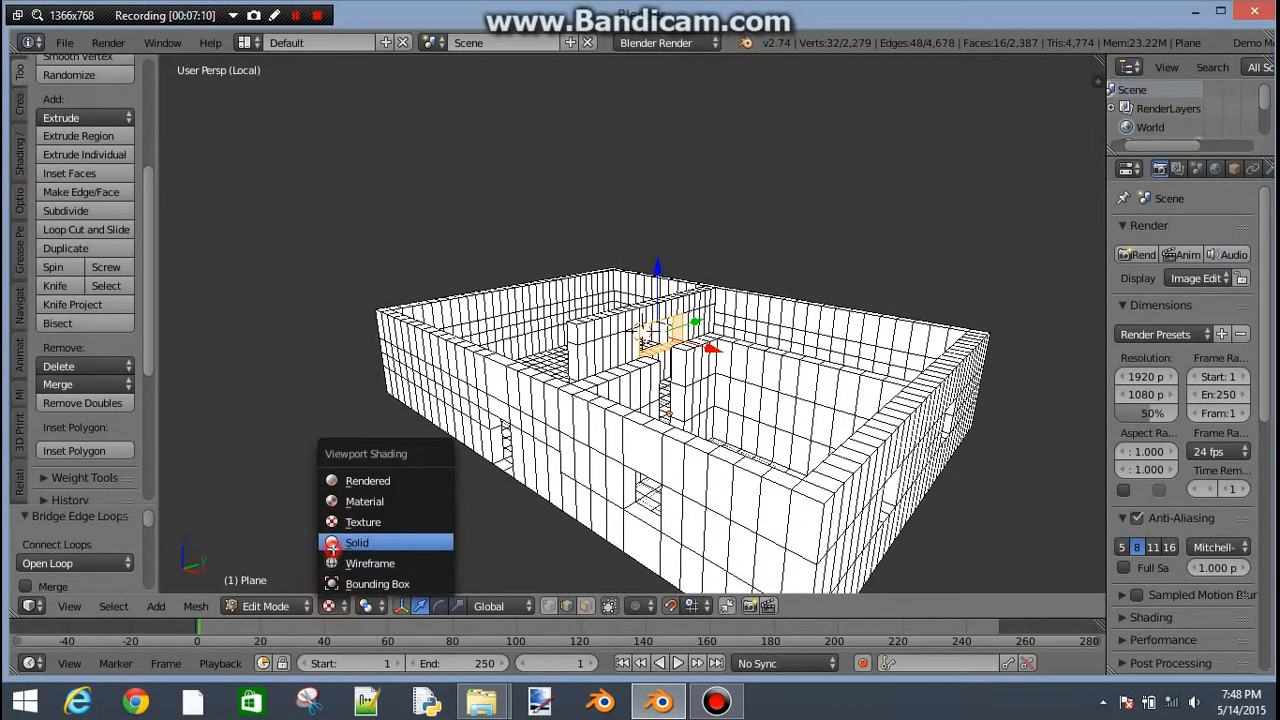
{"action": "left_click", "coordinate": [332, 543]}
{"action": "scroll", "coordinate": [448, 516], "scroll_direction": "down", "scroll_amount": 3}
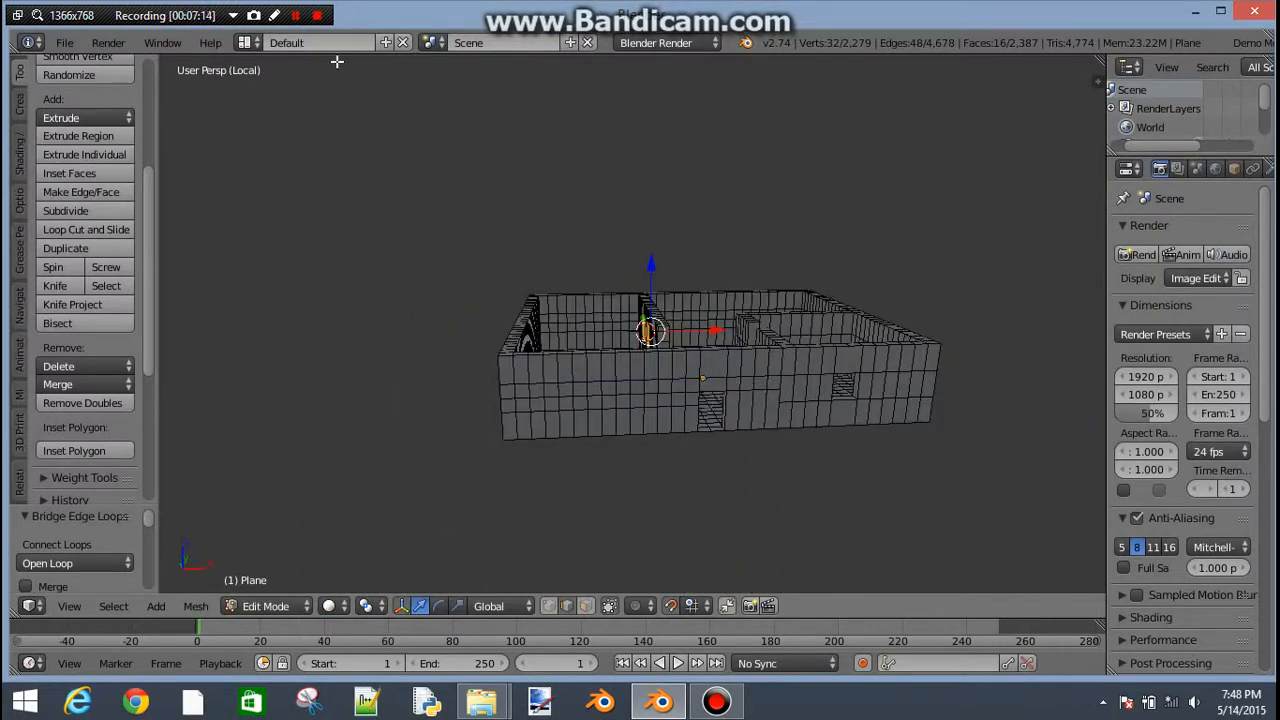
{"action": "left_click", "coordinate": [317, 15]}
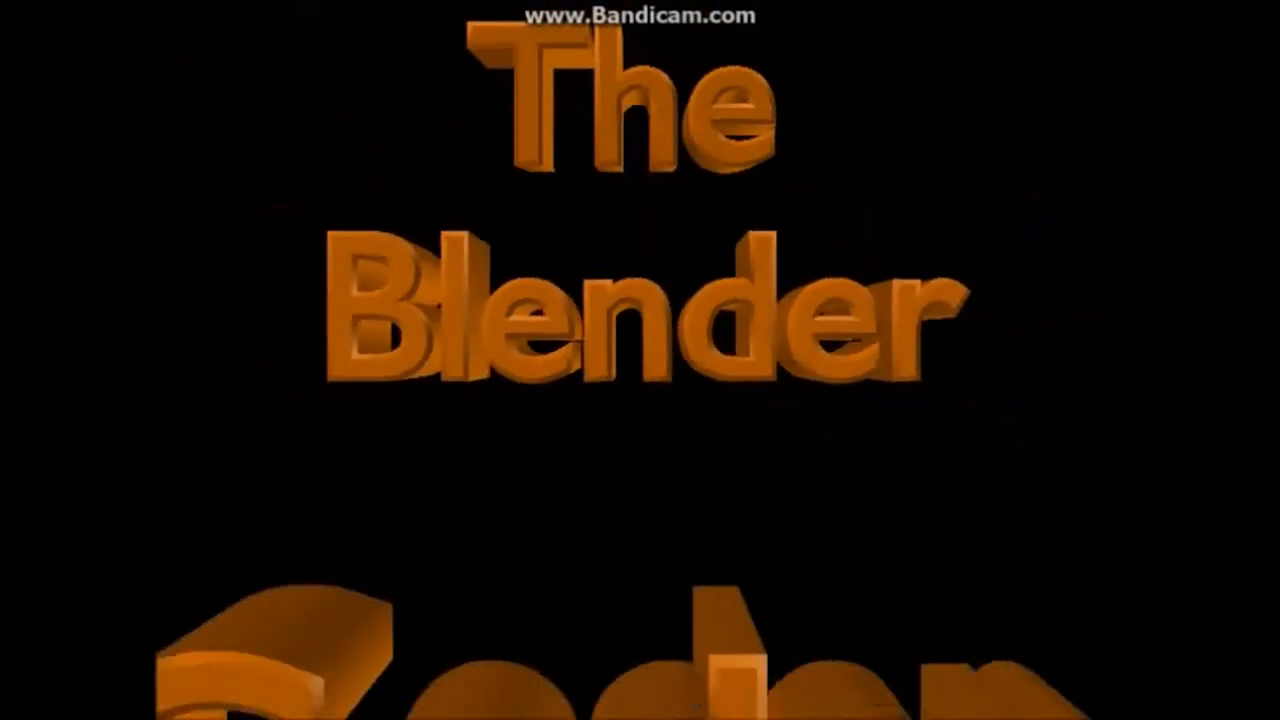